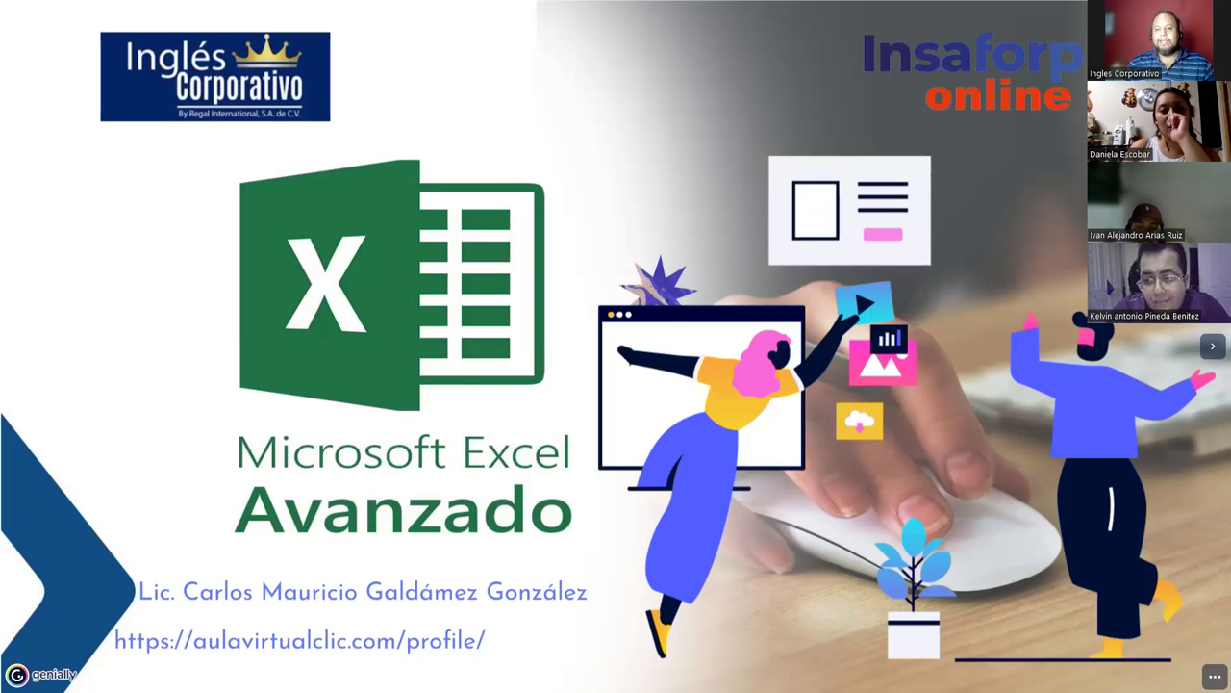
- Advance from the title slide to the Introducción slide about VBA forms
left_click(1212, 356)
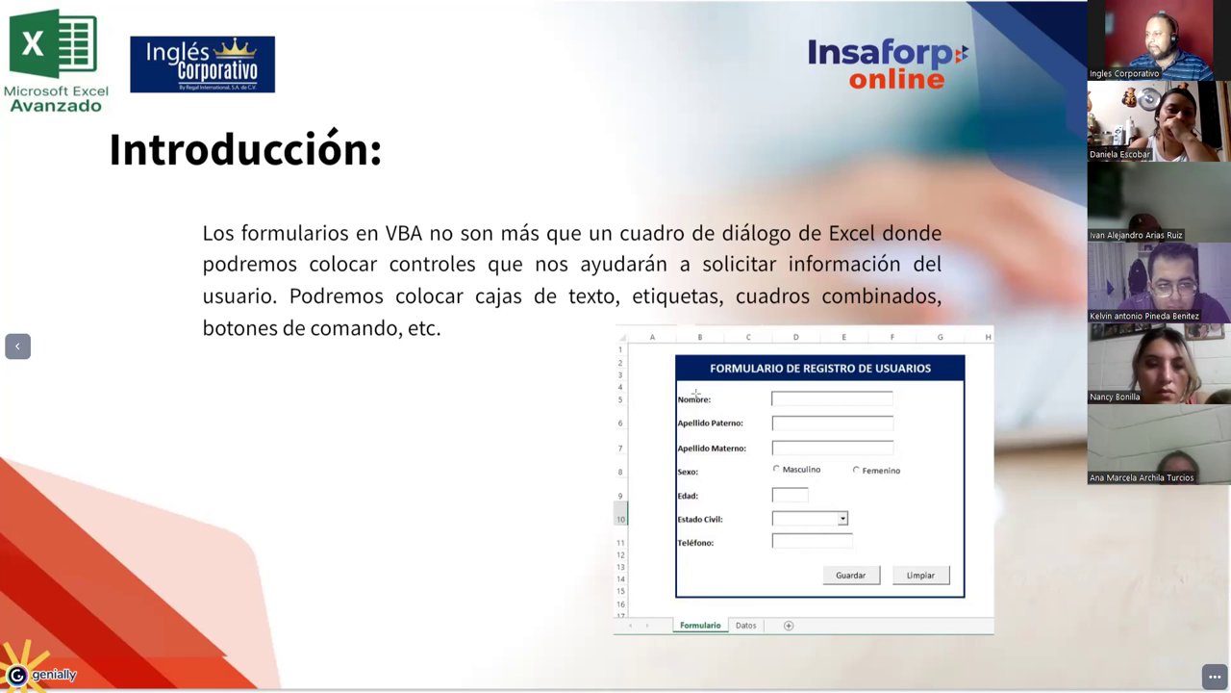
- Box the form's labels from Nombre down to Teléfono in the sample image
left_click_drag(677, 393, 709, 433)
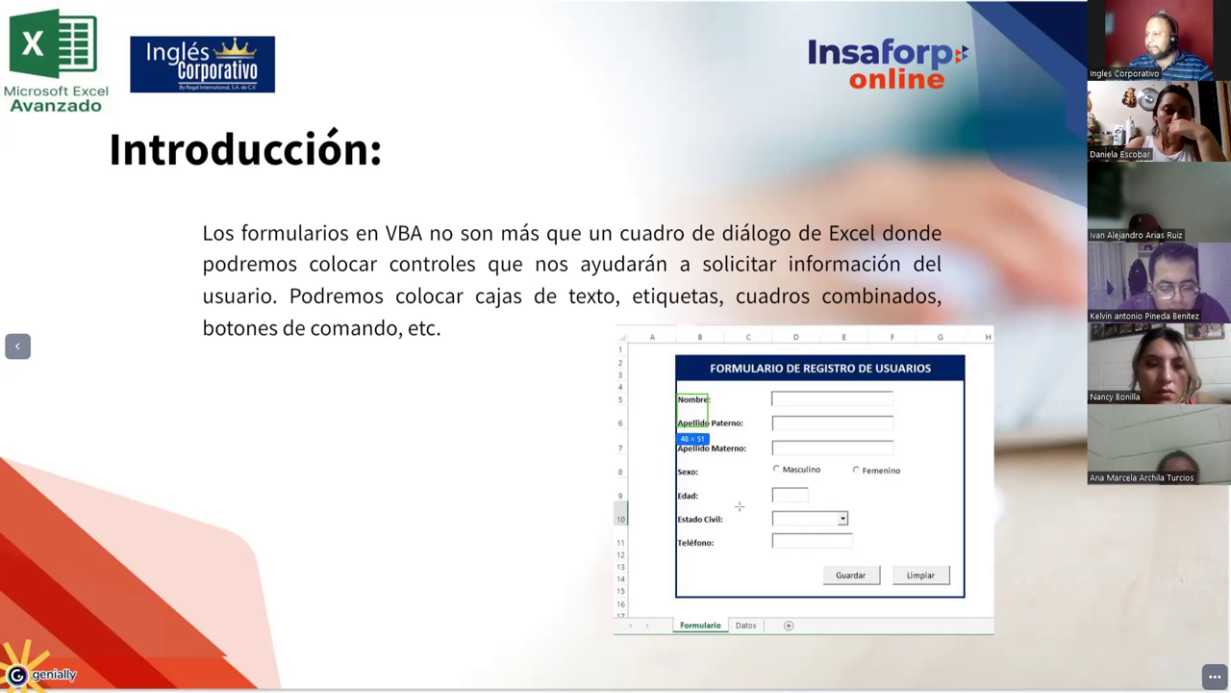
left_click_drag(739, 506, 745, 555)
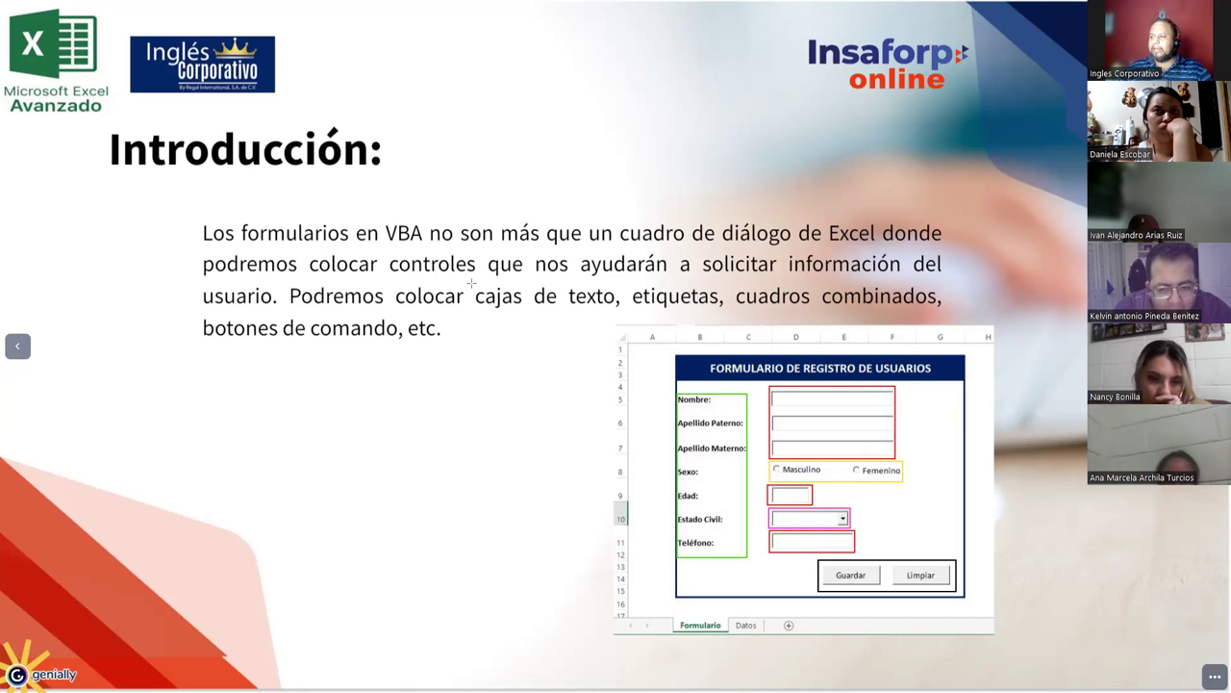
- Frame the words etiquetas and 'botones de comando, etc.' and box the form's dropdown arrow
left_click(614, 313)
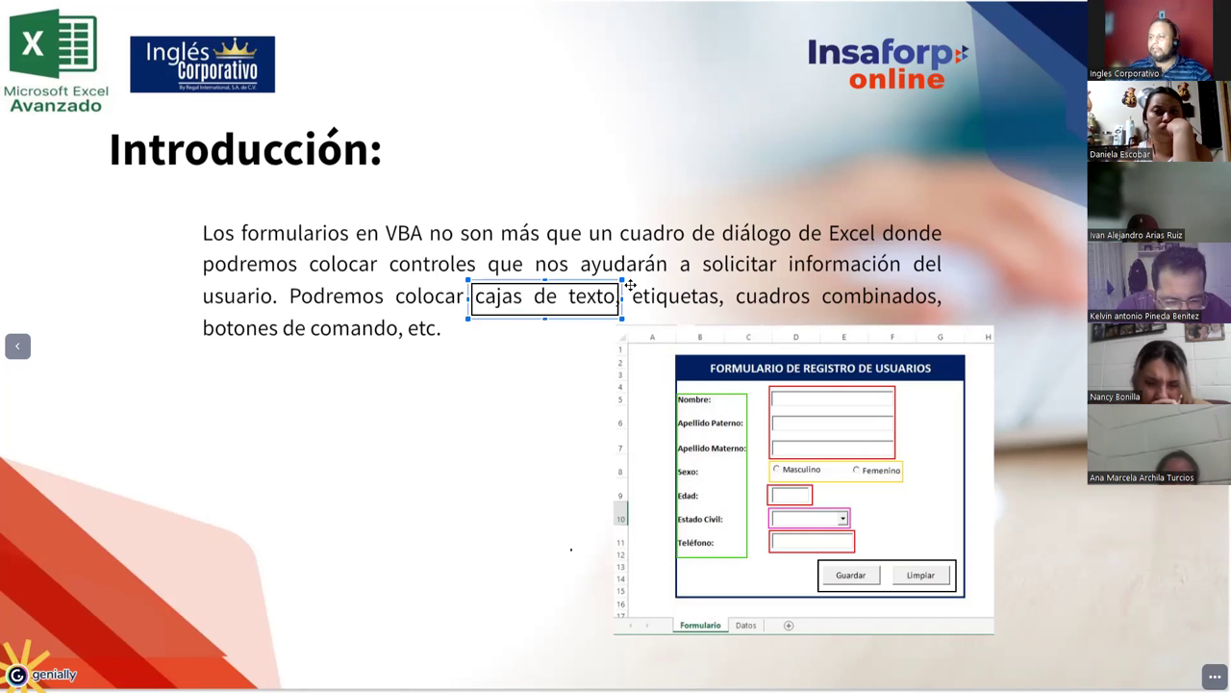
left_click(712, 312)
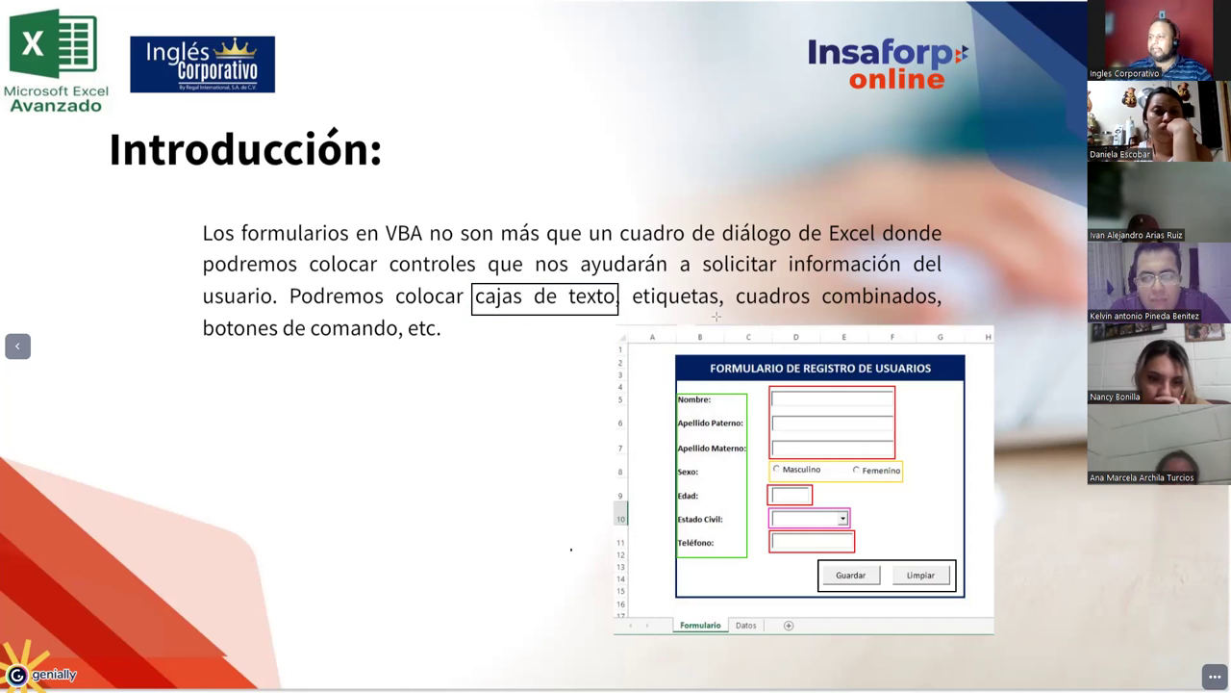
mouse_move(629, 280)
left_mouse_down()
mouse_move(719, 316)
mouse_move(942, 325)
left_mouse_up()
left_click(782, 319)
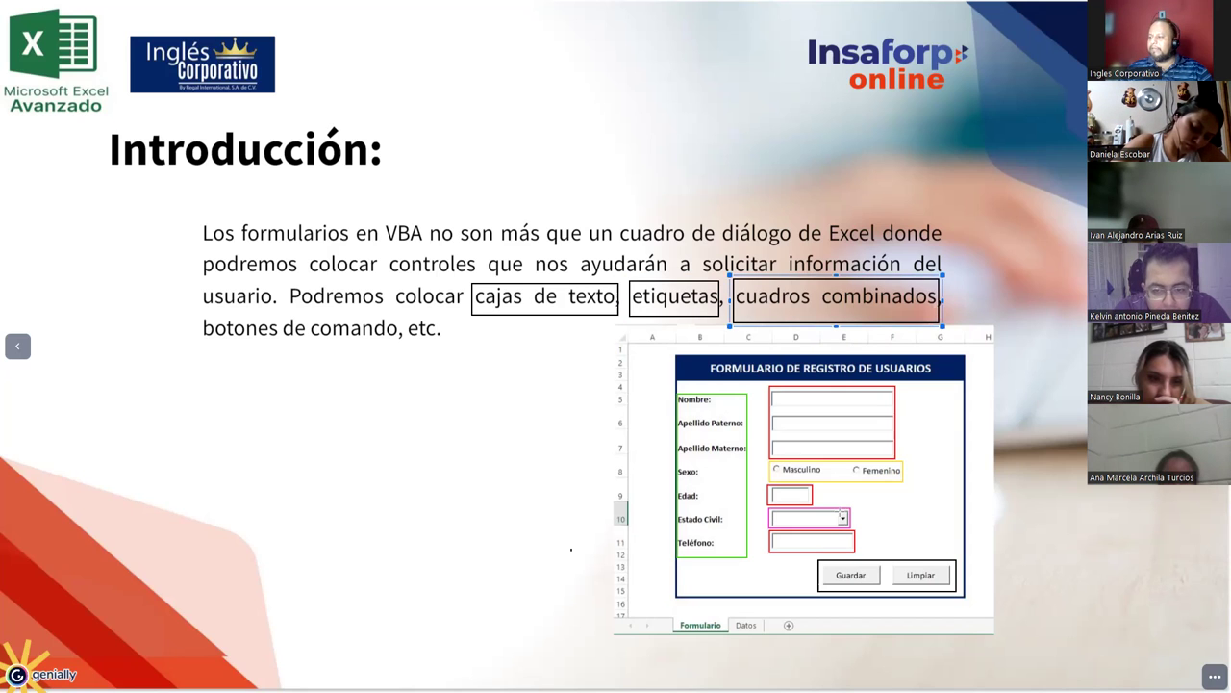
mouse_move(838, 512)
left_mouse_down()
mouse_move(848, 524)
mouse_move(830, 517)
left_mouse_up()
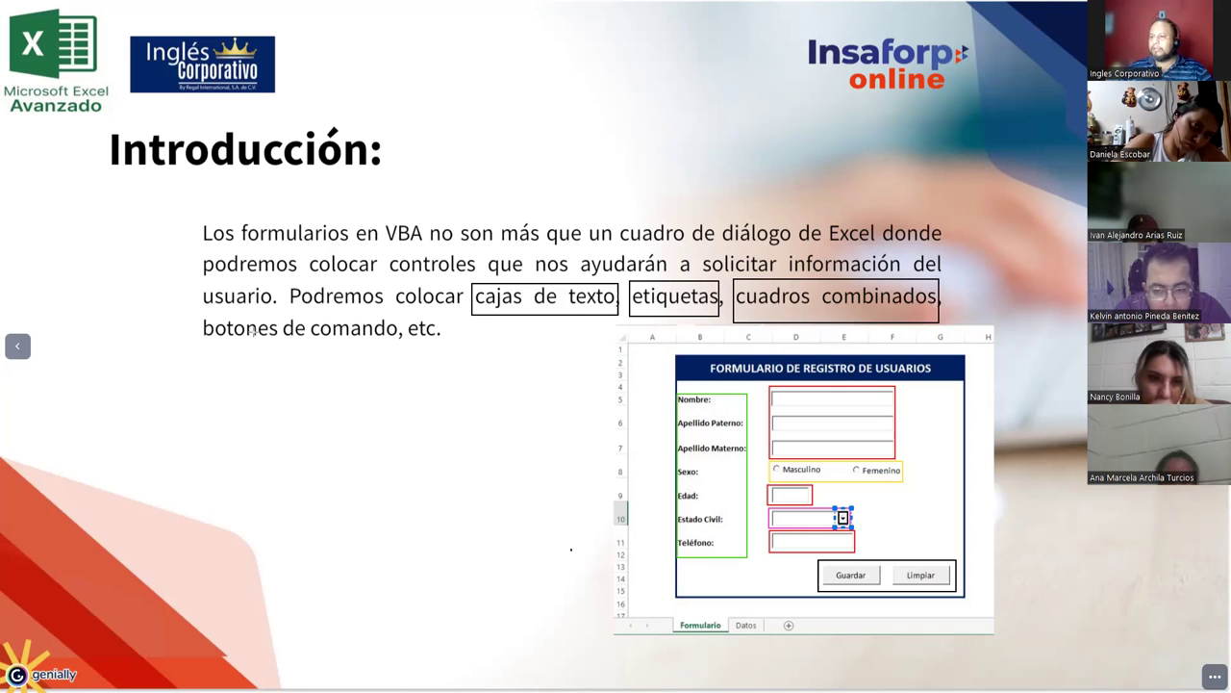
left_click_drag(464, 356, 191, 316)
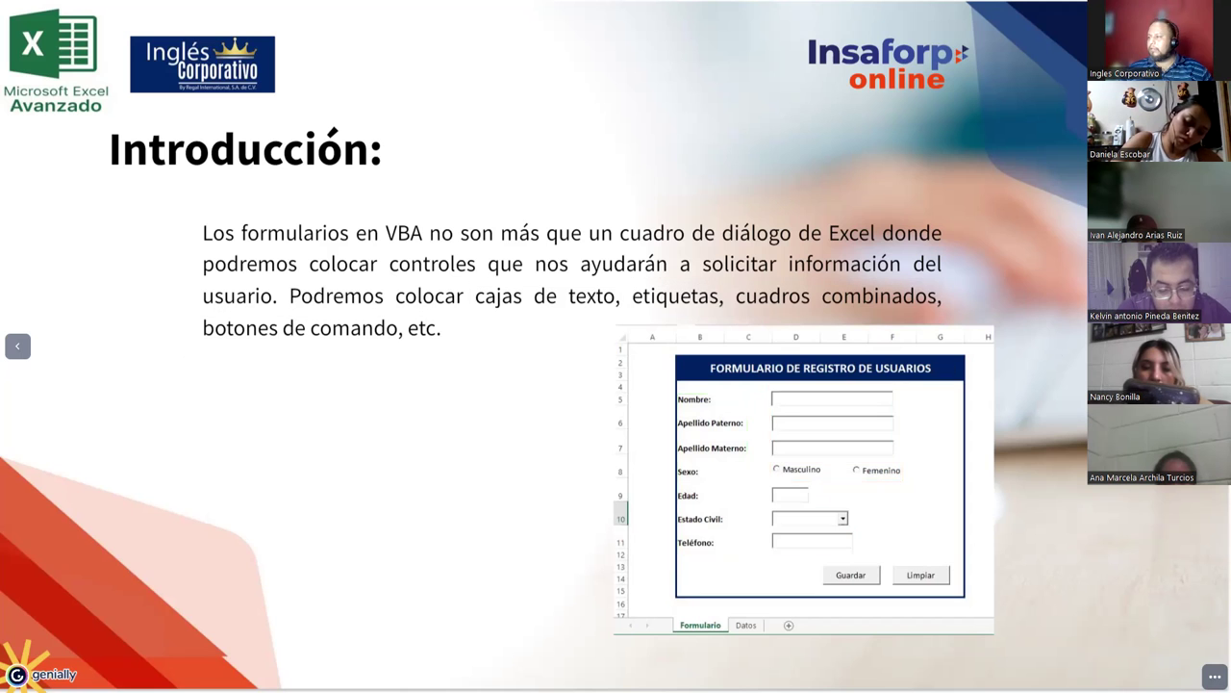
- Show the form-creation slide, emphasise Insertar and UserForm, then move to the blank UserForm slide
key("Right")
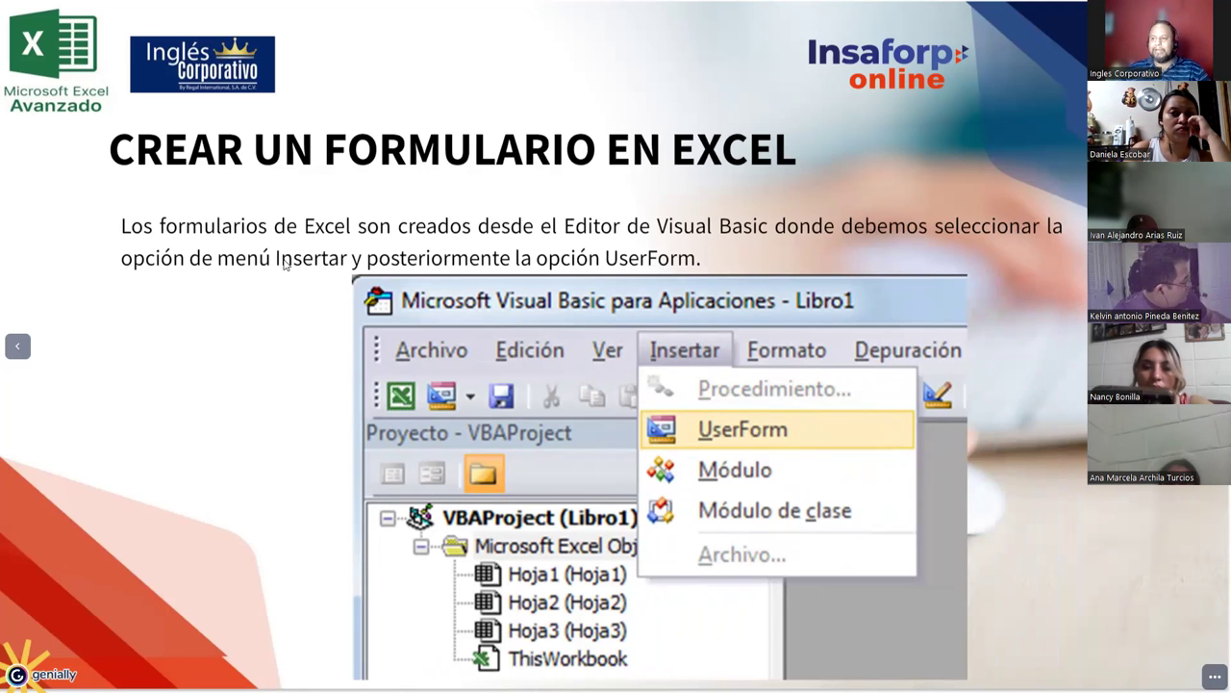
left_click_drag(276, 258, 349, 258)
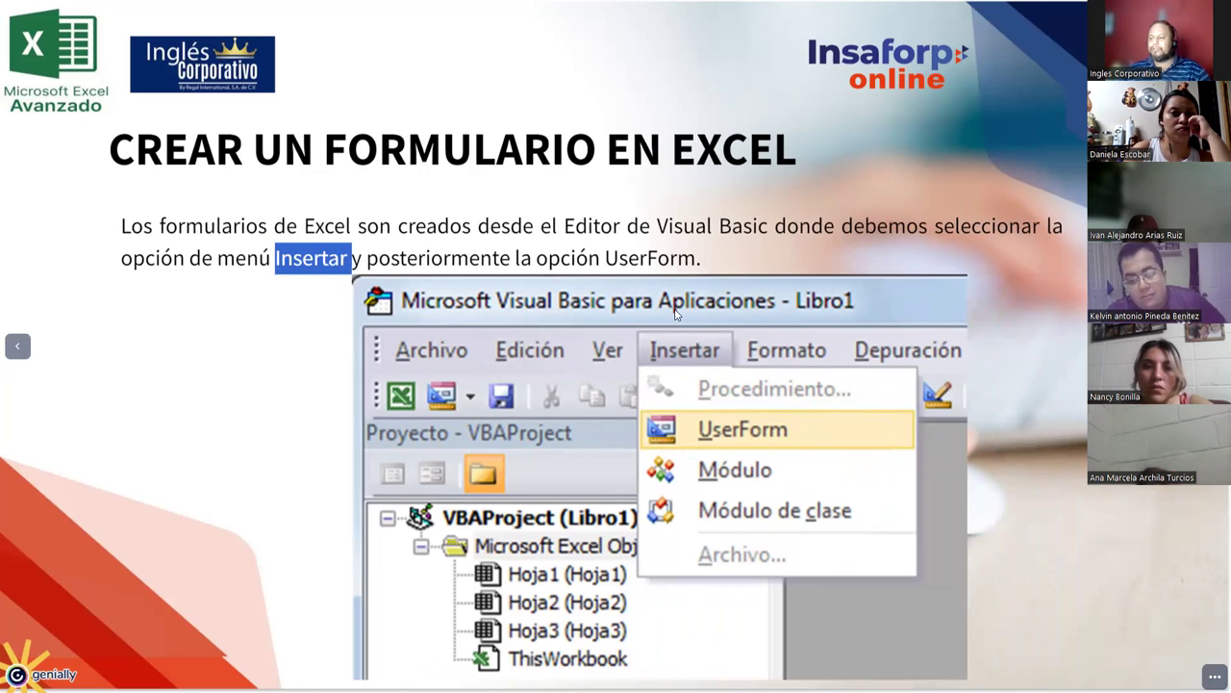
left_click_drag(605, 258, 700, 258)
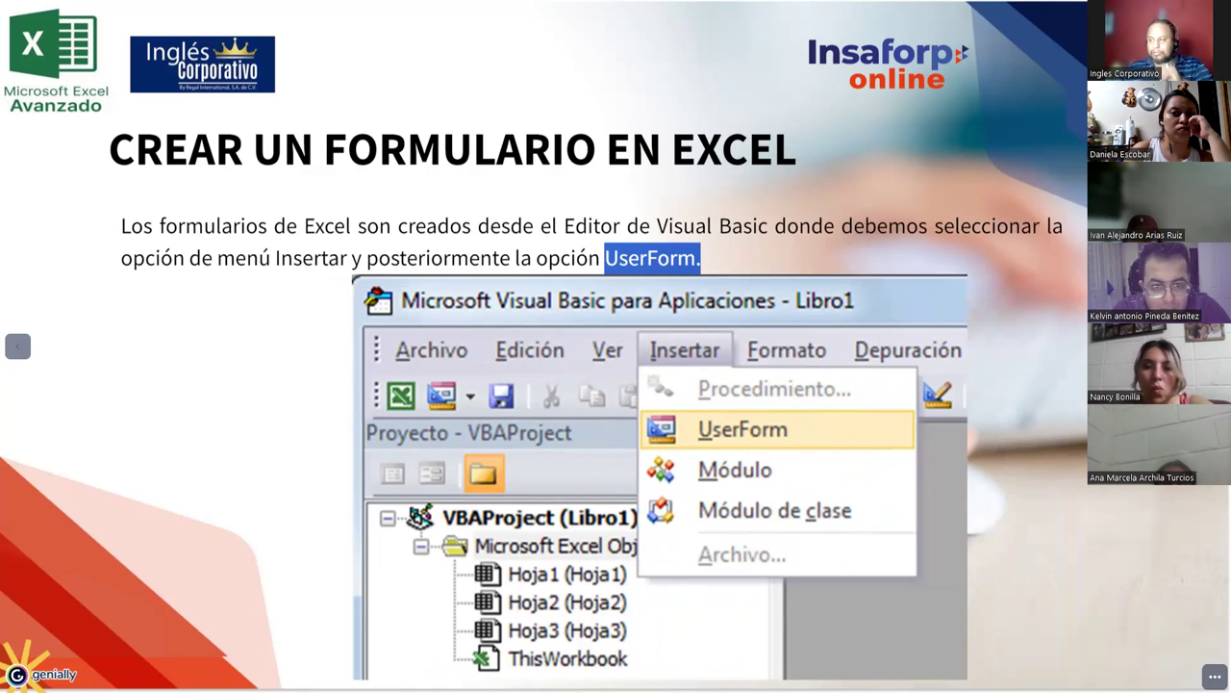
key("Right")
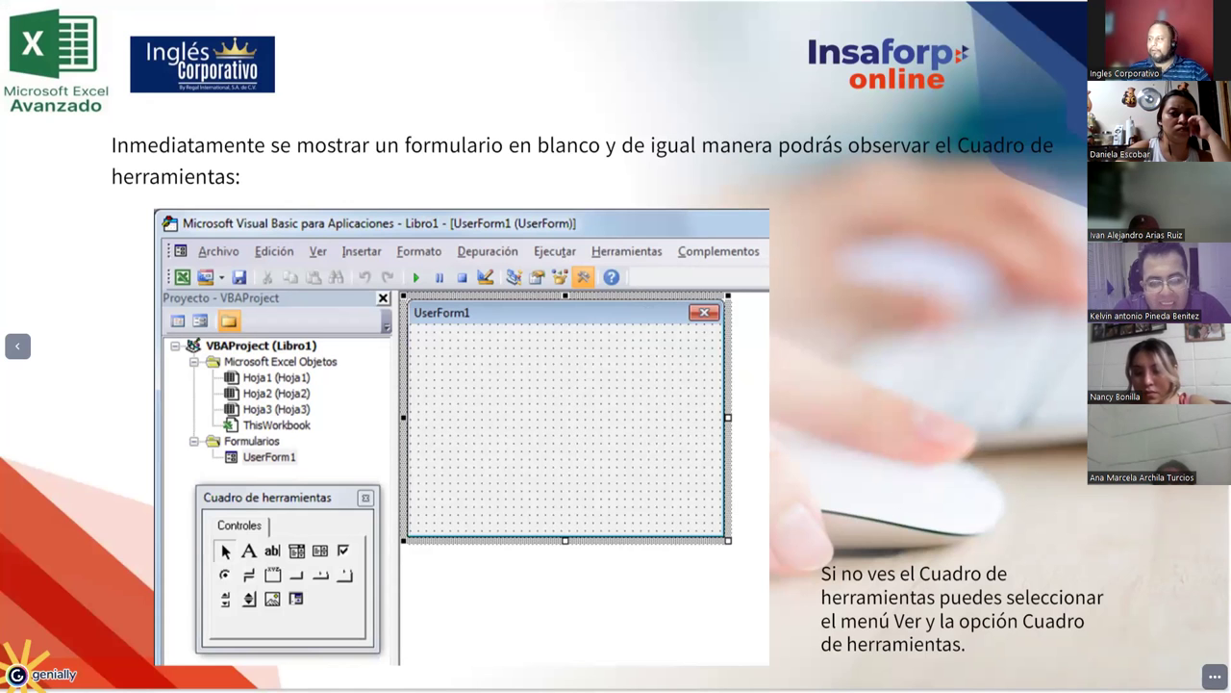
key("Right")
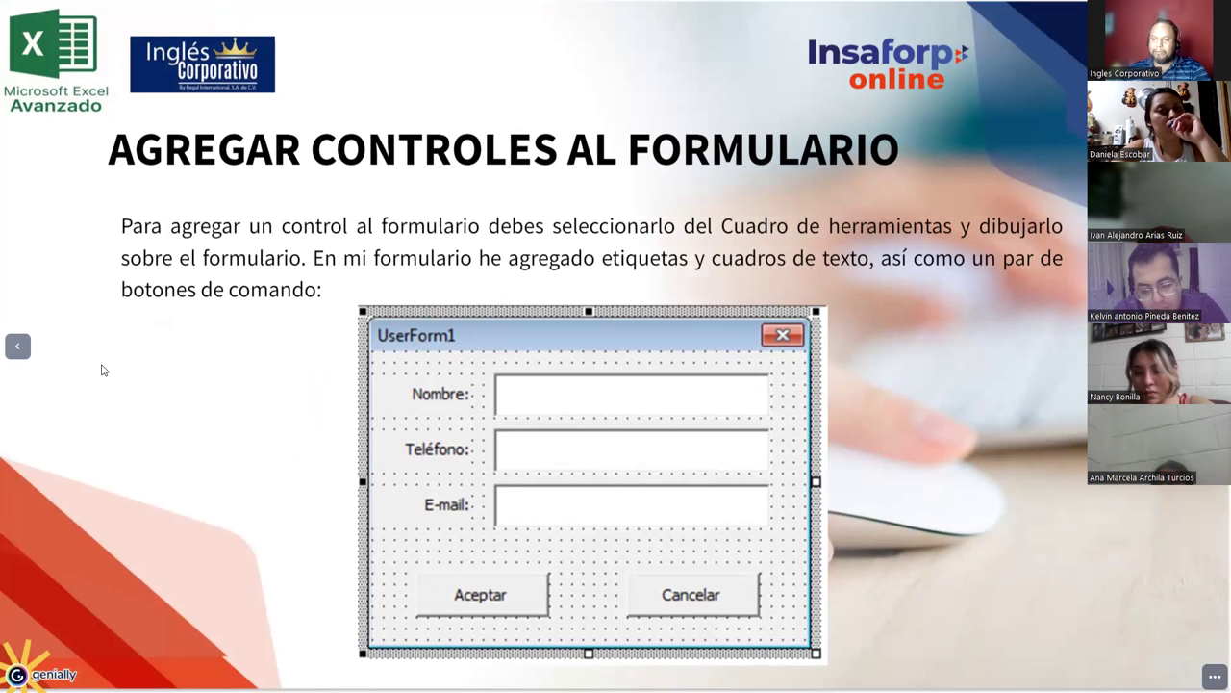
key("Right")
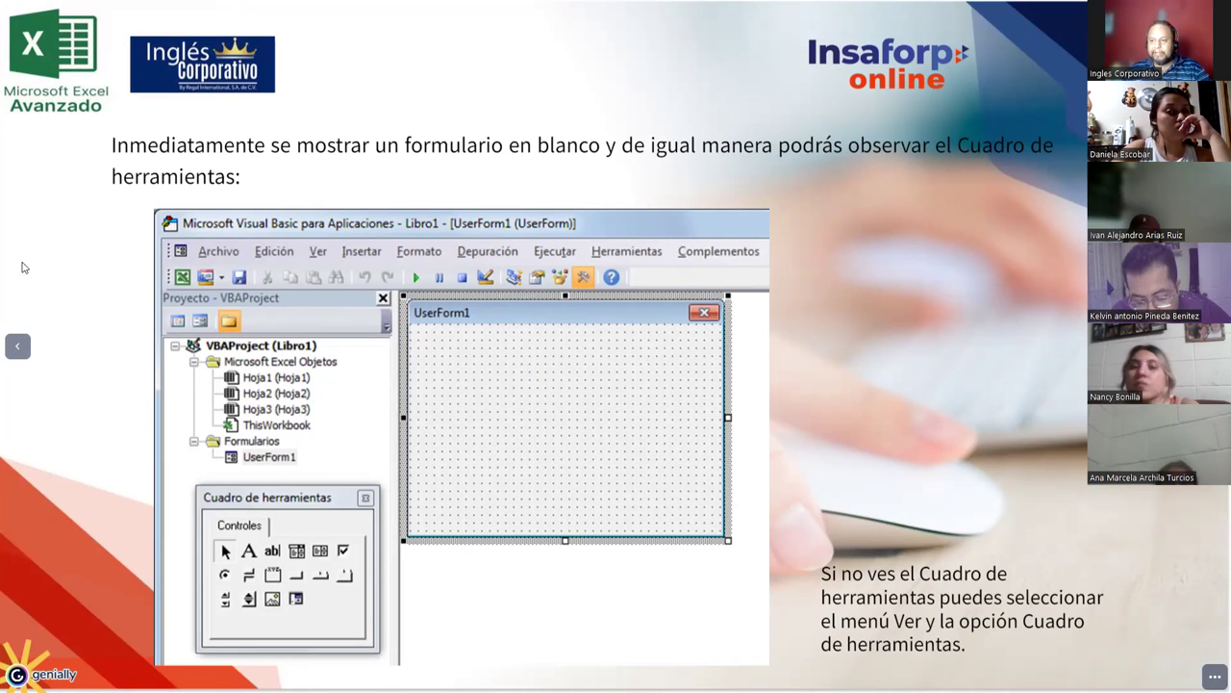
- Draw three arrows out from the toolbox's Label, TextBox and CommandButton controls
left_click_drag(247, 550, 106, 404)
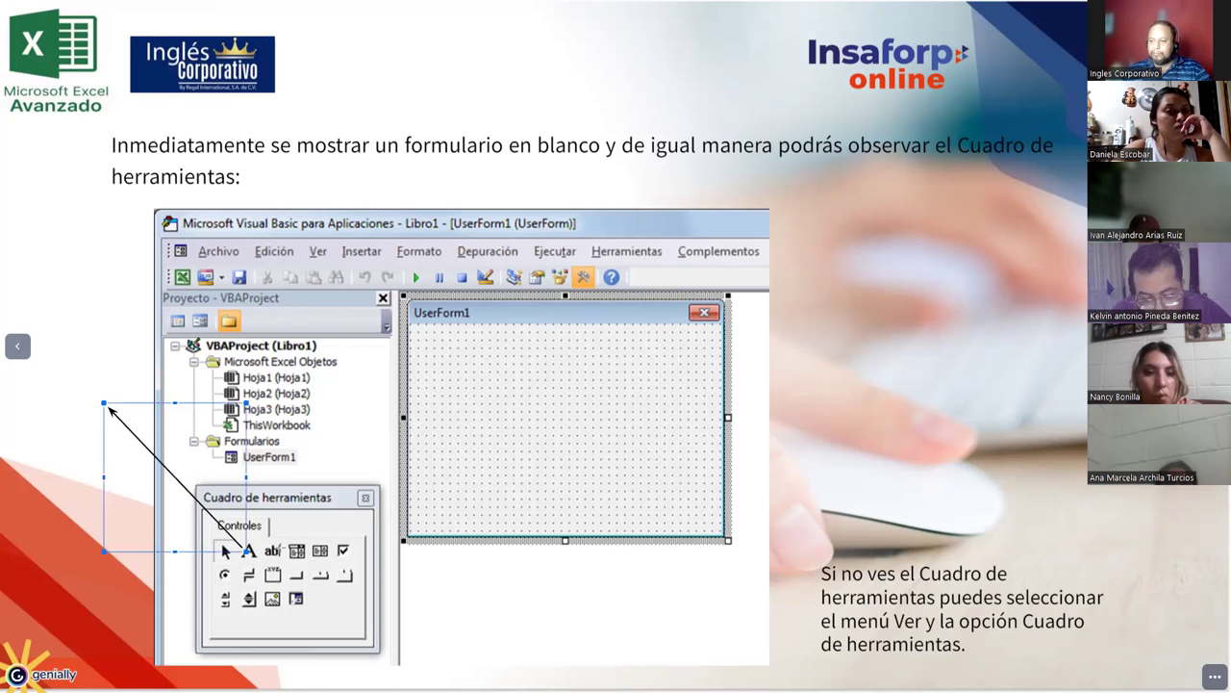
left_click_drag(273, 545, 462, 419)
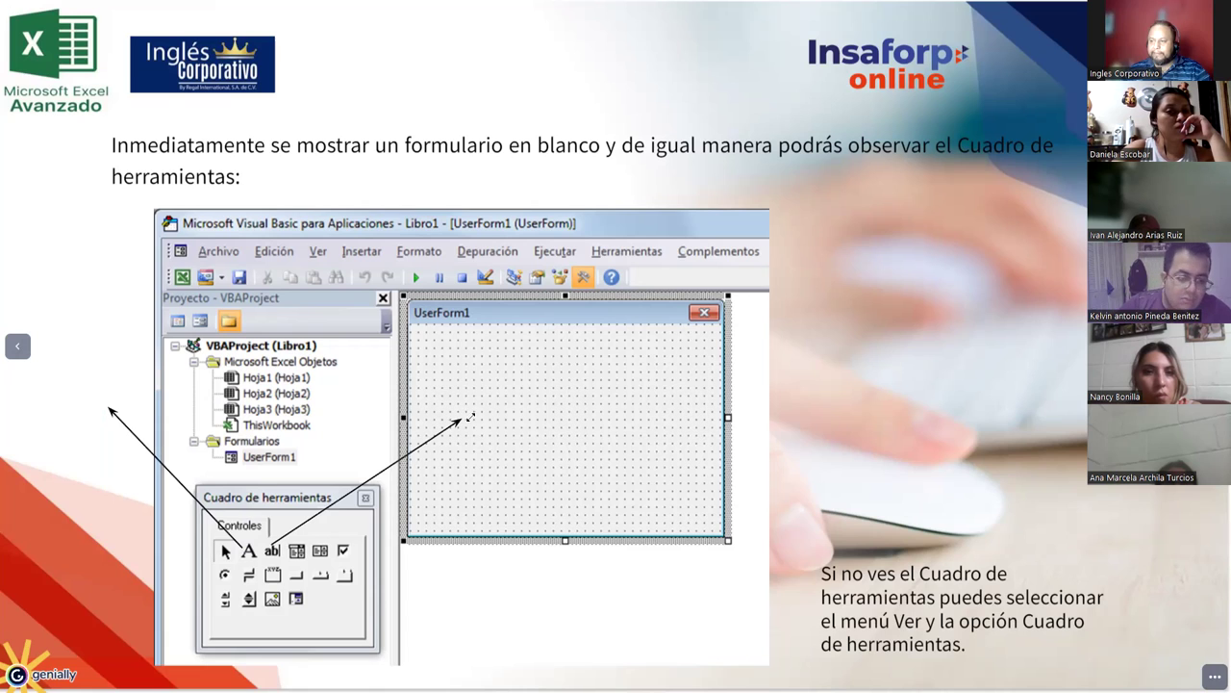
mouse_move(303, 581)
left_mouse_down()
mouse_move(445, 620)
mouse_move(429, 619)
left_mouse_up()
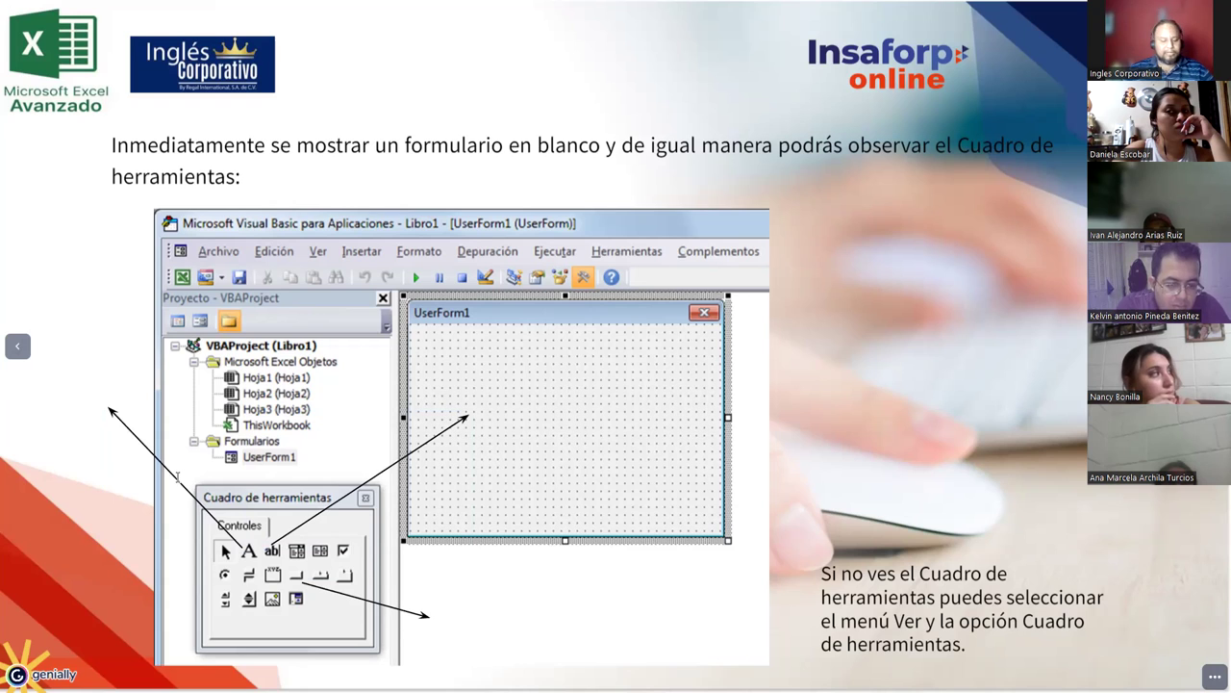
- Add the 'LABEL/ Etiqueta' caption and start a TEXTBOX caption on UserForm1
left_click(70, 396)
type("LABEL/ Etiqueta")
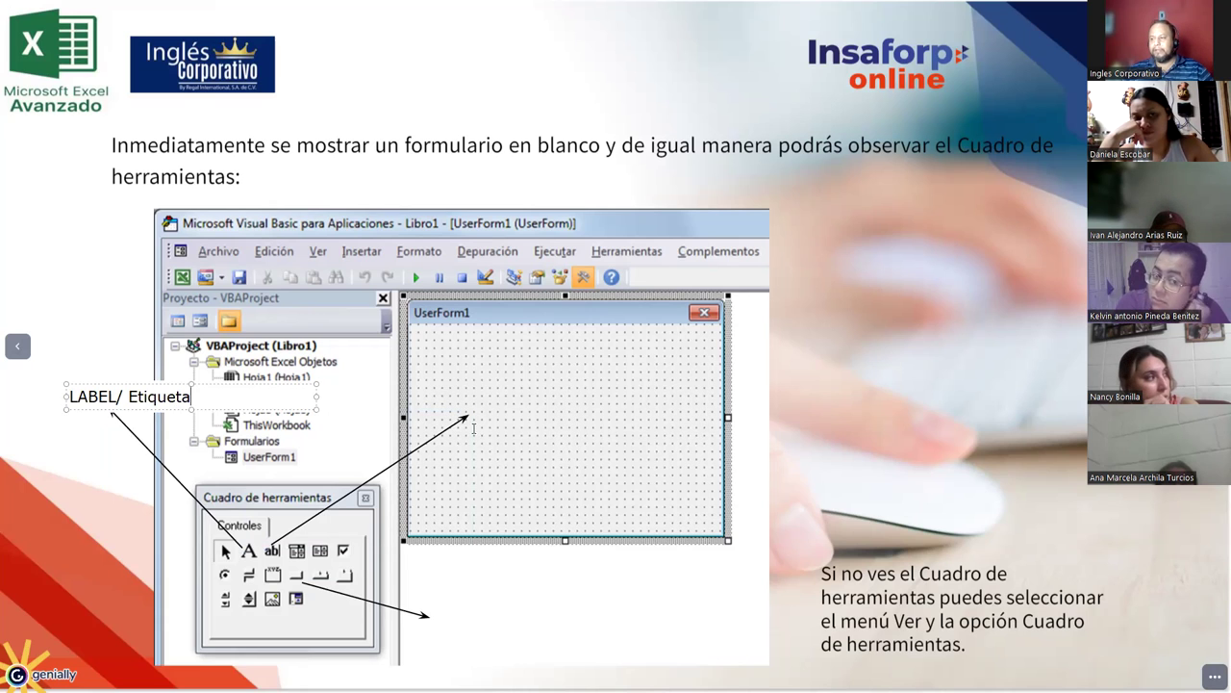
left_click(460, 401)
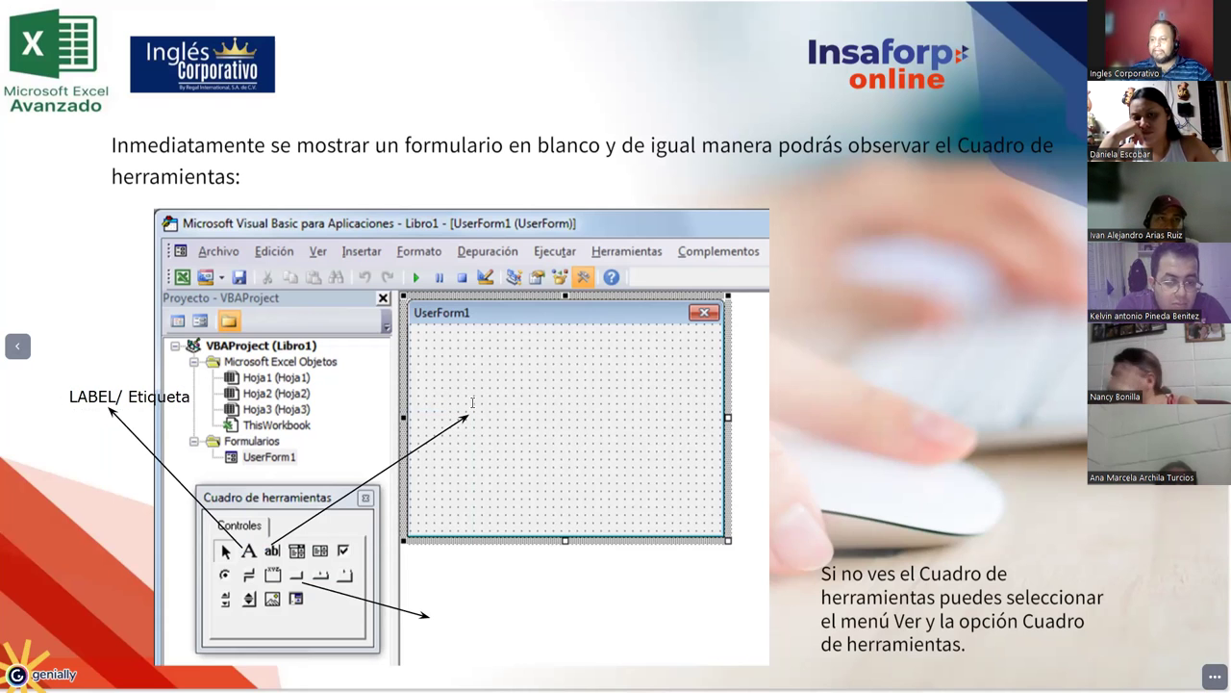
left_click(481, 400)
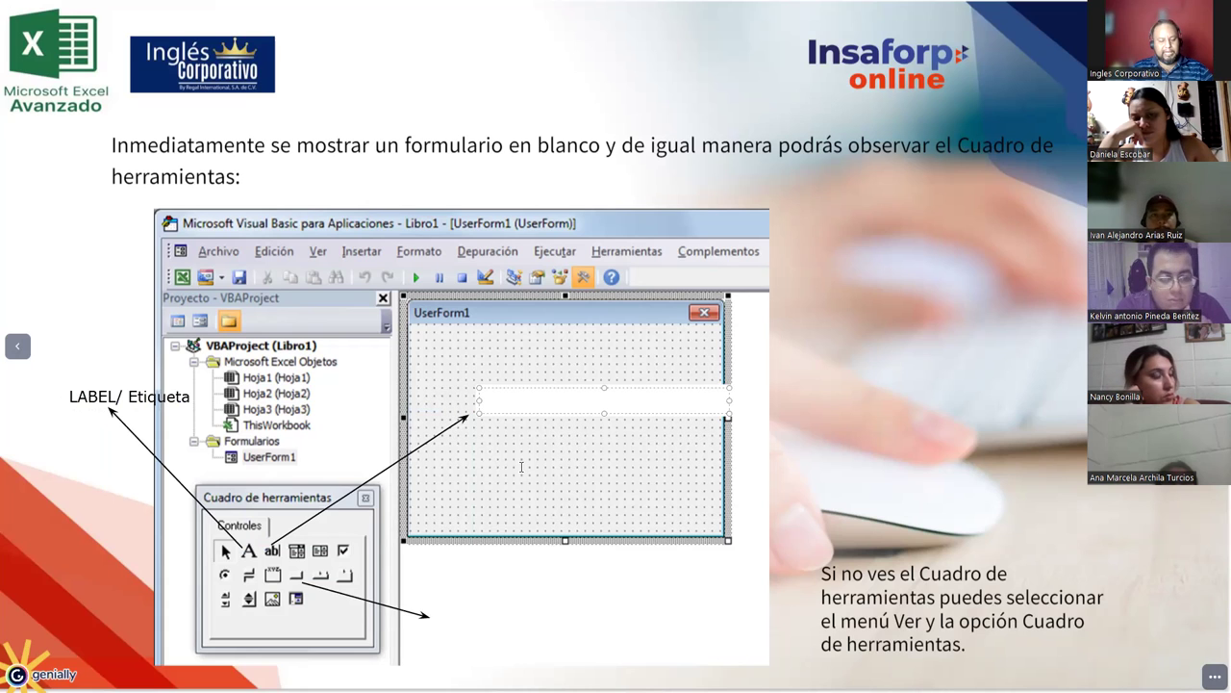
type("TEXTBOX / Cuadro de Texto")
type("COMMANDBUTTON/ Botón de comando")
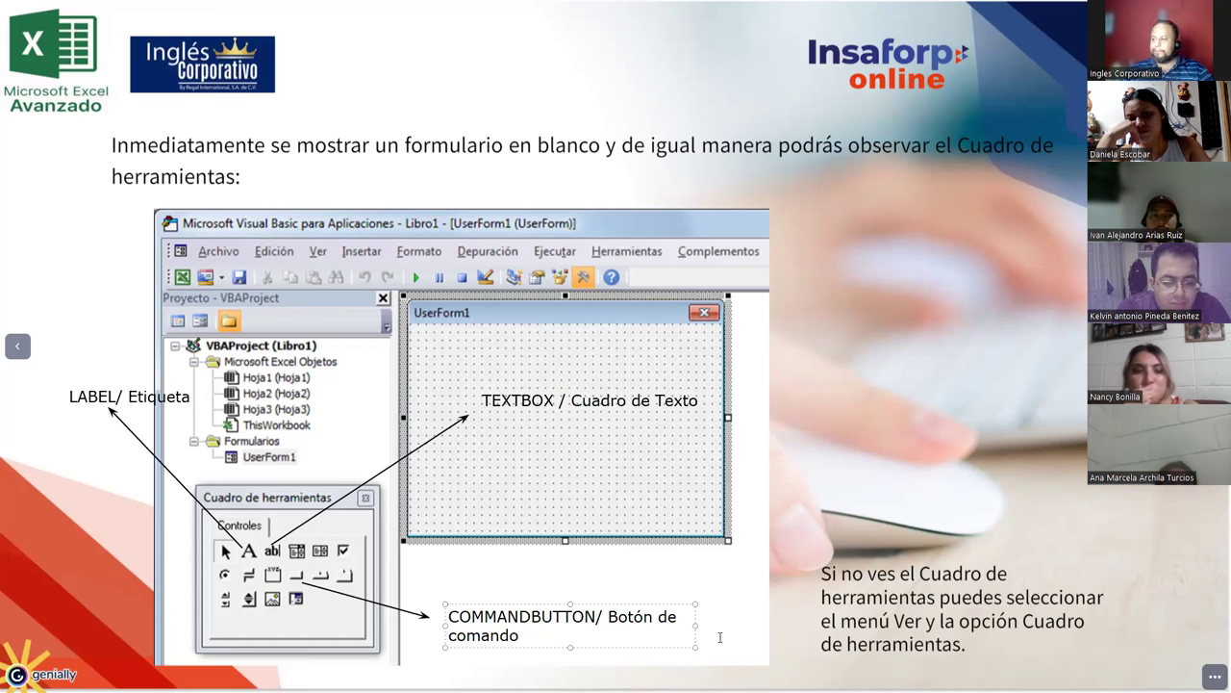
- Widen the 'COMMANDBUTTON/ Botón de comando' caption box to the right
left_click_drag(696, 629, 769, 627)
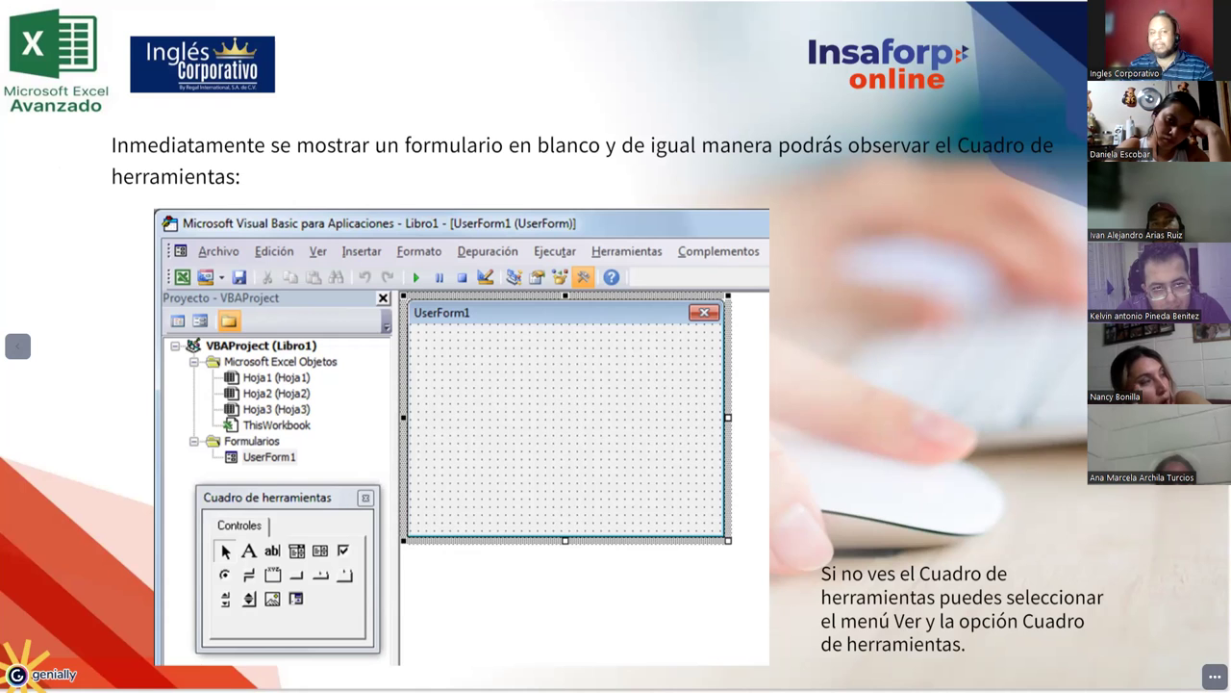
- On the Agregar controles slide, draw black arrows to the Nombre, Teléfono and E-mail labels
key("Right")
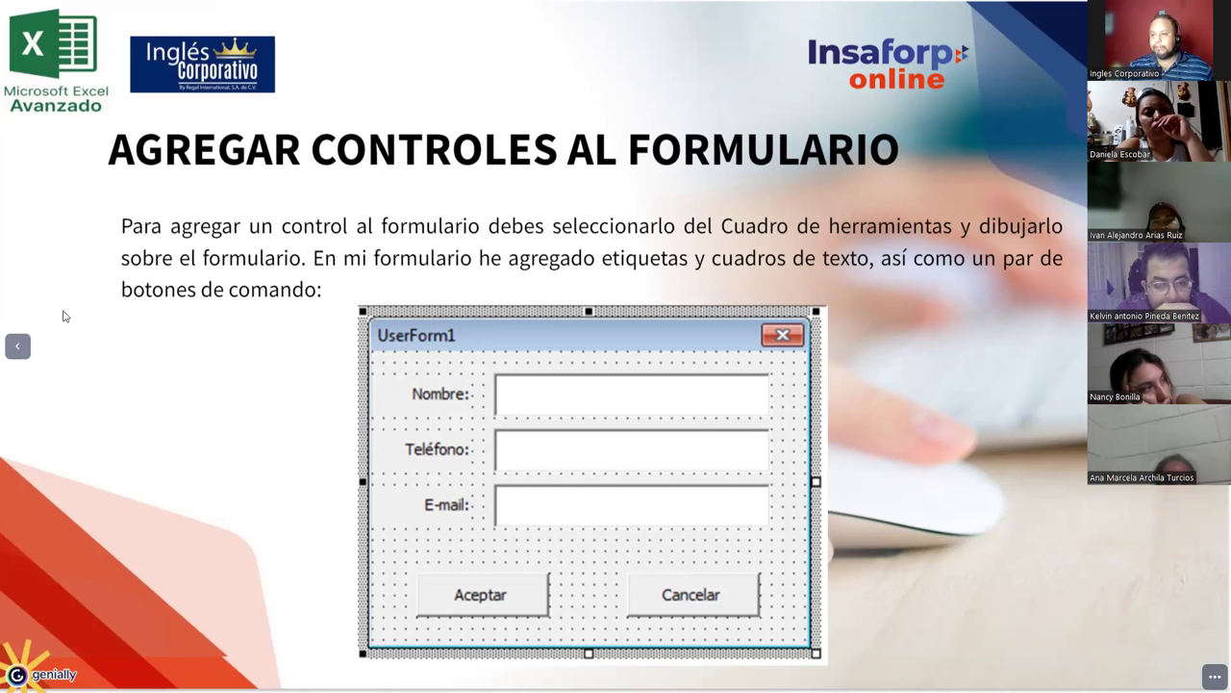
left_click_drag(201, 464, 395, 398)
left_click_drag(201, 466, 396, 454)
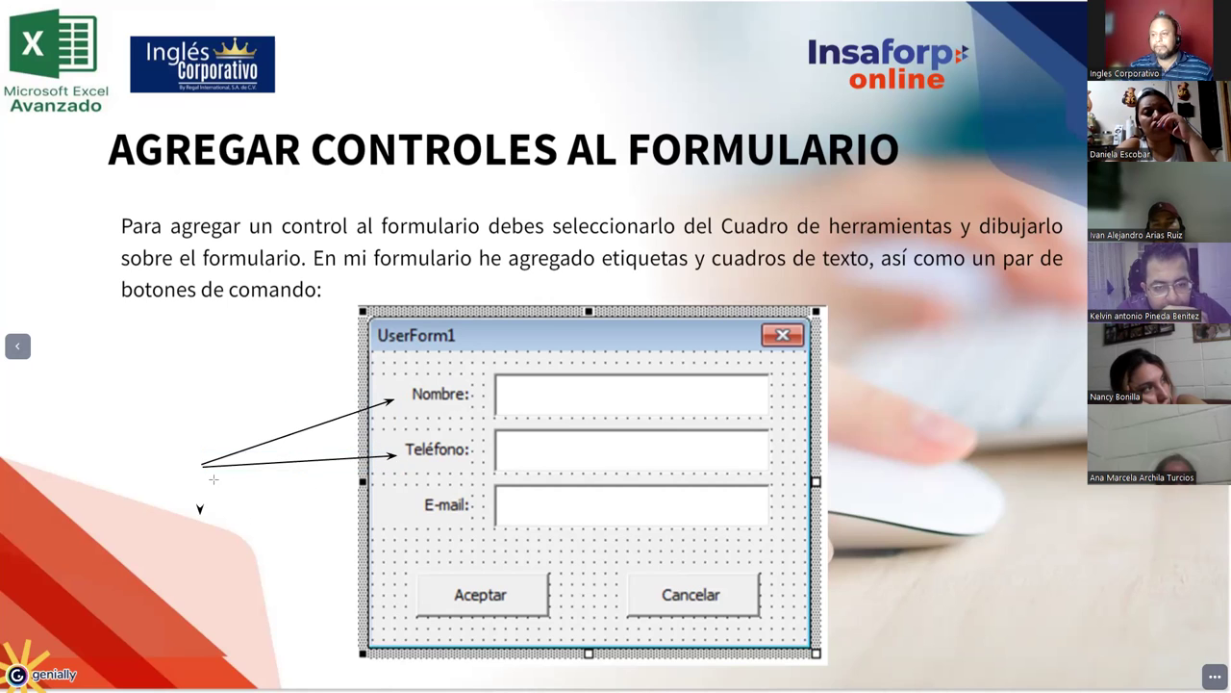
left_click_drag(200, 470, 418, 509)
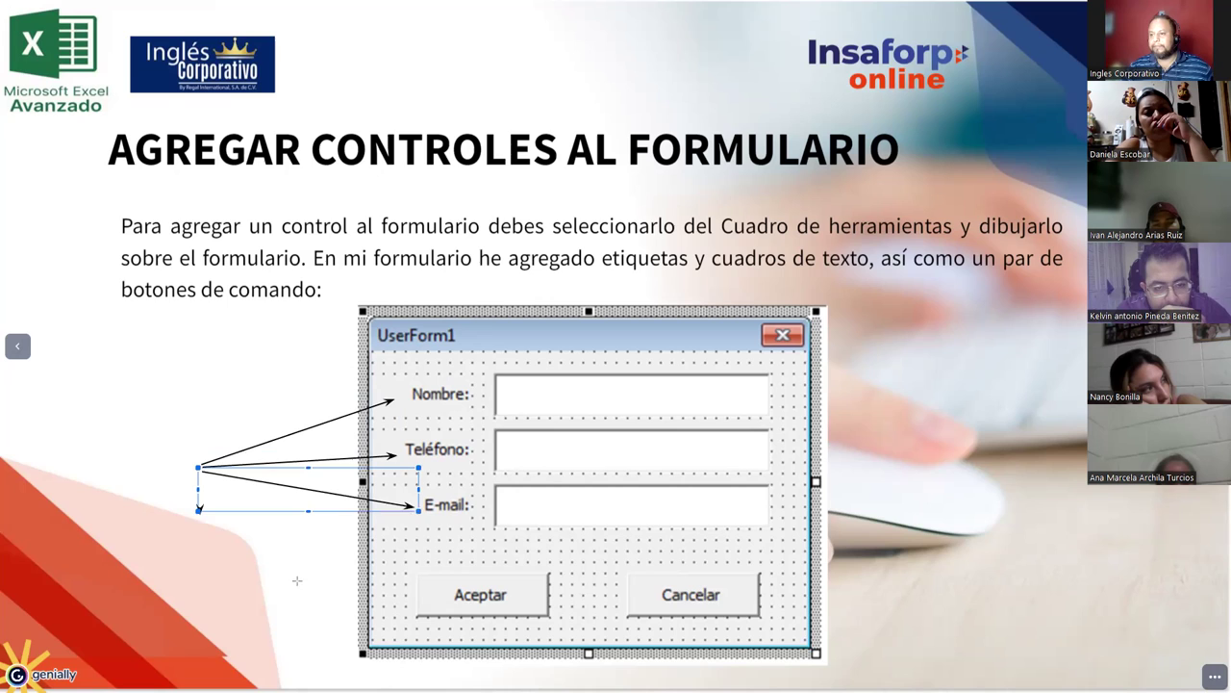
left_click(155, 490)
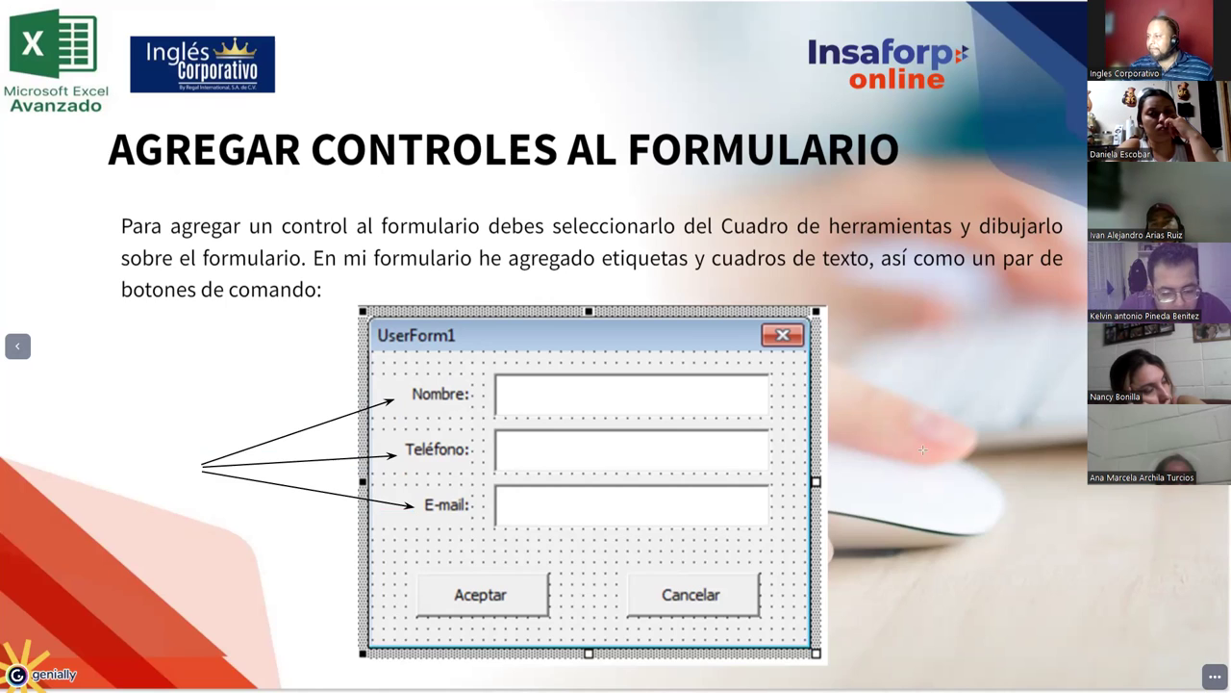
- Draw red arrows to the three text boxes and orange arrows to Aceptar and Cancelar
left_click_drag(939, 455, 777, 399)
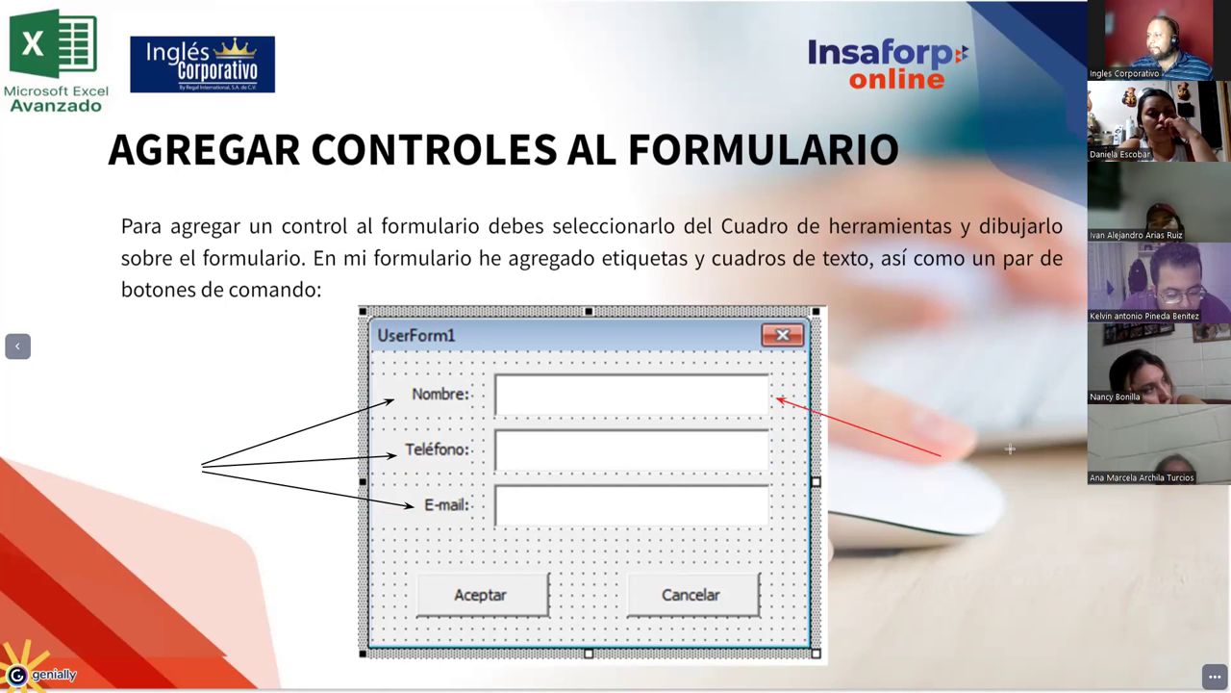
left_click_drag(939, 459, 777, 458)
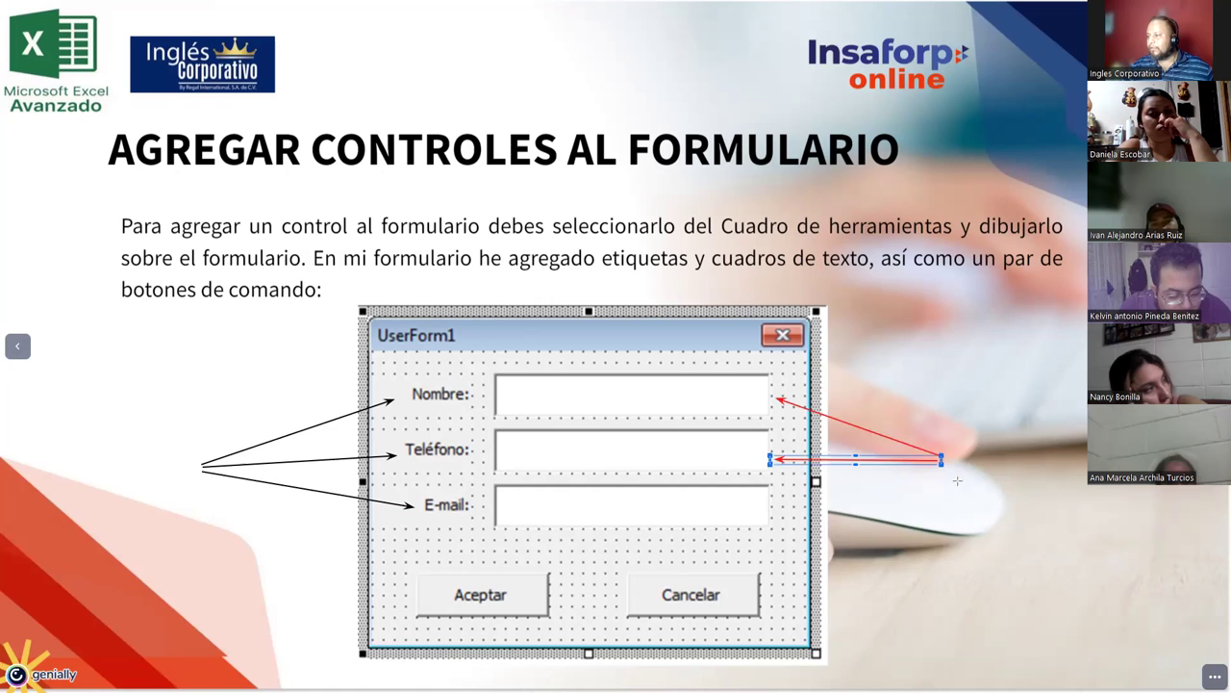
left_click_drag(943, 466, 777, 505)
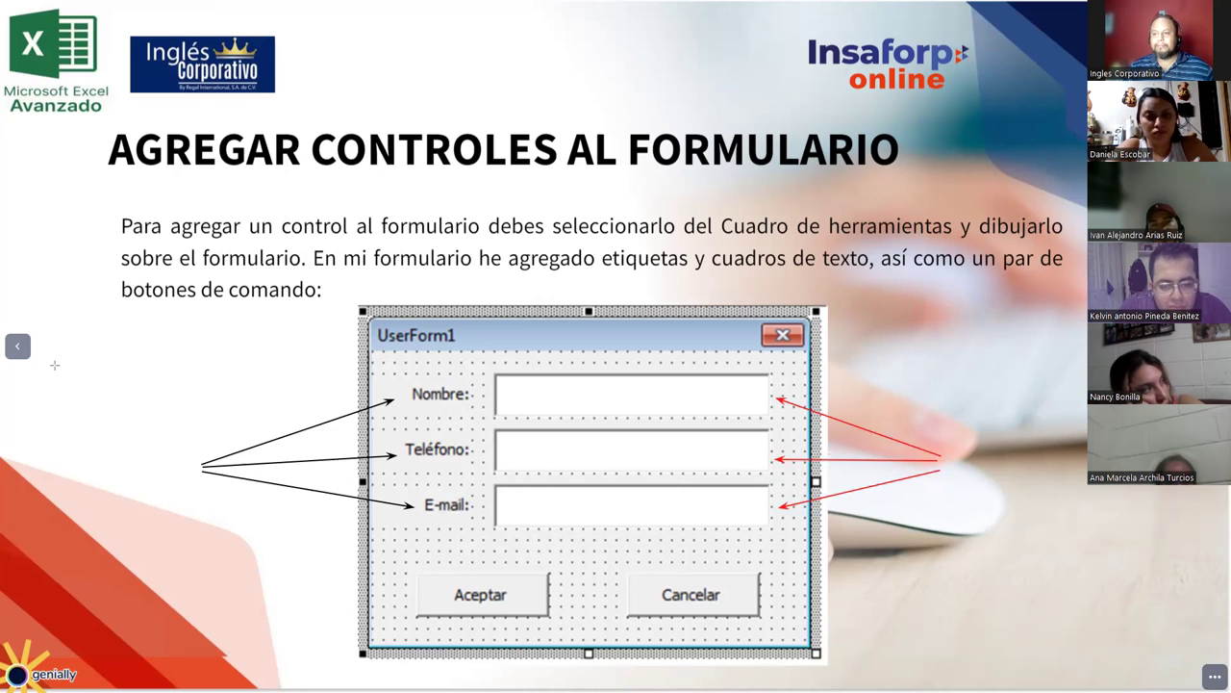
left_click_drag(871, 522, 518, 567)
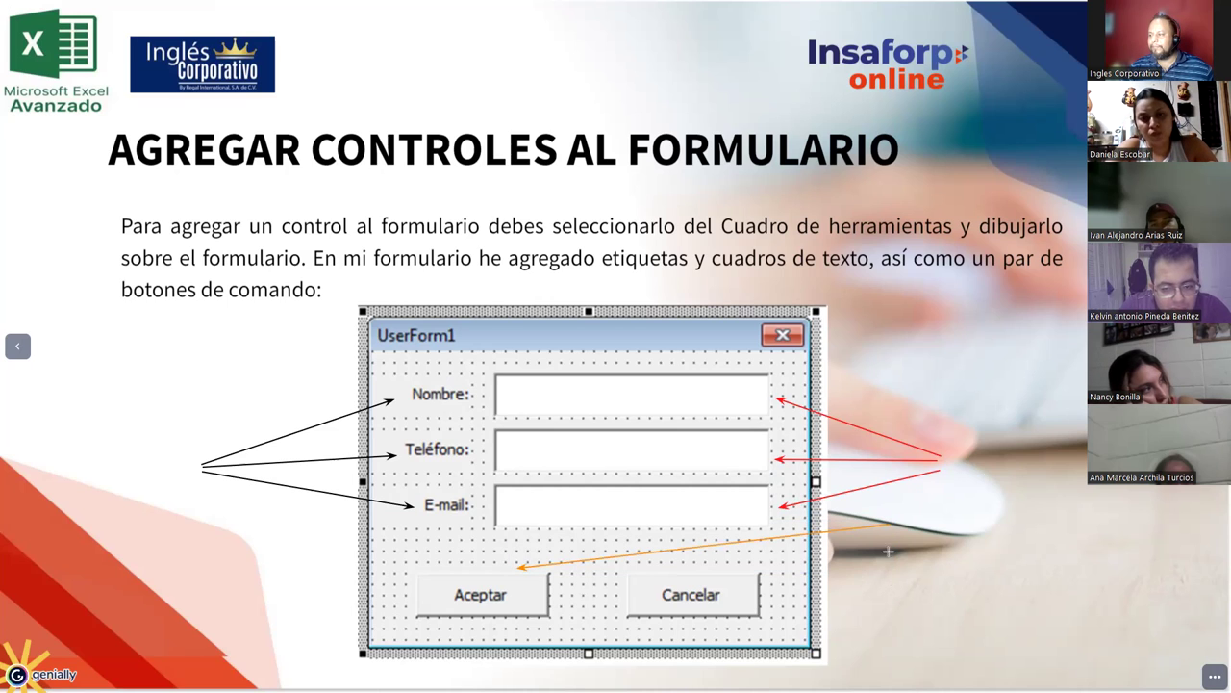
left_click_drag(801, 564, 760, 582)
left_click(272, 583)
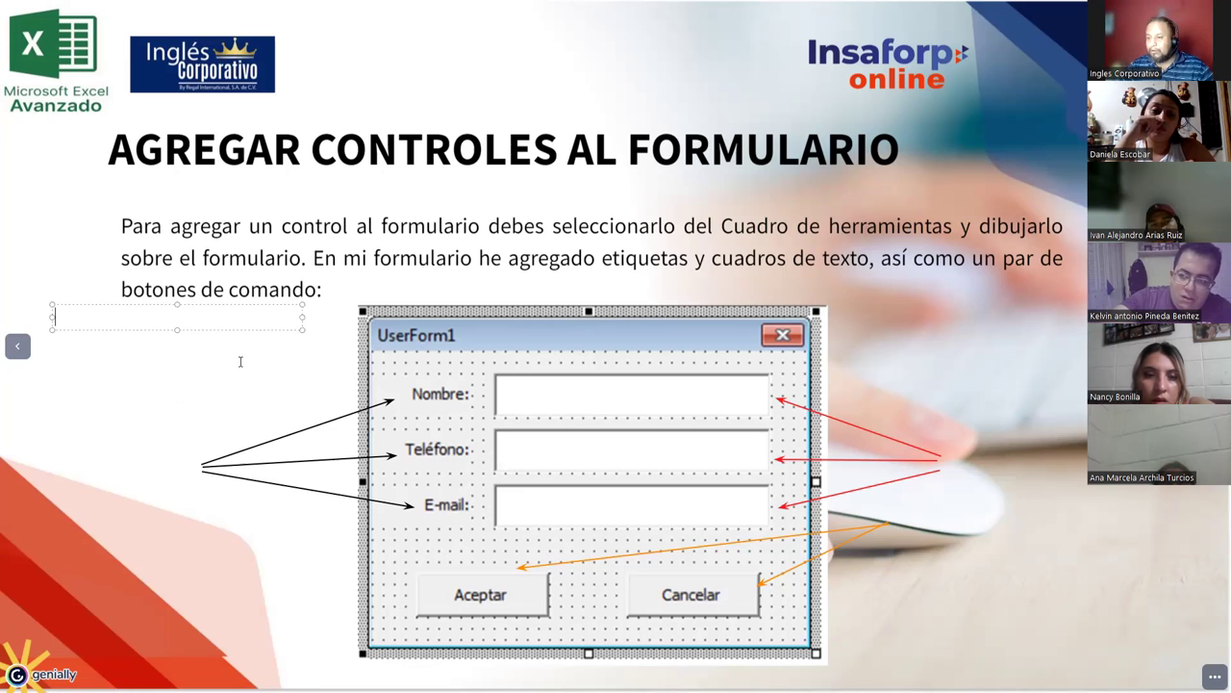
- Write 'Label's / Etiquetas' and the PRE[Nombre_de_su_Razon] pattern in the note, then nudge it right
type("Label's")
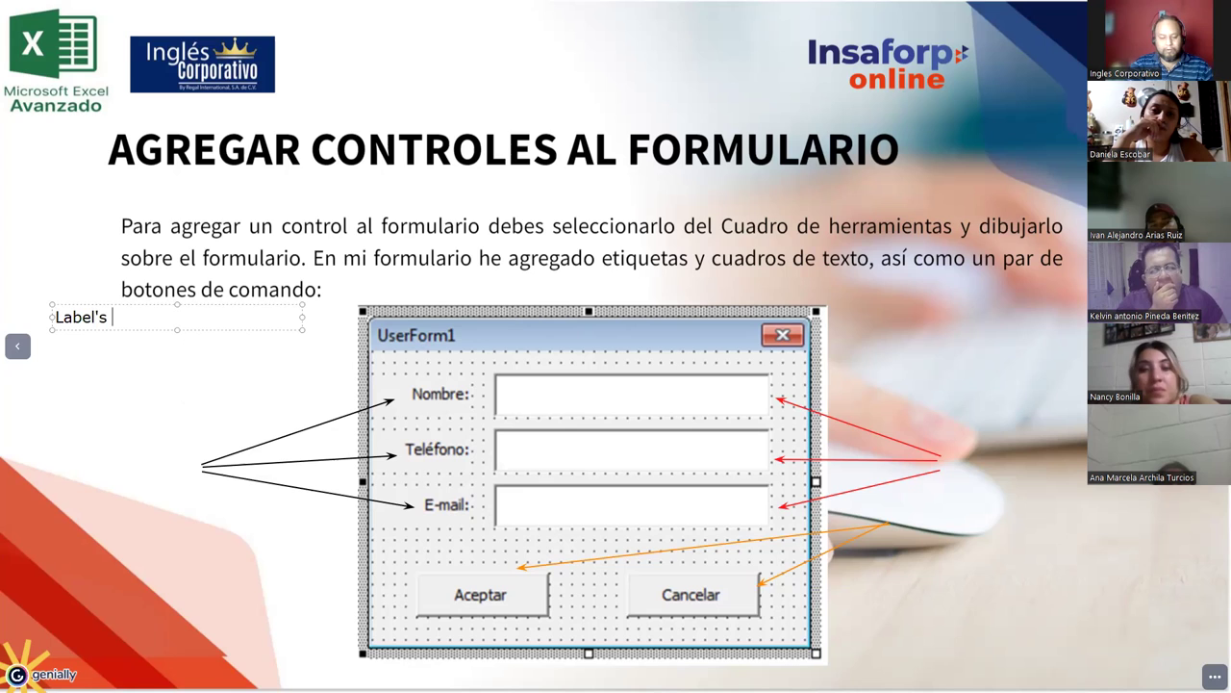
type(" / Etiquetas")
key("Return")
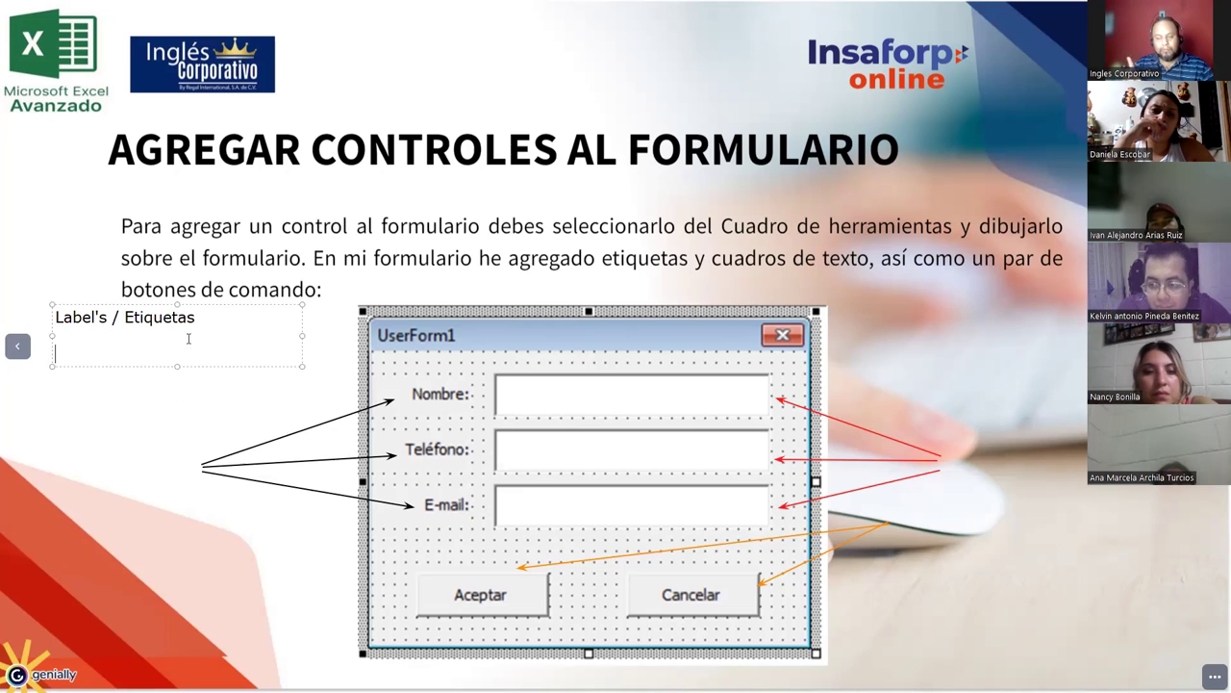
type("RE")
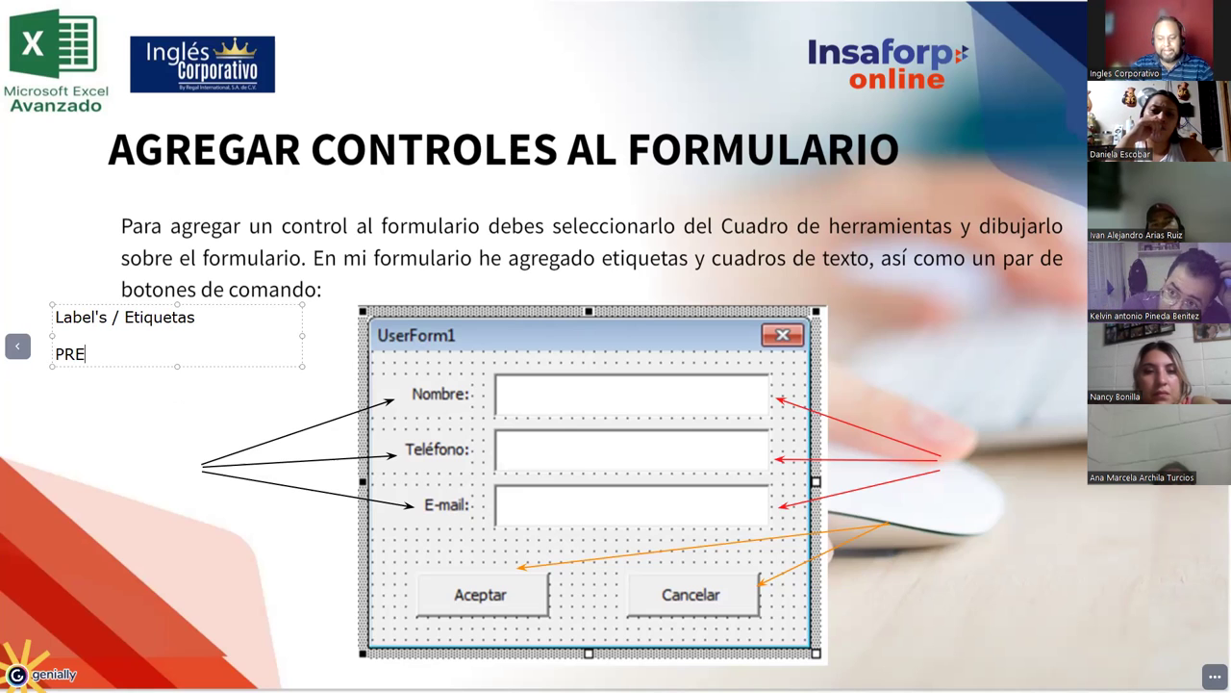
type("]")
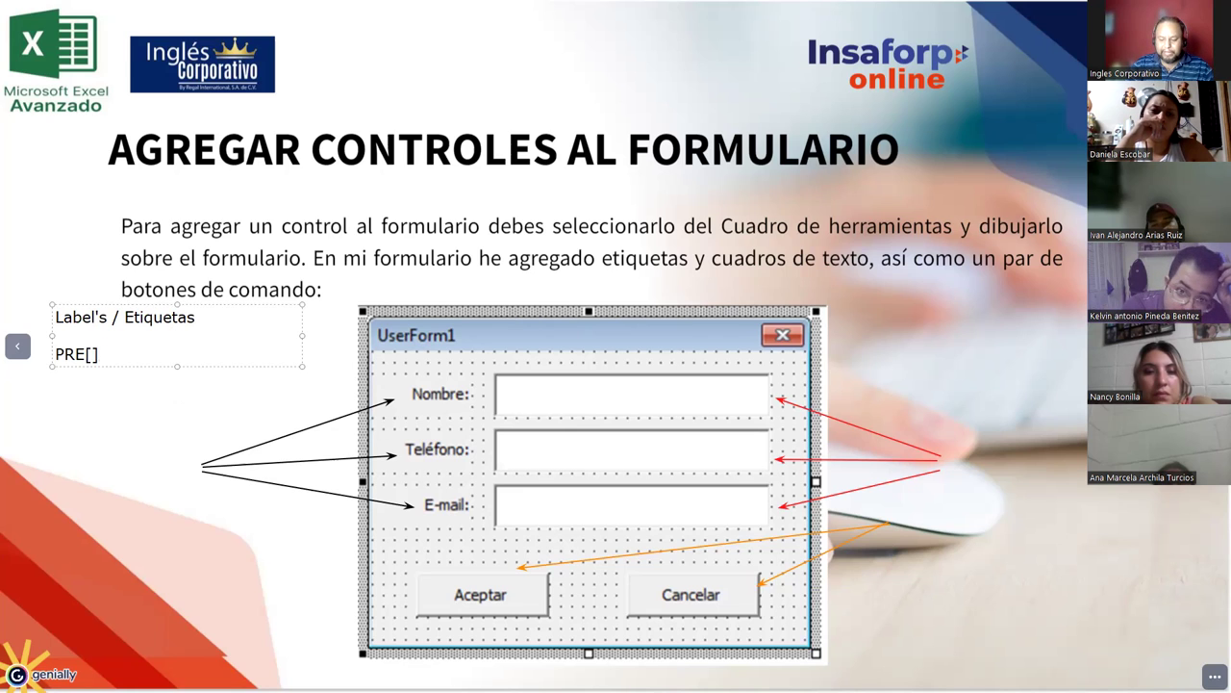
type("Nombre")
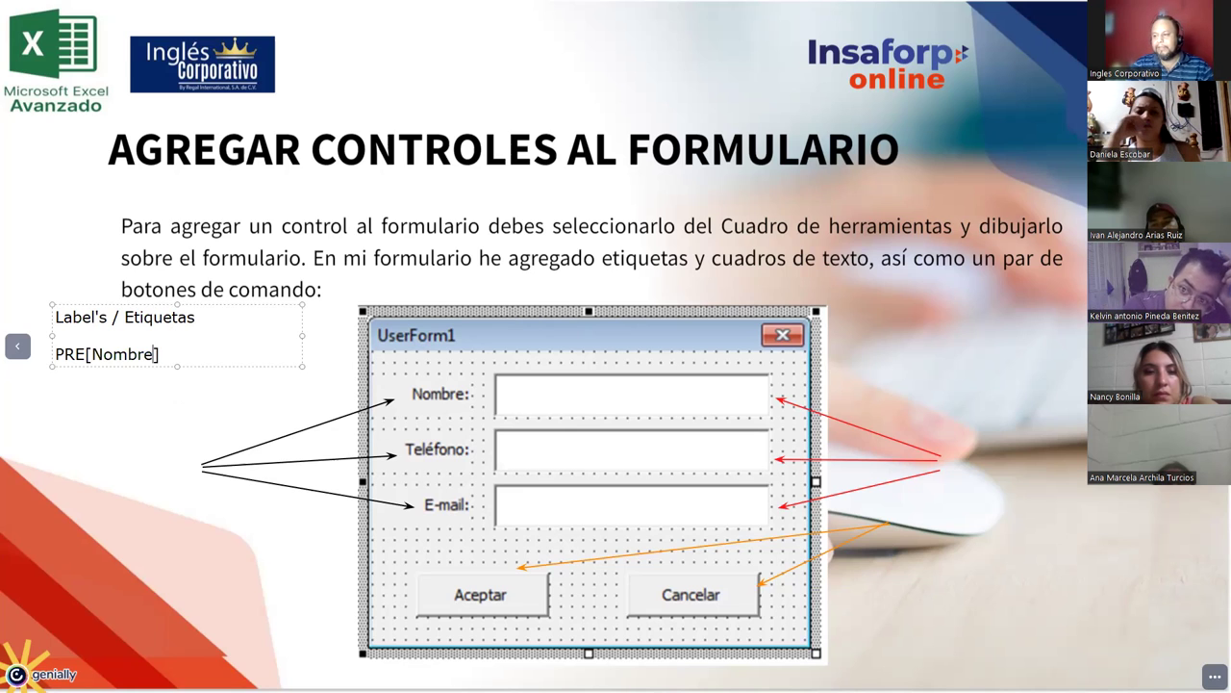
type("s")
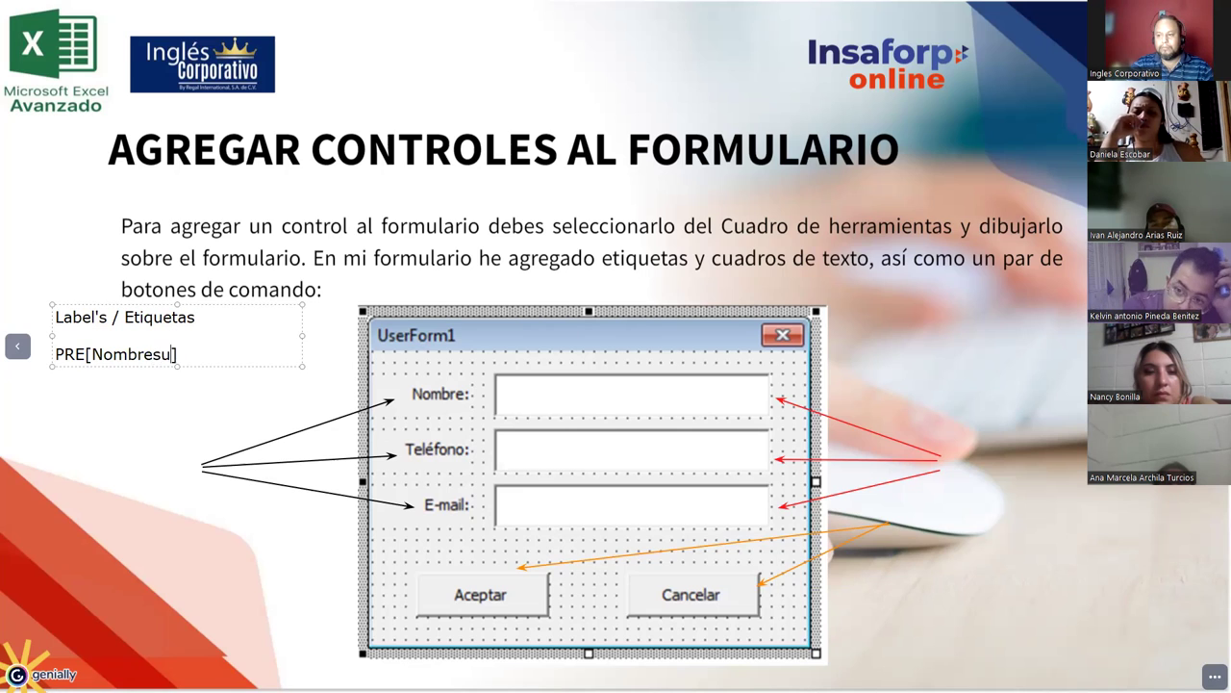
key("BackSpace")
type("_su")
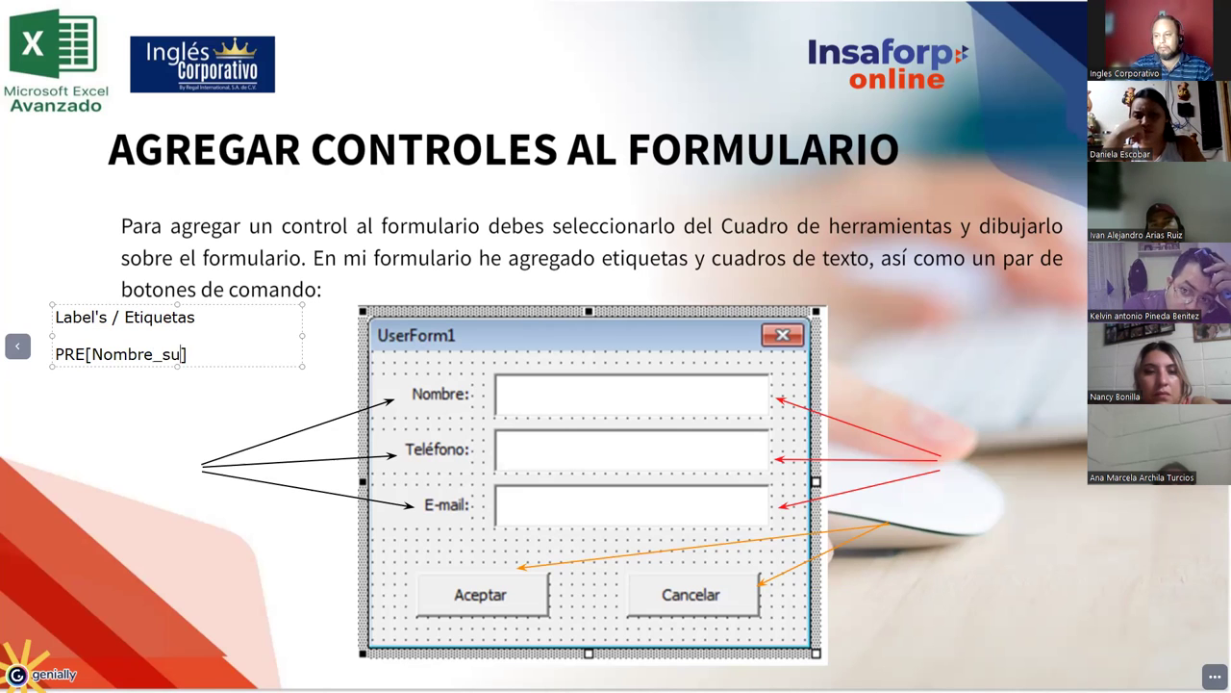
type(":_")
type("_")
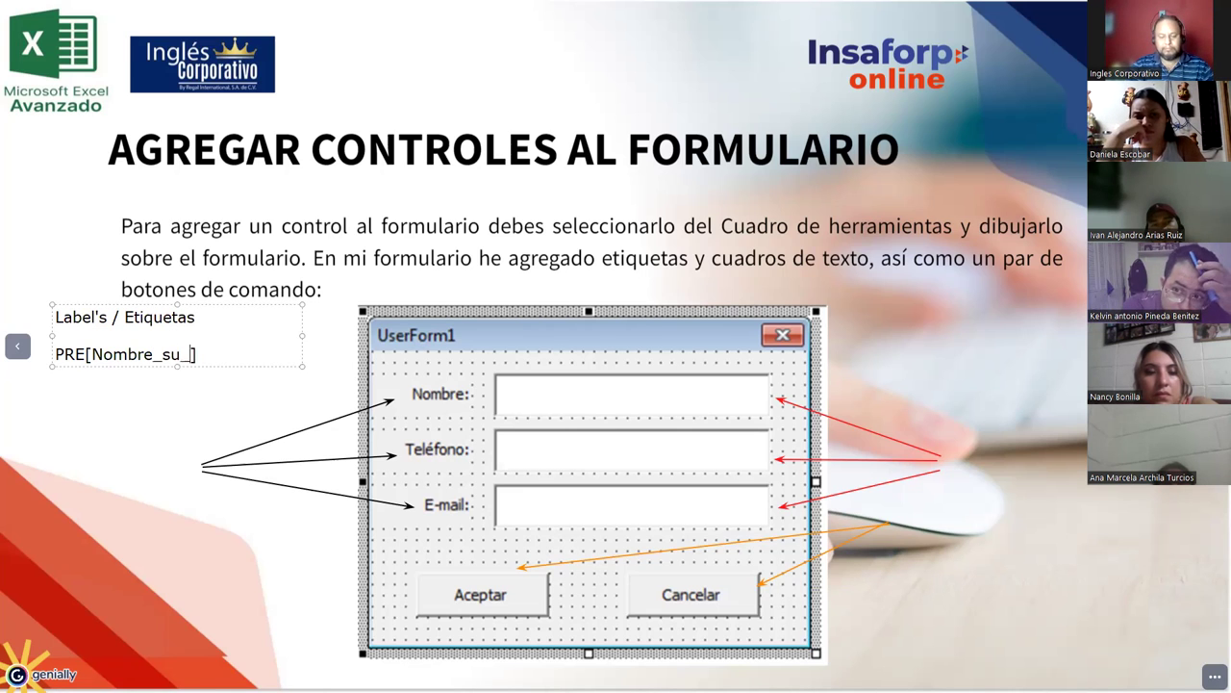
type("azon")
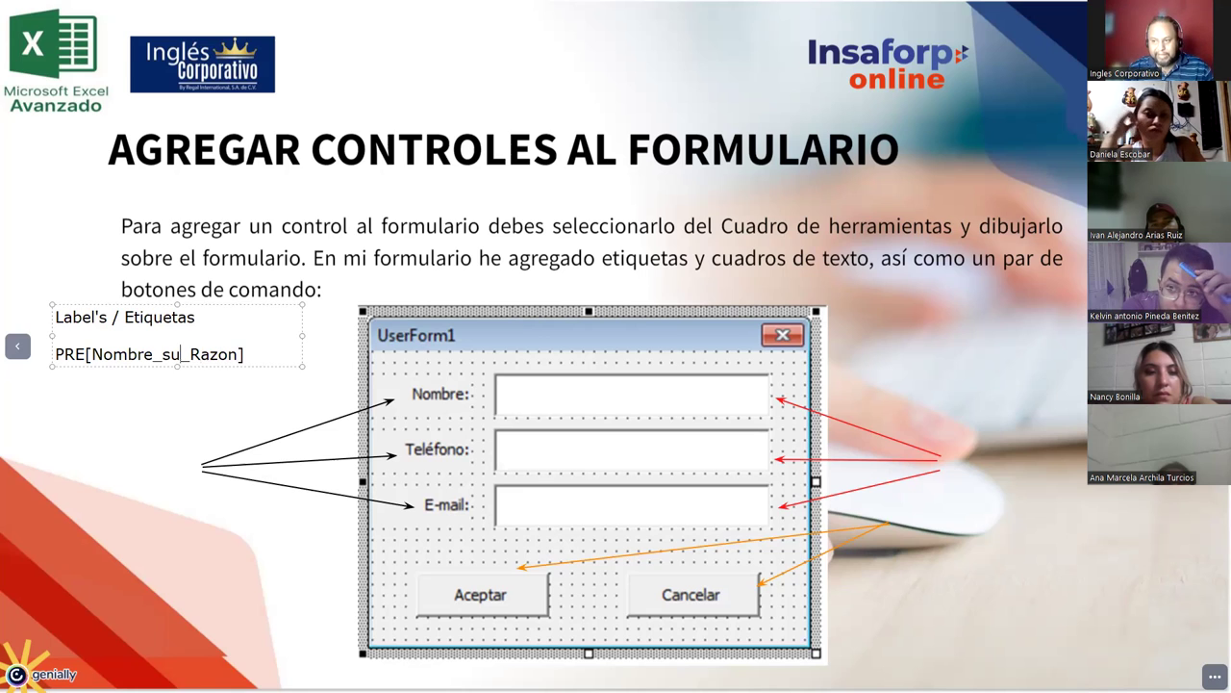
type("de_")
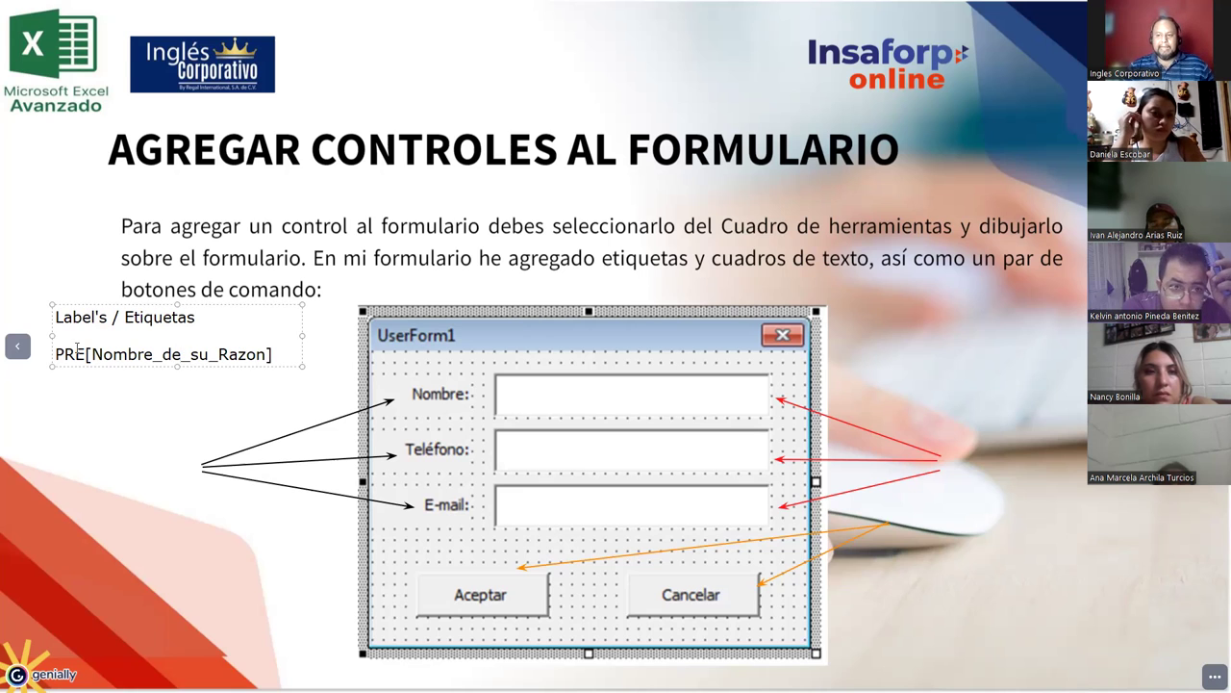
left_click_drag(54, 352, 272, 357)
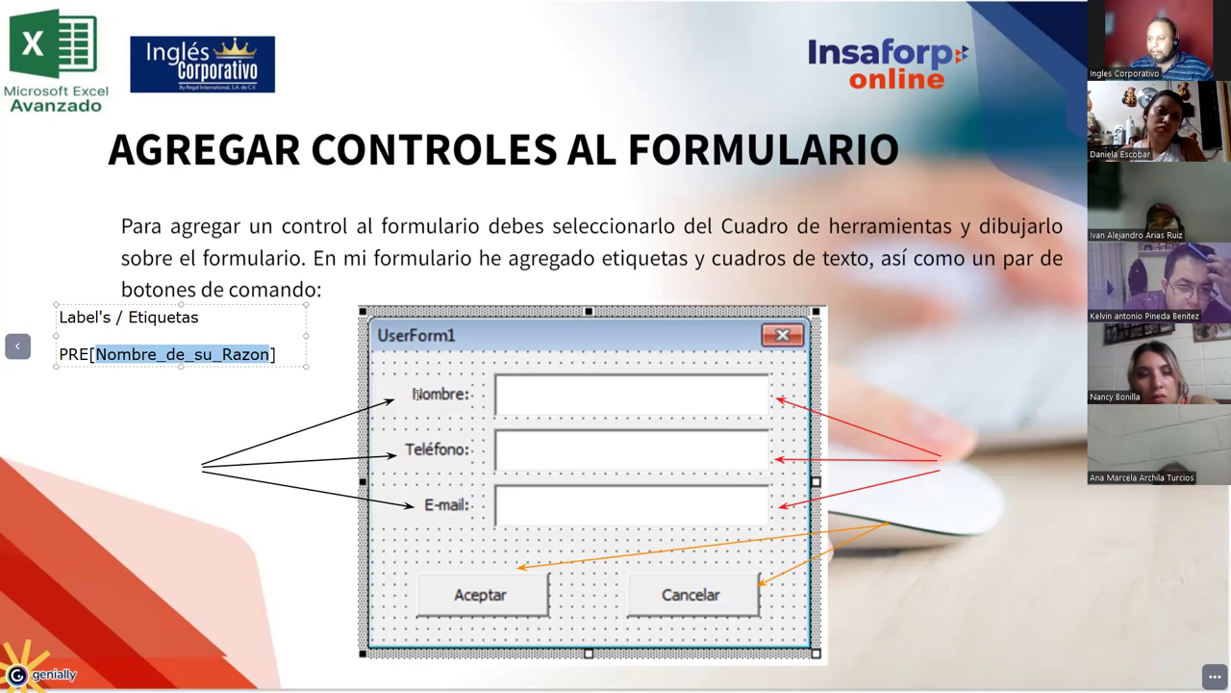
- Add lblNombres, lblTelefono and lblEmail on separate lines below the naming pattern
left_click(282, 357)
key("Return")
key("Return")
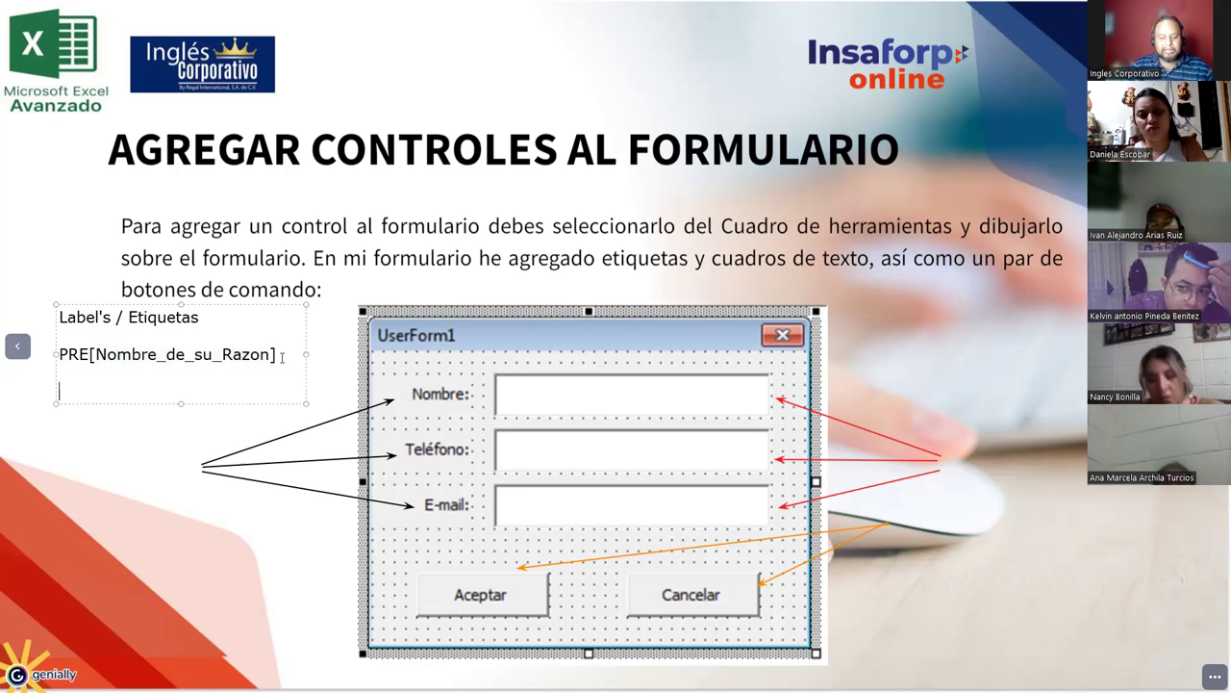
type("L")
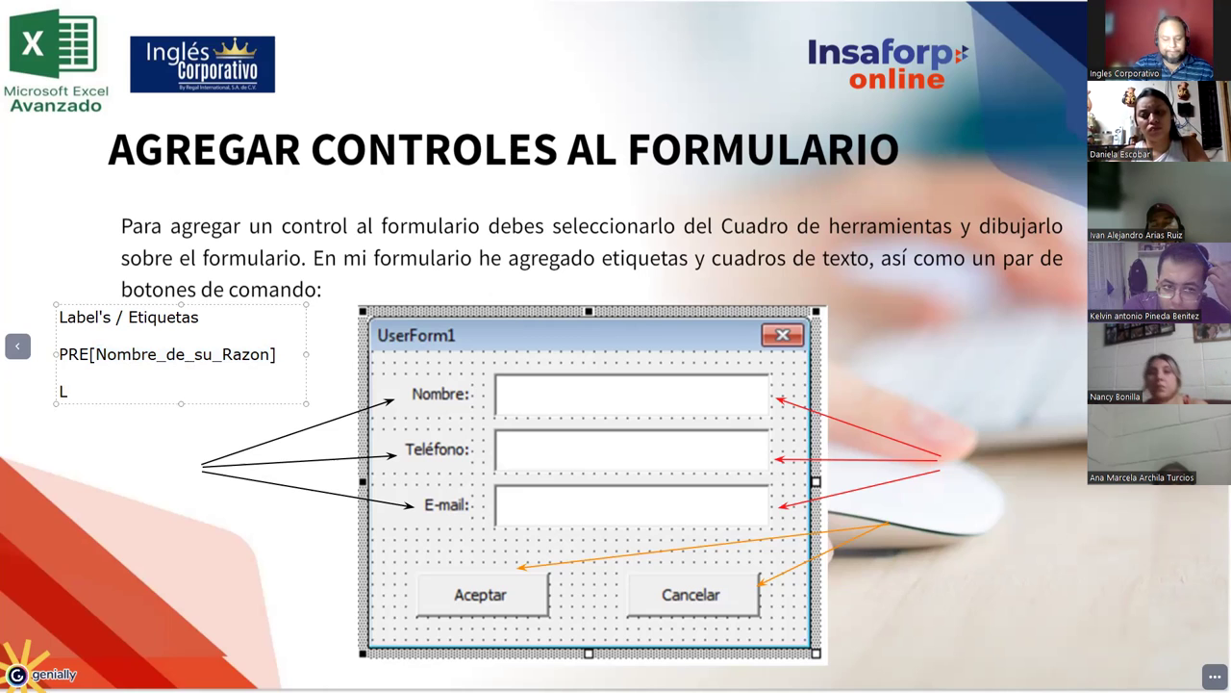
type("lbl")
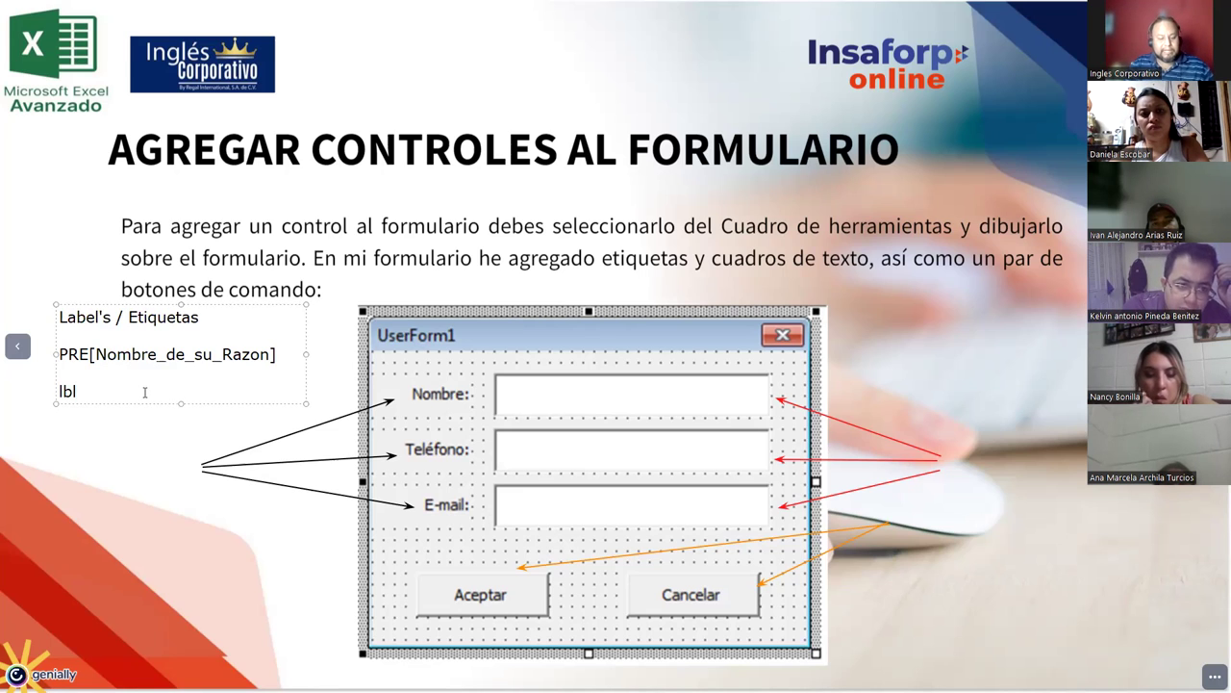
type("Nombres")
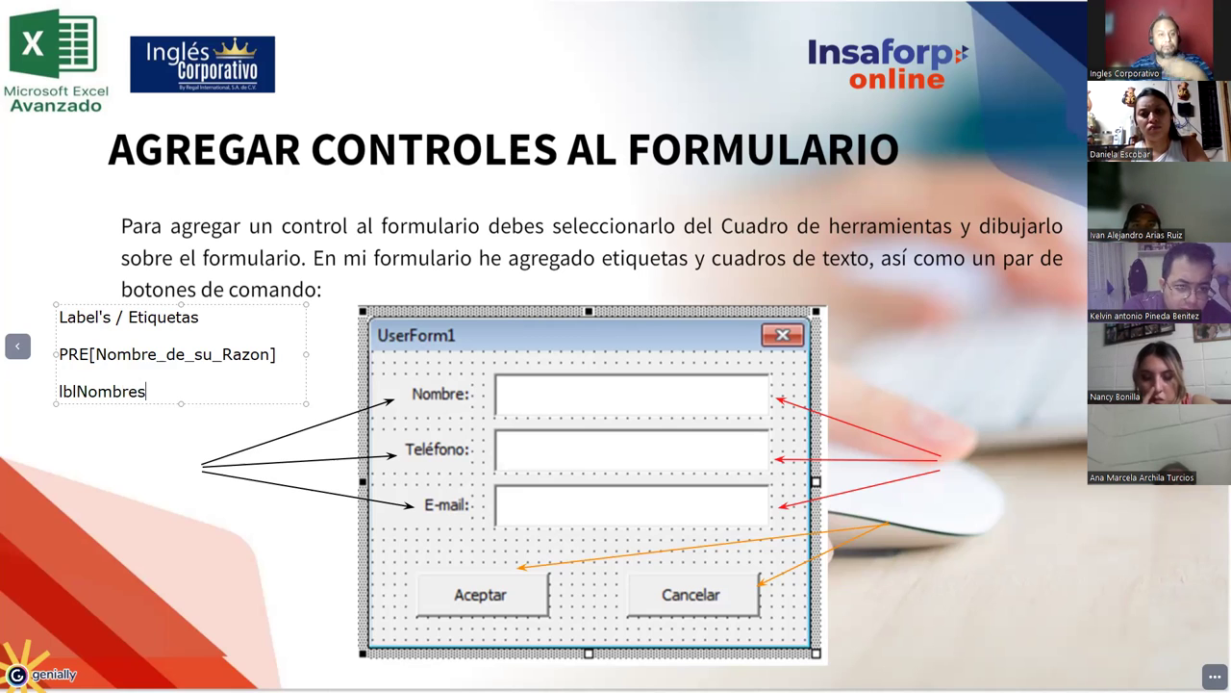
key("Return")
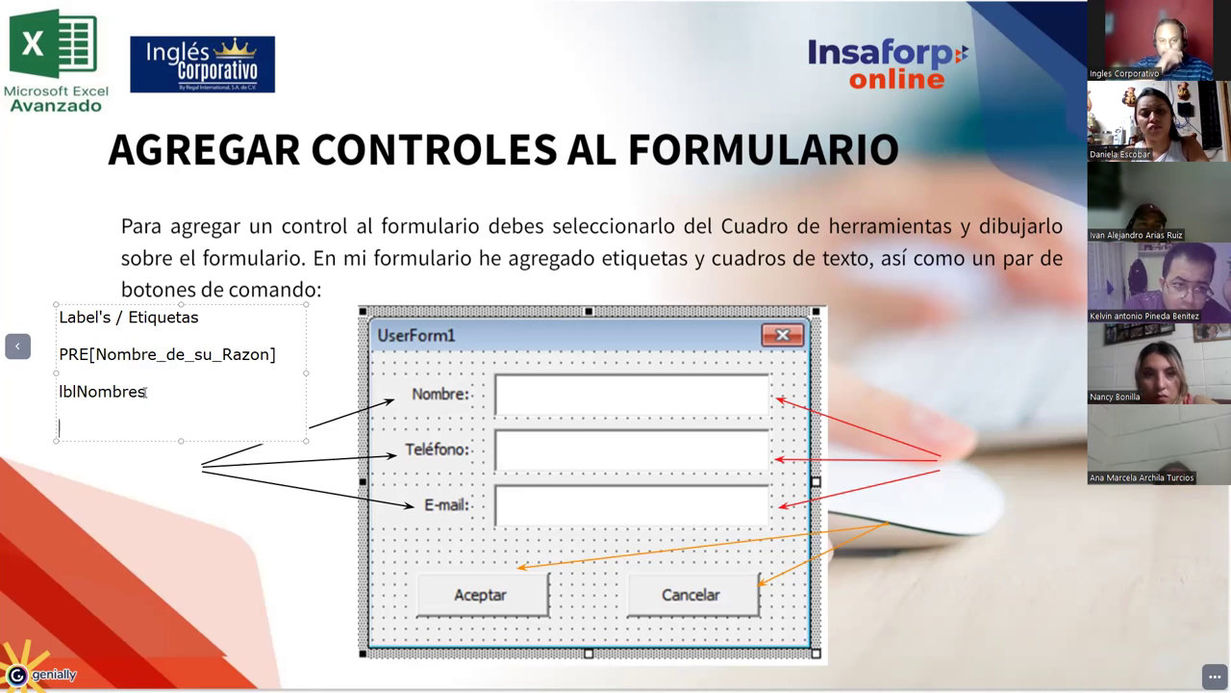
type("lblT")
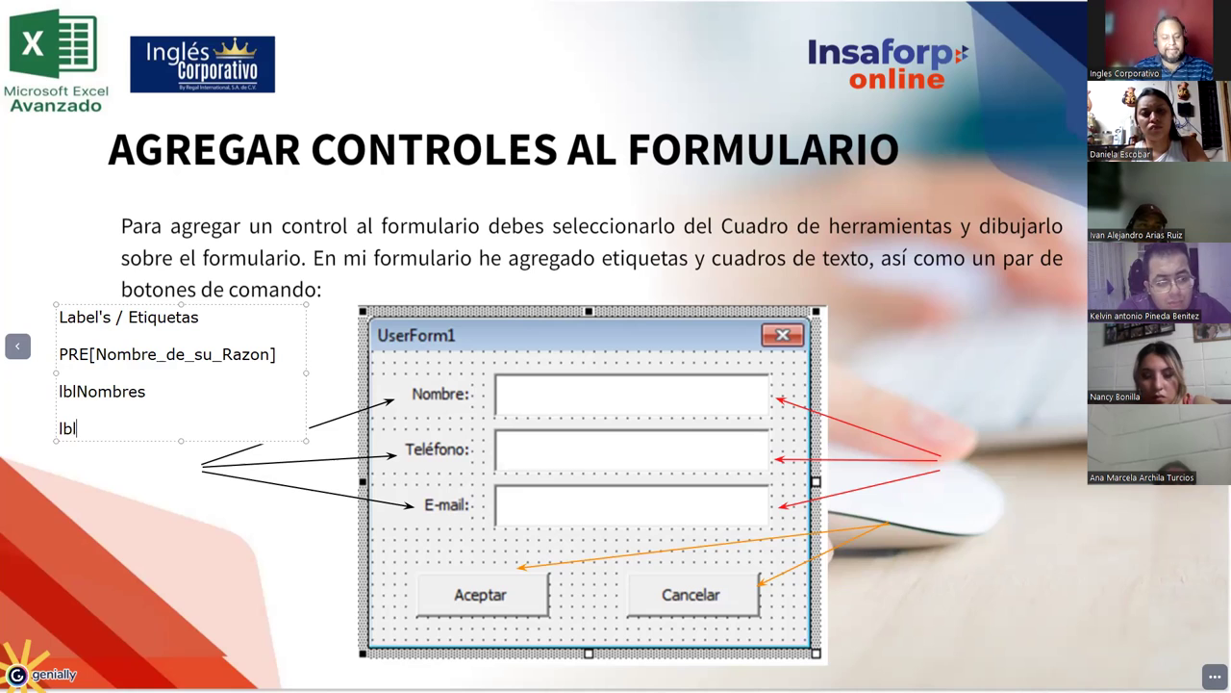
type("elefono")
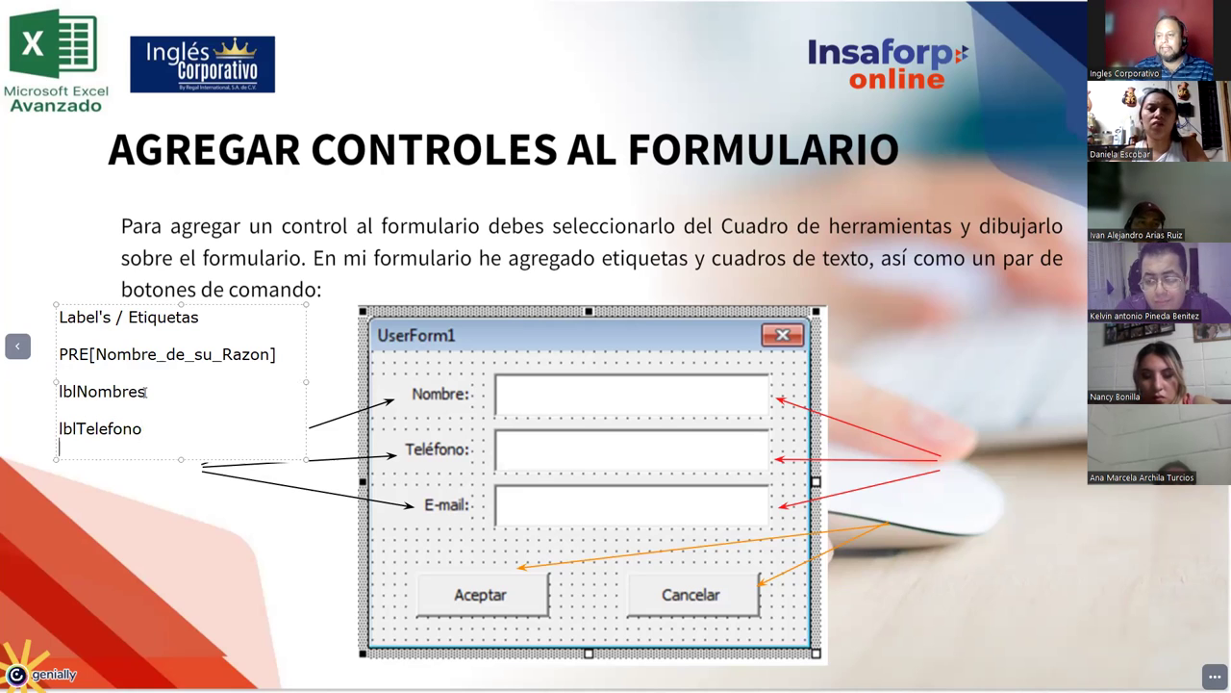
key("Return")
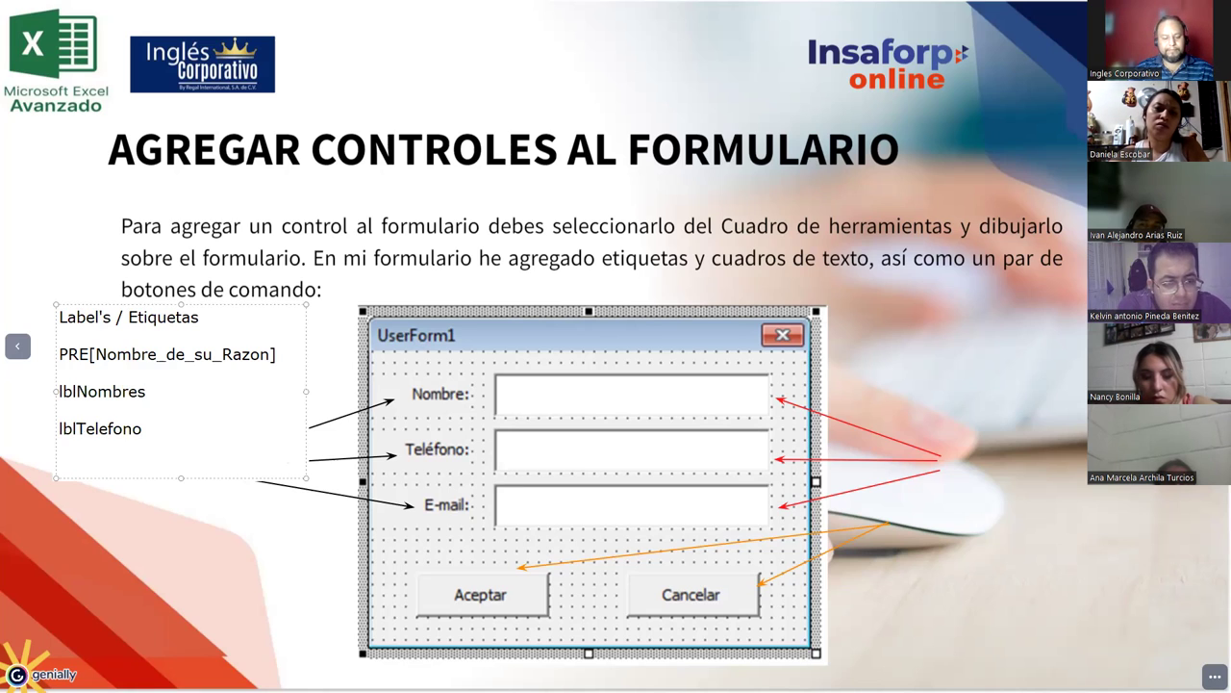
type("lblEmai")
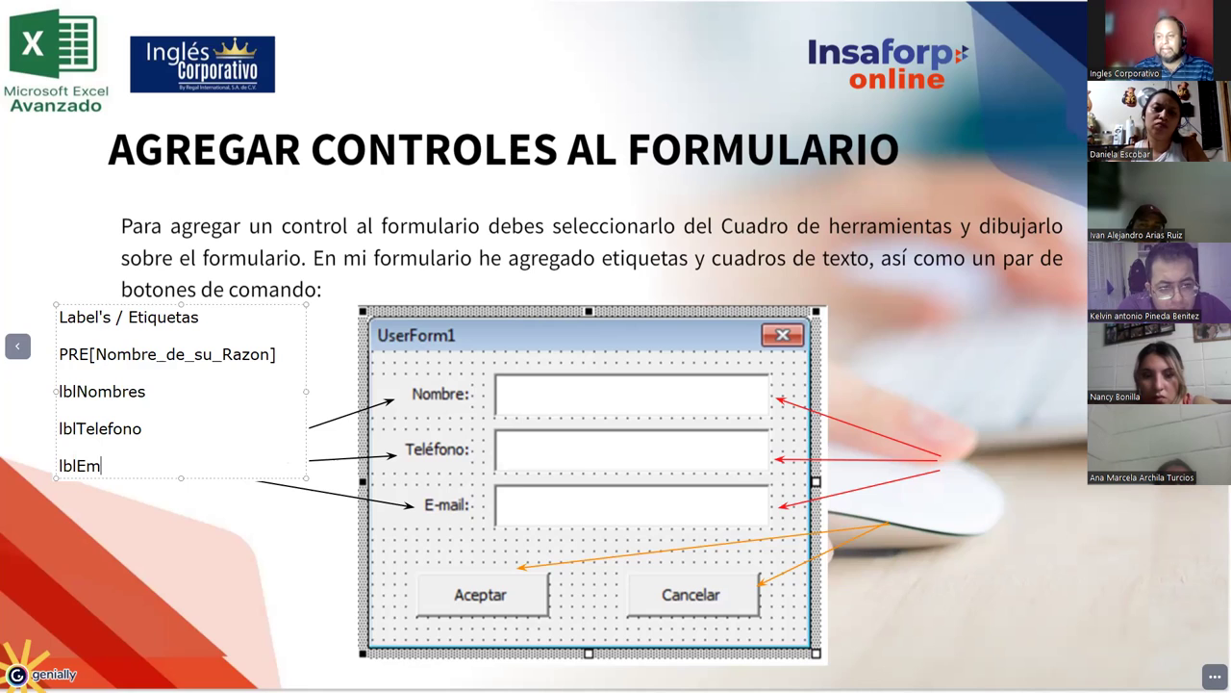
type("l")
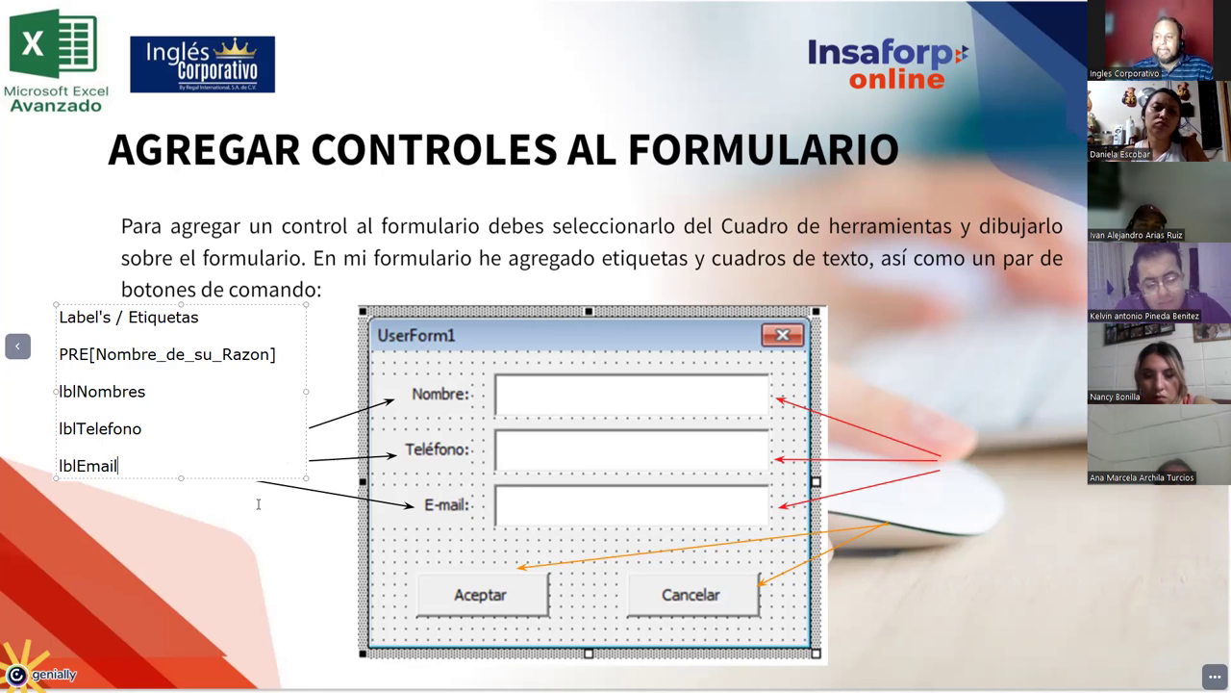
key("Escape")
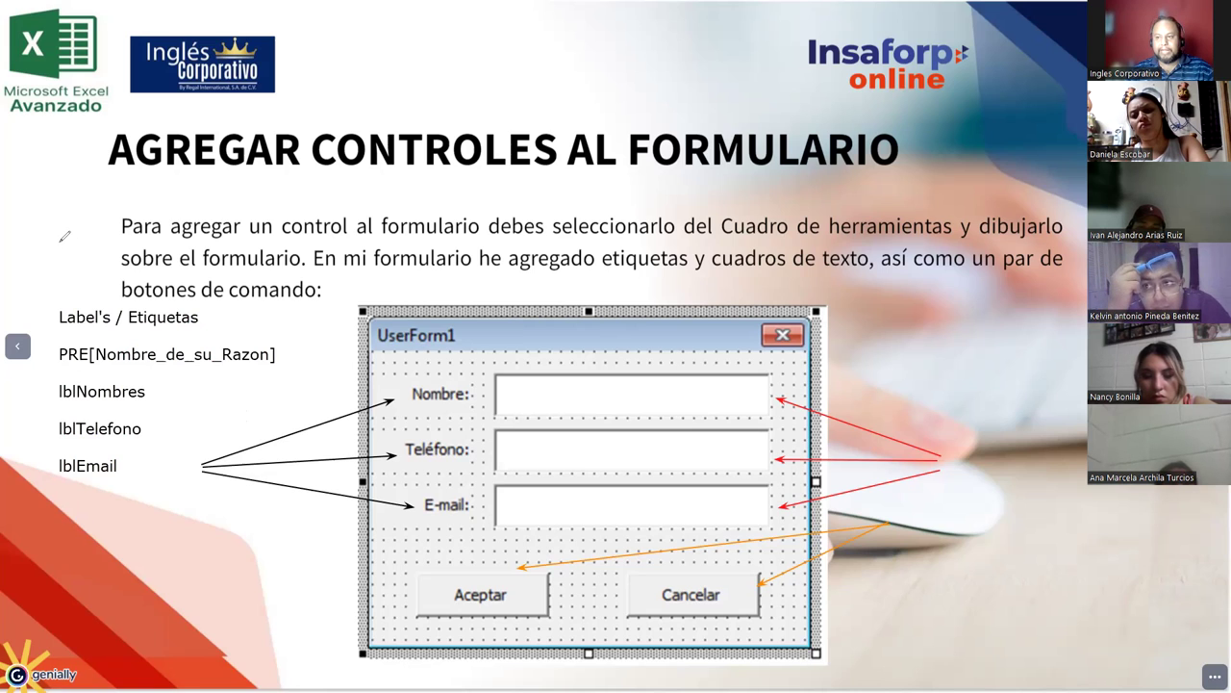
- Create a note reading 'Name:' and 'Caption:' and move it up beside lblNombres
left_click(192, 414)
type("CaptioN")
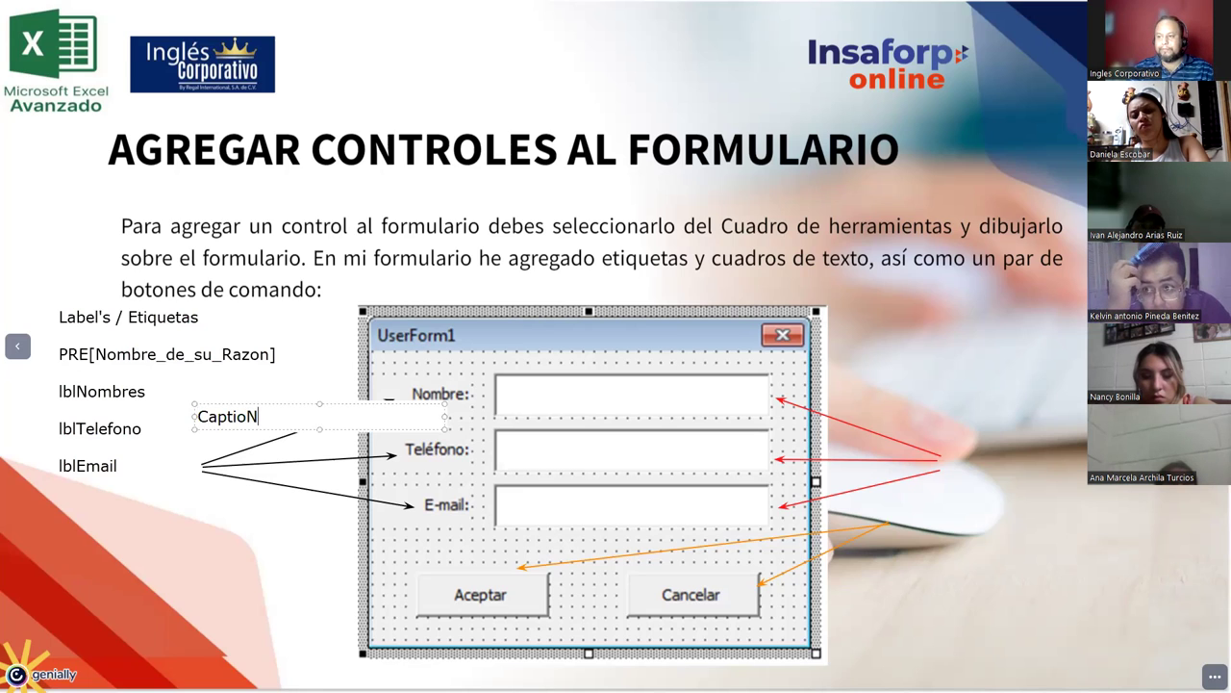
key("BackSpace")
type("n:")
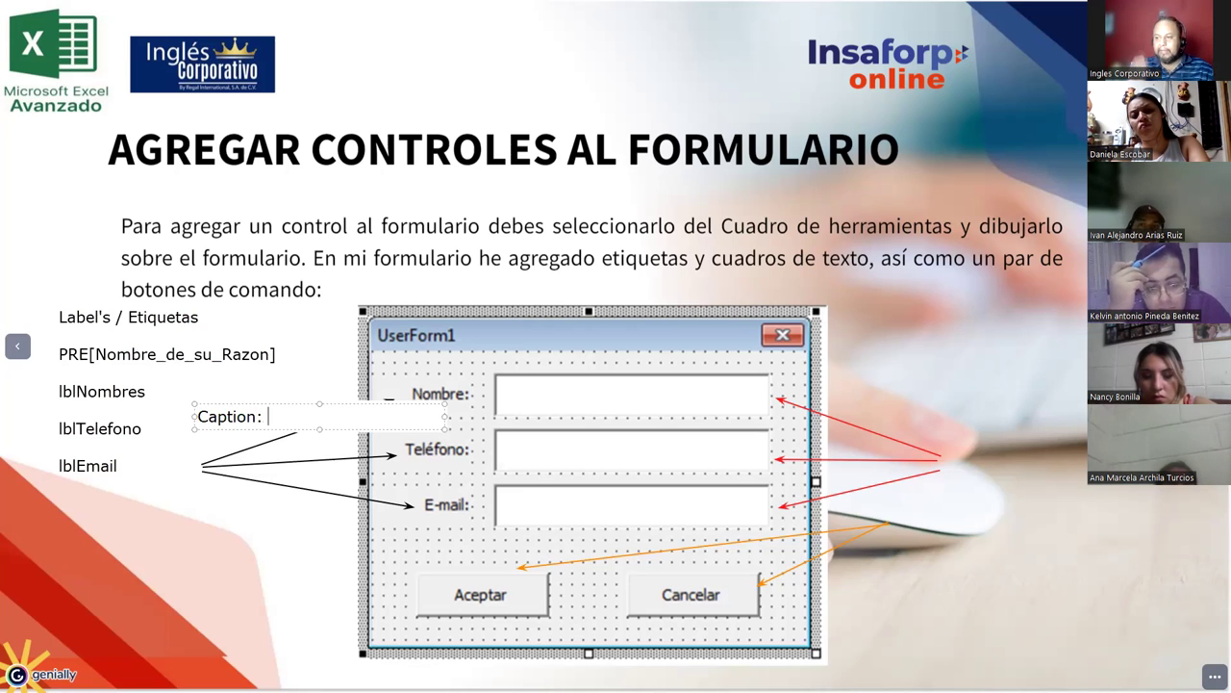
key("ctrl+a")
key("BackSpace")
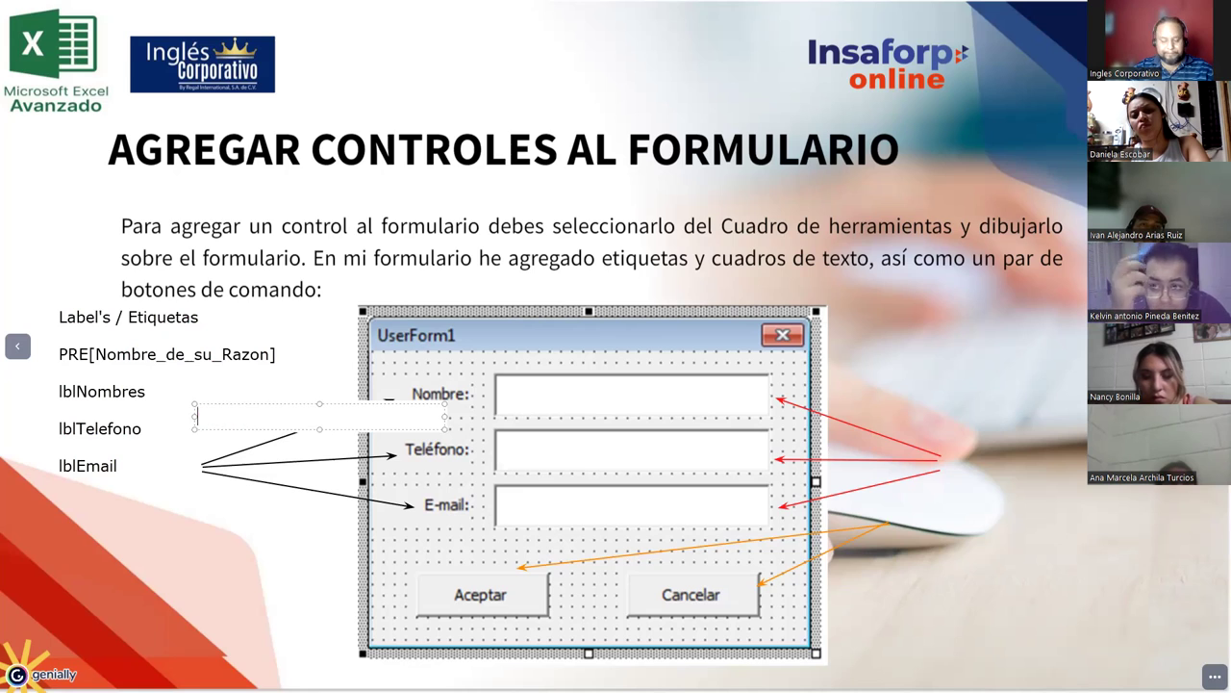
type("Name:")
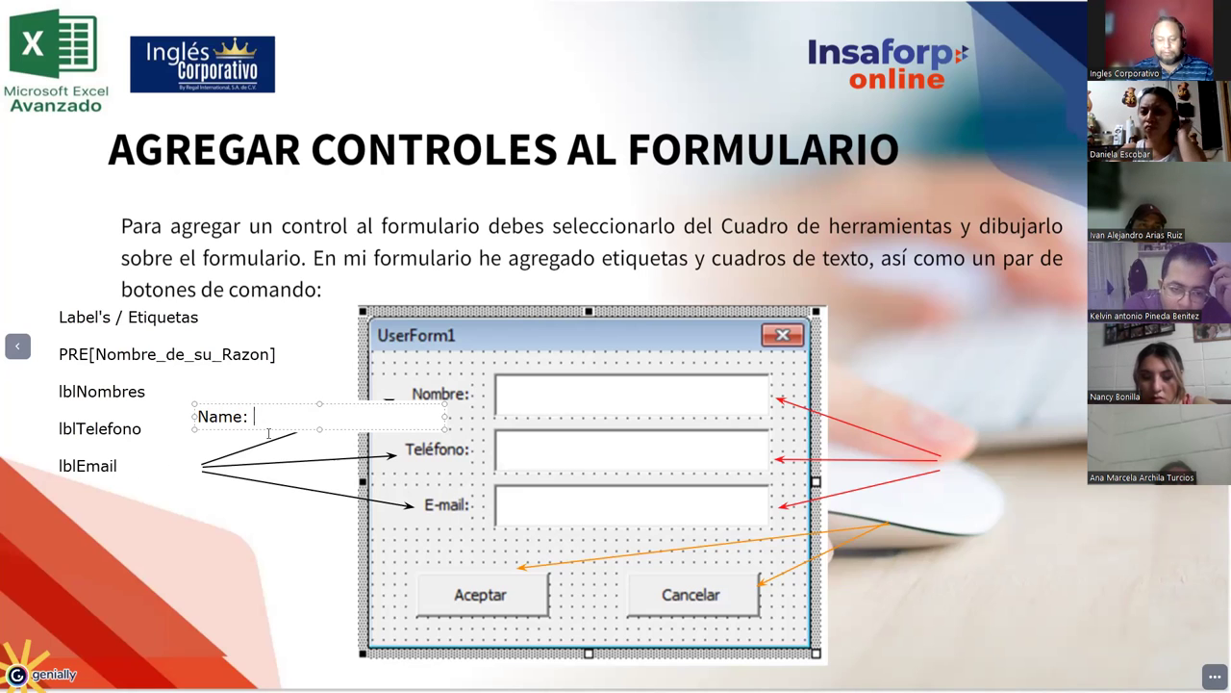
key("Return")
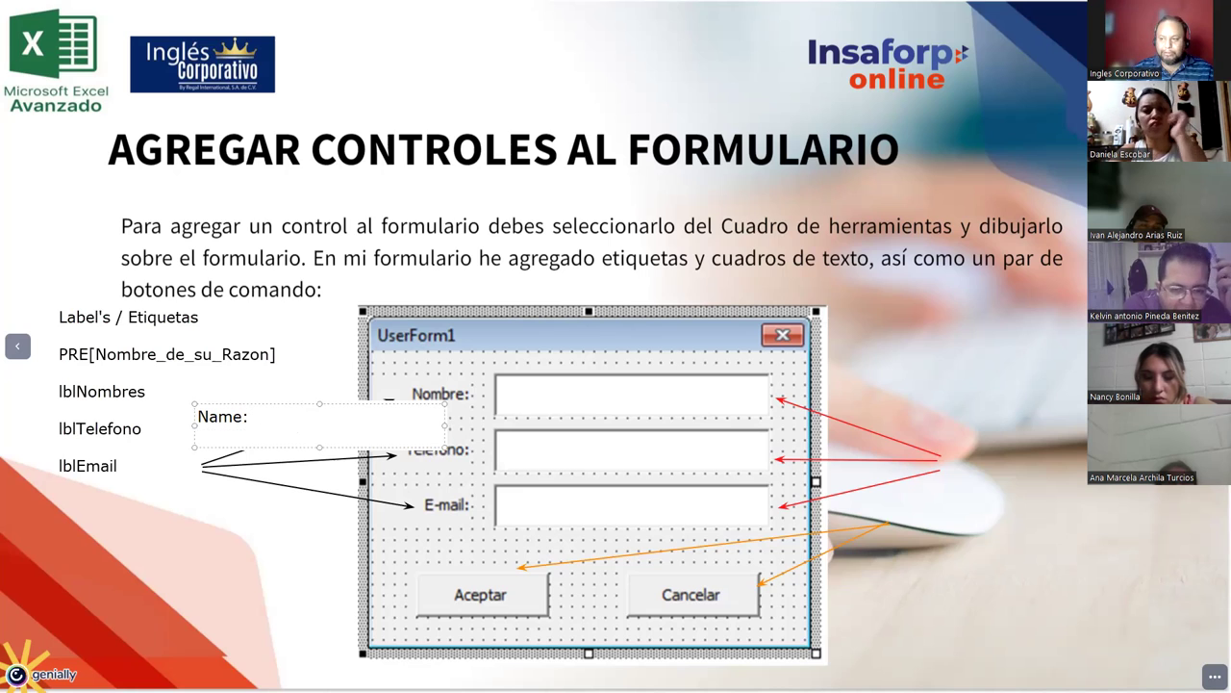
key("Return")
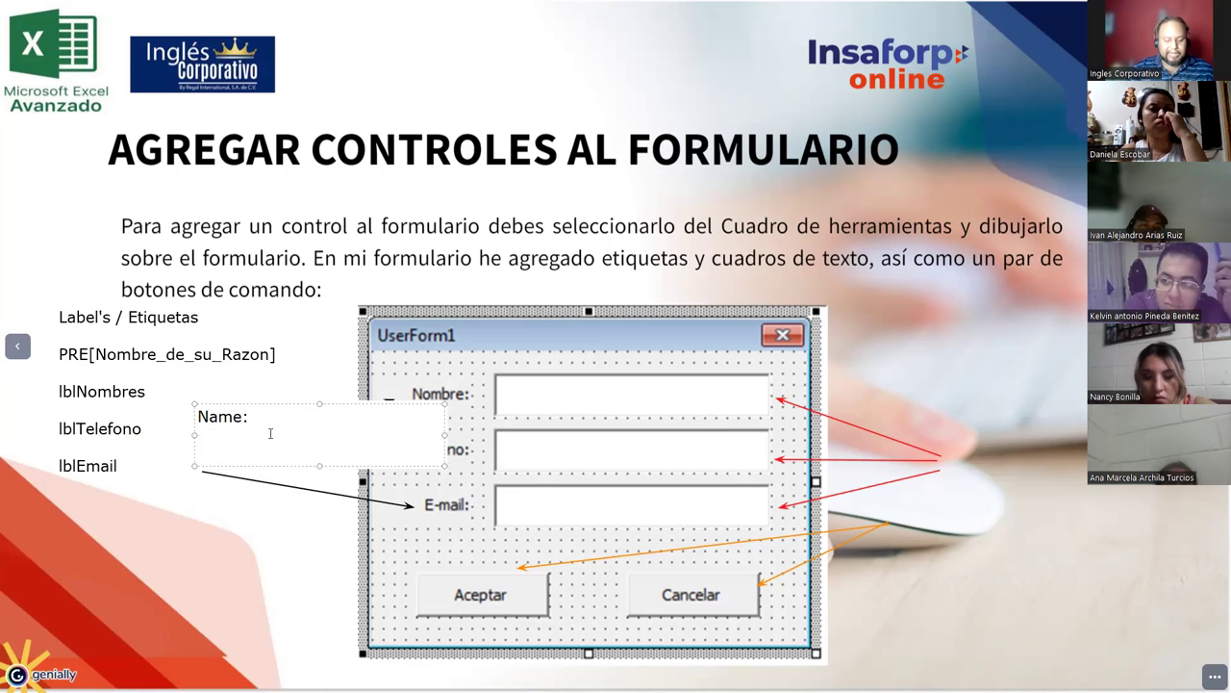
type("Caption:")
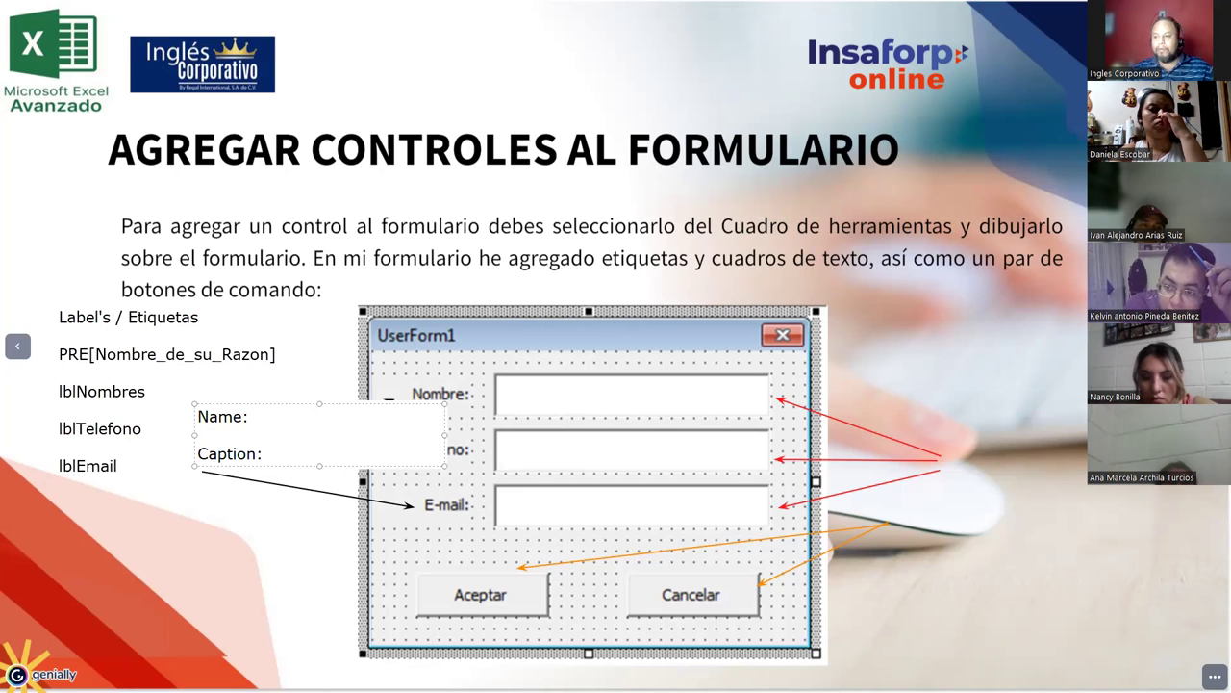
left_click_drag(288, 404, 300, 369)
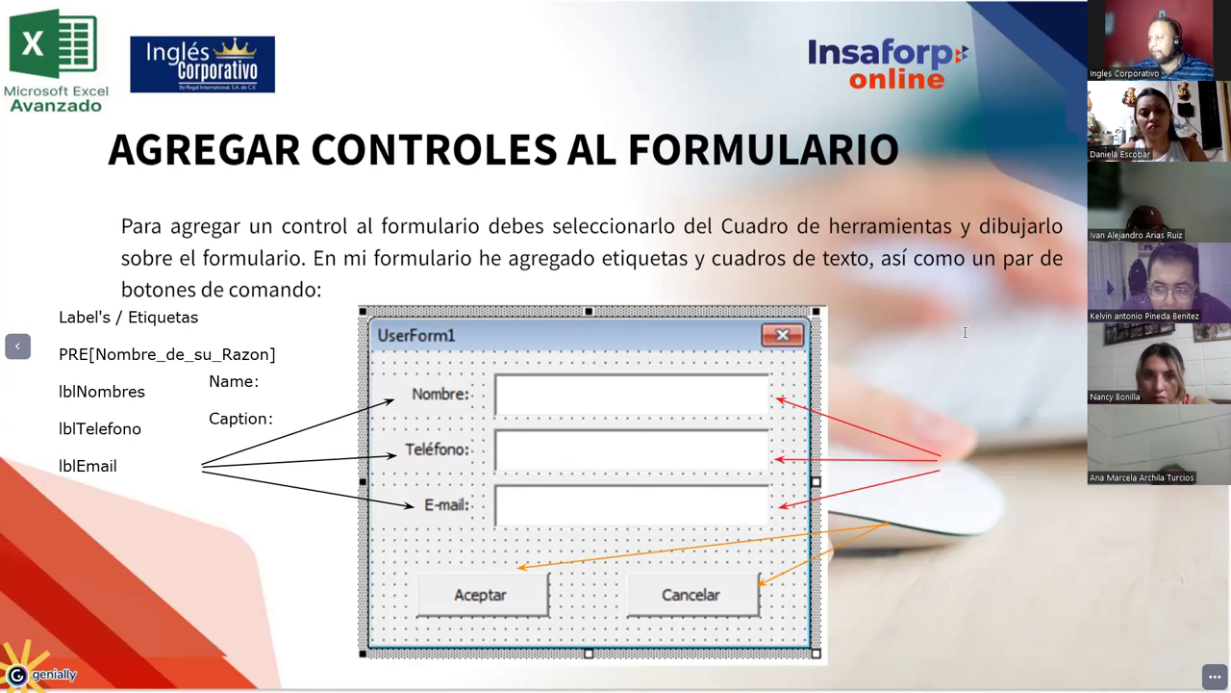
- Add a note right of the form with the 'TextBox / Cuadros' heading and the PRE[Nombre_de_Razon] pattern
left_click(930, 301)
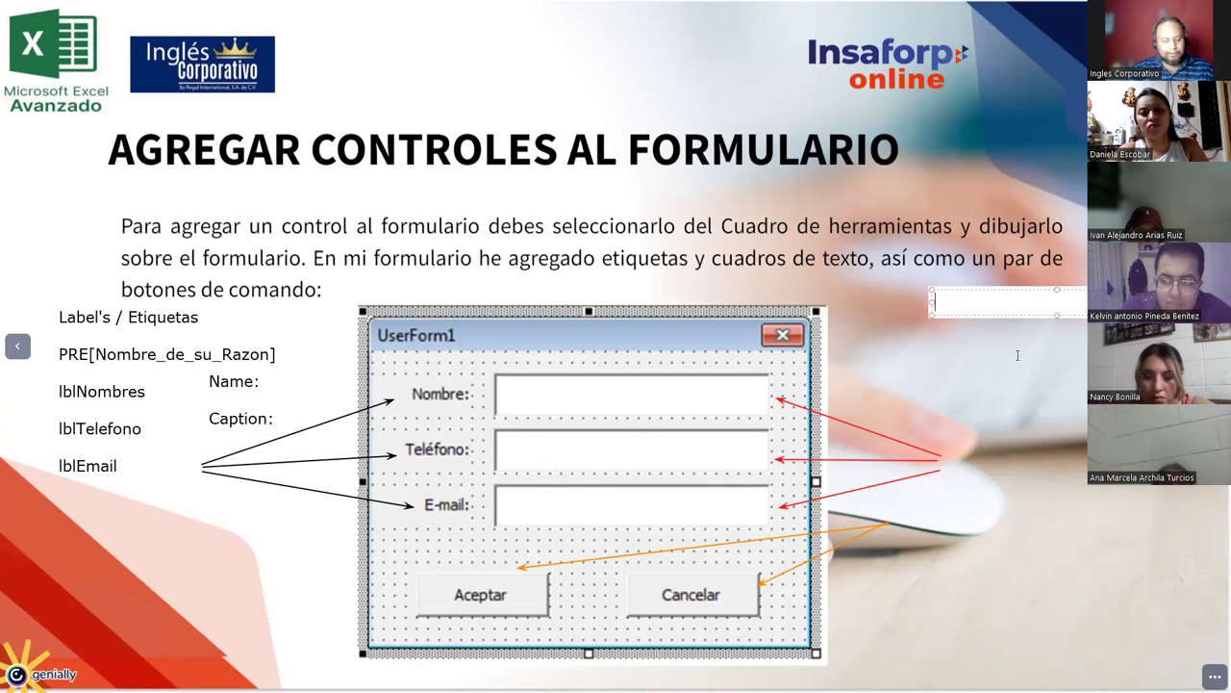
type("TextV")
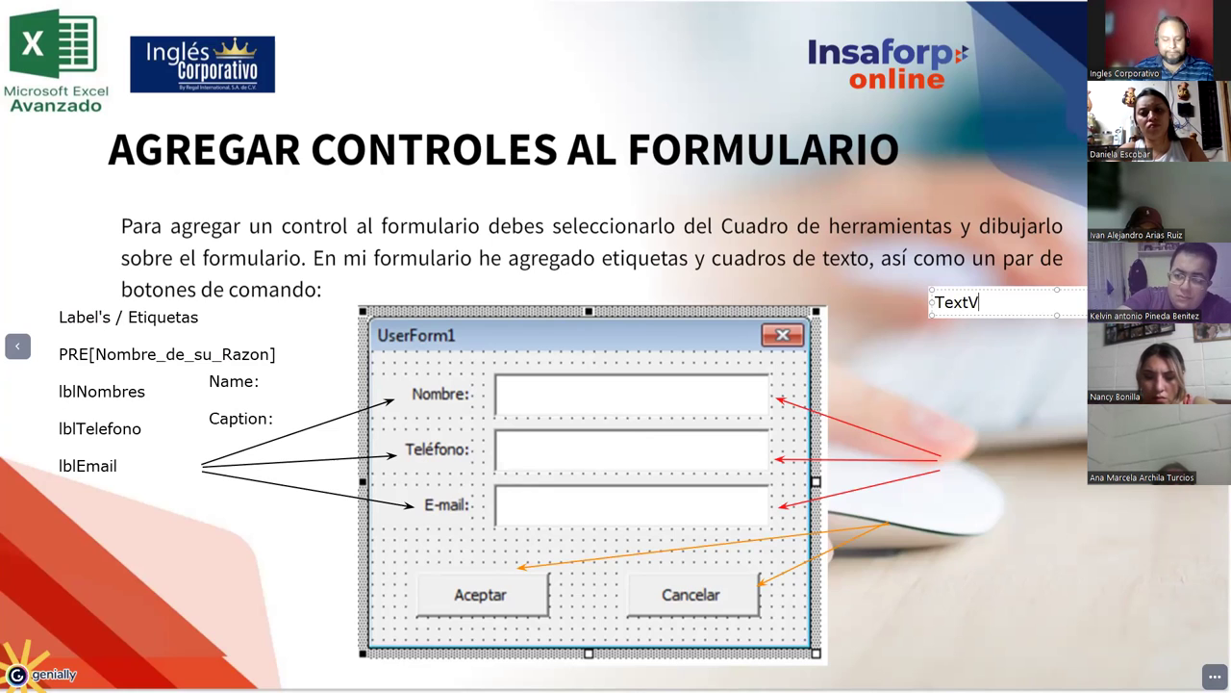
key("BackSpace")
type("Box /")
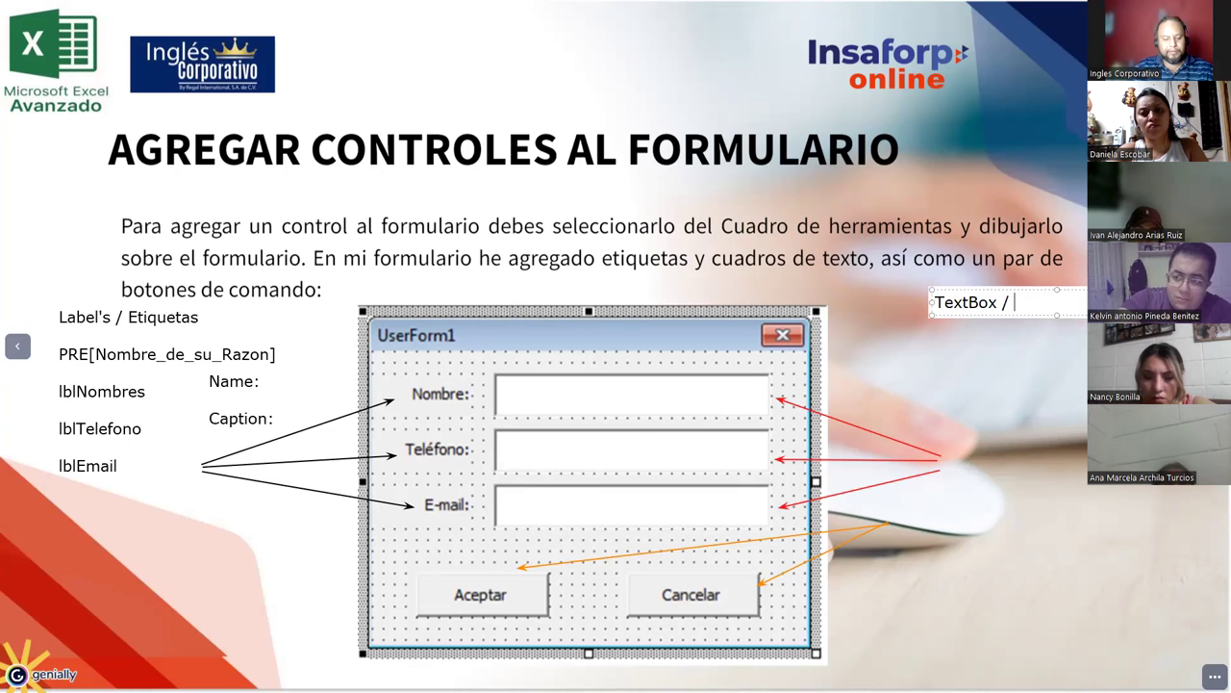
type("Cuadros")
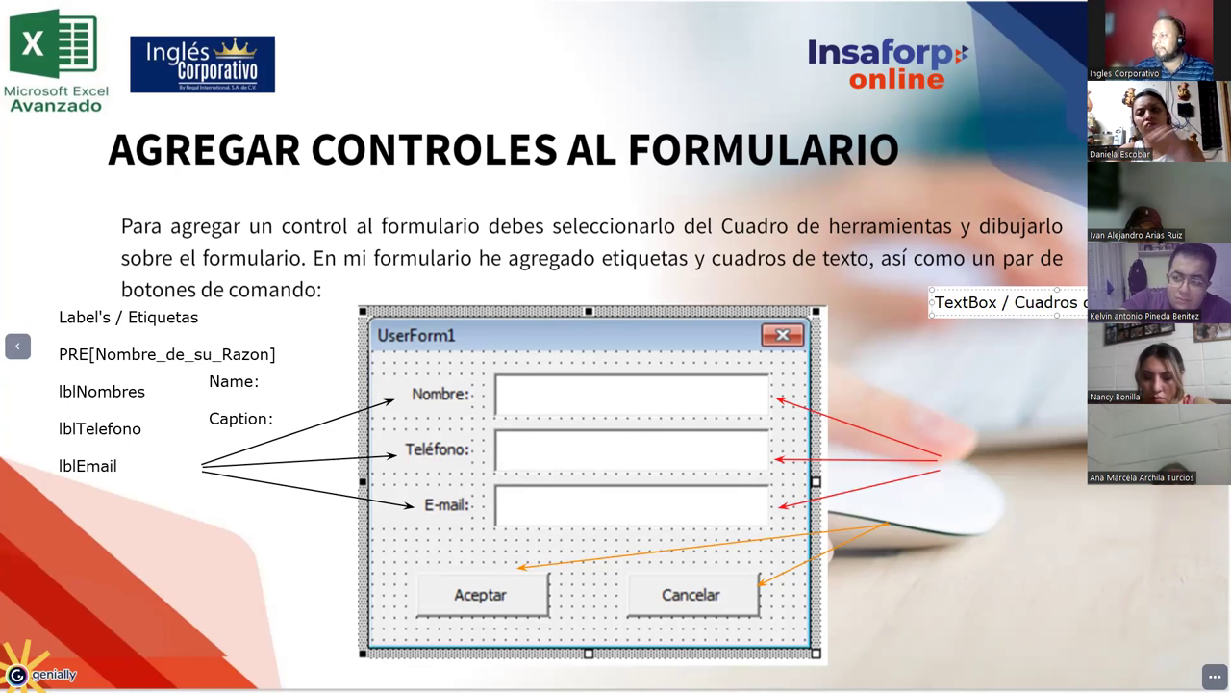
key("Return")
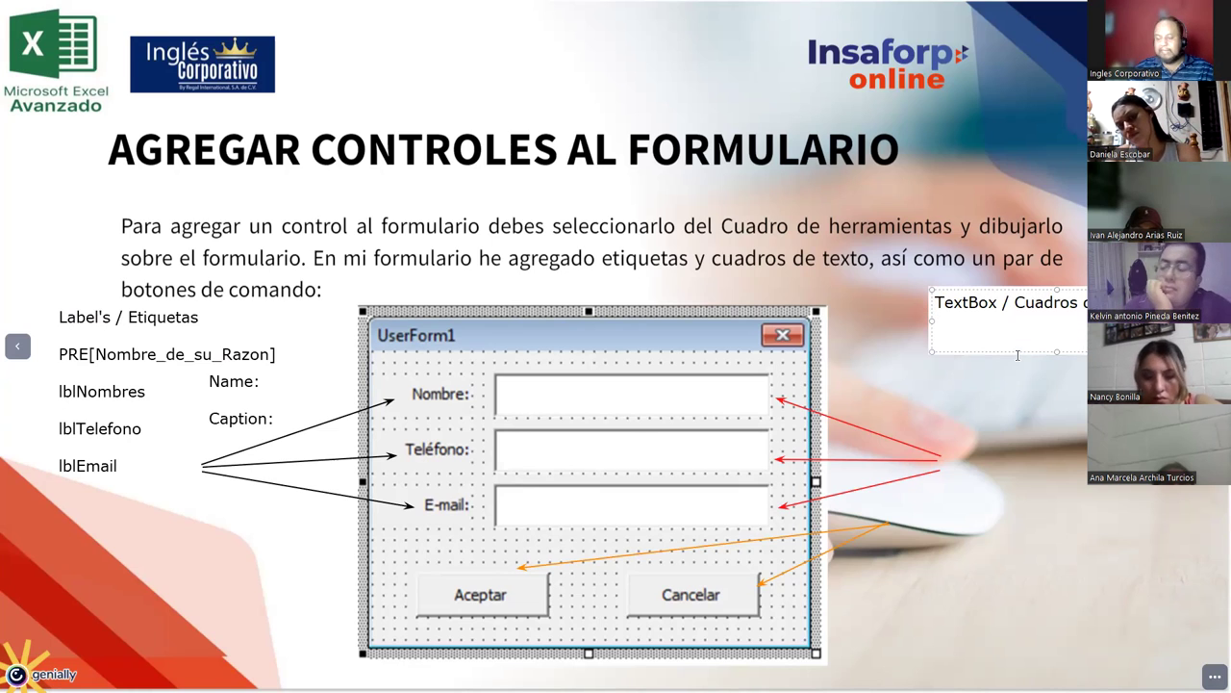
type("PRE")
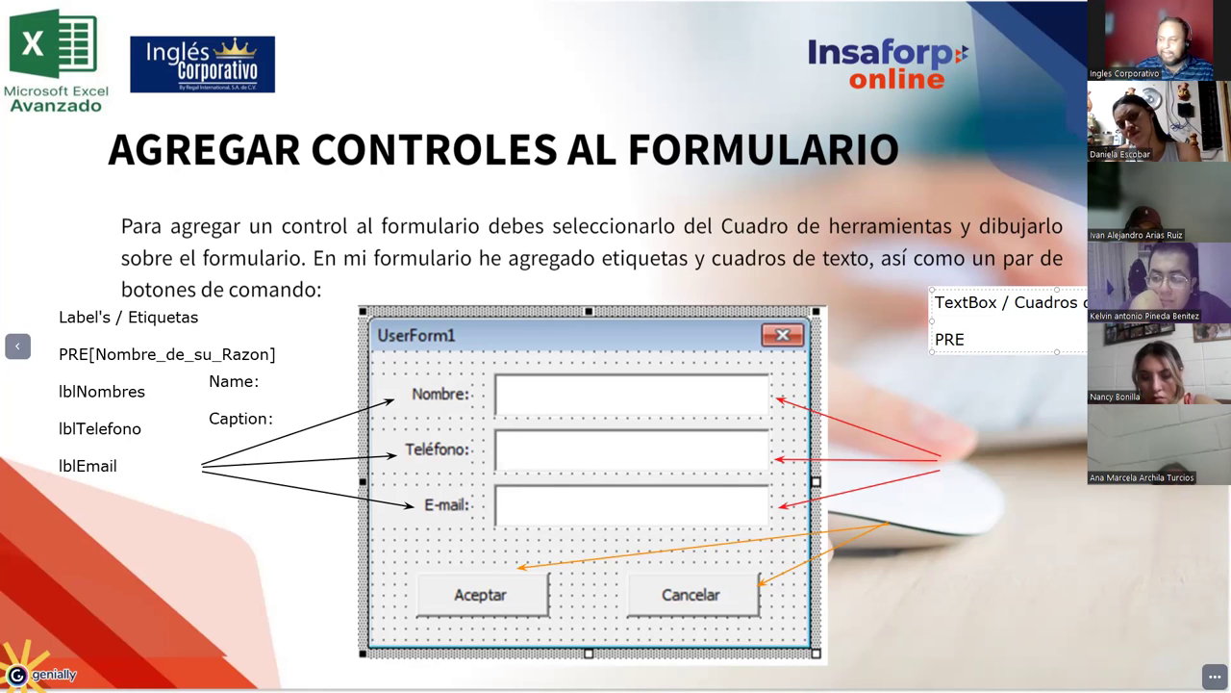
type("[Nombre_de_Ra")
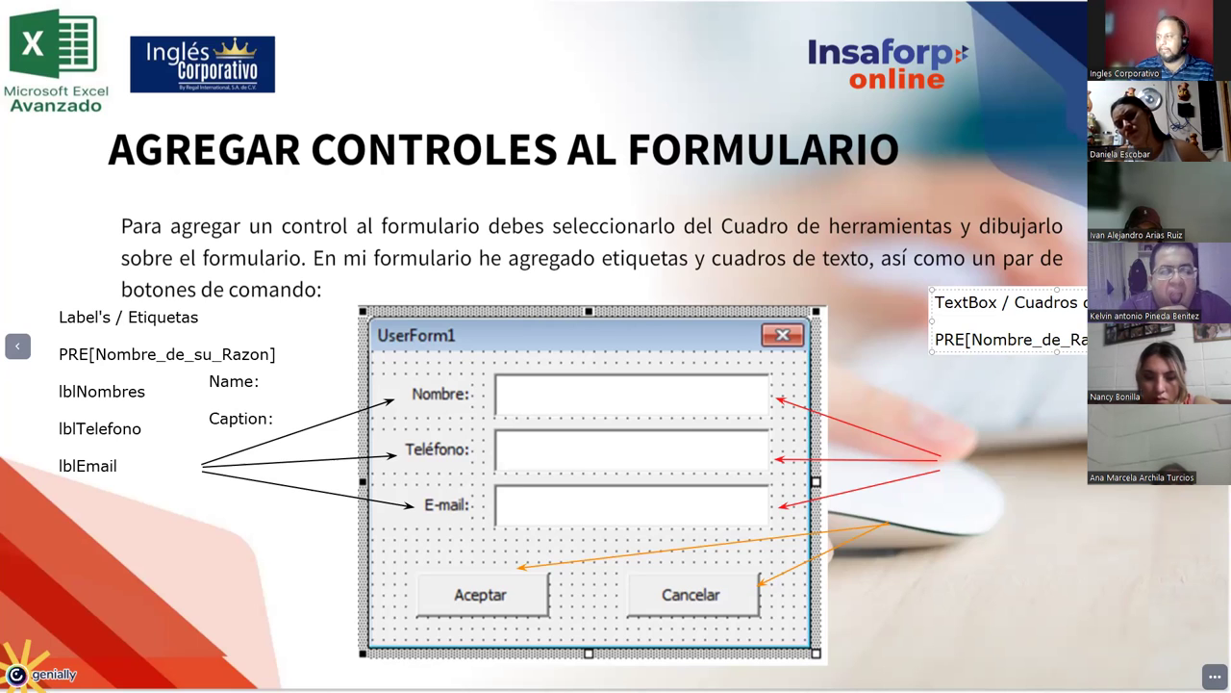
key("Return")
type("txt")
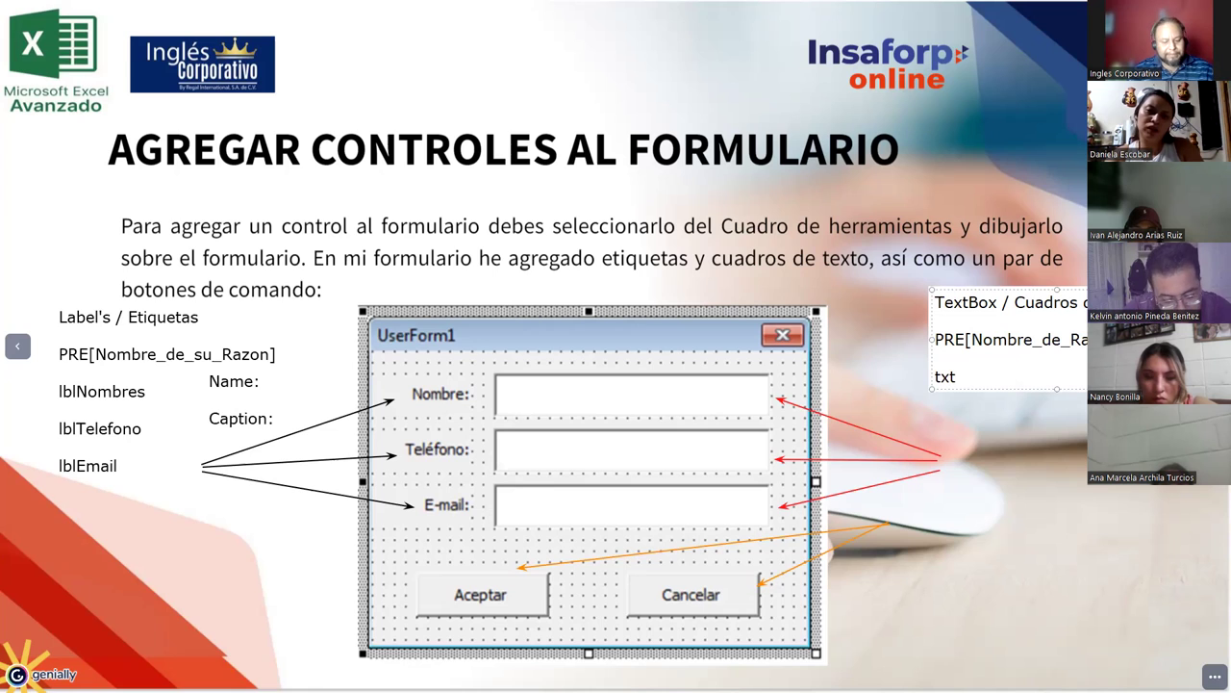
- List txtNombres, txtTelefono and txtEmail on separate lines beneath the naming pattern
type("Nombres")
key("Return")
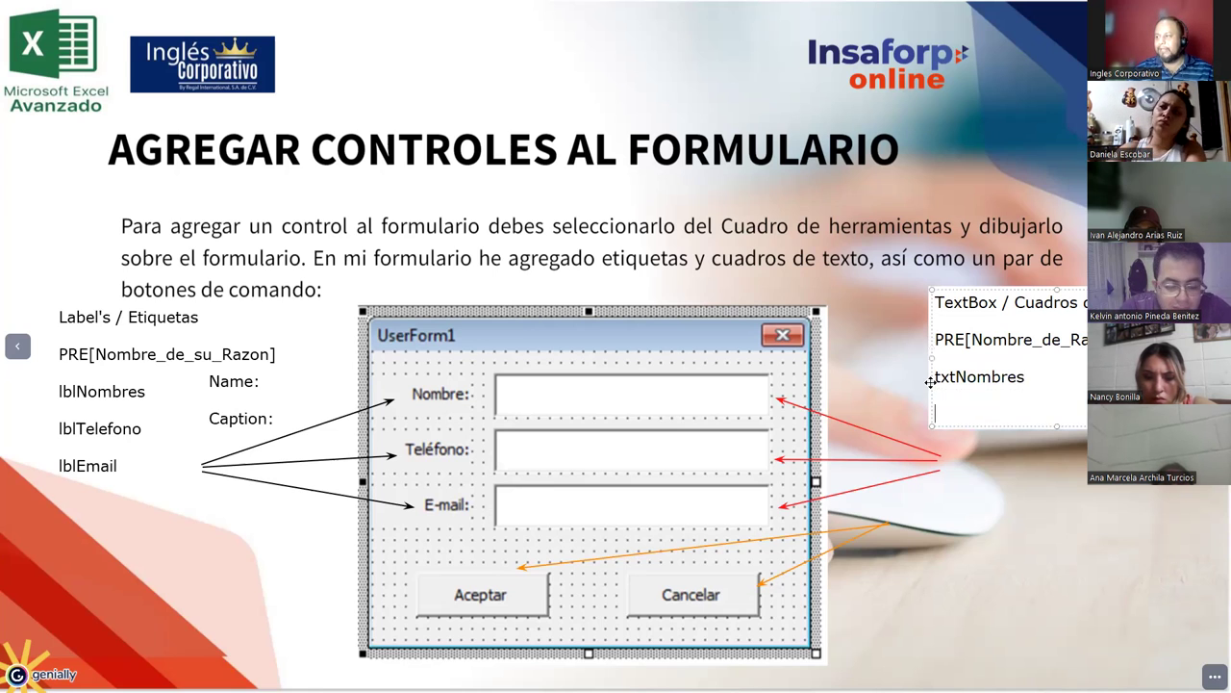
type("txtTelefono")
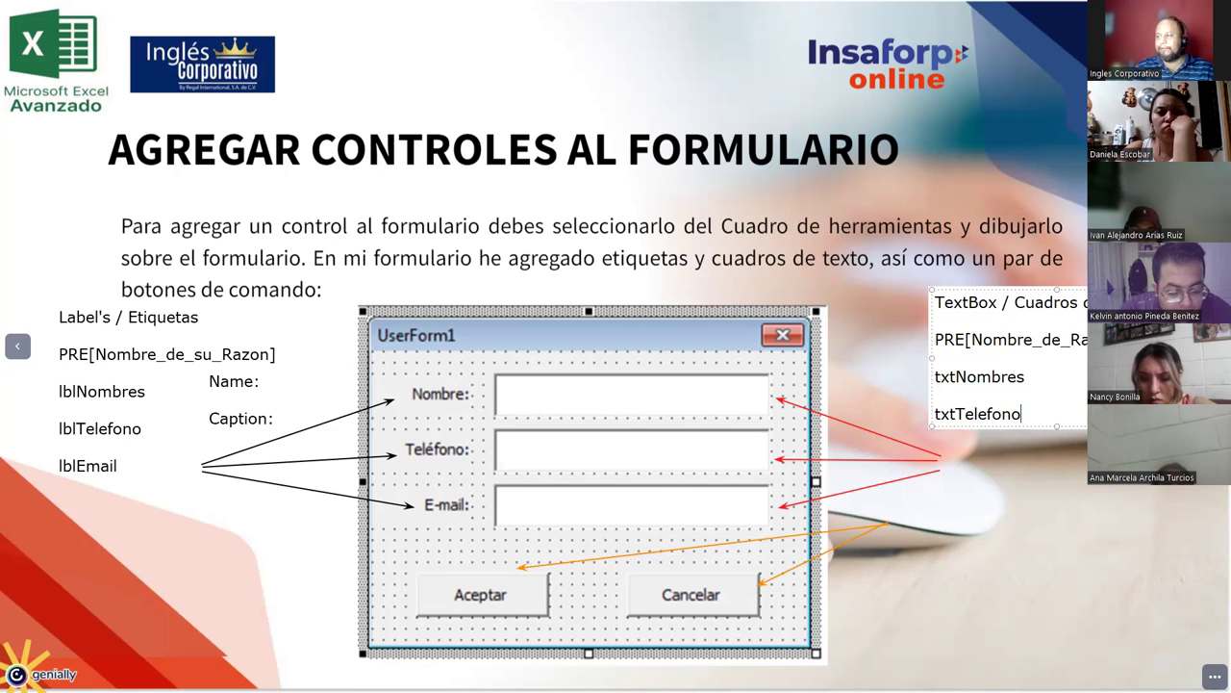
key("Return")
type("txtEmail")
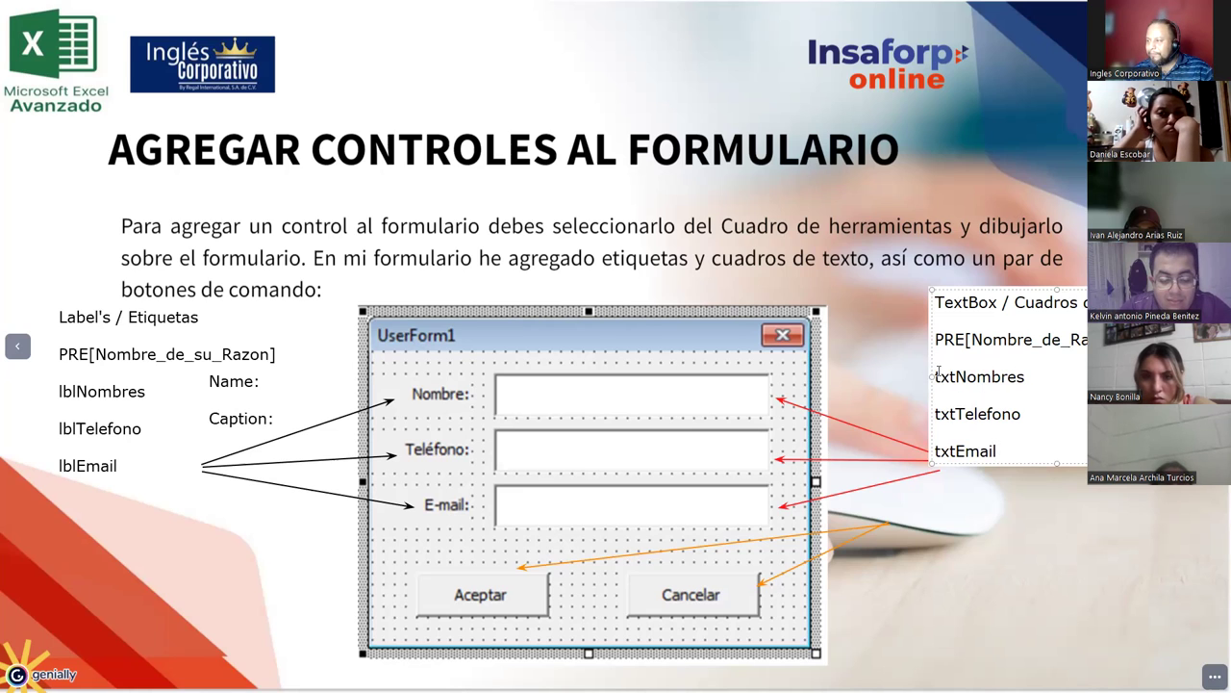
key("Escape")
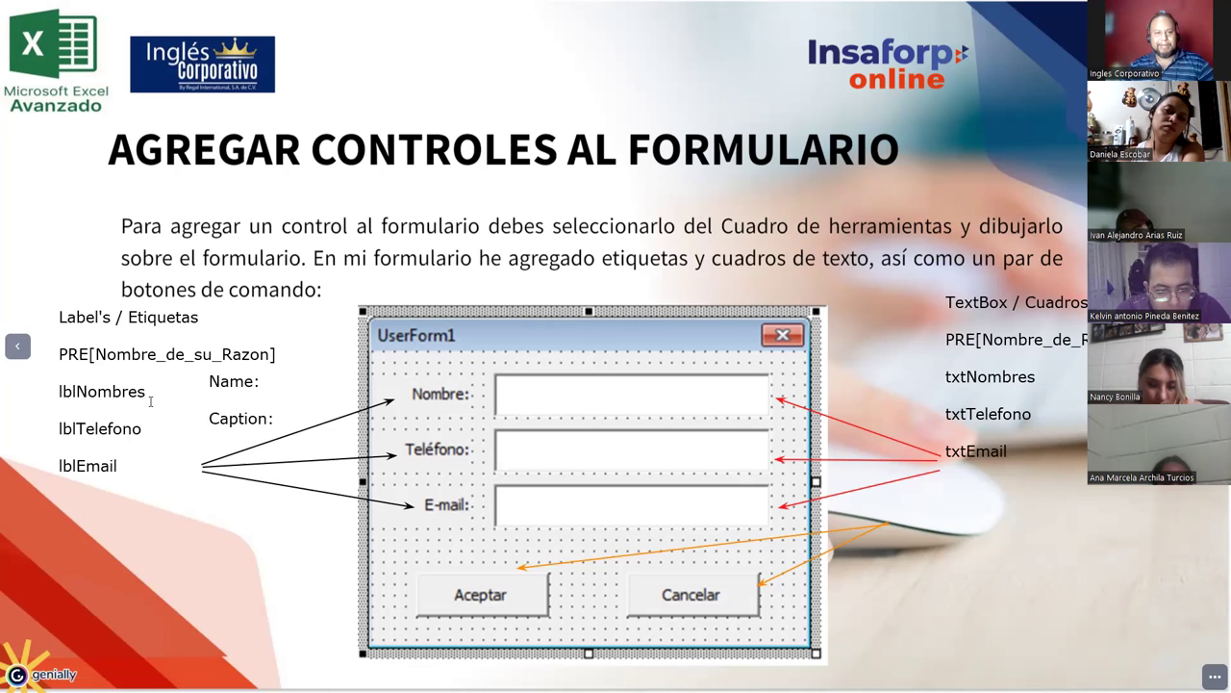
- Add a text box by the orange arrows reading 'Command Button / Botón de Comando', widened to one line
left_click(914, 530)
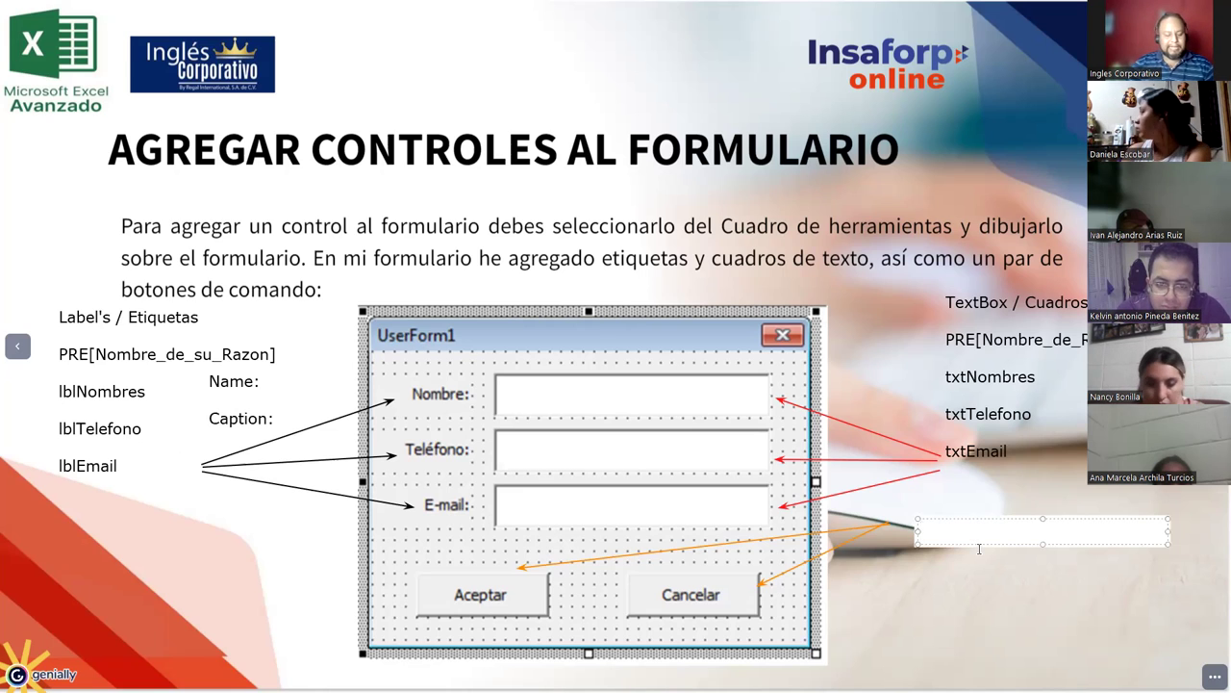
type("Command Button / Botón de Comando")
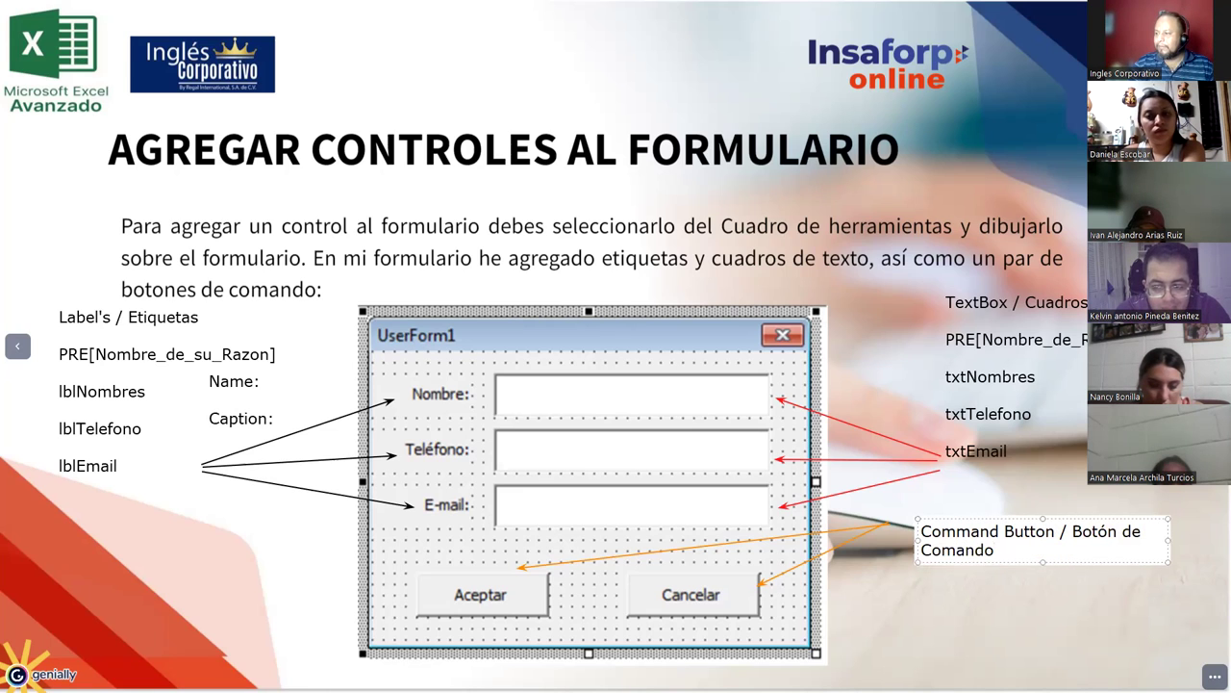
key("Return")
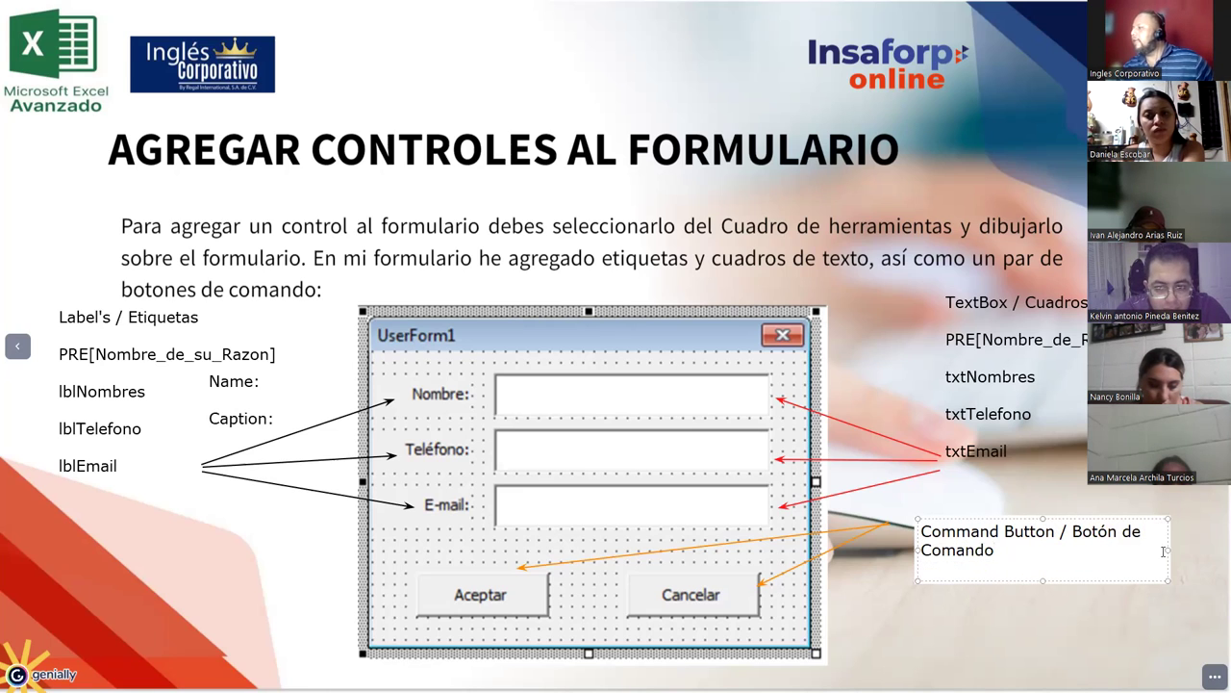
left_click_drag(1169, 549, 1220, 550)
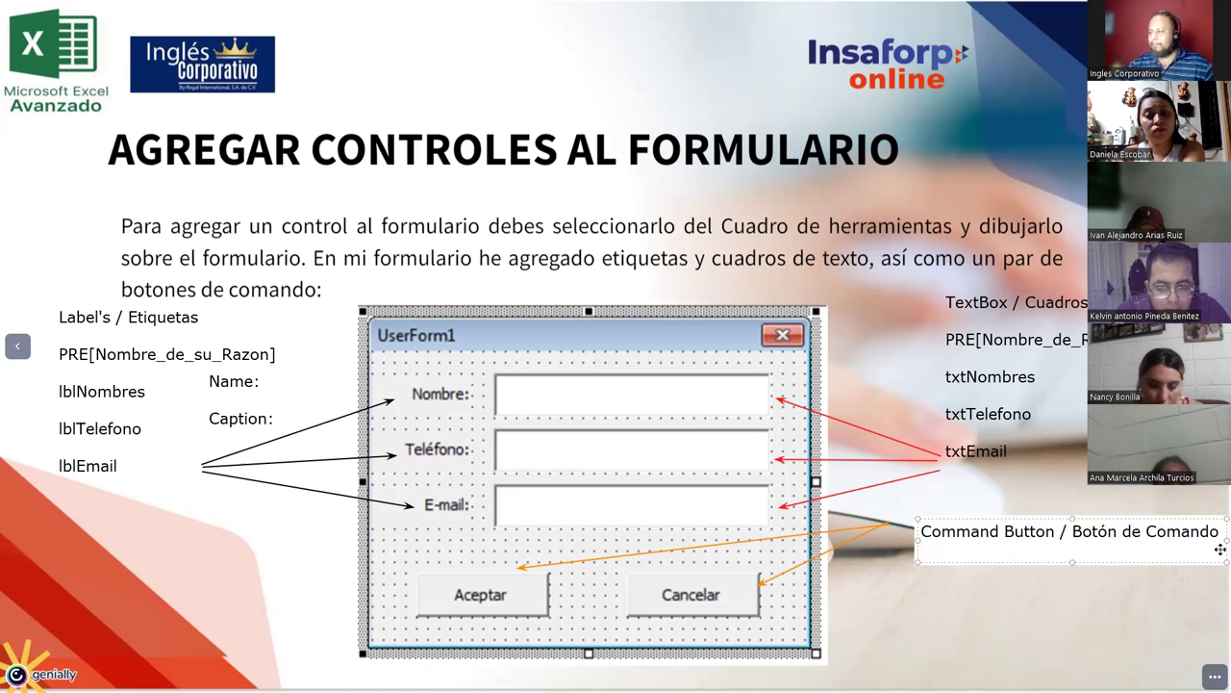
- Write PRE[Nombre_de_Razon] and btnAceptar on separate lines in the Command Button note, leaving a new line
type("PRE[]")
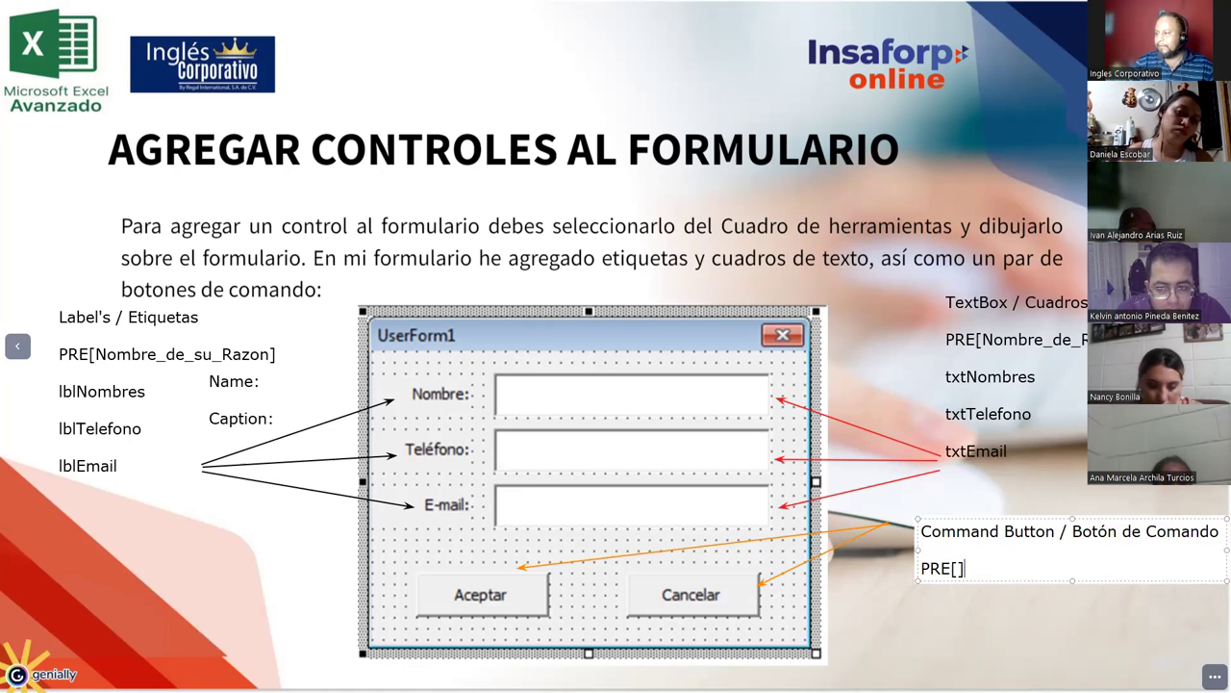
type("Nombre_de_Razon")
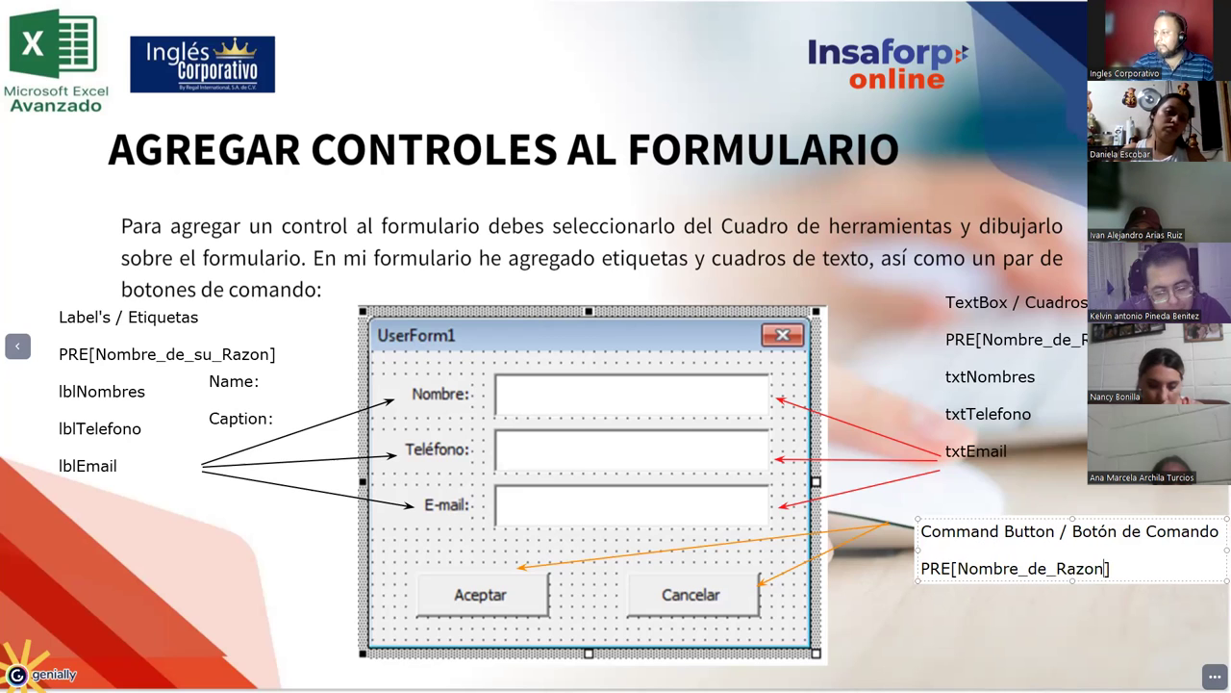
key("Return")
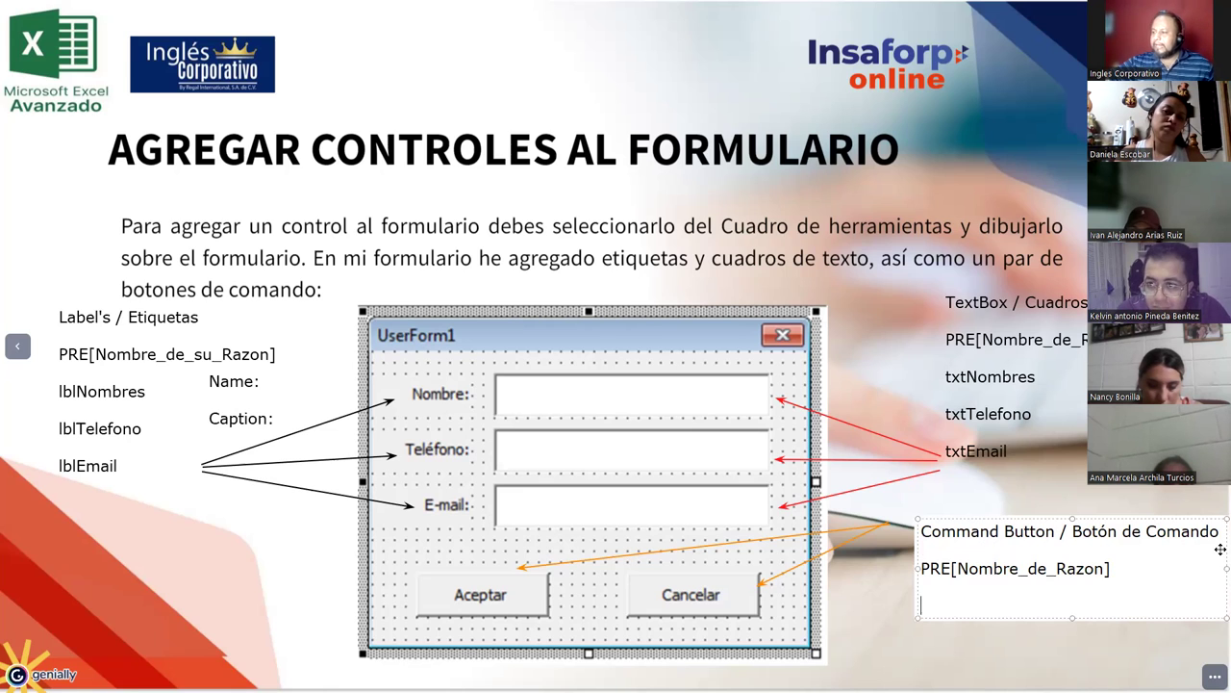
type("bt")
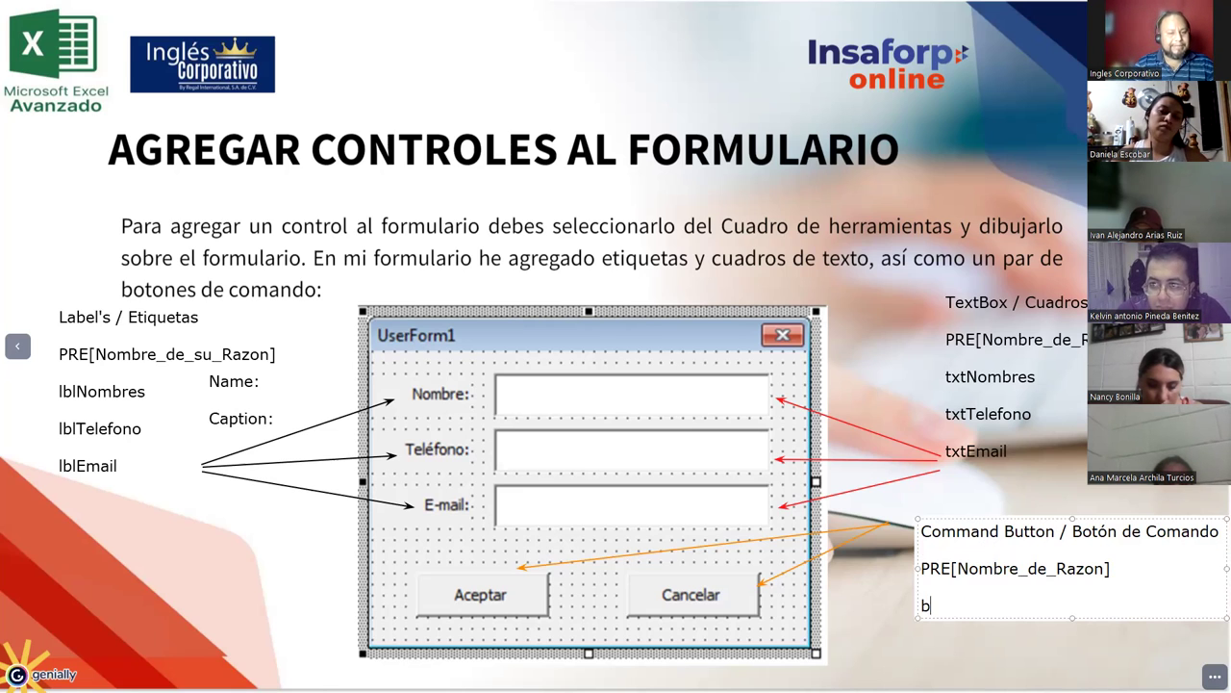
type("n")
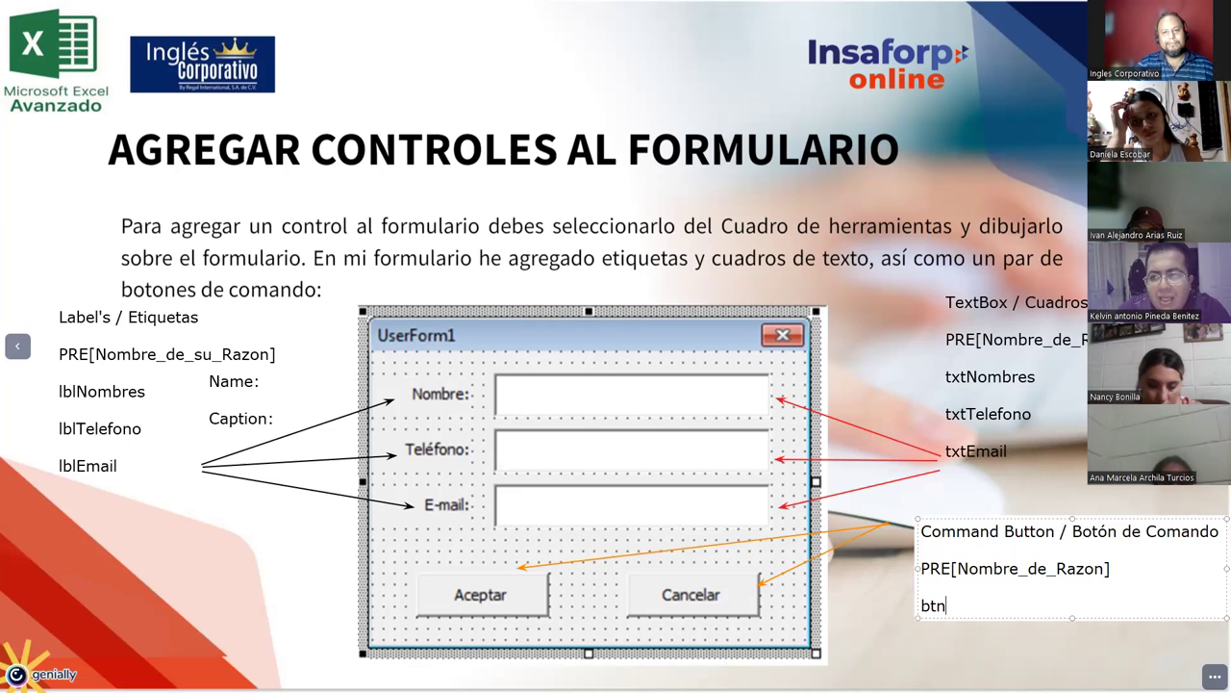
type("cepta")
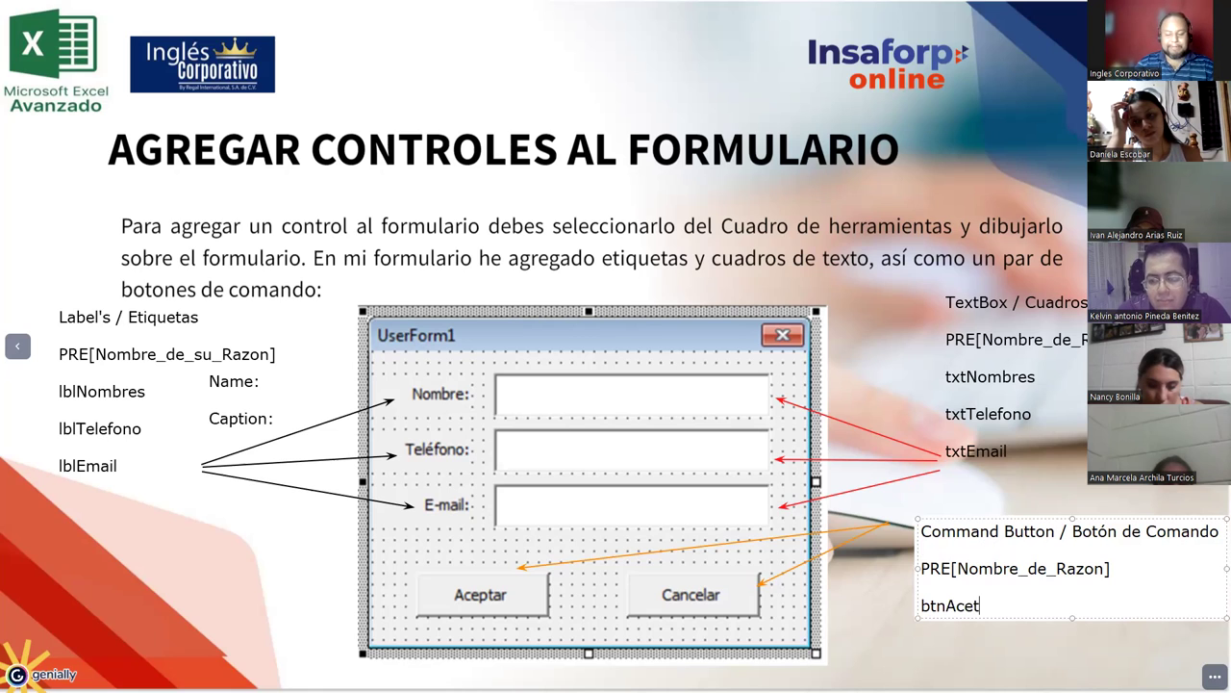
type("r")
key("Return")
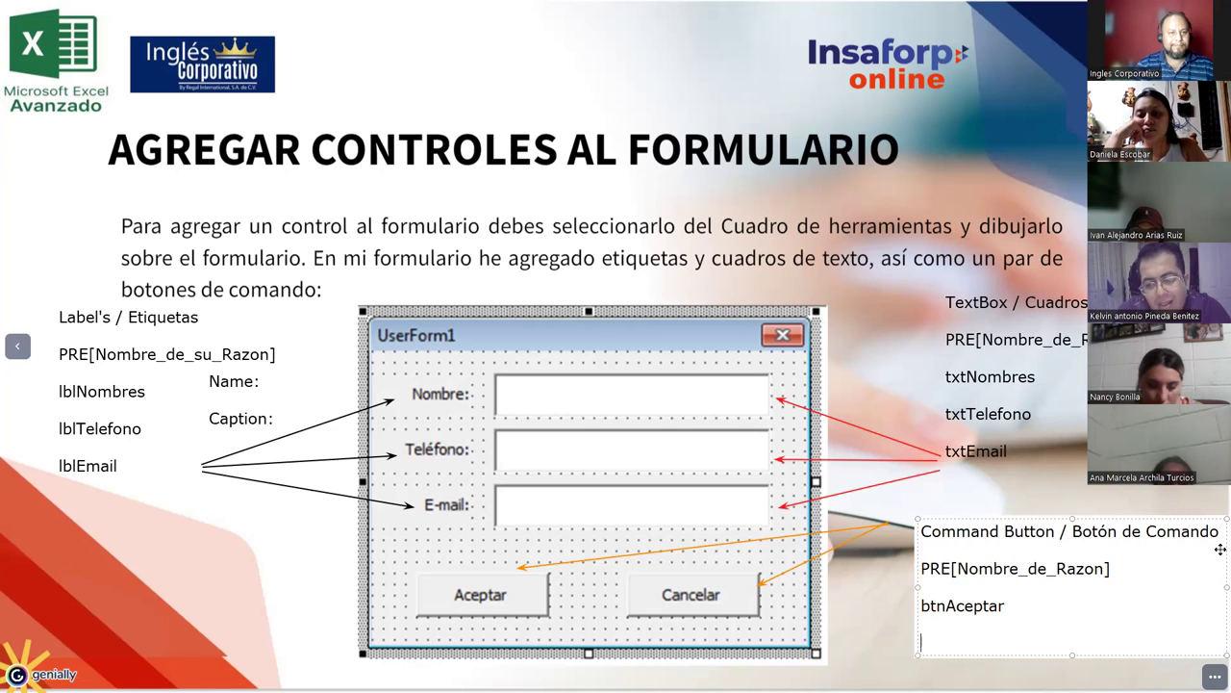
- Add btnCancelar below btnAceptar and exit editing the Command Button note
type("tnCancelar")
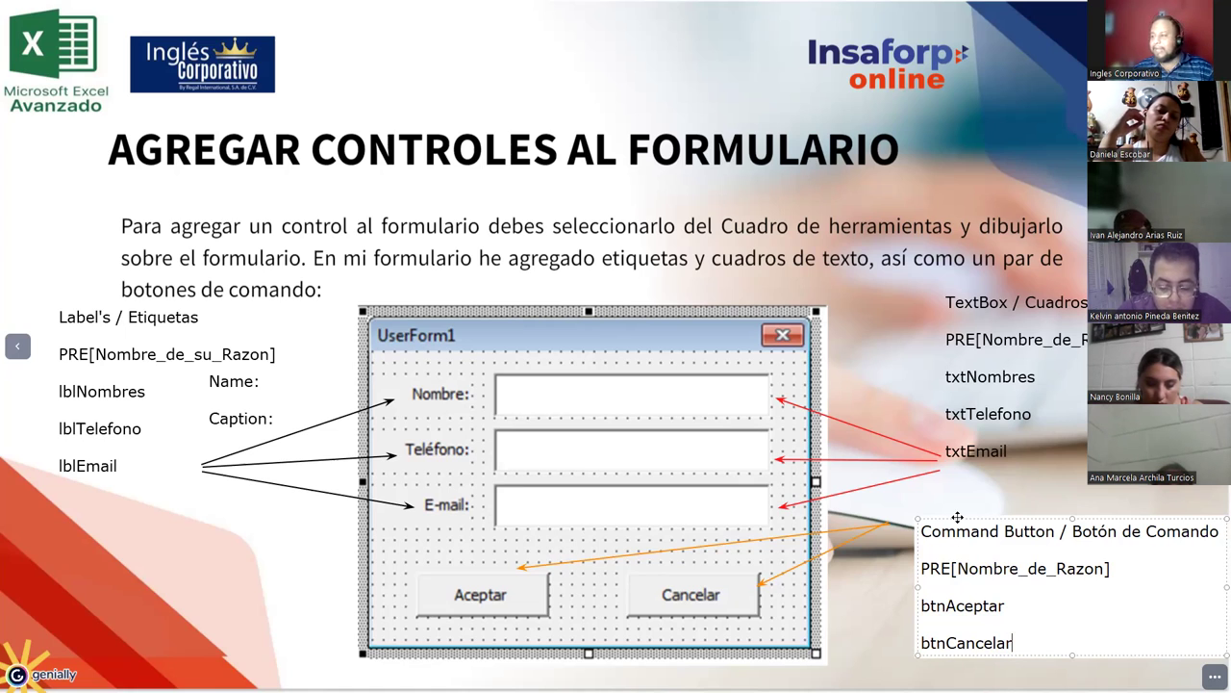
left_click(896, 496)
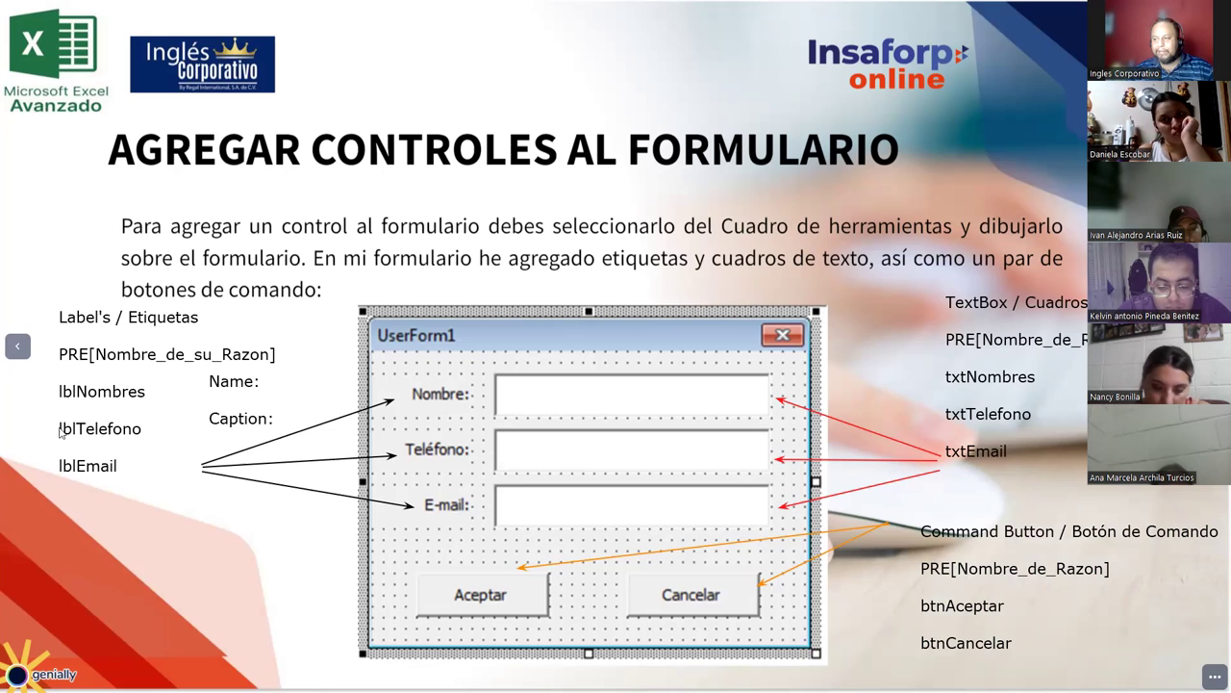
- Step through the slides to 'Desarrollar práctica del manual' with exercises for pages 83-86 and 87-93
key("Left")
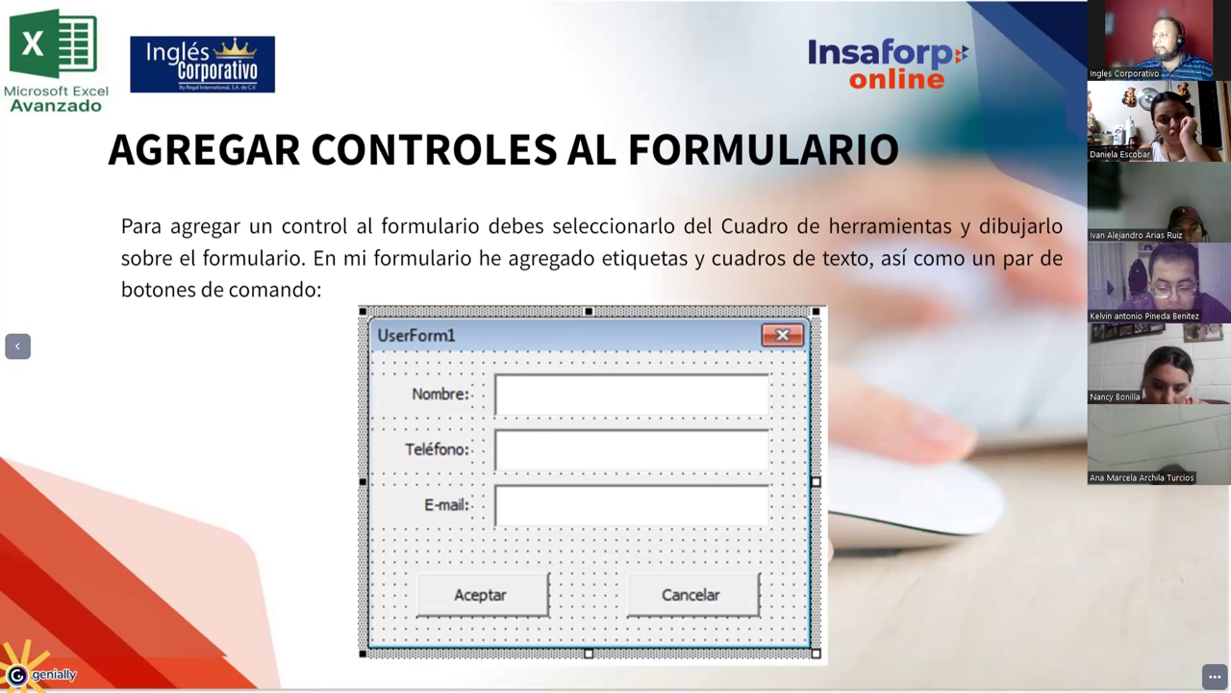
key("Right")
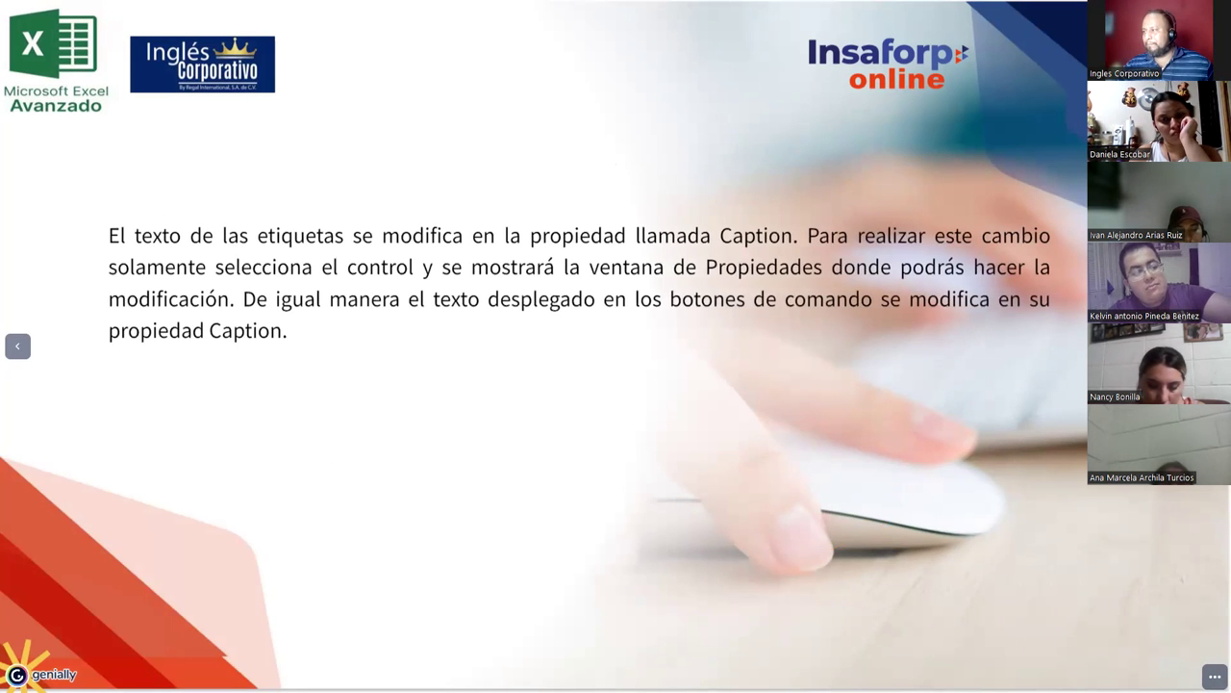
key("Left")
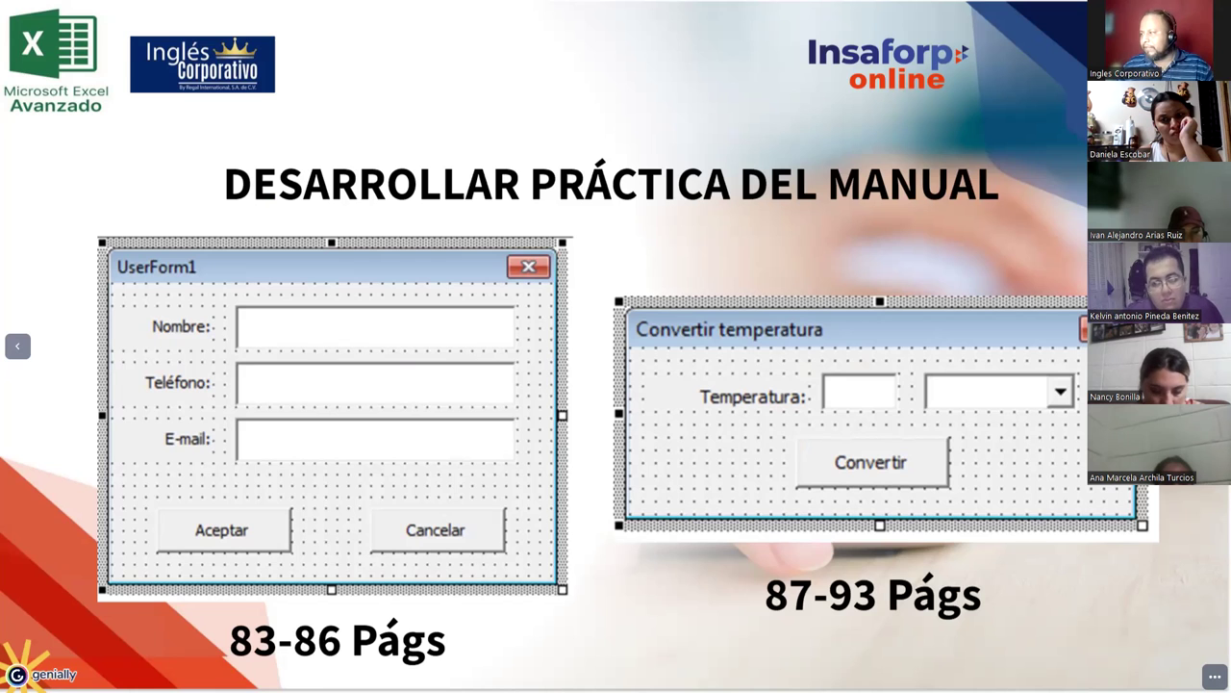
- Advance to the DEMOSTRACIÓN slide
key("Right")
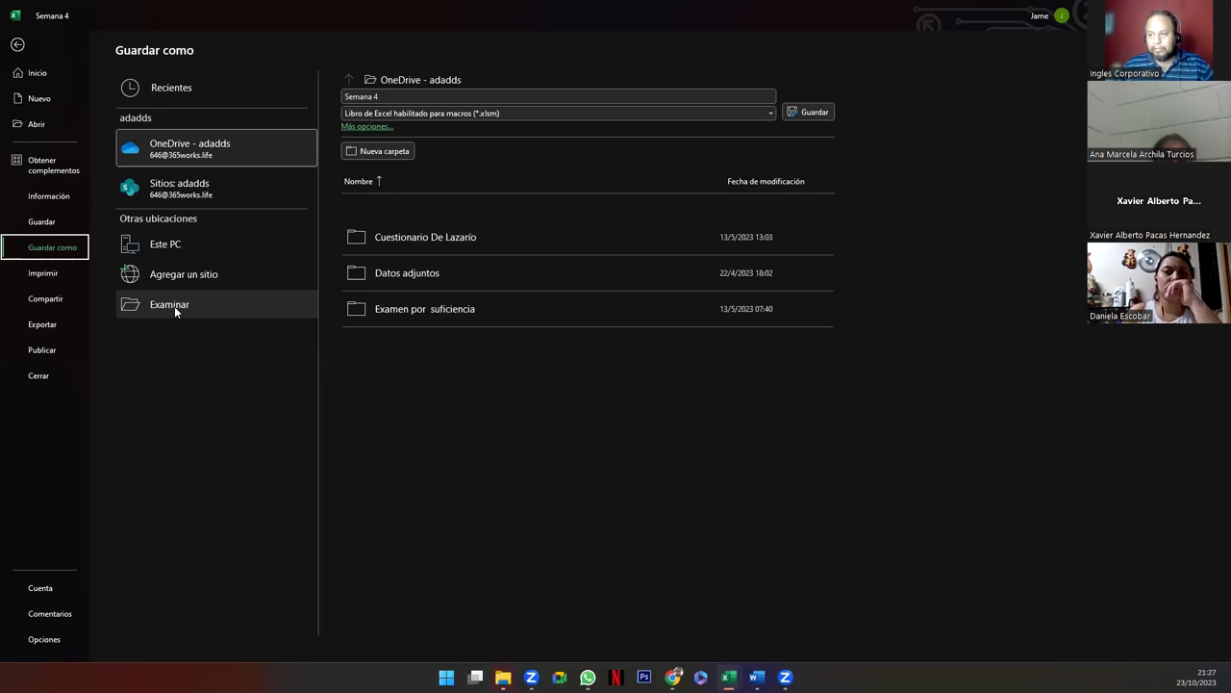
- In Save As, switch the file type to Excel Workbook and back to Macro-Enabled, then cancel to the worksheet
left_click(174, 306)
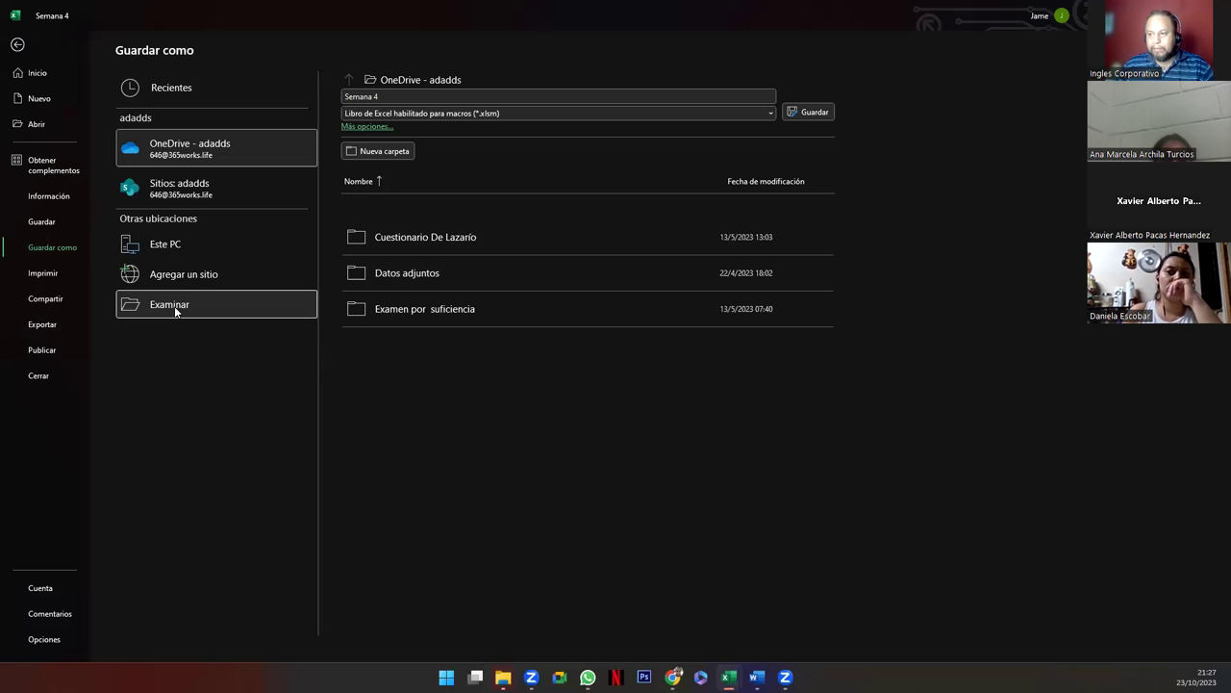
left_click(174, 306)
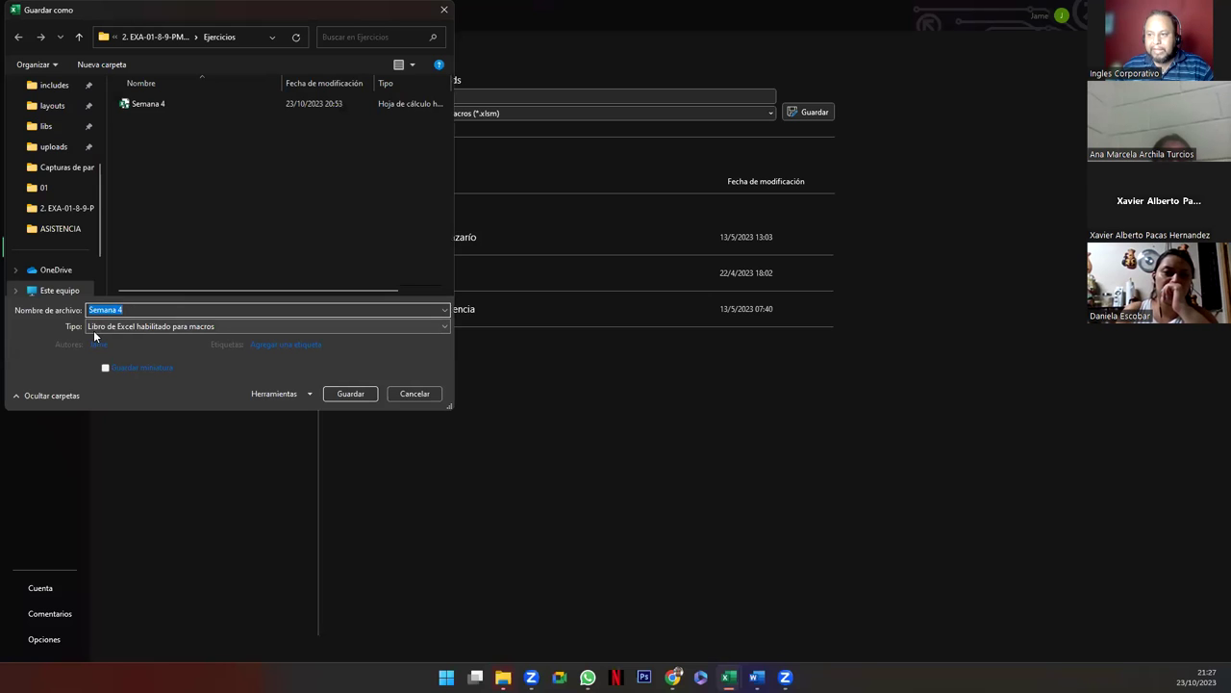
left_click(121, 328)
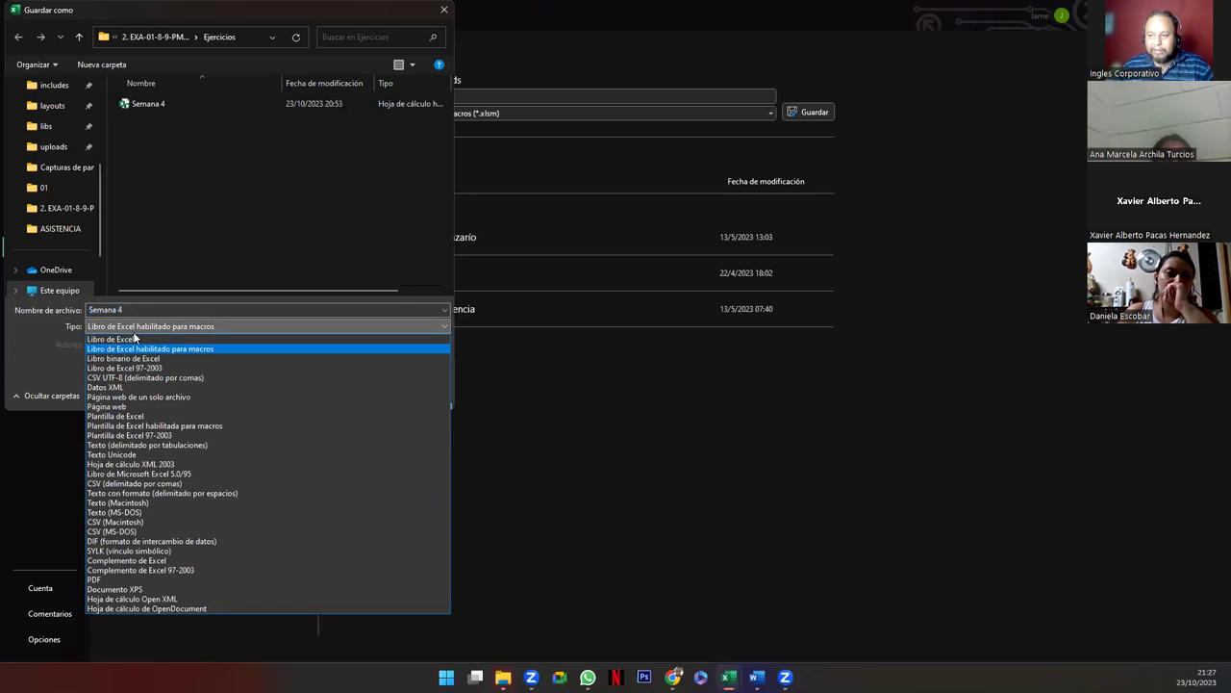
left_click(154, 340)
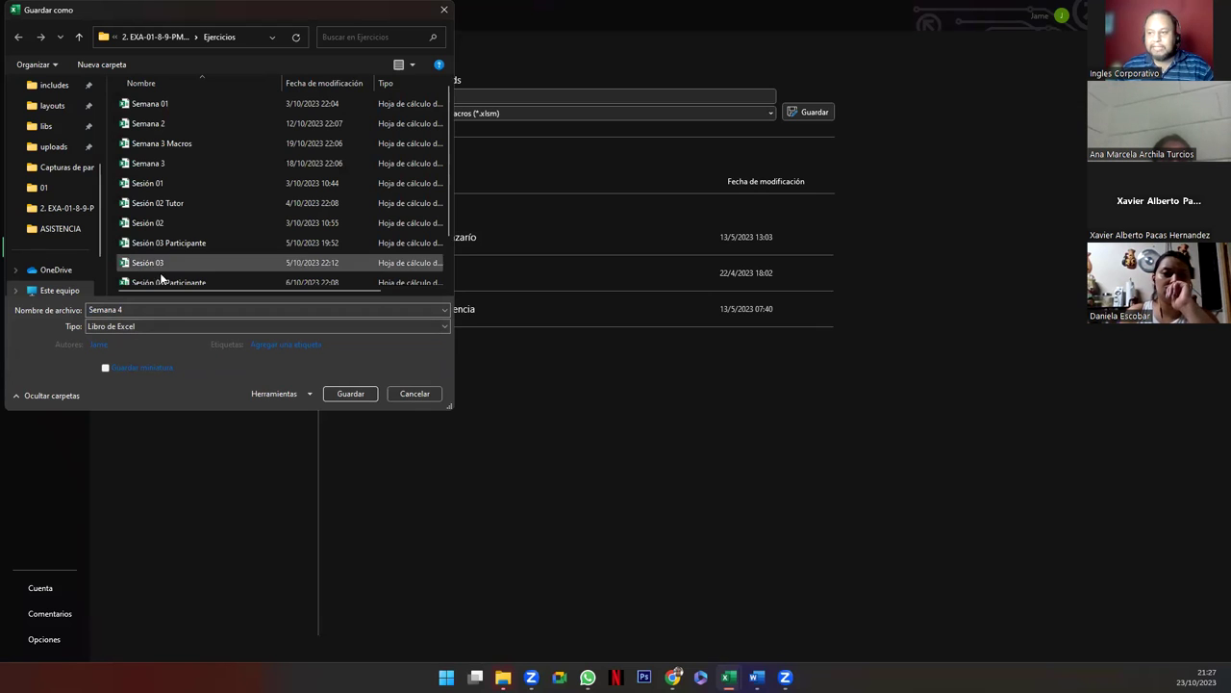
left_click(152, 326)
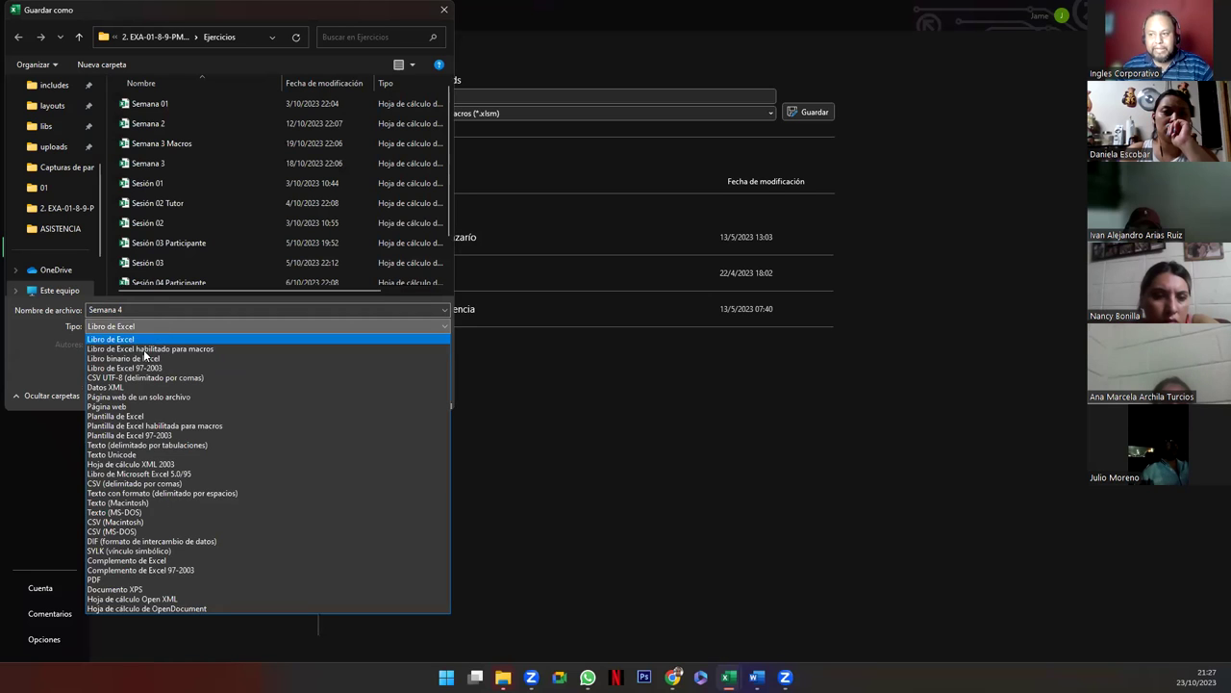
left_click(216, 349)
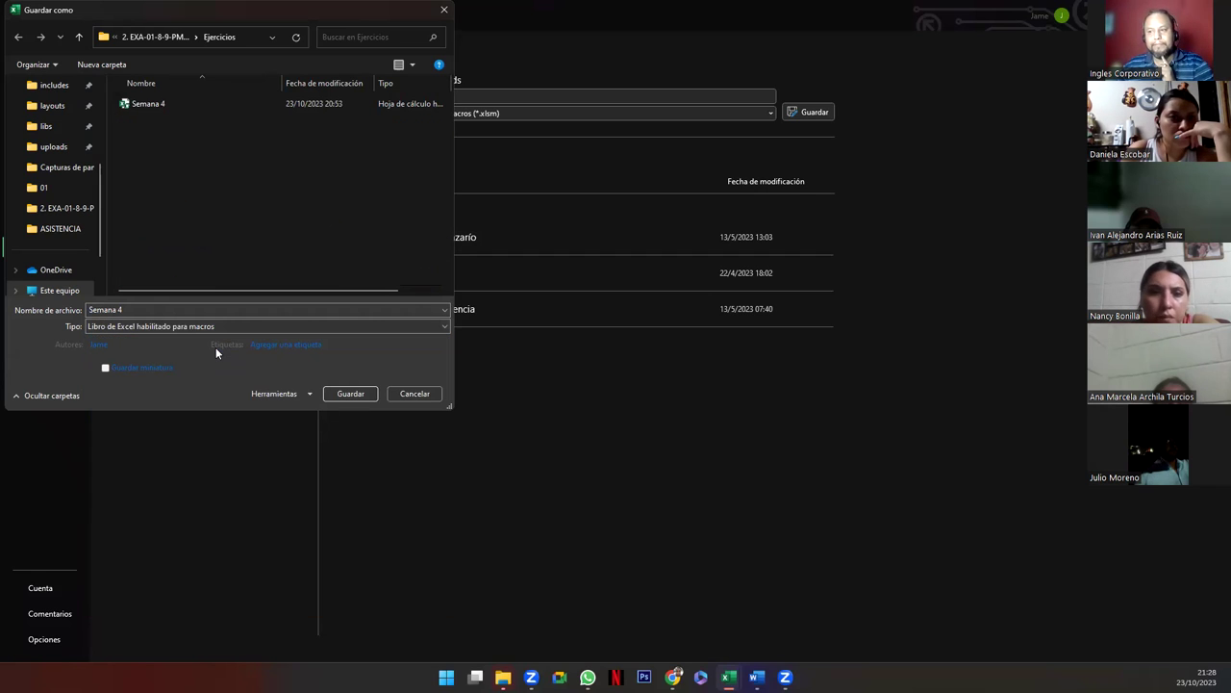
left_click(406, 393)
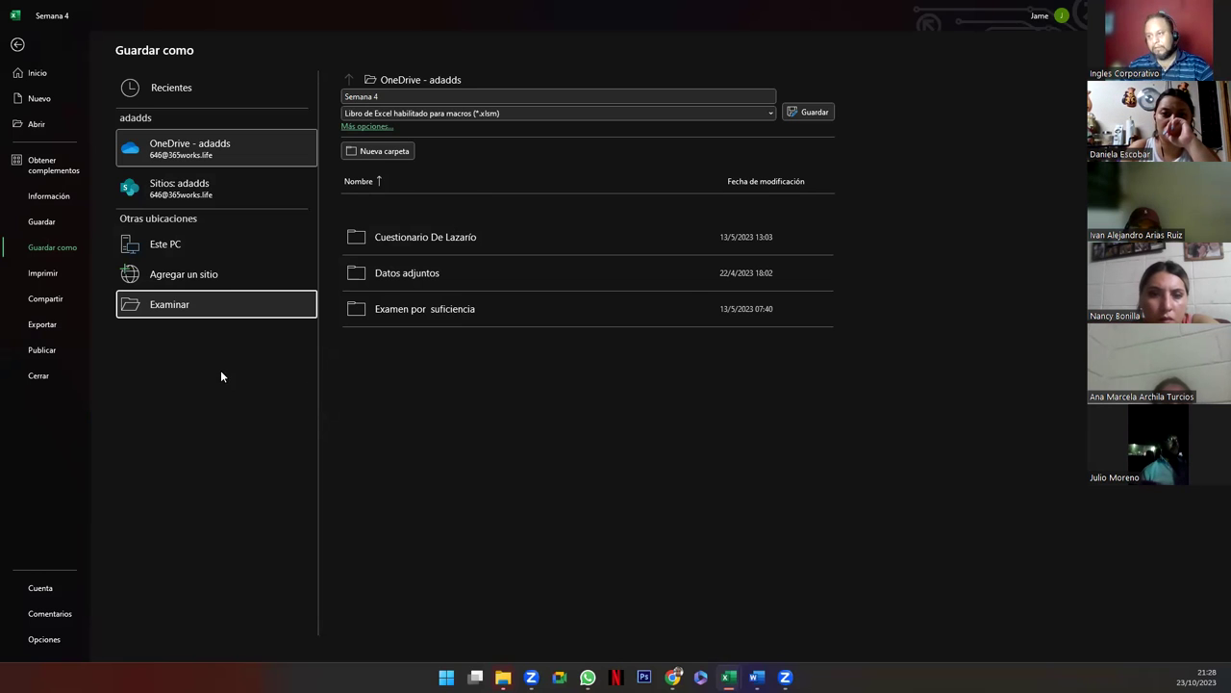
key("Escape")
- Select cells B5 and B3, then bring up the File backstage home page
left_click(250, 251)
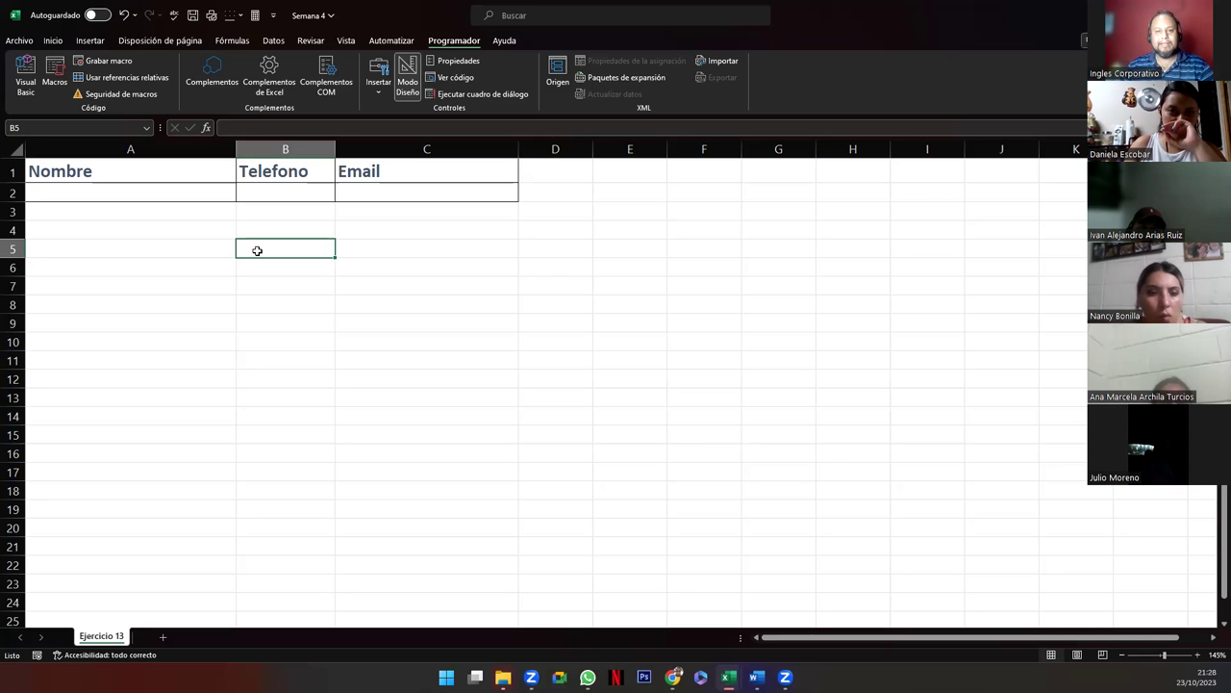
left_click(258, 214)
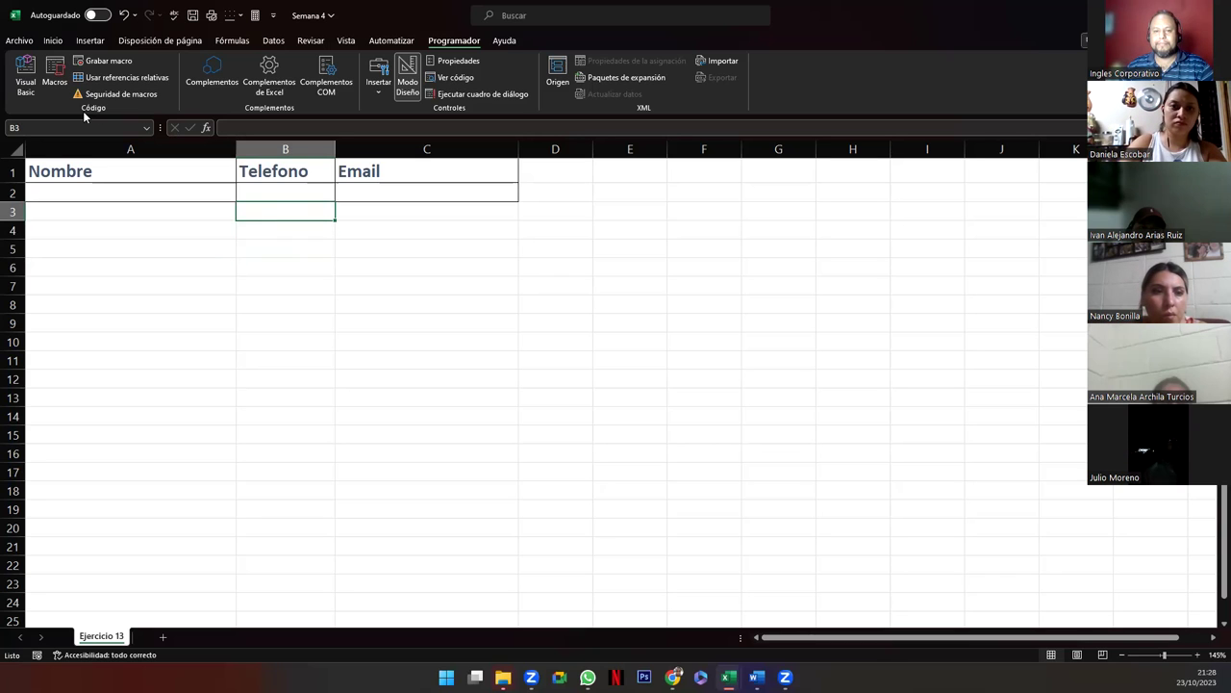
left_click(19, 42)
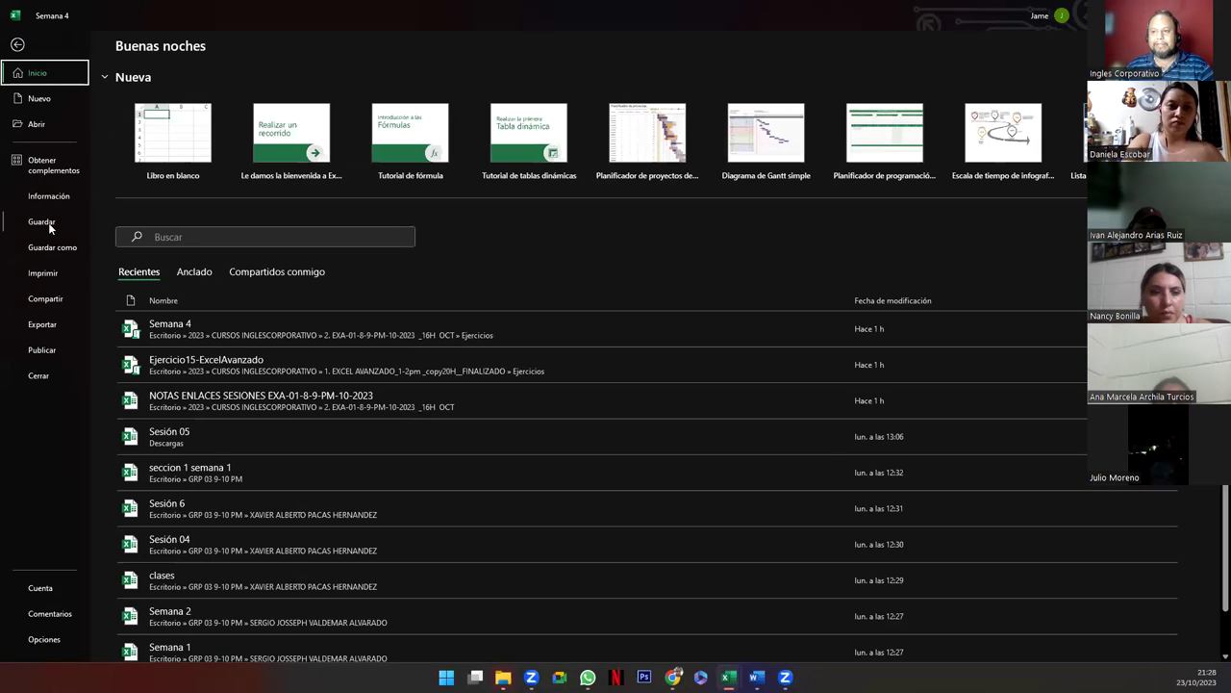
- Save the workbook, then open the Save As browser and its file-type list
left_click(48, 222)
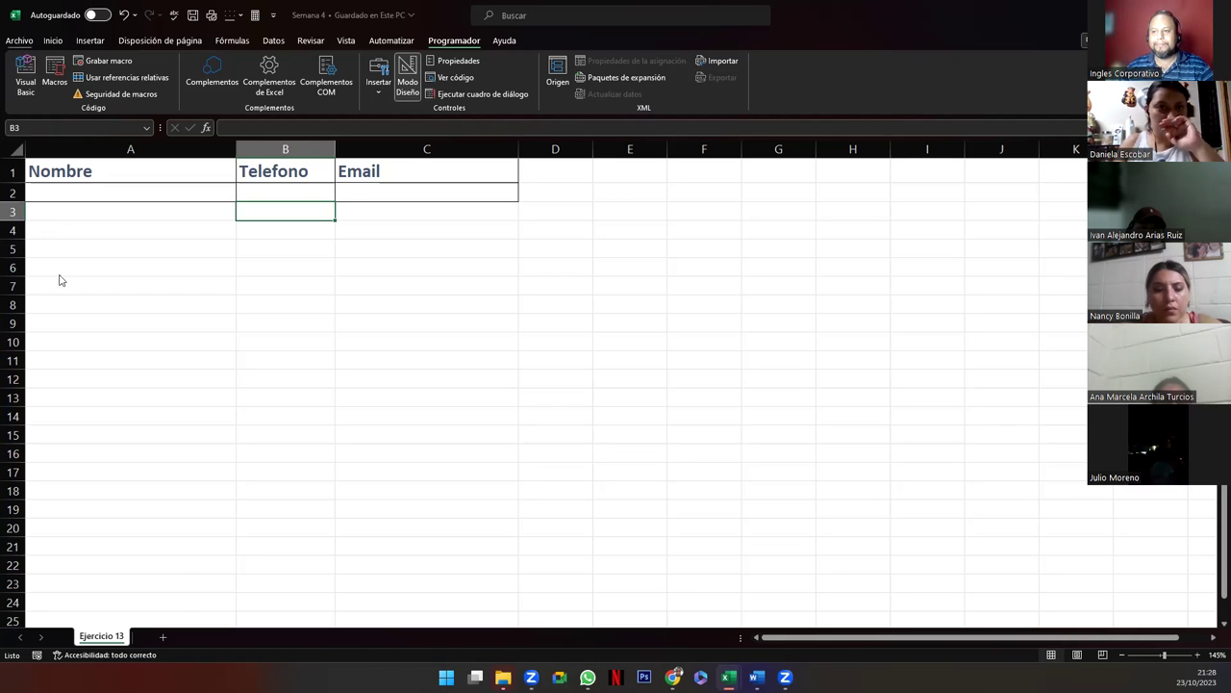
left_click(19, 40)
left_click(48, 248)
left_click(140, 304)
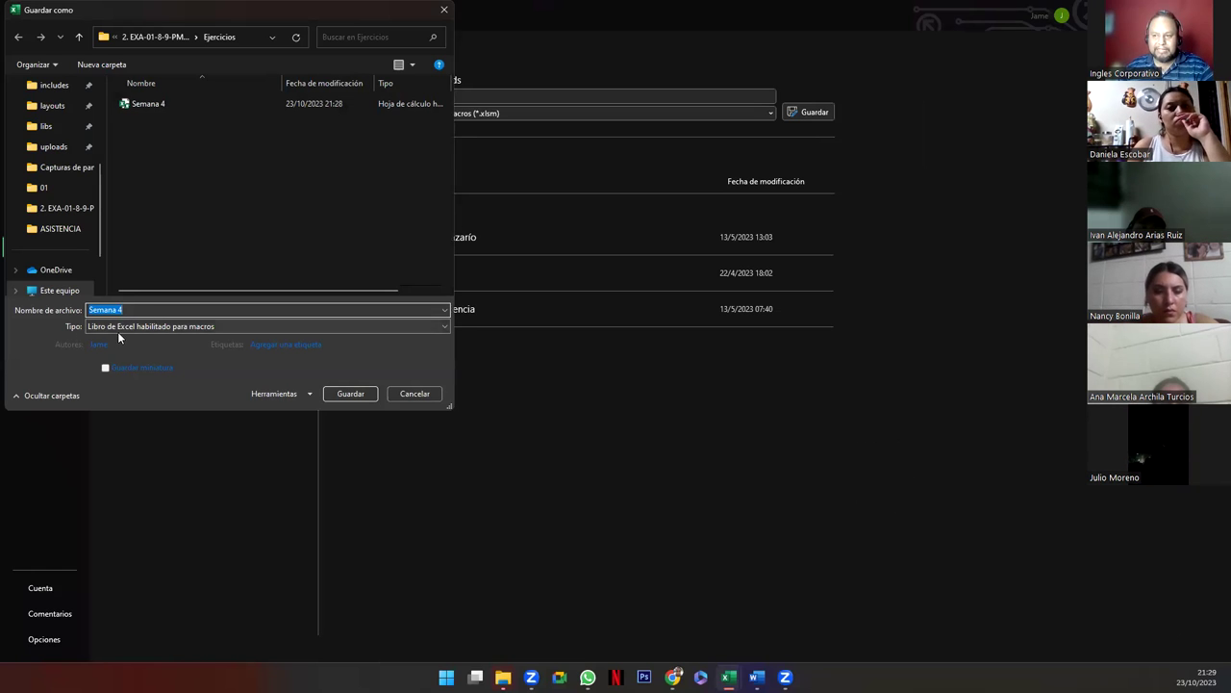
left_click(120, 327)
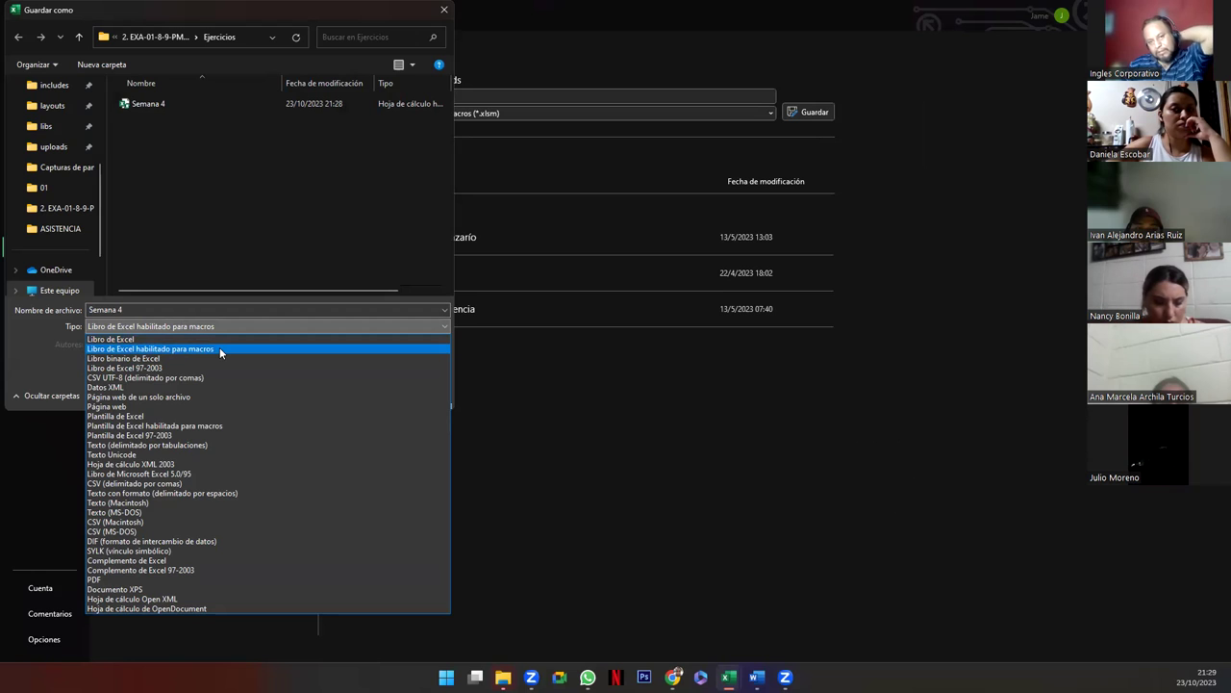
- Keep the Macro-Enabled type and name Semana 4, close the Save As browser, and return to Ejercicio 13
left_click(219, 349)
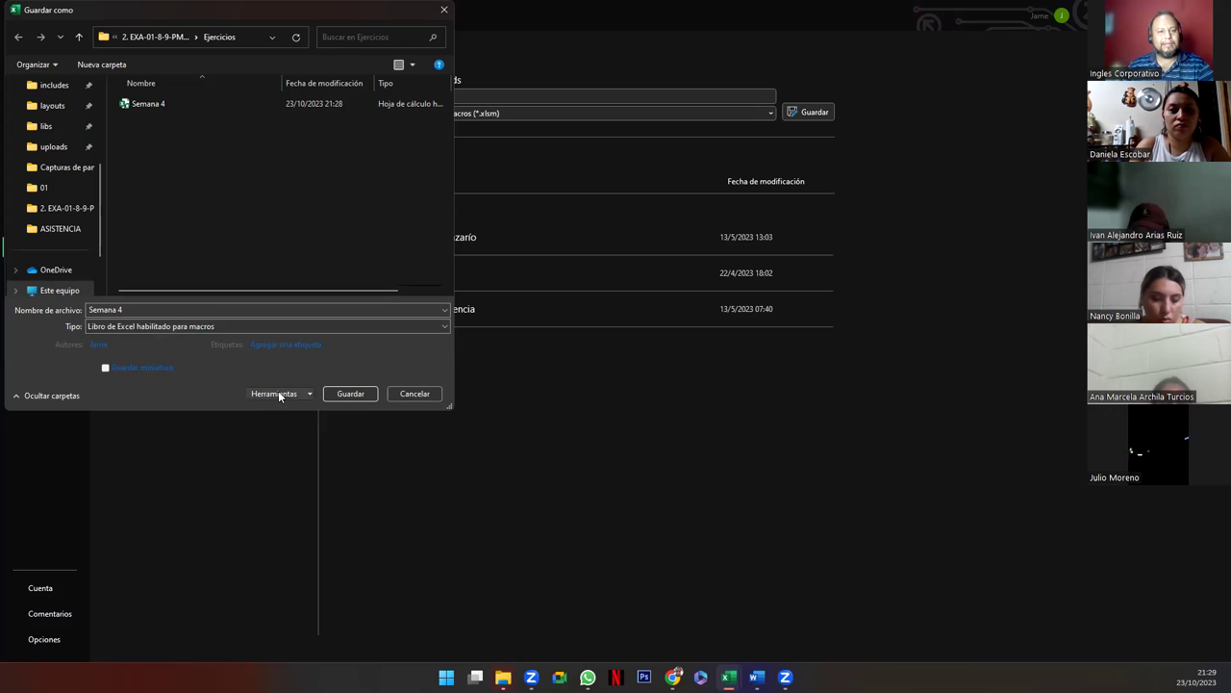
left_click(178, 311)
left_click(178, 311)
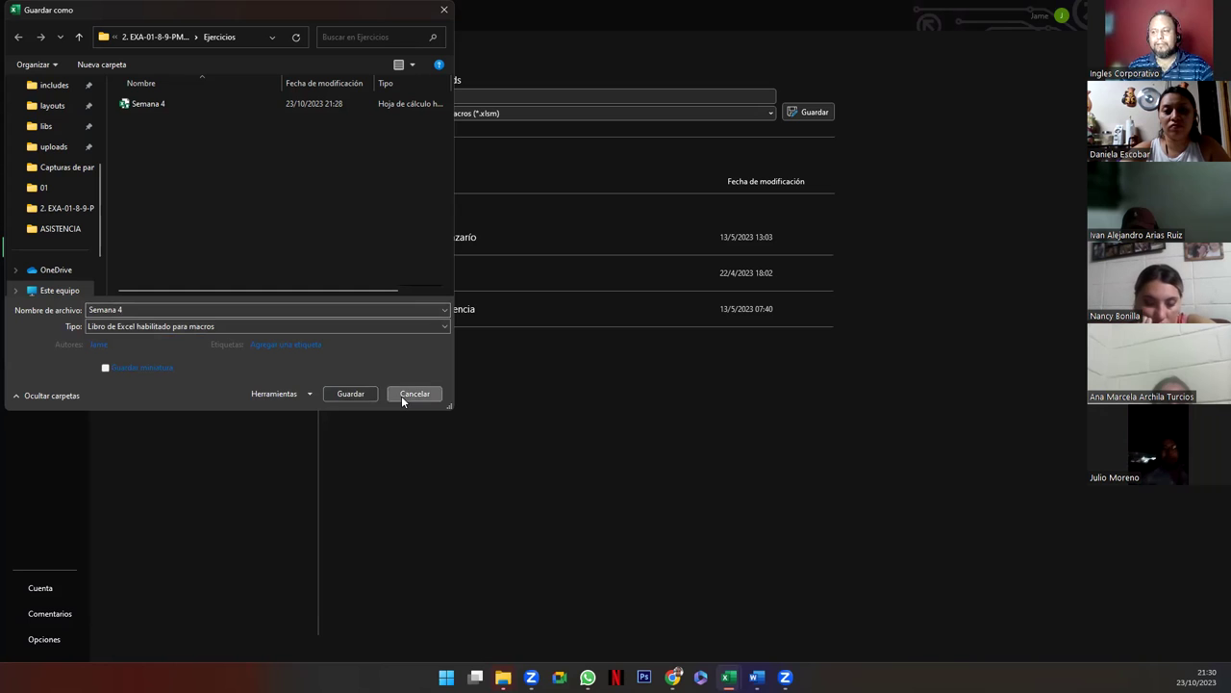
left_click(414, 393)
key("Escape")
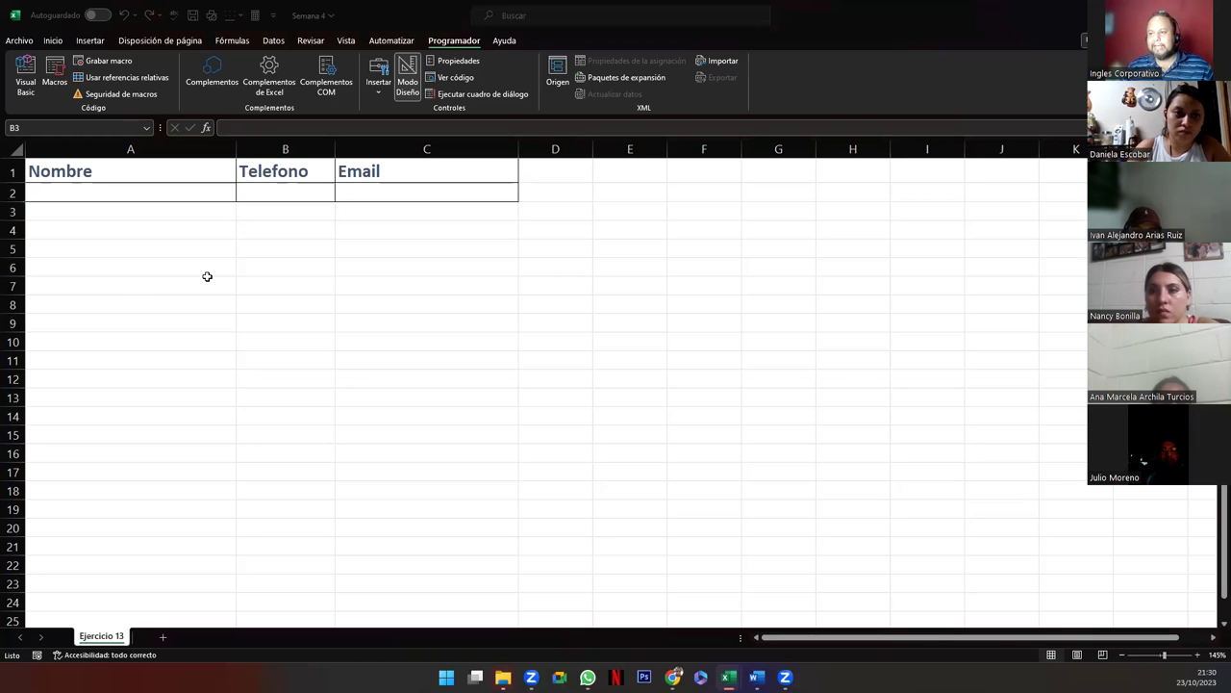
- Jump to the Nombre cell and select the Email header in C1, then bring up frmAgenda's code
scroll(206, 275, "up", 2, "ctrl")
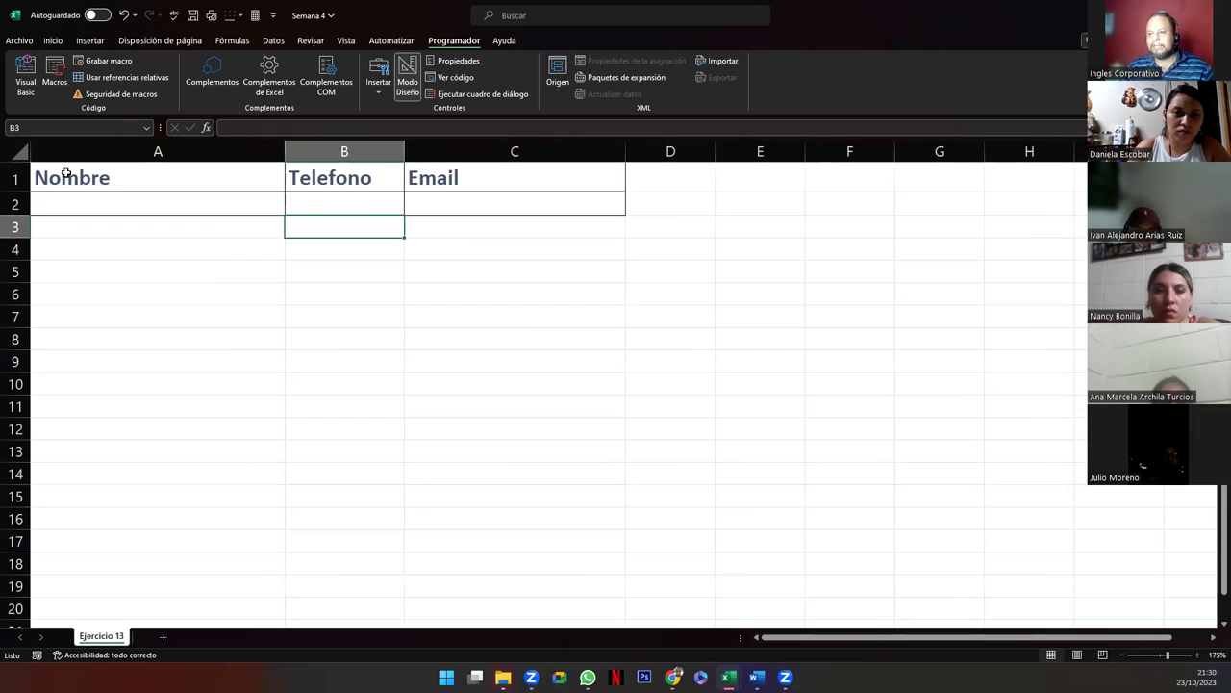
key("ctrl+Home")
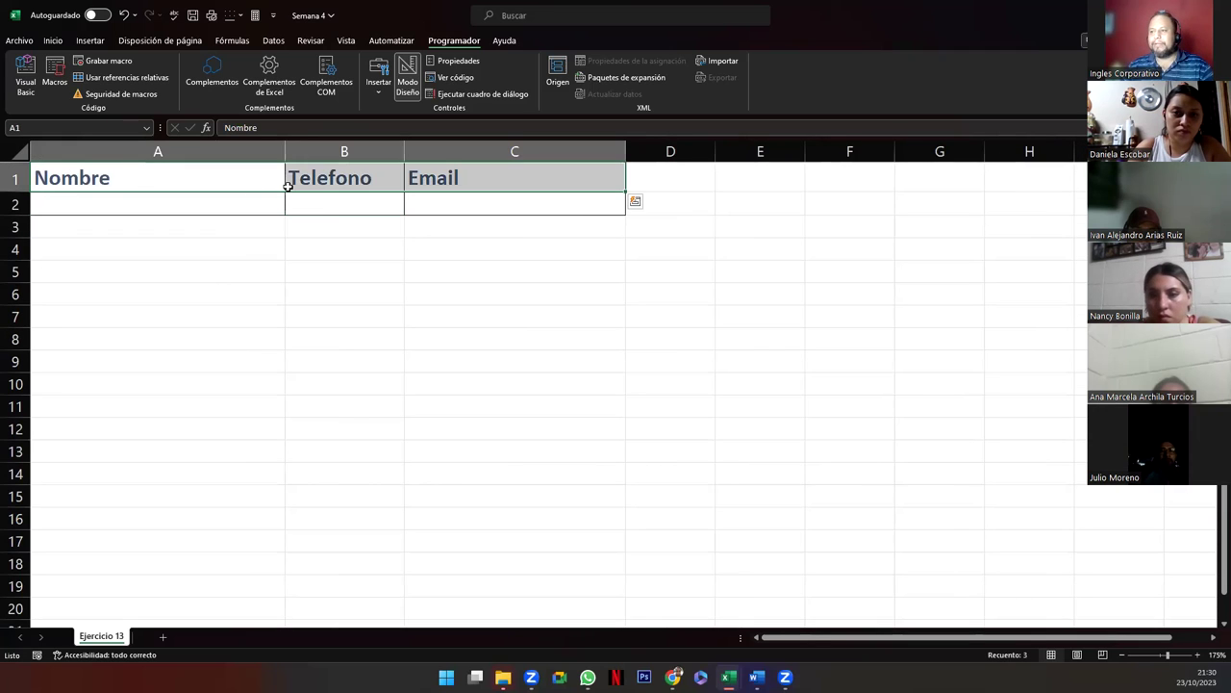
left_click(433, 181)
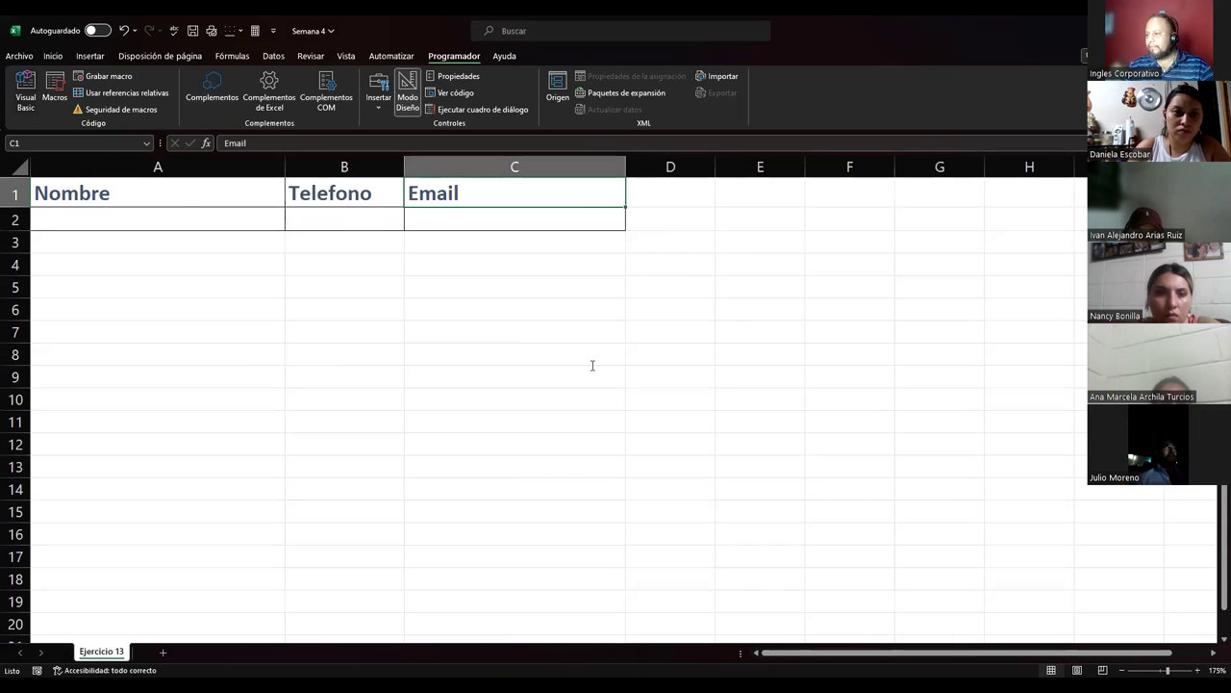
scroll(586, 383, "down", 2)
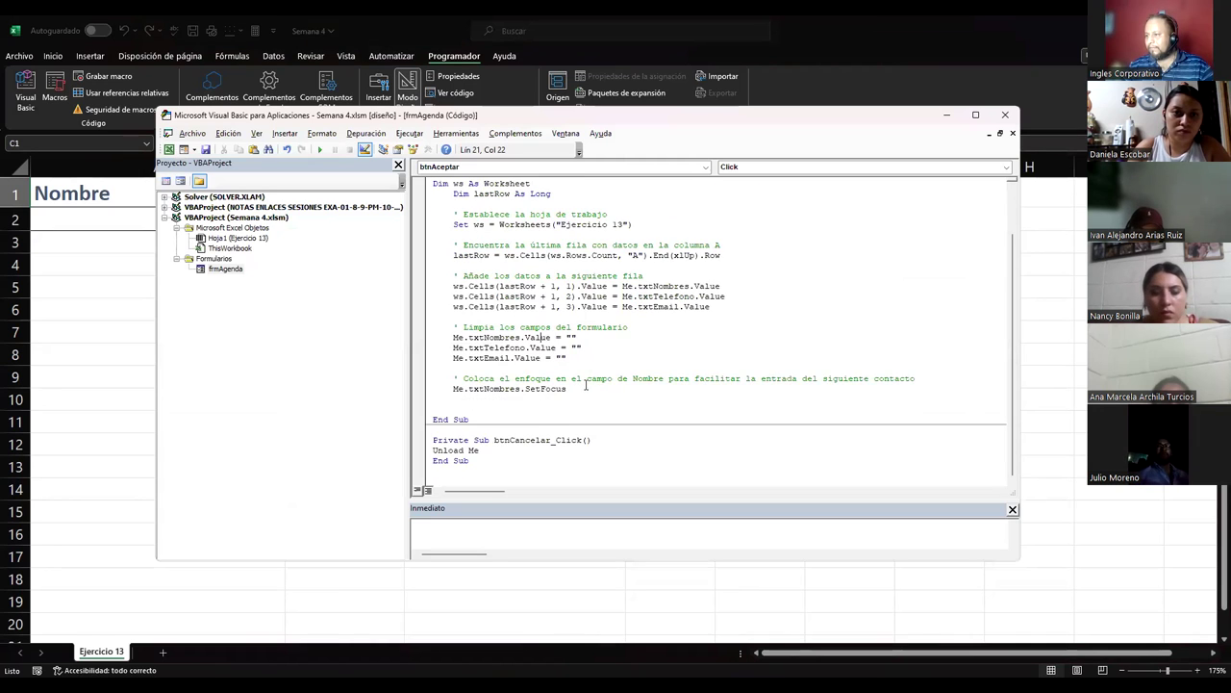
- Select every line of frmAgenda's code with Ctrl+A and delete it, leaving the window empty
scroll(586, 384, "up", 2)
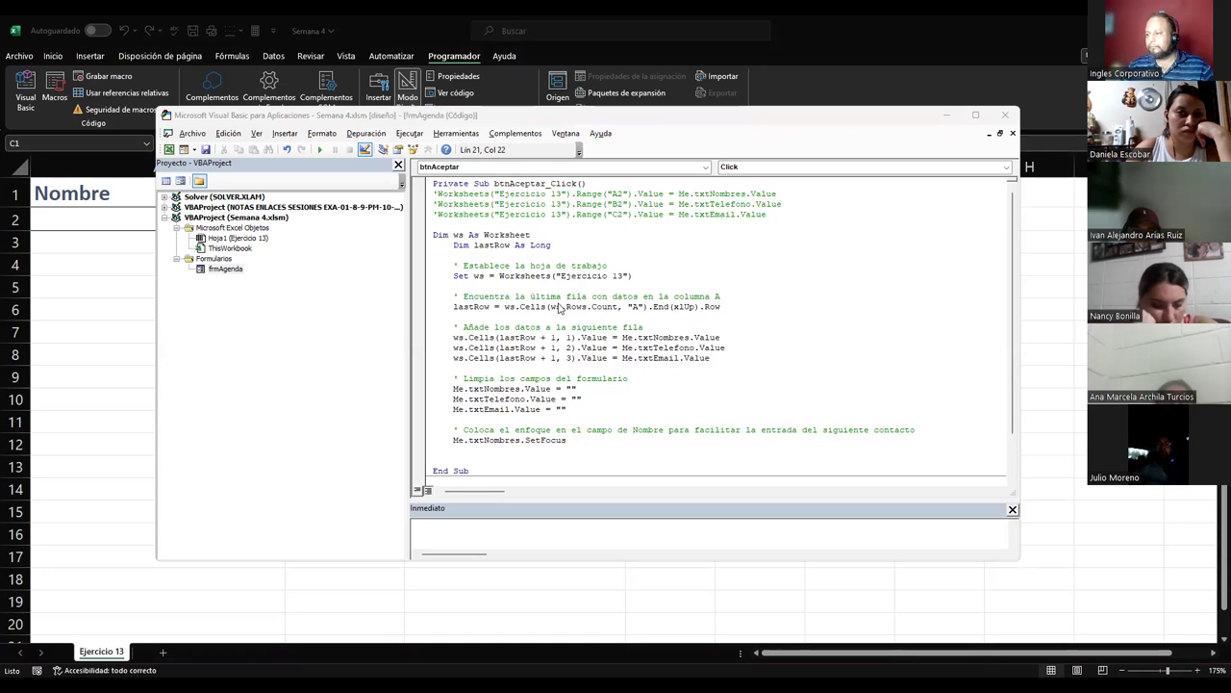
key("ctrl+a")
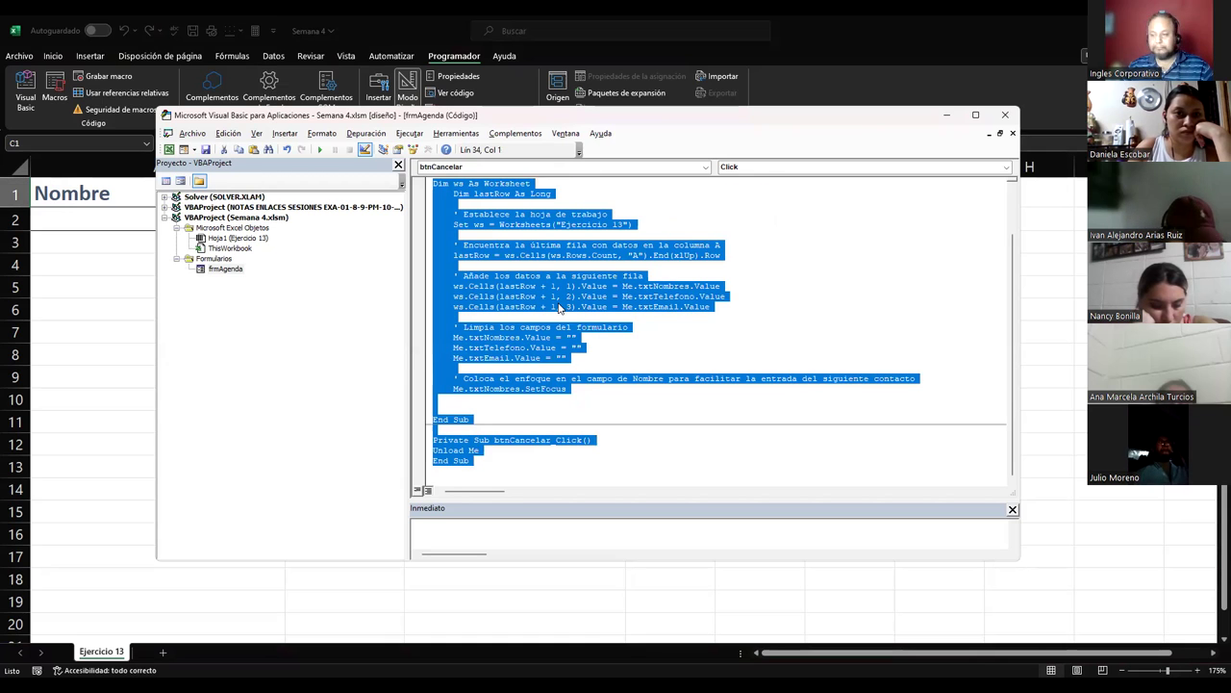
key("Delete")
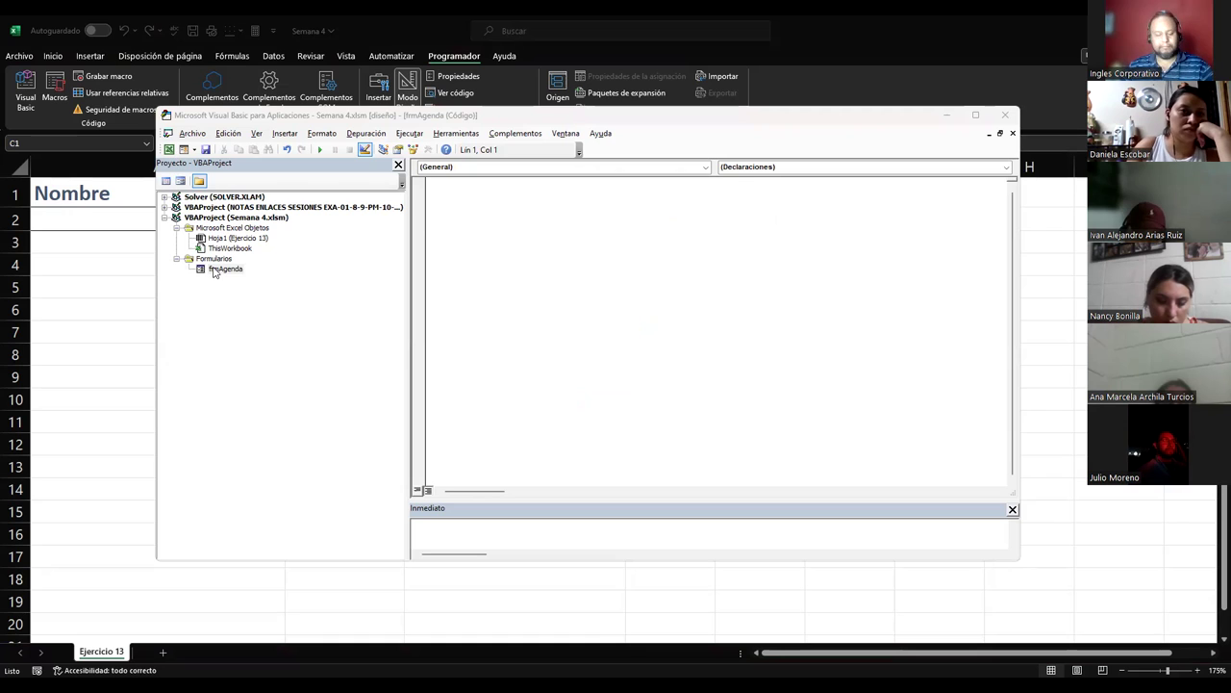
- Start removing the frmAgenda form from the project, backing out of the export prompt
left_click(219, 271)
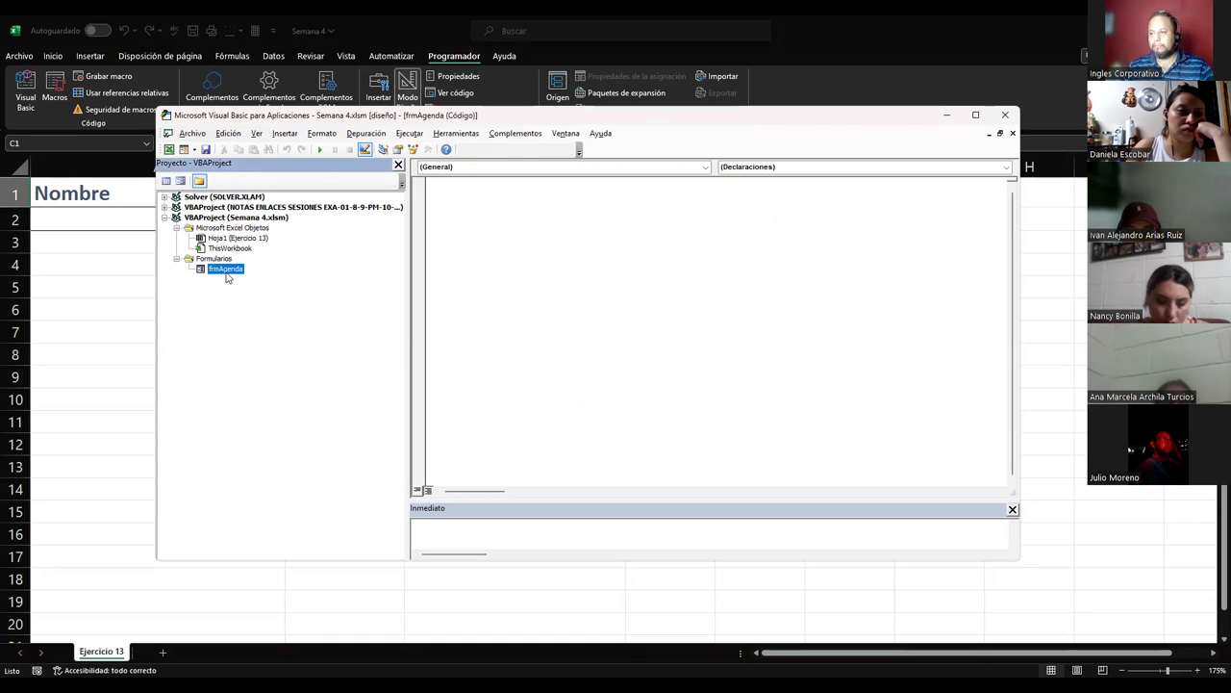
right_click(228, 272)
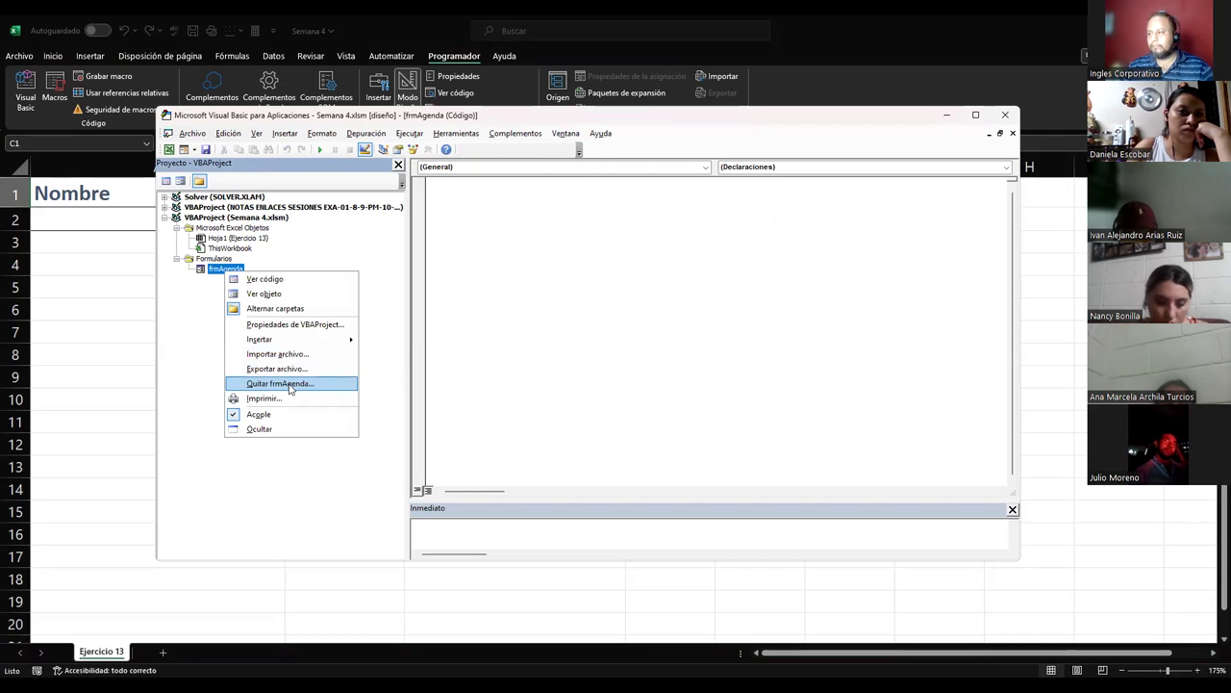
left_click(289, 385)
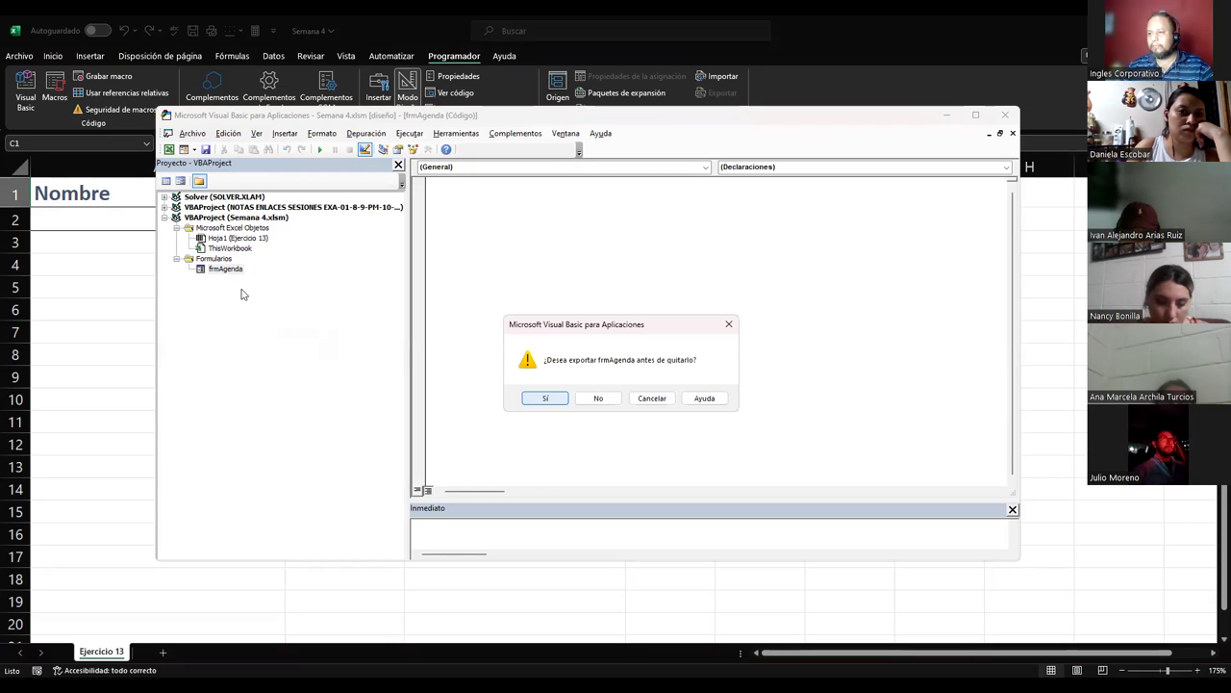
key("Return")
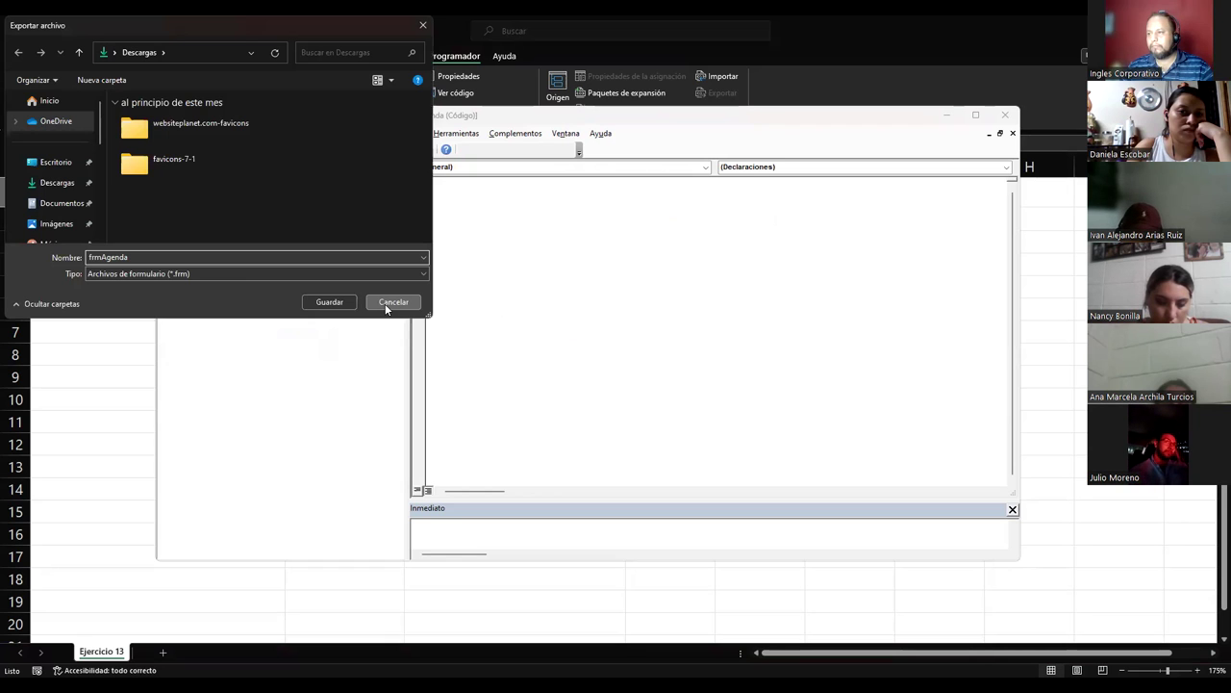
key("Escape")
- Remove frmAgenda without exporting, delete Hoja1's btnAbrirForms_Click code, and close the Visual Basic editor
key("shift+F10")
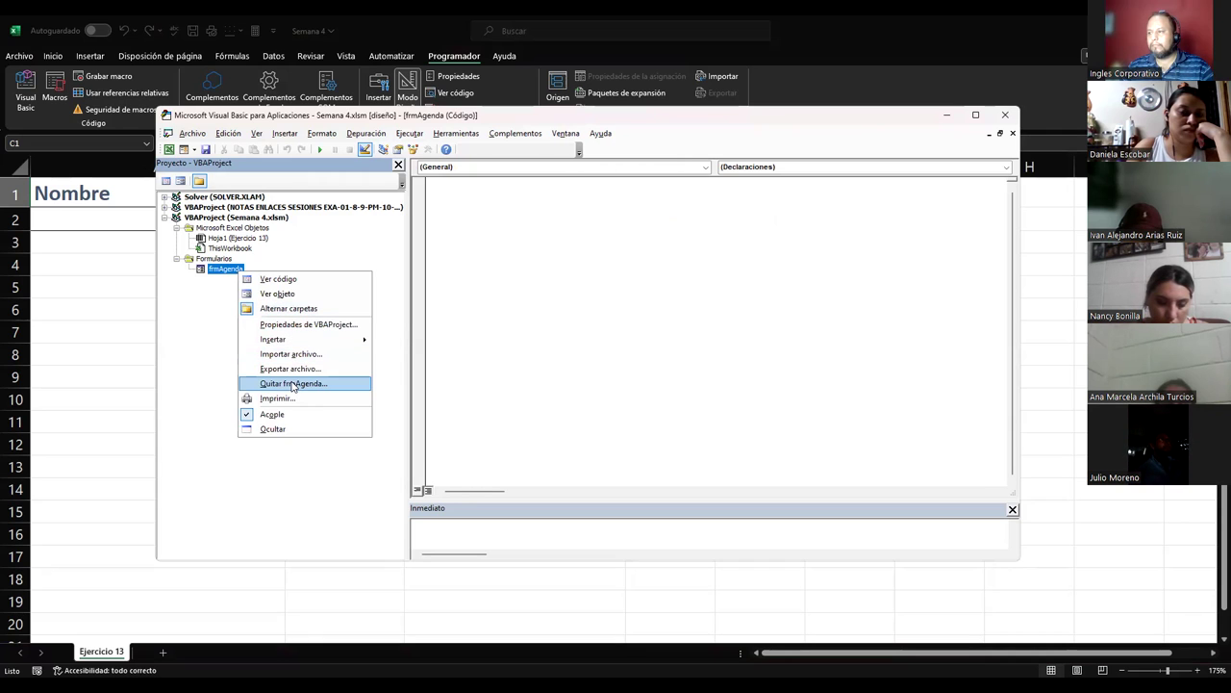
left_click(294, 384)
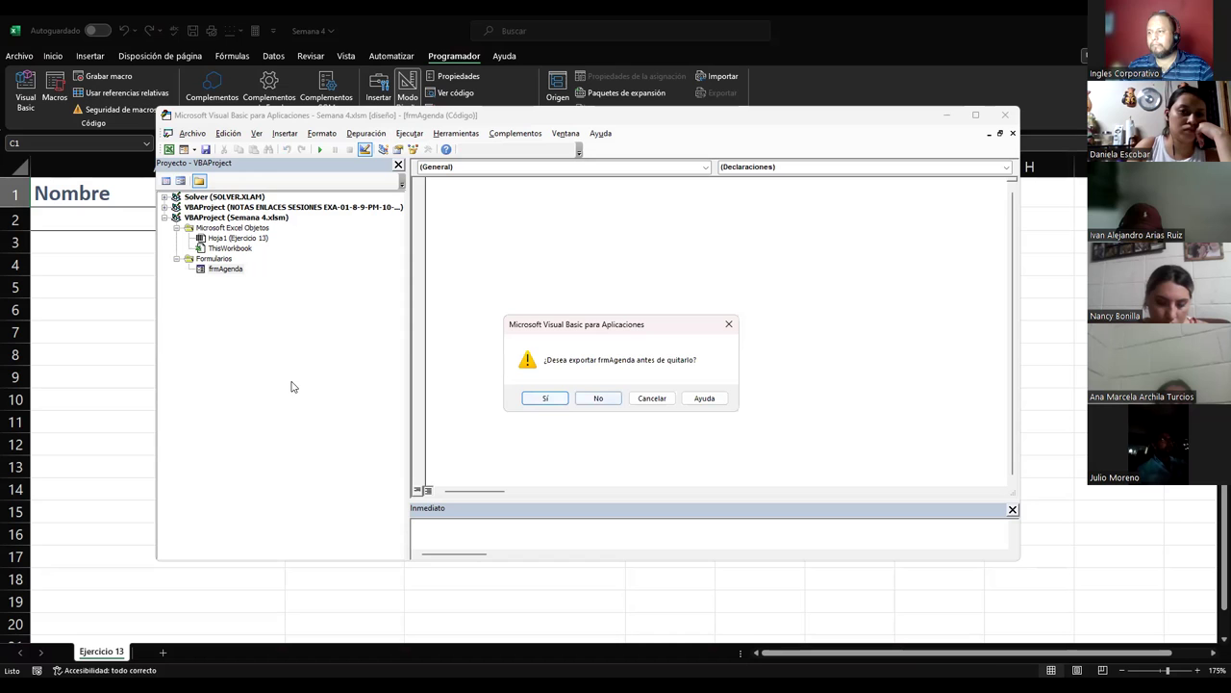
left_click(598, 398)
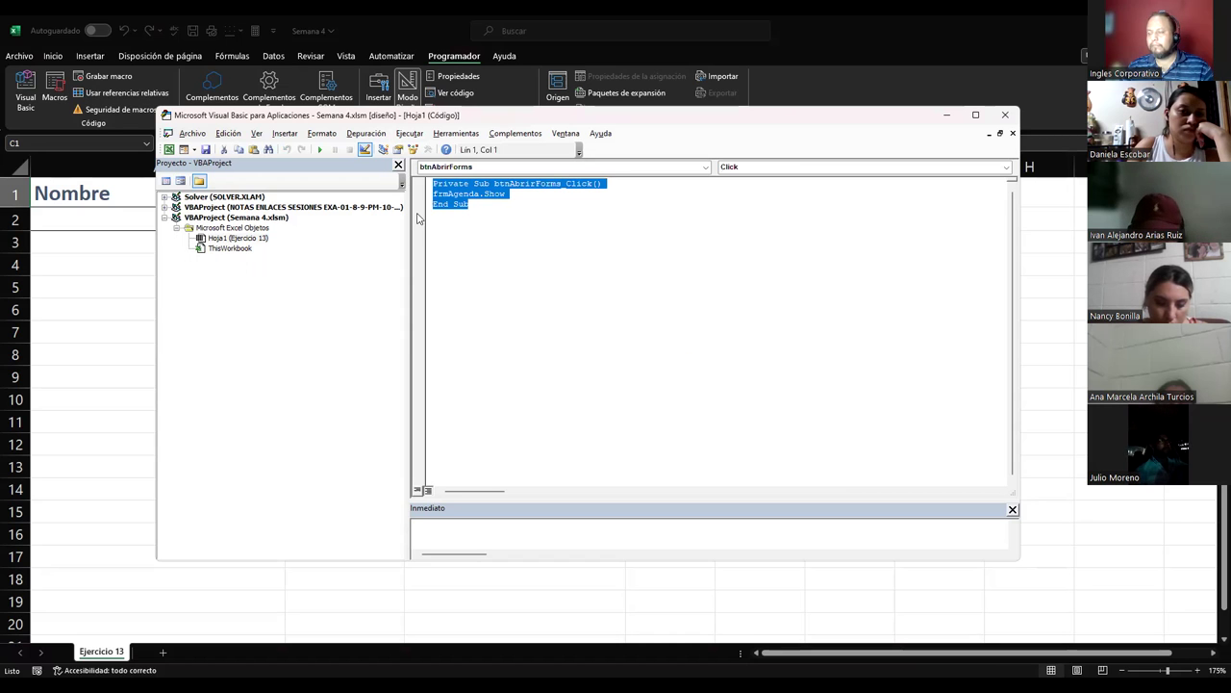
key("Delete")
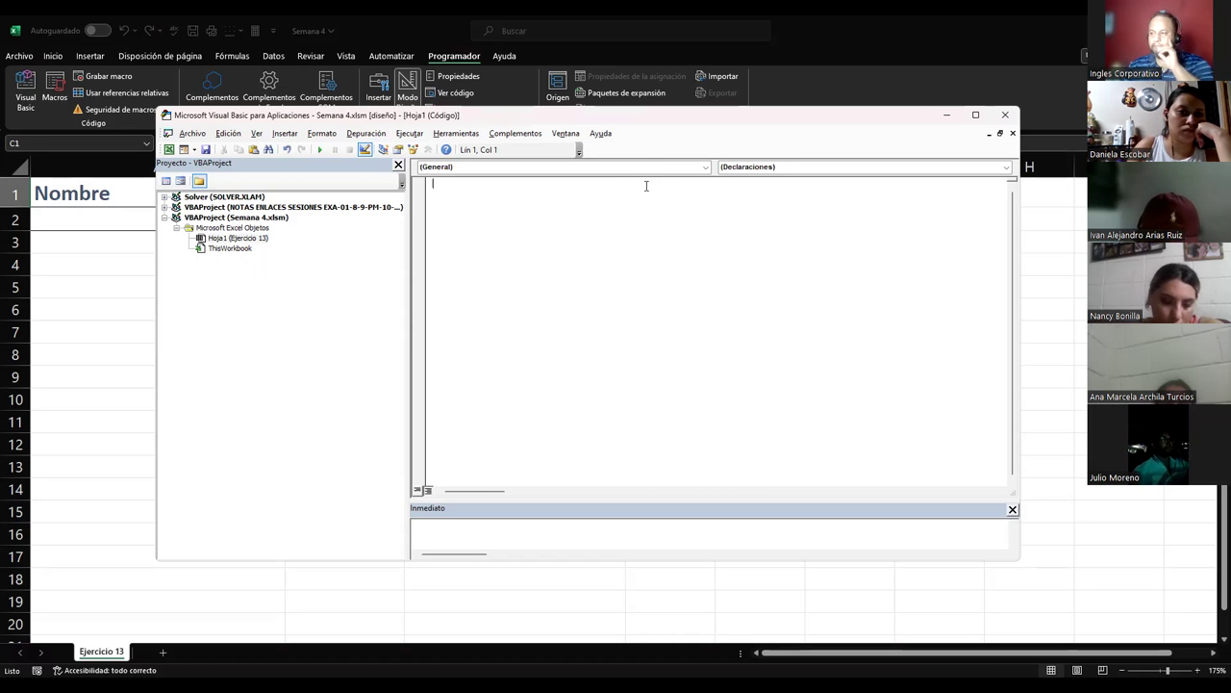
left_click(1006, 117)
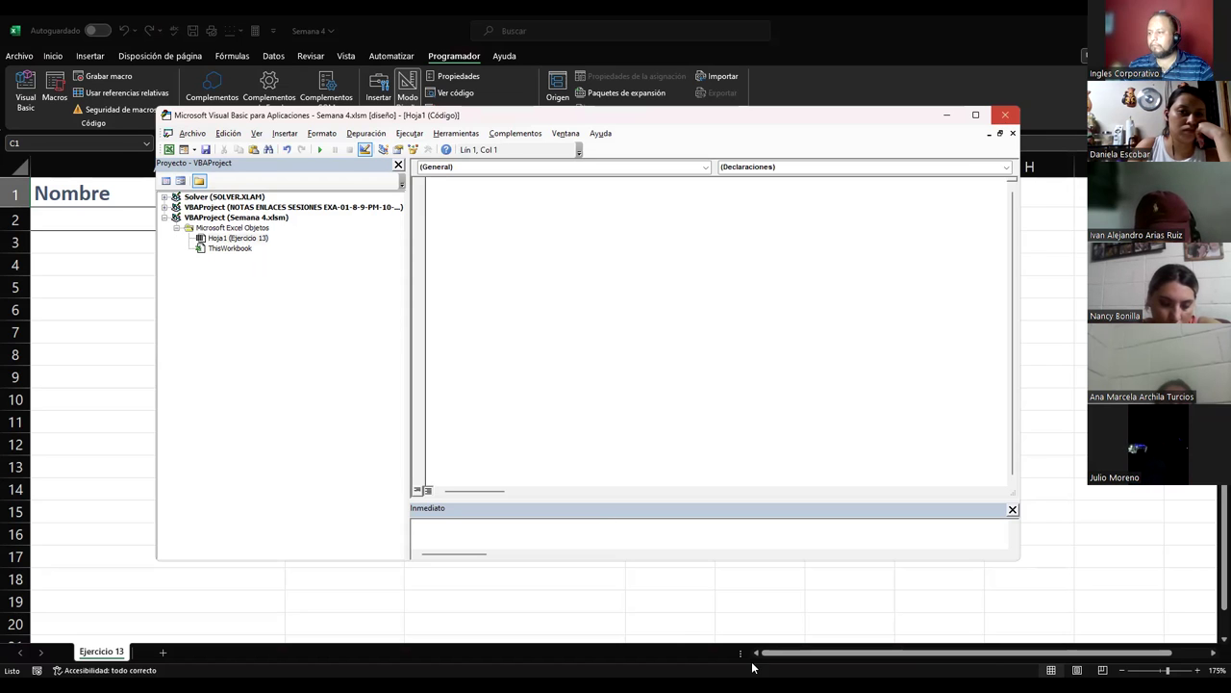
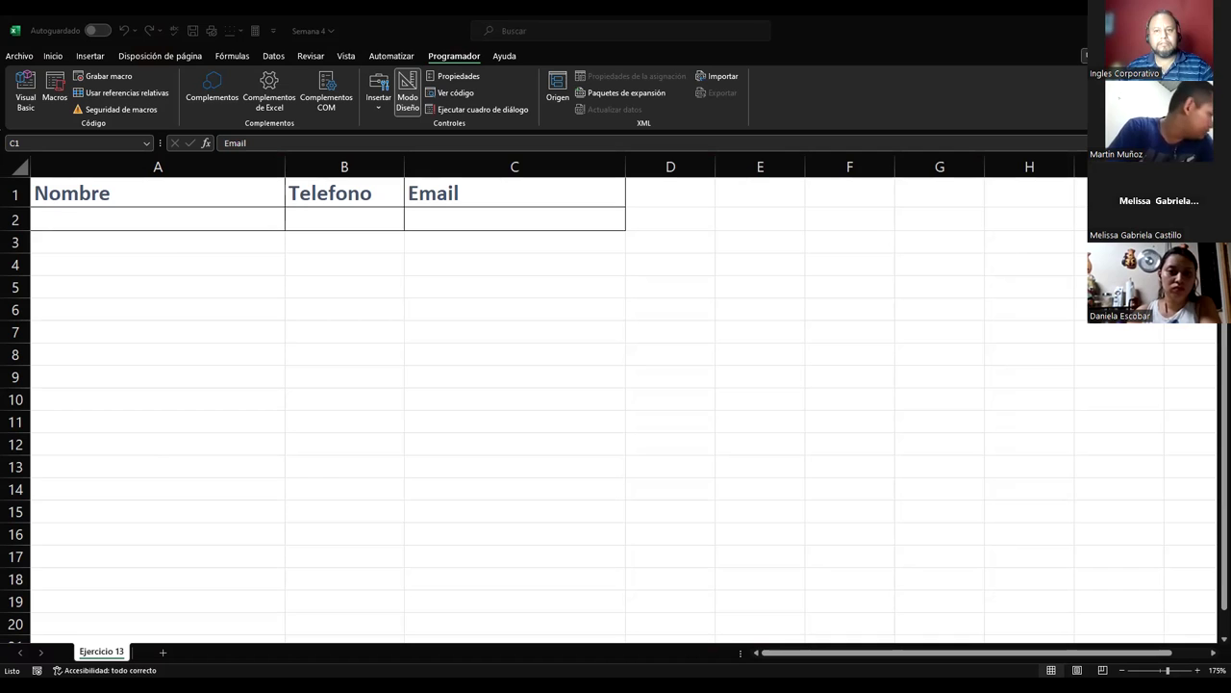
- Return to the Excel workbook and select cells around the A1:C2 header table
key("alt+Tab")
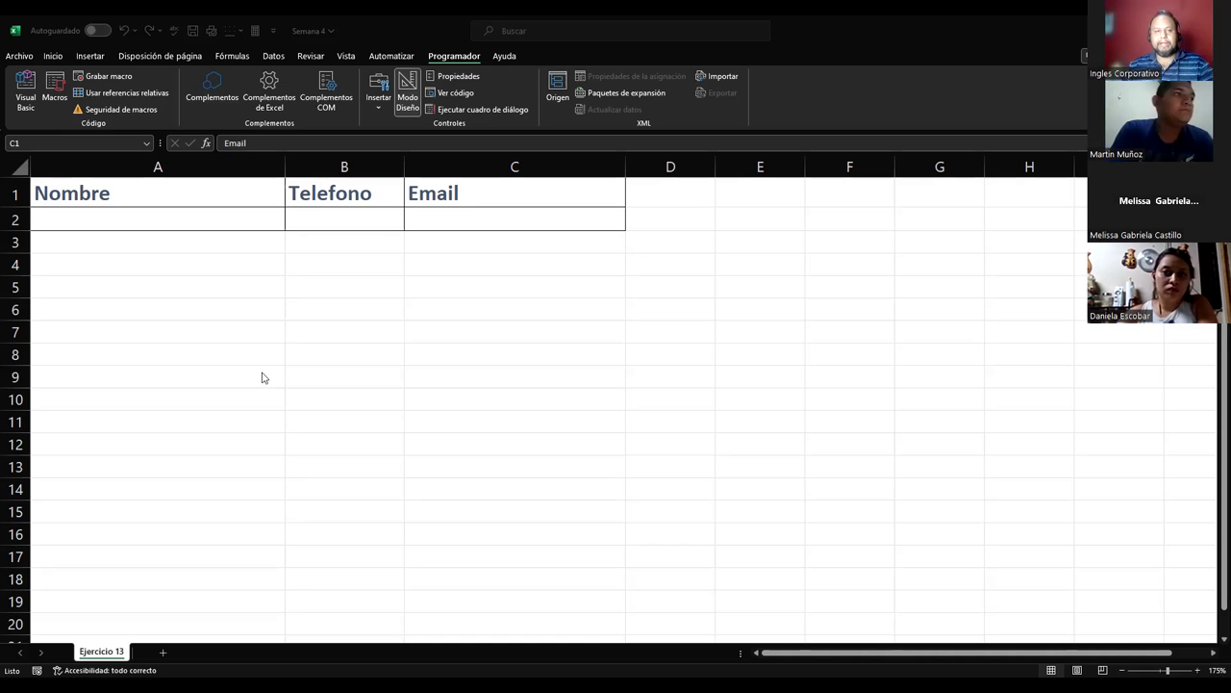
key("alt+Tab")
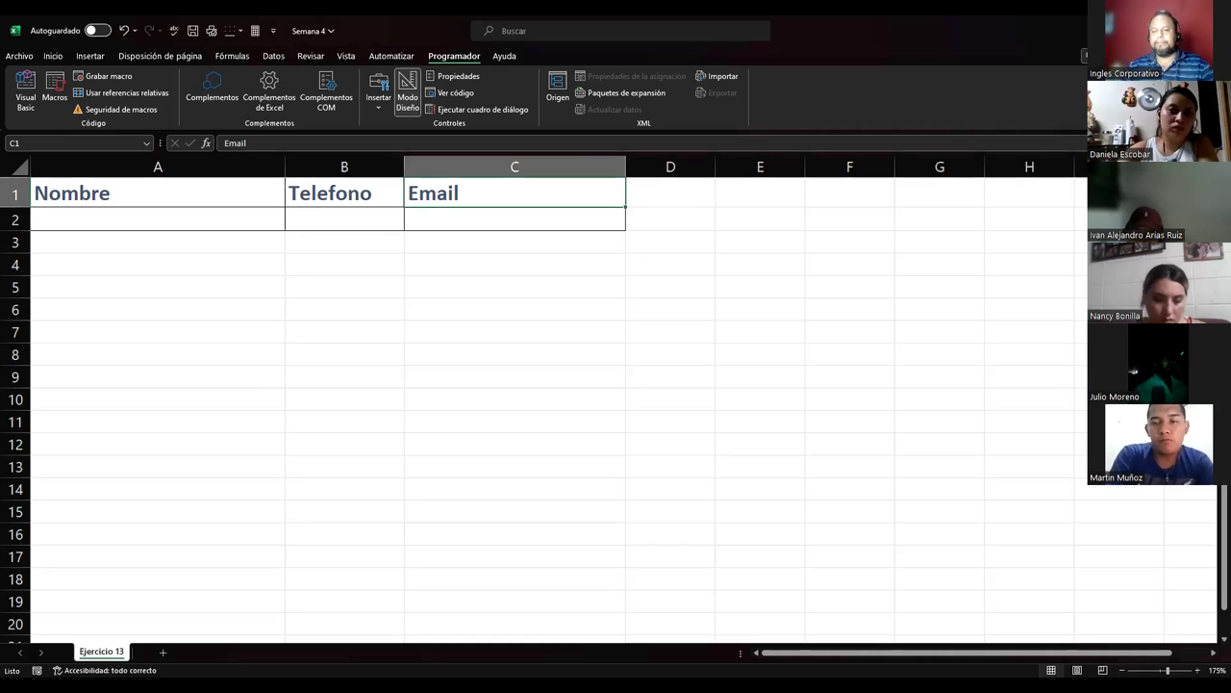
left_click(211, 267)
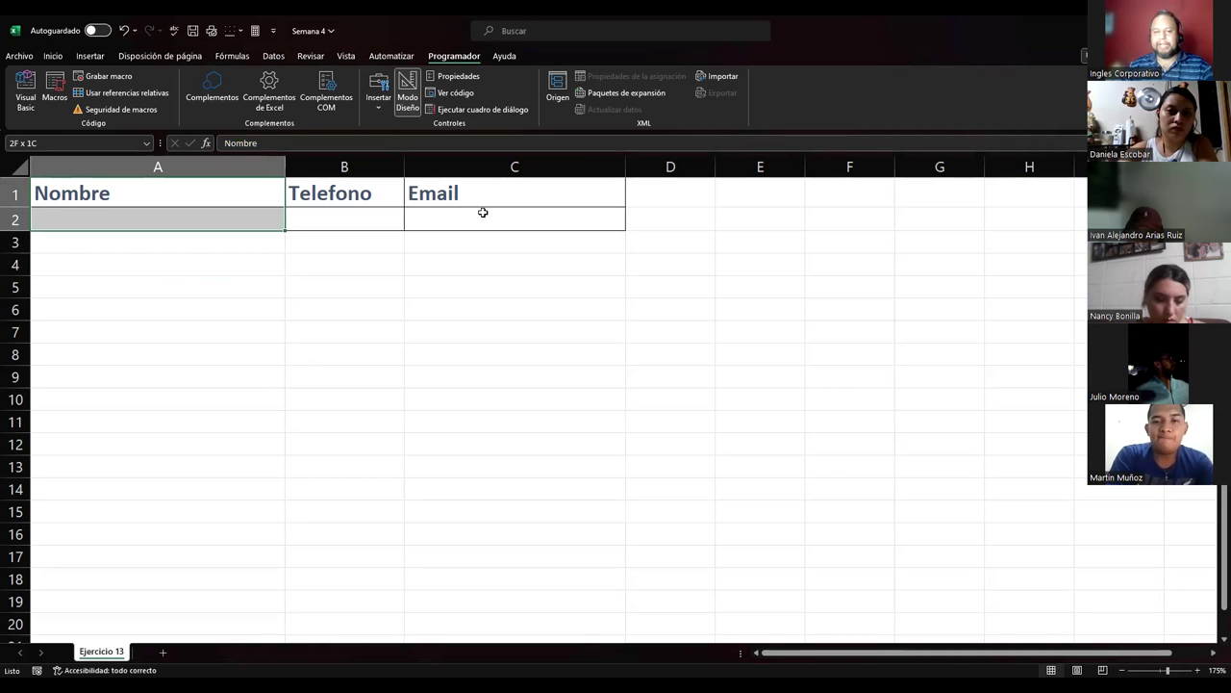
left_click_drag(483, 212, 483, 212)
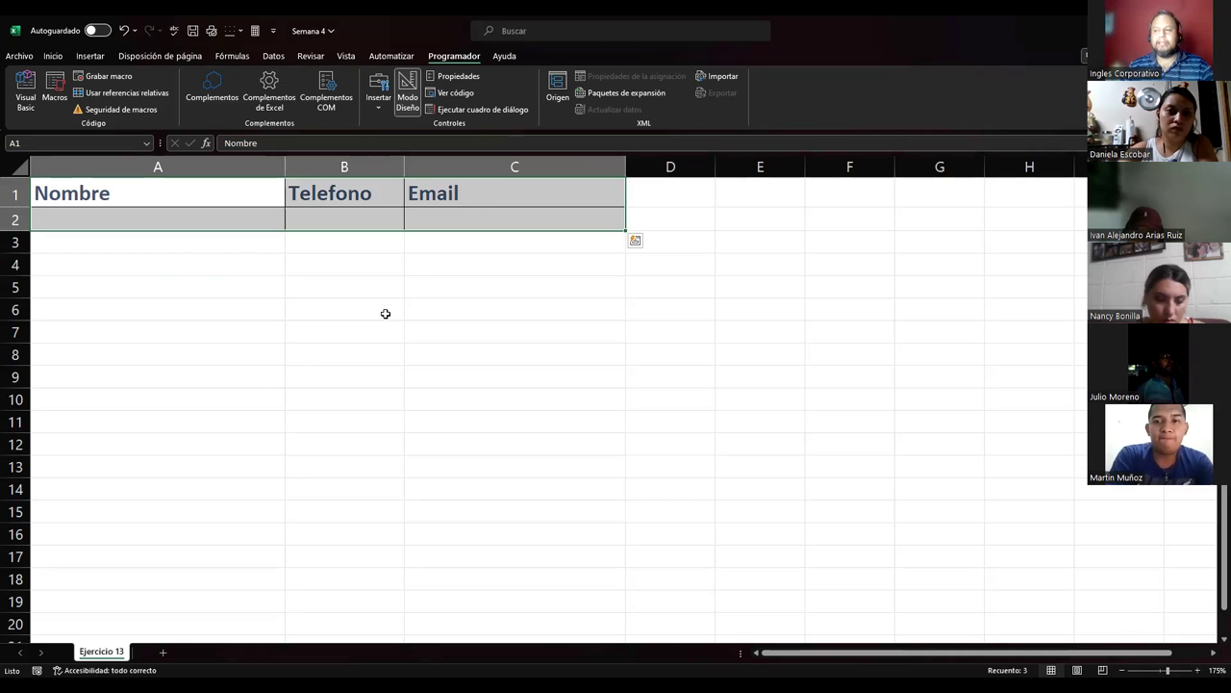
left_click(222, 262)
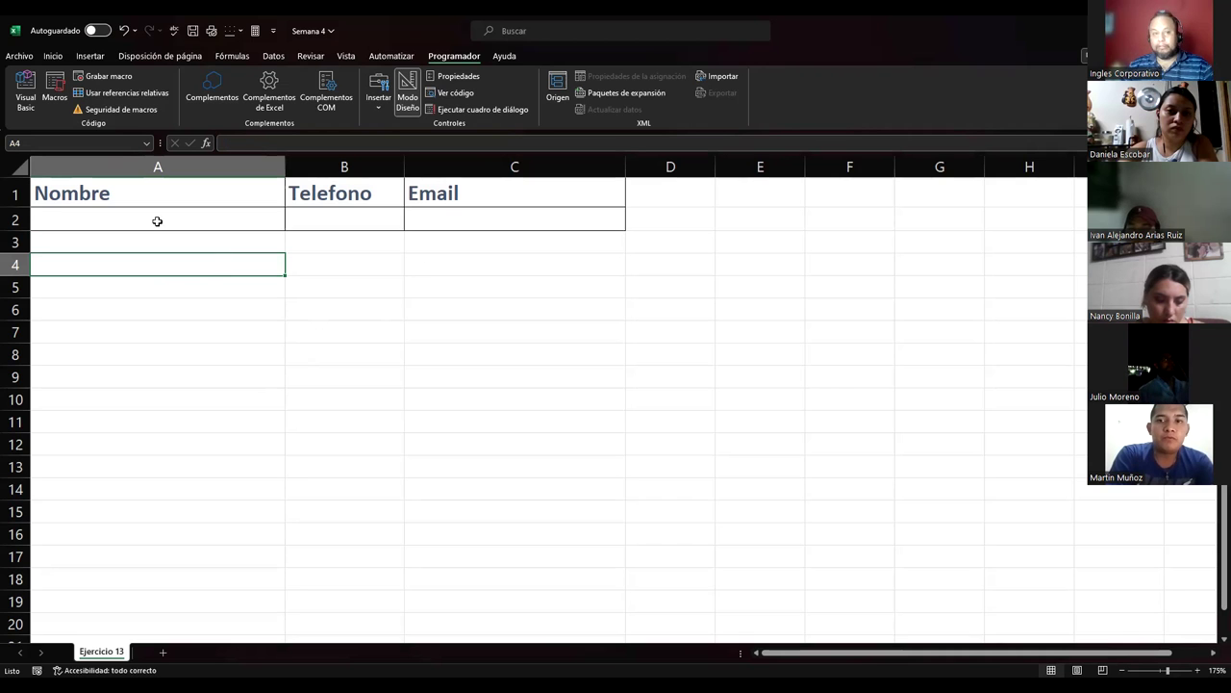
left_click(178, 223)
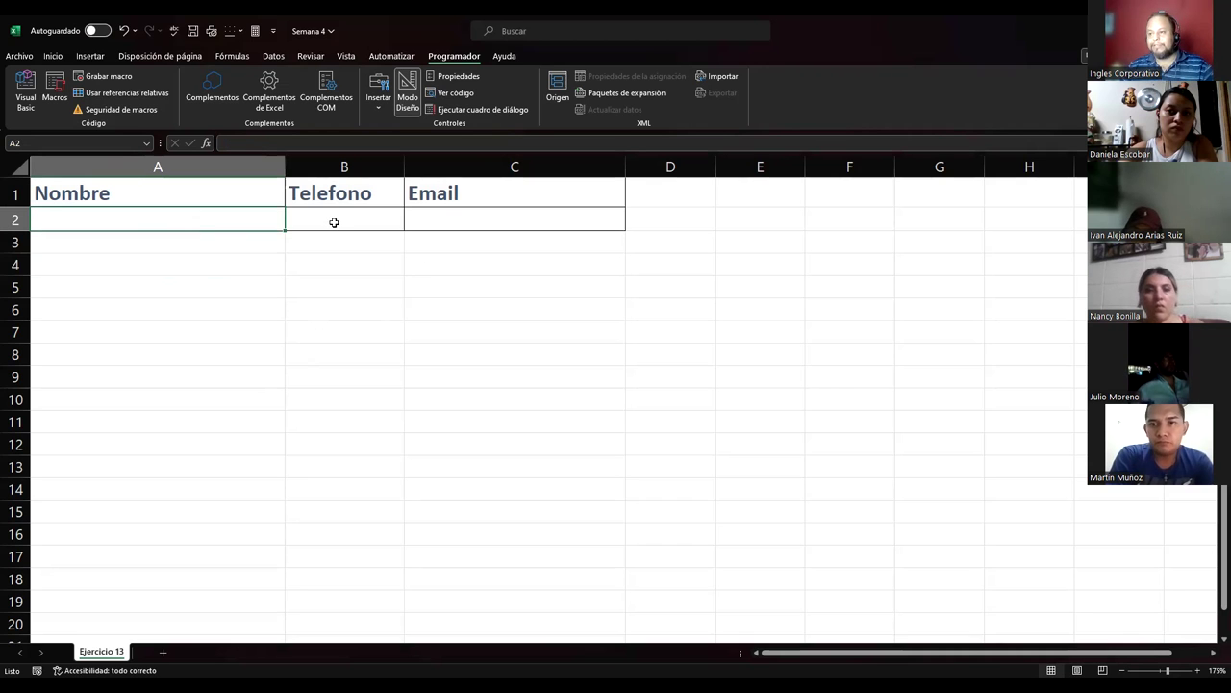
- Change the A1 header to 'Nombres', select C1 and C2, and open the VBA editor
double_click(174, 195)
type("s")
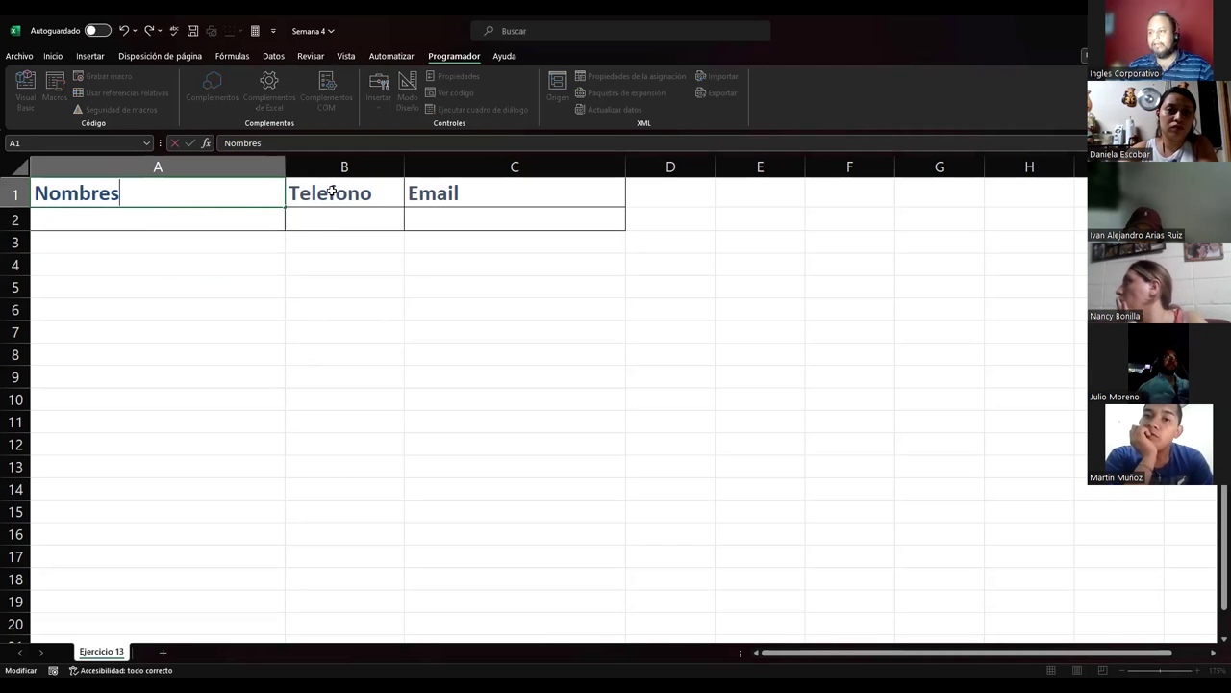
key("Tab")
left_click(477, 194)
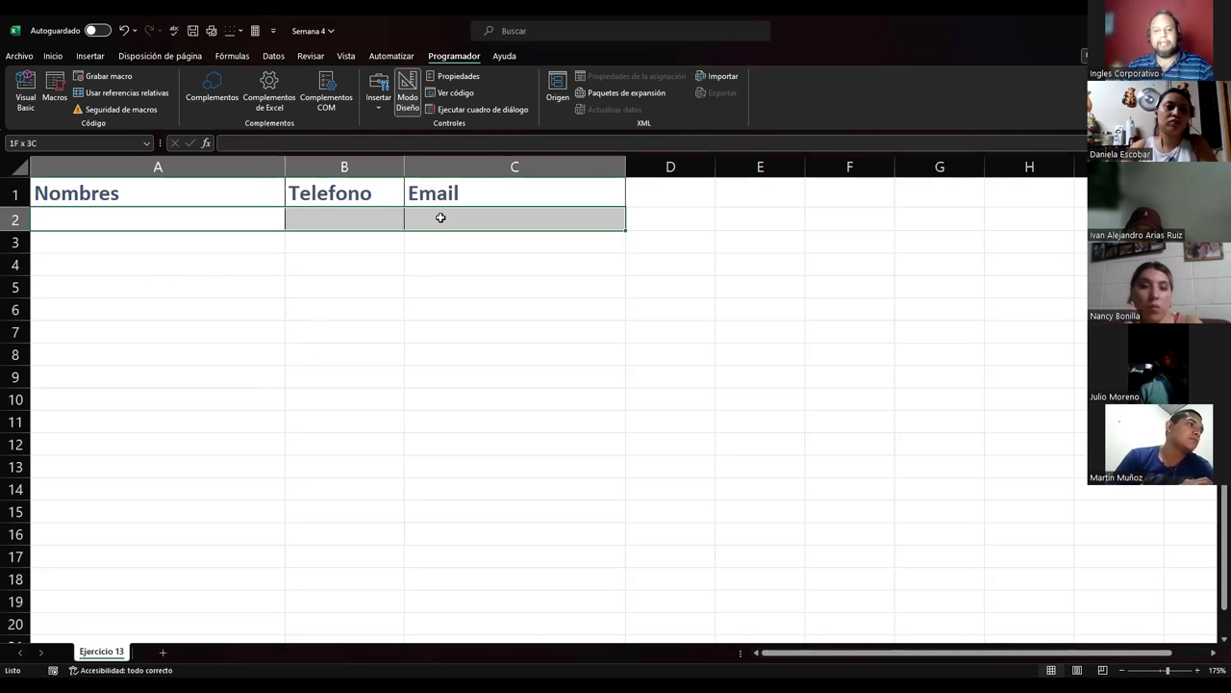
left_click(440, 218)
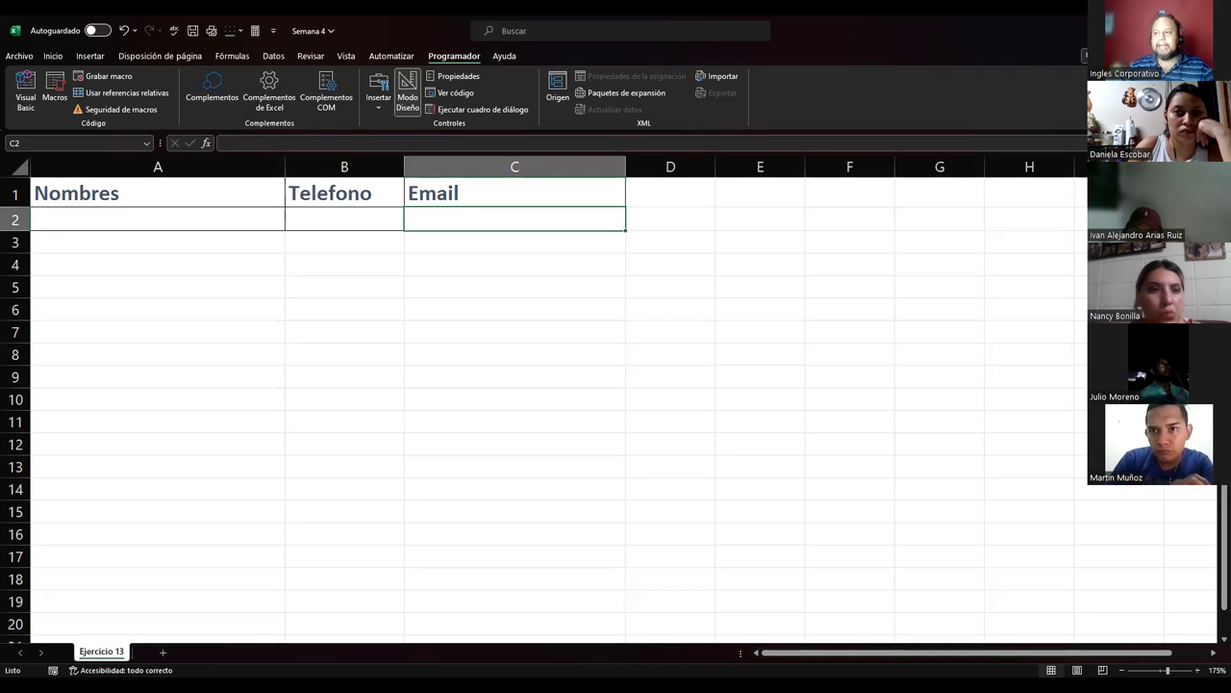
left_click(26, 76)
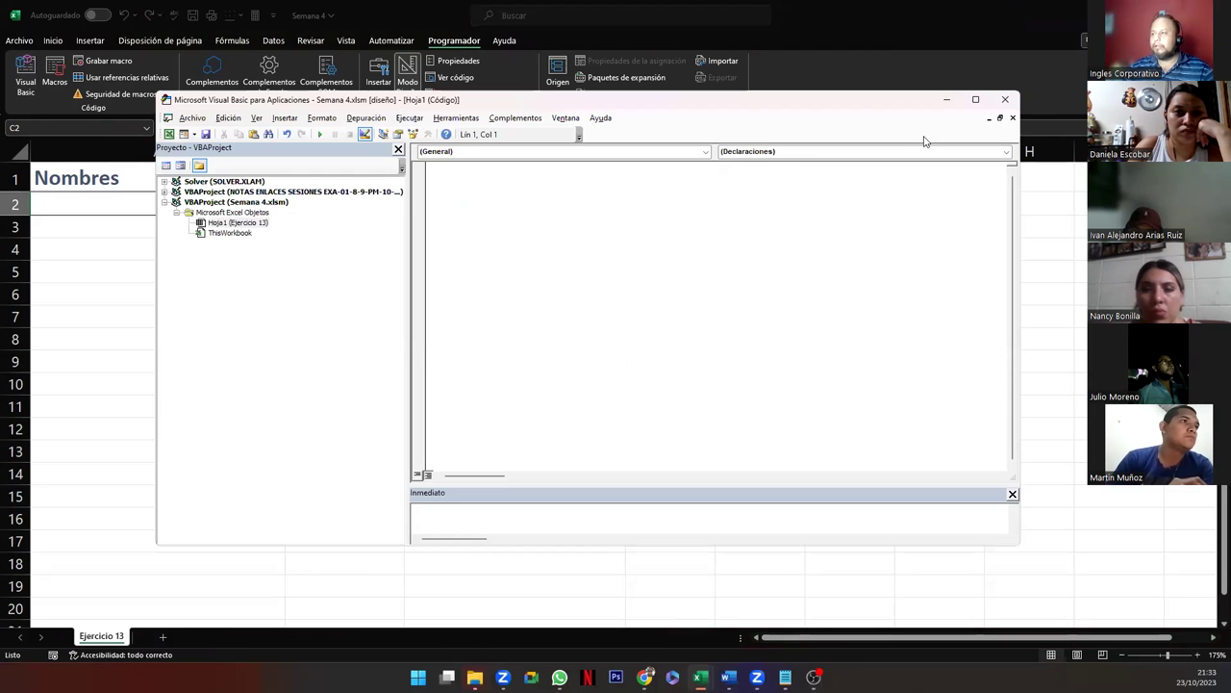
- Maximize the VBA editor and insert a new UserForm into the Semana 4.xlsm project
left_click(973, 101)
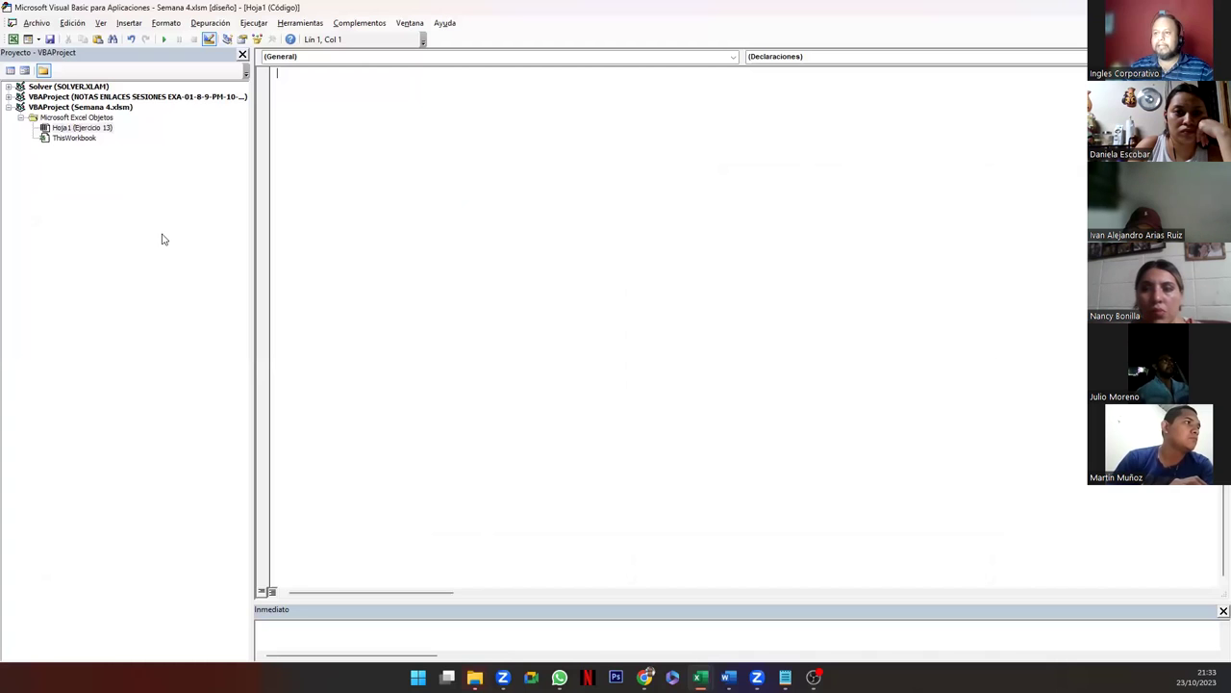
left_click(139, 214)
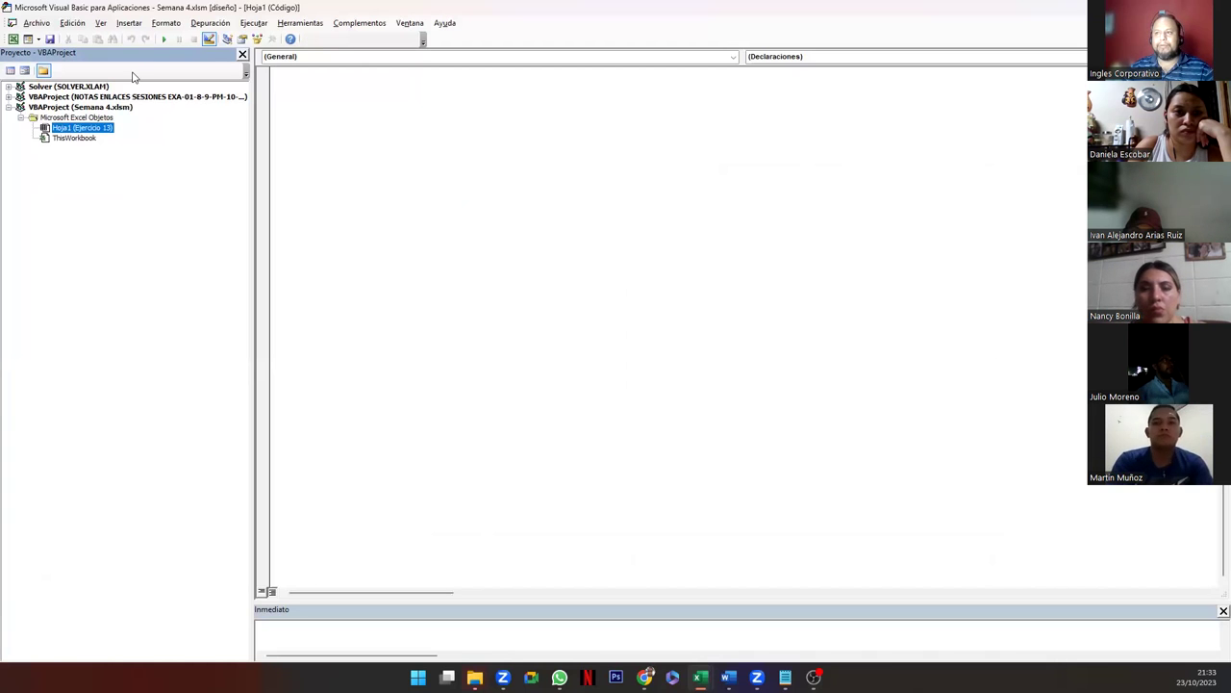
left_click(129, 25)
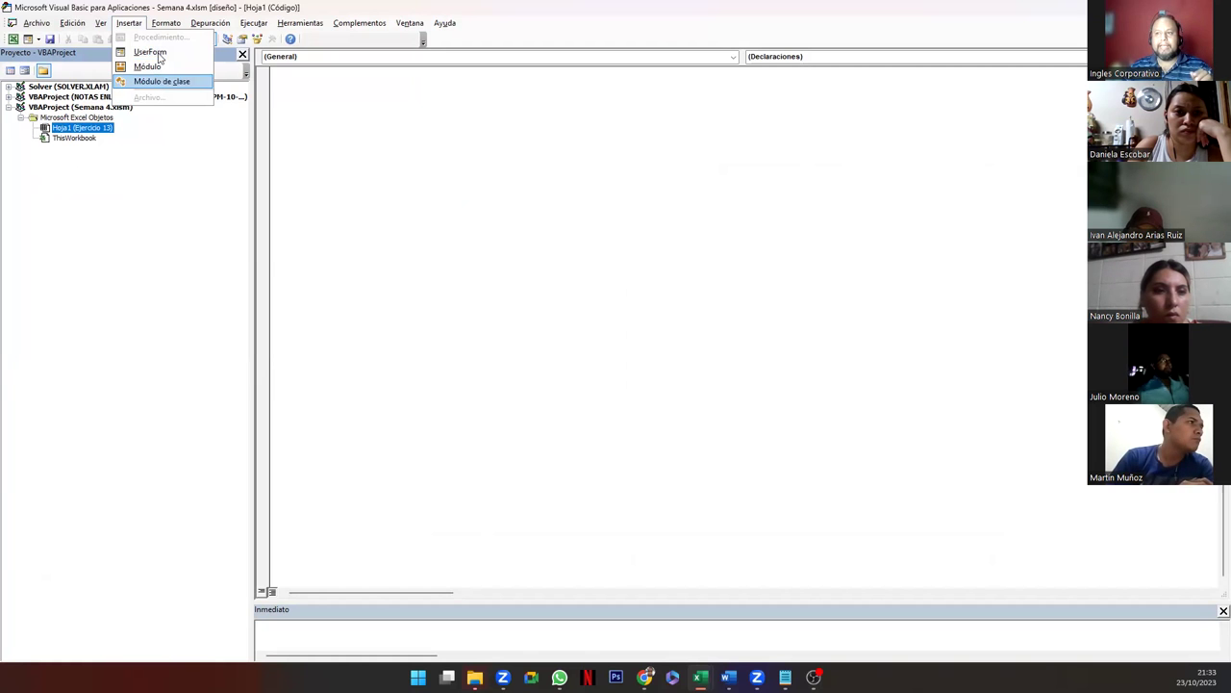
left_click(159, 54)
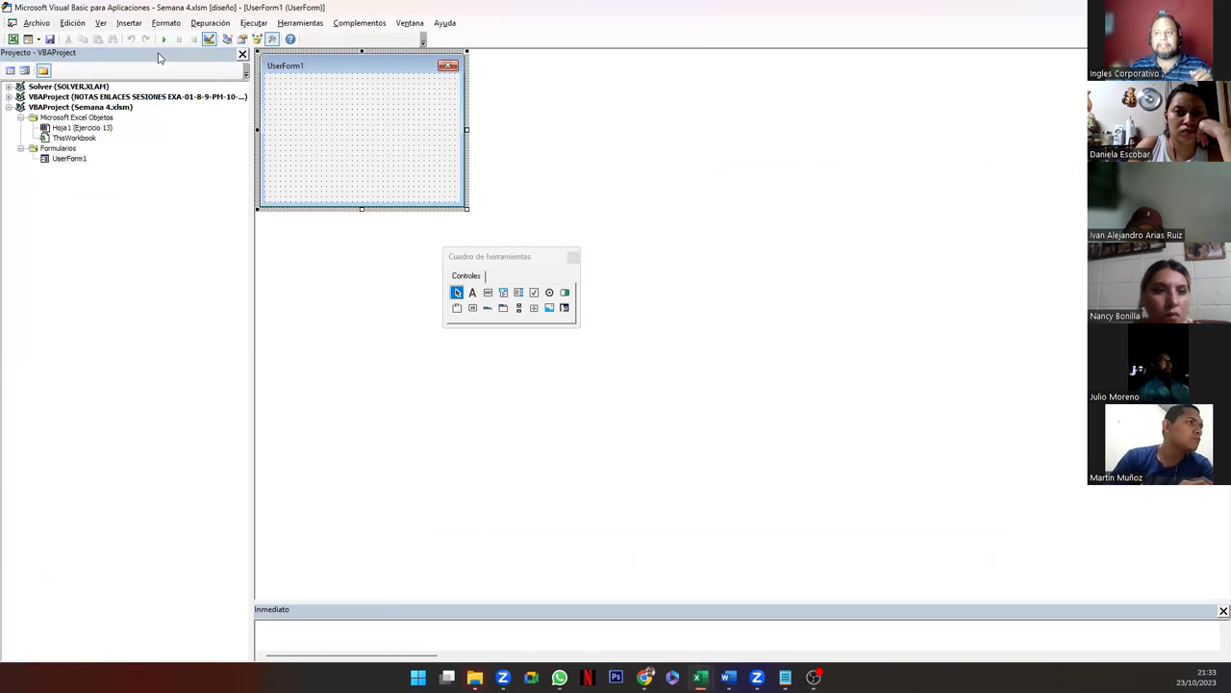
- Show UserForm1's Properties pane with F4 and make the pane taller
left_click(73, 160)
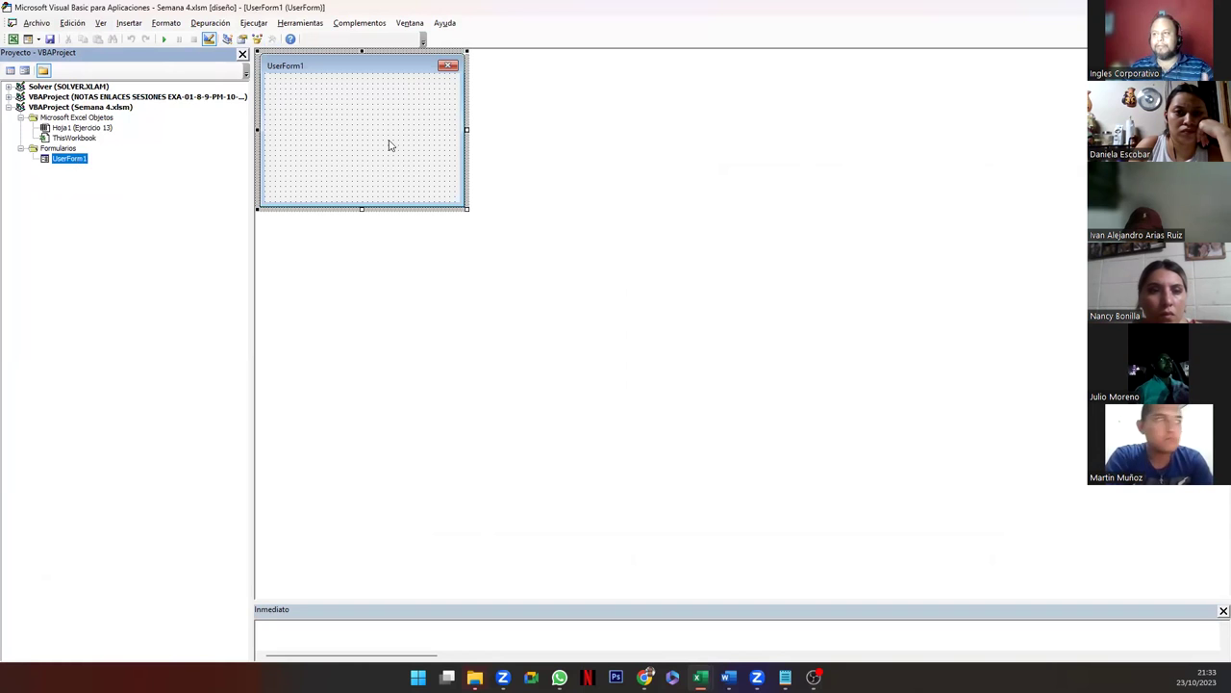
left_click(391, 195)
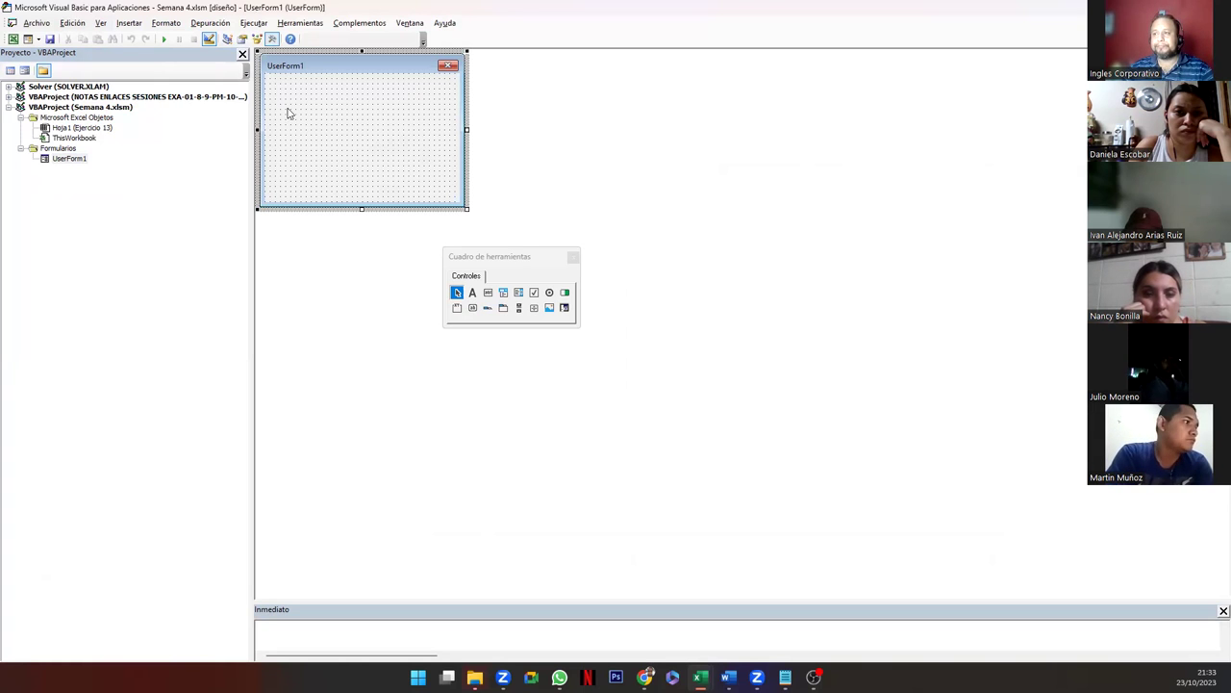
left_click(189, 232)
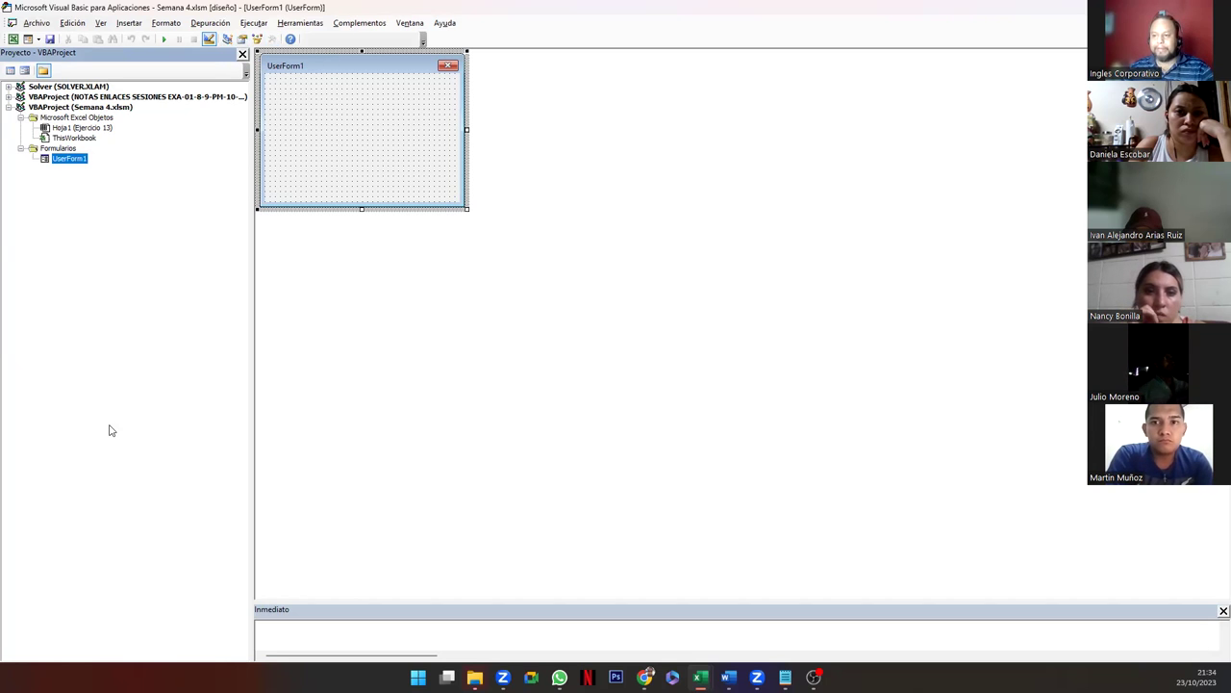
key("F4")
left_click_drag(110, 411, 120, 265)
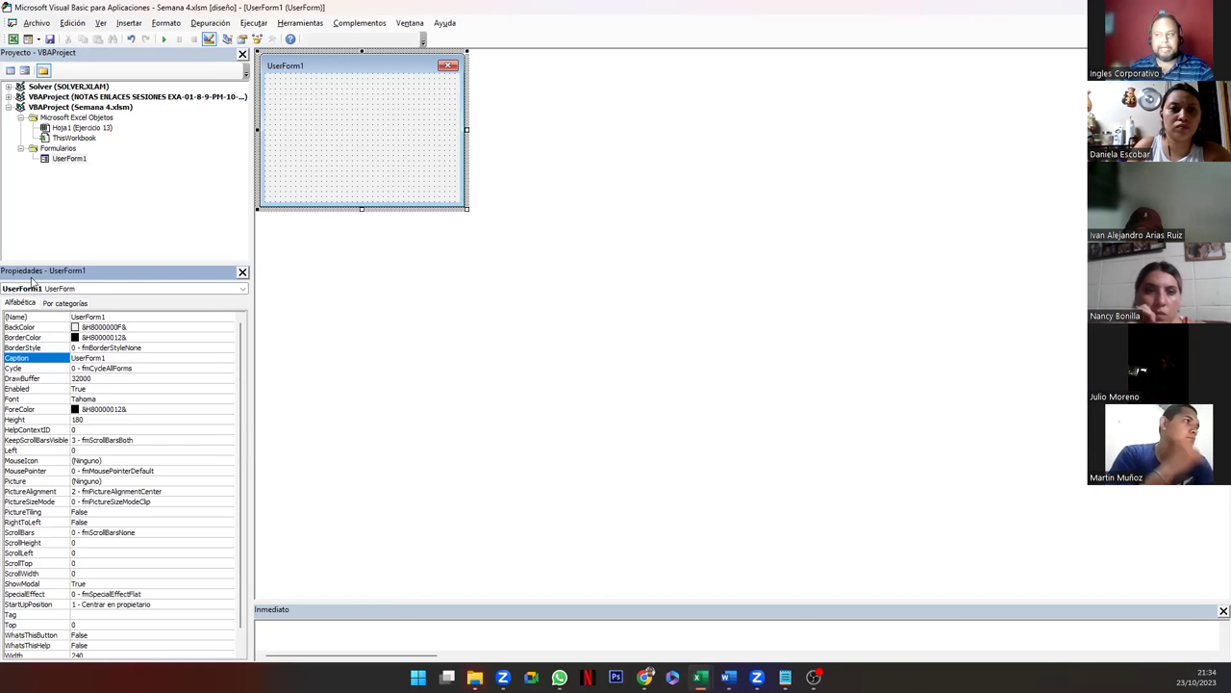
- Move the controls toolbox aside and resize UserForm1 to Height 317.25, Width about 403.75
left_click(440, 285)
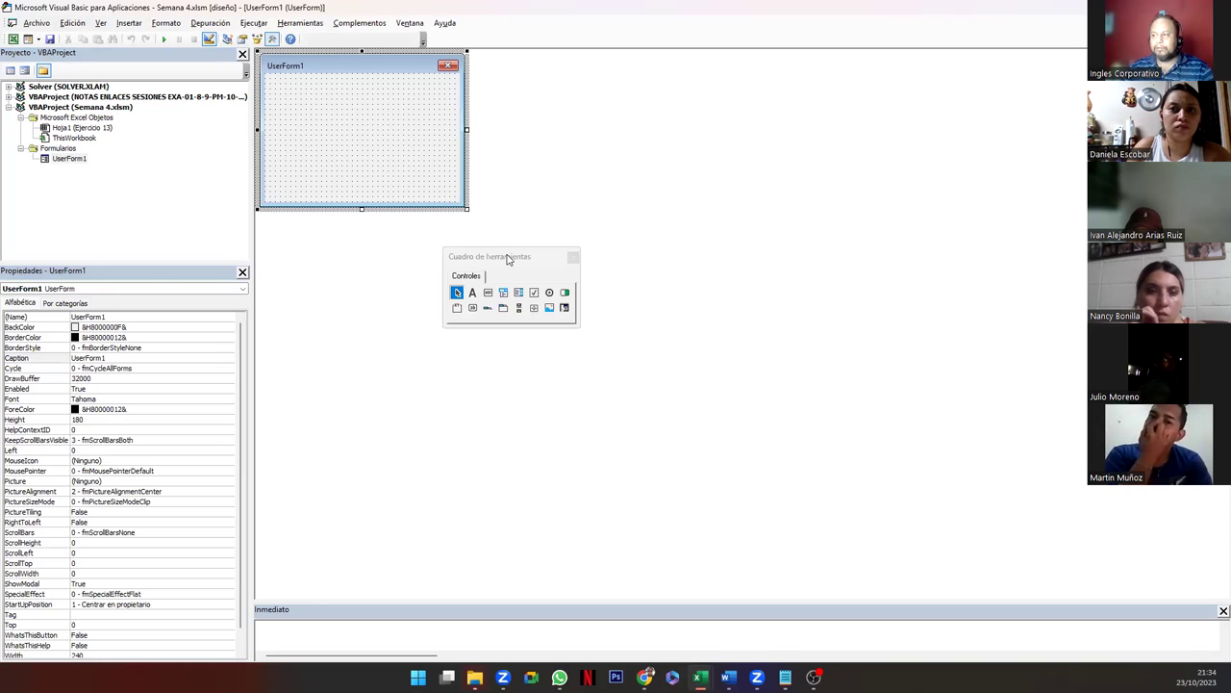
left_click(508, 257)
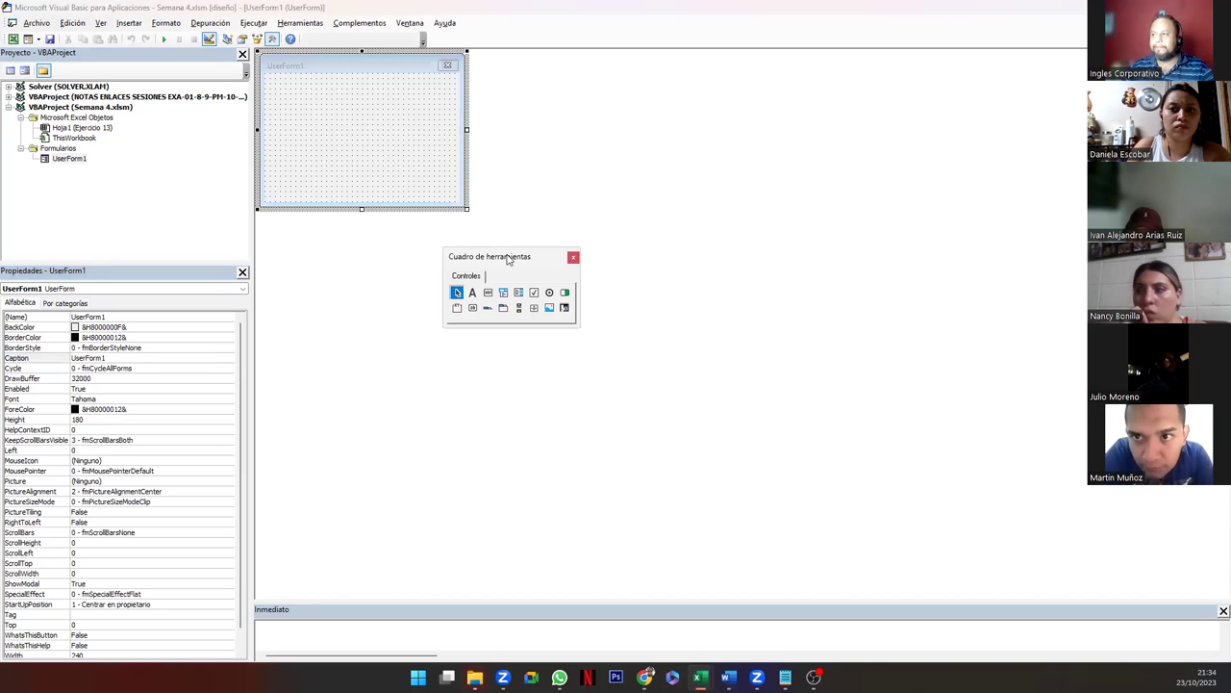
left_click_drag(508, 257, 637, 38)
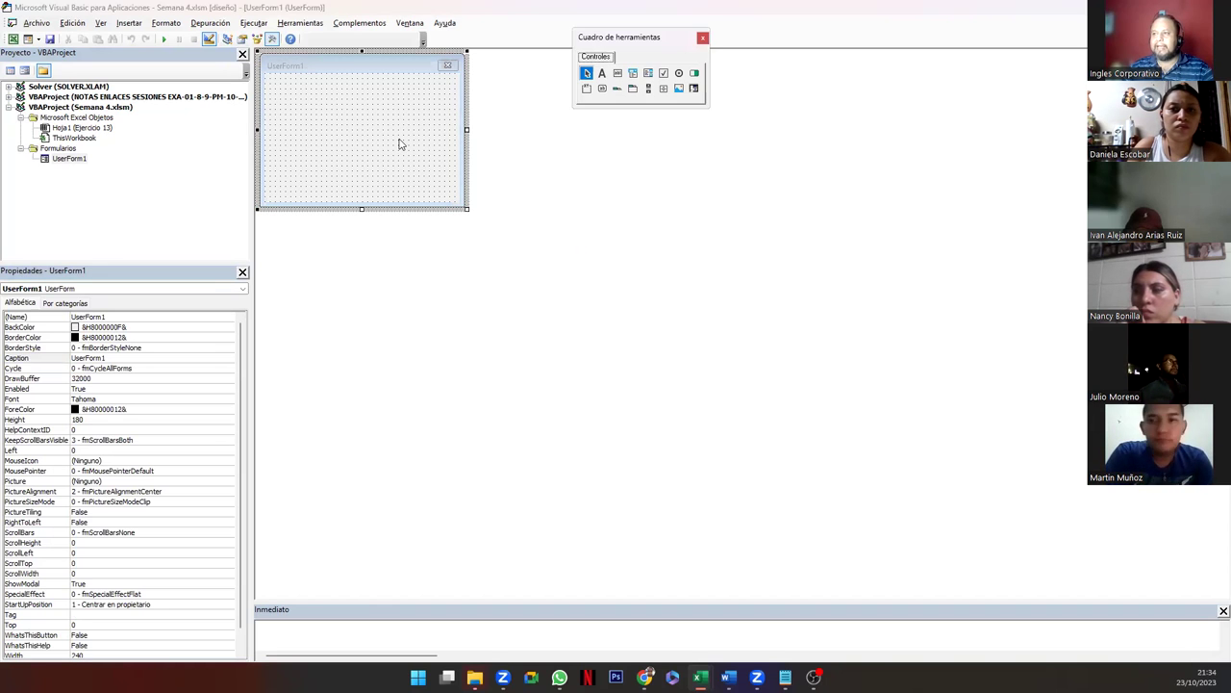
left_click(401, 143)
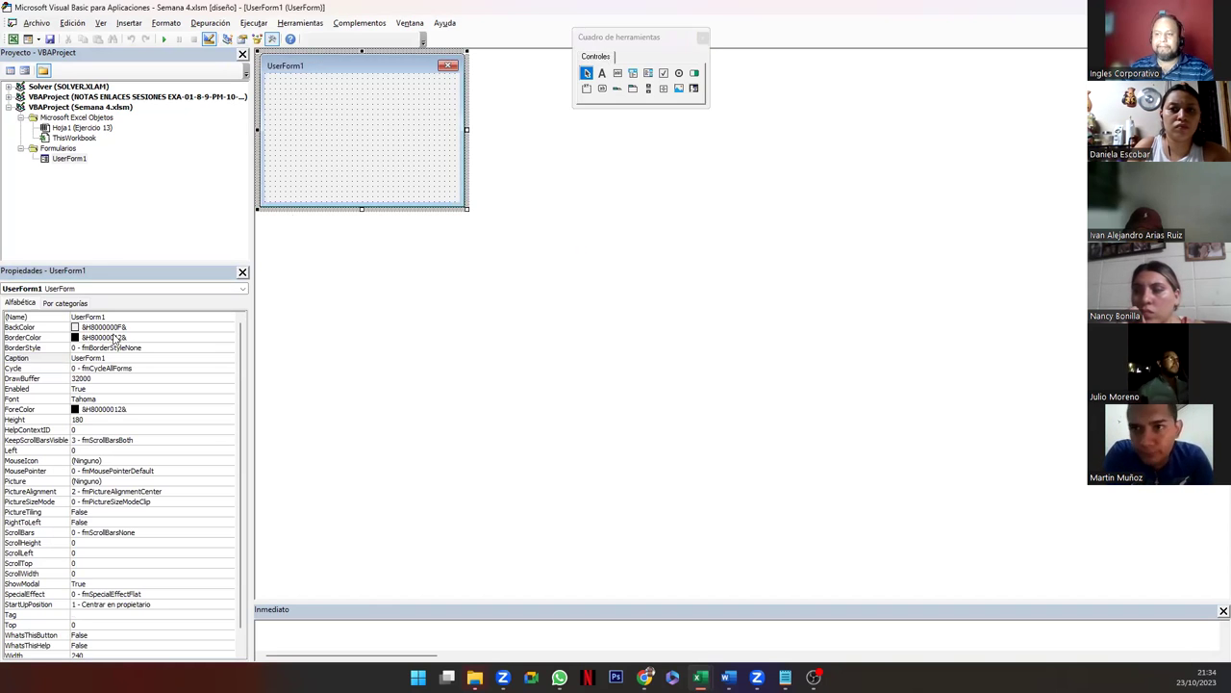
left_click(95, 277)
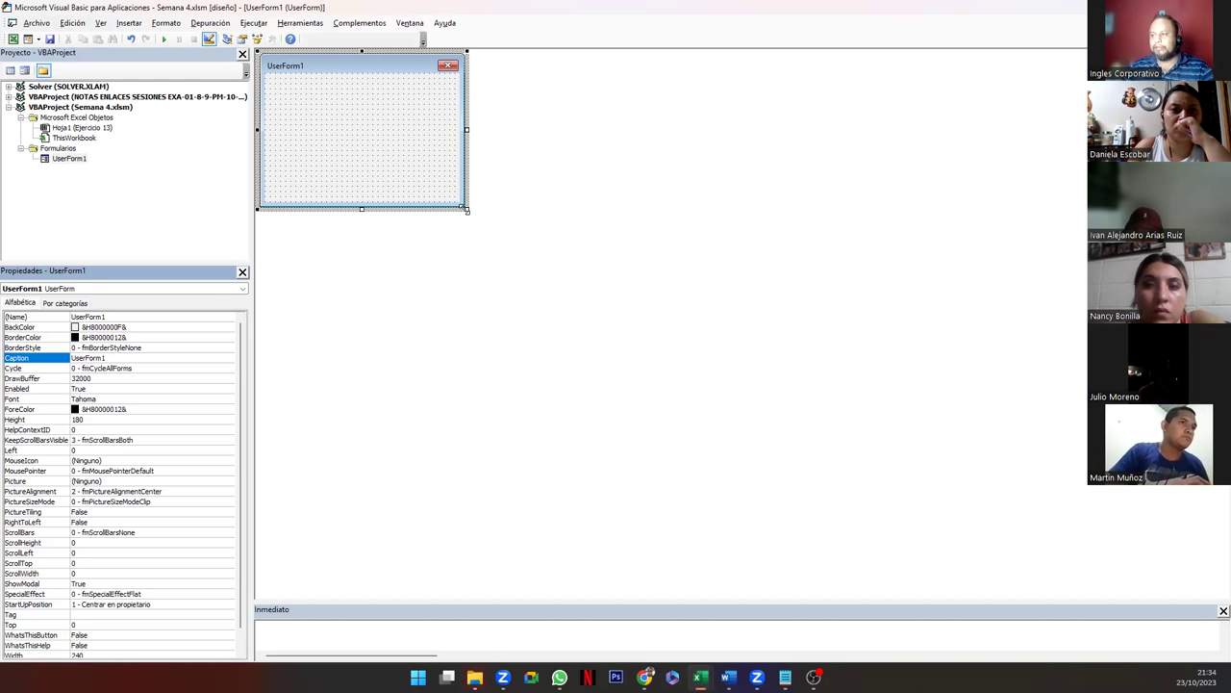
left_click_drag(464, 208, 608, 325)
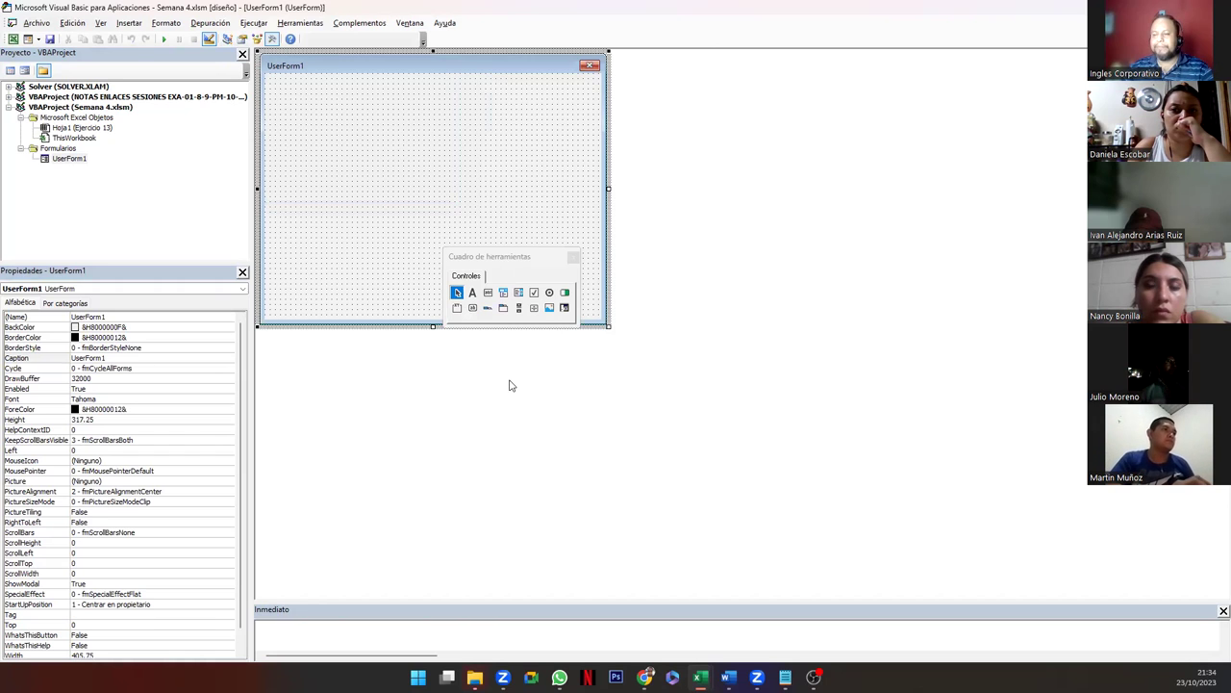
left_click_drag(500, 255, 507, 380)
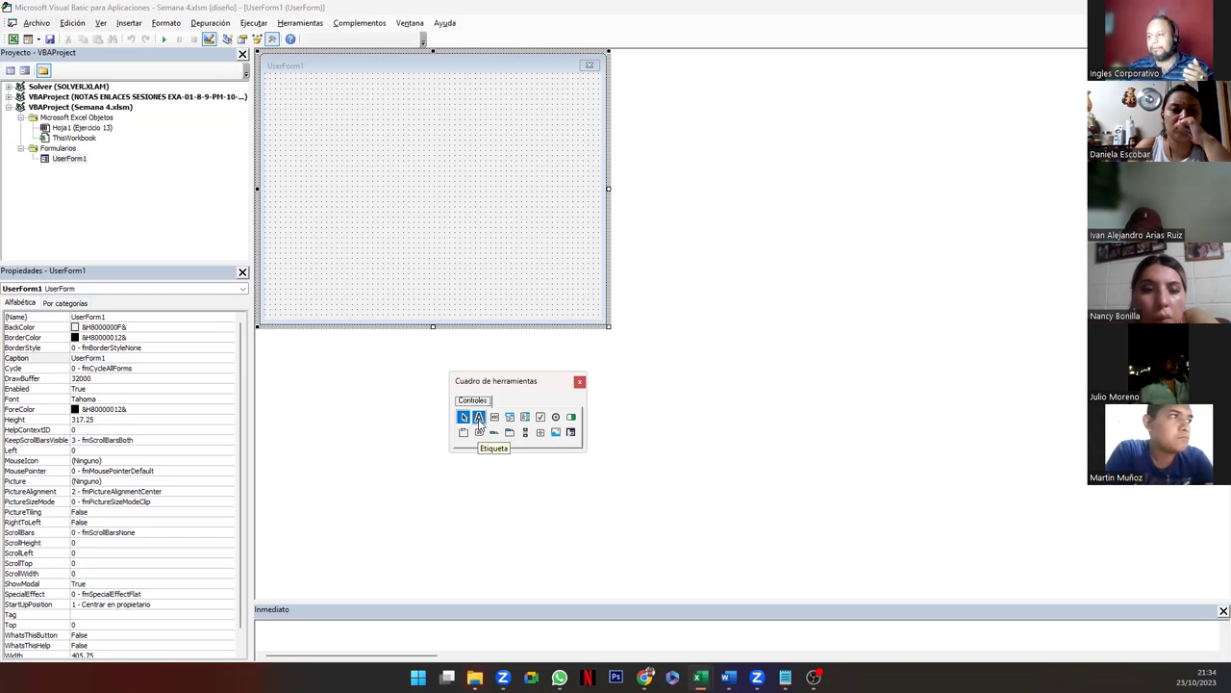
- Draw a trial label and delete it, then move the controls toolbox beside the form
left_click(479, 417)
left_click_drag(355, 169, 467, 218)
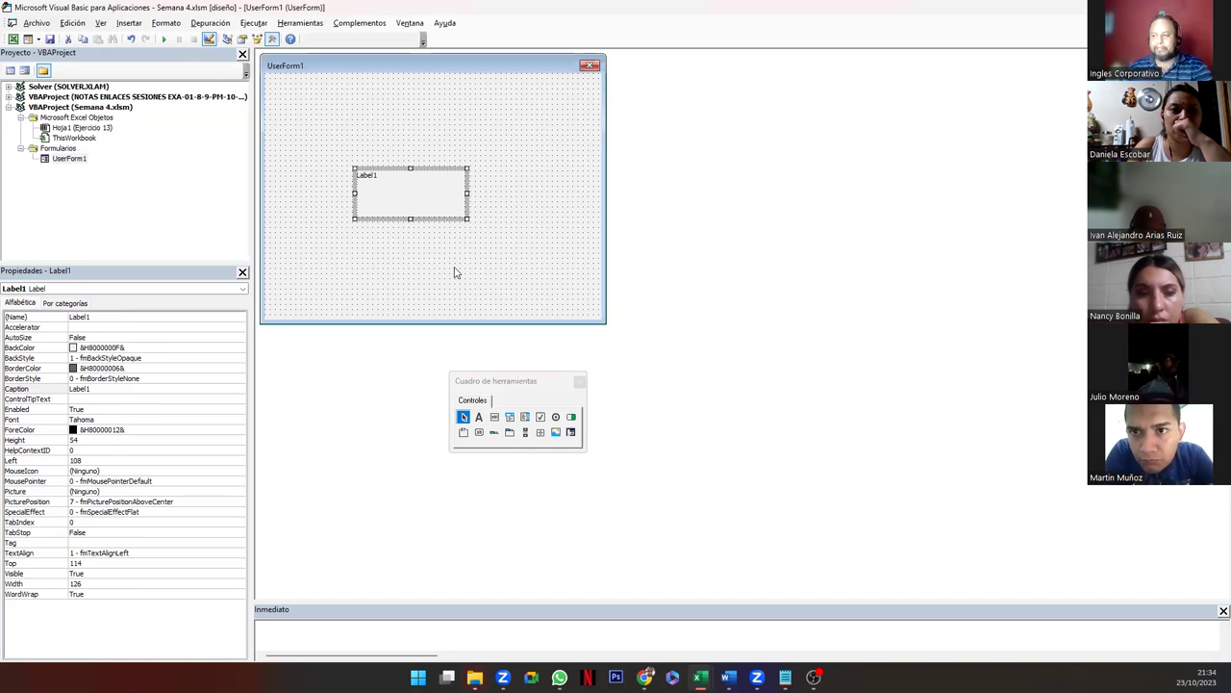
key("Delete")
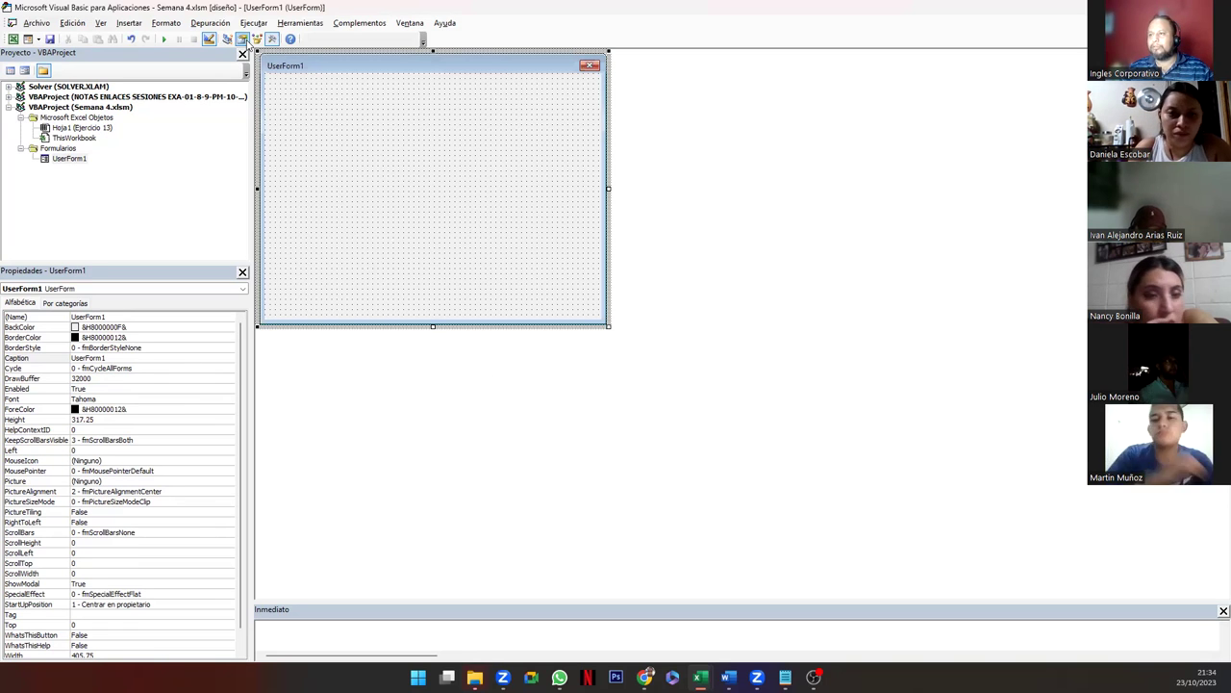
left_click(209, 44)
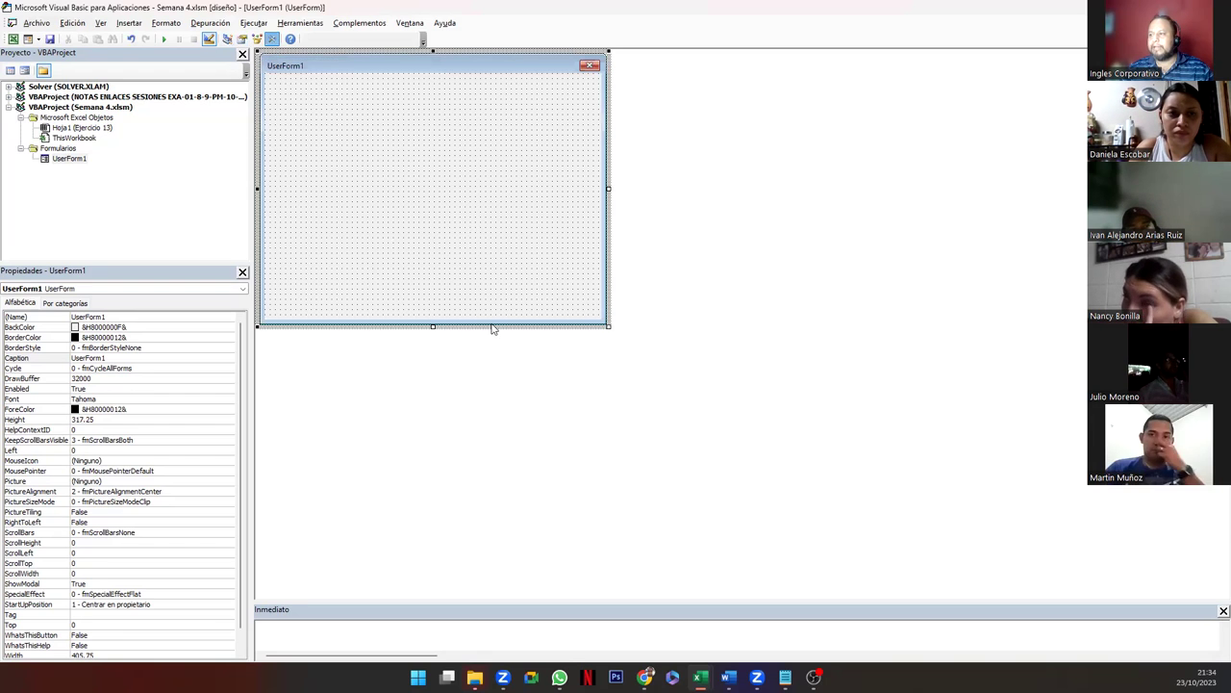
left_click(363, 232)
left_click_drag(489, 257, 738, 187)
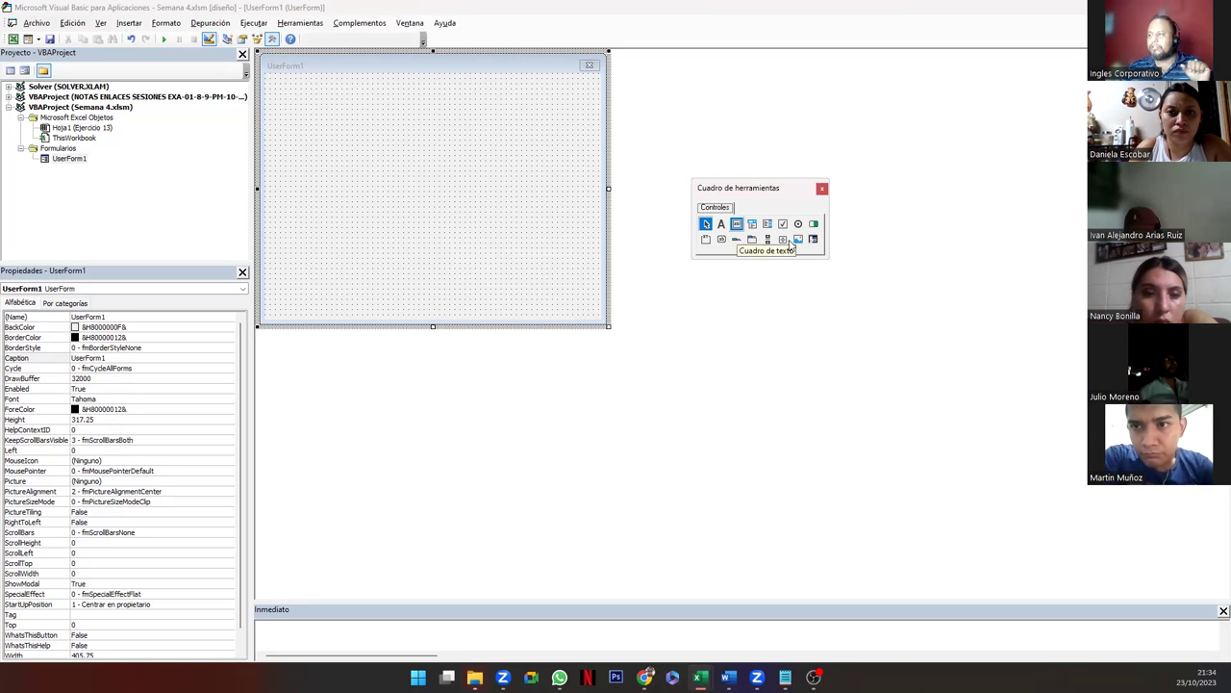
- Stack Label1, Label2 and a copied third label down the form's left side
left_click(721, 223)
left_click(325, 145)
left_click_drag(329, 136, 338, 129)
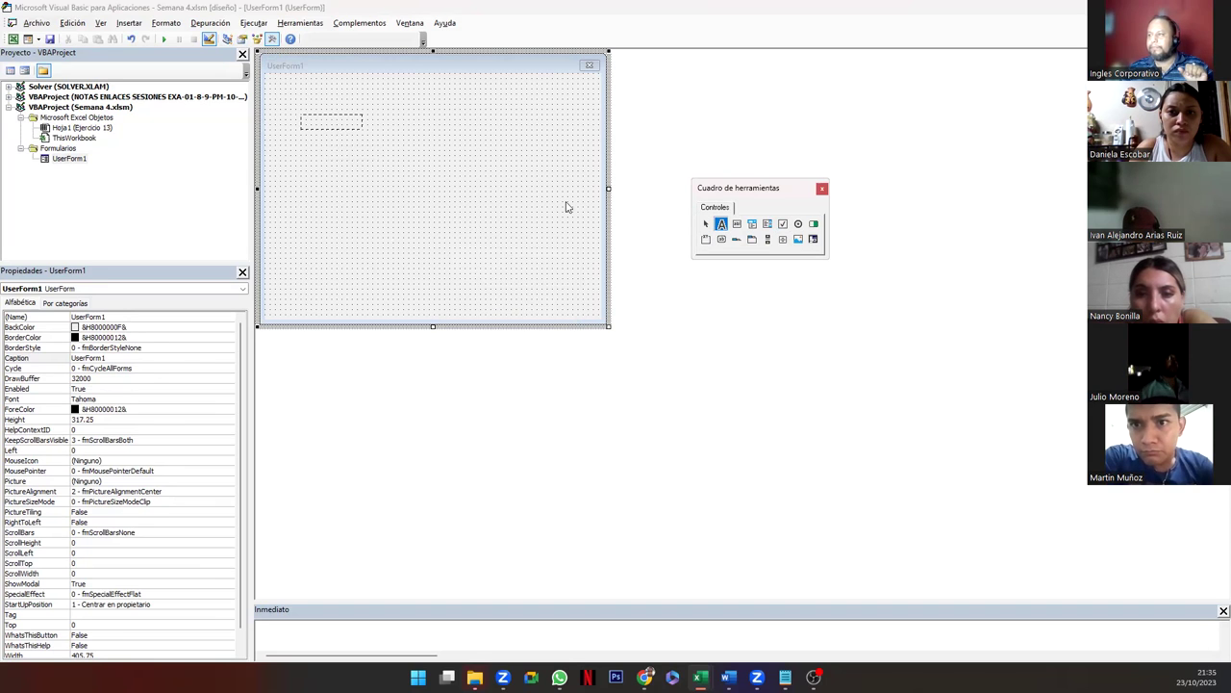
mouse_move(663, 213)
left_mouse_down()
mouse_move(332, 151)
mouse_move(413, 200)
left_mouse_up()
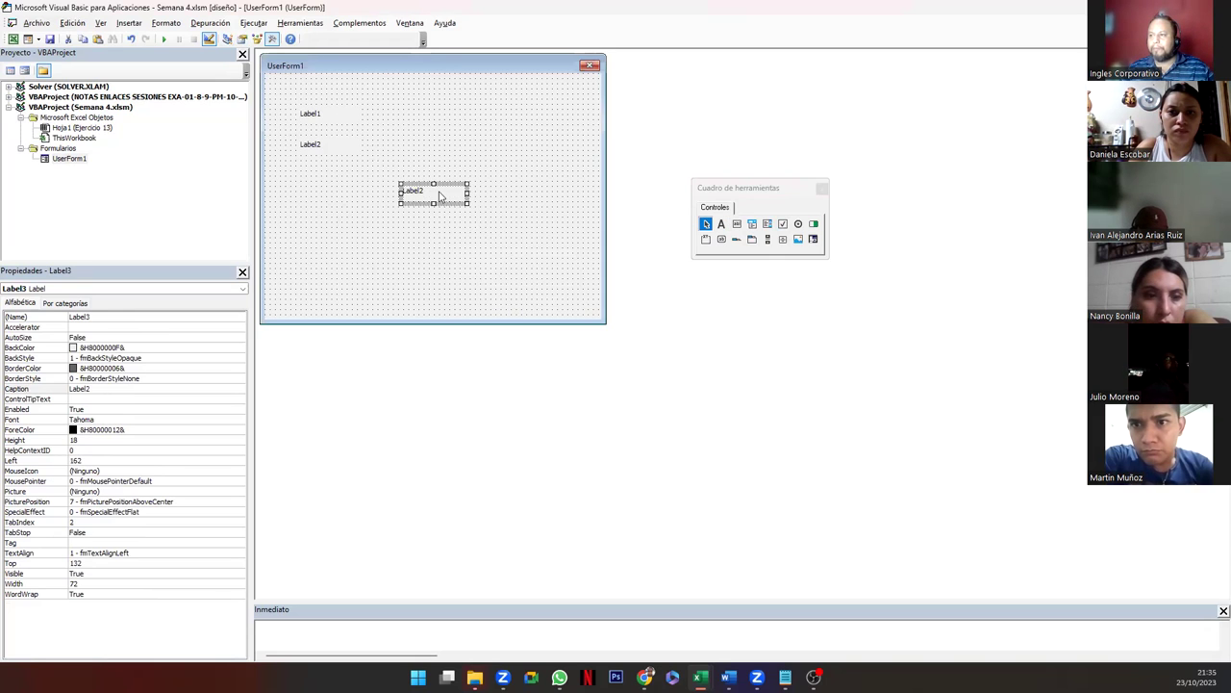
left_click_drag(337, 176, 356, 179)
left_click(358, 231)
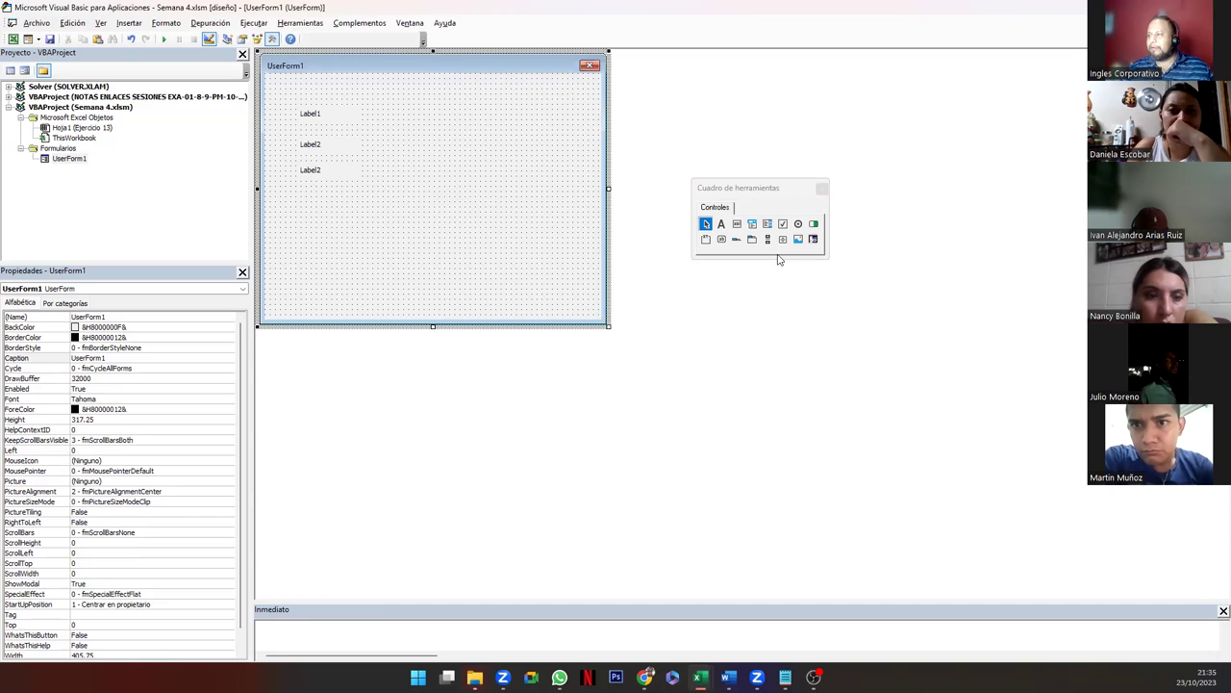
- Draw three text boxes beside the labels, deleting a misplaced command button
left_click_drag(737, 224, 413, 122)
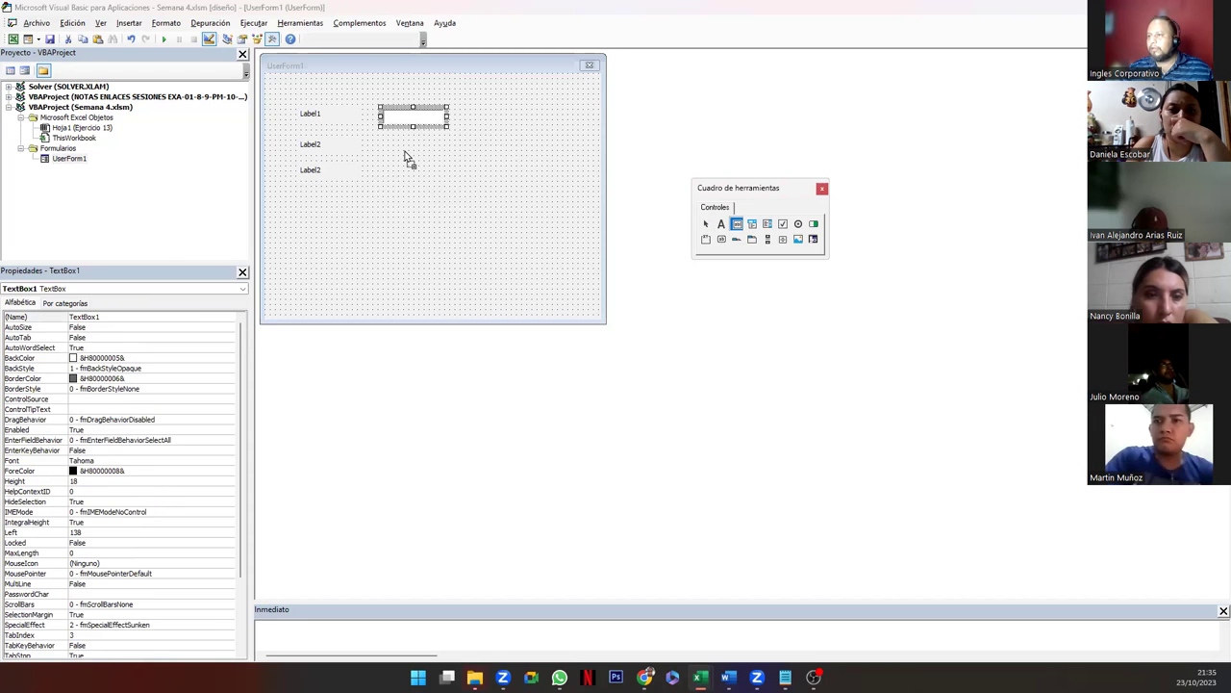
mouse_move(405, 156)
left_mouse_down()
mouse_move(415, 147)
mouse_move(420, 195)
left_mouse_up()
left_click(420, 282)
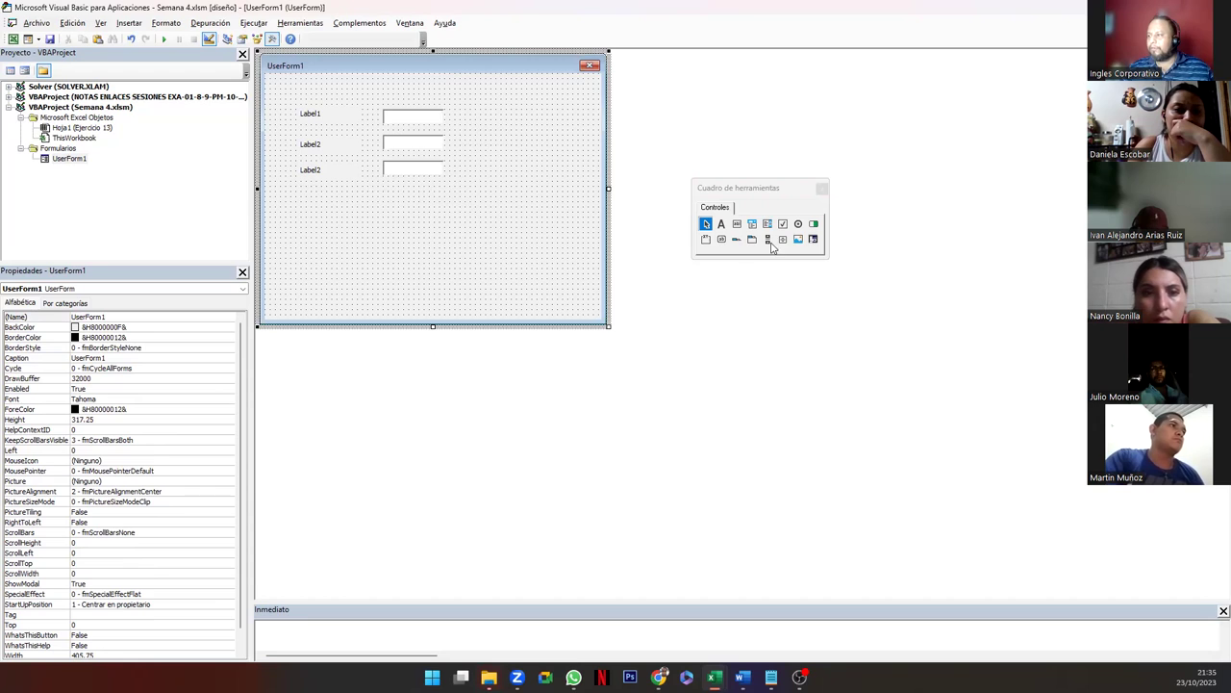
left_click_drag(722, 238, 341, 248)
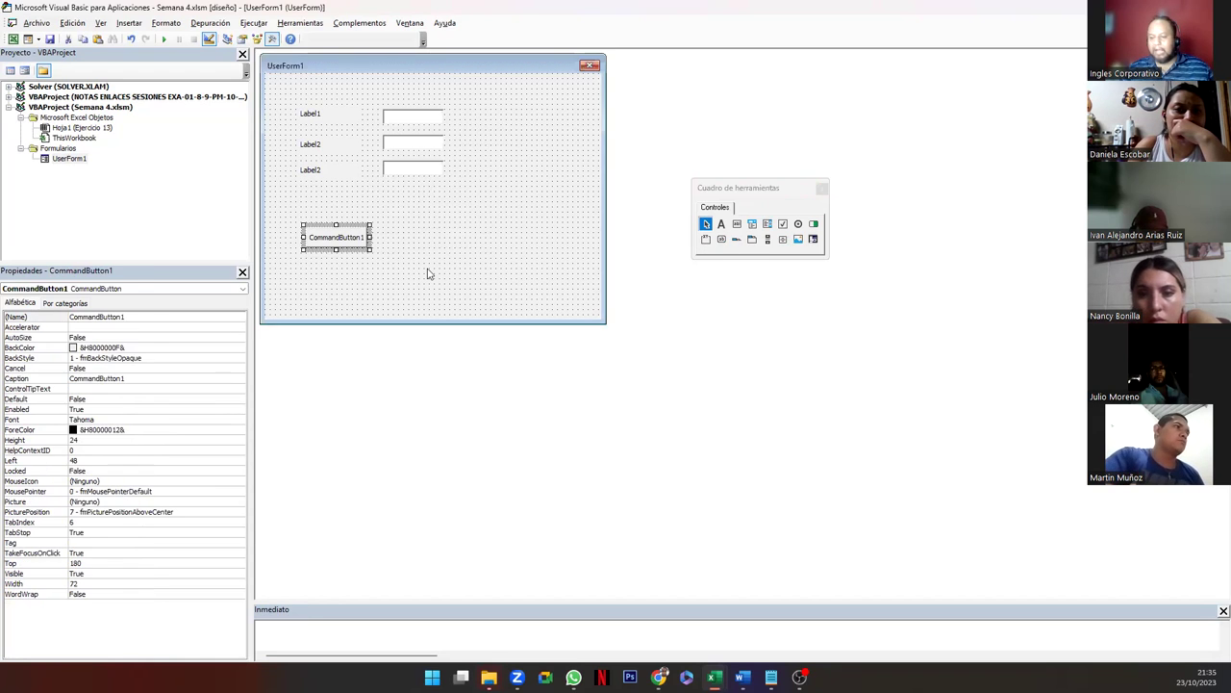
key("Delete")
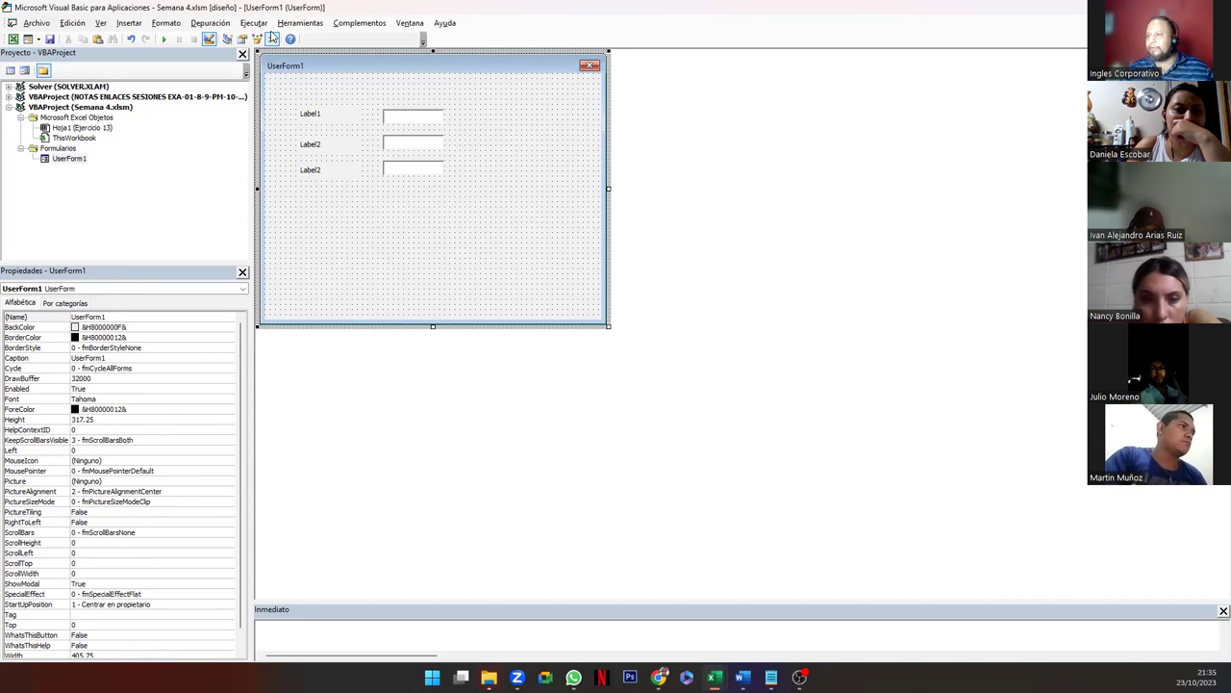
- Reopen the toolbox and draw two large CommandButton1 buttons beneath the text boxes
left_click(273, 39)
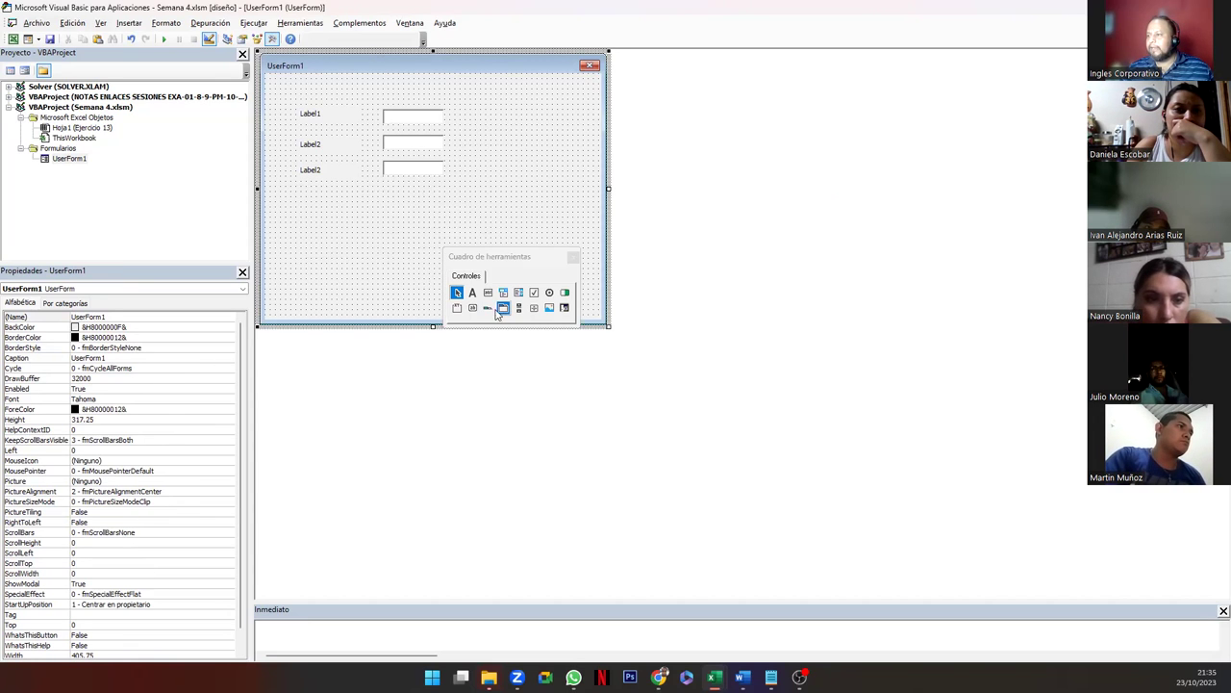
left_click_drag(492, 261, 782, 241)
left_click(765, 287)
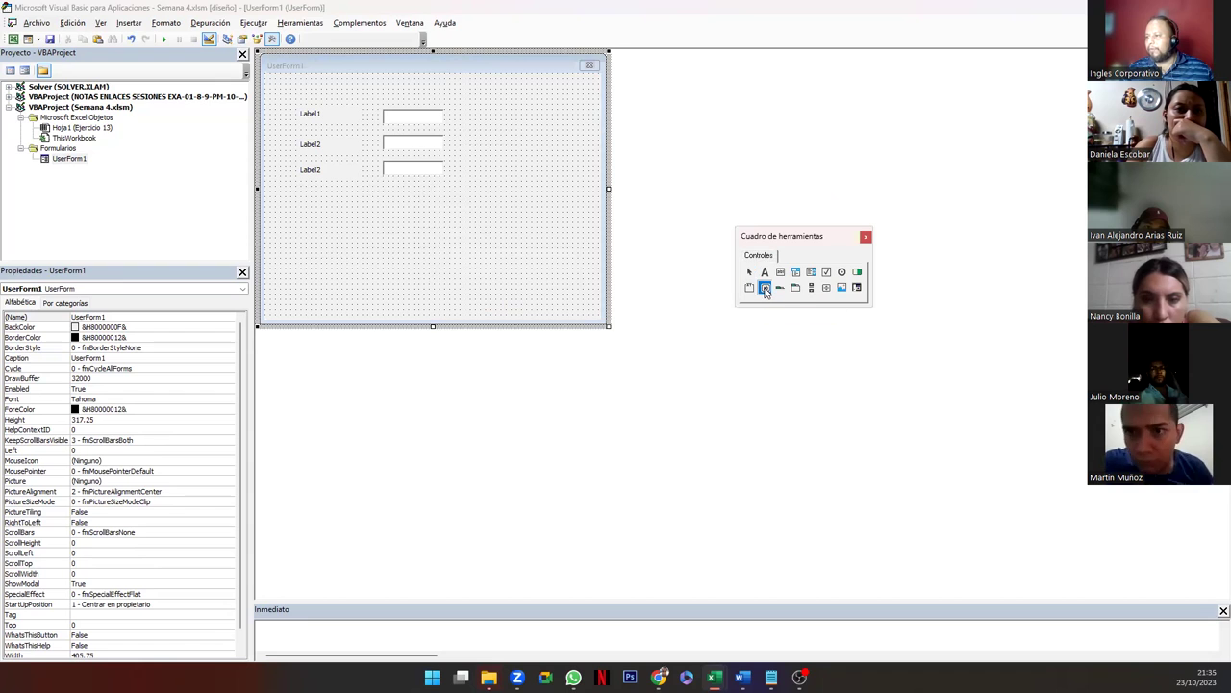
mouse_move(311, 222)
left_mouse_down()
mouse_move(401, 281)
mouse_move(444, 199)
left_mouse_up()
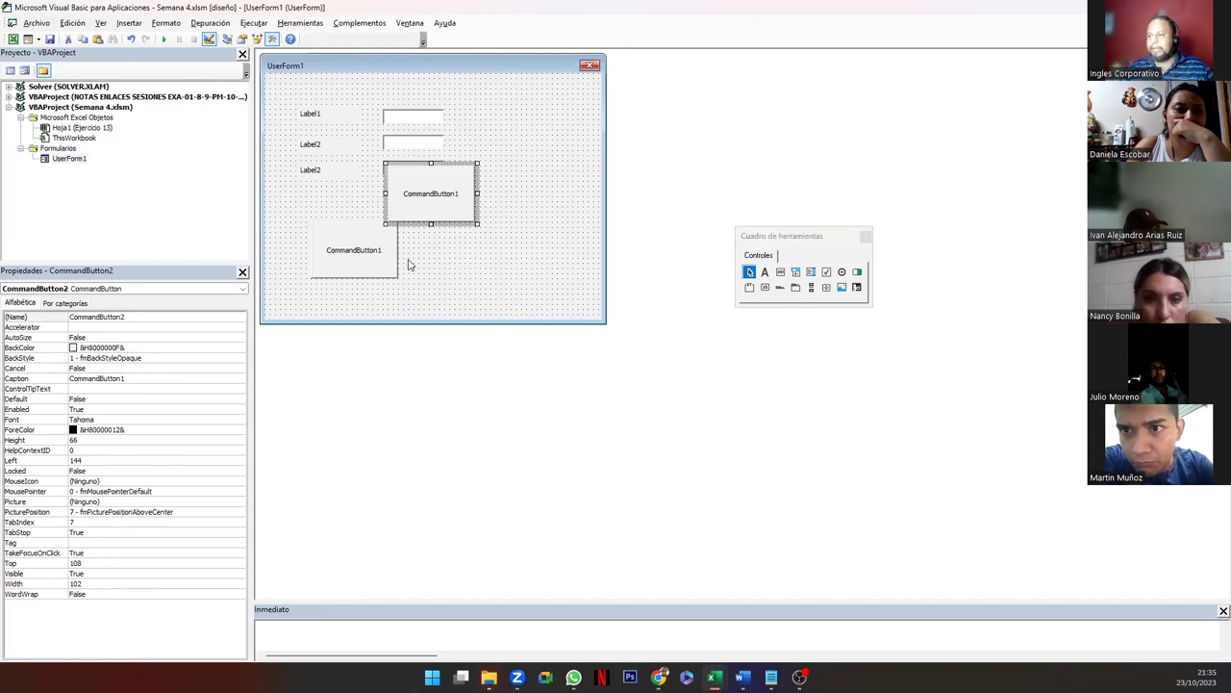
left_click_drag(498, 258, 499, 256)
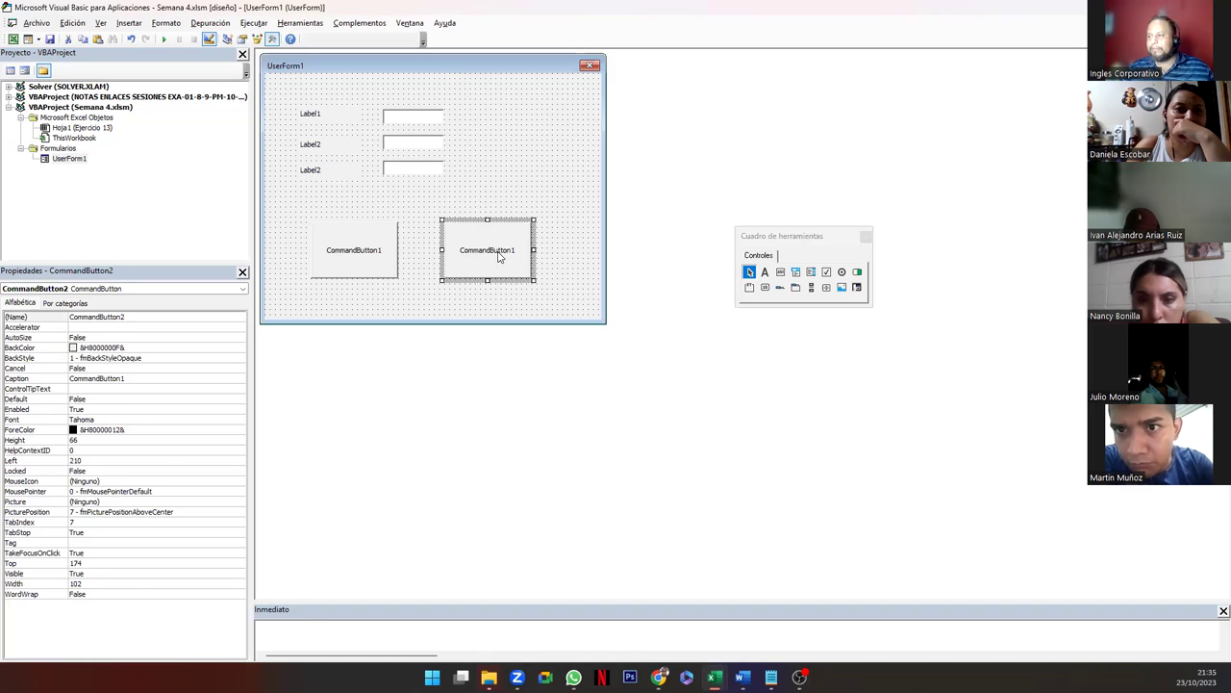
left_click(566, 312)
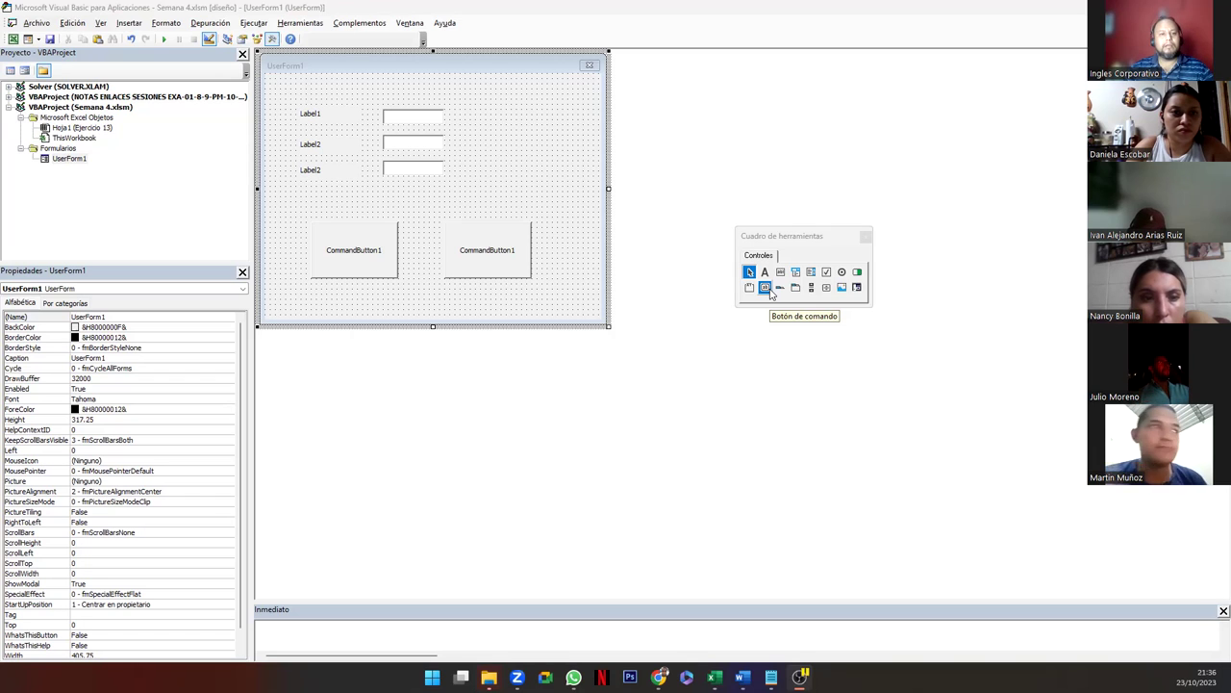
left_click(807, 241)
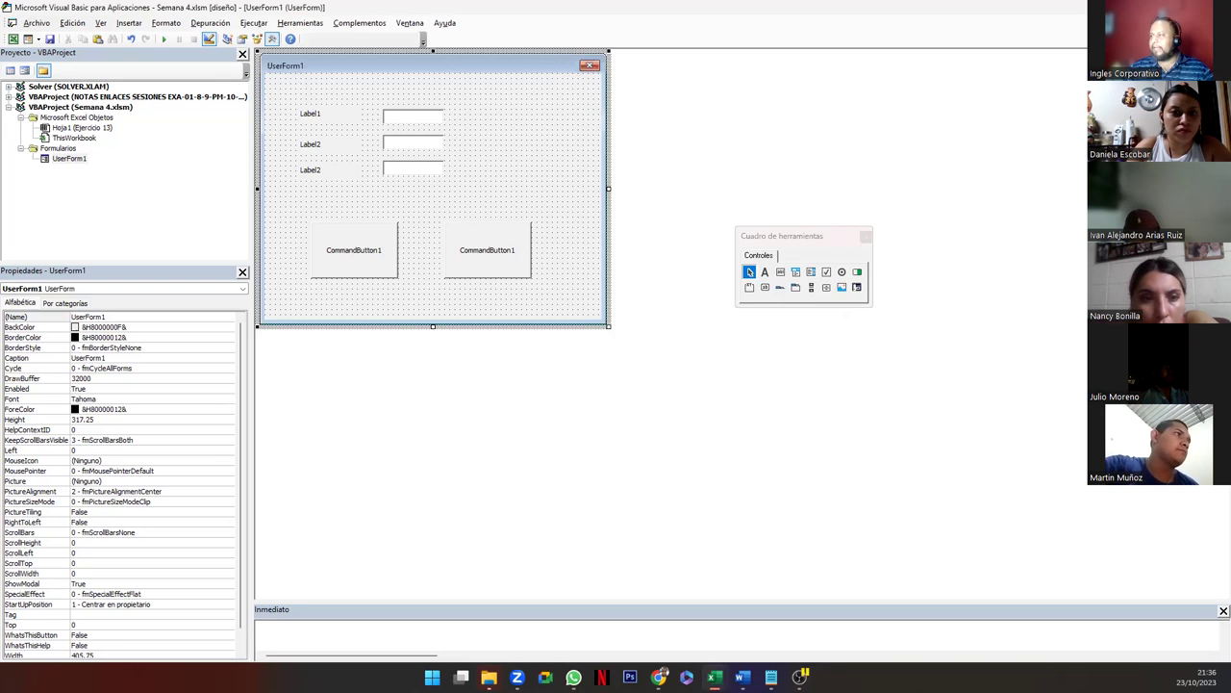
key("alt+F11")
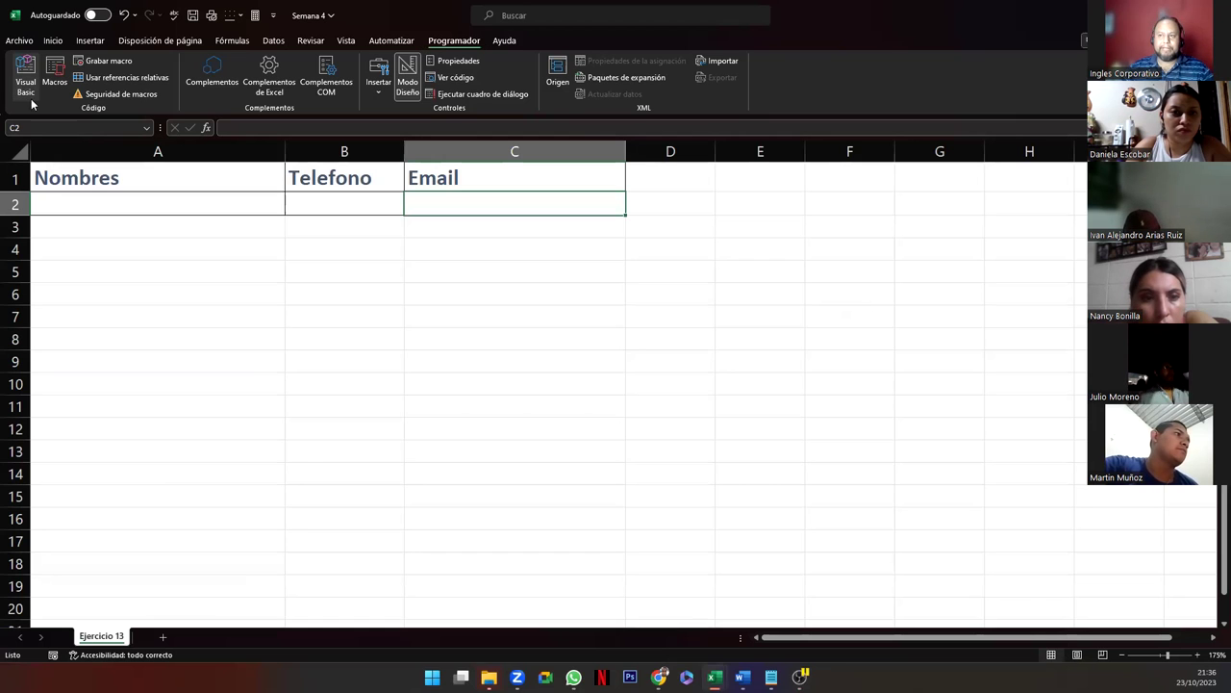
key("alt+F11")
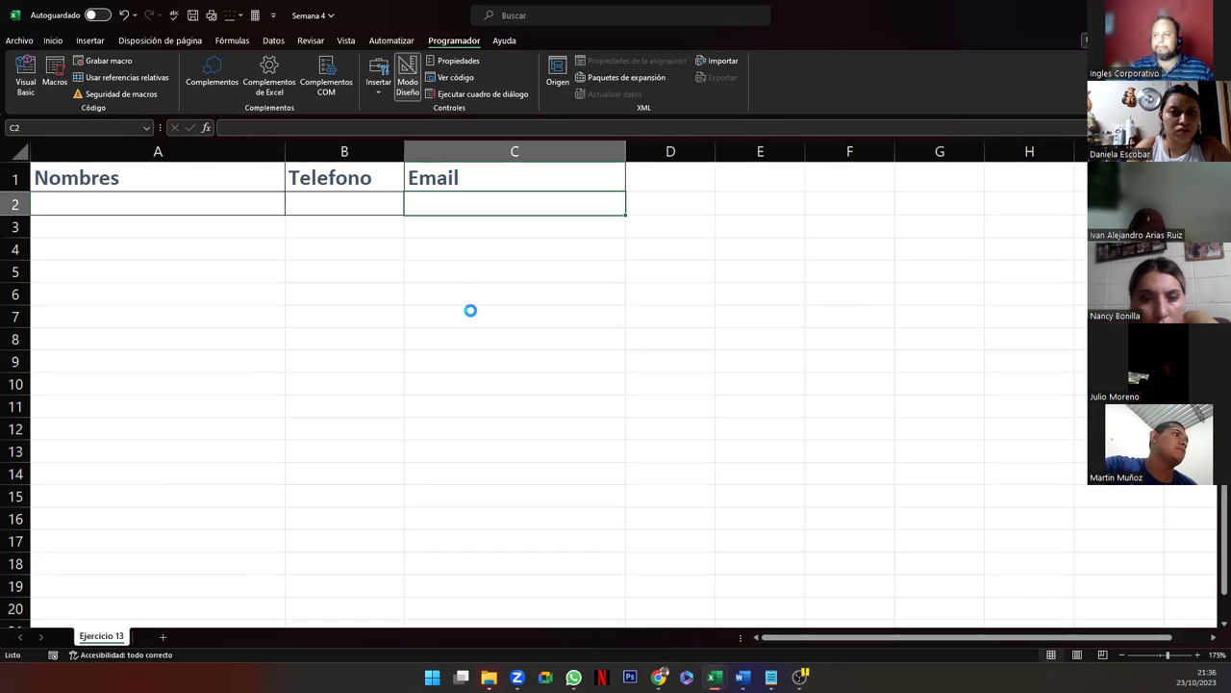
left_click(522, 192)
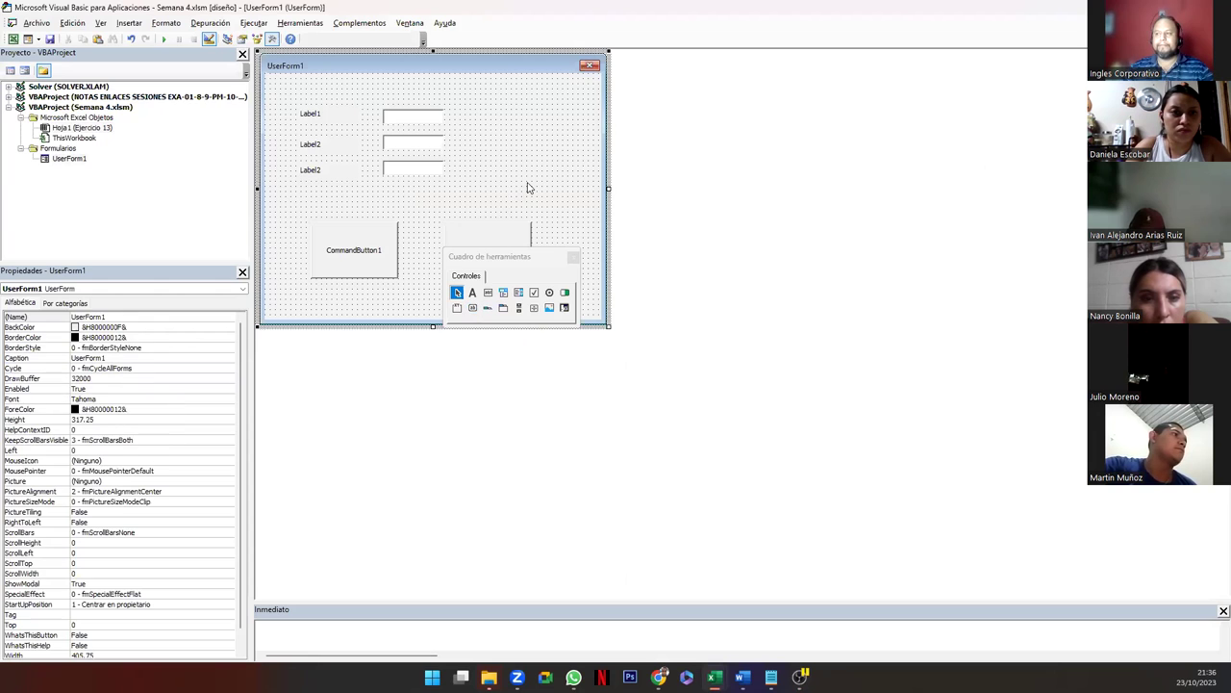
left_click(537, 267)
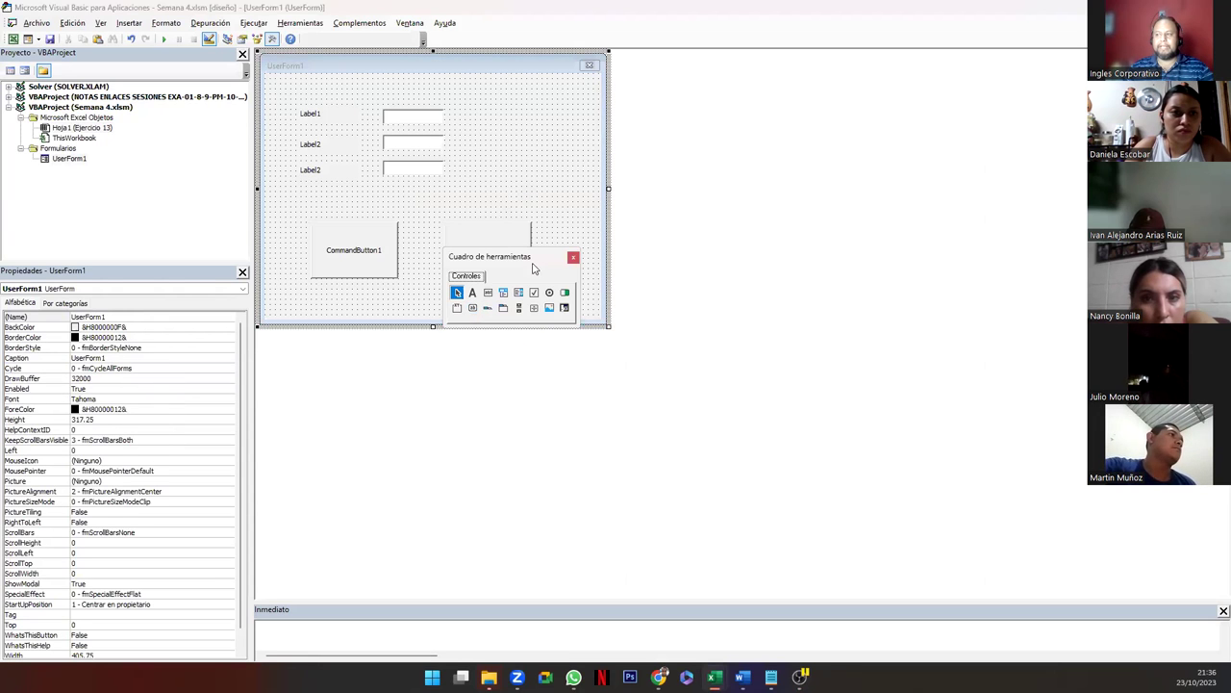
left_click_drag(534, 267, 755, 317)
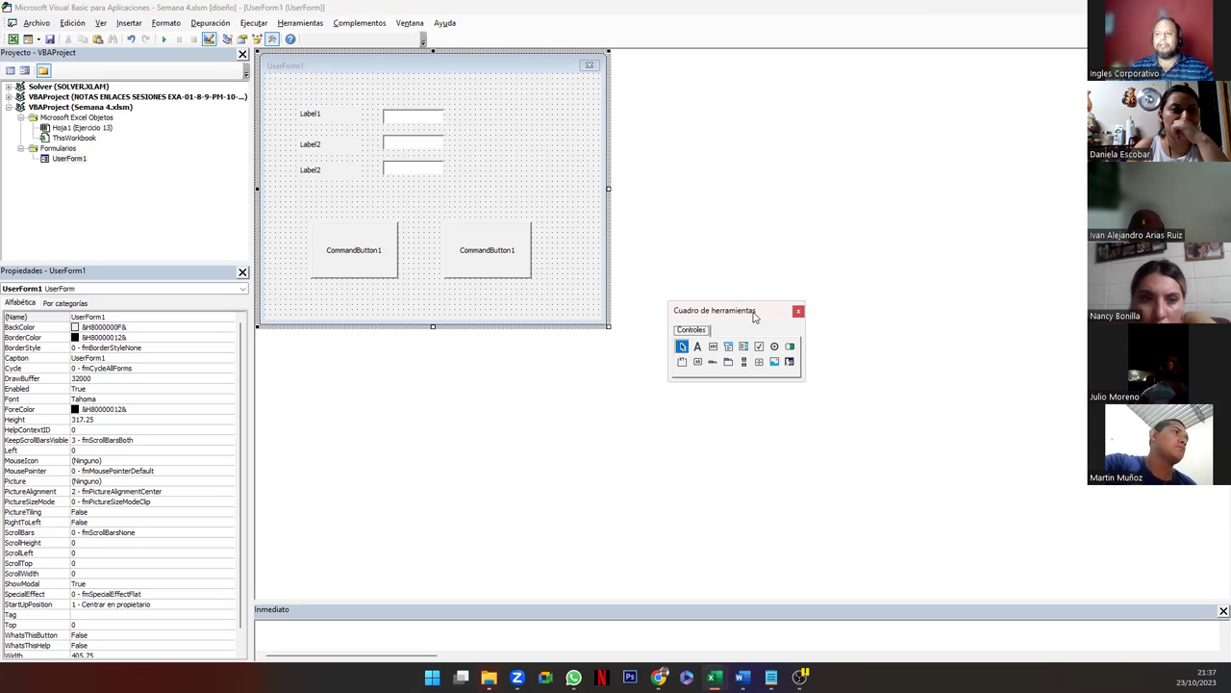
left_click(68, 161)
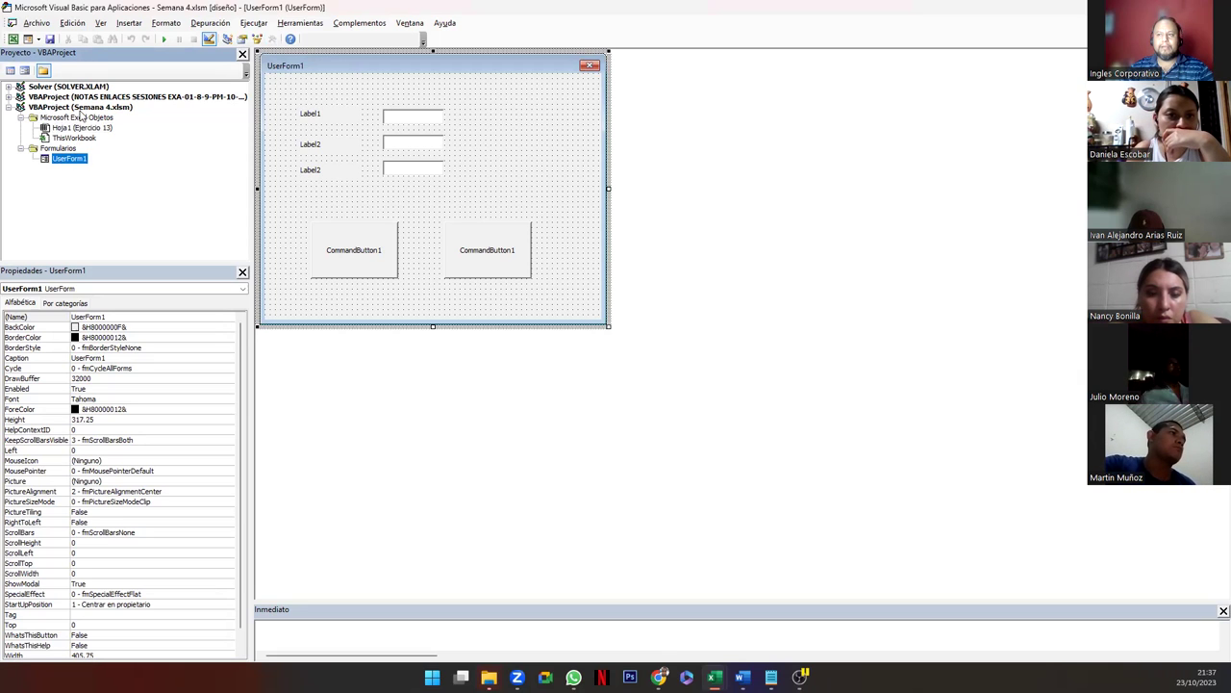
left_click(73, 108)
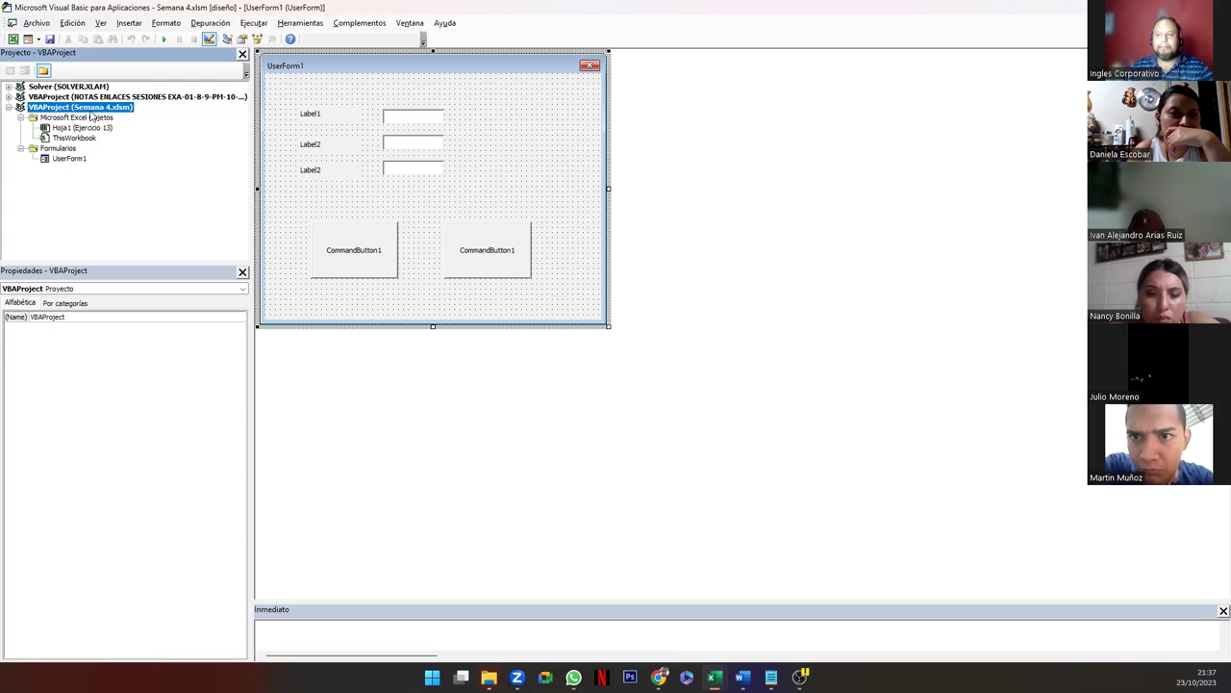
left_click(130, 25)
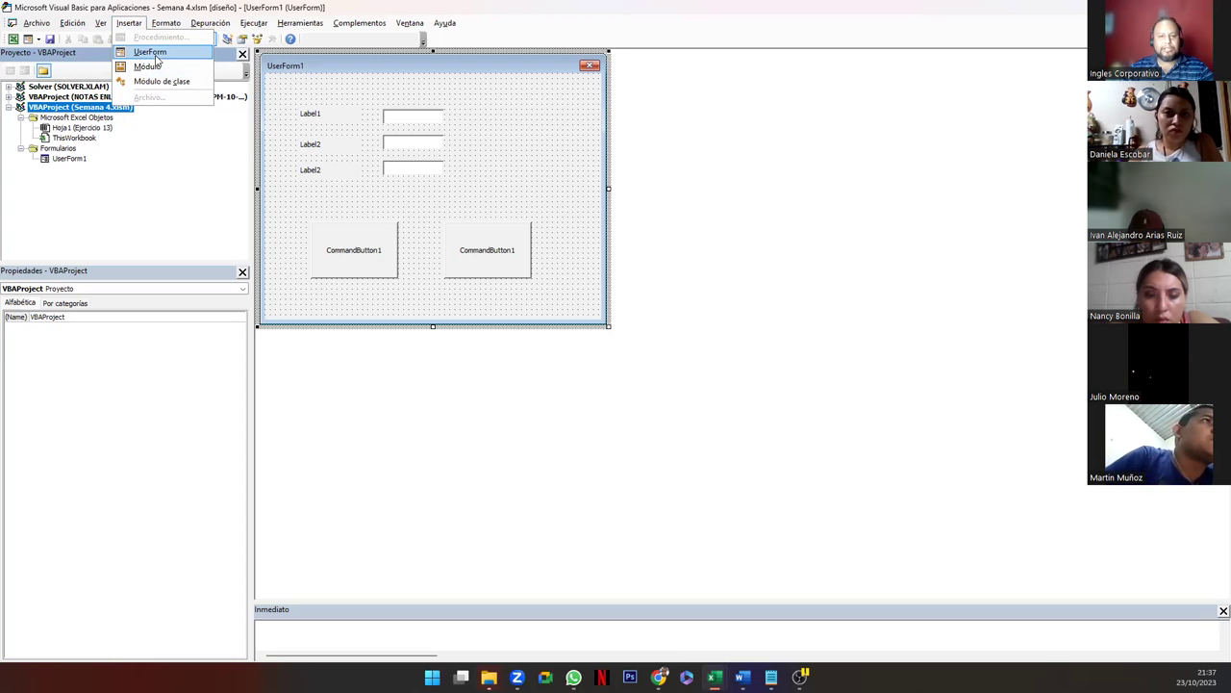
left_click(59, 159)
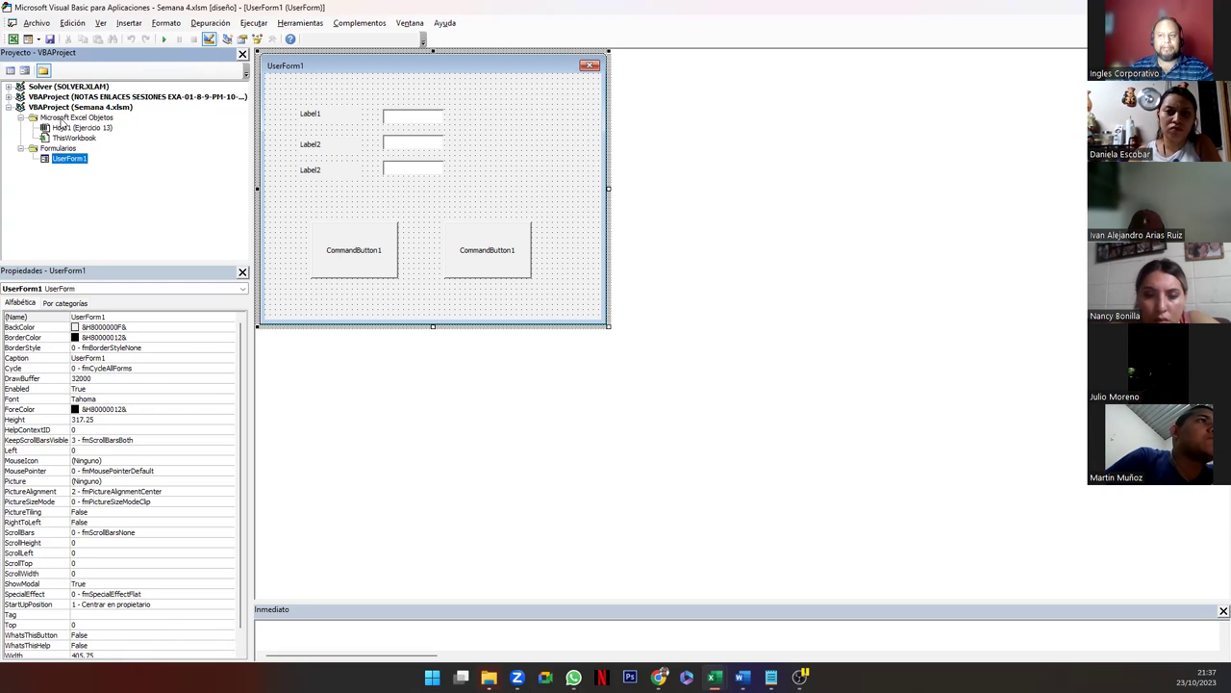
left_click(68, 117)
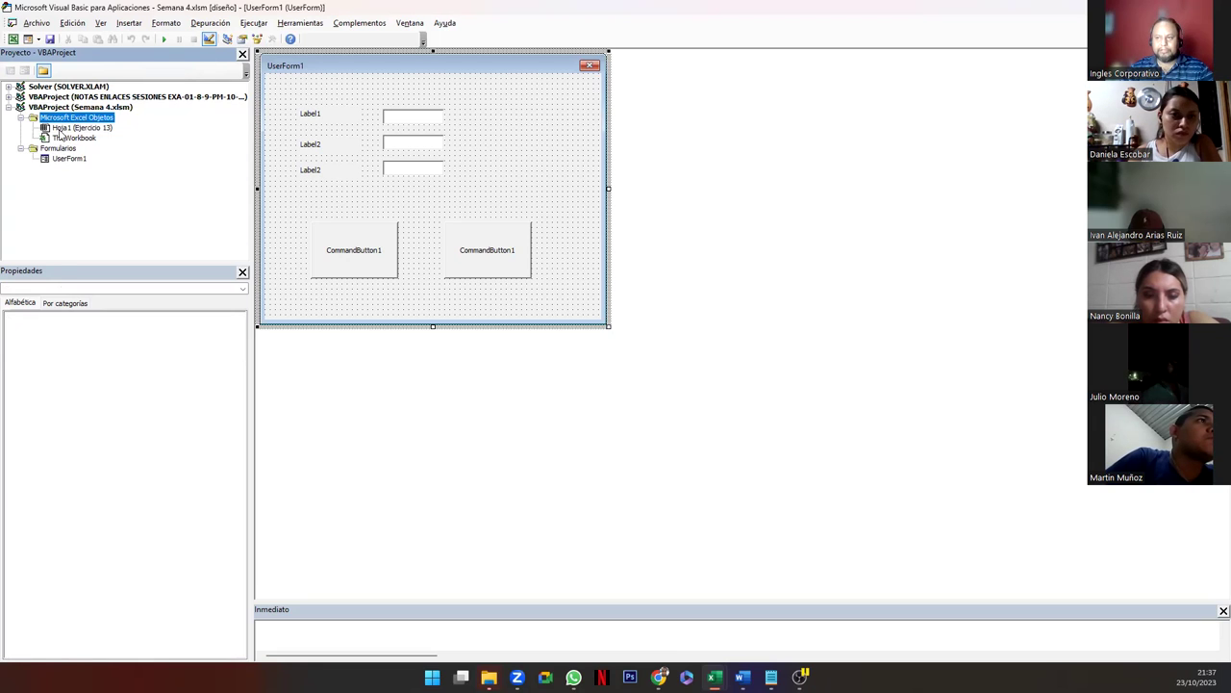
left_click(63, 128)
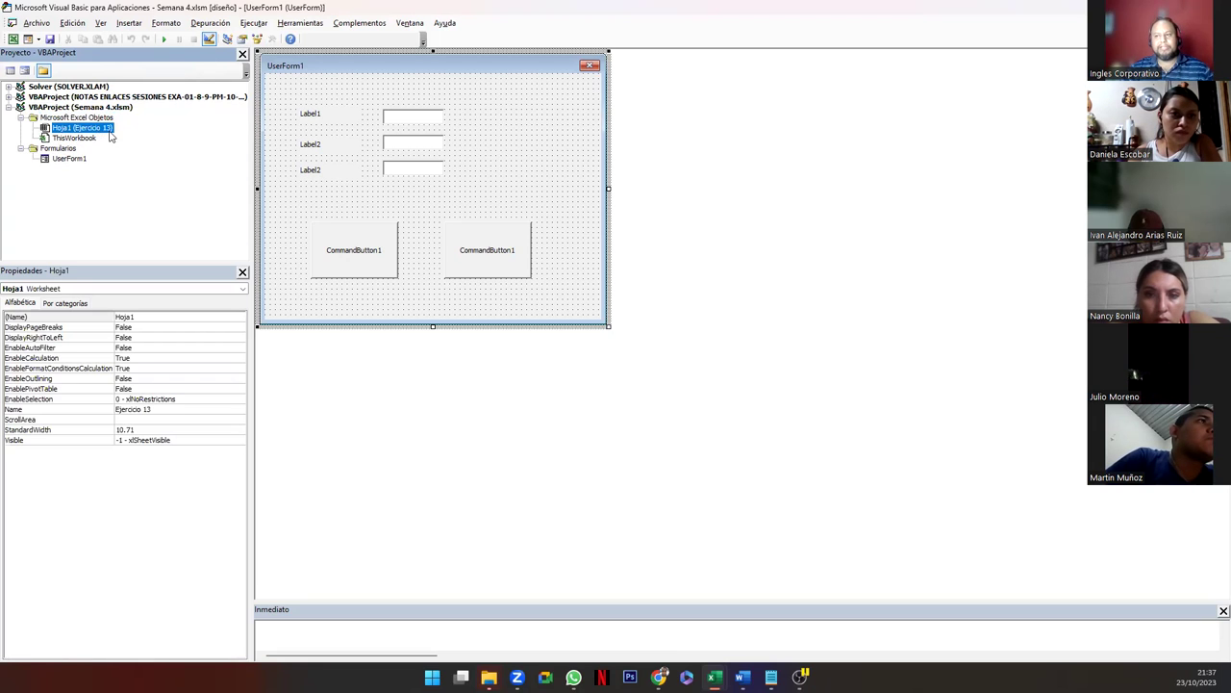
left_click(69, 139)
left_click(59, 150)
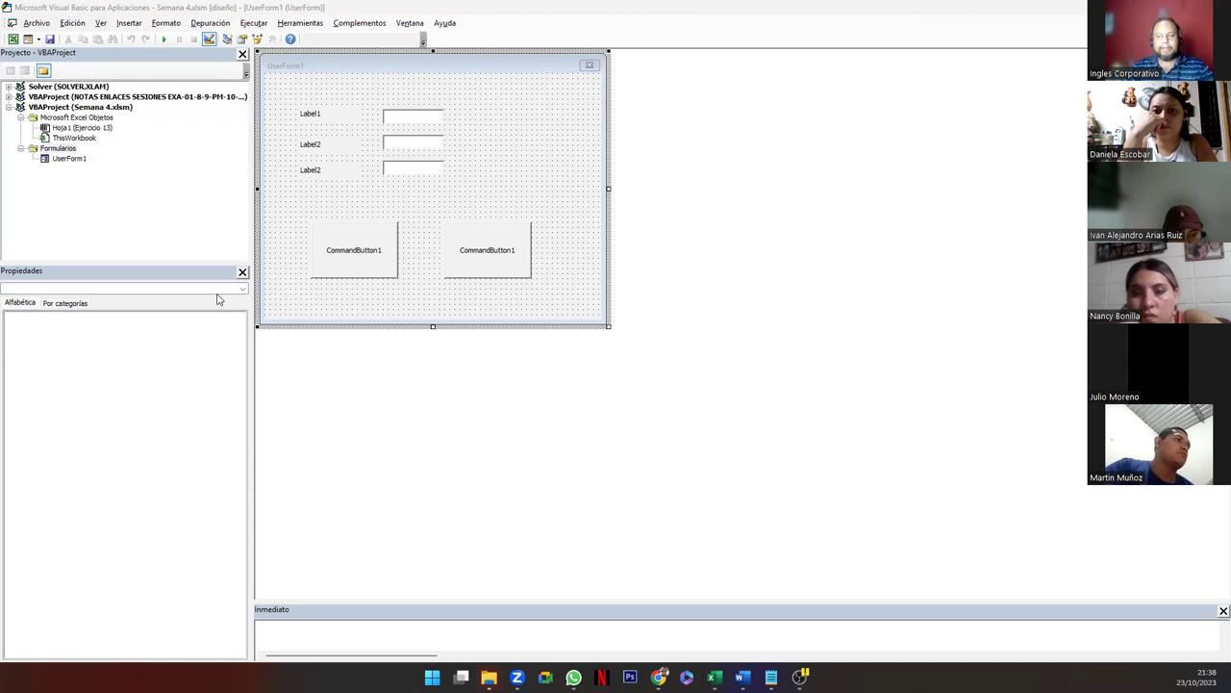
- Move the toolbox below the form and select UserForm1 in the project tree
left_click(294, 309)
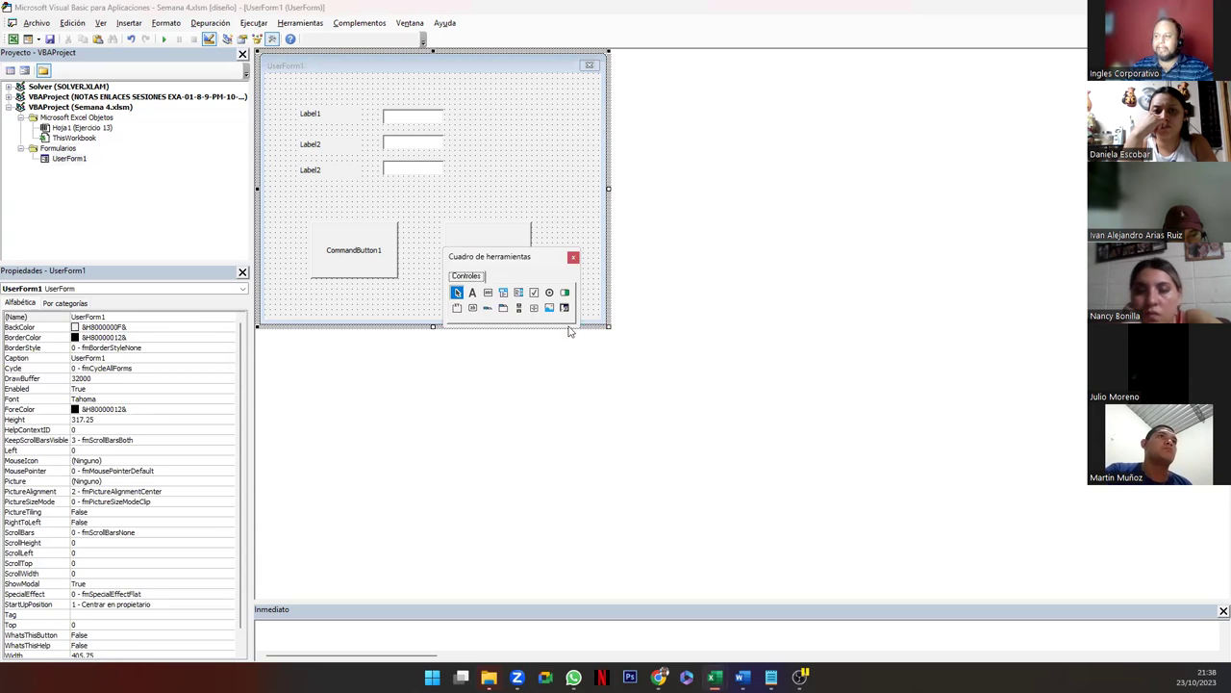
left_click_drag(514, 258, 567, 329)
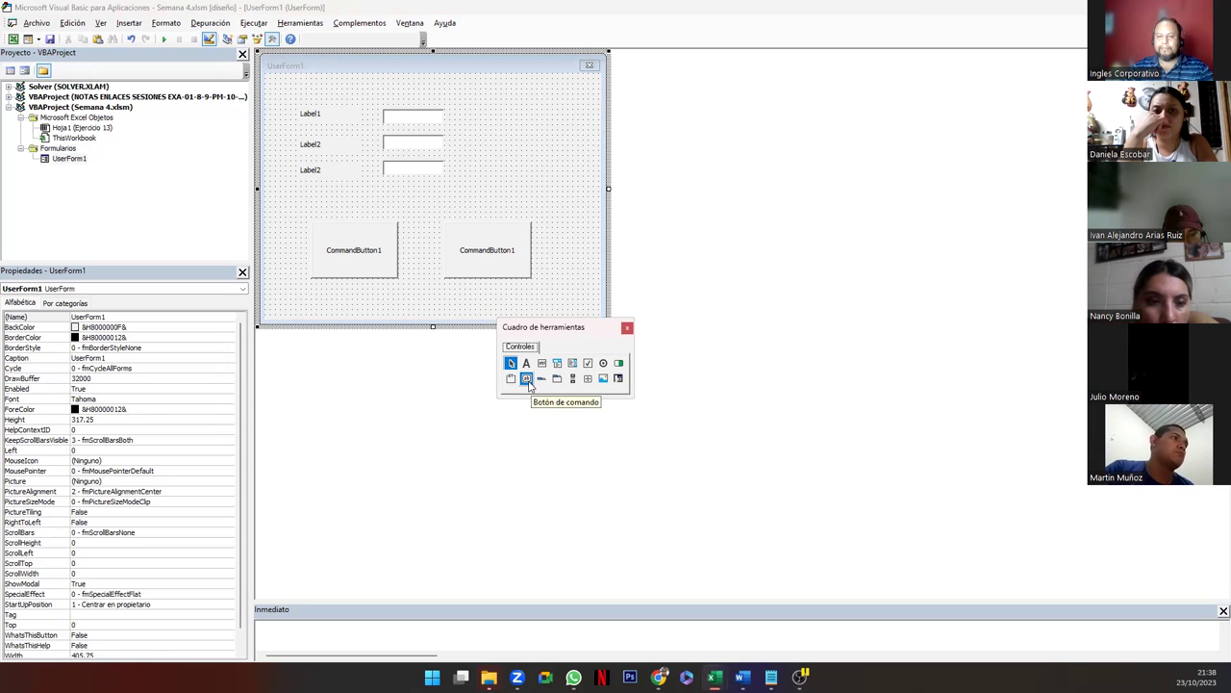
left_click(351, 315)
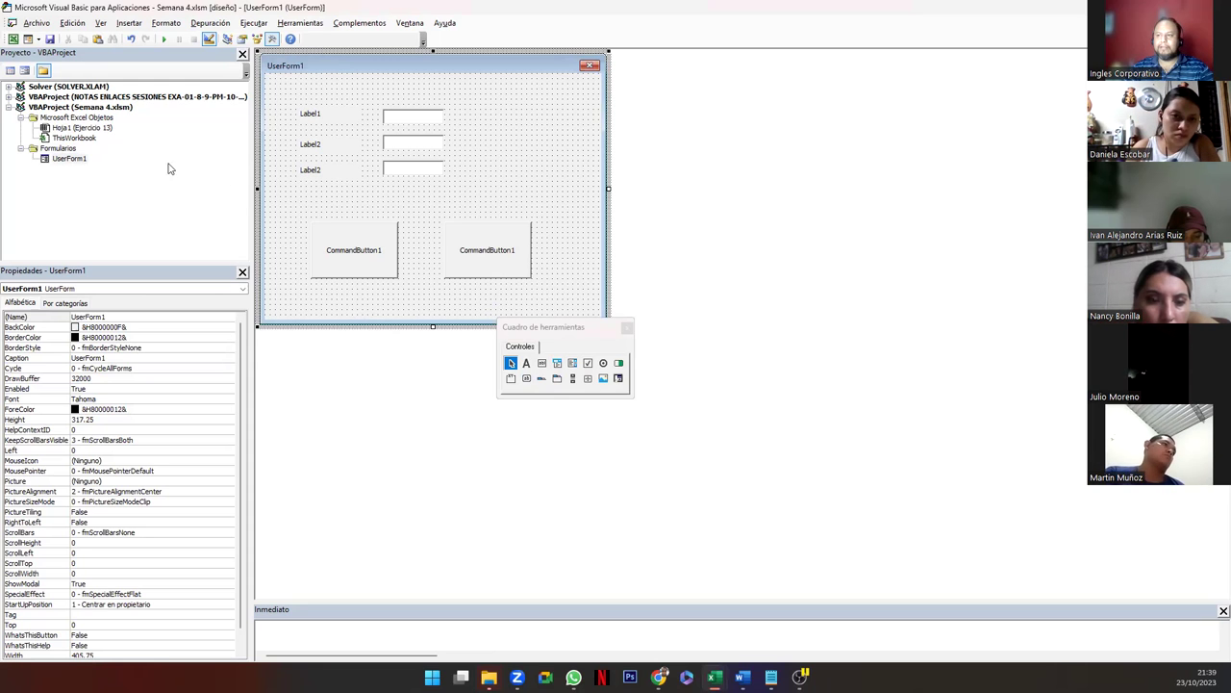
left_click(111, 176)
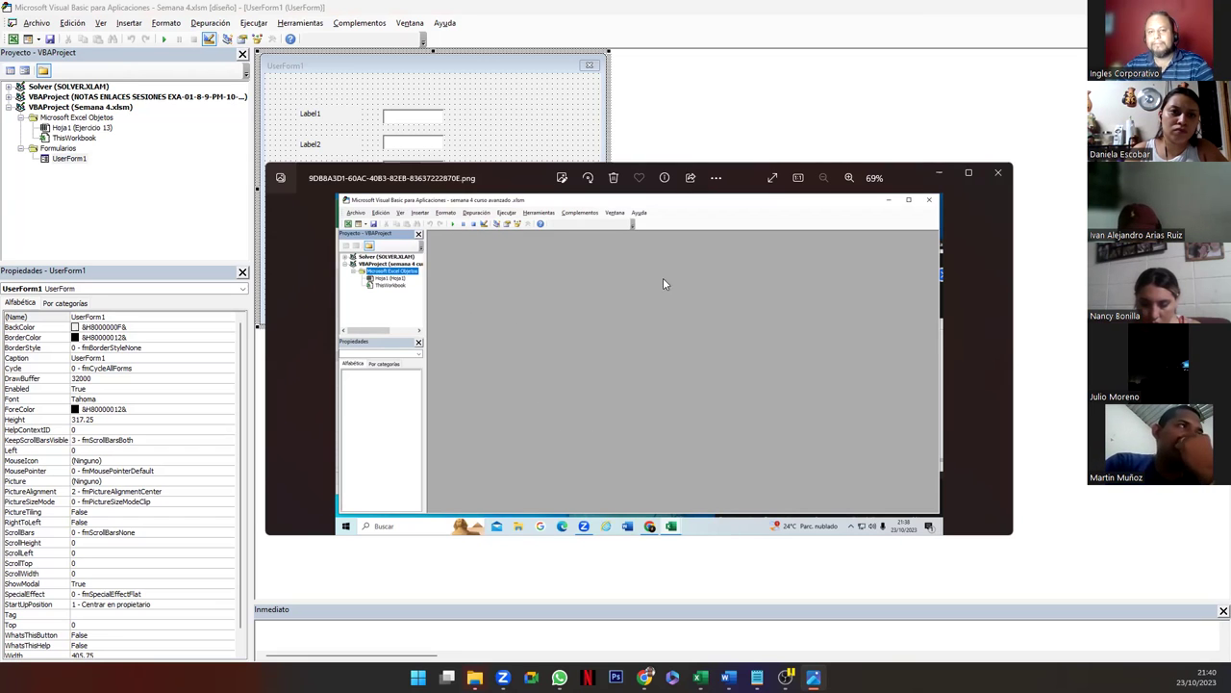
- Close the Photos screenshot viewer to get back to the UserForm1 designer
left_click(998, 172)
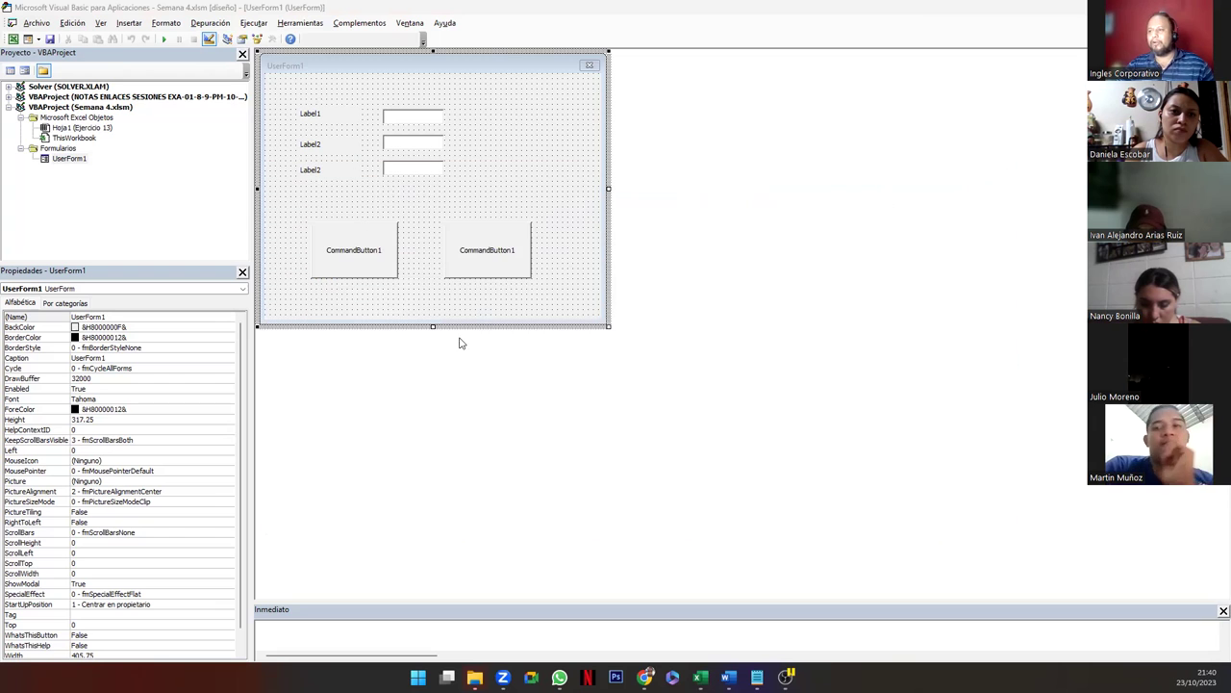
- Toggle the Cuadro de herramientas toolbox off and on, parking it clear of both command buttons
left_click(429, 313)
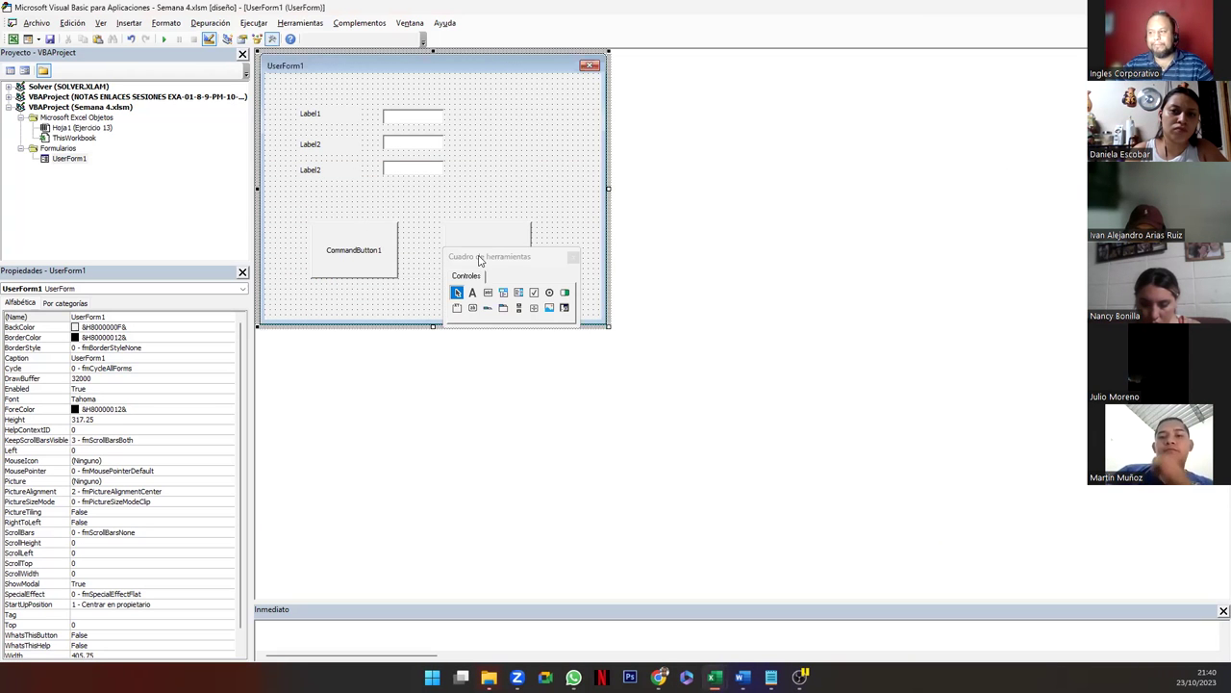
left_click_drag(480, 259, 540, 371)
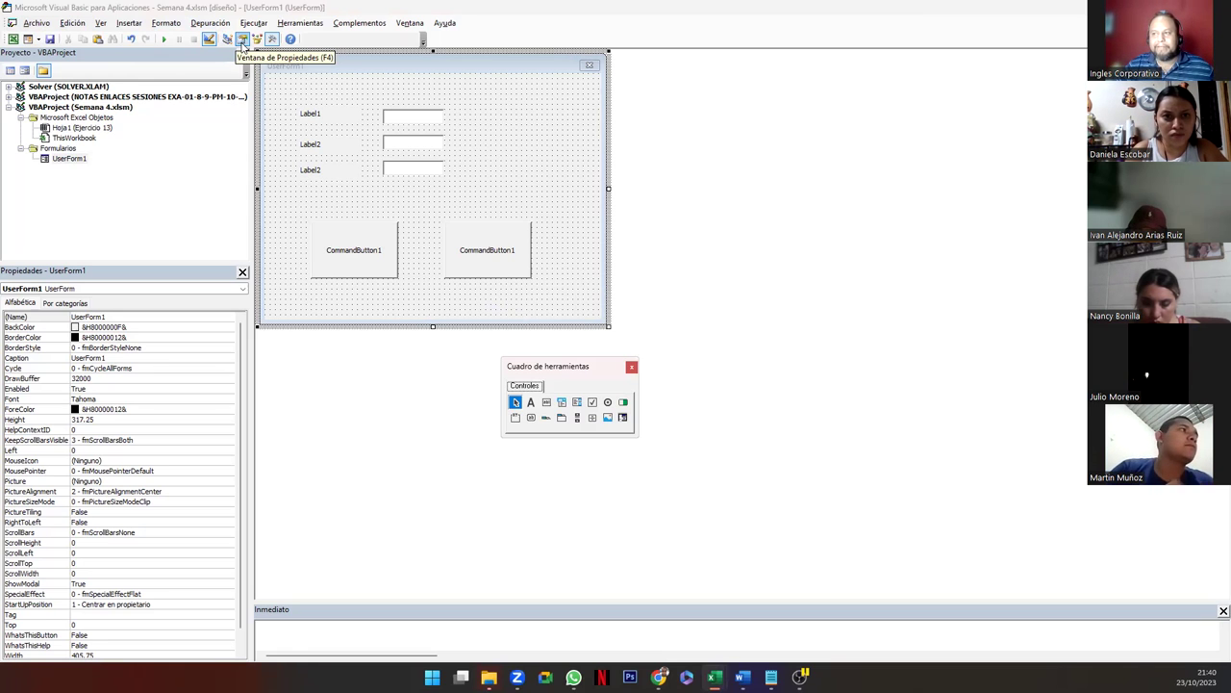
left_click(242, 44)
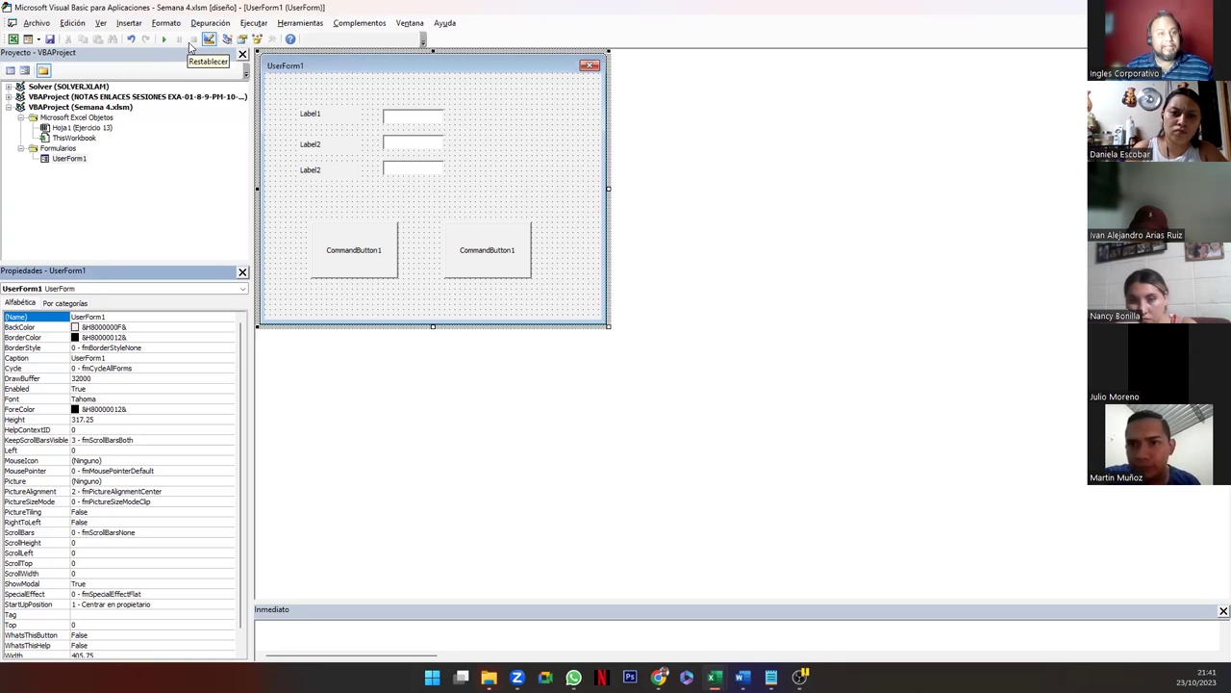
left_click(383, 379)
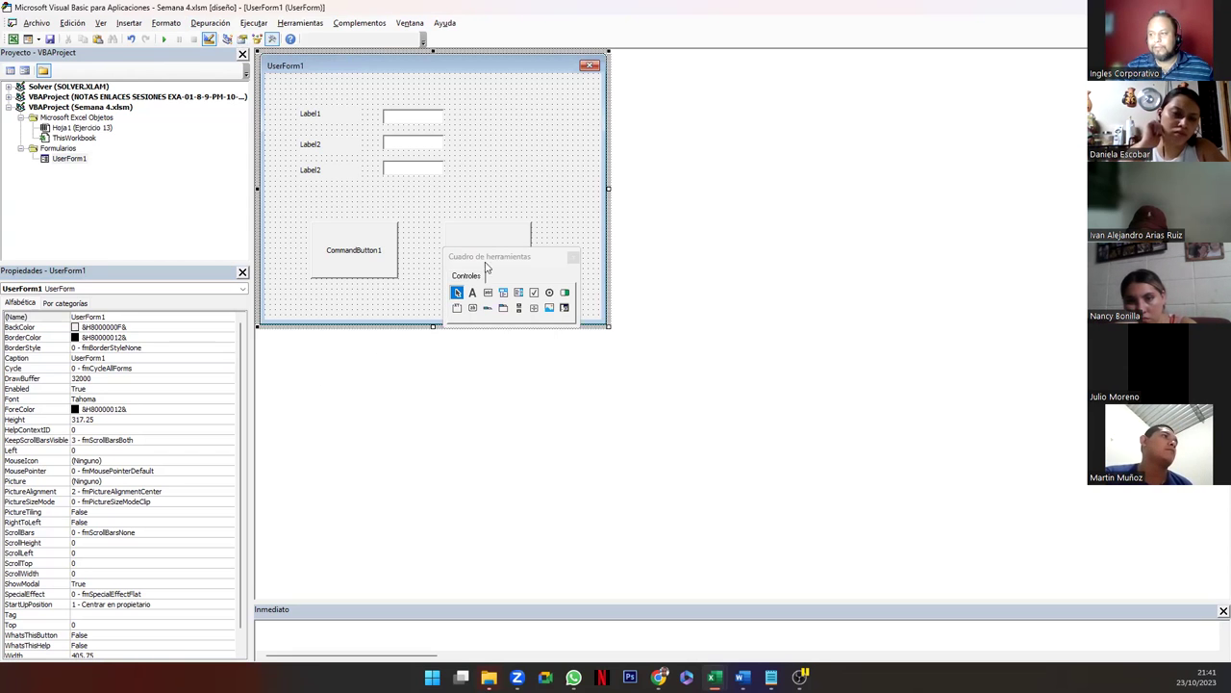
left_click_drag(487, 263, 686, 302)
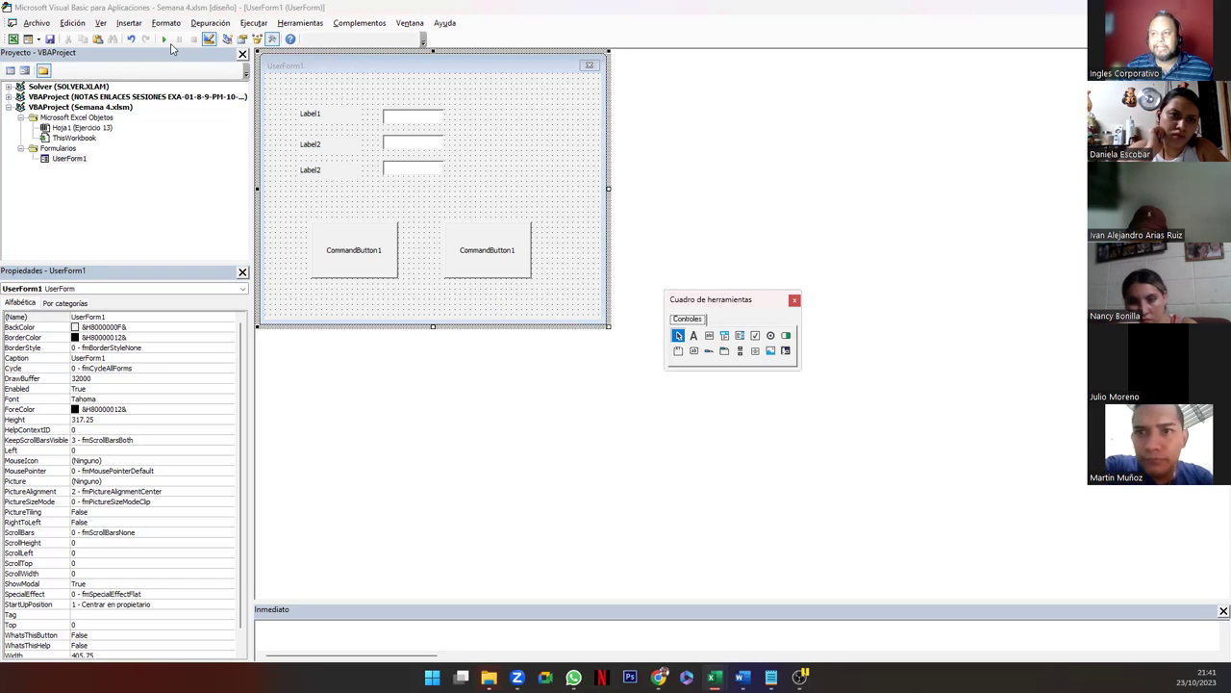
- Run UserForm1 from the toolbar, then return to the VBA editor via the taskbar preview
left_click(165, 39)
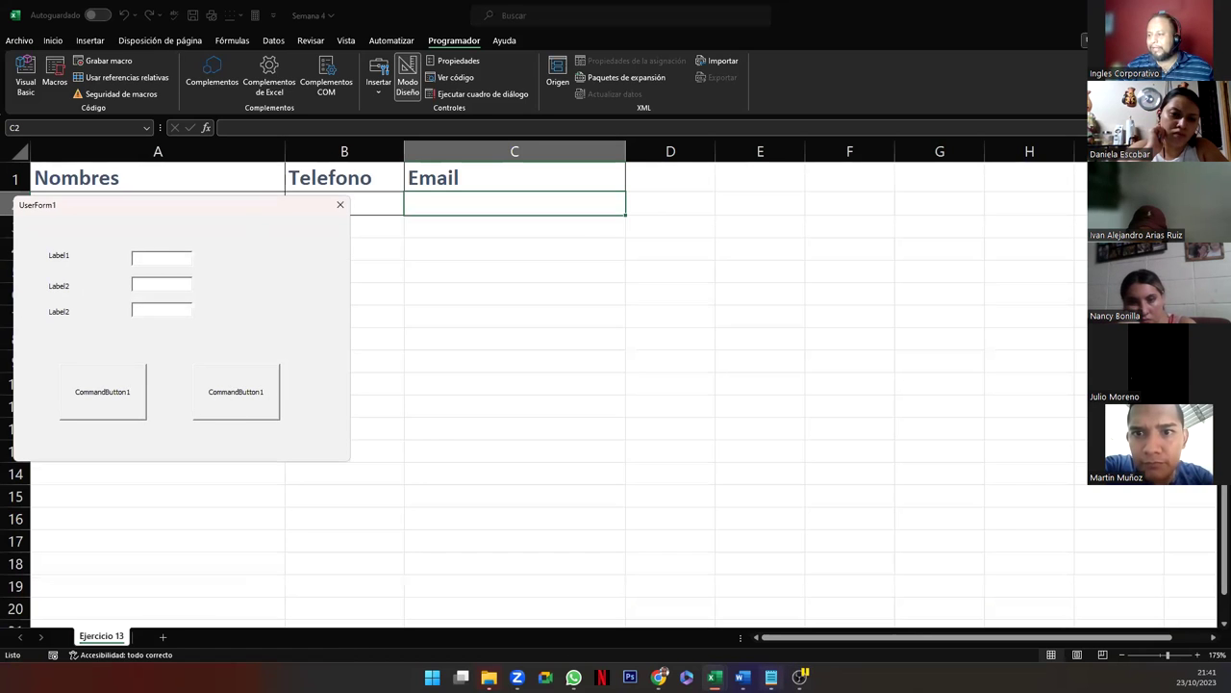
mouse_move(714, 676)
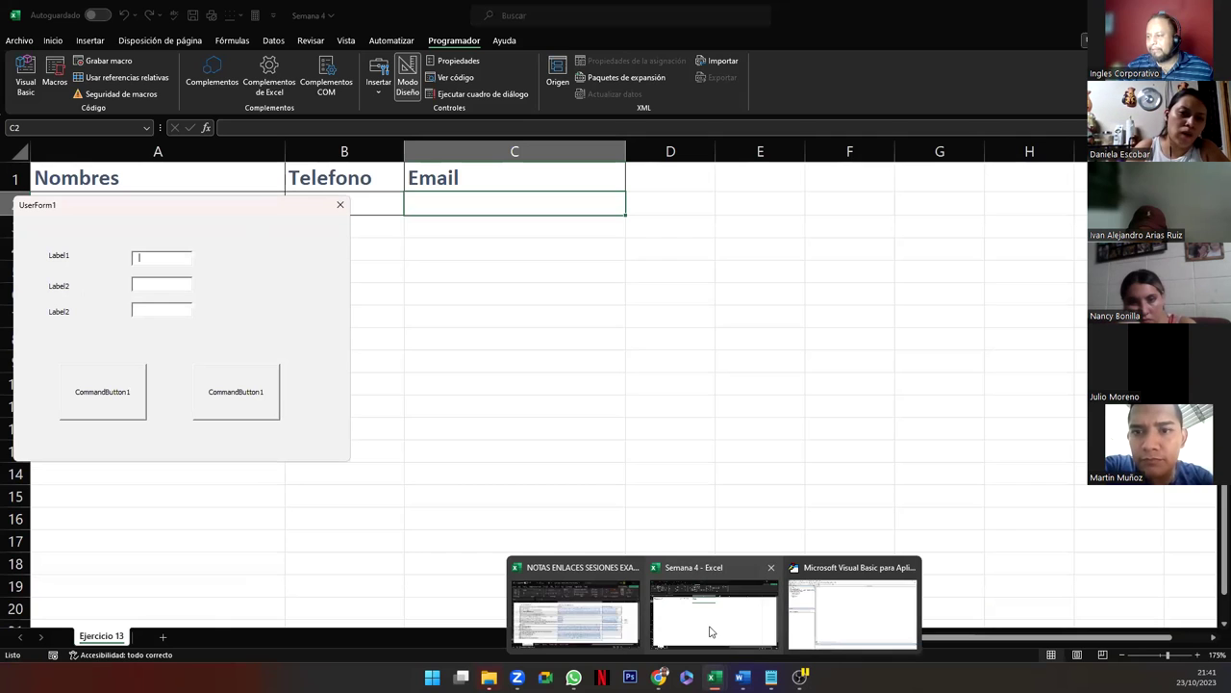
left_click(852, 606)
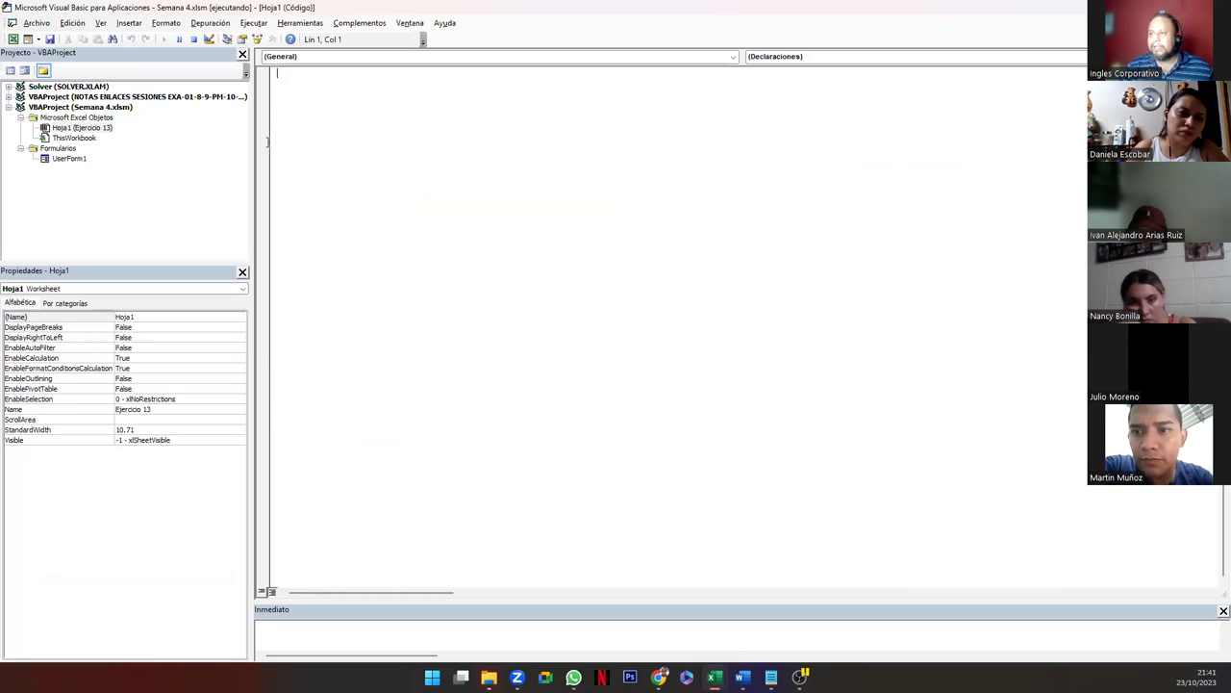
left_click(120, 27)
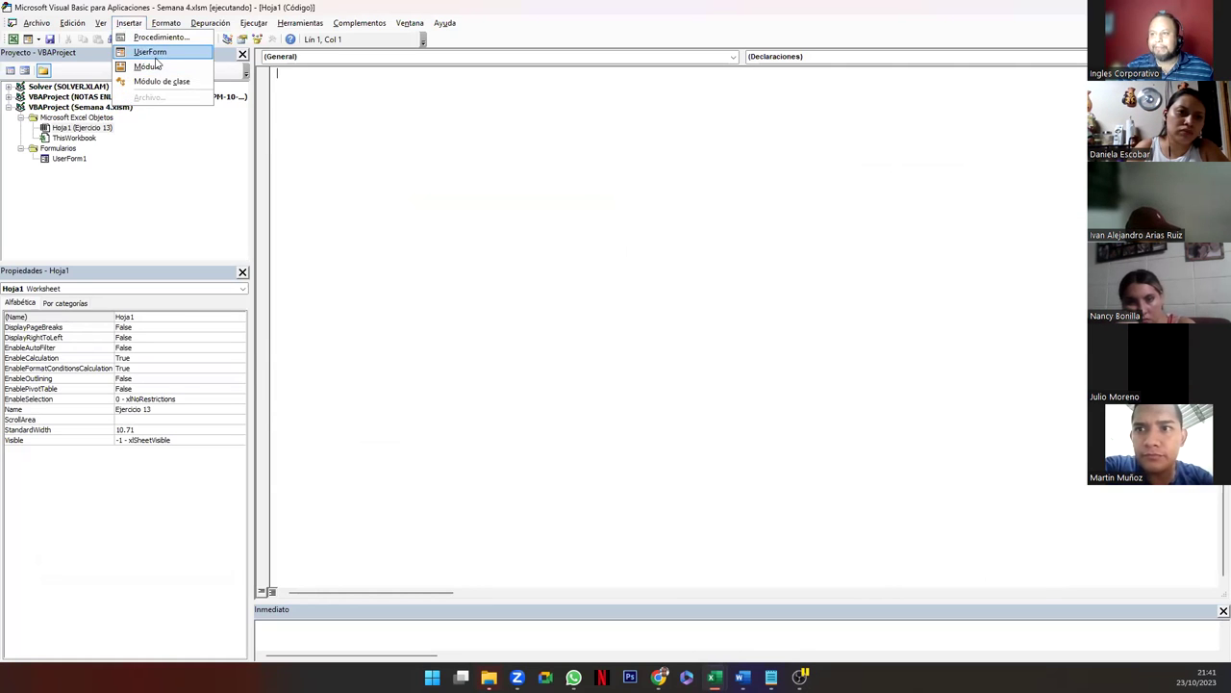
left_click(358, 19)
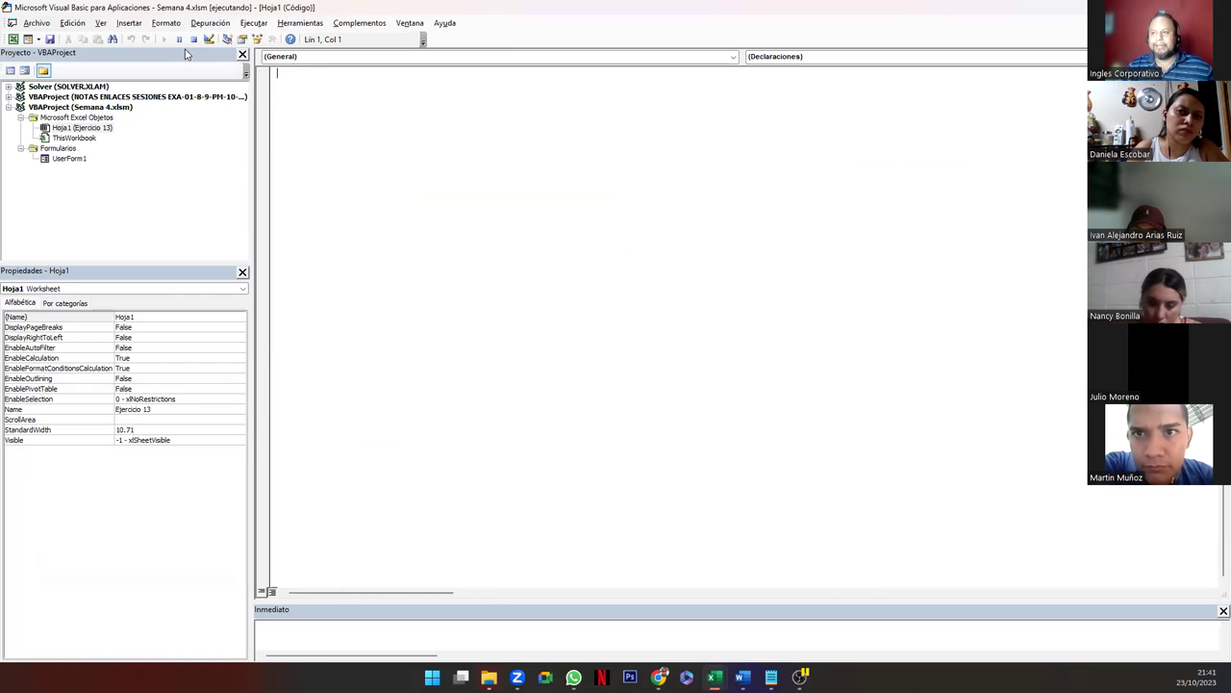
- Reset the running form, then open and dismiss the Insertar menu without inserting anything
left_click(194, 42)
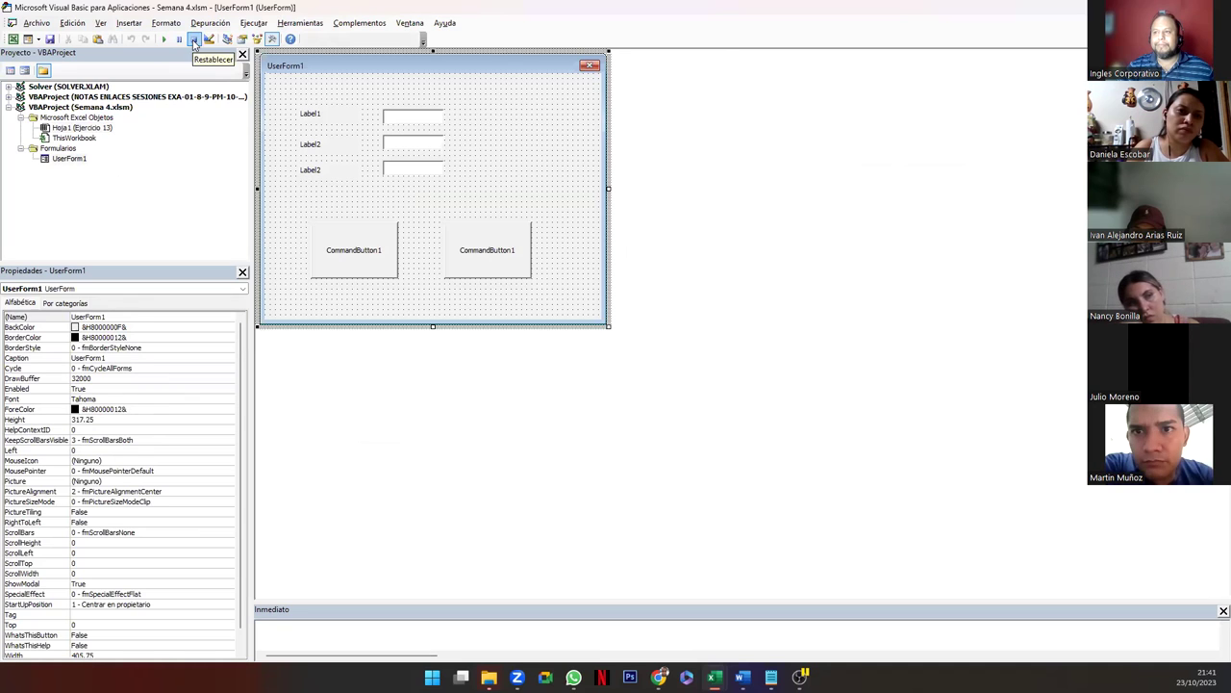
left_click(129, 23)
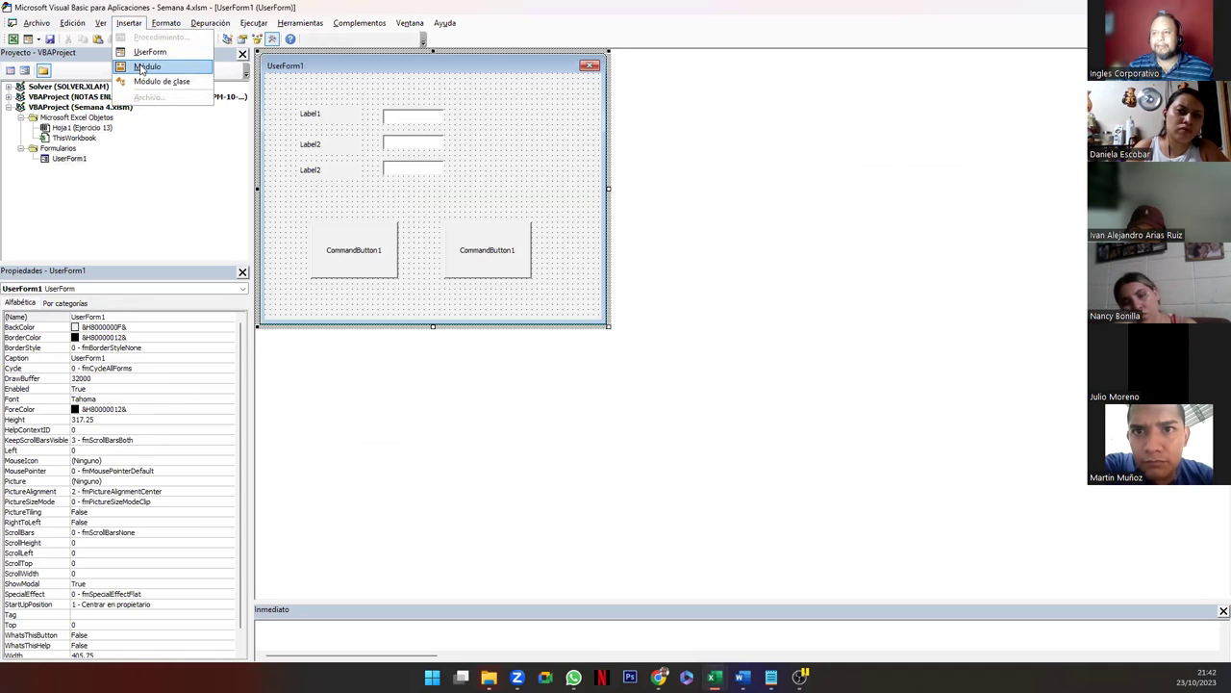
left_click(291, 231)
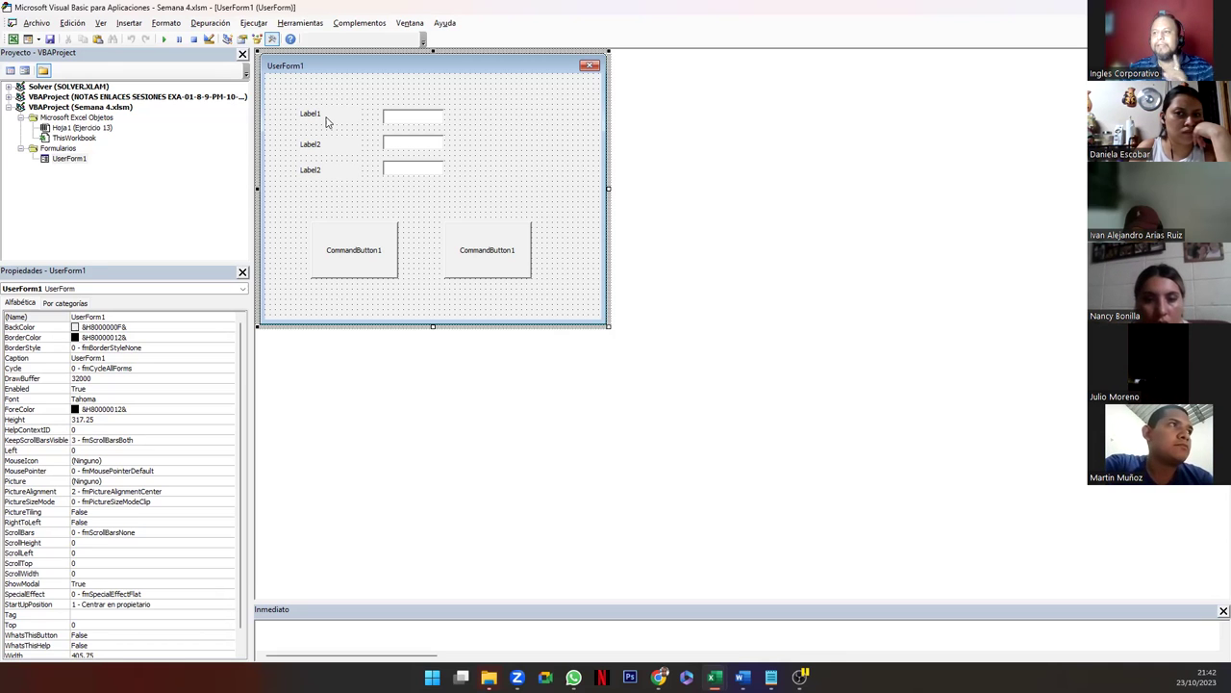
- Rename the first label to lblNombres
left_click(325, 119)
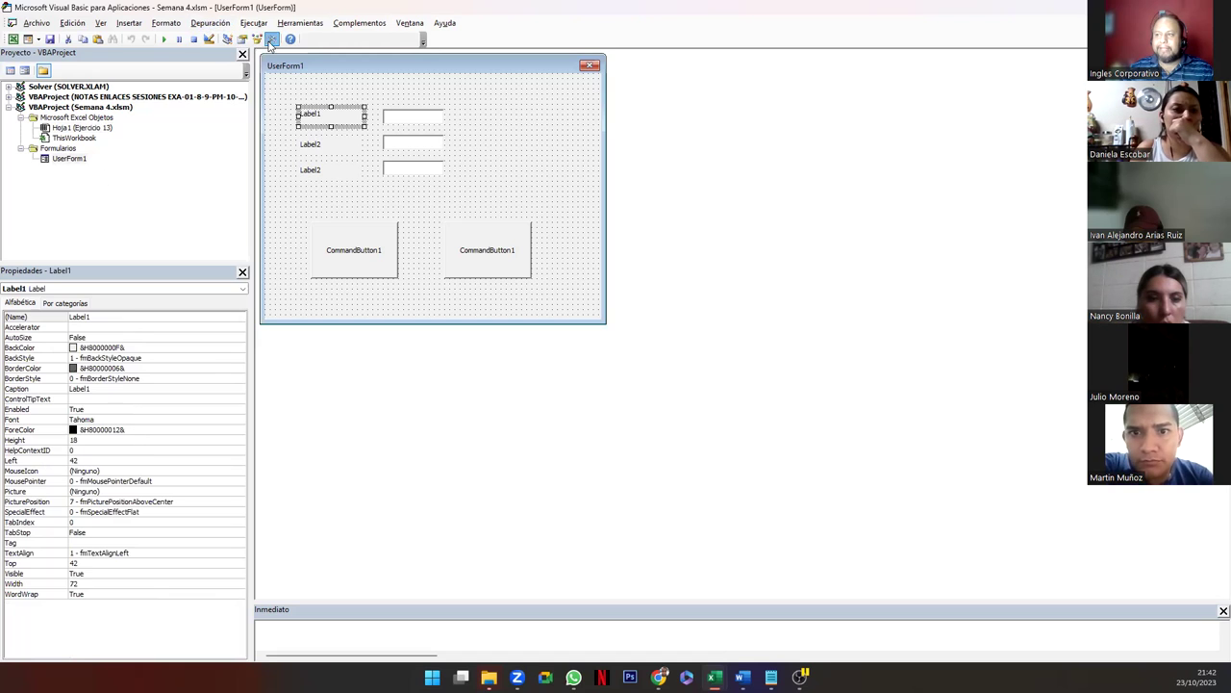
left_click(99, 318)
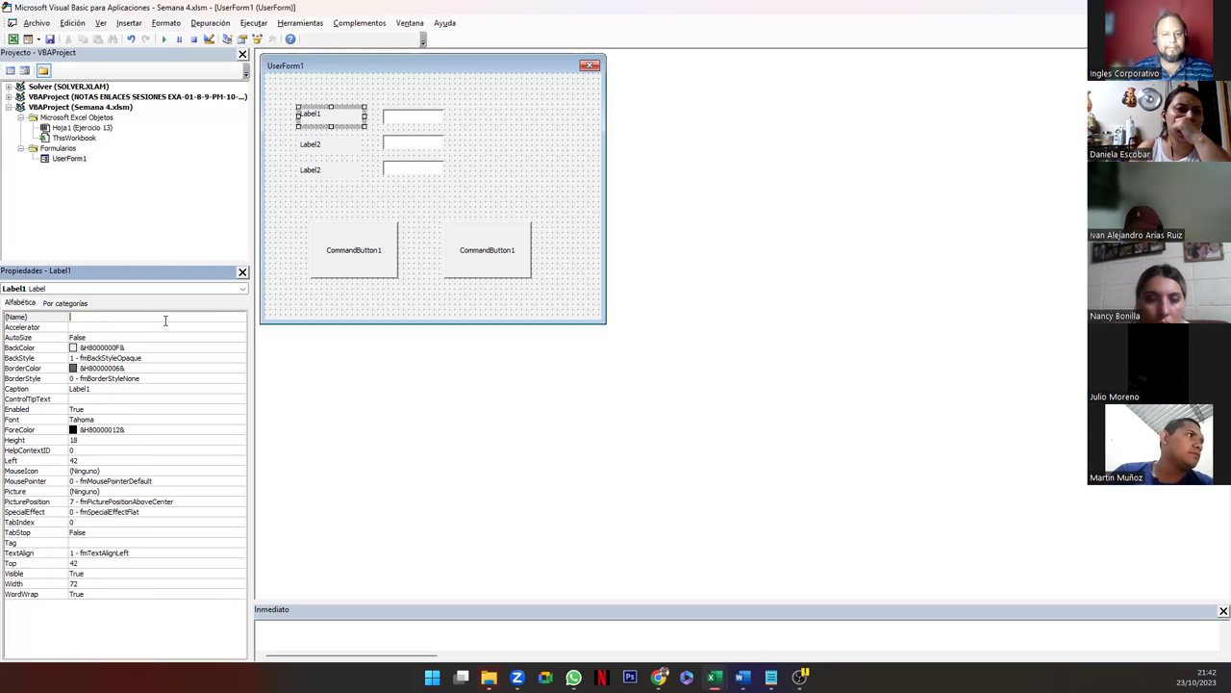
type("lblNombres")
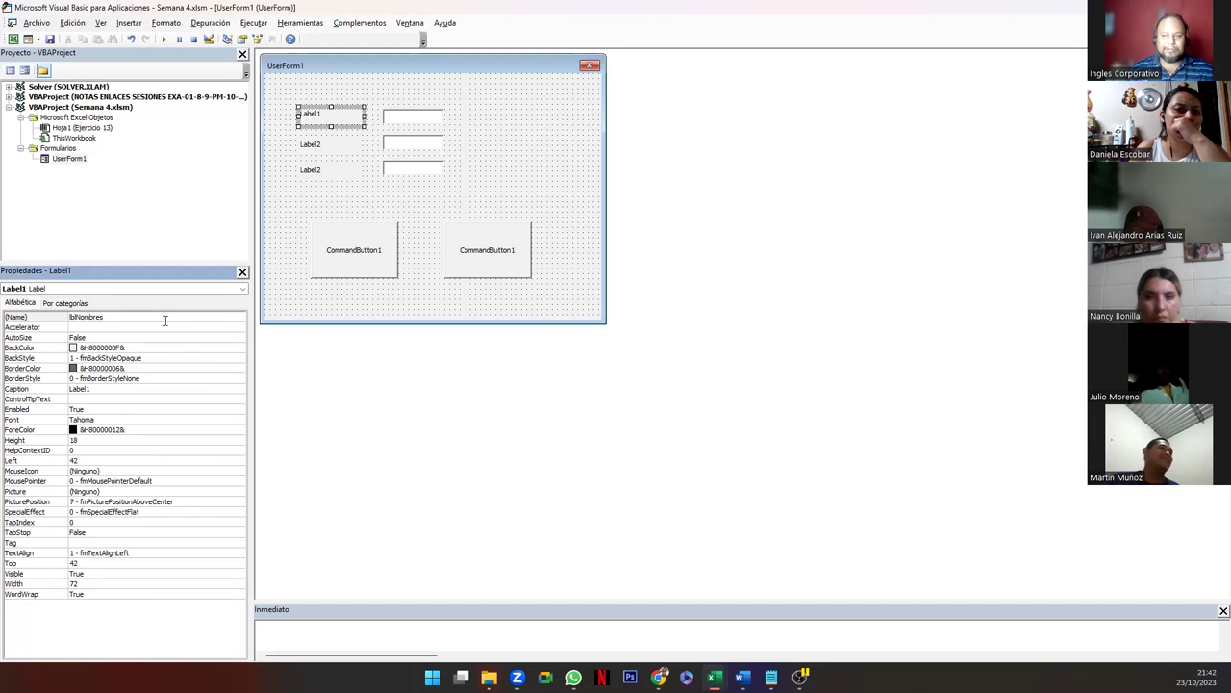
key("Return")
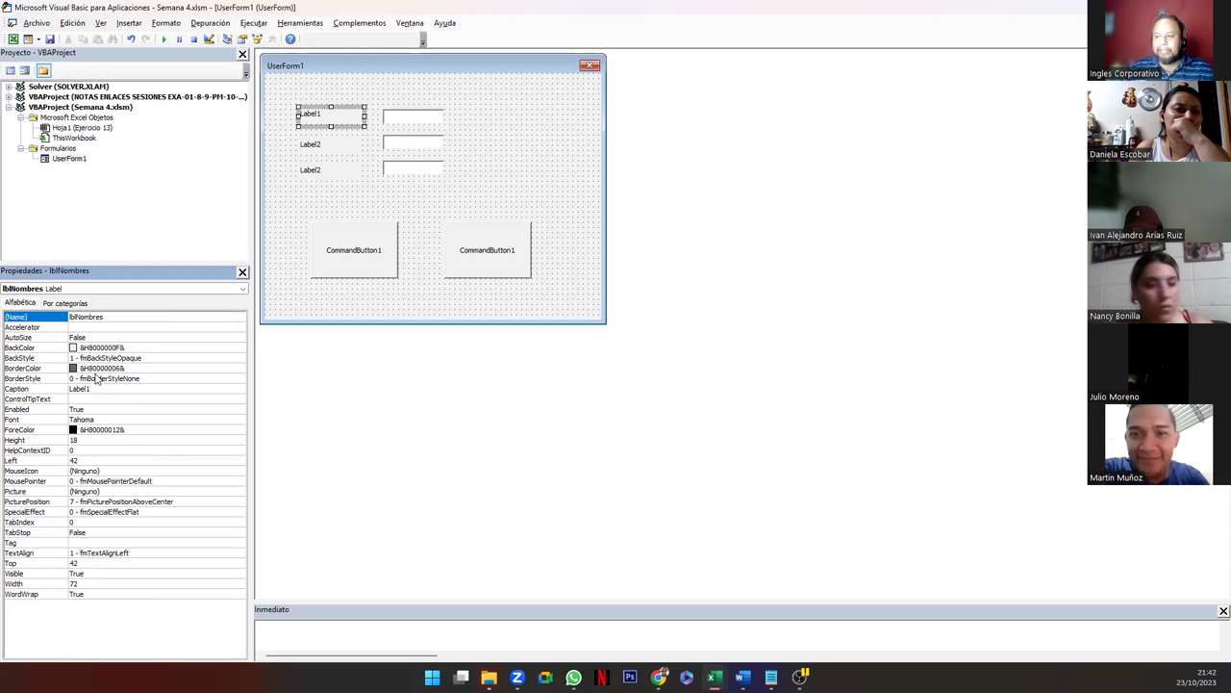
- Caption the lblNombres label 'Nombre Completo:' and double-check its name and caption
left_click(99, 389)
double_click(98, 388)
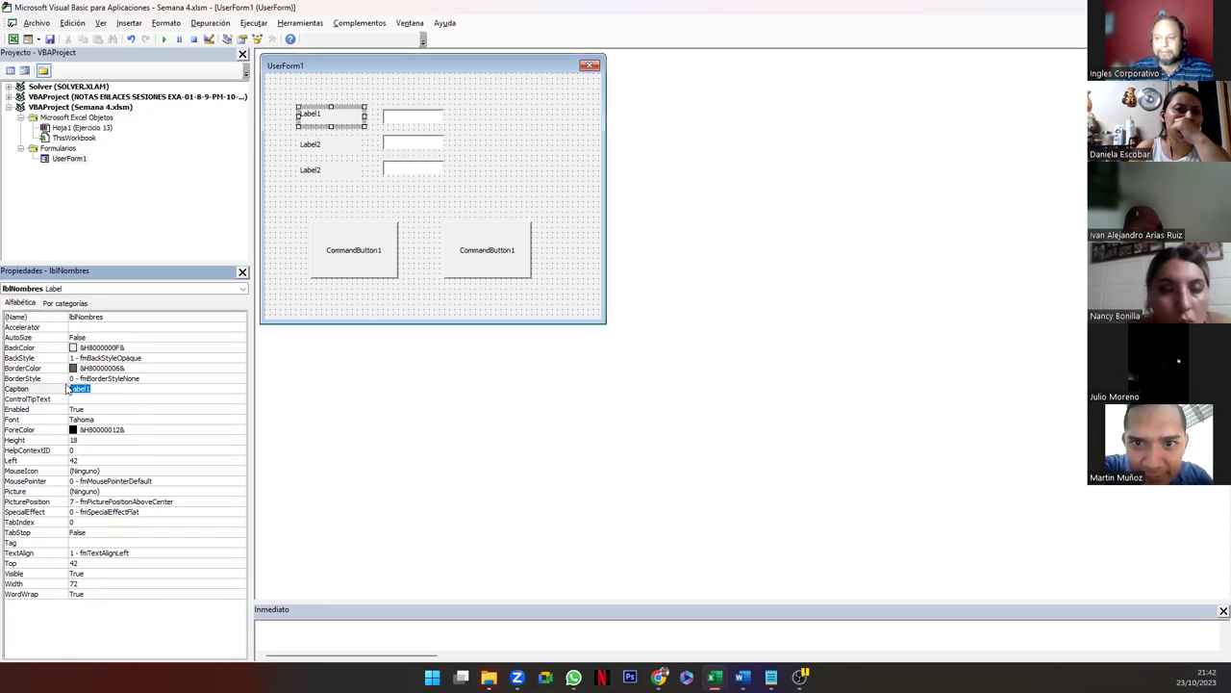
type("Nombres")
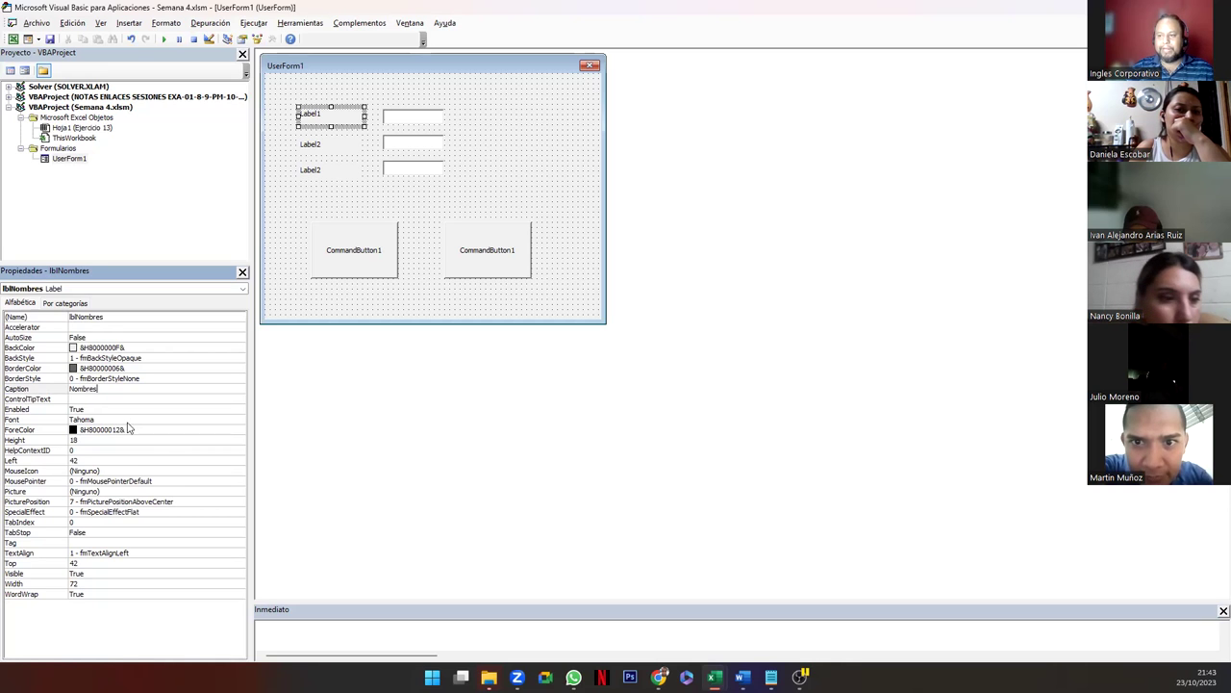
type("ombre Completo:")
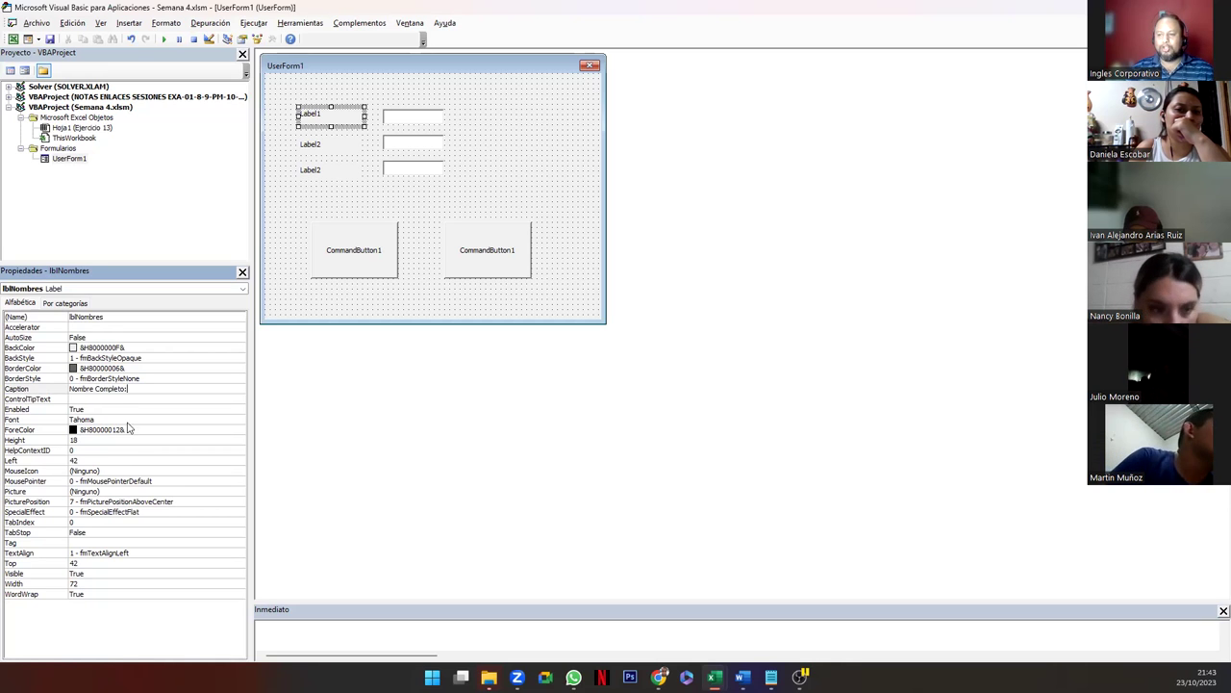
key("Return")
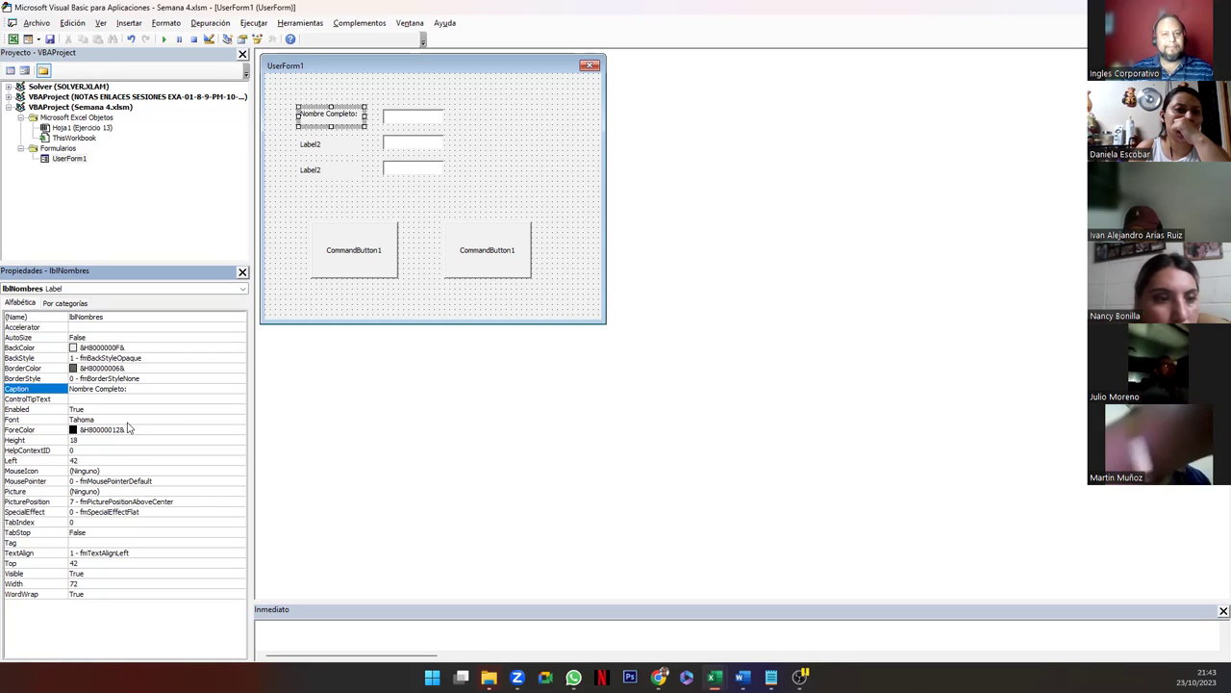
left_click(115, 319)
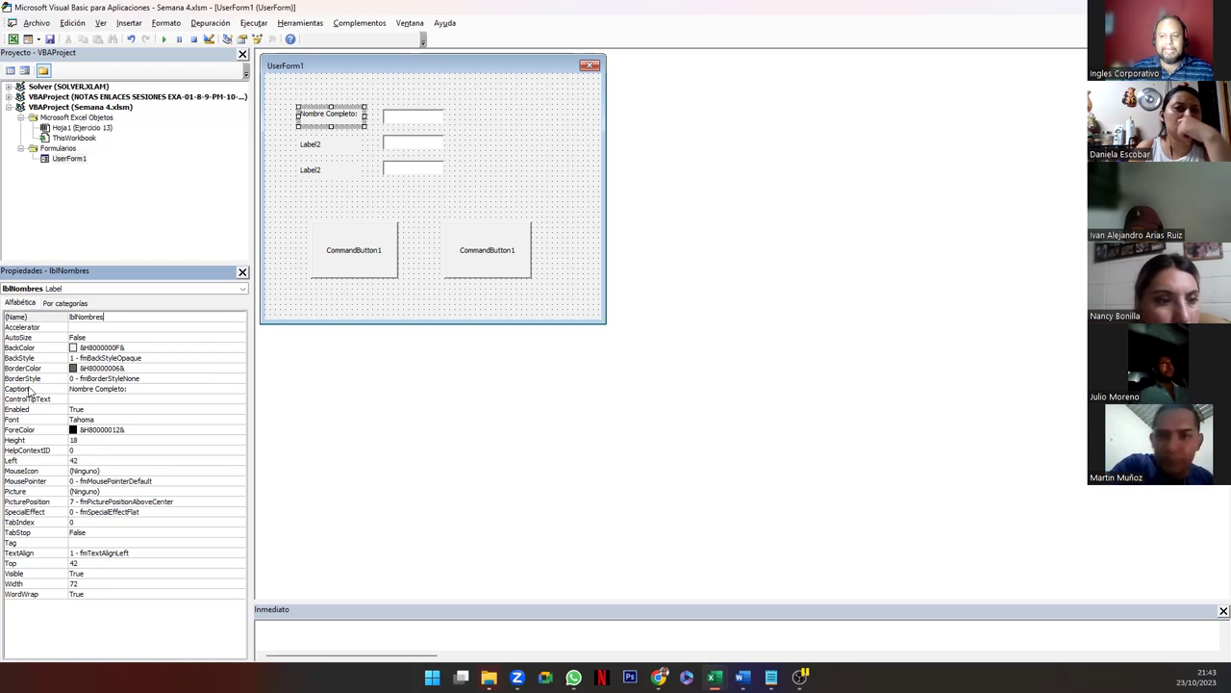
left_click(76, 388)
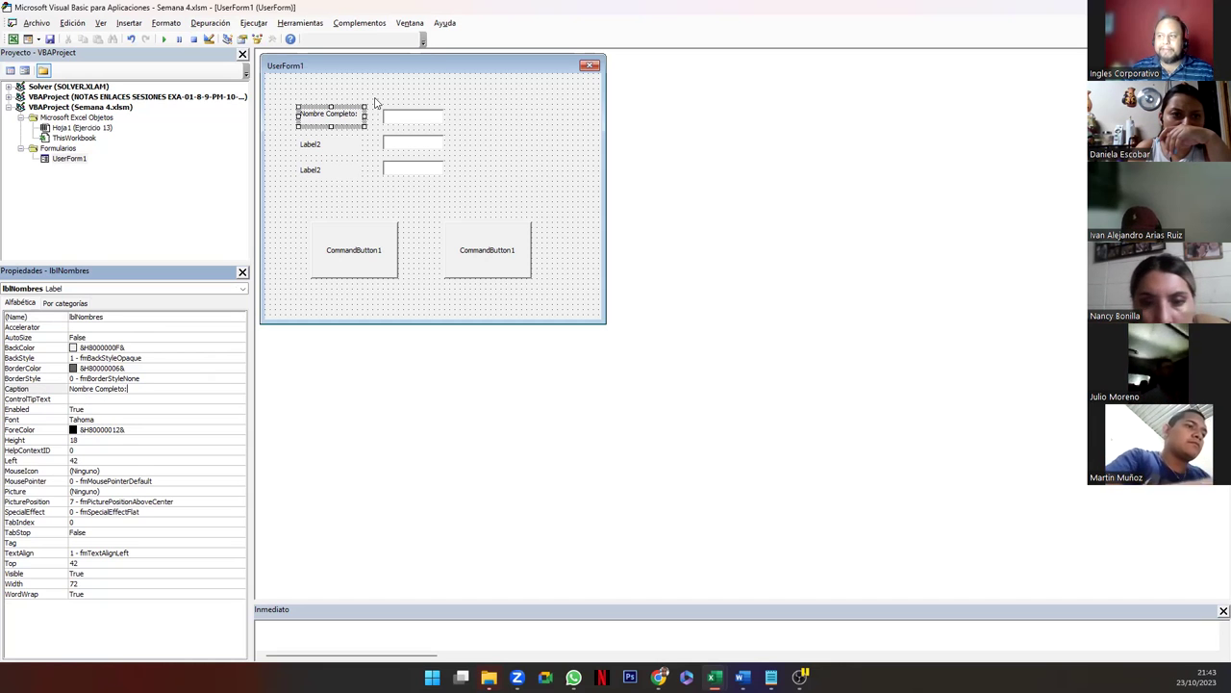
left_click(375, 111)
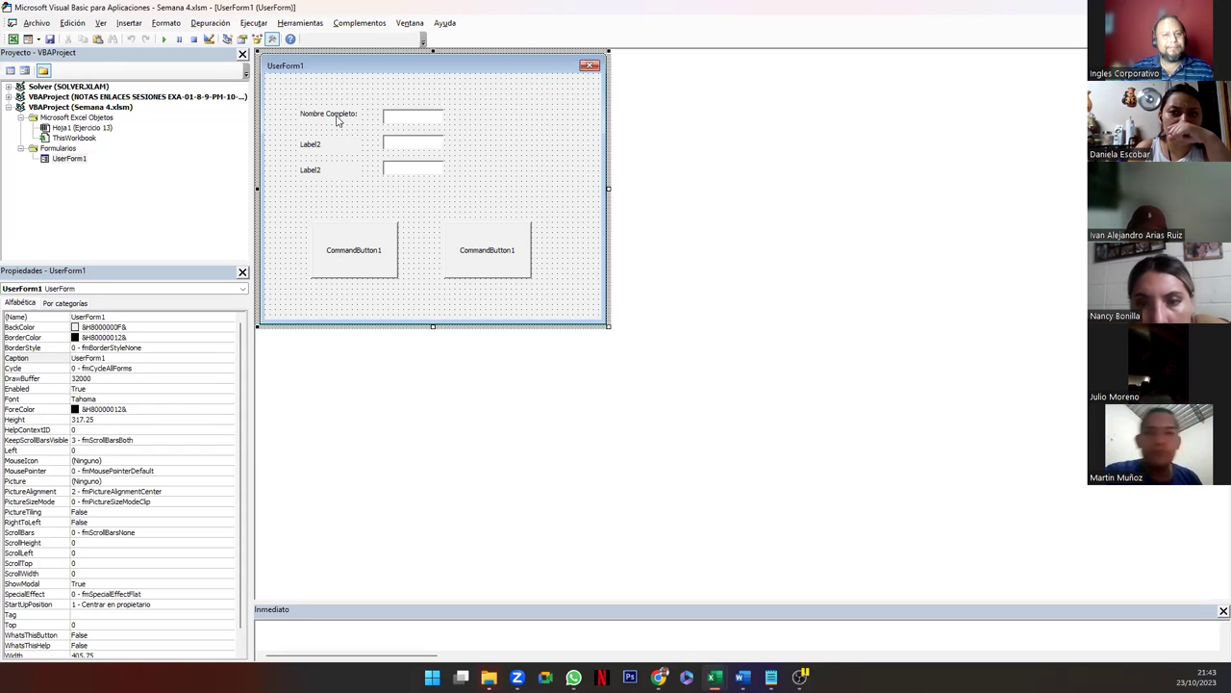
left_click(338, 119)
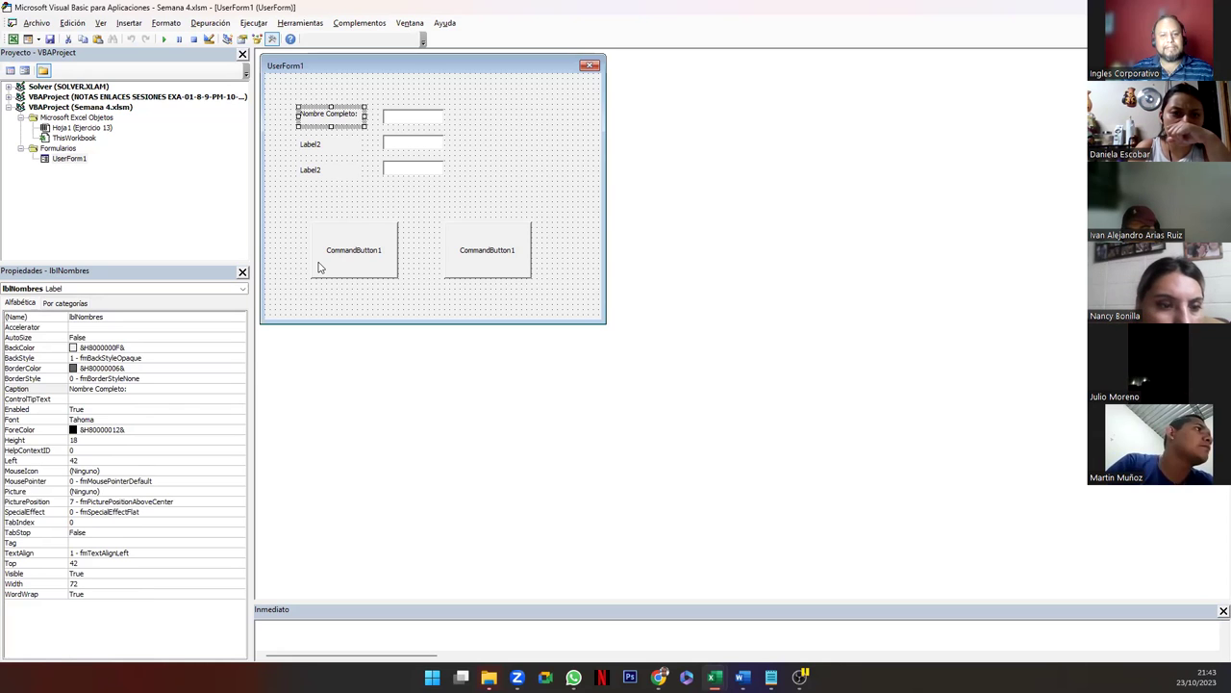
- Rename the second label lblTelefono and caption it 'Teléfono:'
left_click(323, 147)
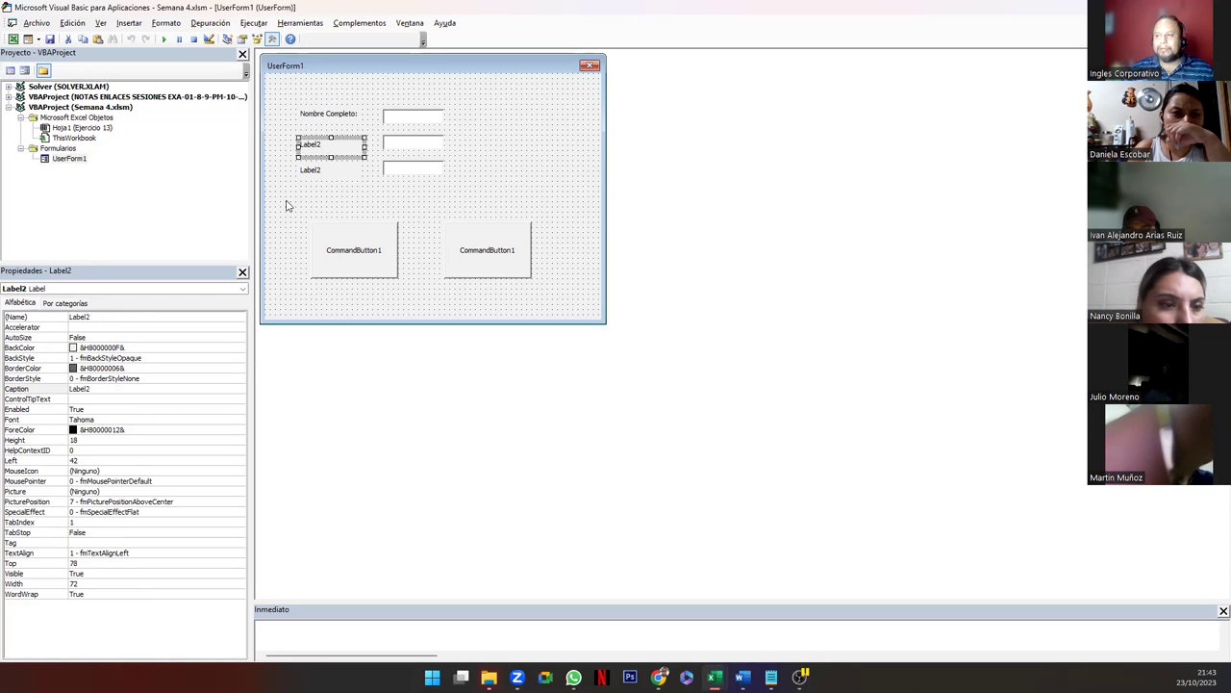
left_click(95, 317)
double_click(95, 316)
type("lblTelefono")
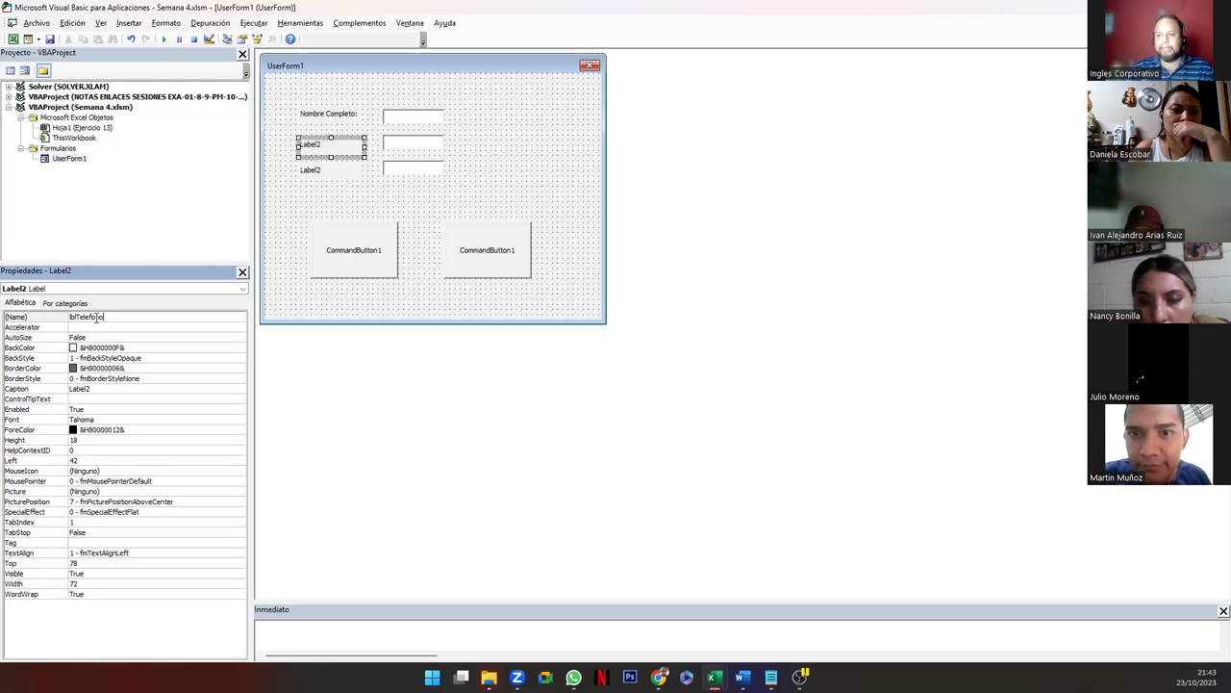
key("Return")
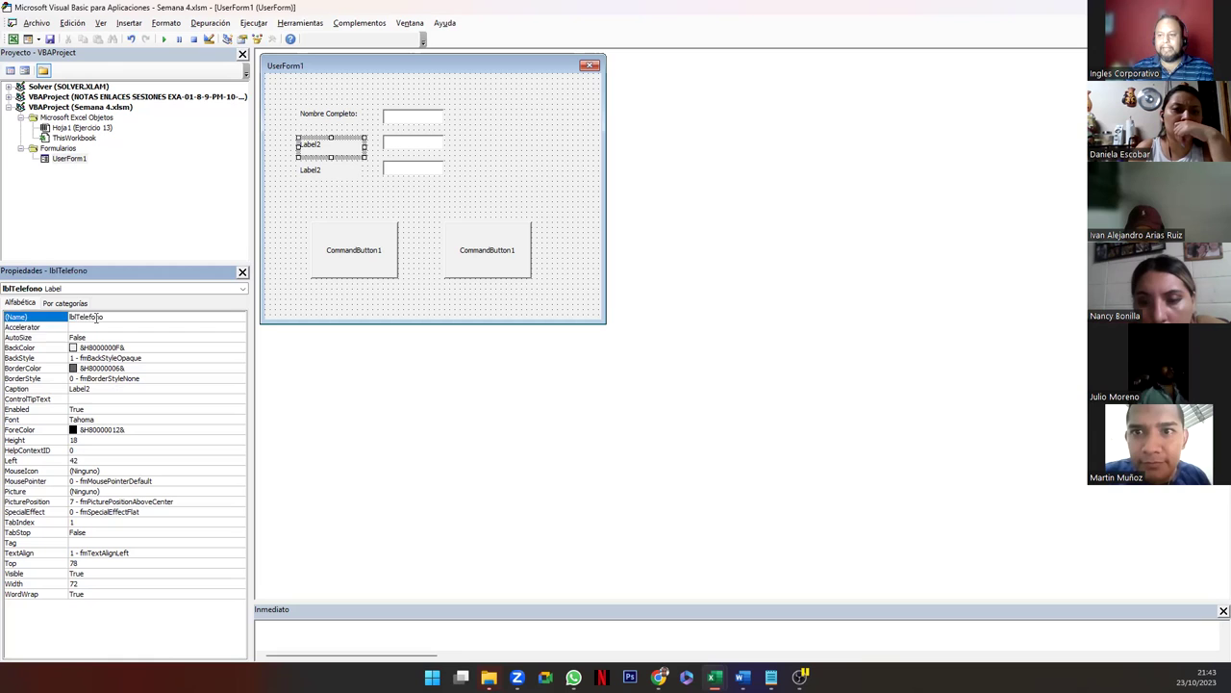
key("Down")
key("Down")
key("Down")
key("Down")
key("Down")
key("Down")
key("Down")
type("T")
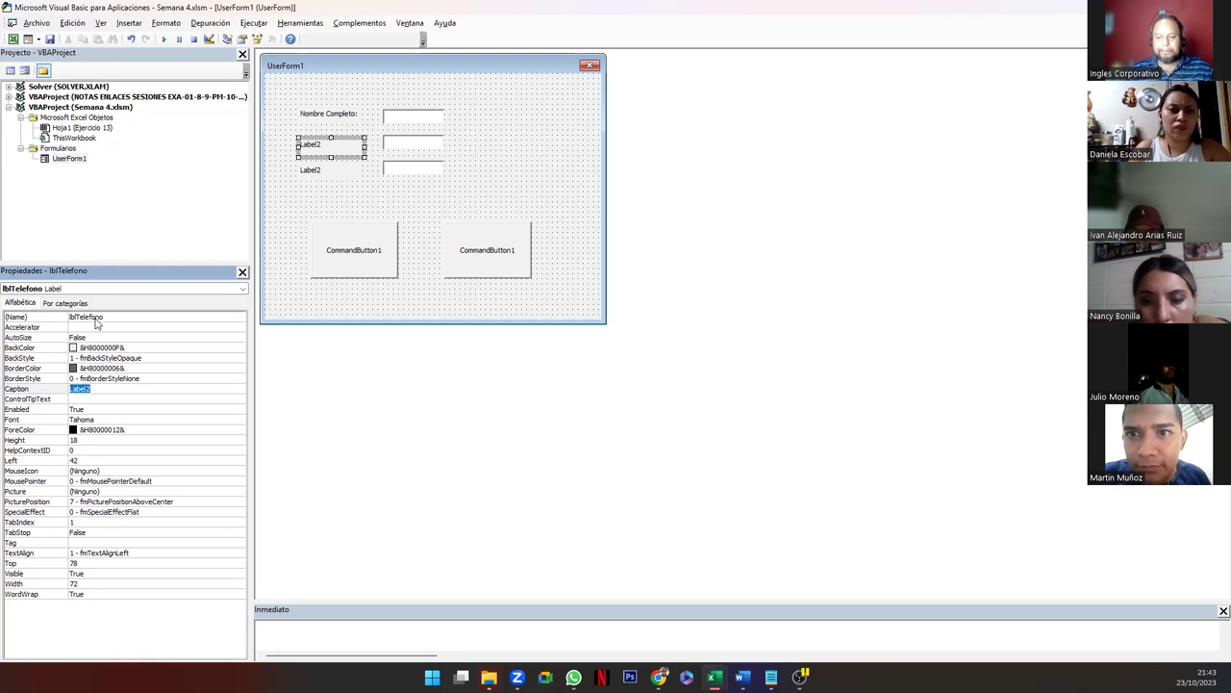
type("ele")
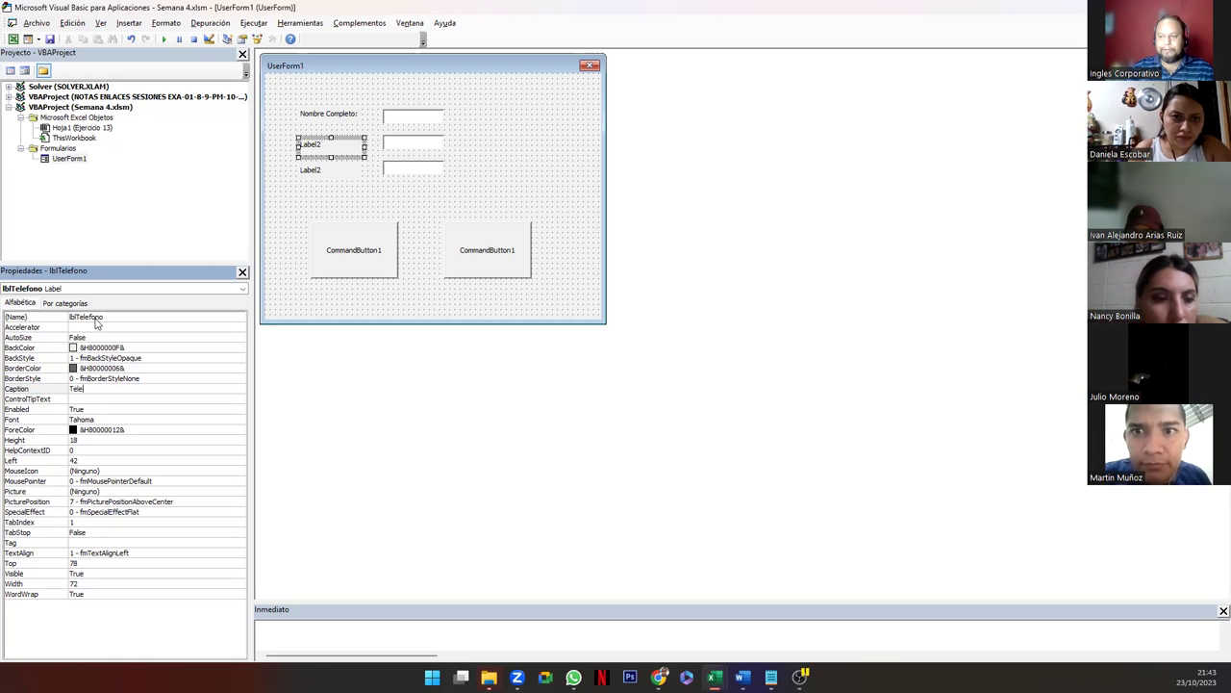
type("éfono:")
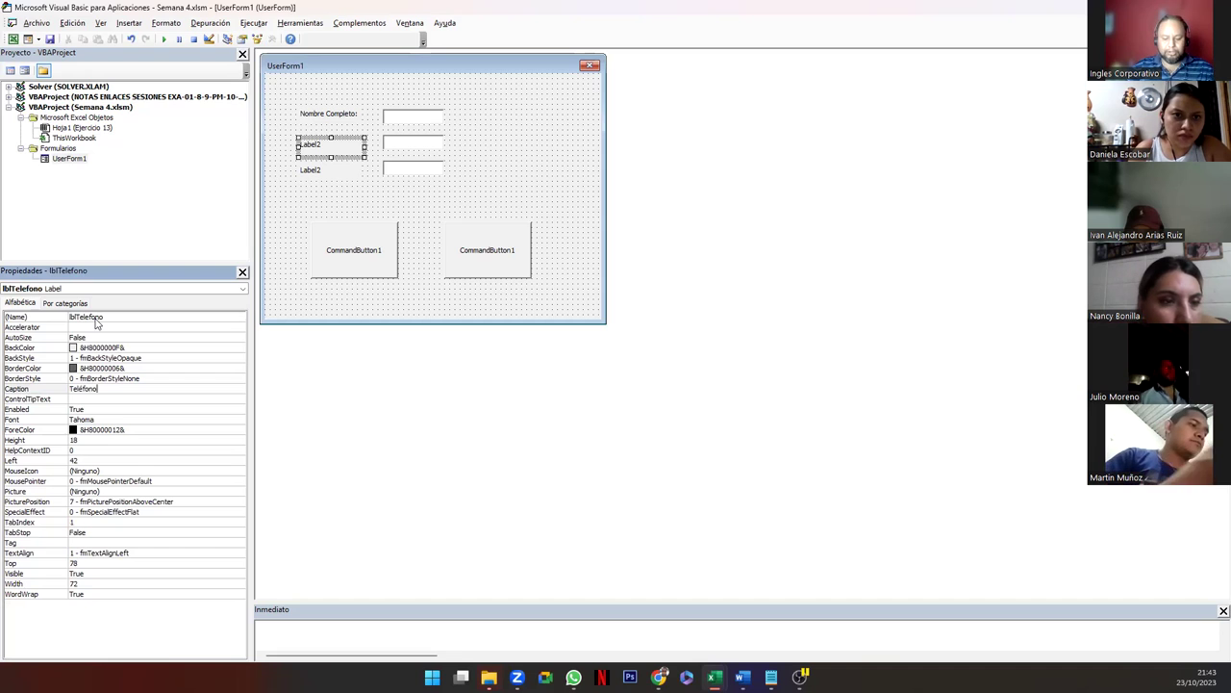
key("Return")
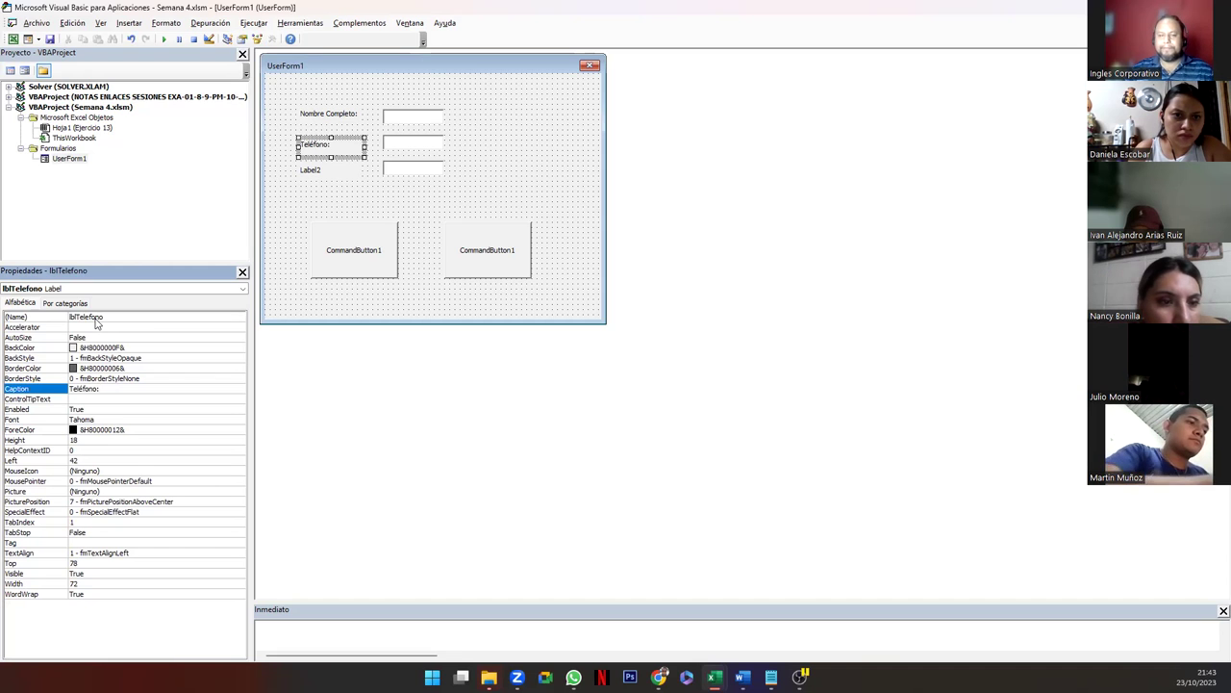
- Rename the third label lblEmail and caption it 'E-mail:'
left_click(314, 178)
left_click(125, 317)
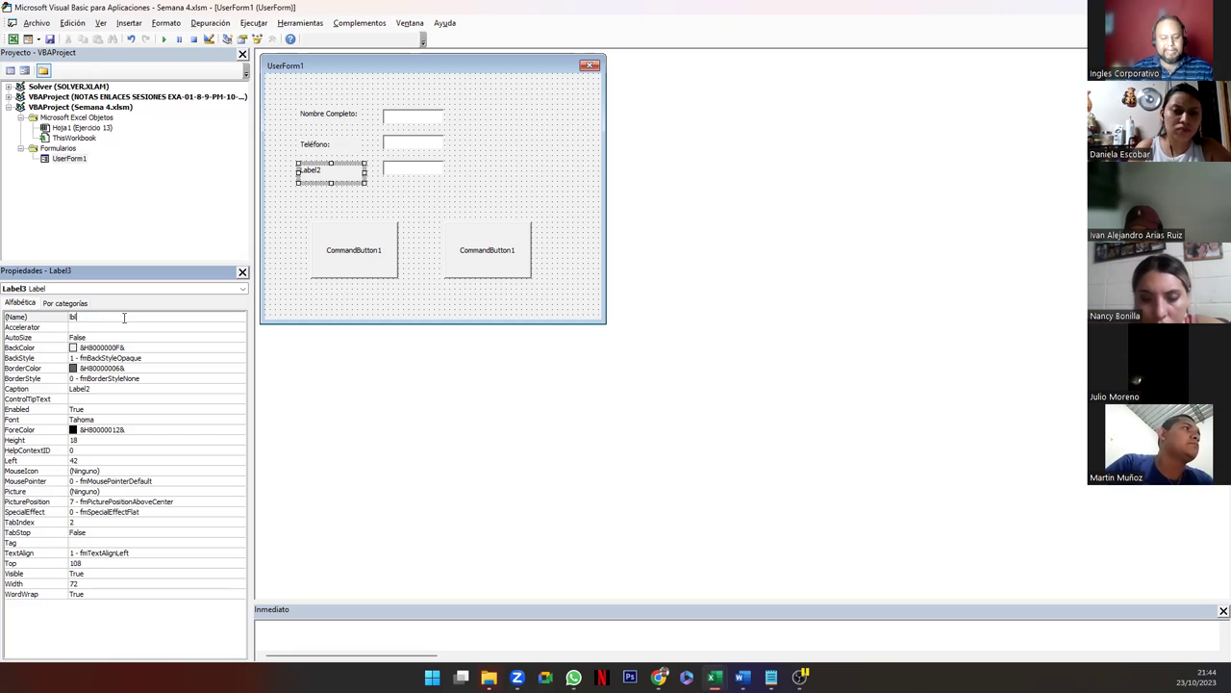
type("Email")
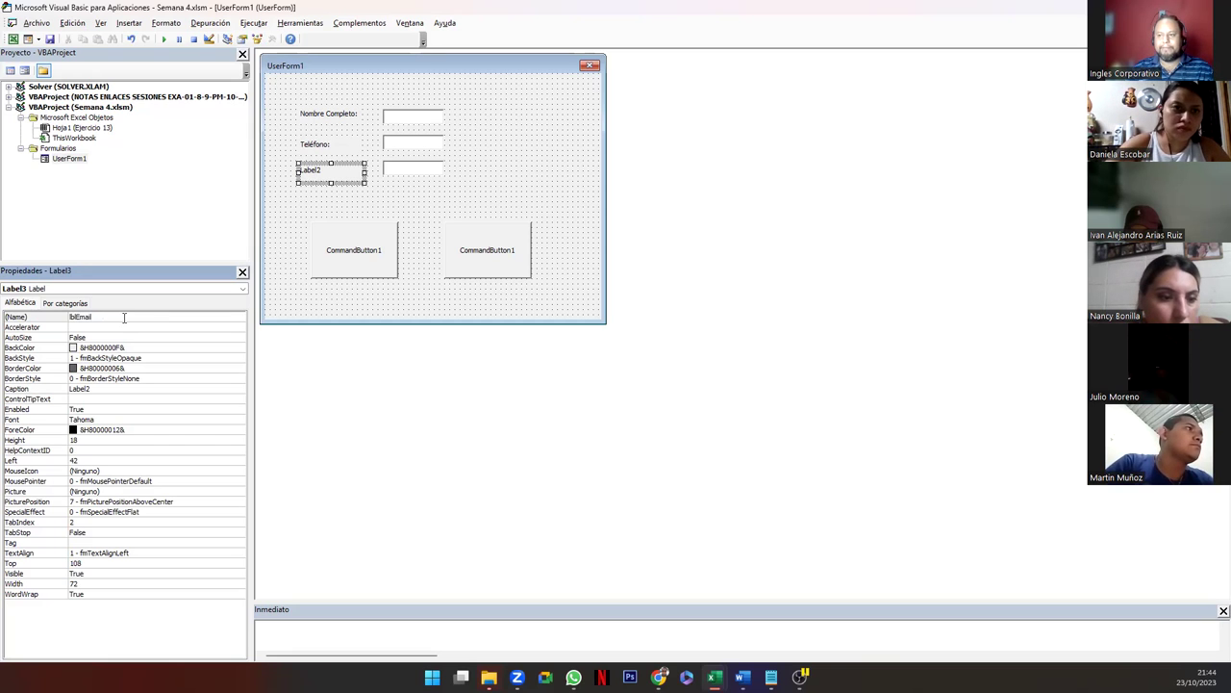
key("Return")
key("Down")
key("Down")
key("Down")
key("Down")
key("Down")
key("Down")
key("Down")
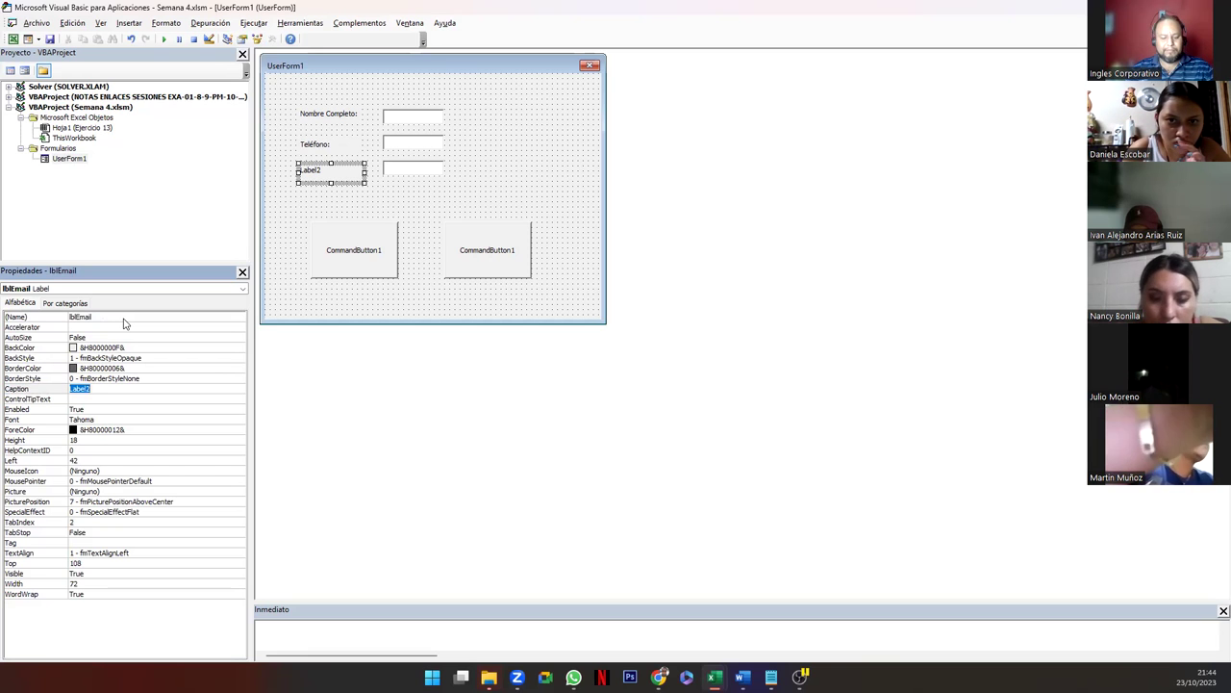
type("E-")
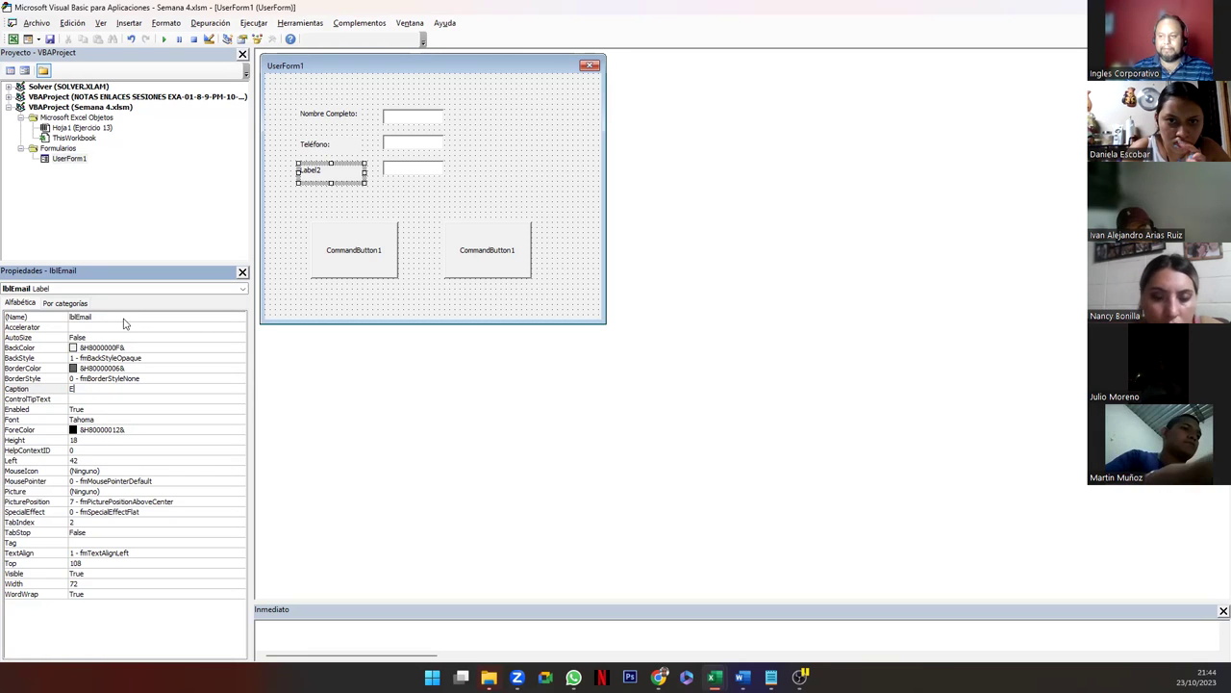
type("mail:")
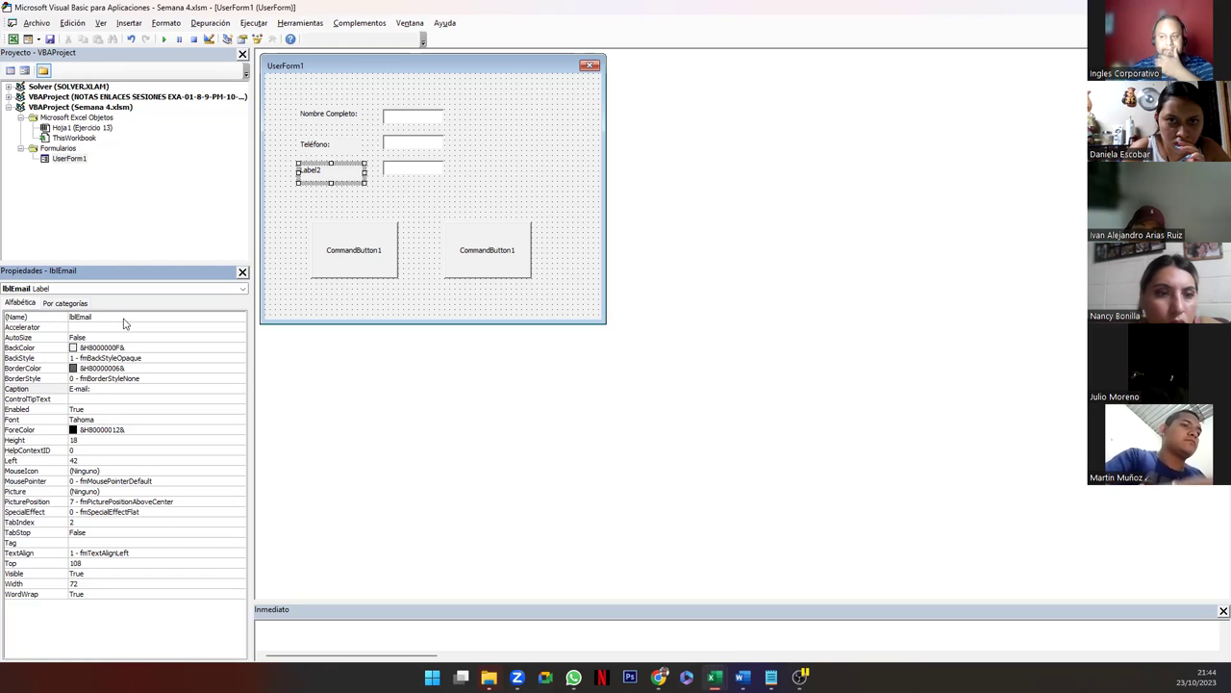
key("Return")
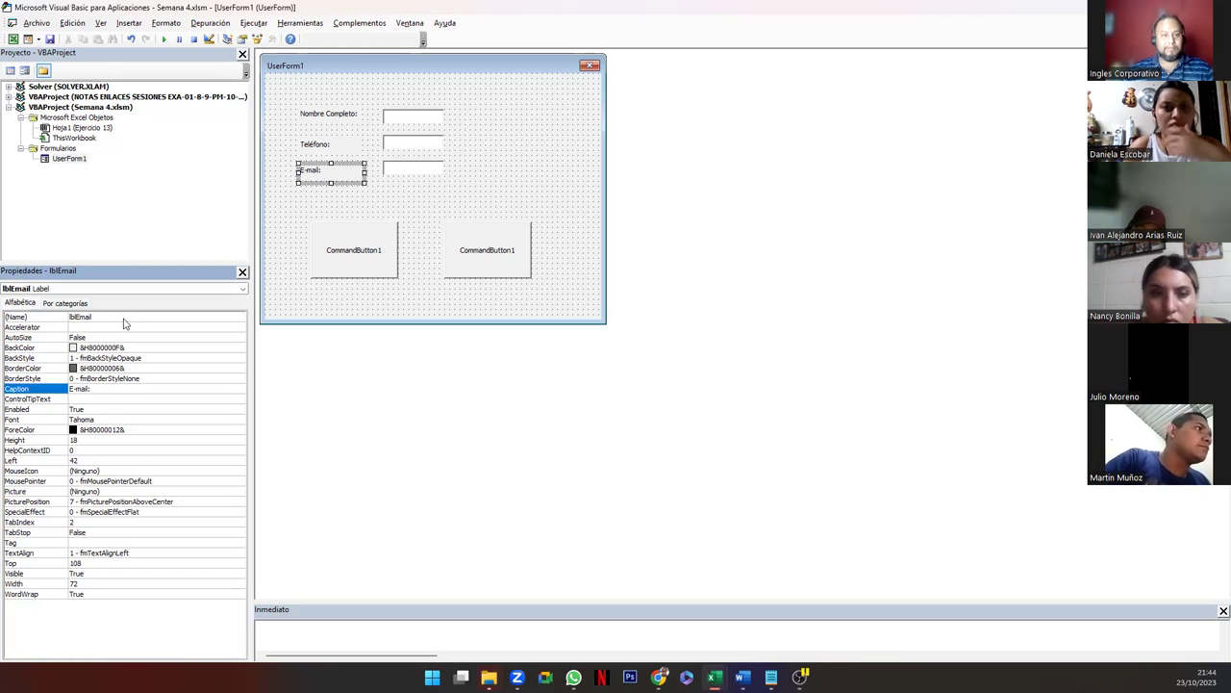
left_click(302, 213)
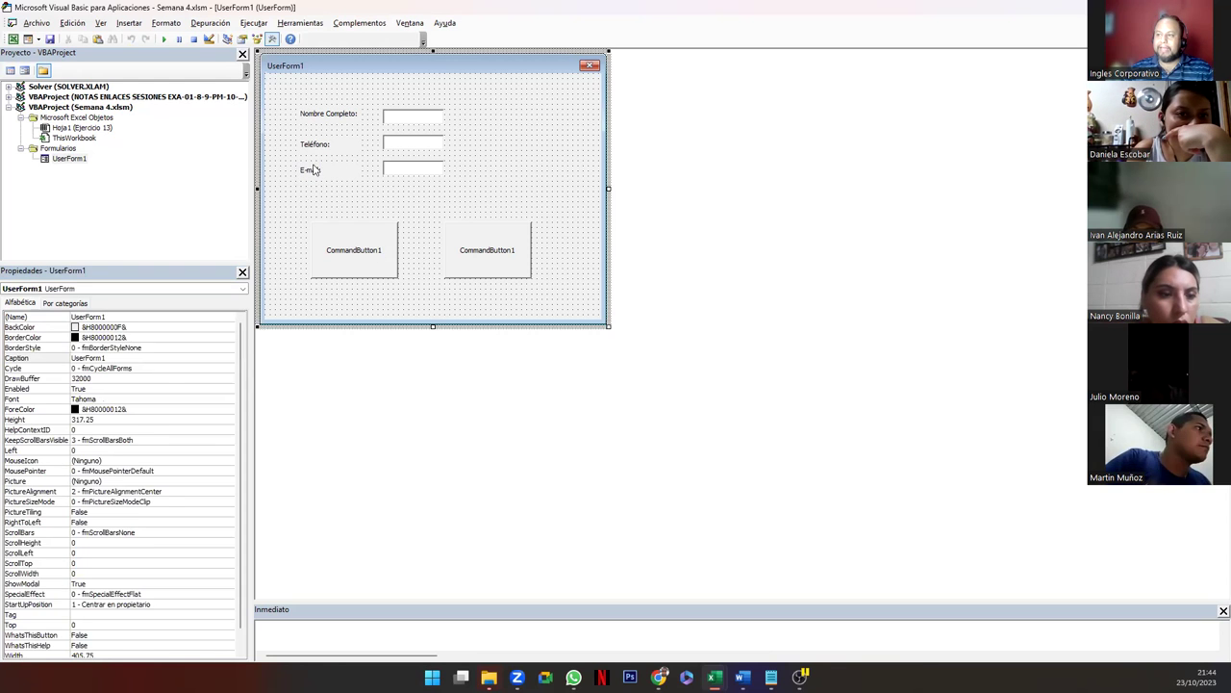
left_click(324, 149)
left_click(323, 174)
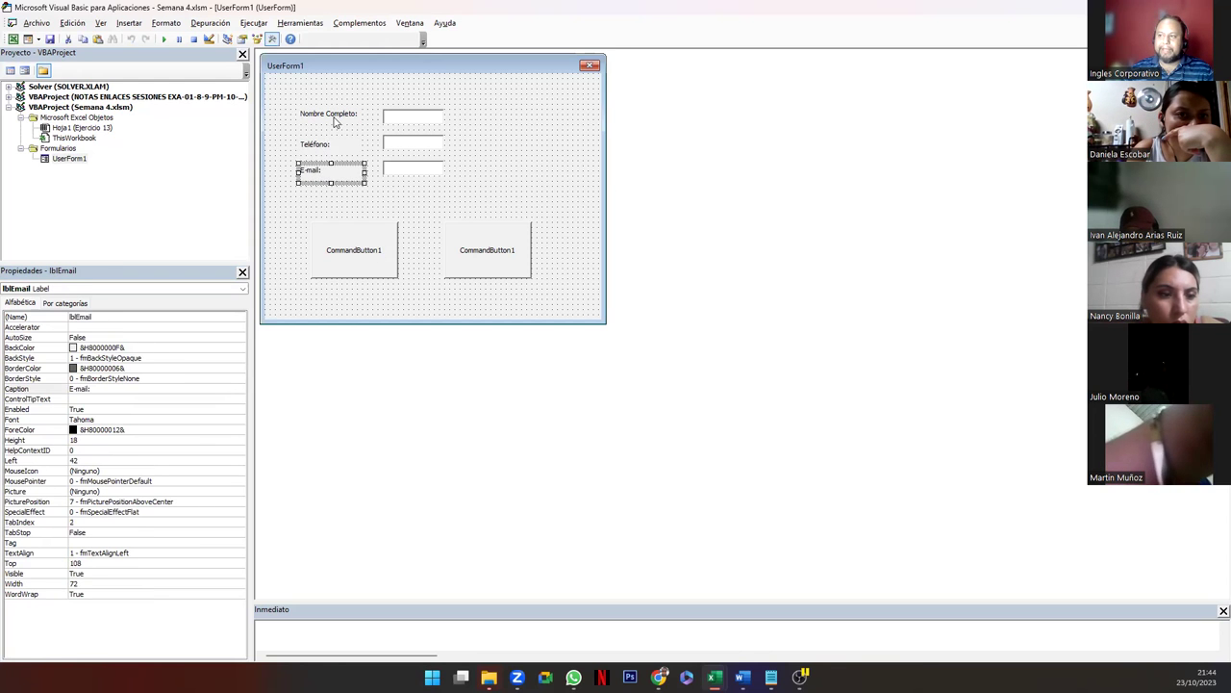
left_click(335, 120)
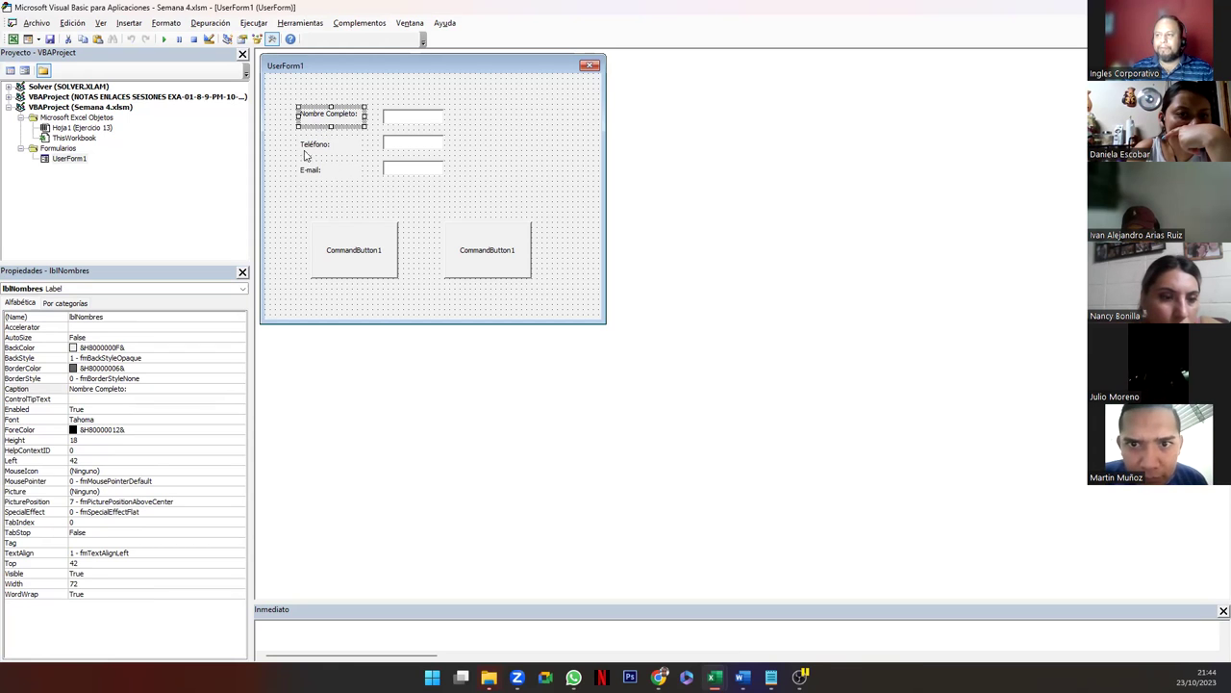
left_click(312, 154)
left_click(314, 174)
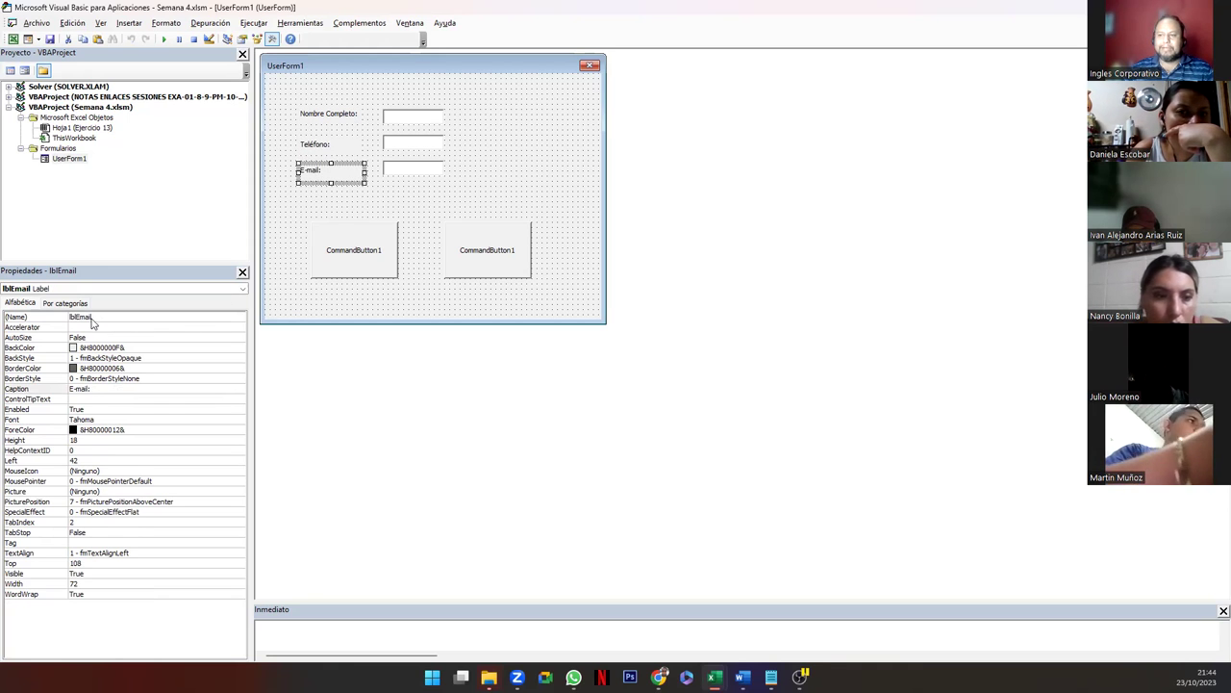
left_click(40, 318)
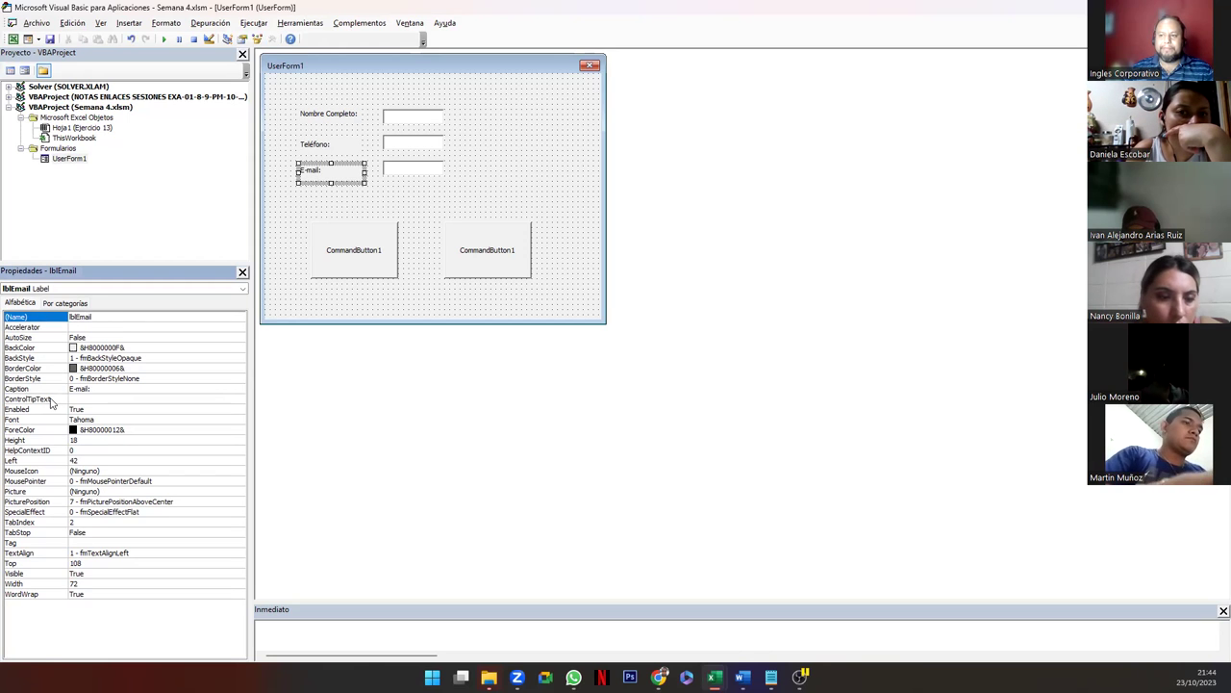
left_click(20, 388)
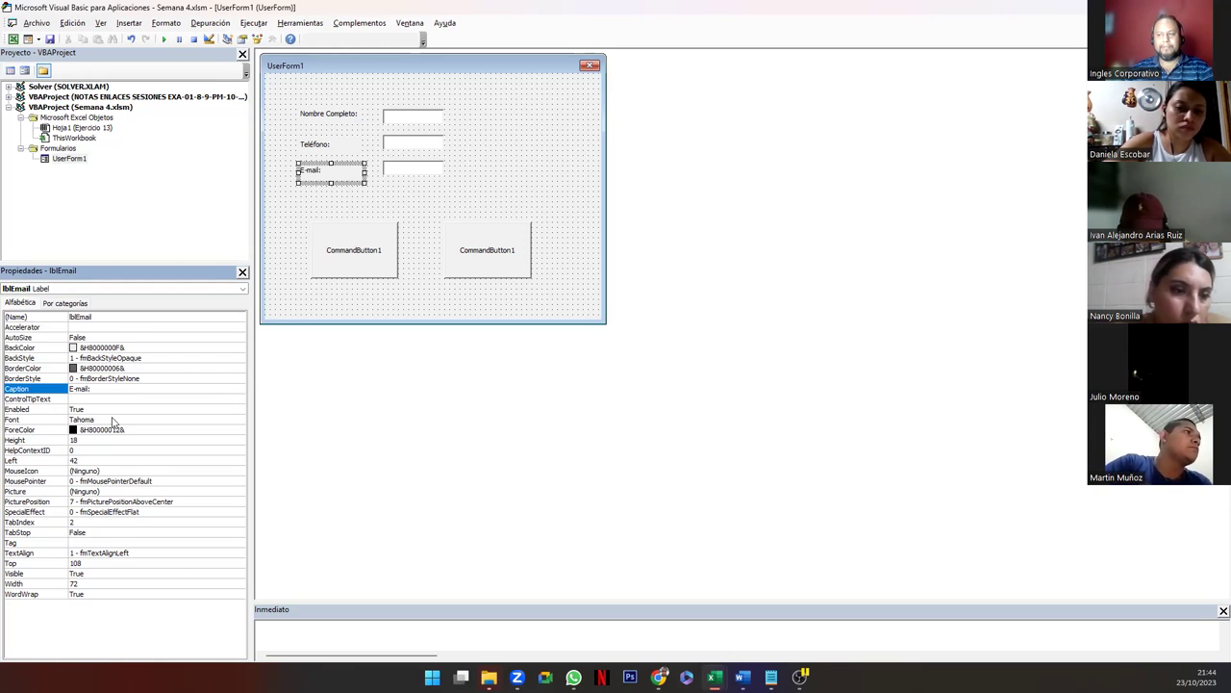
left_click(405, 123)
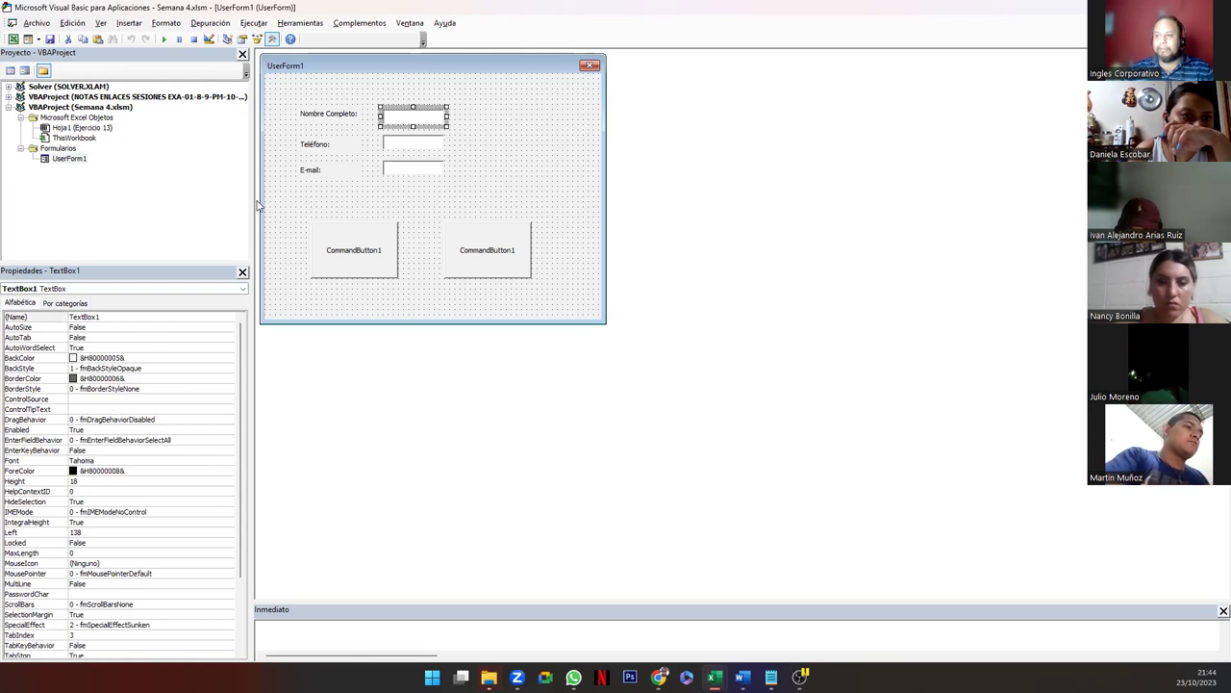
- Name the three text boxes txtNombres, txtTelefono and txtEmail
left_click(113, 320)
type("txt")
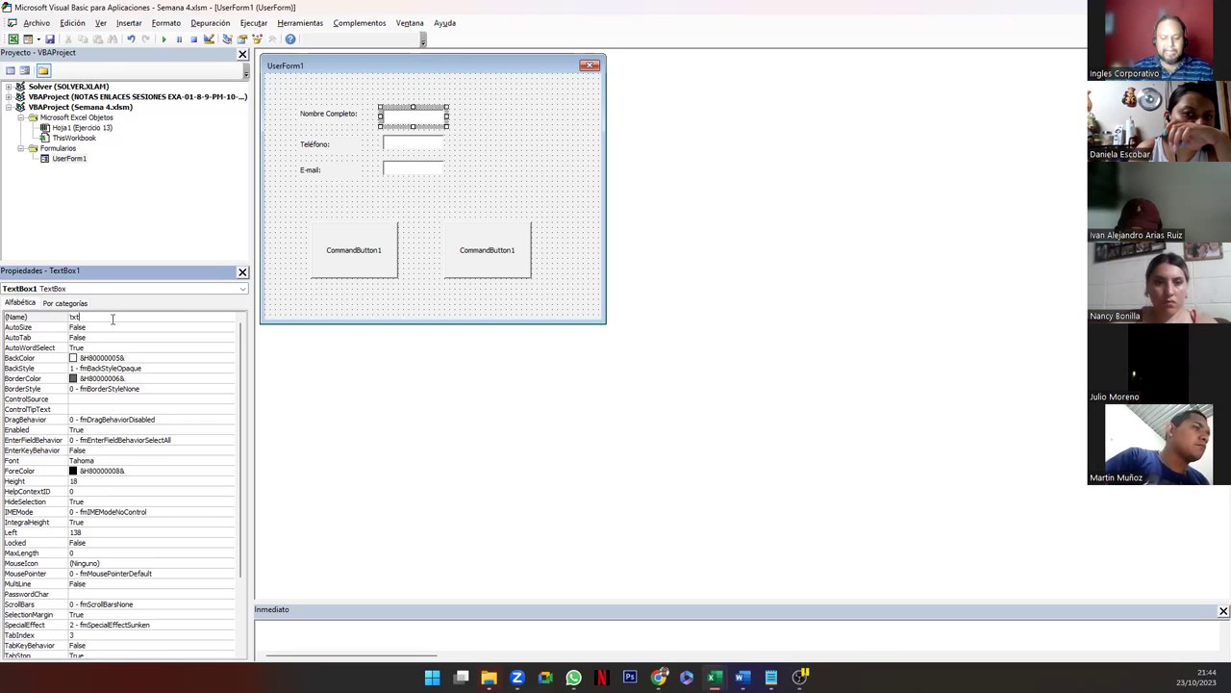
type("Nombres")
key("Return")
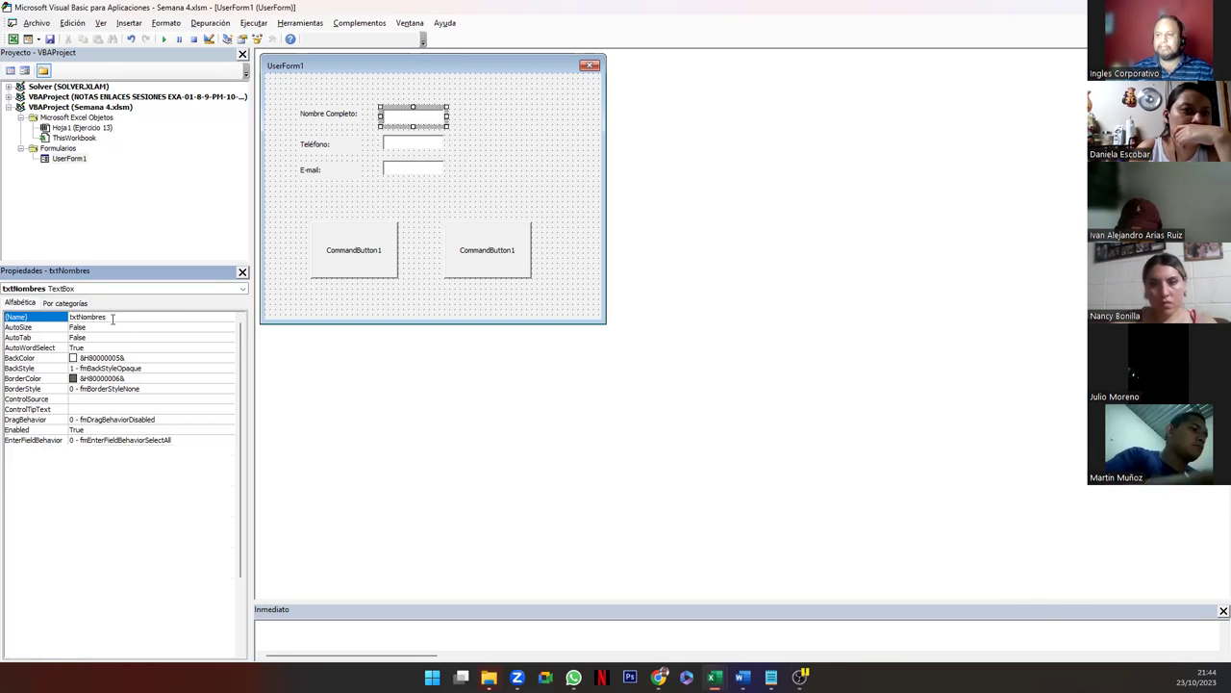
left_click(419, 146)
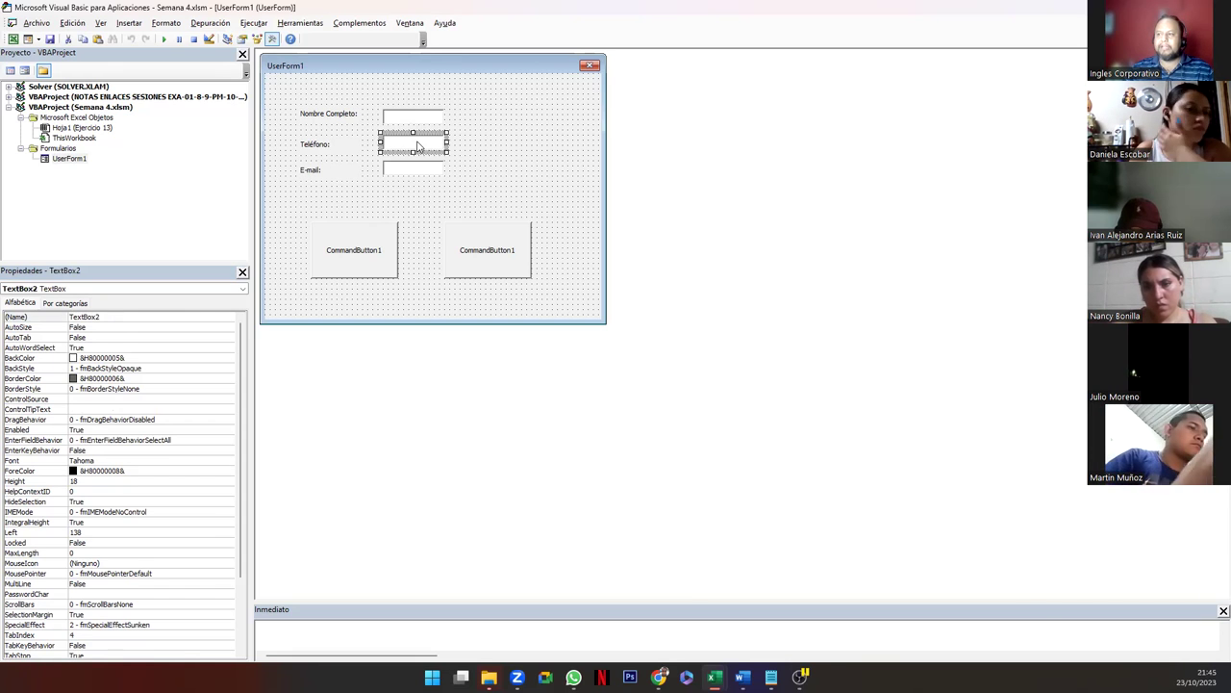
left_click(163, 317)
left_click(162, 316)
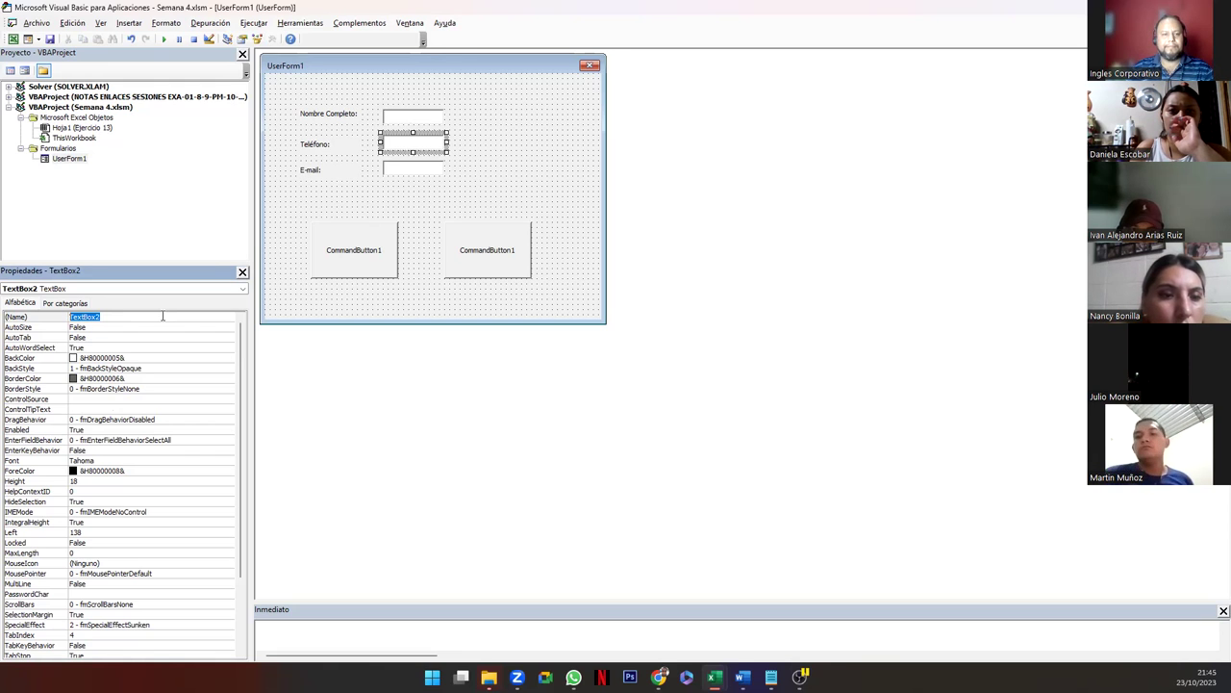
type("txt")
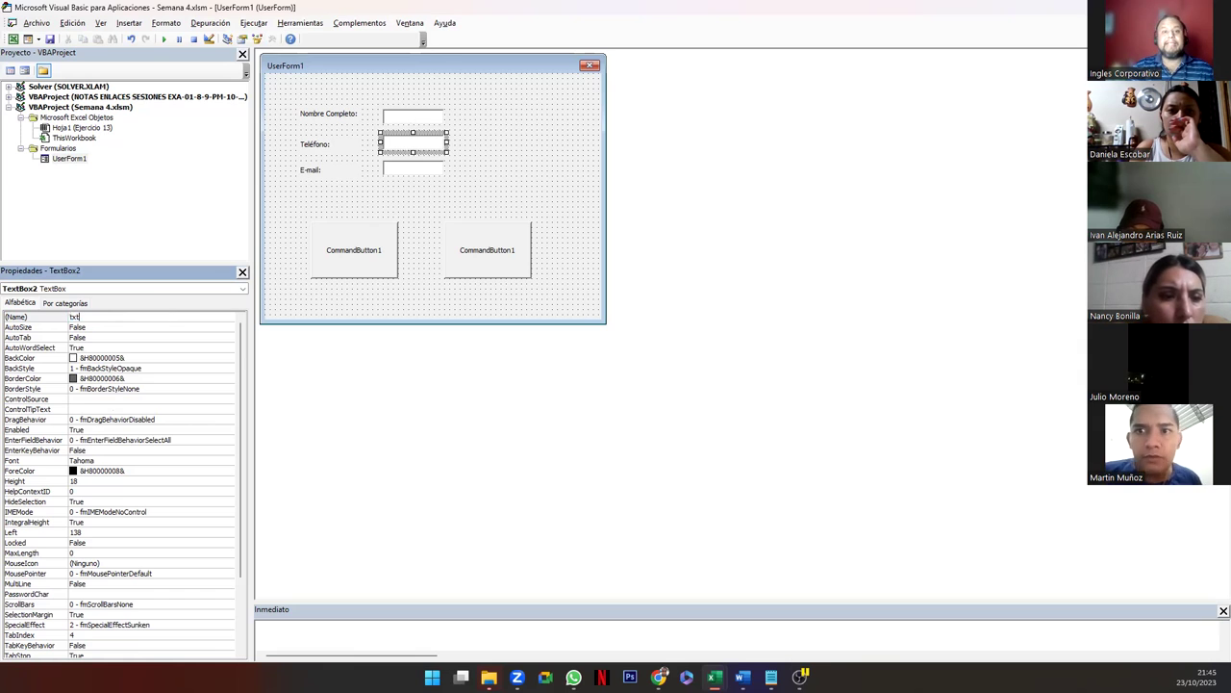
type("Telefono")
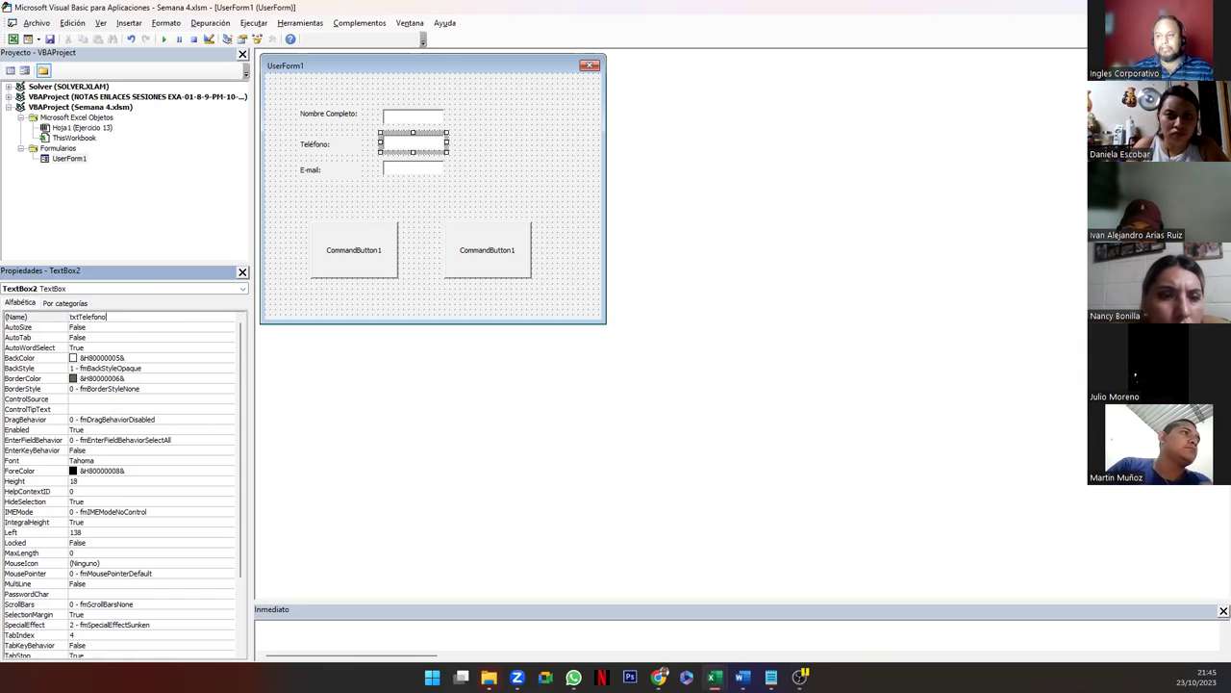
key("Return")
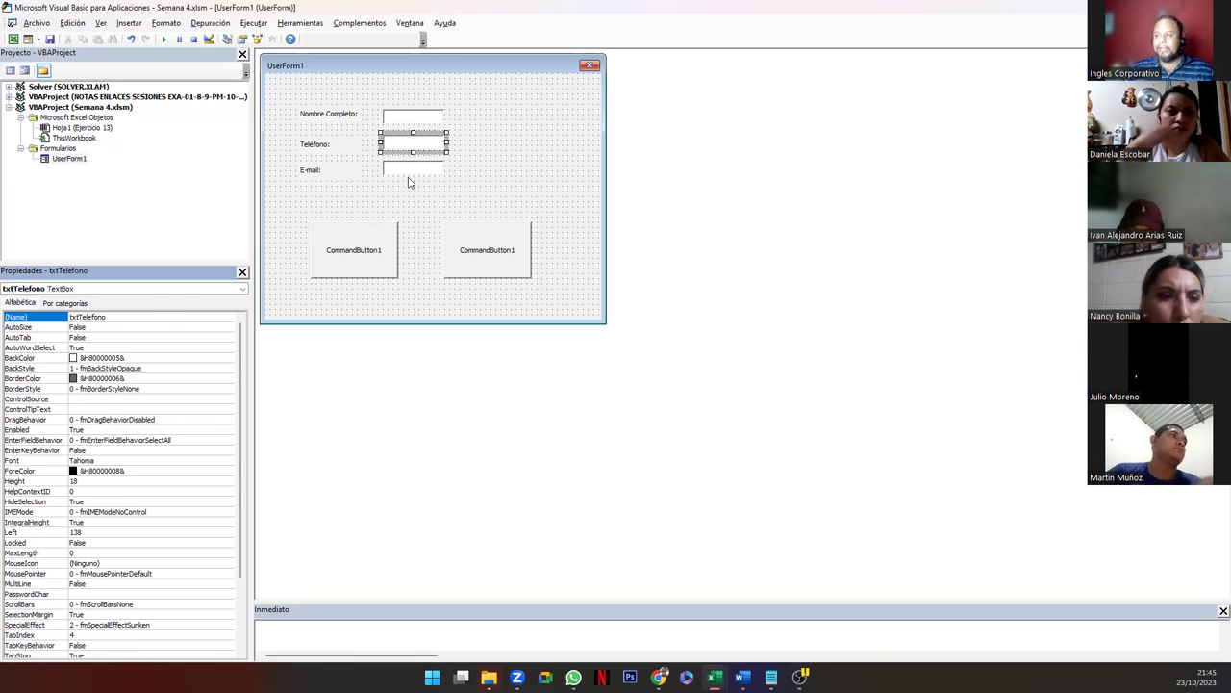
left_click(424, 168)
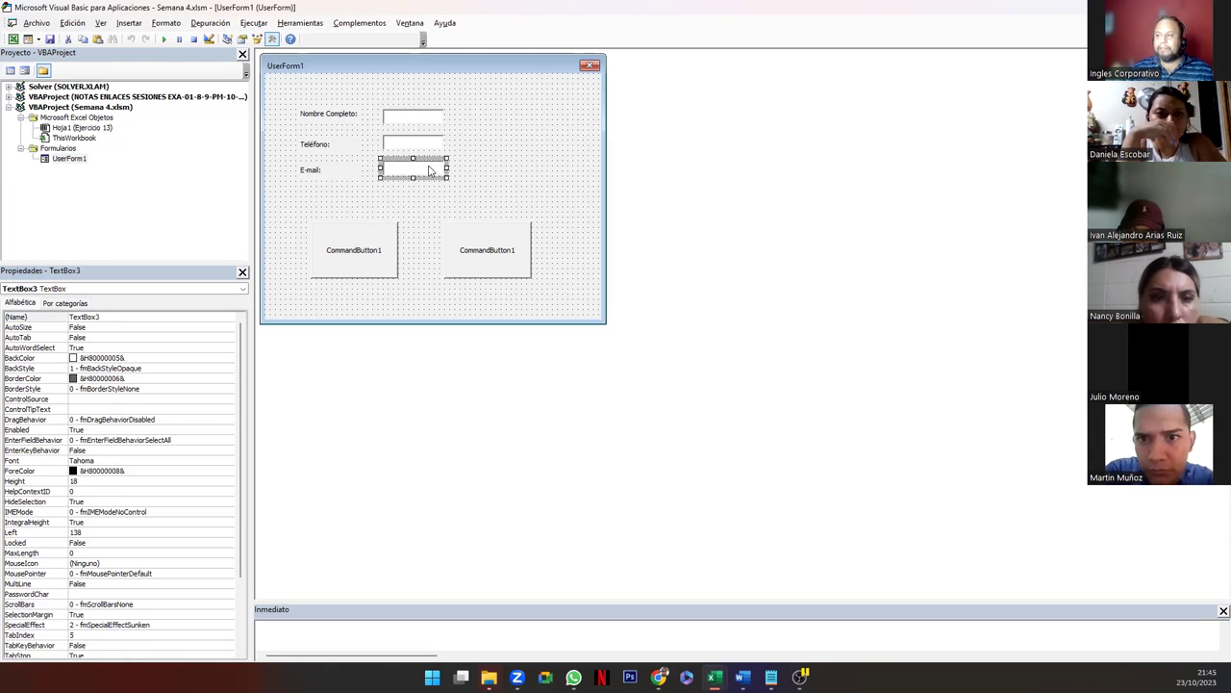
left_click(154, 317)
key("BackSpace")
key("BackSpace")
key("BackSpace")
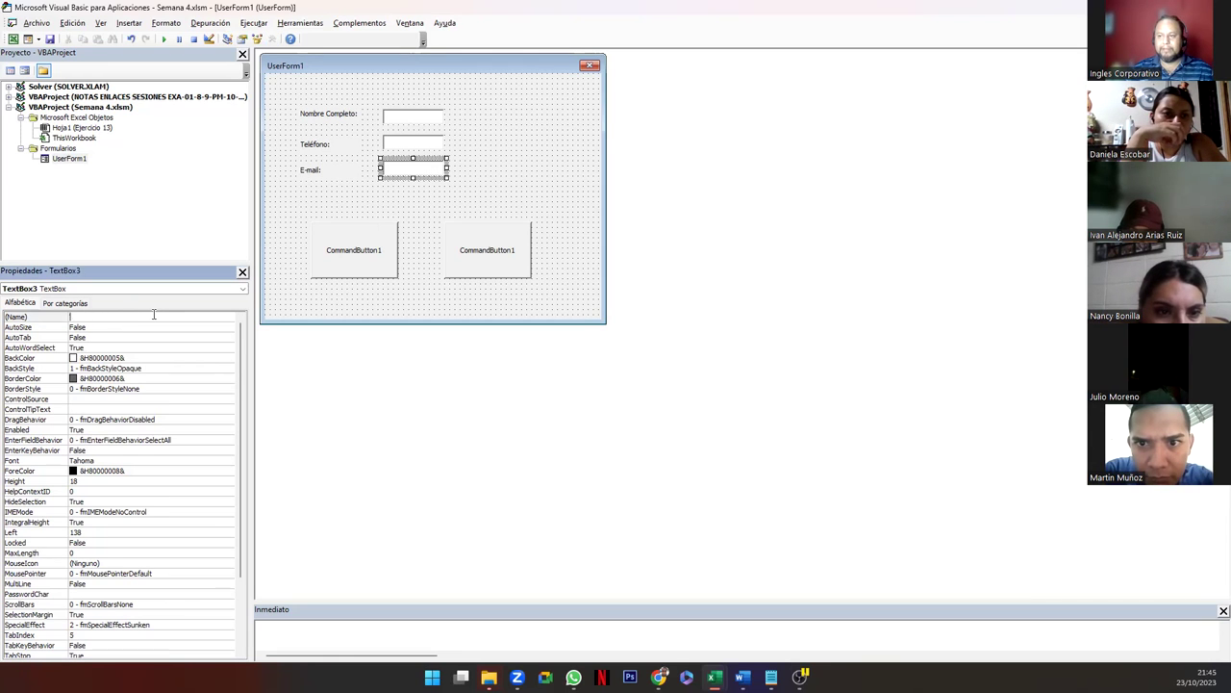
type("txtEmail")
key("Return")
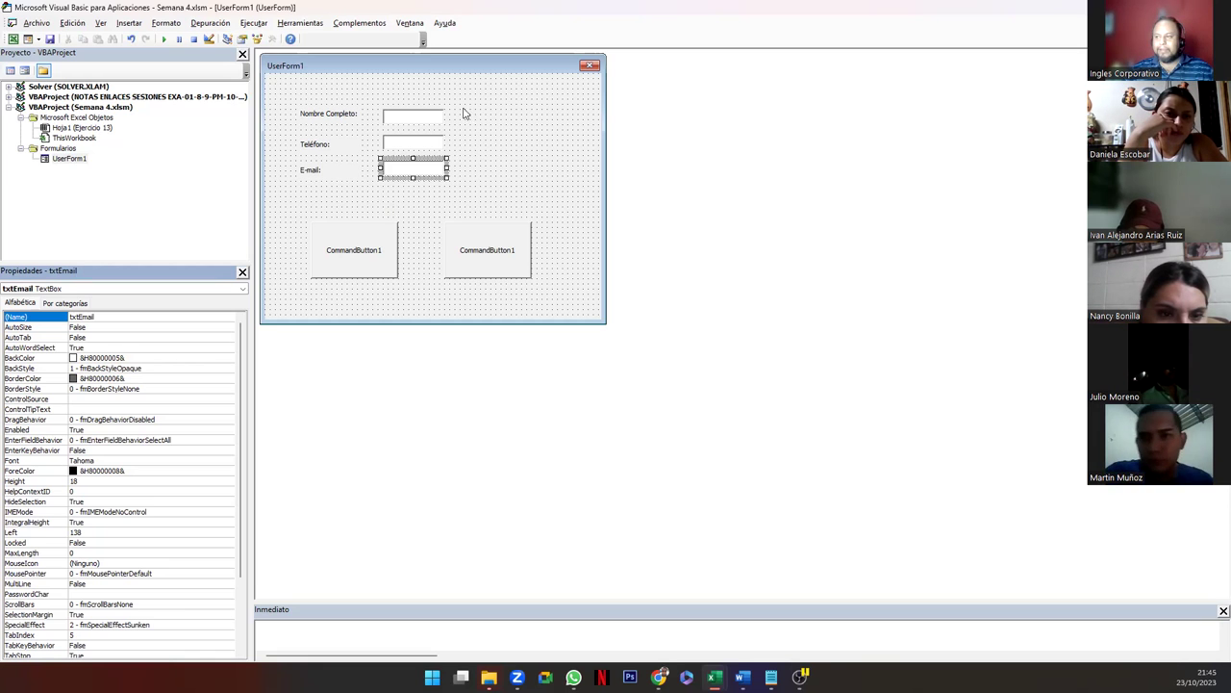
left_click(423, 121)
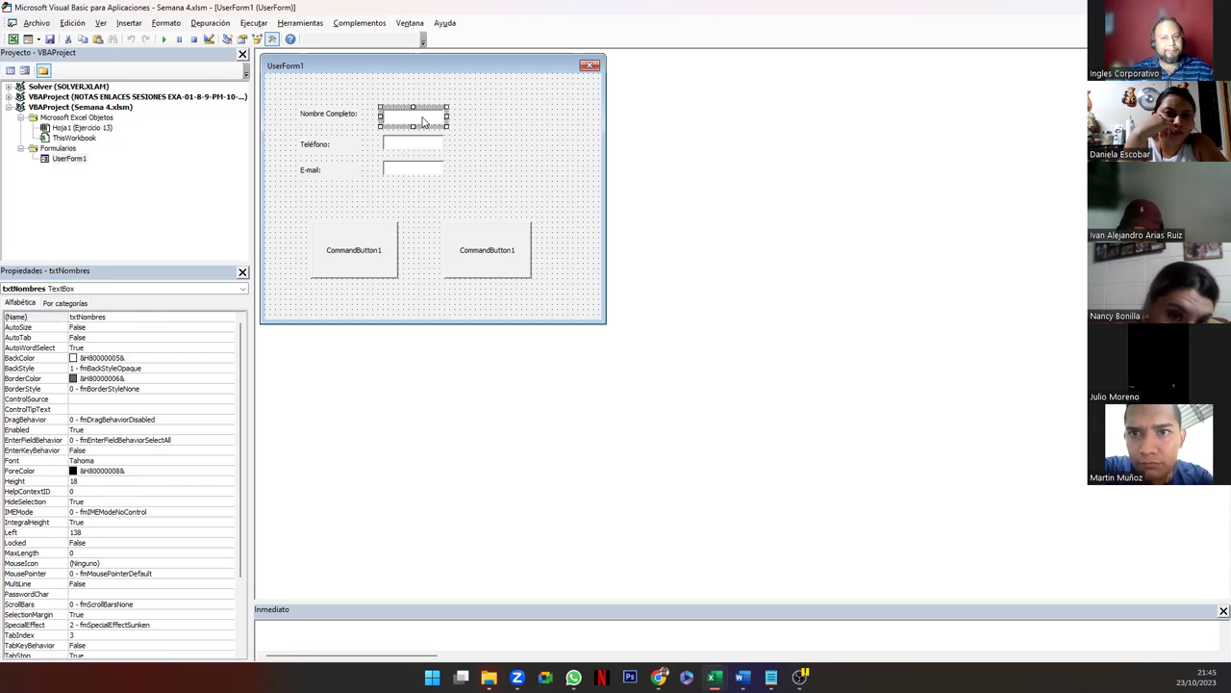
left_click(413, 144, "ctrl")
left_click(417, 171, "ctrl")
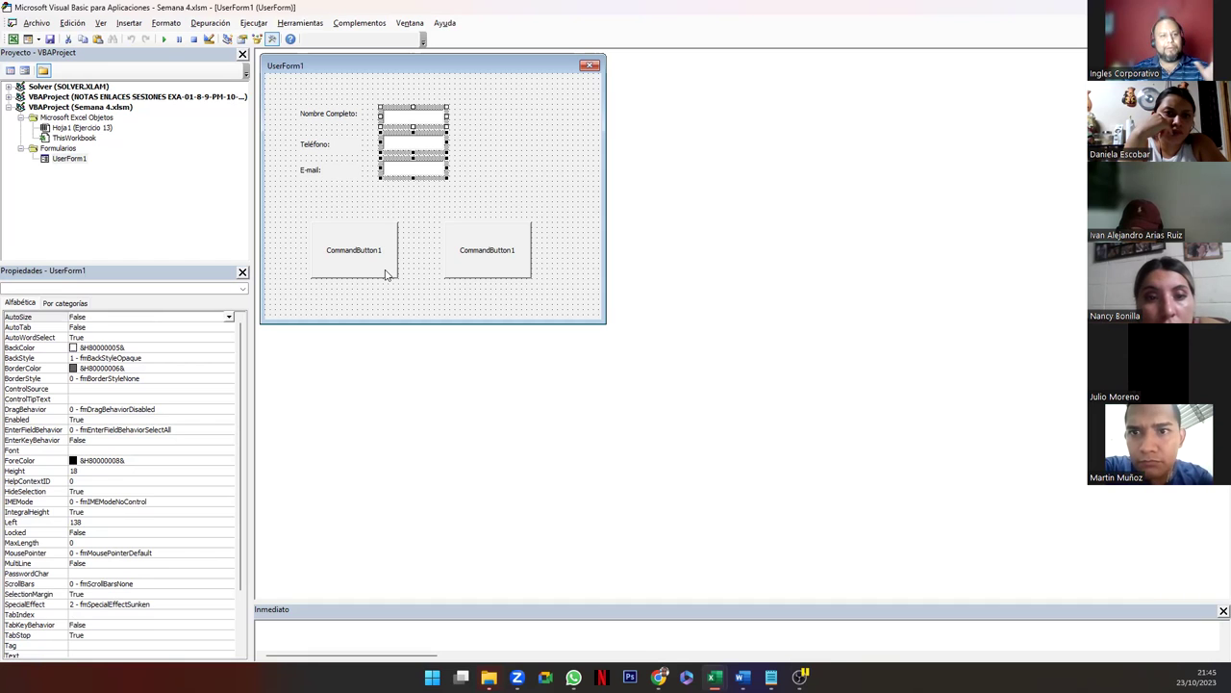
left_click_drag(447, 145, 507, 142)
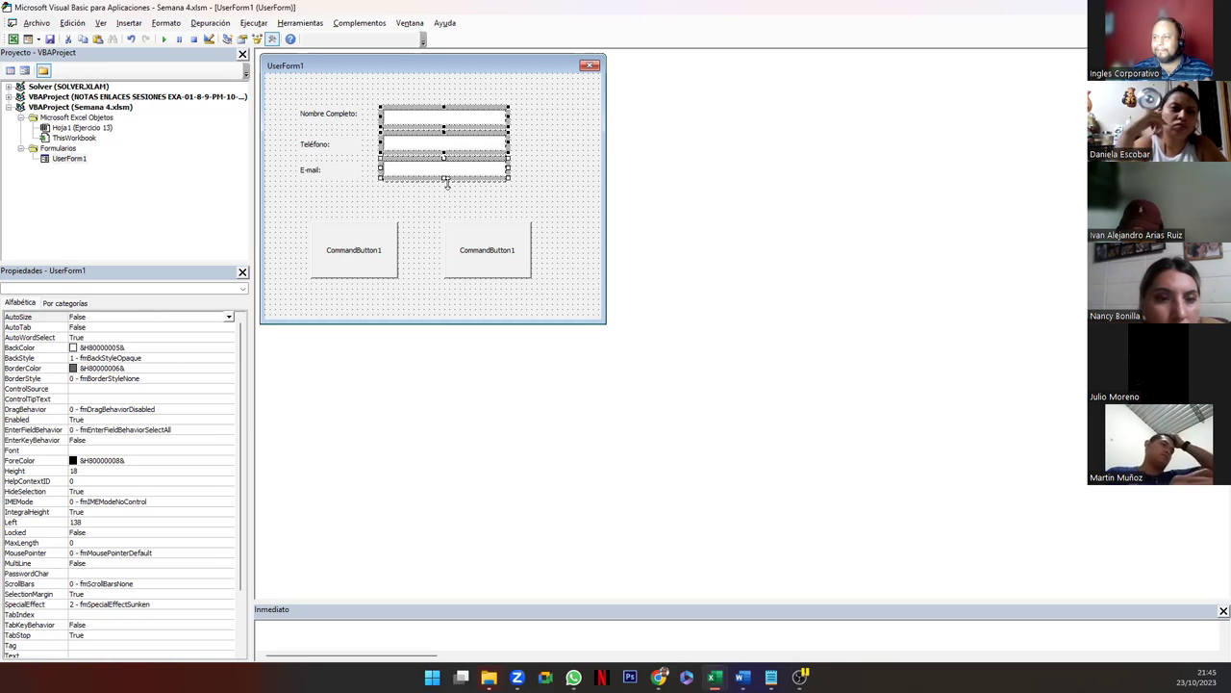
left_click_drag(445, 179, 450, 191)
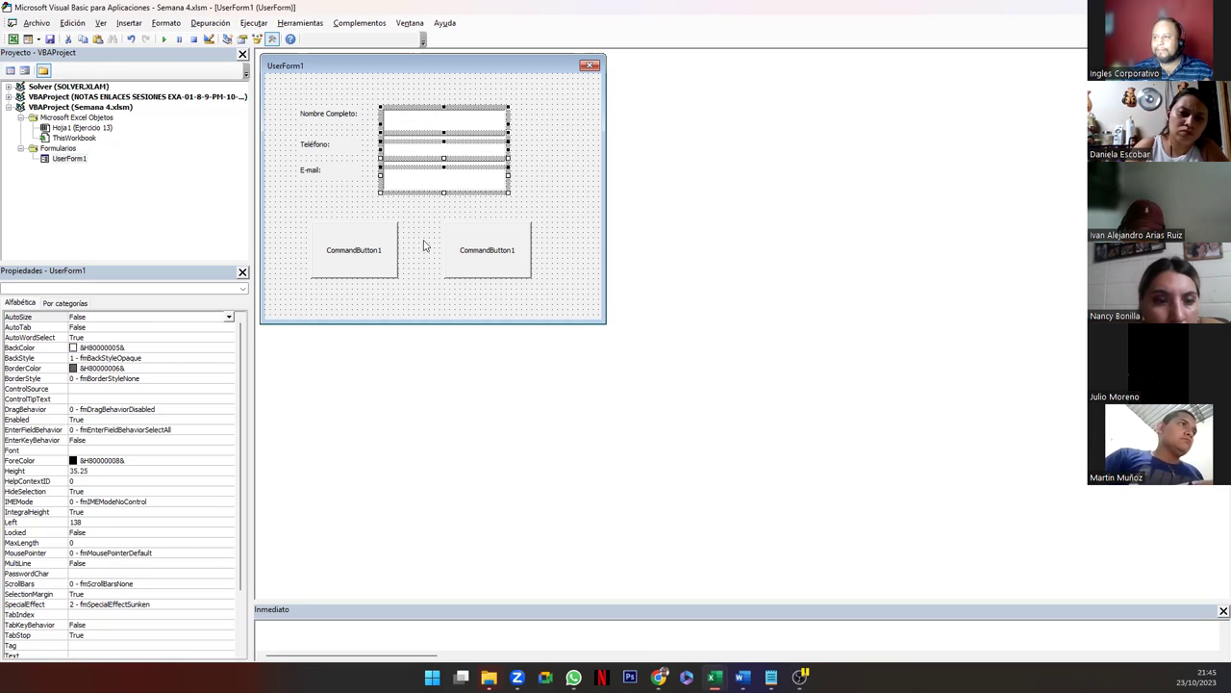
left_click(448, 122)
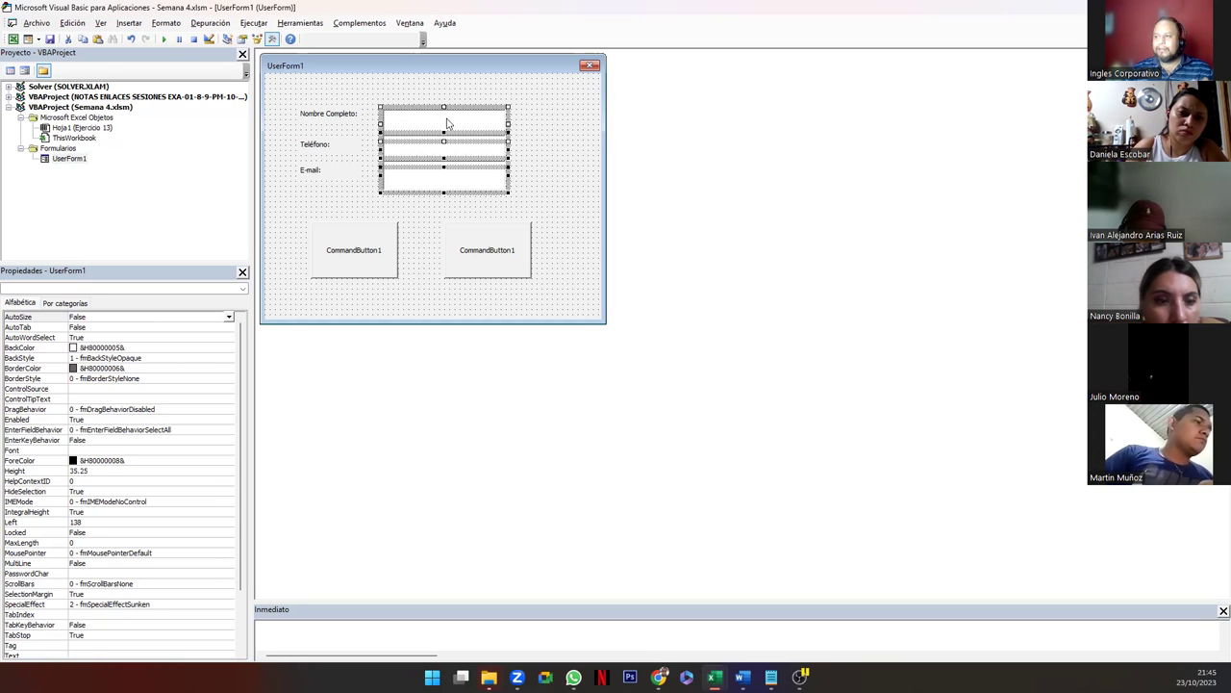
left_click(530, 126)
left_click(468, 123)
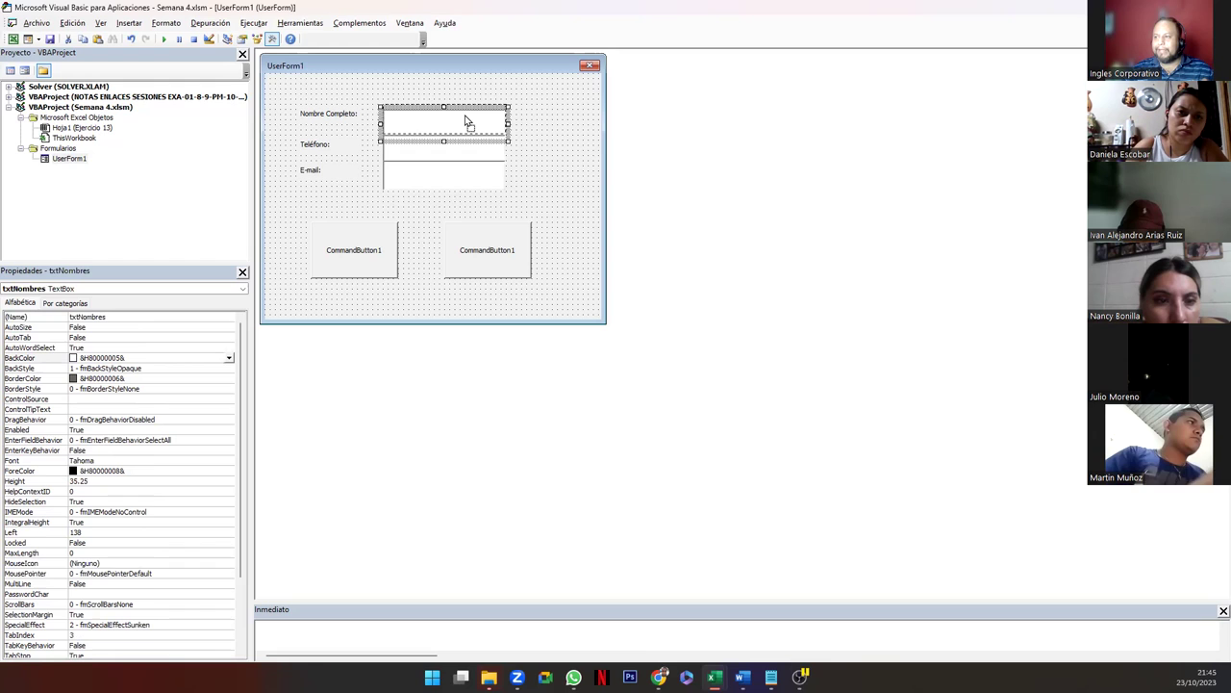
left_click(452, 181)
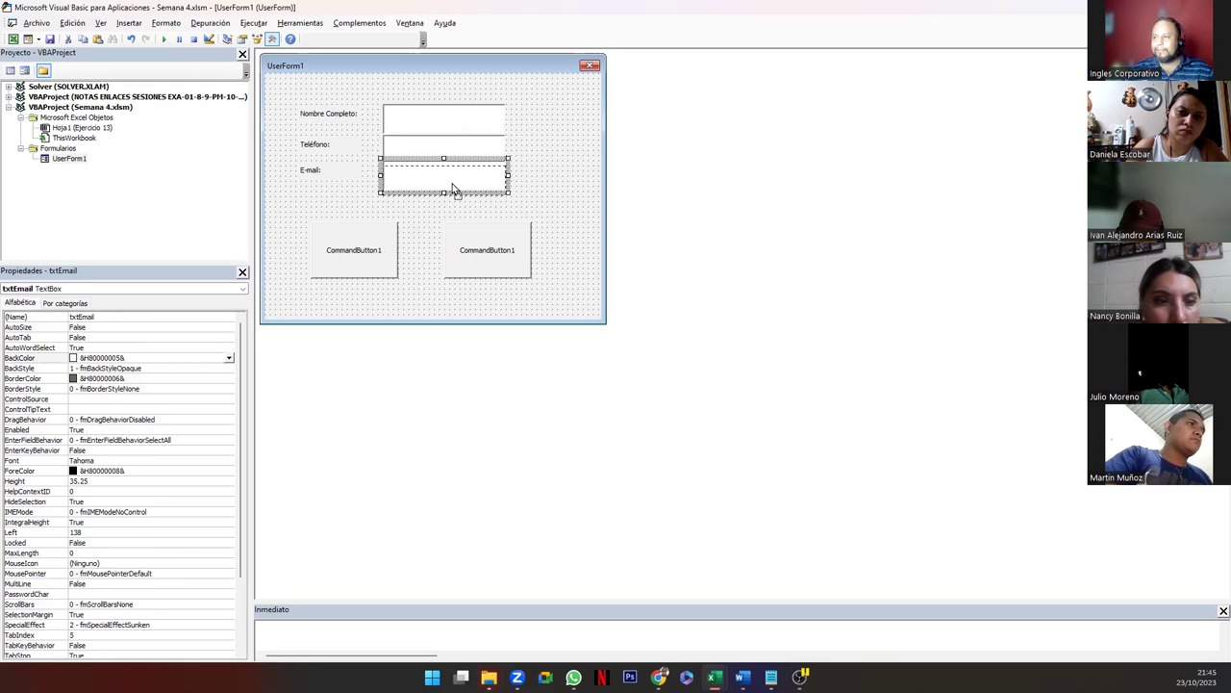
left_click(495, 151)
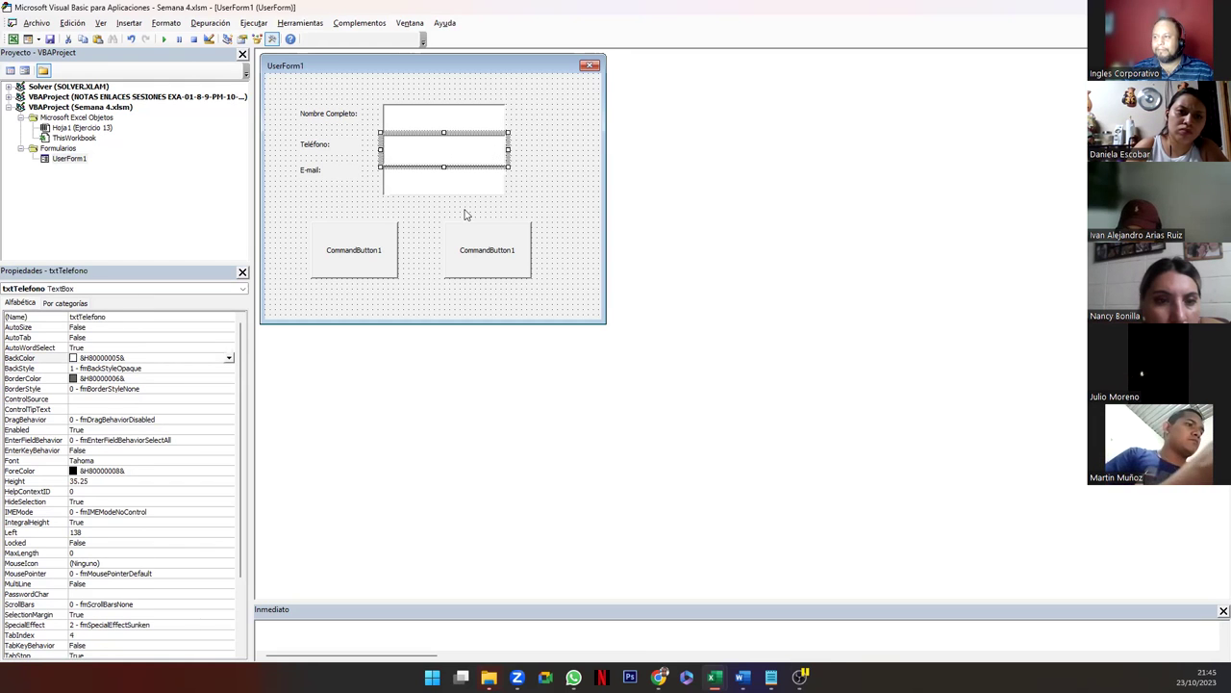
left_click(315, 176)
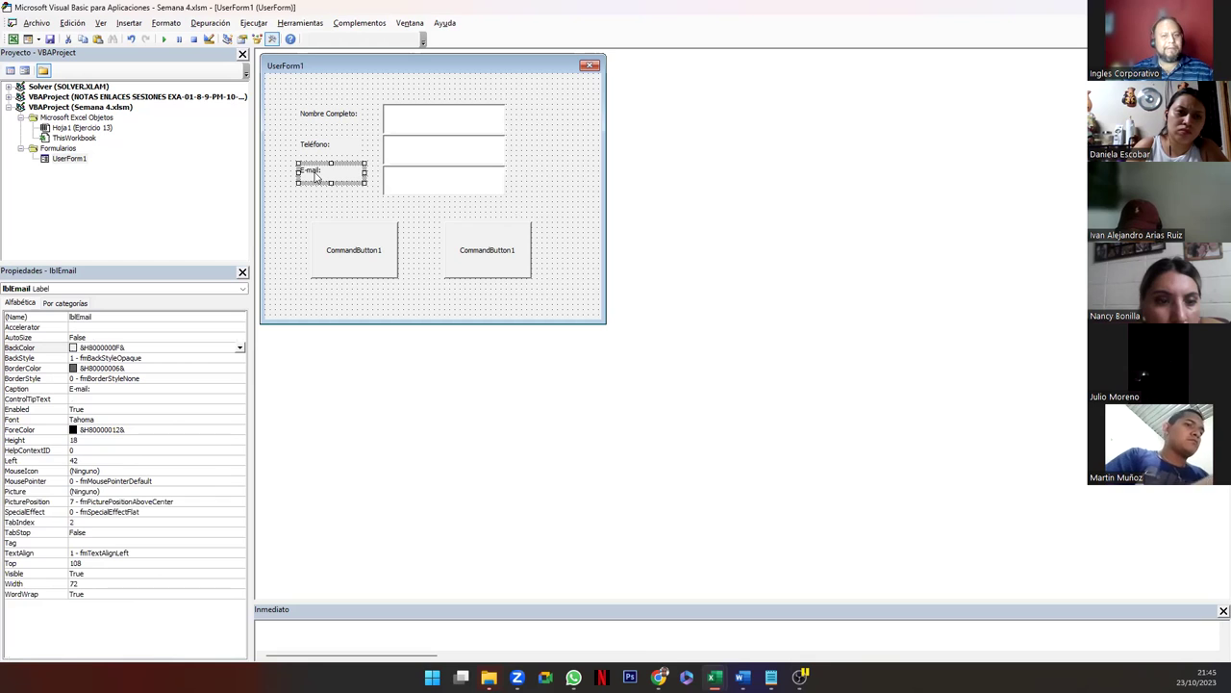
- Give the three selected labels a Times New Roman, bold, size 12 font
left_click(326, 147, "ctrl")
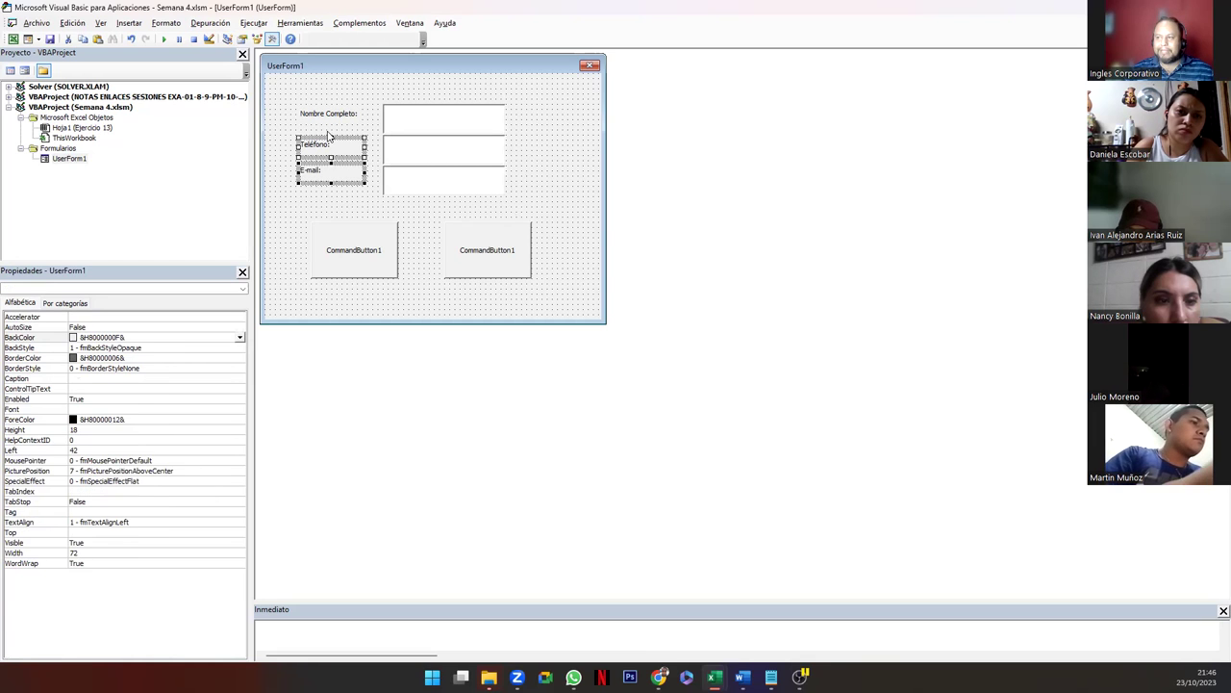
left_click(327, 117, "ctrl")
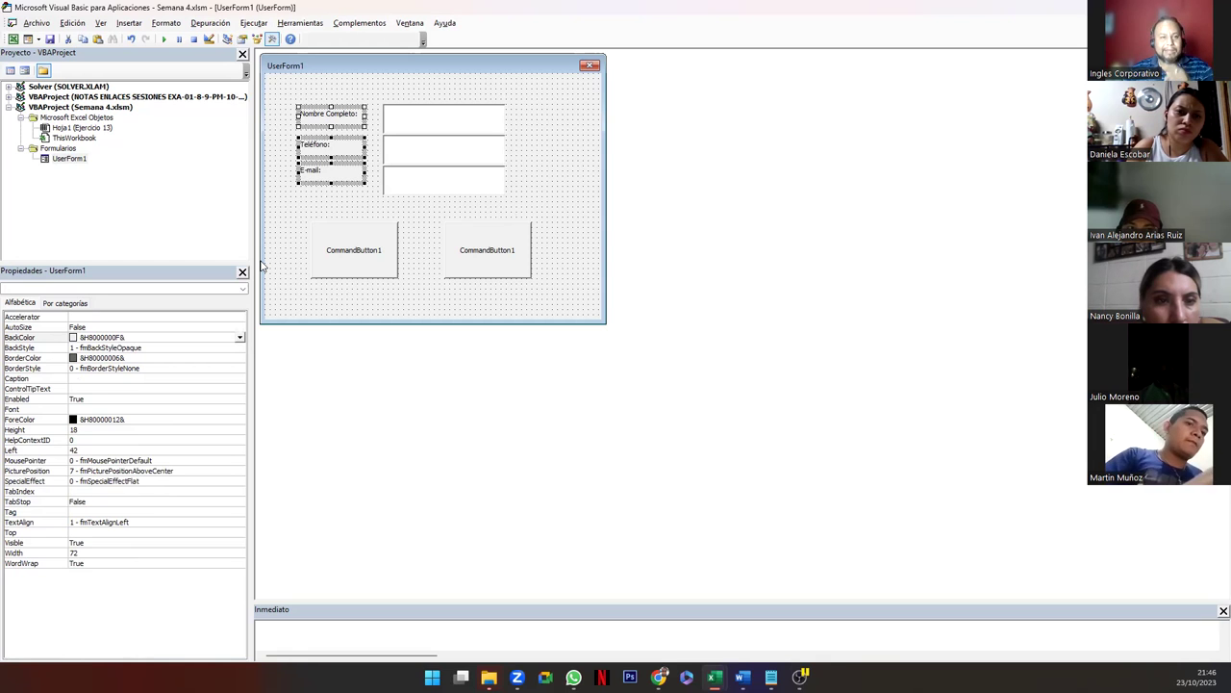
left_click(35, 409)
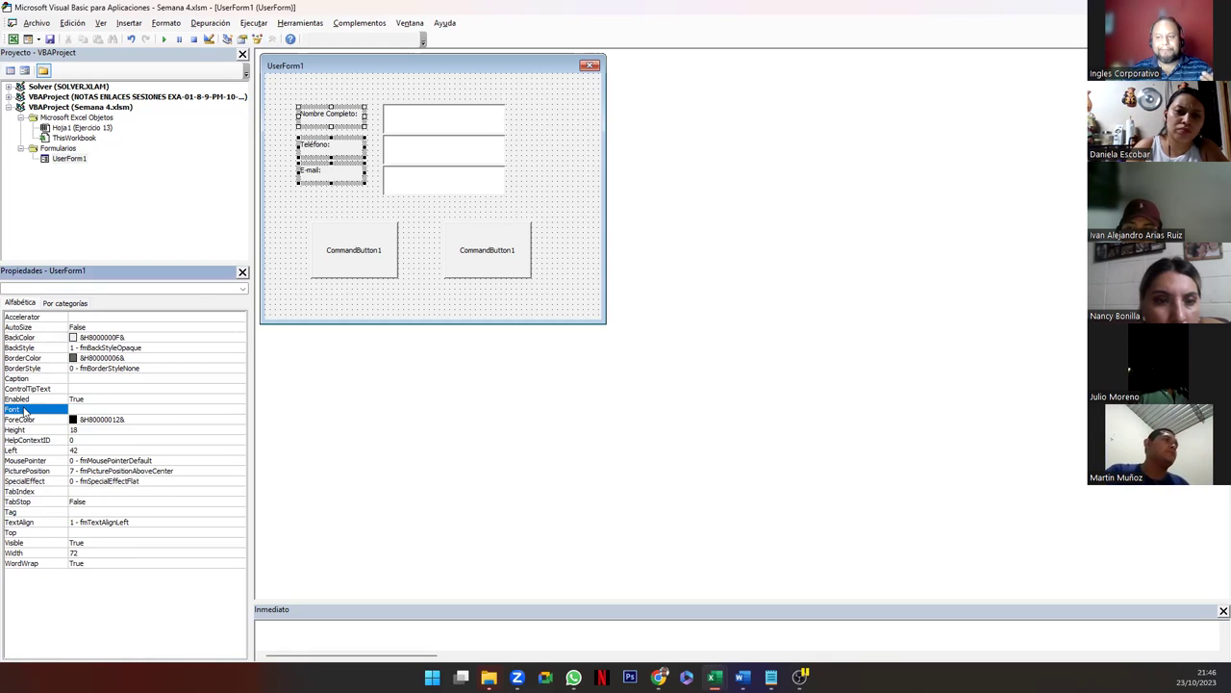
left_click(239, 410)
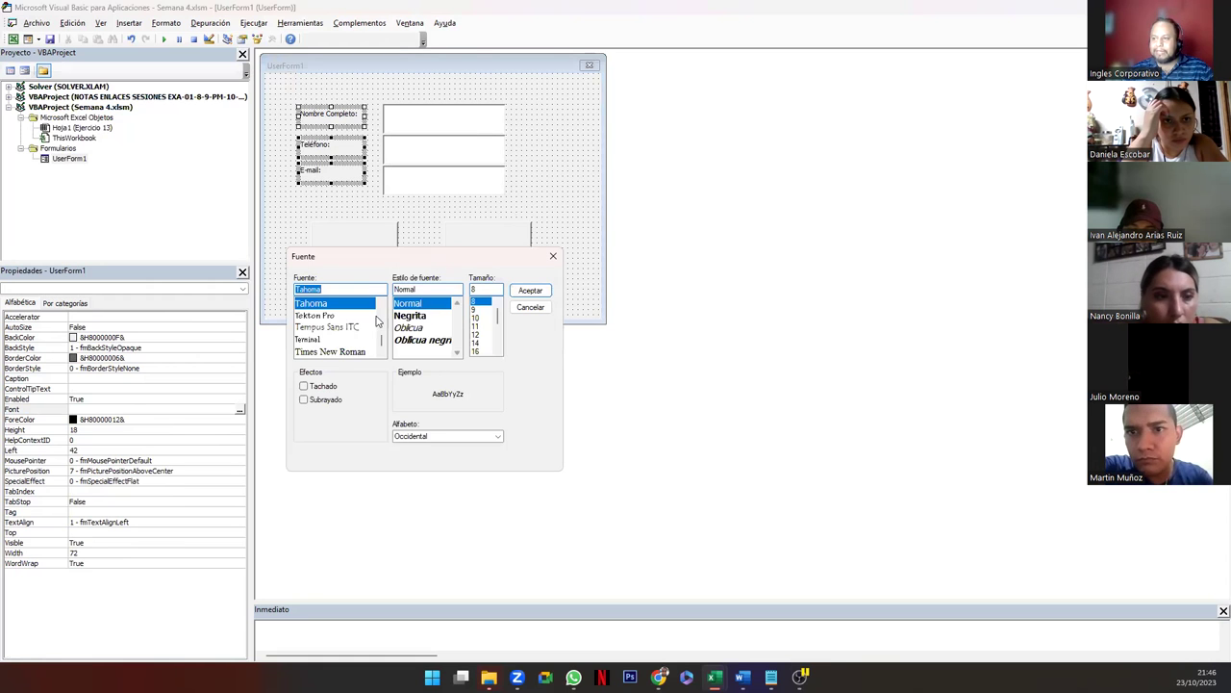
left_click(338, 352)
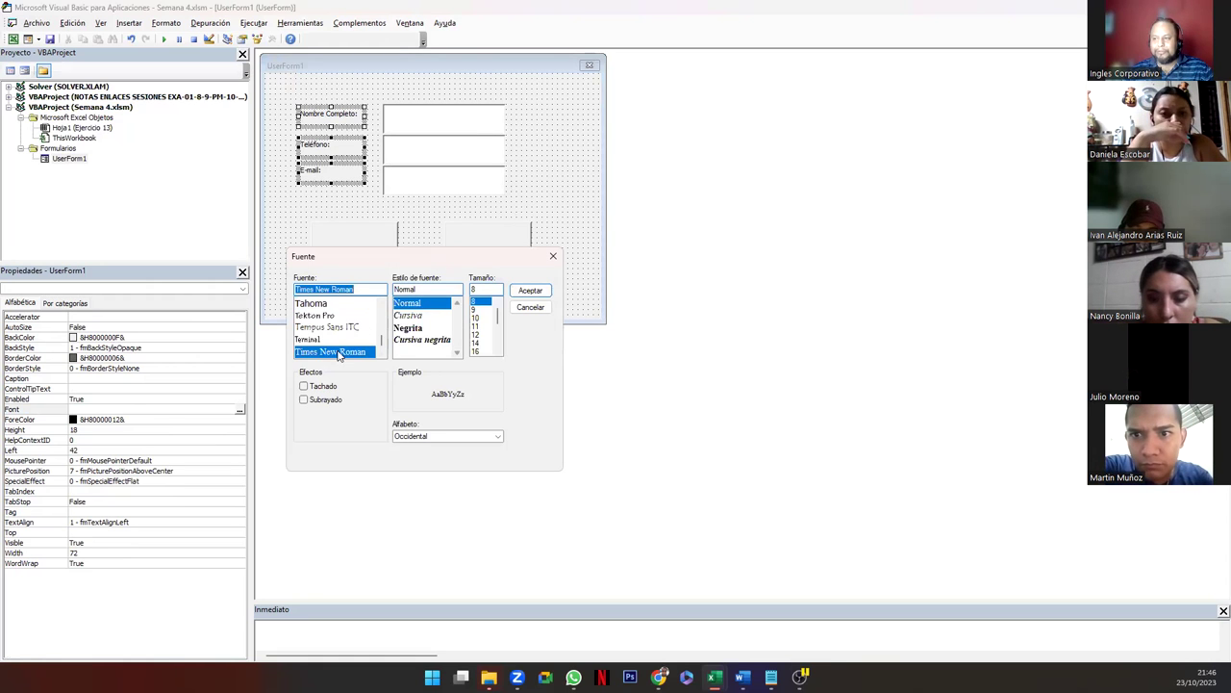
left_click(419, 328)
left_click(476, 334)
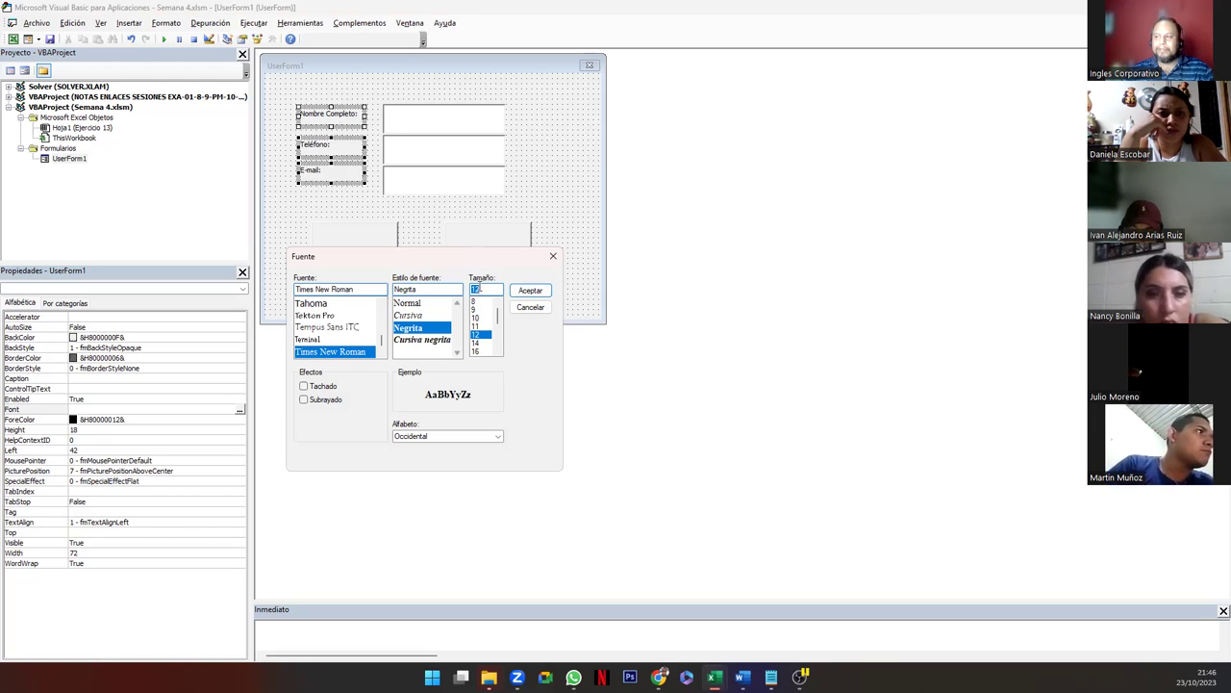
left_click(530, 291)
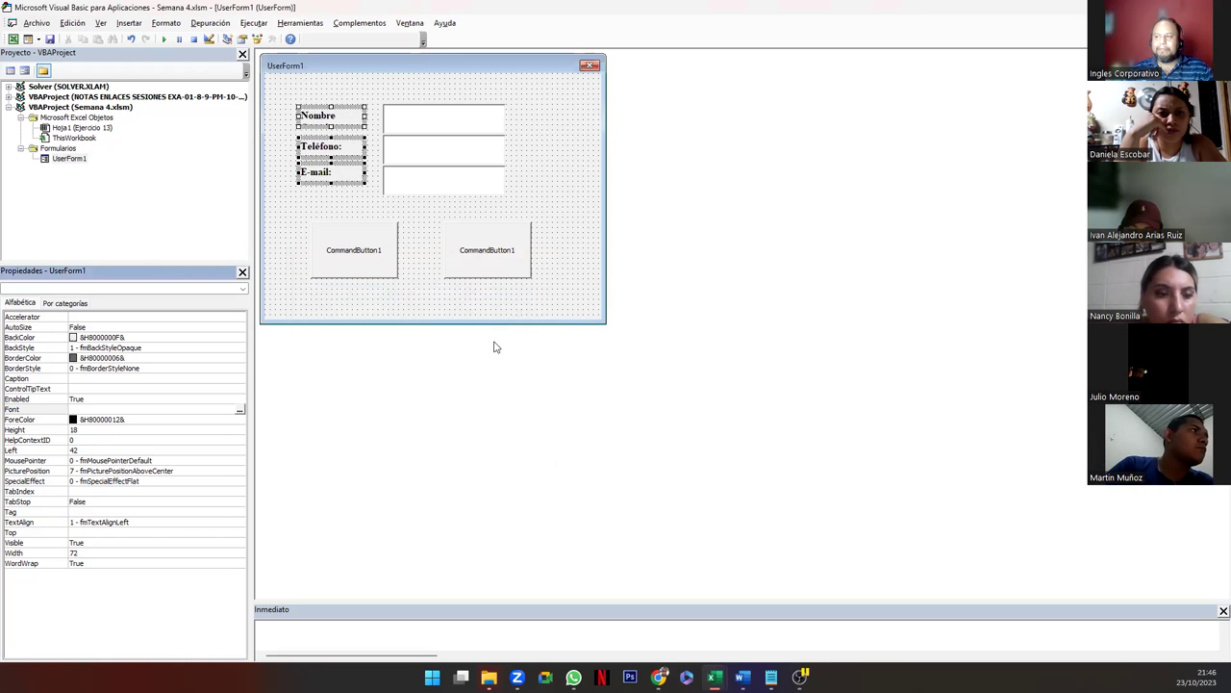
- Widen the three labels so 'Nombre Completo:' fits, shifting them down slightly
left_click(294, 115)
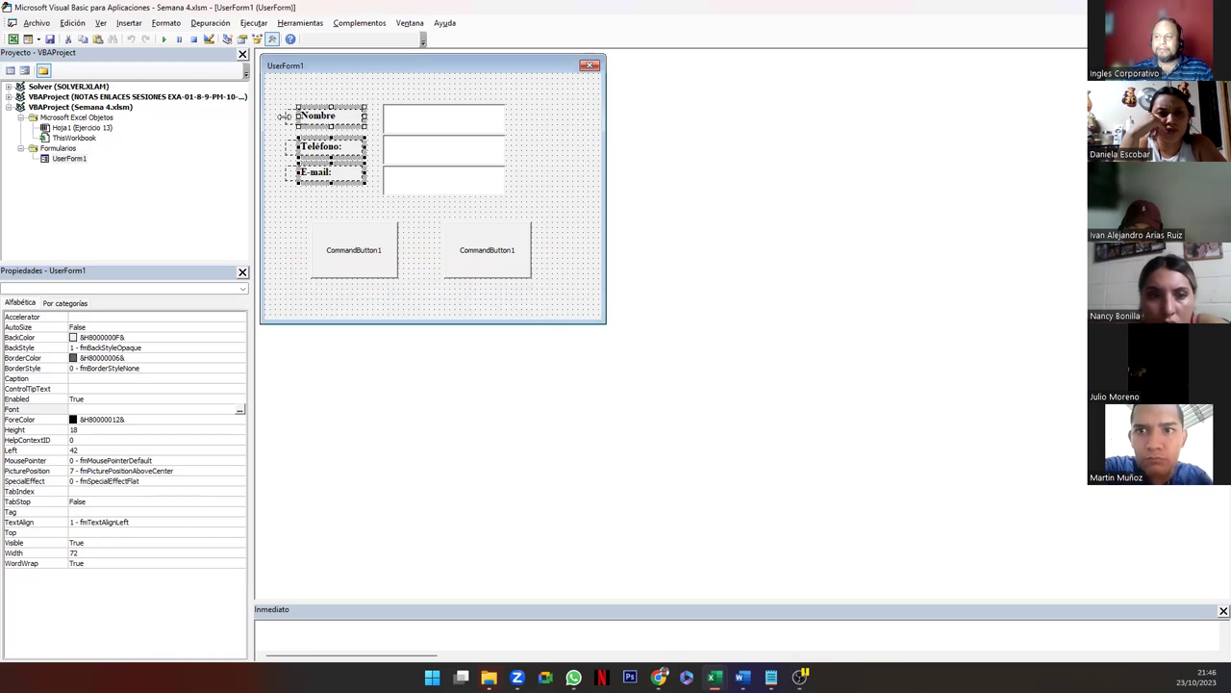
left_click_drag(281, 116, 281, 117)
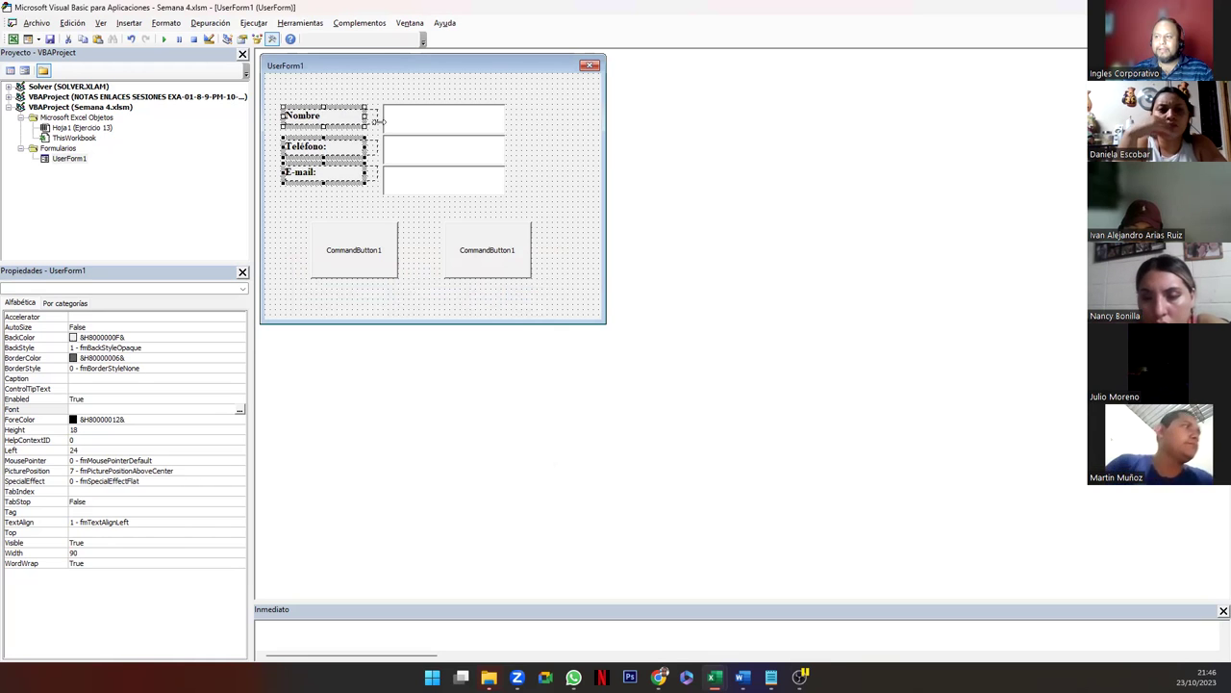
left_click_drag(375, 116, 390, 116)
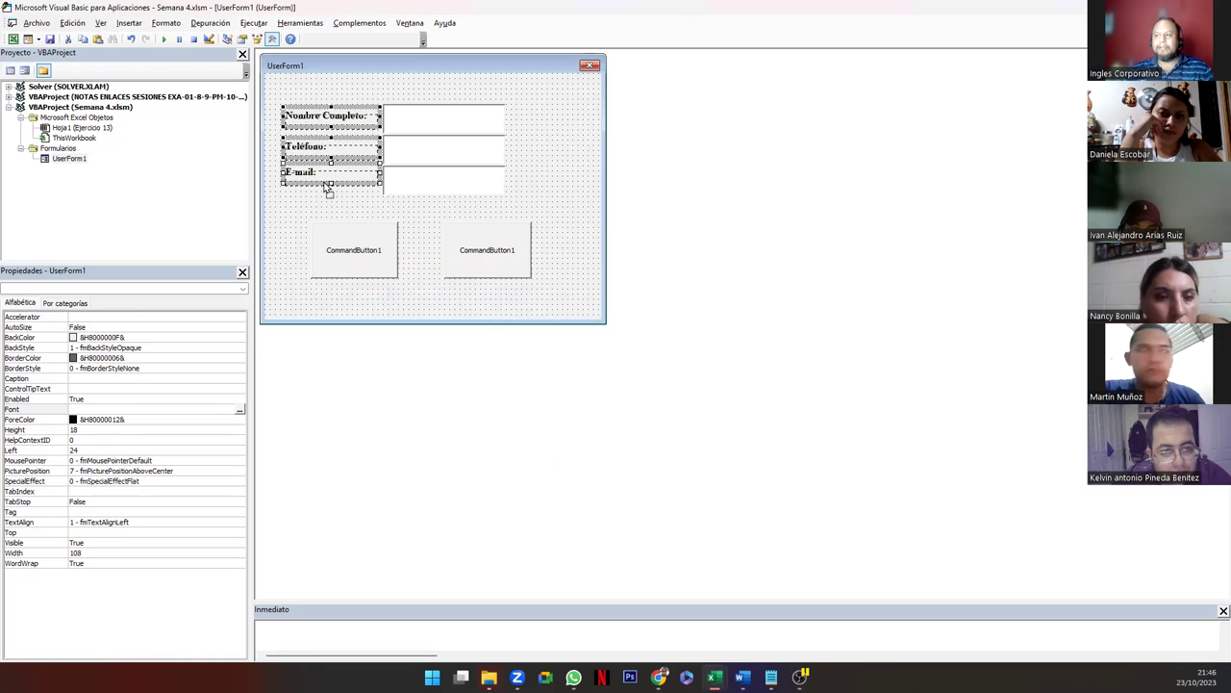
left_click_drag(327, 183, 329, 189)
left_click(356, 204)
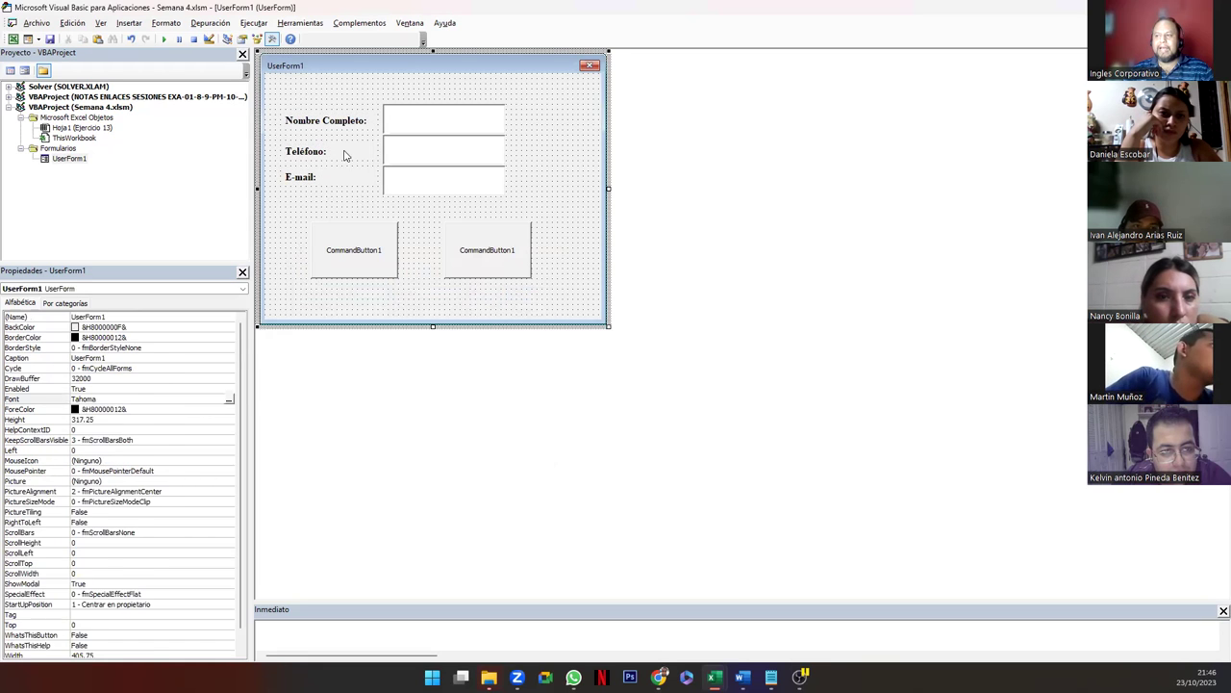
- Nudge the Teléfono and Nombre Completo labels into line with their text boxes
left_click(346, 152)
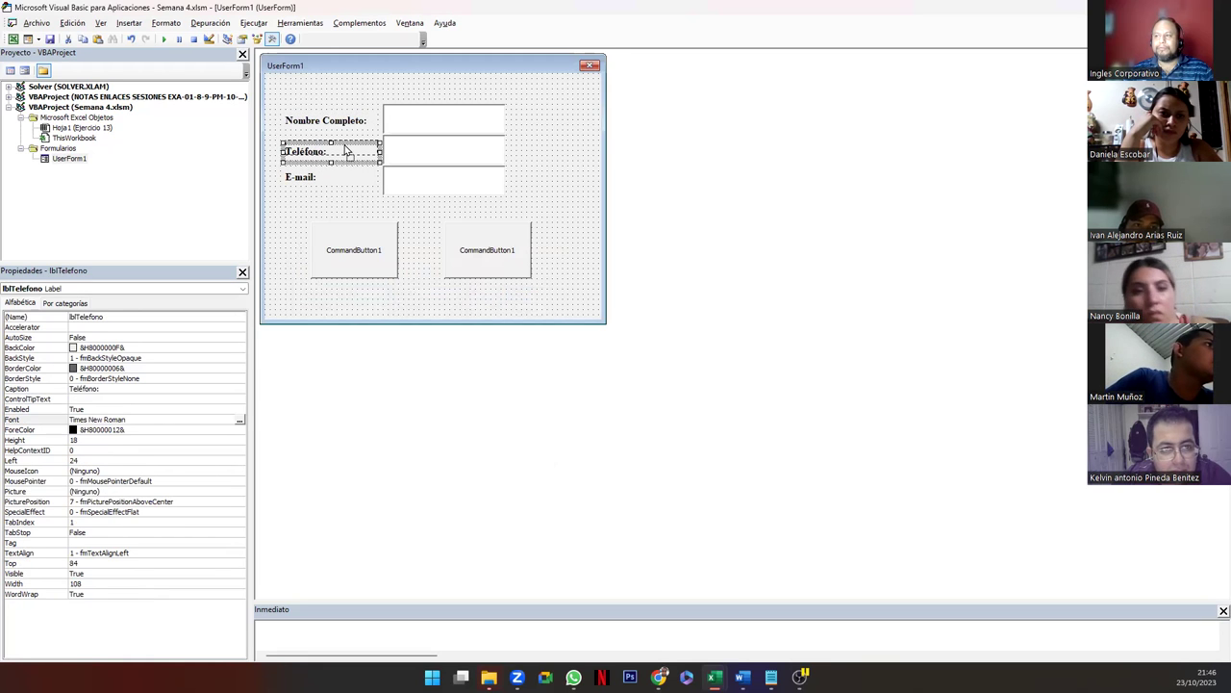
left_click_drag(344, 150, 344, 145)
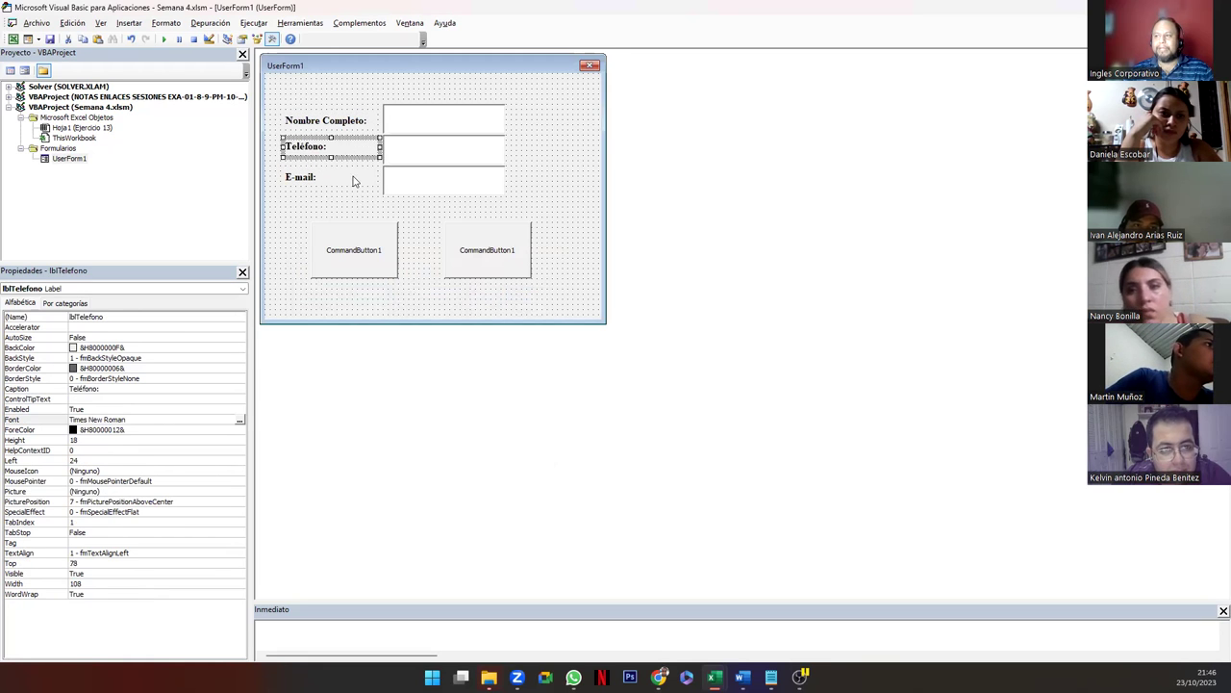
left_click(346, 120)
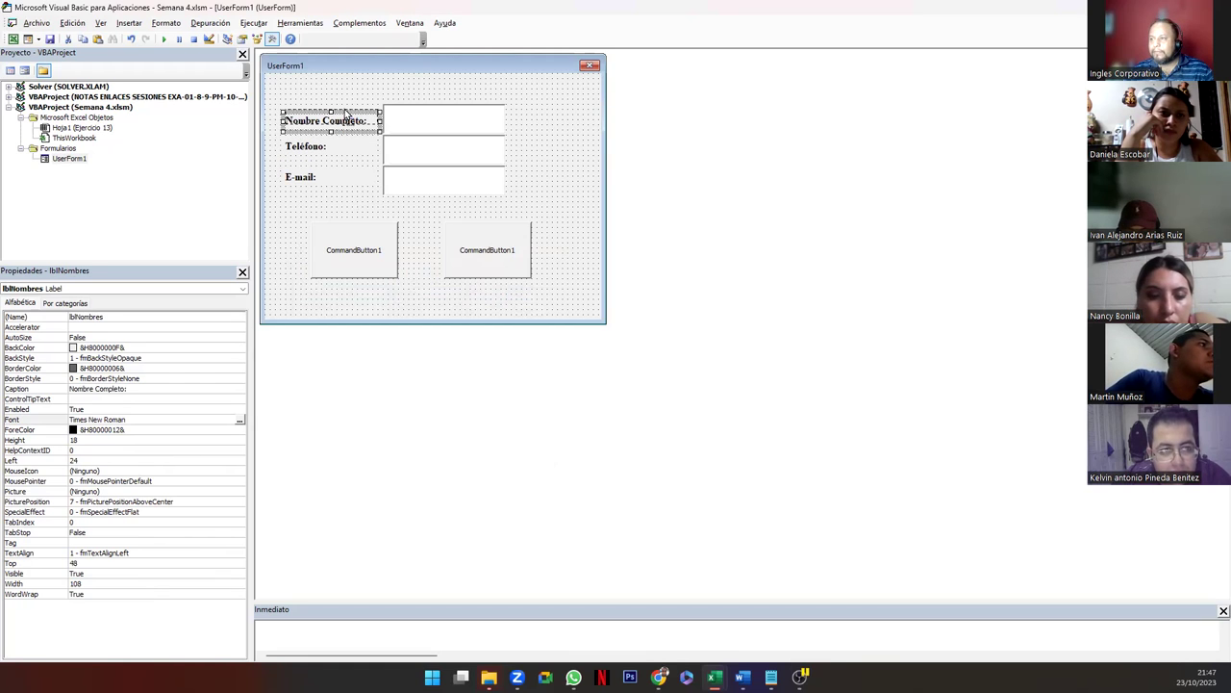
left_click_drag(344, 112, 345, 109)
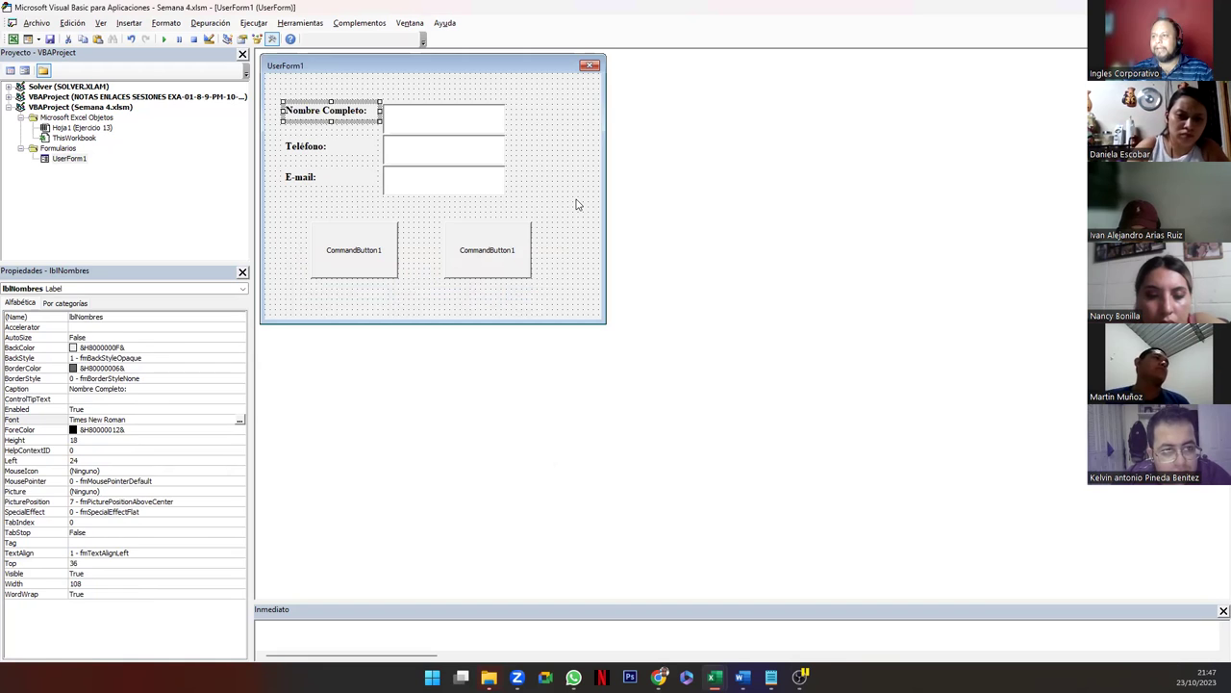
left_click(536, 196)
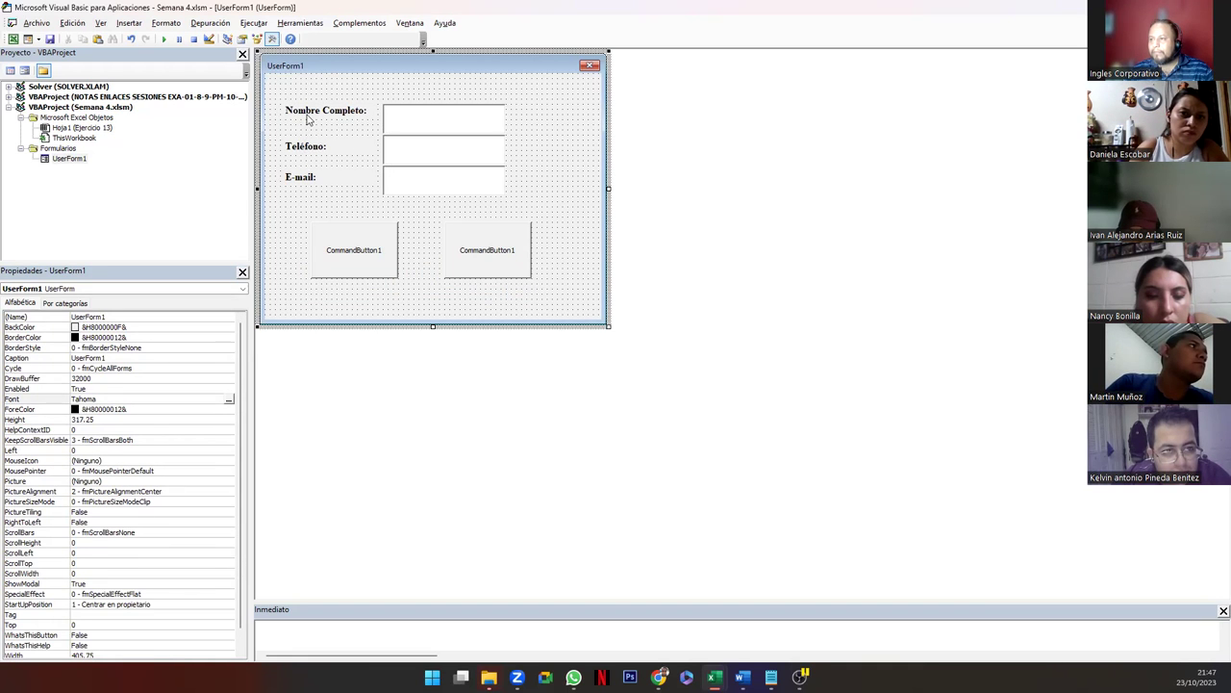
left_click(308, 119)
left_click_drag(310, 119, 310, 124)
left_click(585, 138)
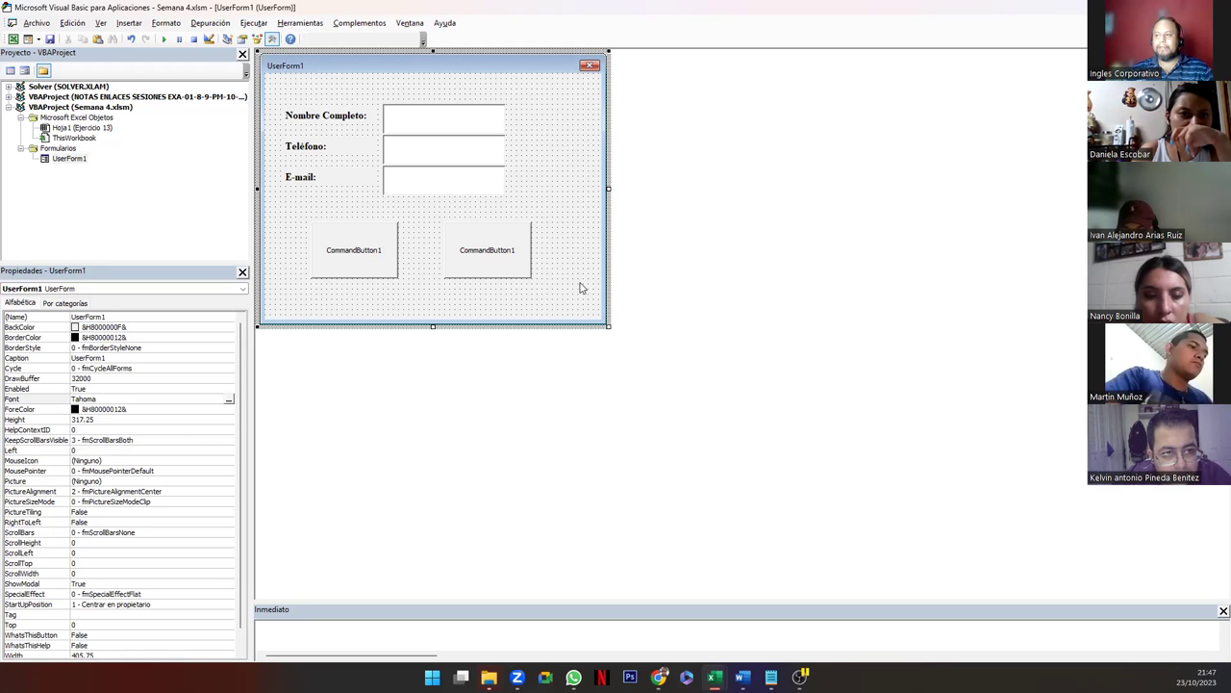
- Set the three text boxes to italic Times New Roman size 10 and widen them rightward
left_click(435, 127)
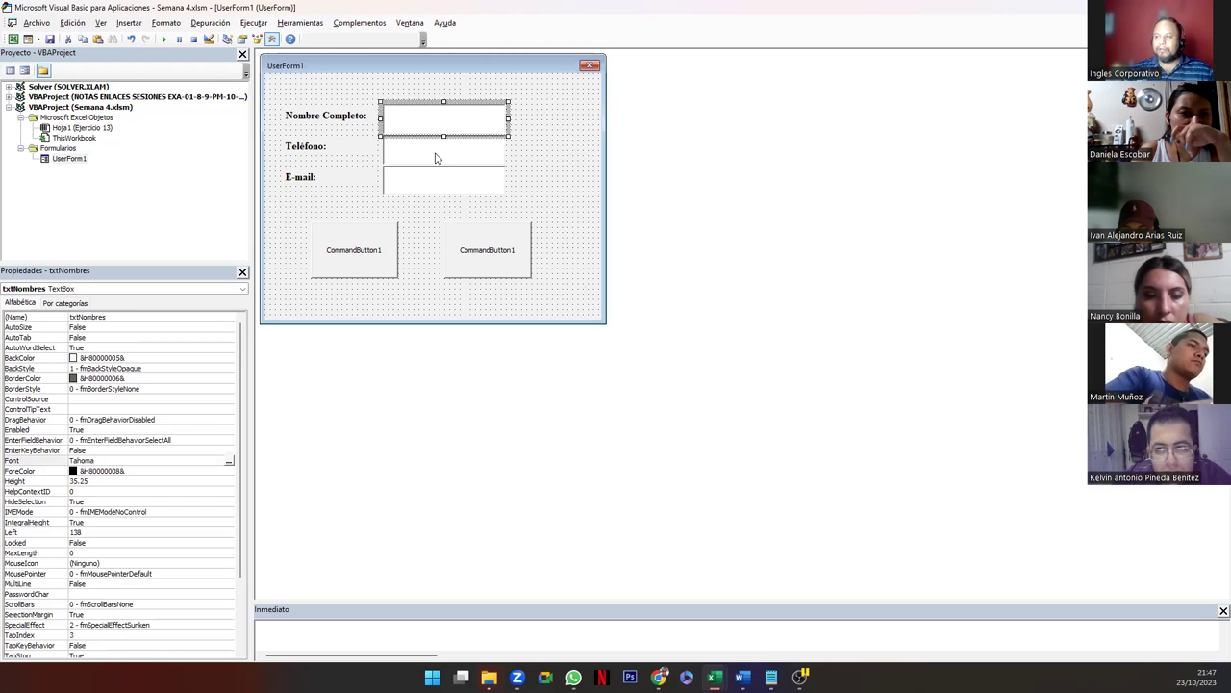
left_click(434, 156, "ctrl")
left_click(435, 187, "ctrl")
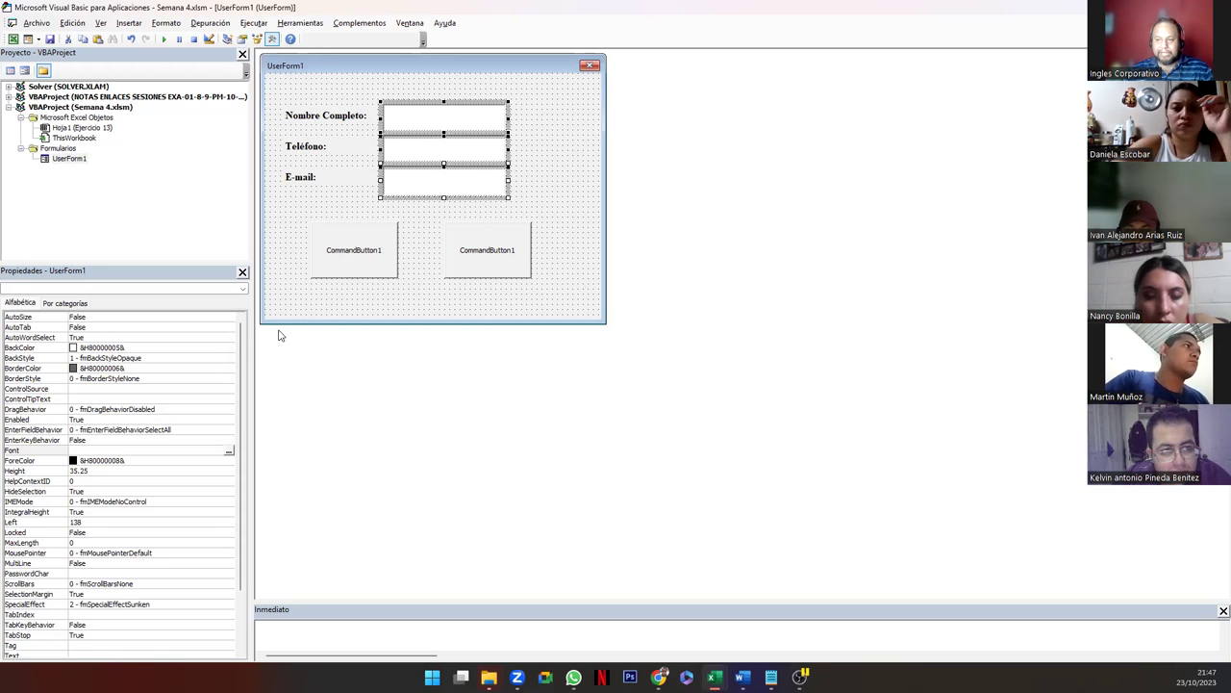
left_click(91, 451)
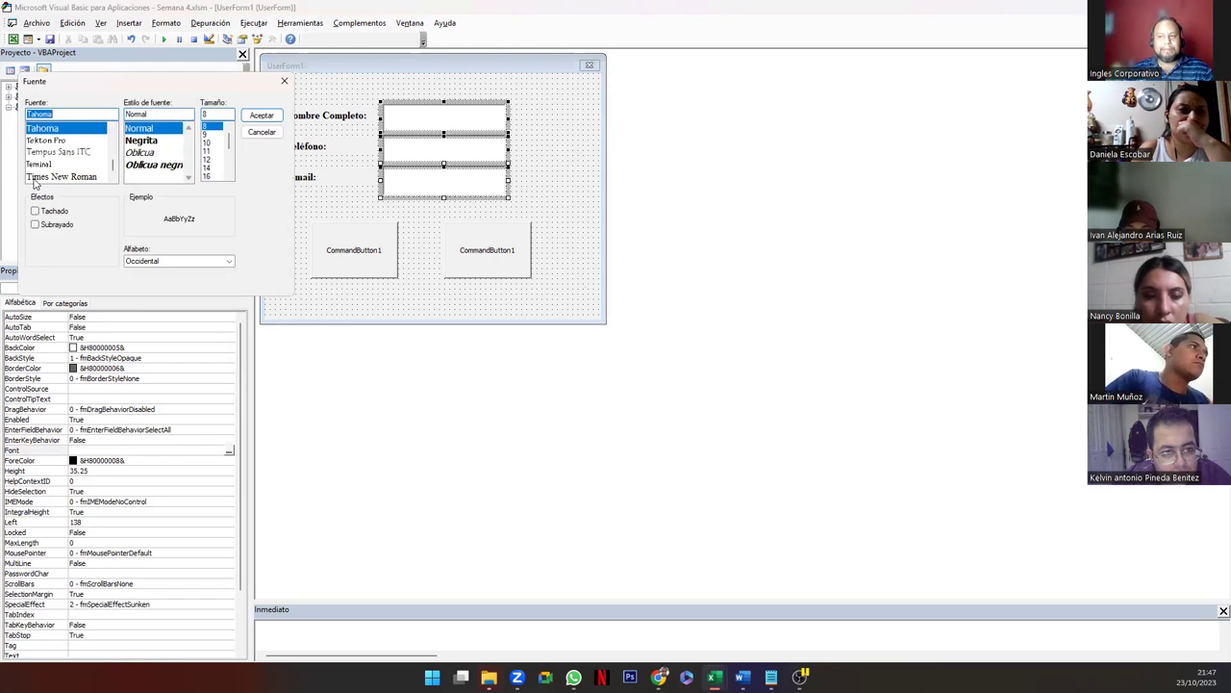
left_click(34, 179)
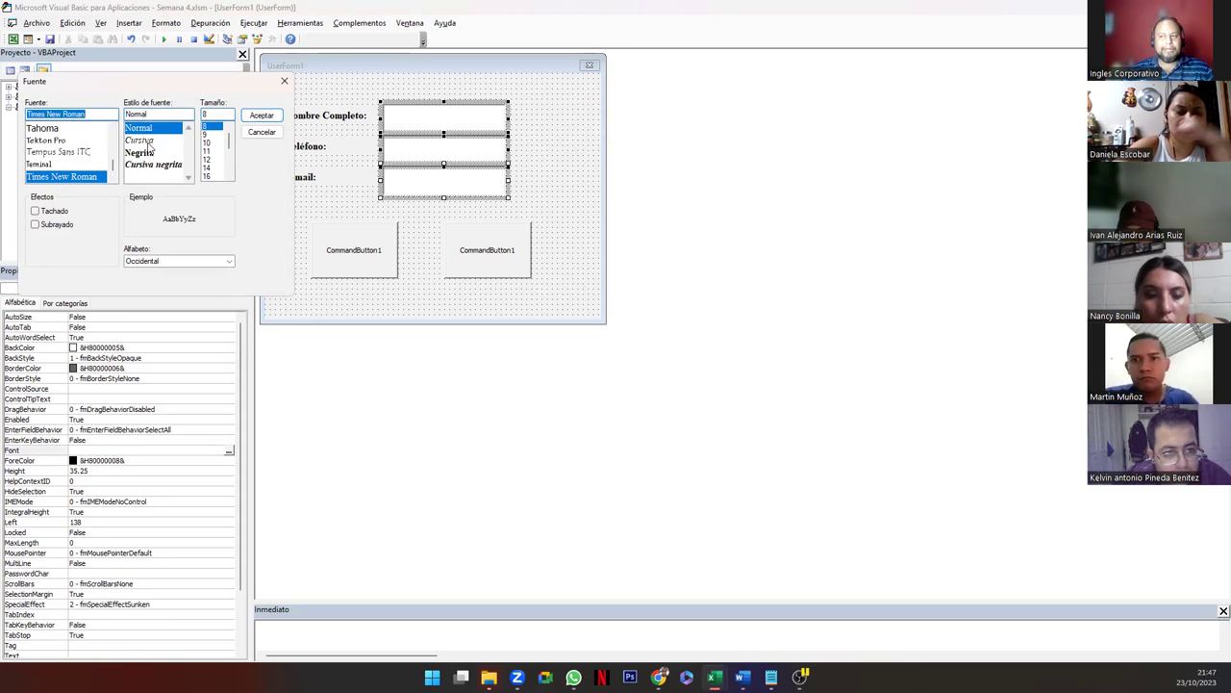
left_click(149, 144)
left_click(209, 142)
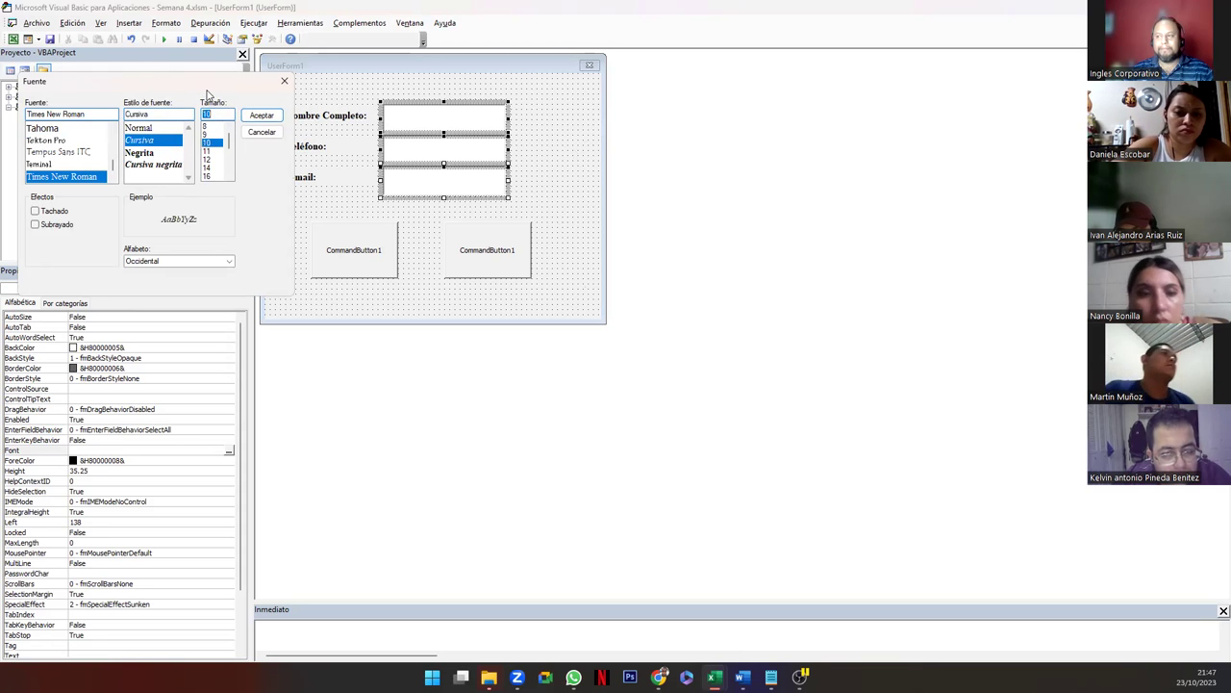
left_click_drag(207, 88, 566, 241)
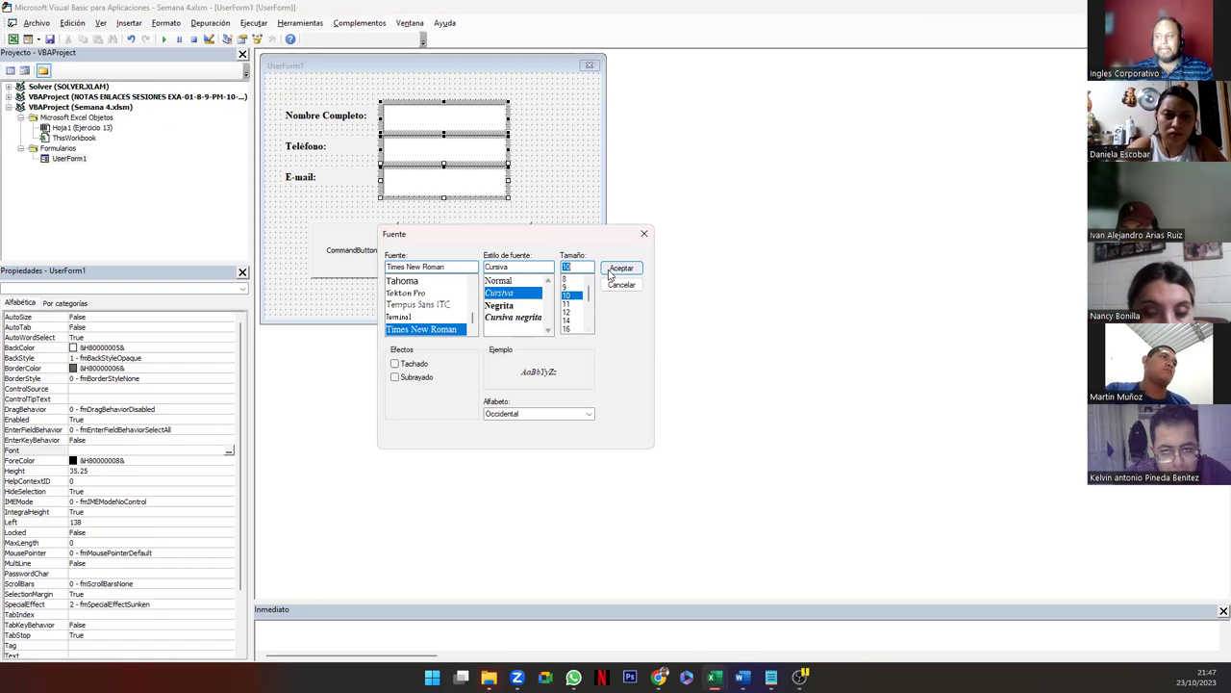
left_click(610, 273)
left_click_drag(509, 150, 560, 156)
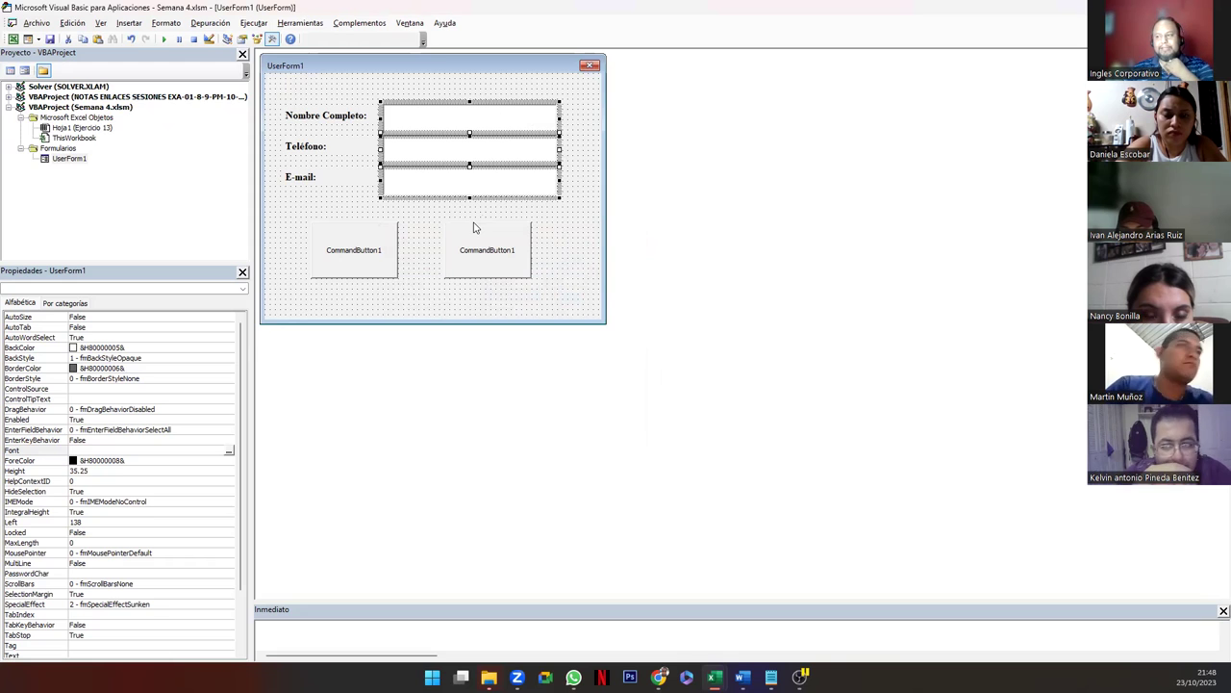
- Name the left button btnAceptar with caption ACEPTAR
left_click(336, 295)
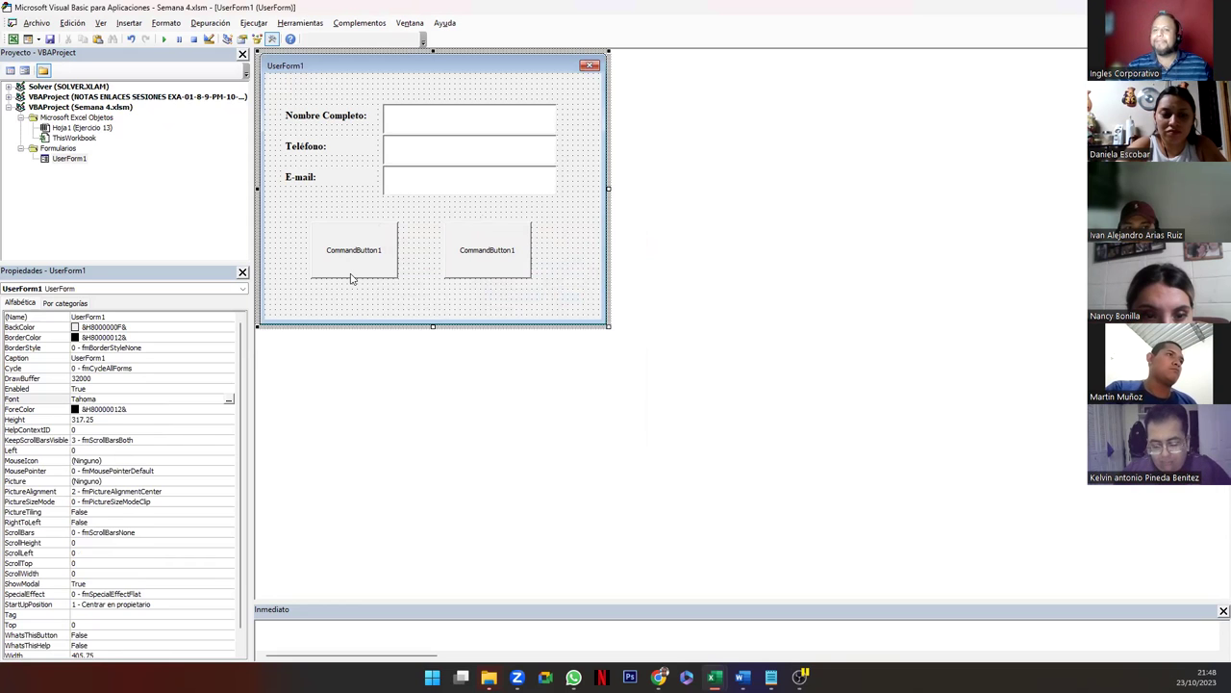
left_click(349, 252)
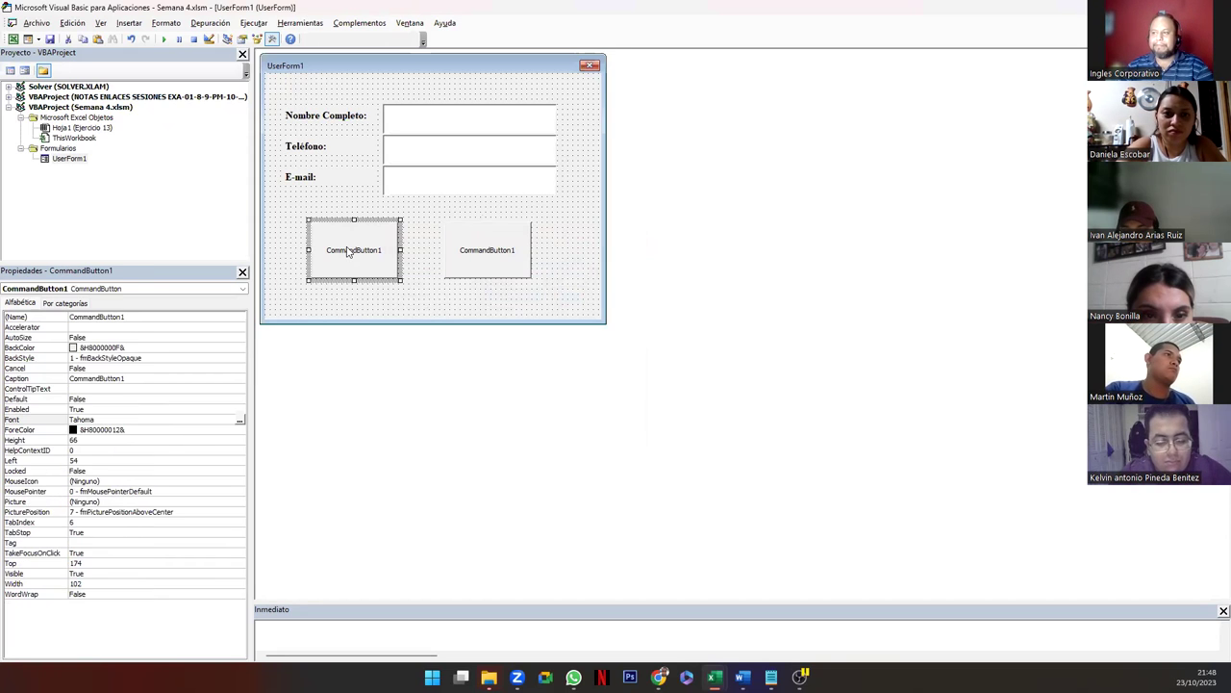
left_click(166, 318)
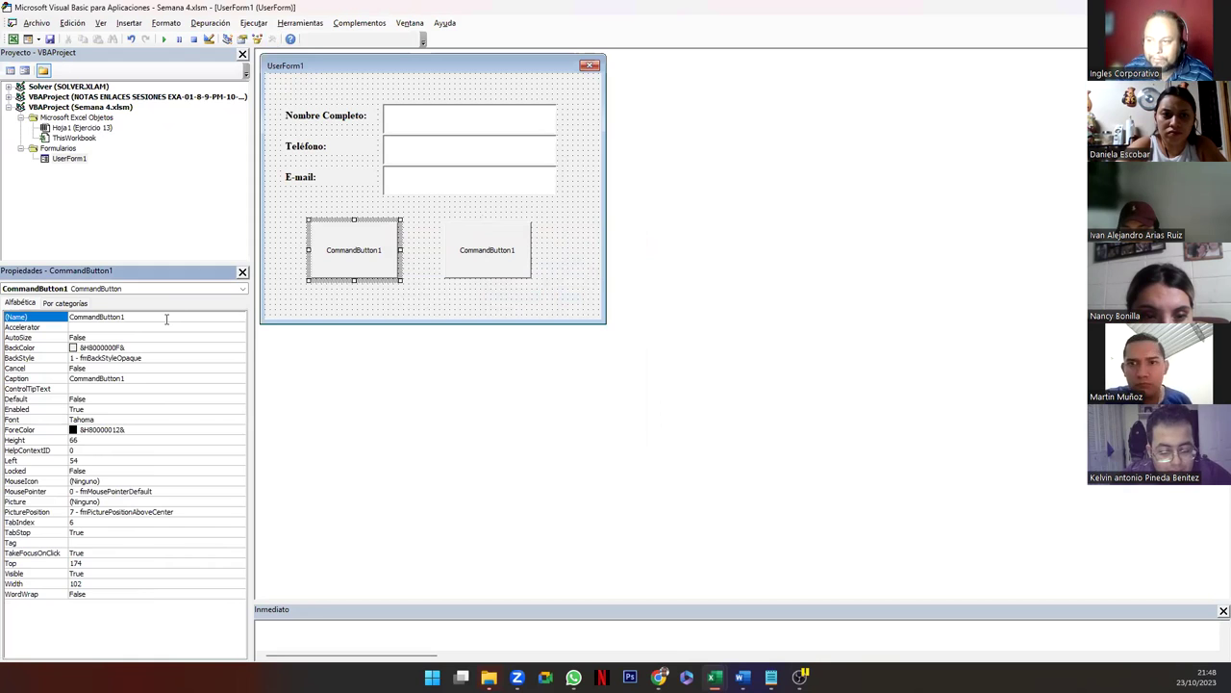
left_click(167, 319)
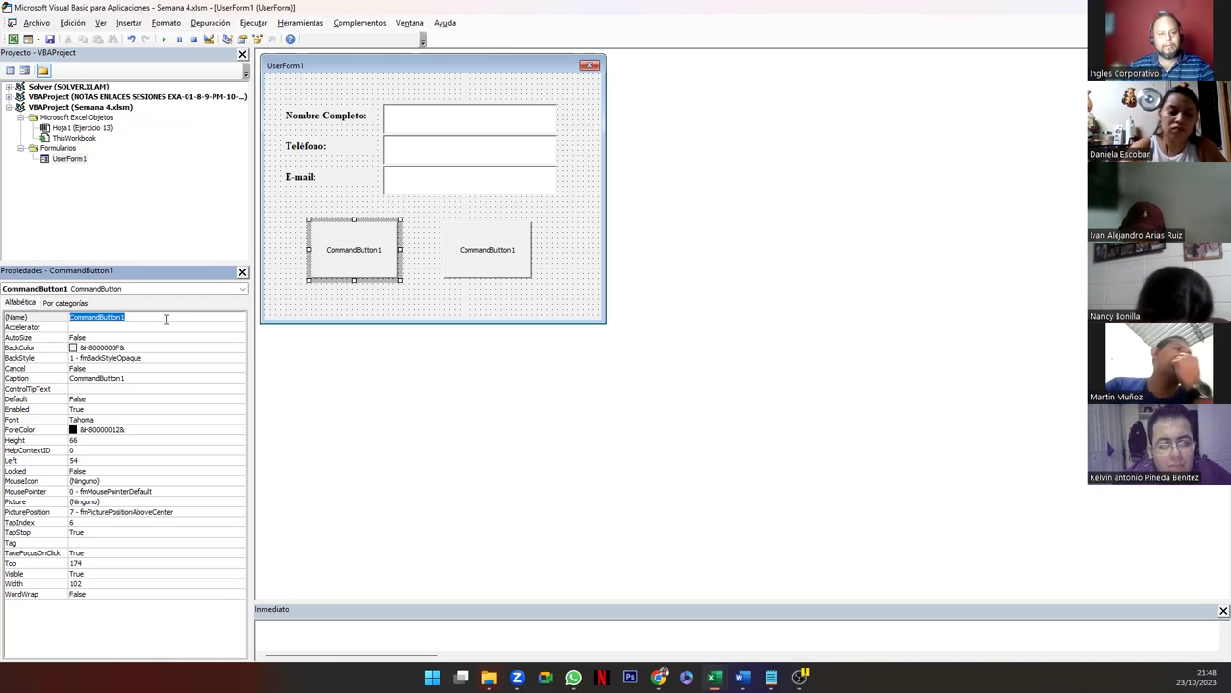
type("btn")
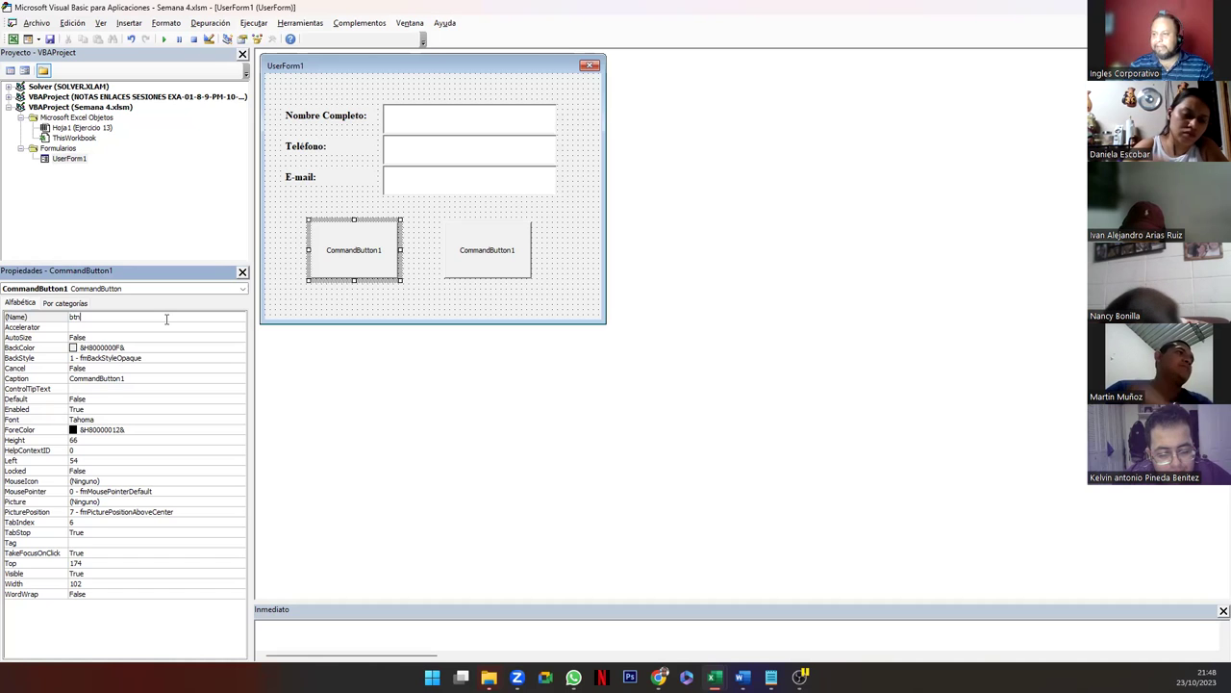
type("Aceptar")
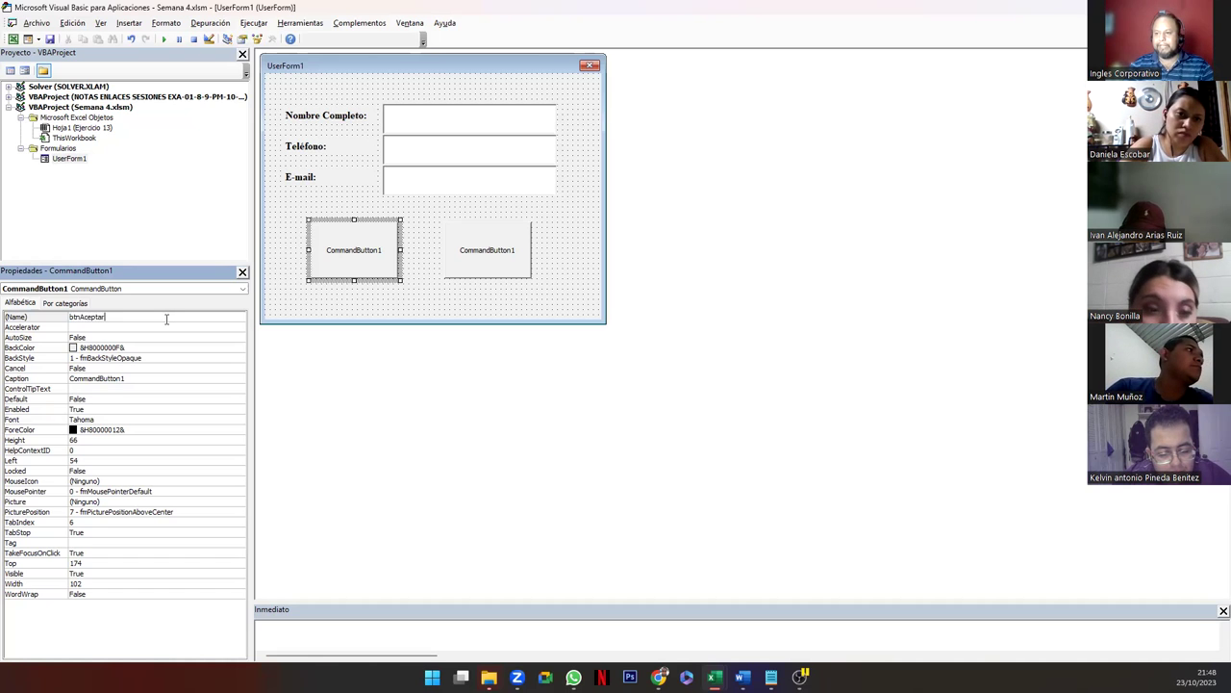
key("Return")
key("Down")
key("Down")
key("Down")
key("Down")
key("Down")
key("Down")
type("ACE")
key("Return")
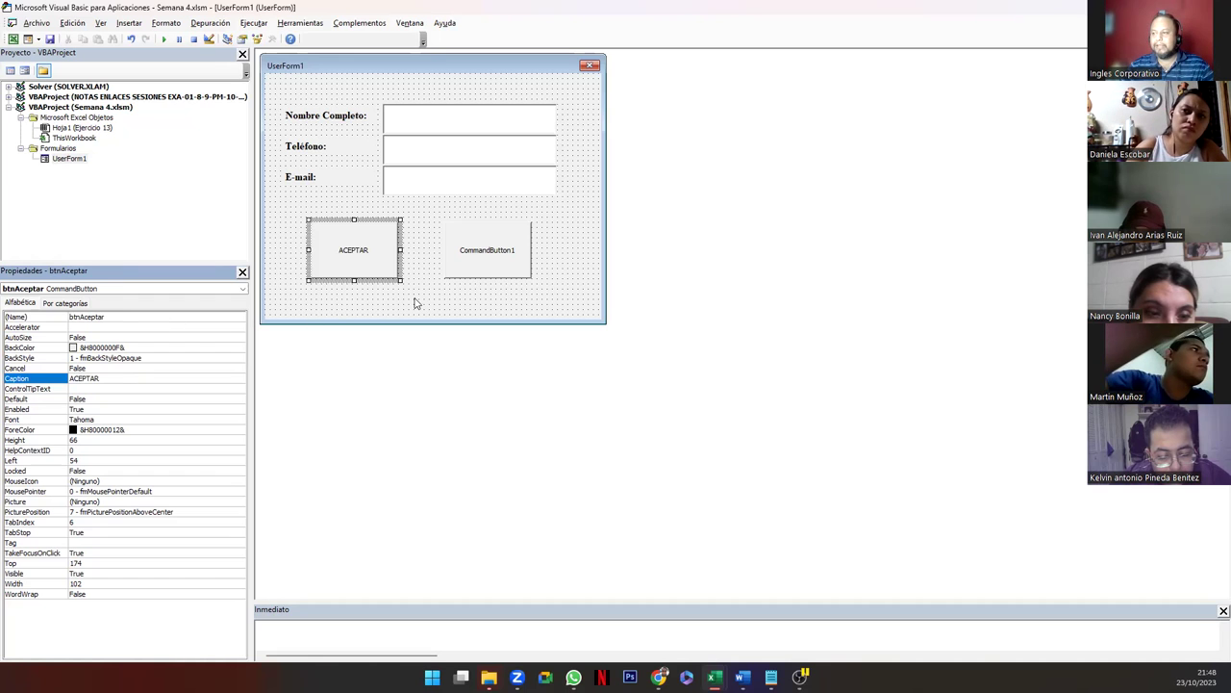
- Name the right button btnCancelar with caption CANCELAR
left_click(478, 253)
double_click(179, 320)
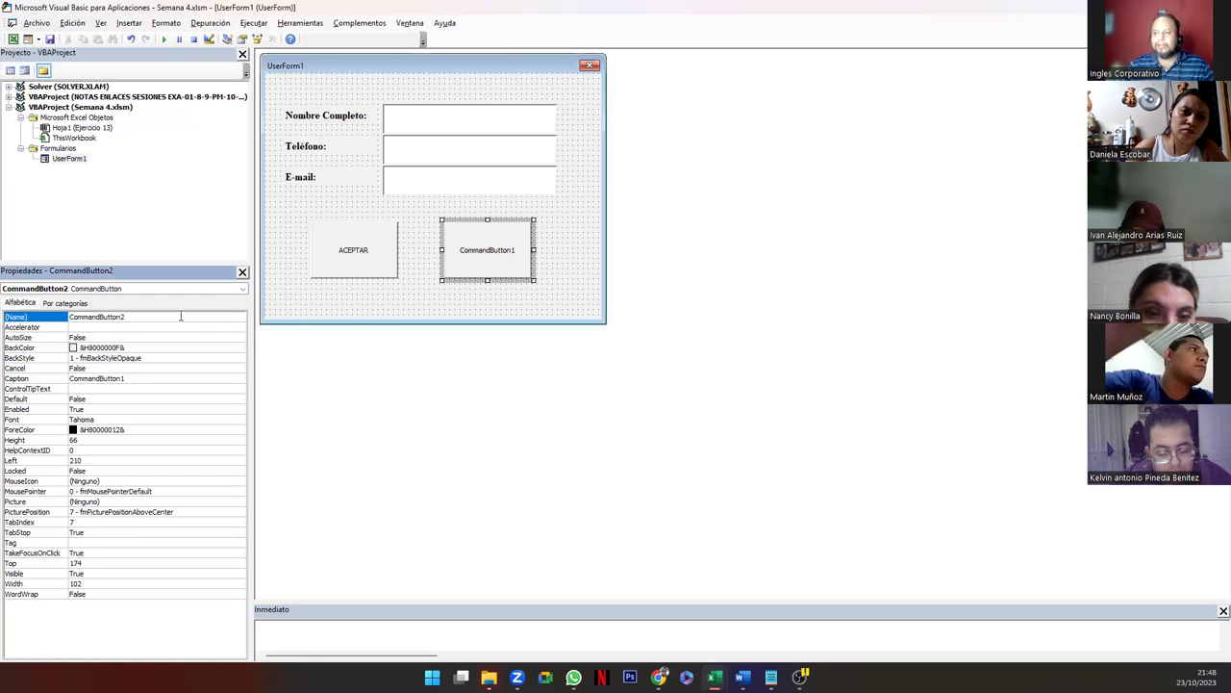
type("btnCA")
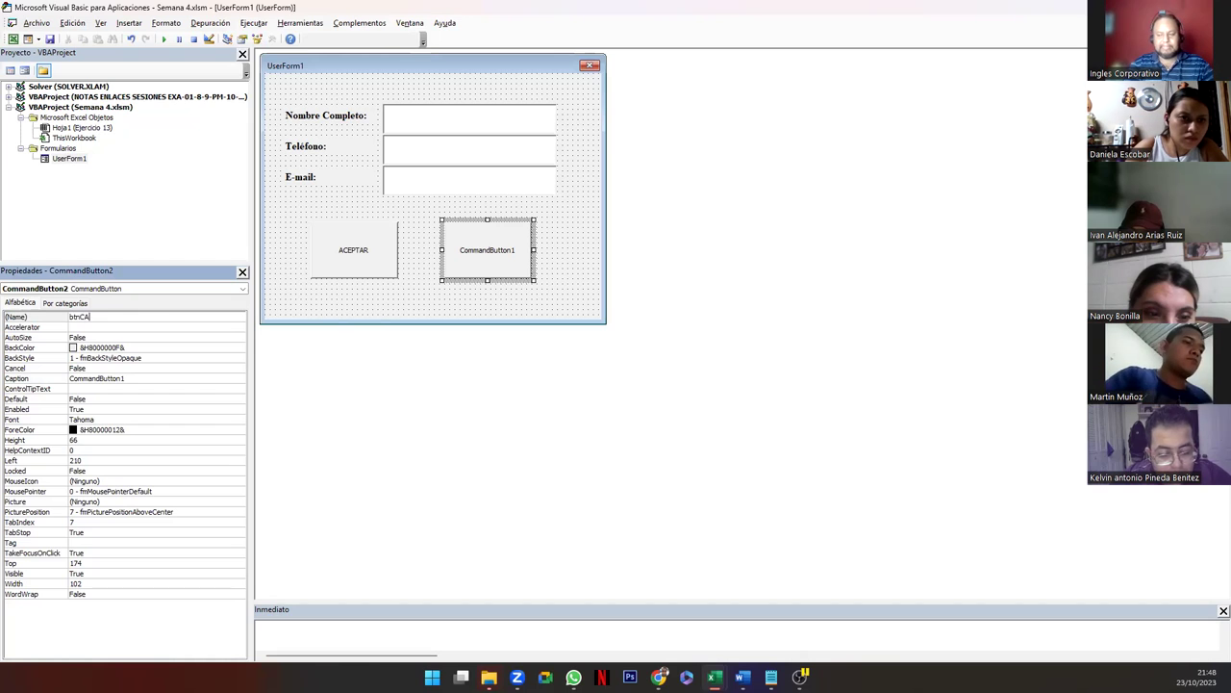
key("BackSpace")
type("a")
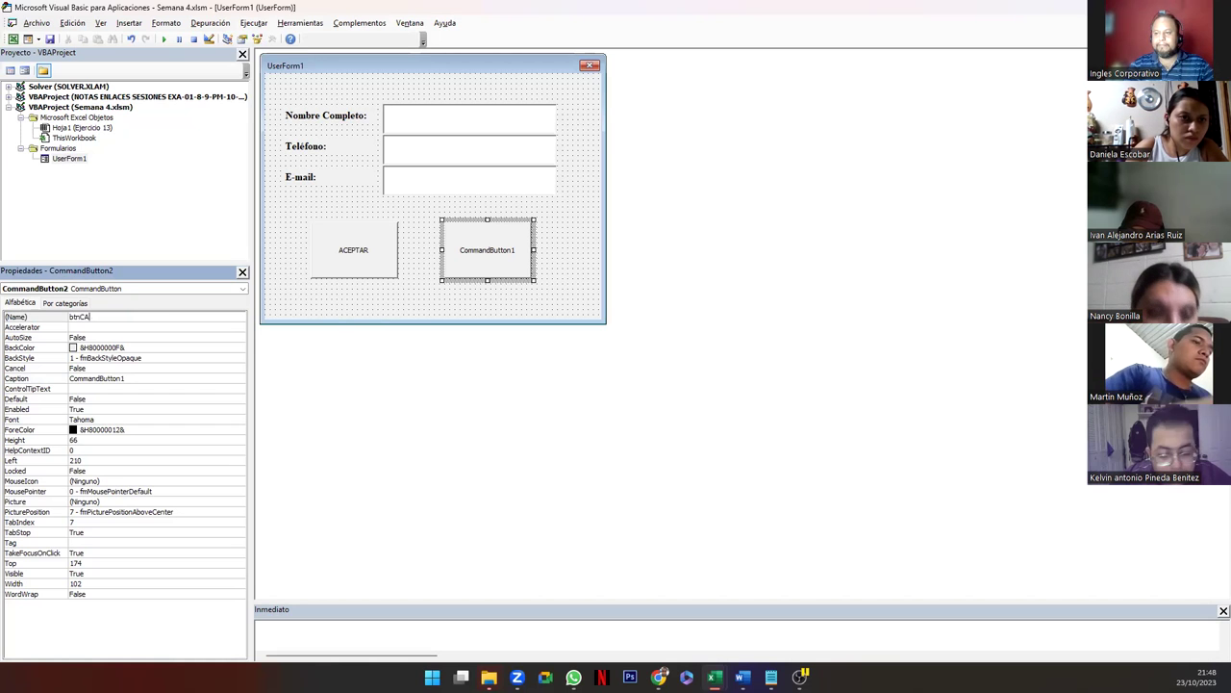
key("Return")
key("Down")
key("Down")
key("Down")
key("Down")
key("Down")
key("Down")
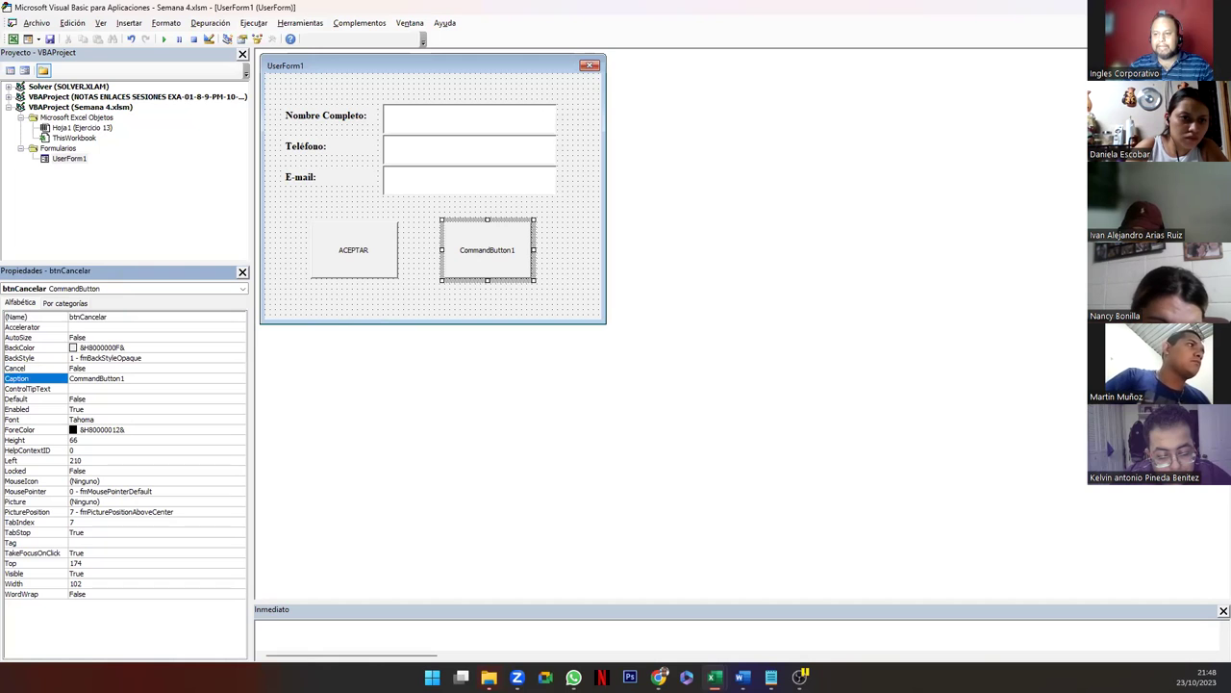
type("CANCELAR")
key("Return")
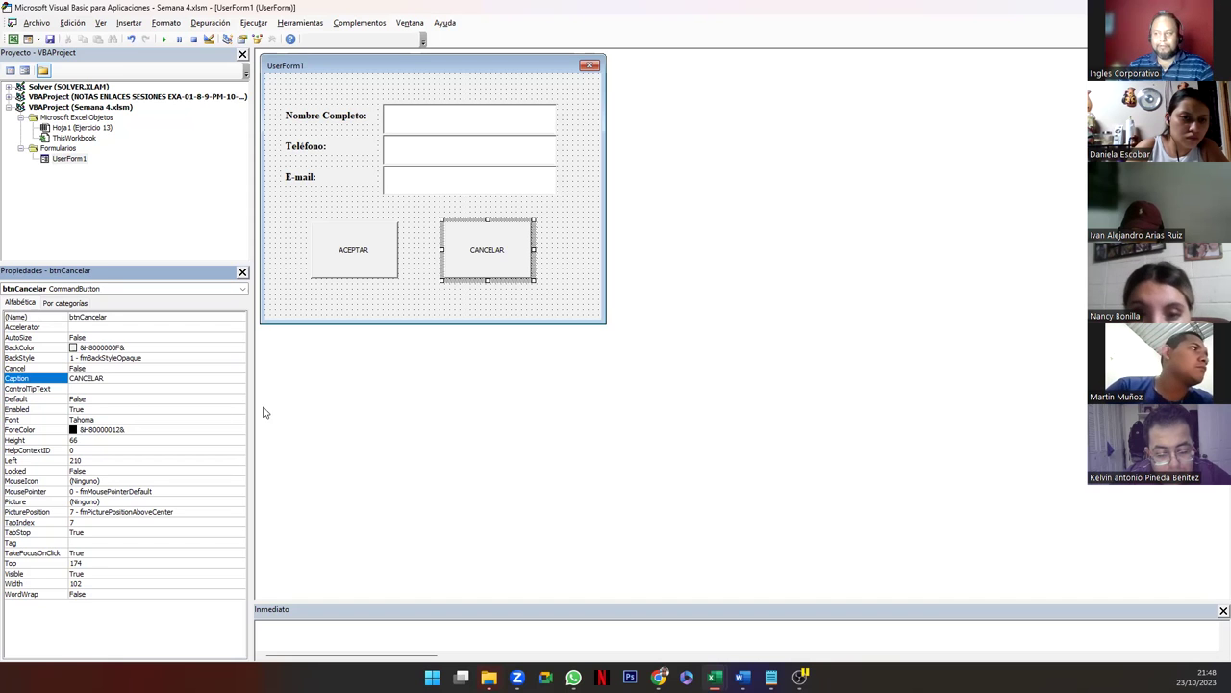
- Change the form's (Name) to frmAgenda2, dismissing the file access errors along the way
left_click(438, 102)
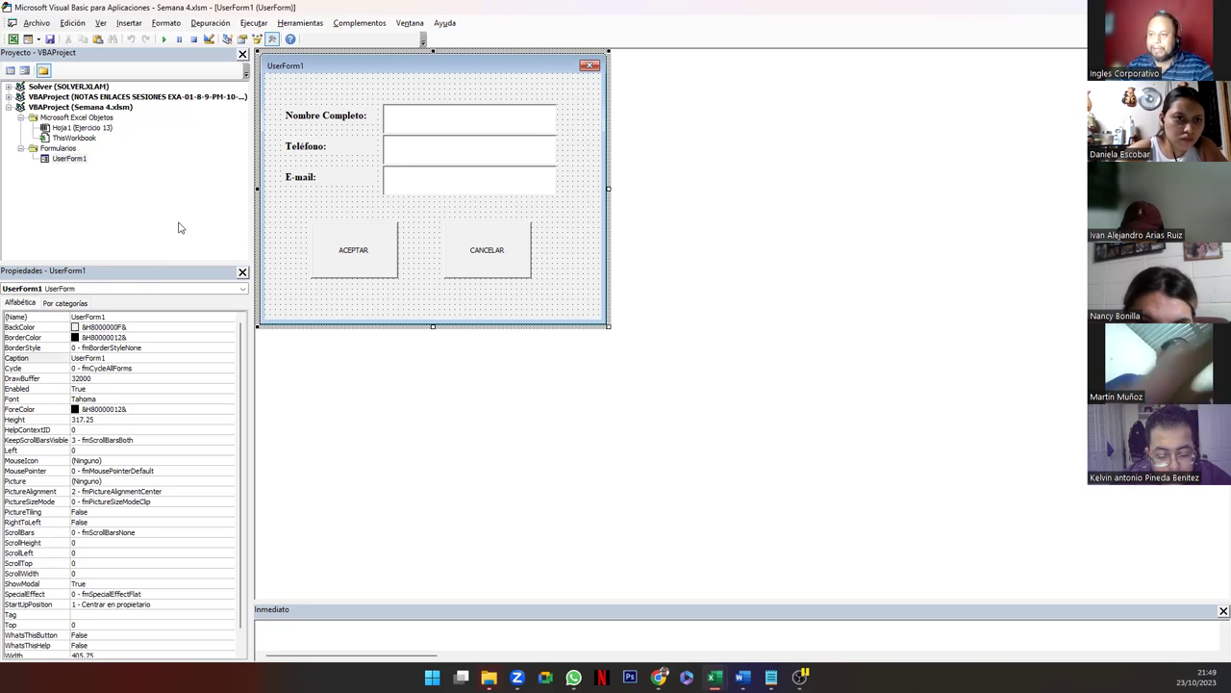
left_click(64, 159)
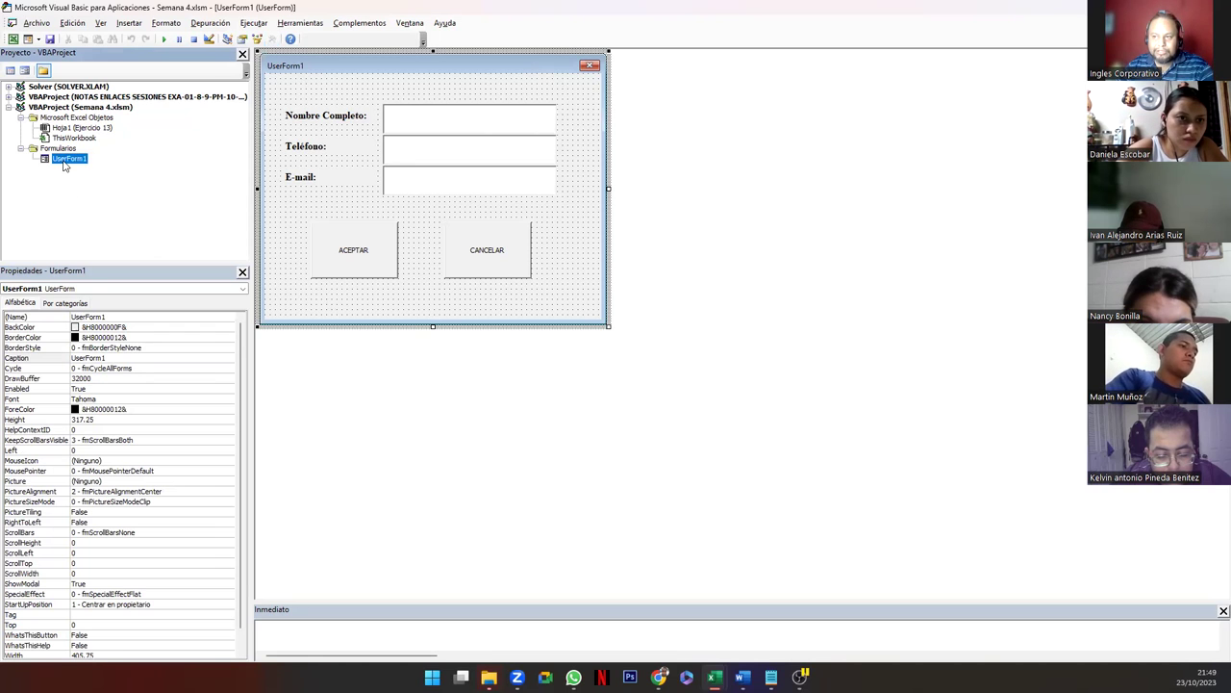
left_click(133, 318)
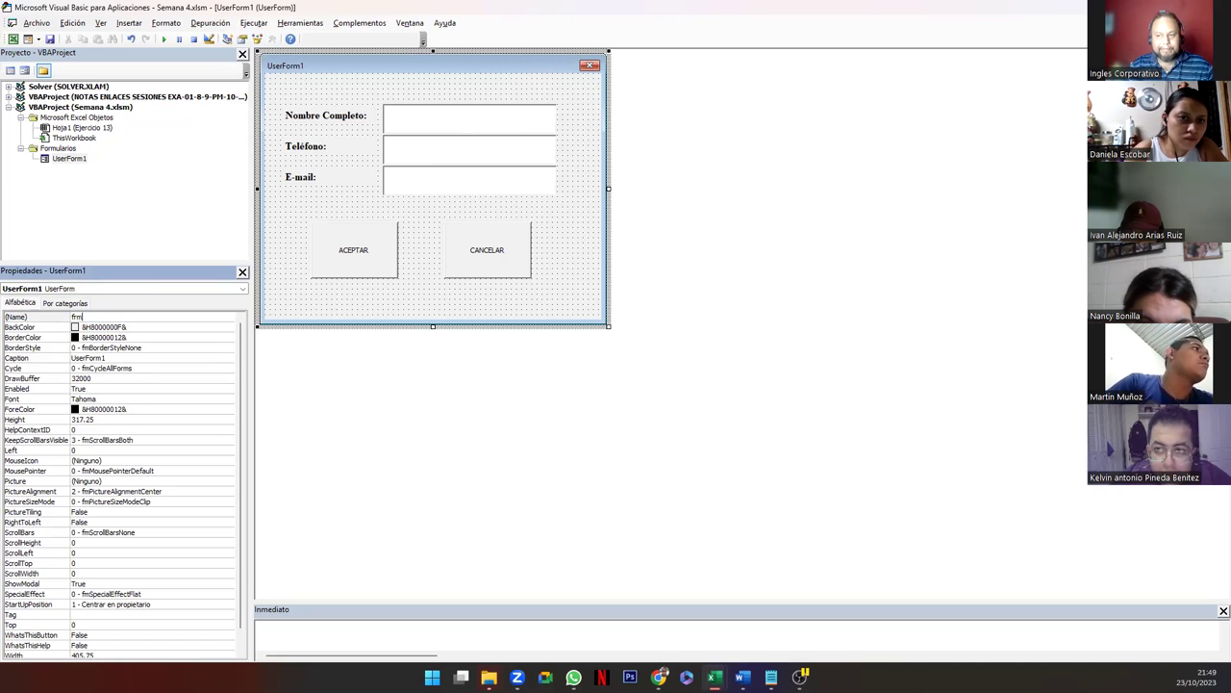
type("frmAgenda")
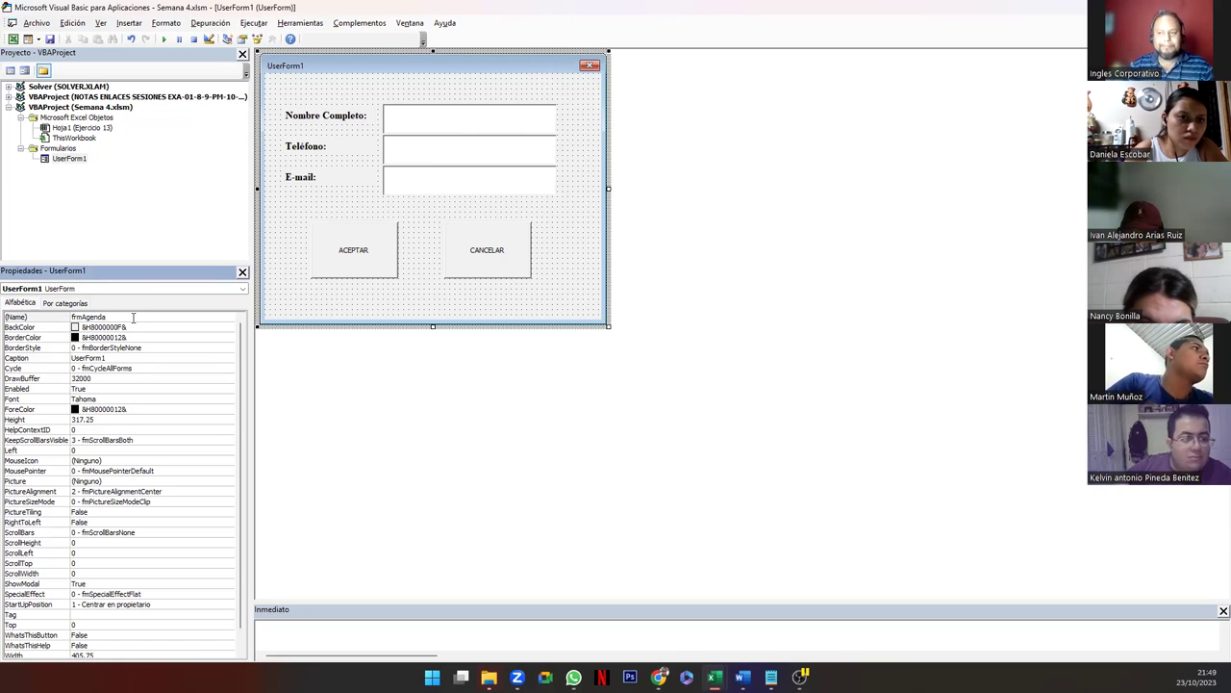
key("Return")
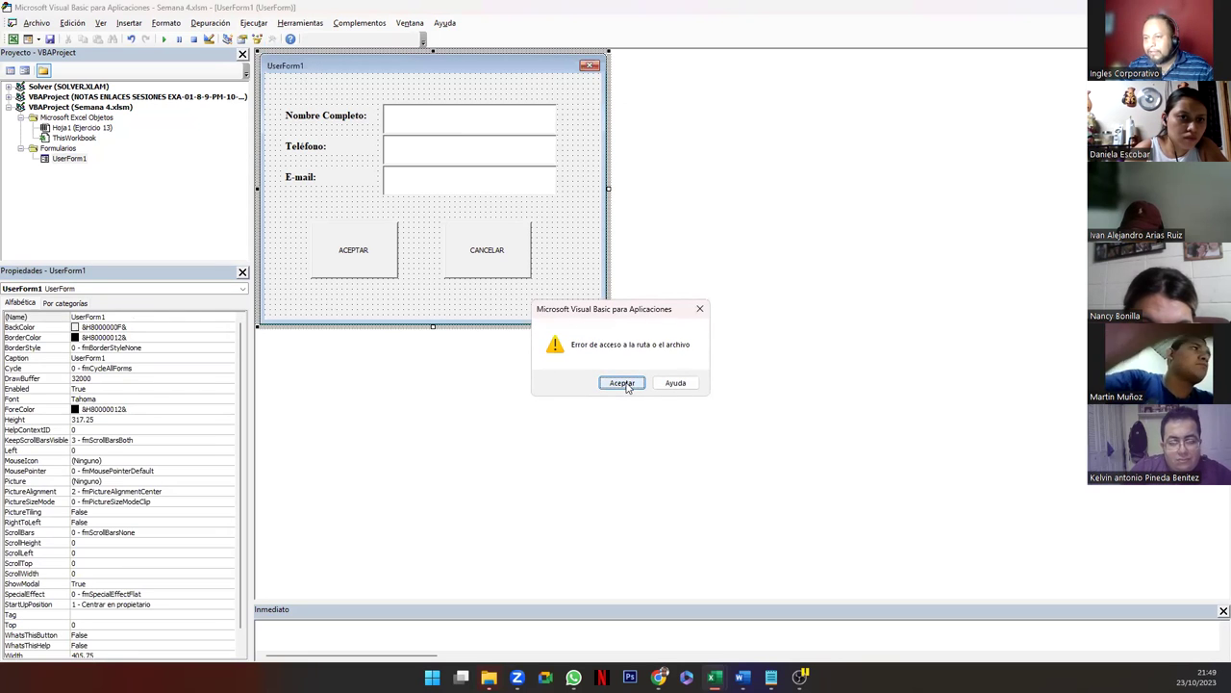
left_click(622, 383)
double_click(159, 317)
type("frm")
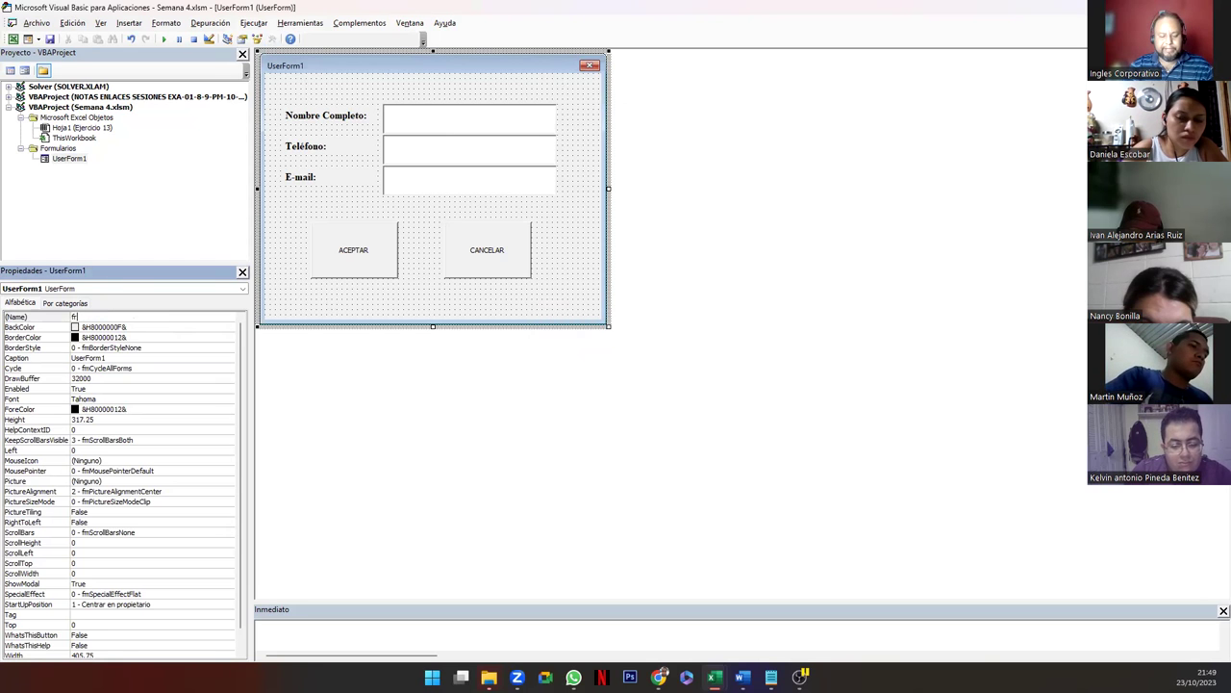
type("Agenda")
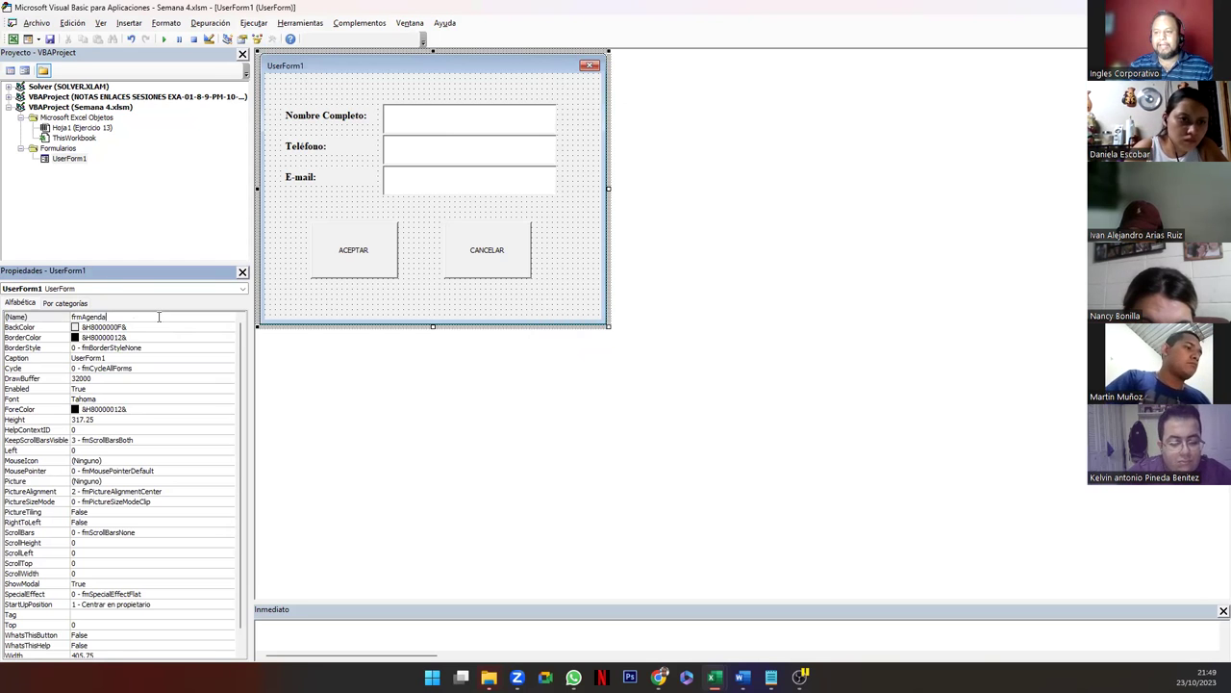
key("Return")
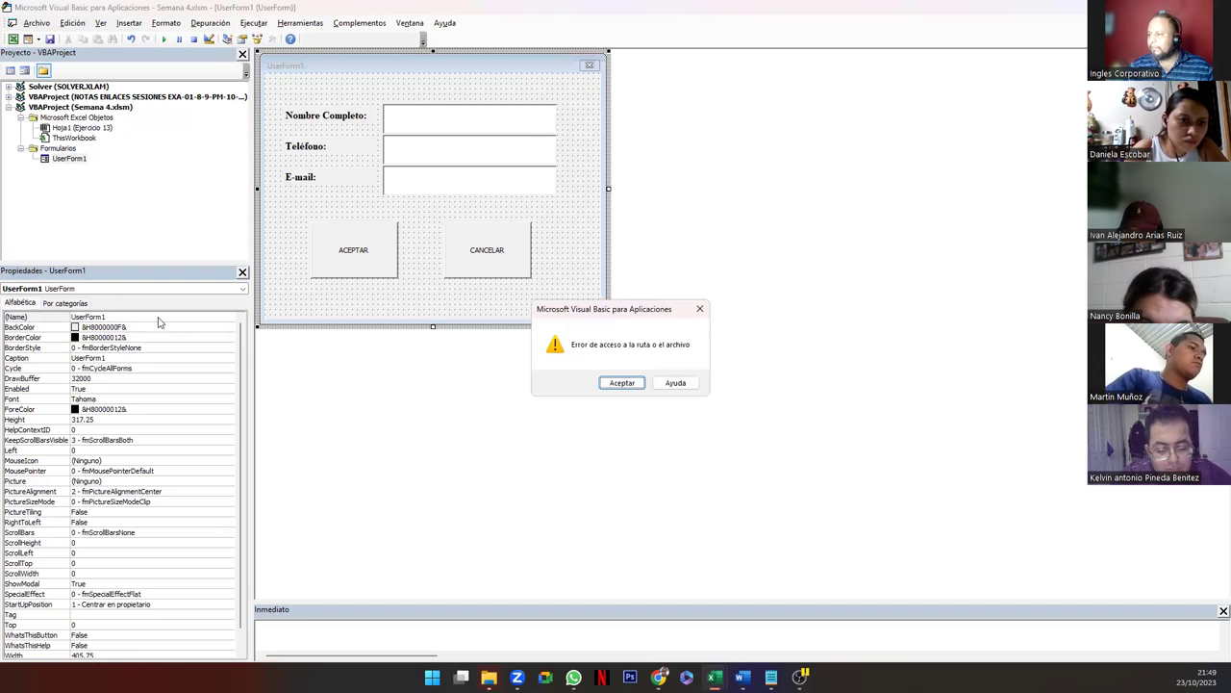
key("Return")
left_click(159, 317)
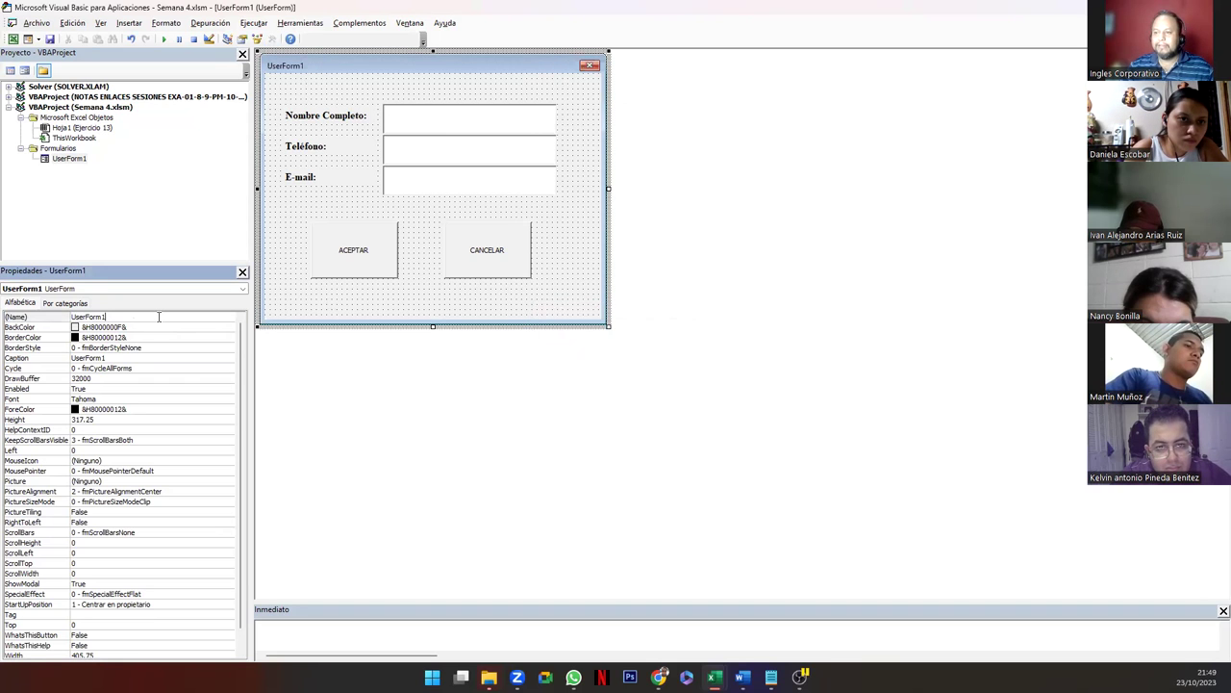
type("frmAgenda2")
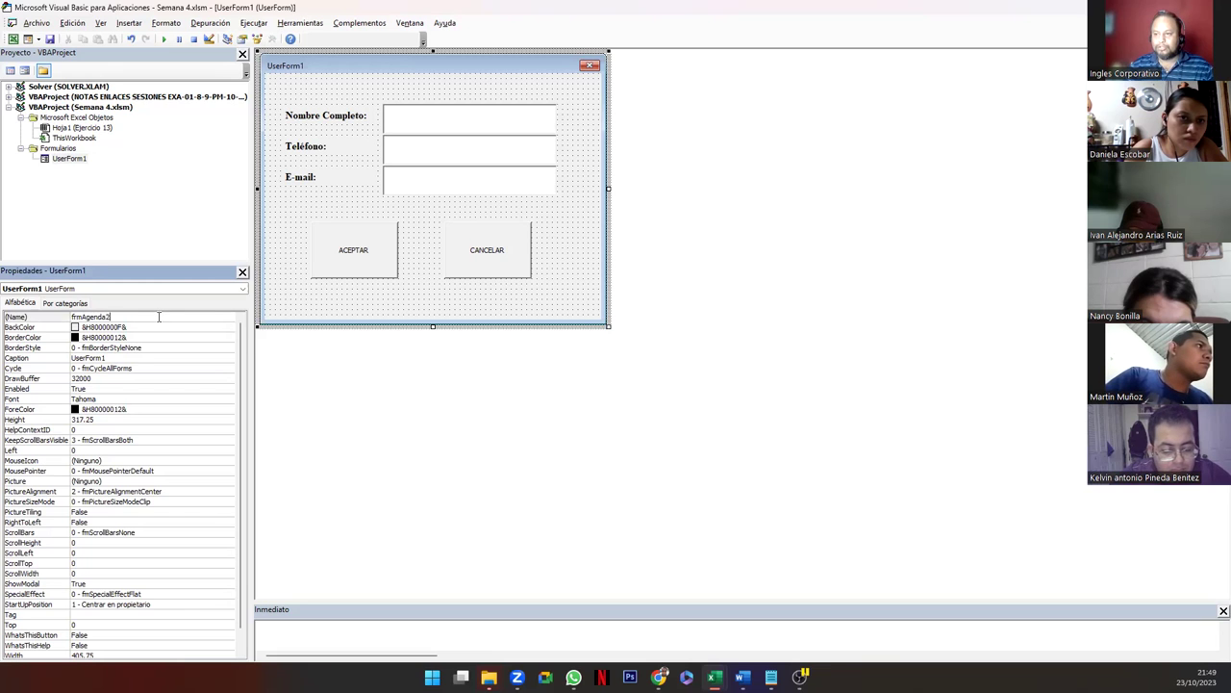
key("Return")
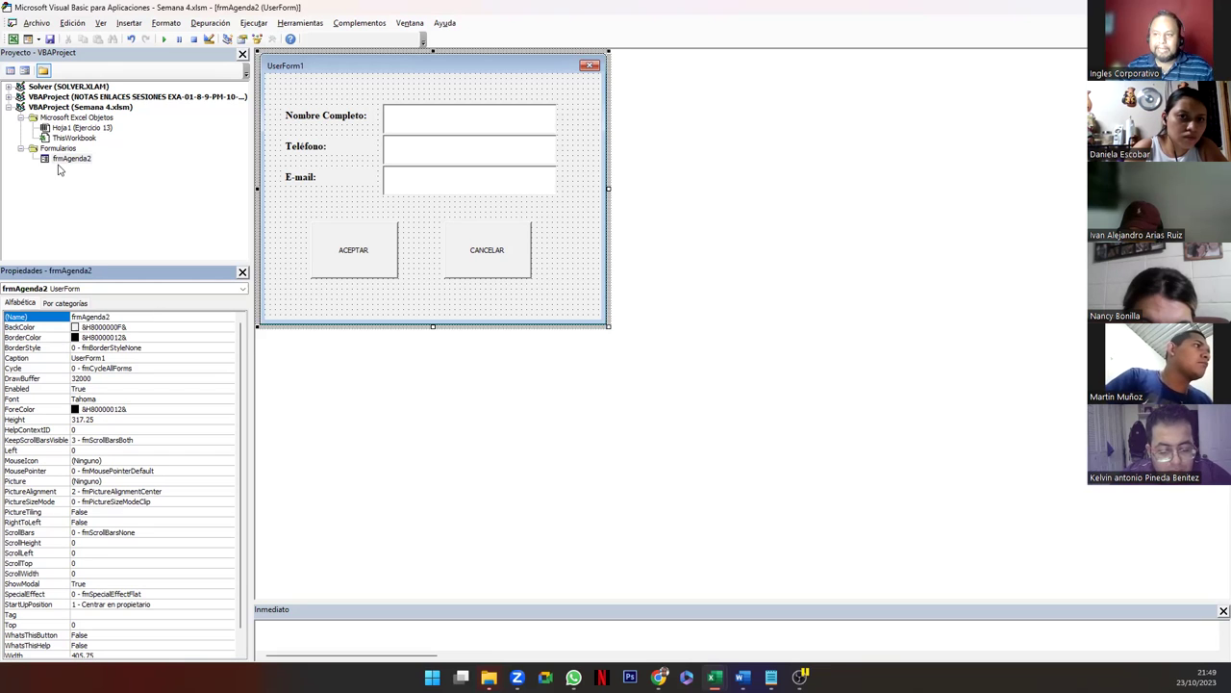
- Set frmAgenda2's Caption to 'Agenda Electrónica', fixing typos and the accent
left_click(68, 158)
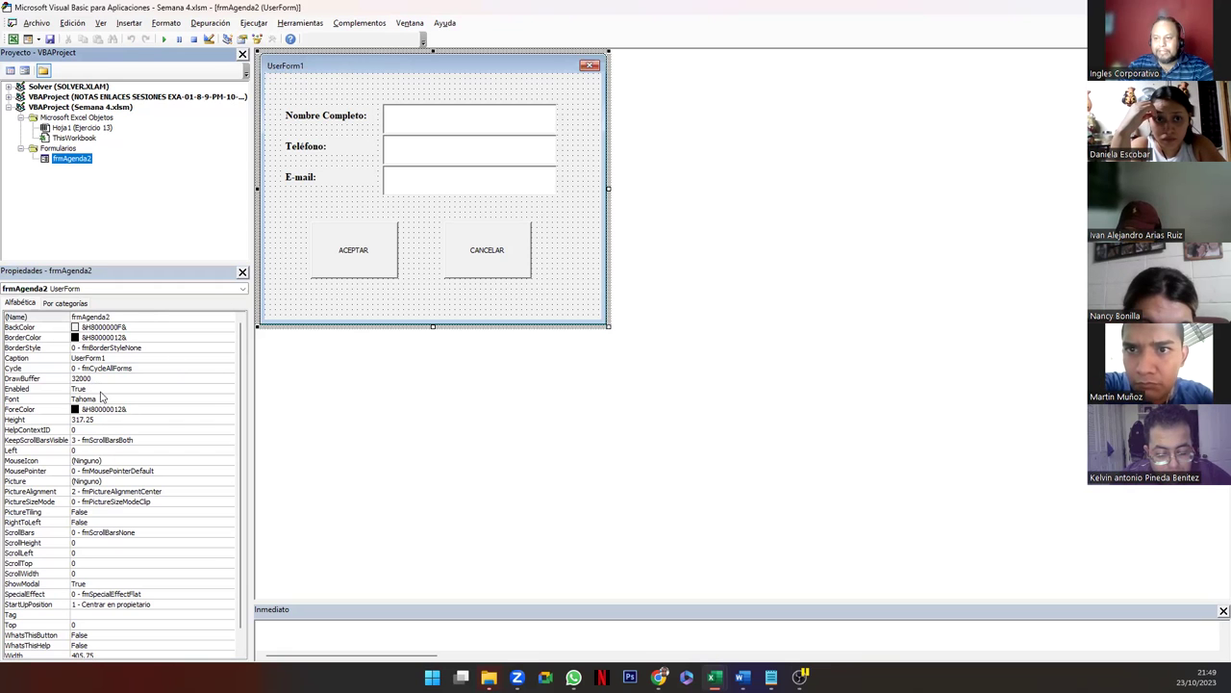
left_click(27, 357)
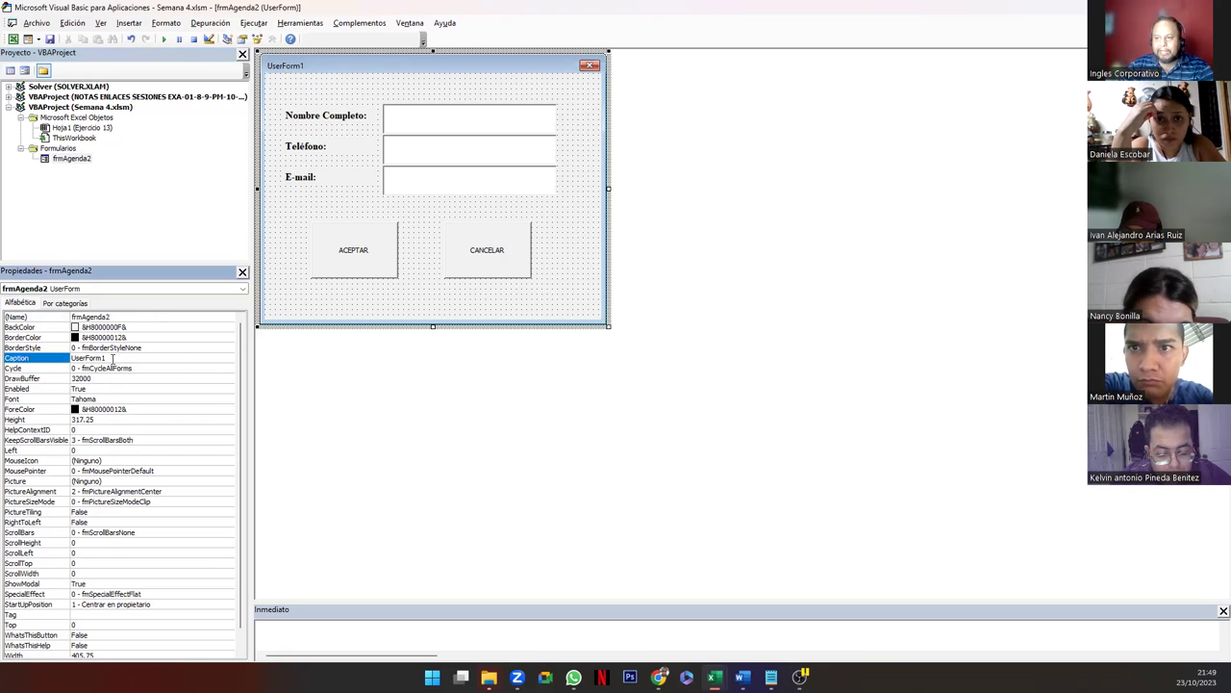
type("Agregar")
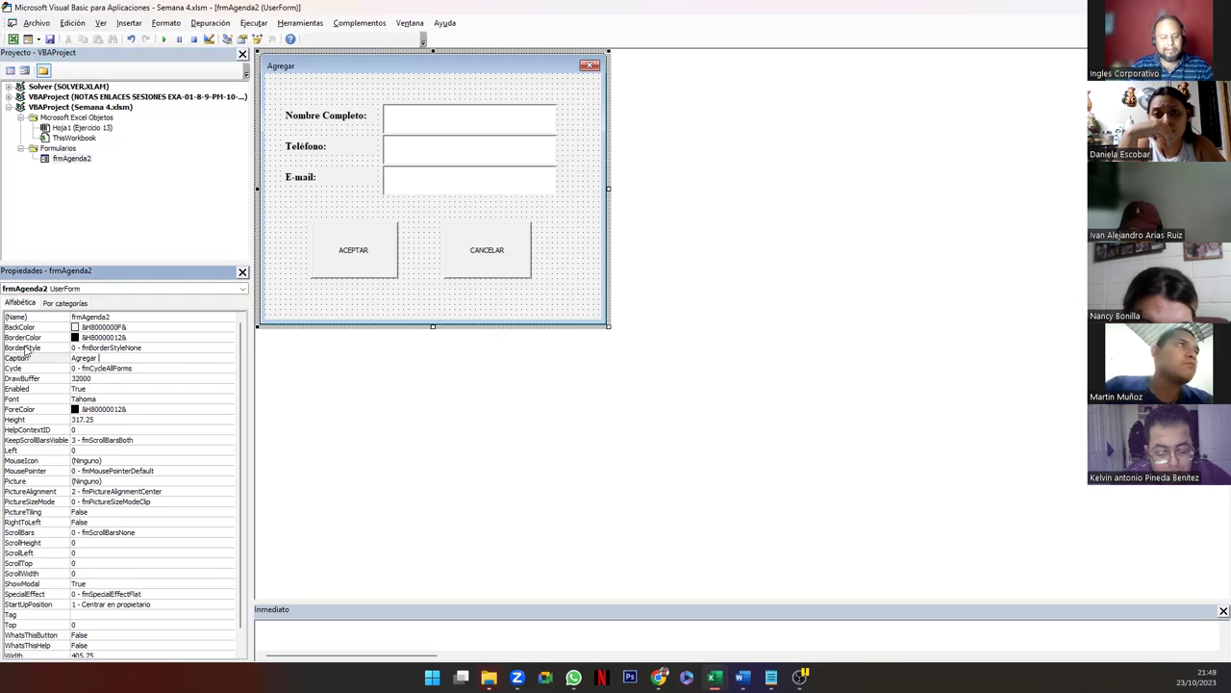
key("BackSpace")
key("BackSpace")
key("BackSpace")
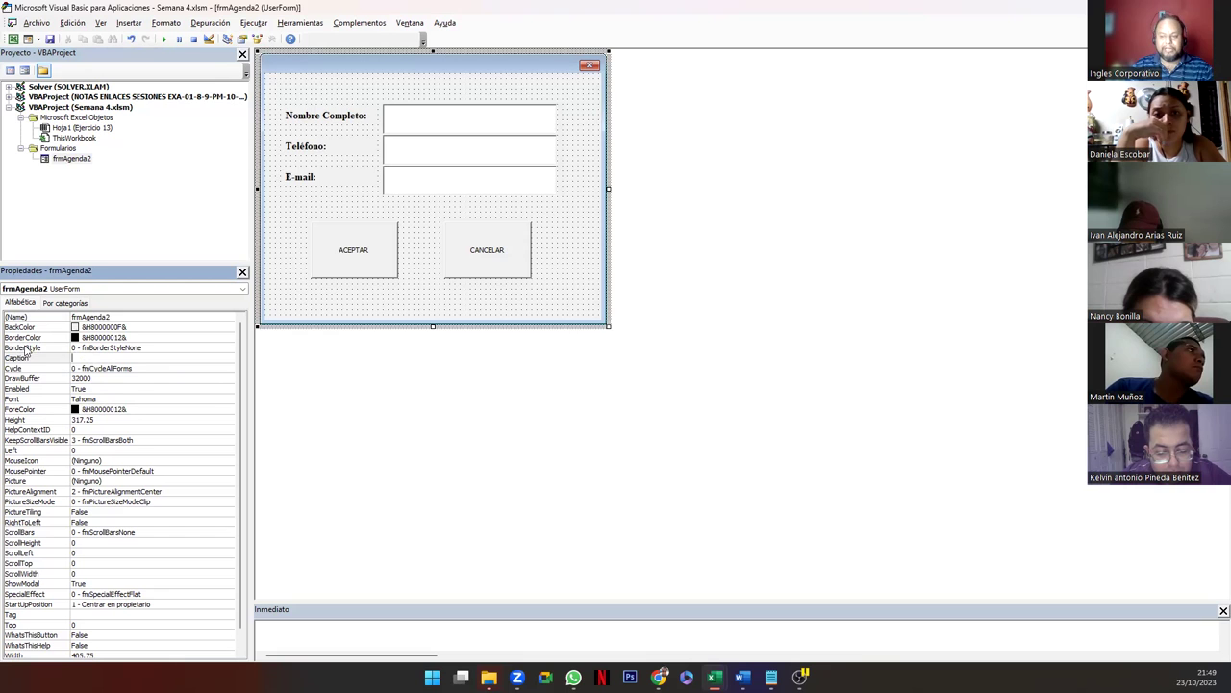
type("Agendaele")
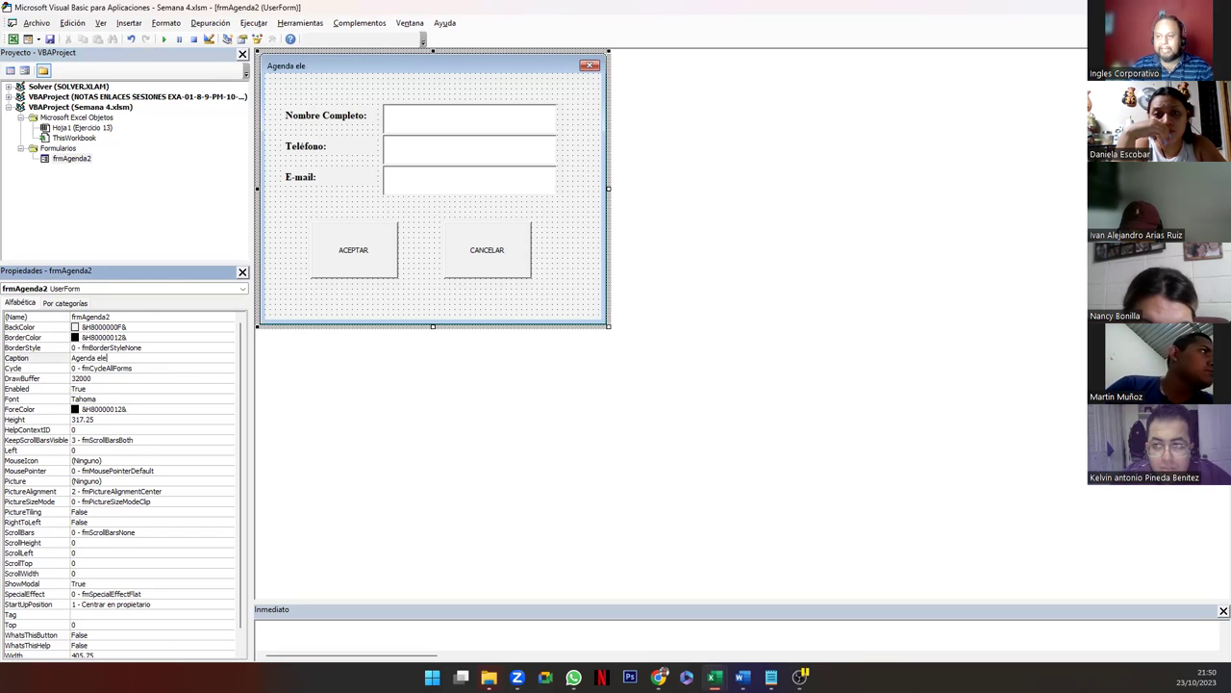
key("BackSpace")
key("BackSpace")
key("BackSpace")
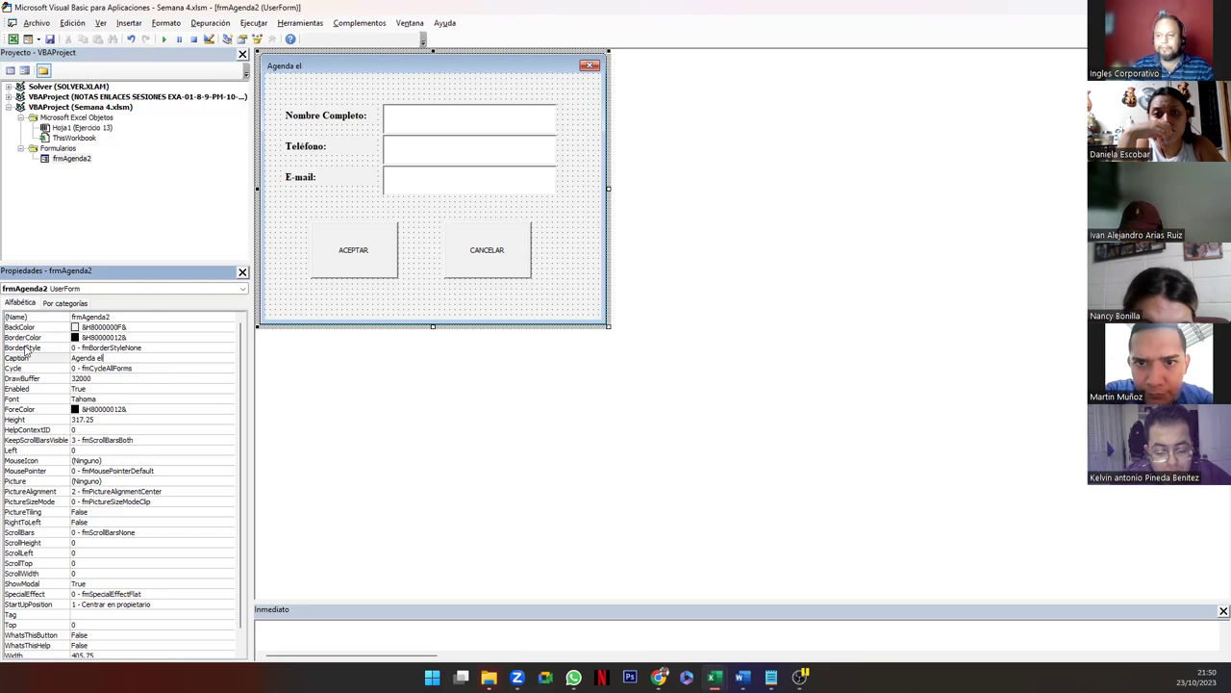
type("Electronica")
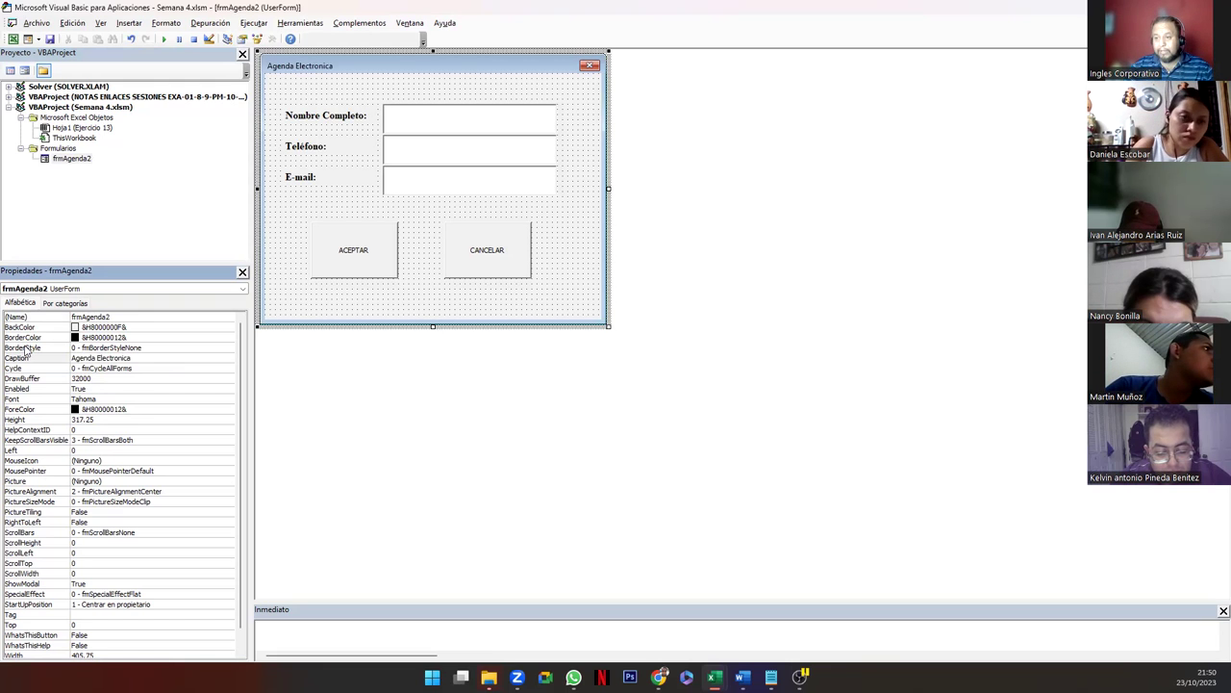
key("BackSpace")
type("ó")
left_click(26, 356)
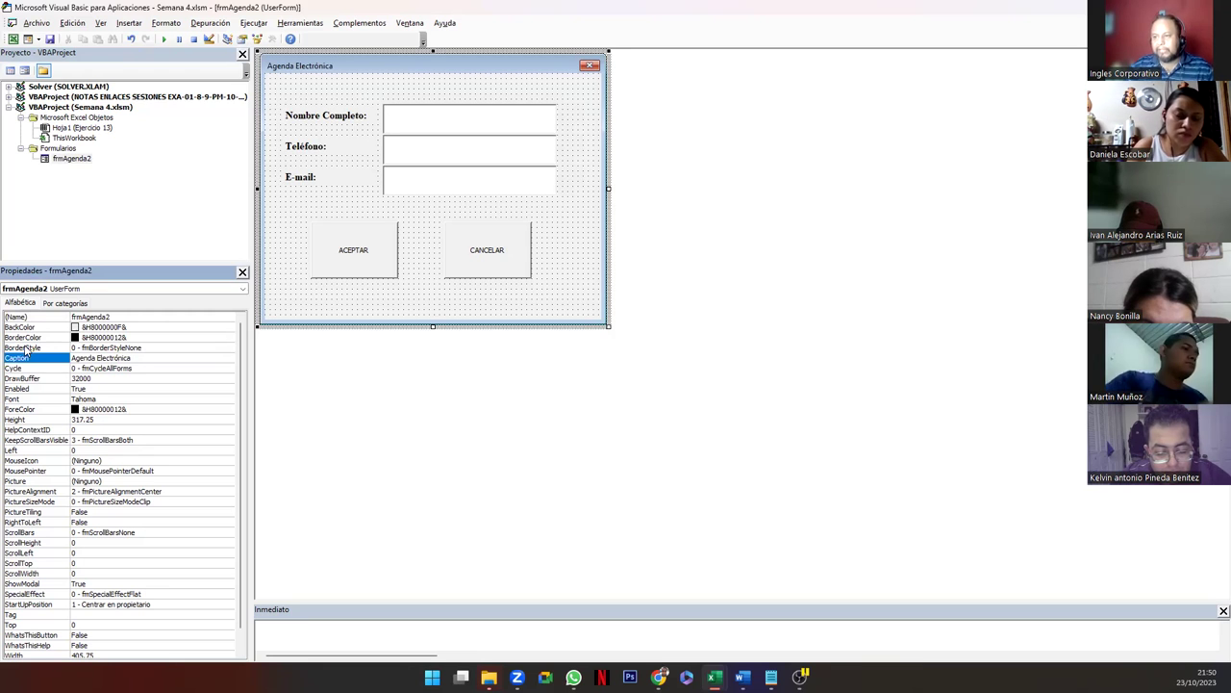
left_click(291, 208)
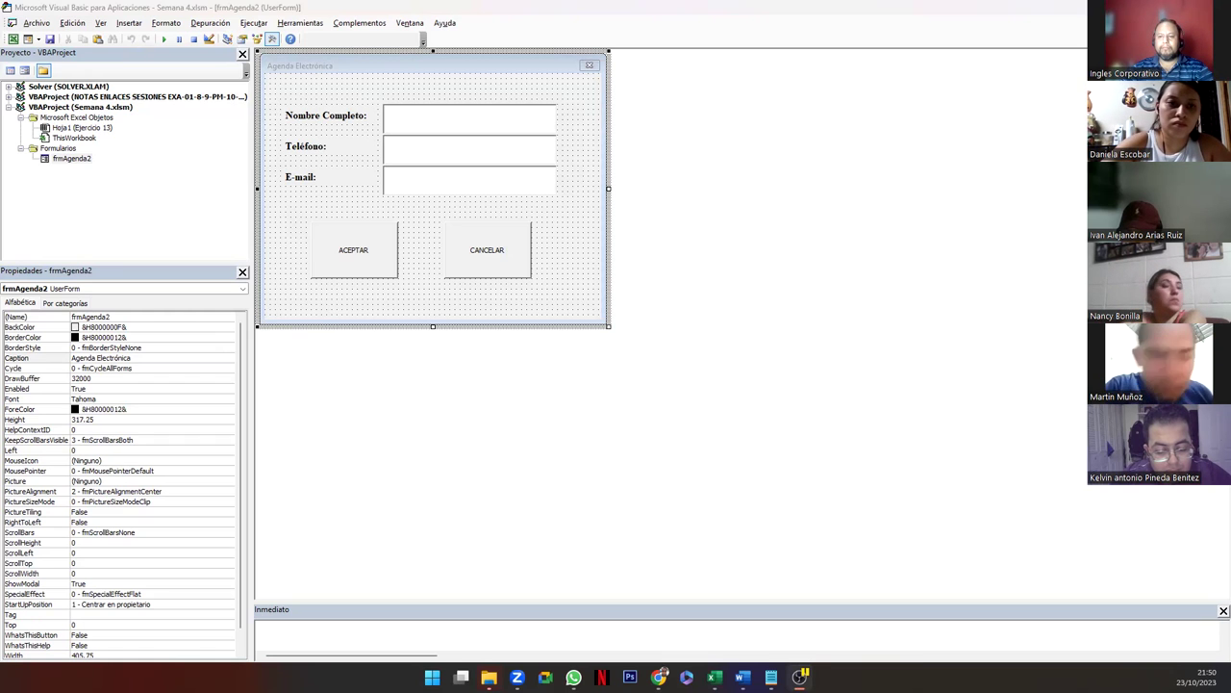
- Select the three labels and open their font settings, closing without changes
left_click(390, 310)
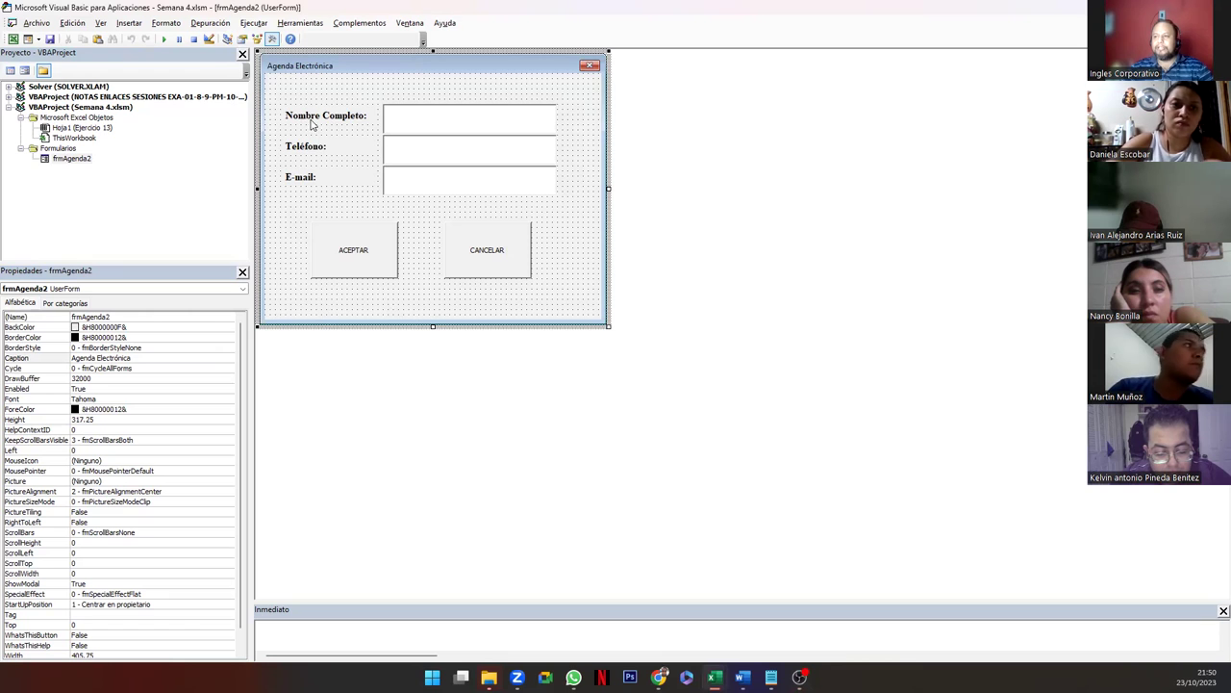
left_click(325, 120)
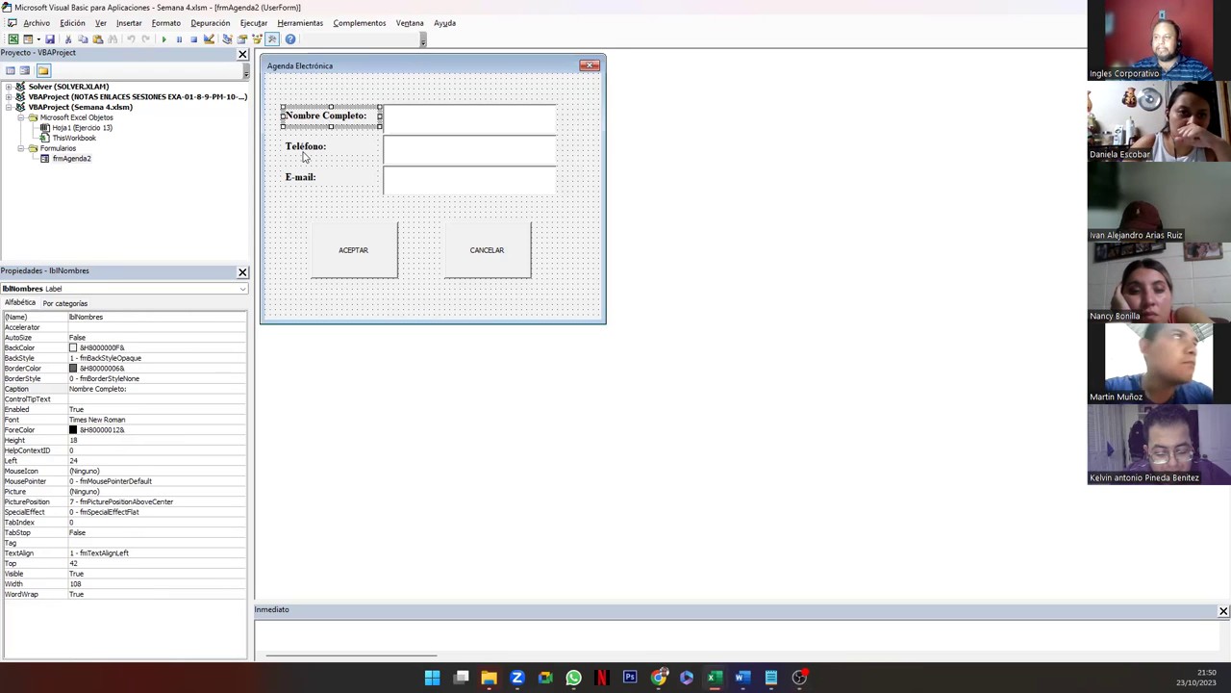
left_click(304, 154, "ctrl")
left_click(302, 183, "ctrl")
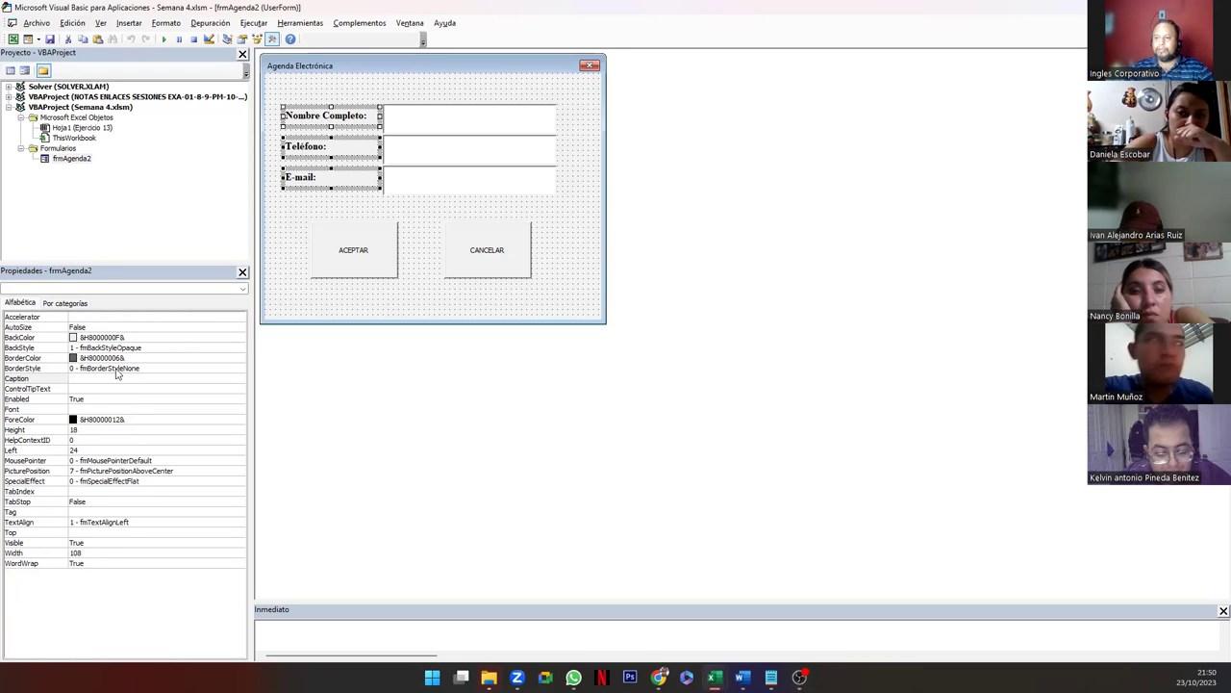
left_click(165, 410)
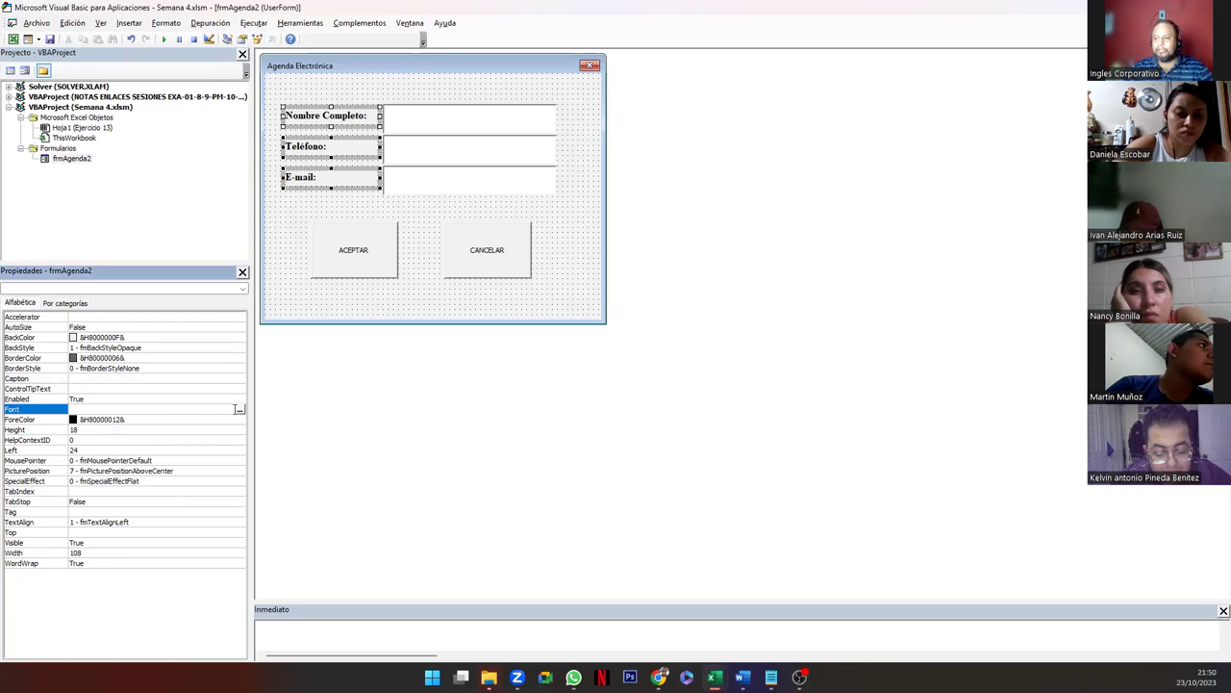
left_click(240, 411)
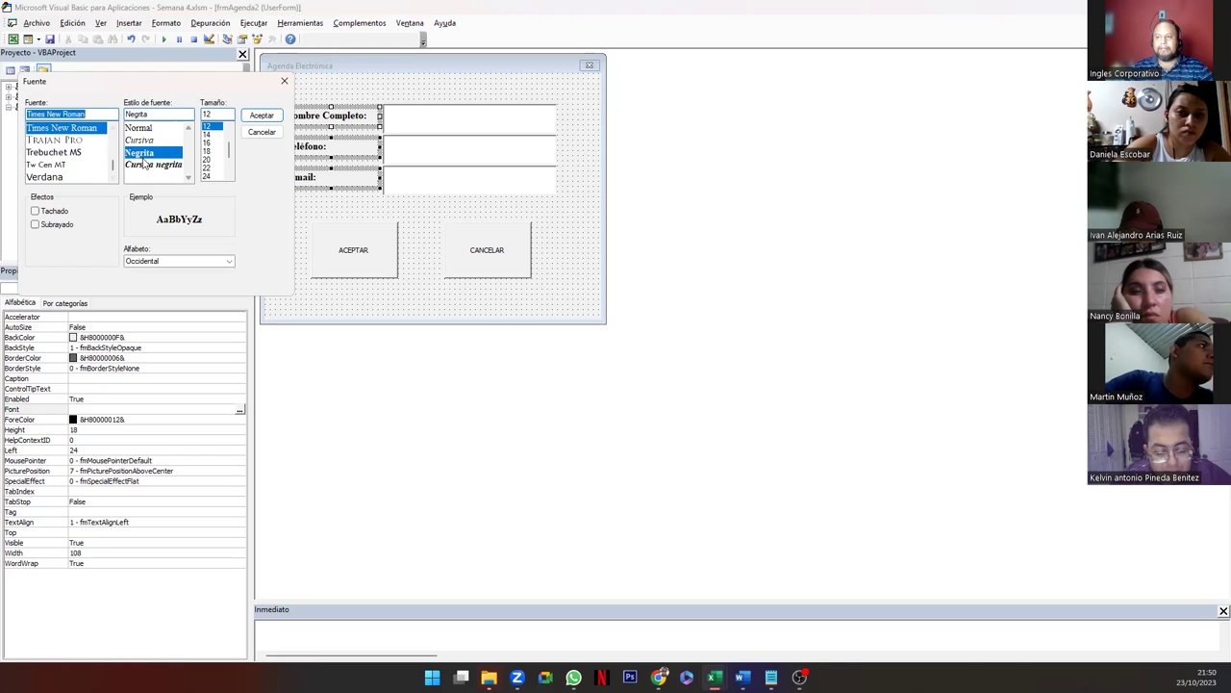
left_click(262, 132)
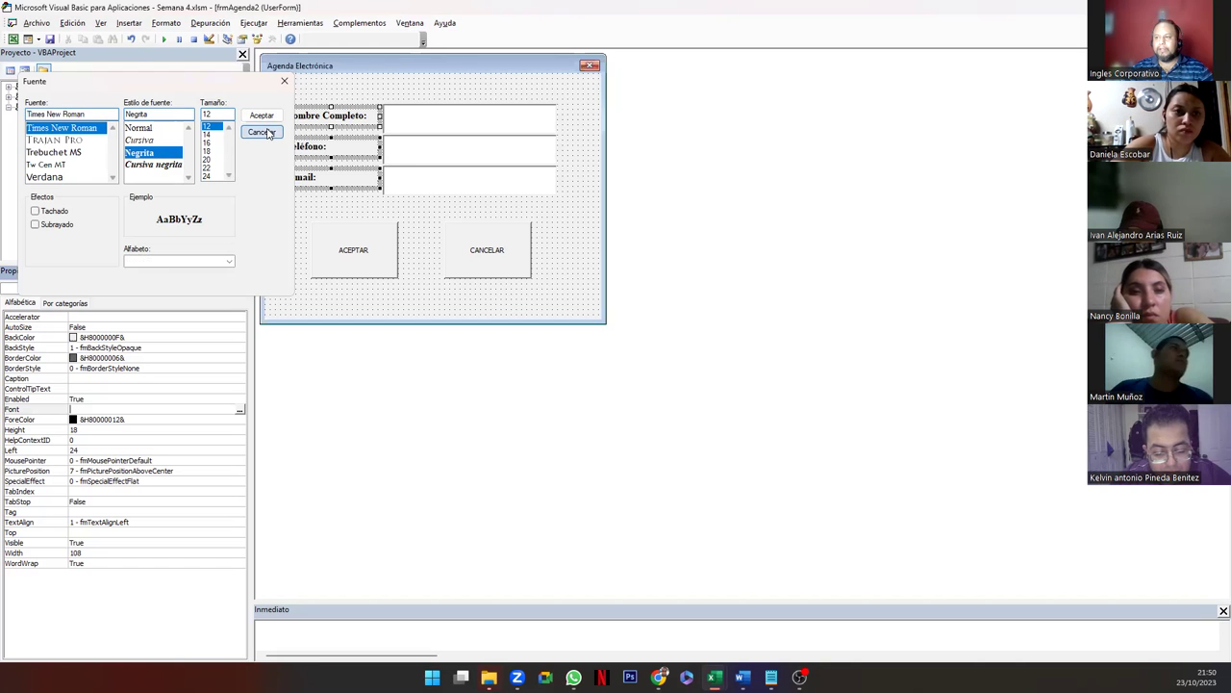
- Apply italic size 10 font to the Nombre Completo, Teléfono and E-mail entry boxes
left_click(447, 128)
left_click(448, 156, "ctrl")
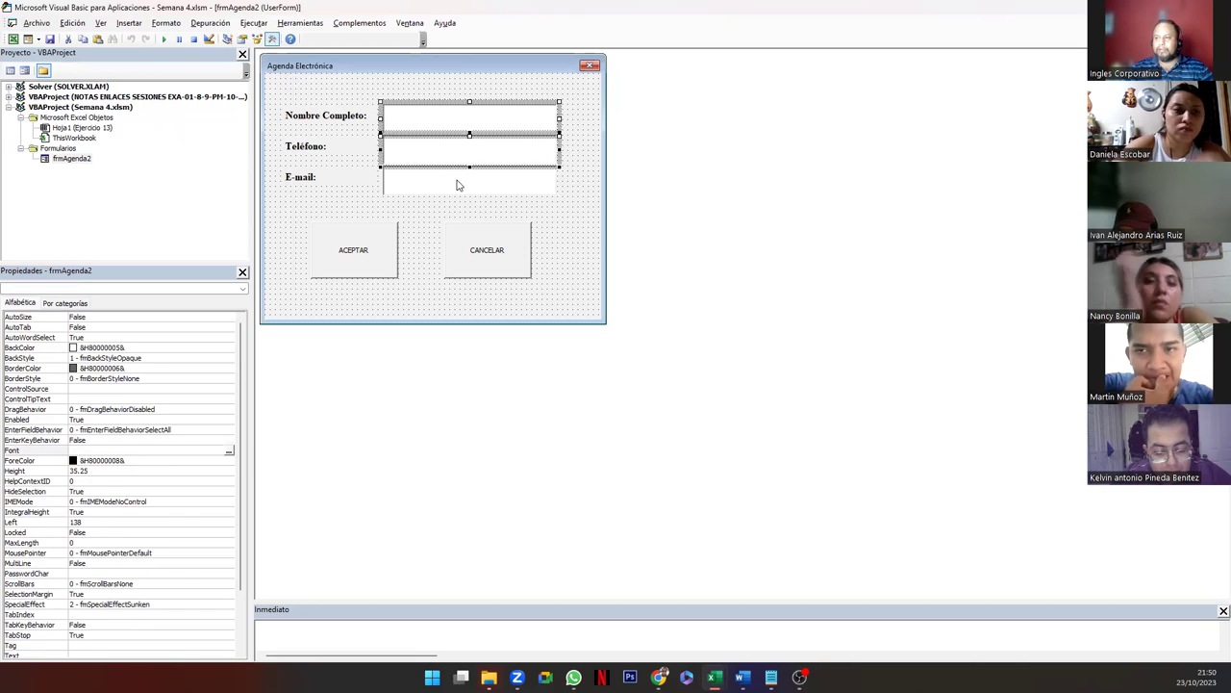
left_click(456, 184, "ctrl")
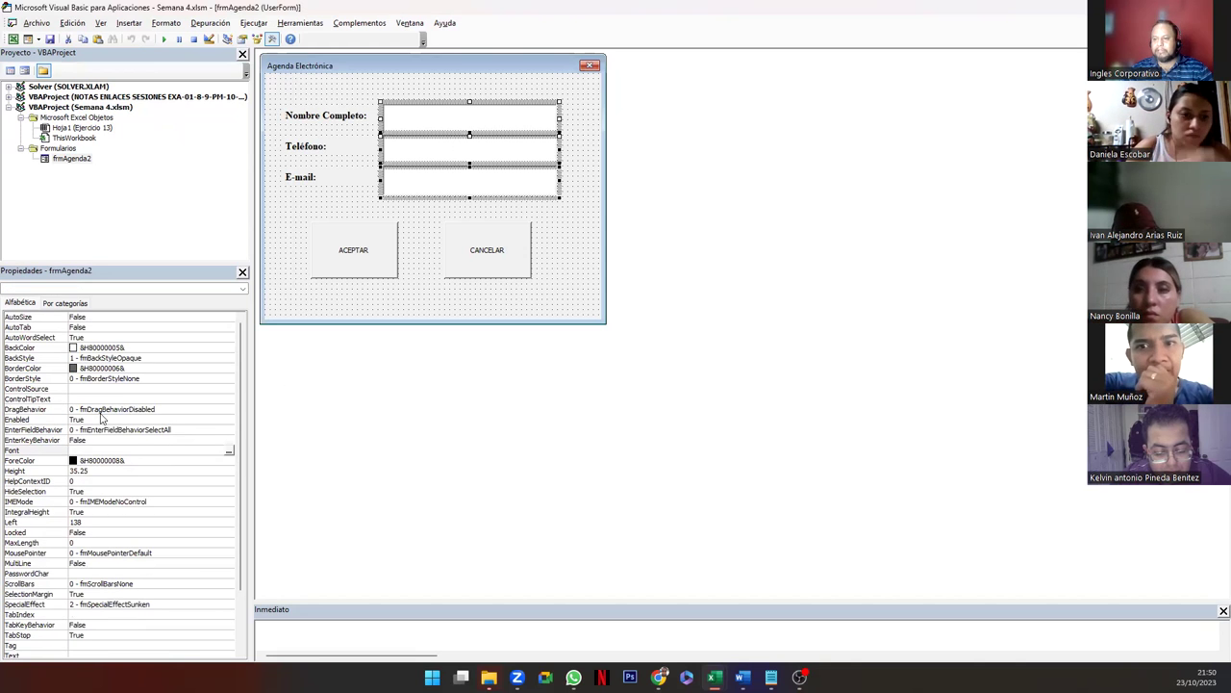
left_click(229, 450)
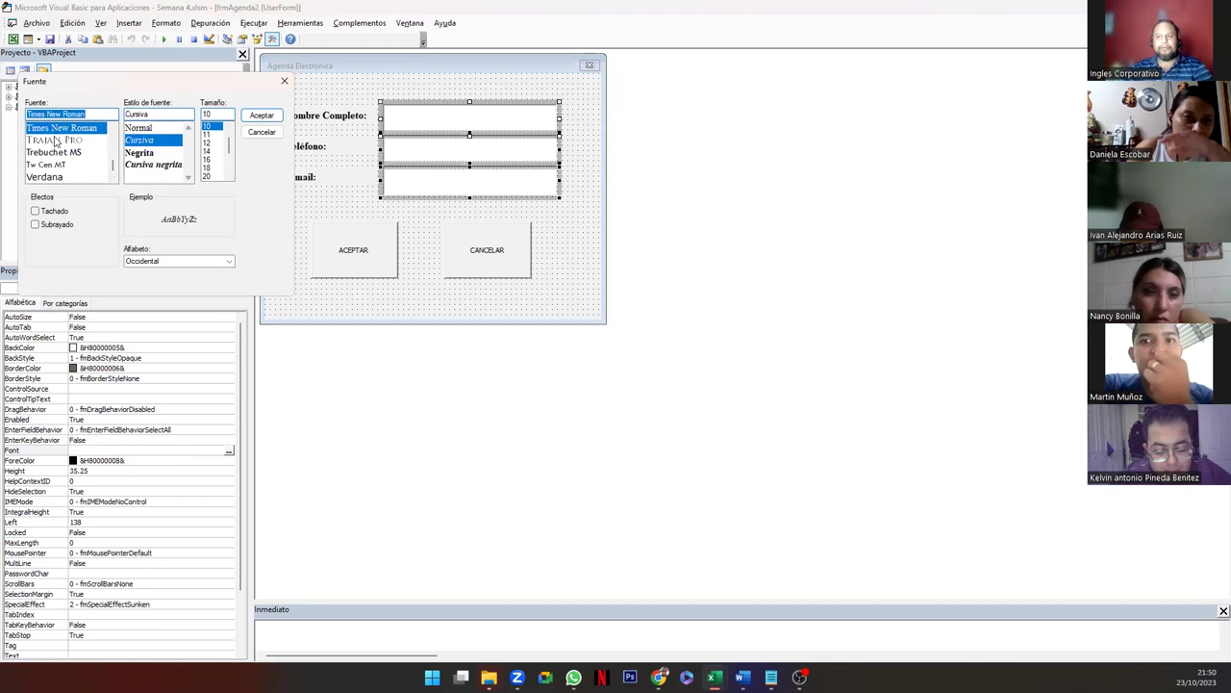
left_click(262, 116)
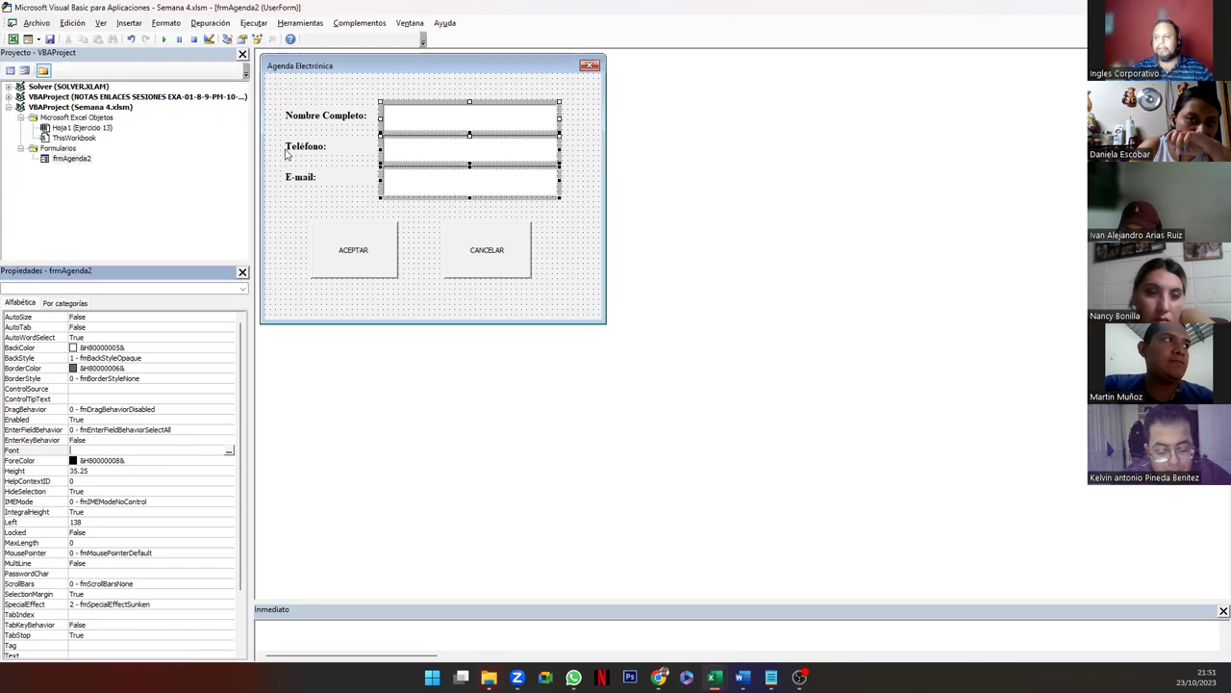
left_click(359, 259)
left_click(460, 259, "ctrl")
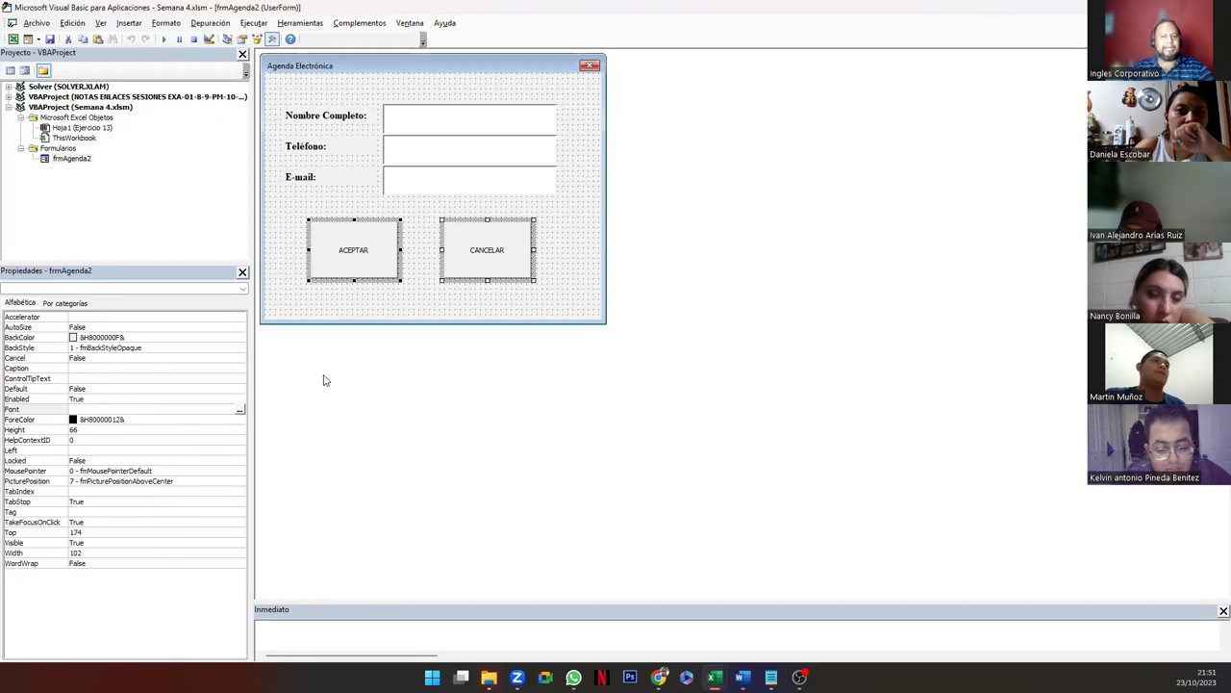
- Give the ACEPTAR and CANCELAR captions Negrita (bold) Tahoma at size 14
left_click(239, 411)
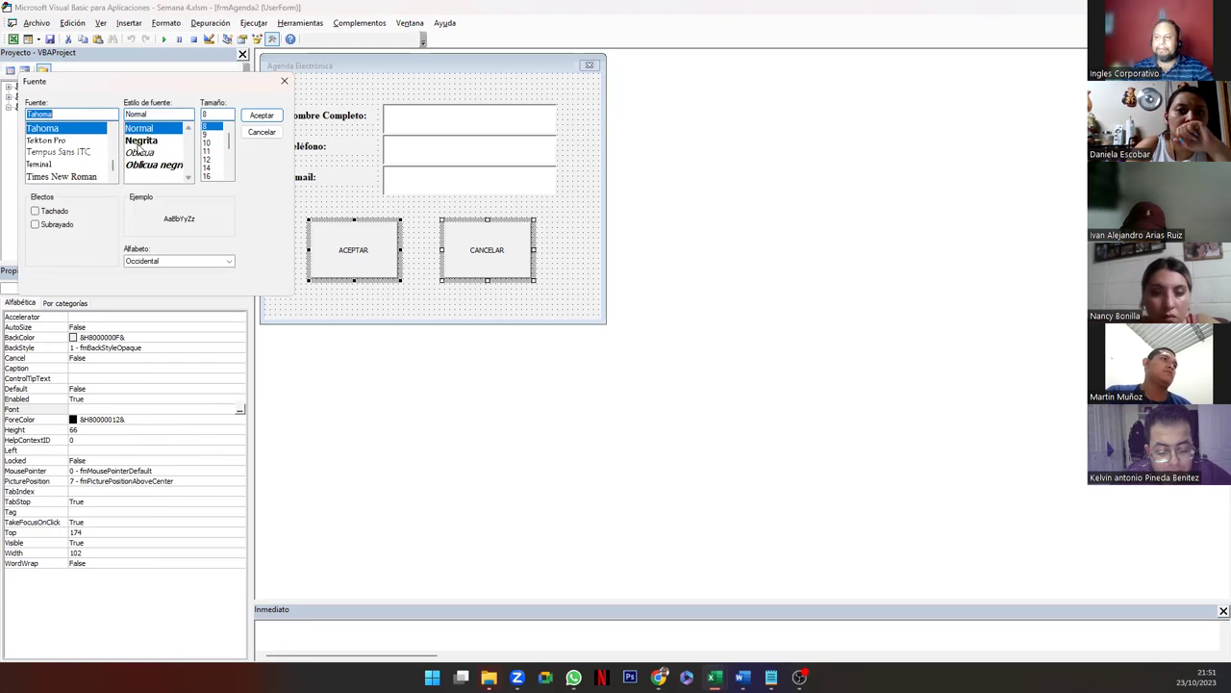
left_click(141, 141)
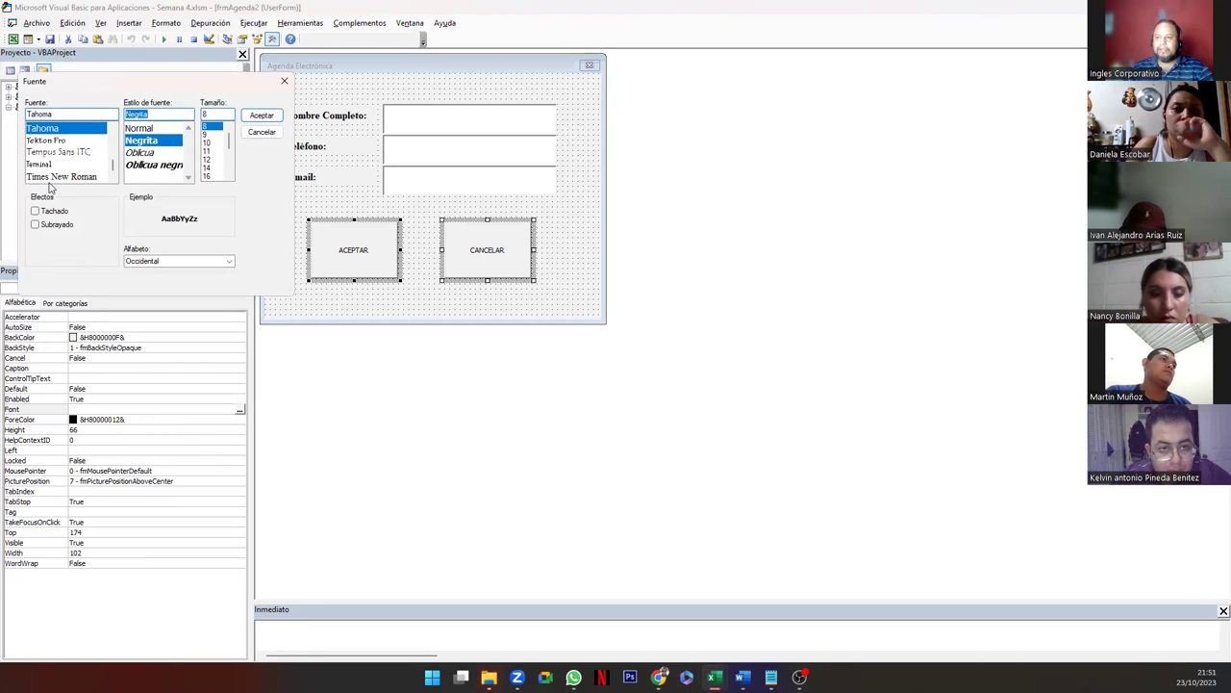
left_click(208, 168)
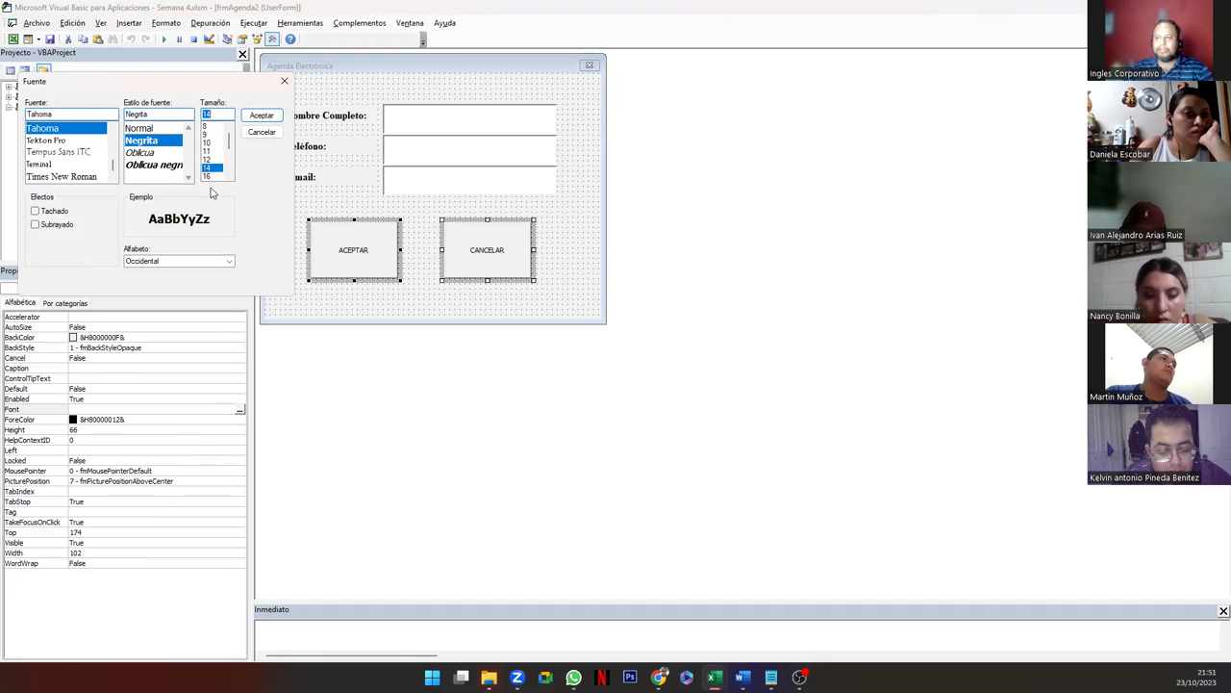
left_click(262, 117)
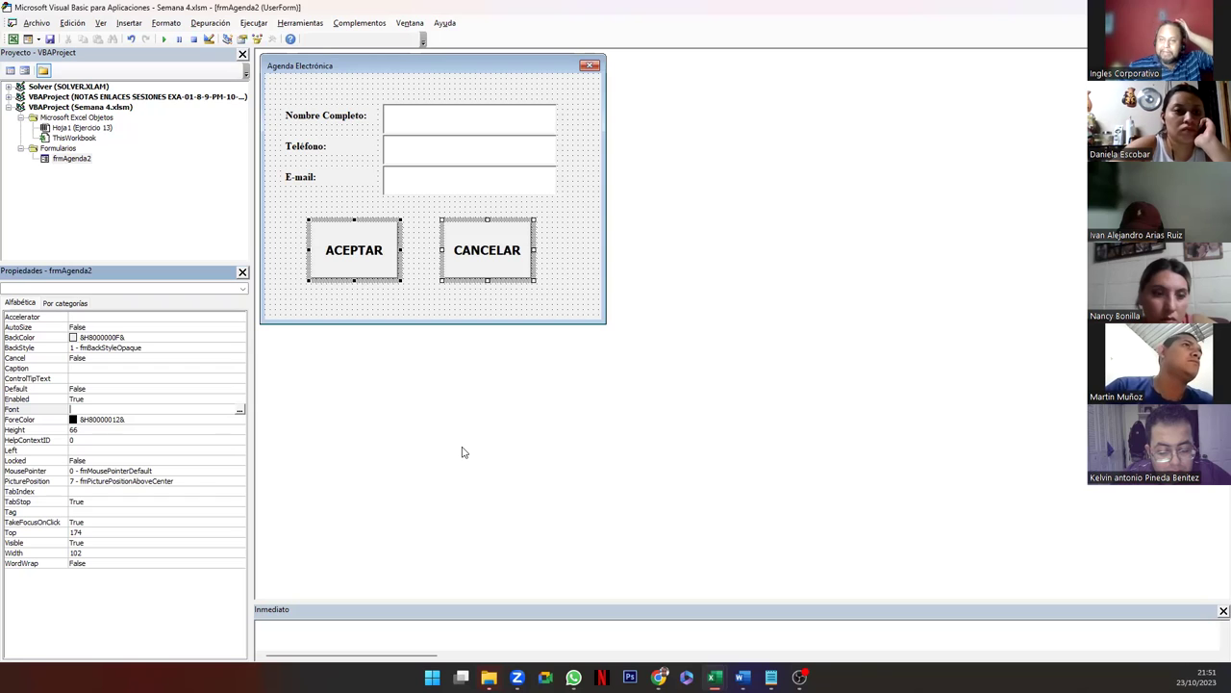
left_click(417, 302)
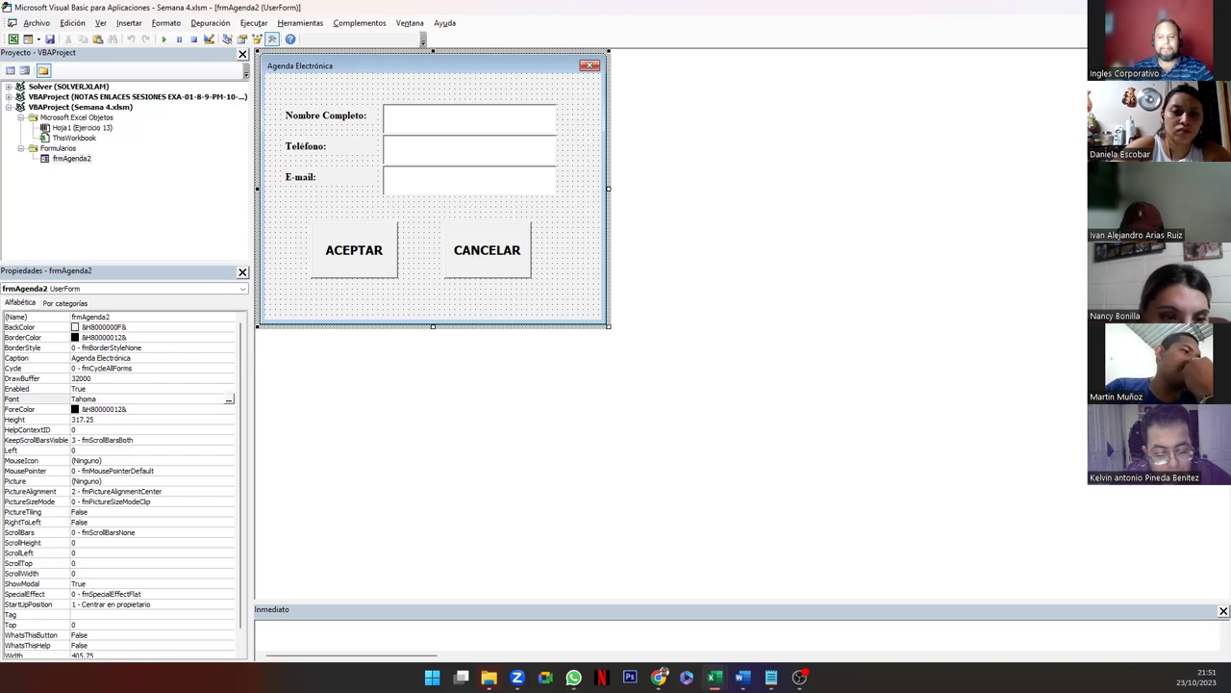
left_click(458, 392)
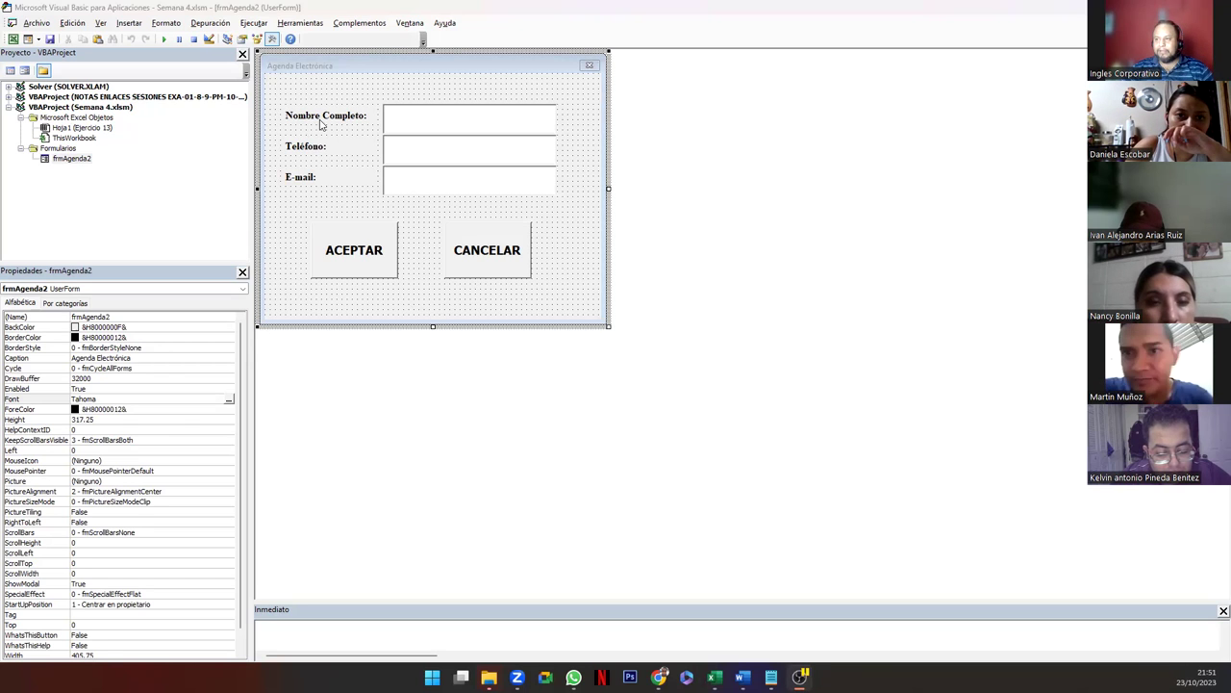
- Set TextAlign of the Nombre Completo, Teléfono and E-mail labels to 3 - fmTextAlignRight
left_click(321, 140)
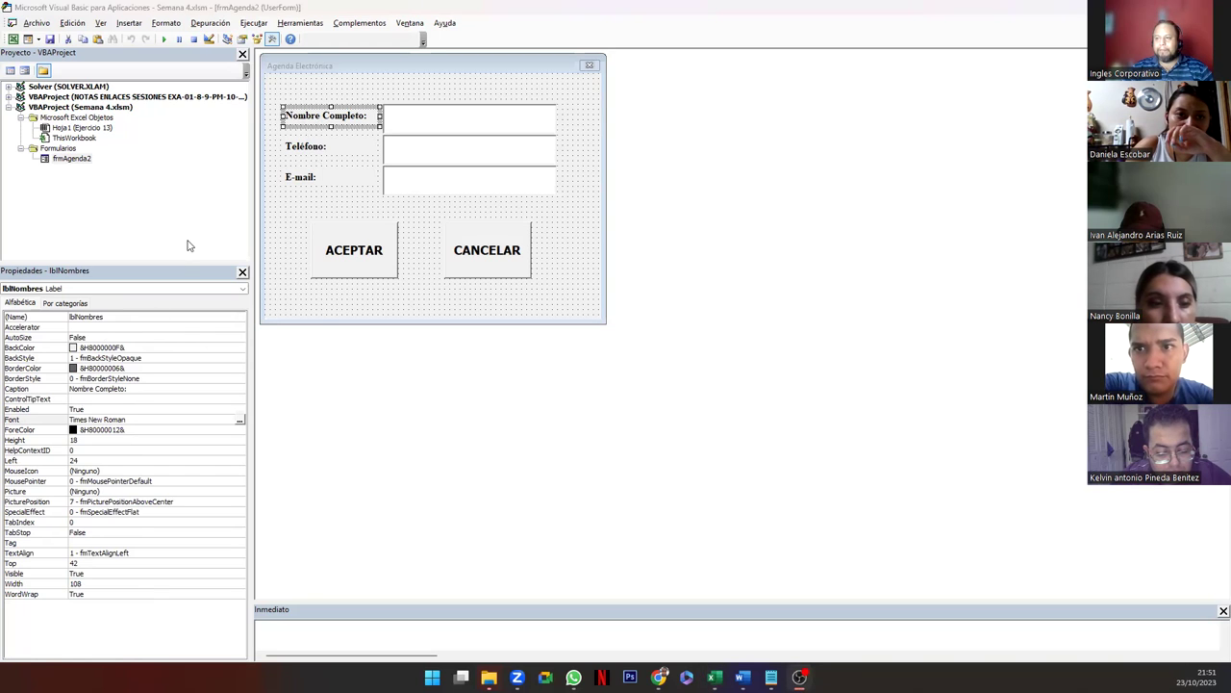
left_click(301, 147, "ctrl")
left_click(305, 181, "ctrl")
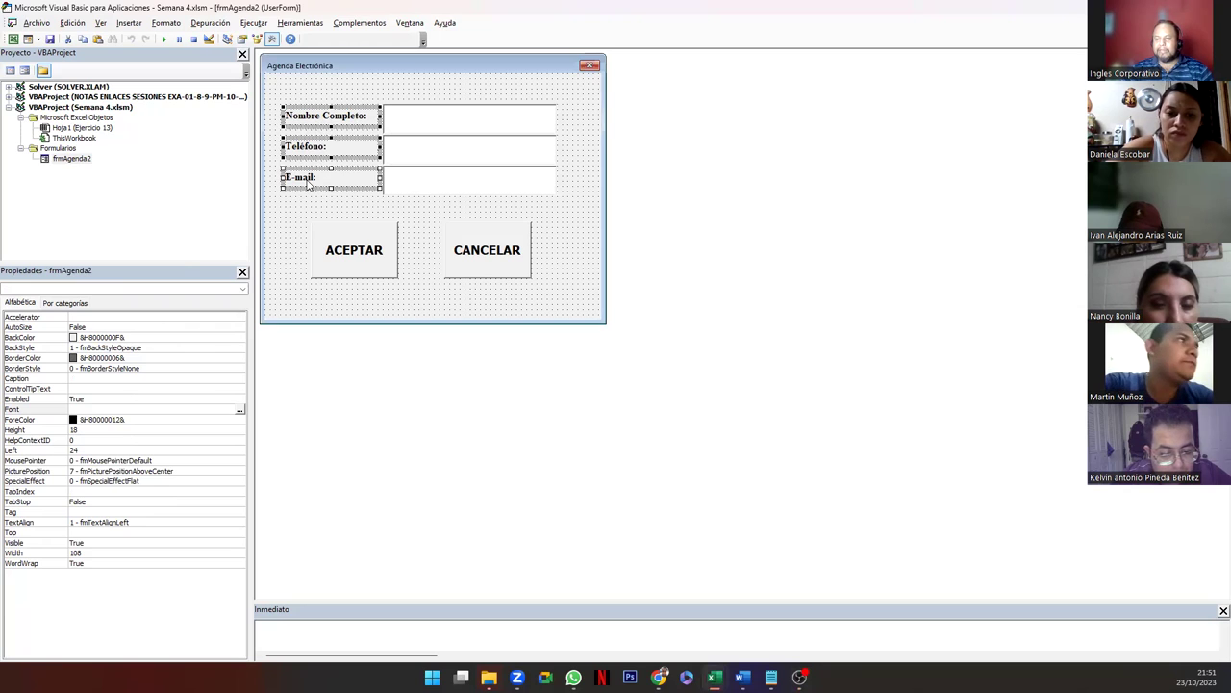
left_click(23, 523)
left_click(240, 522)
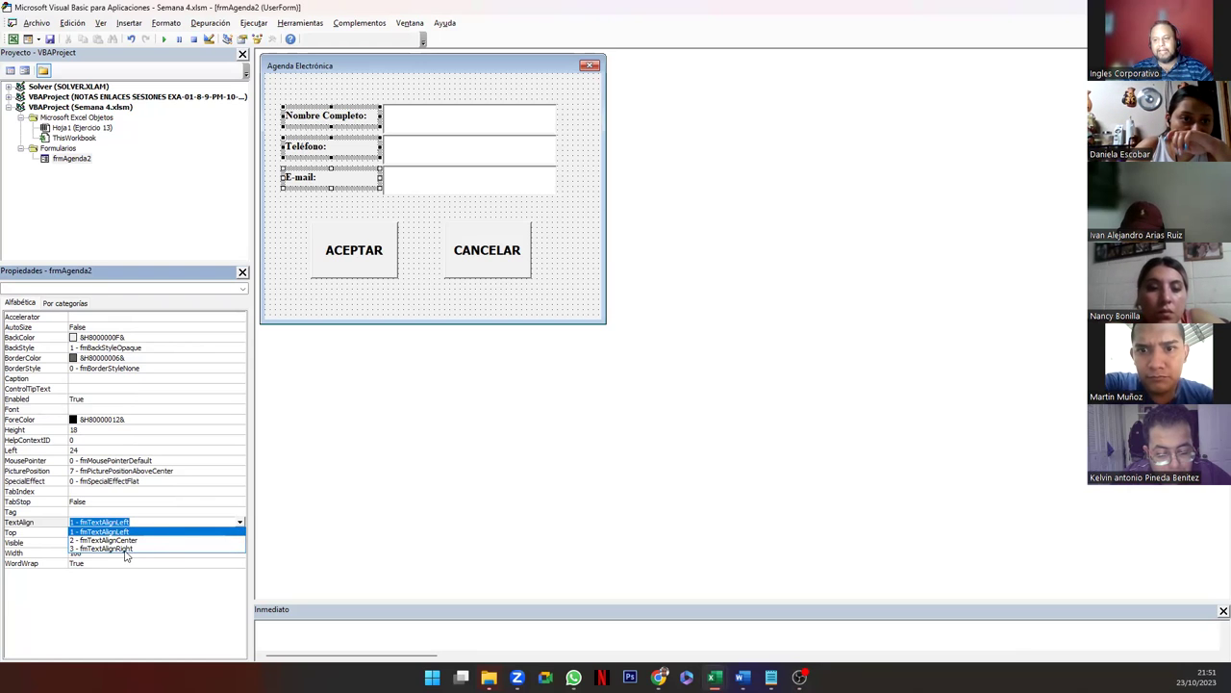
left_click(131, 549)
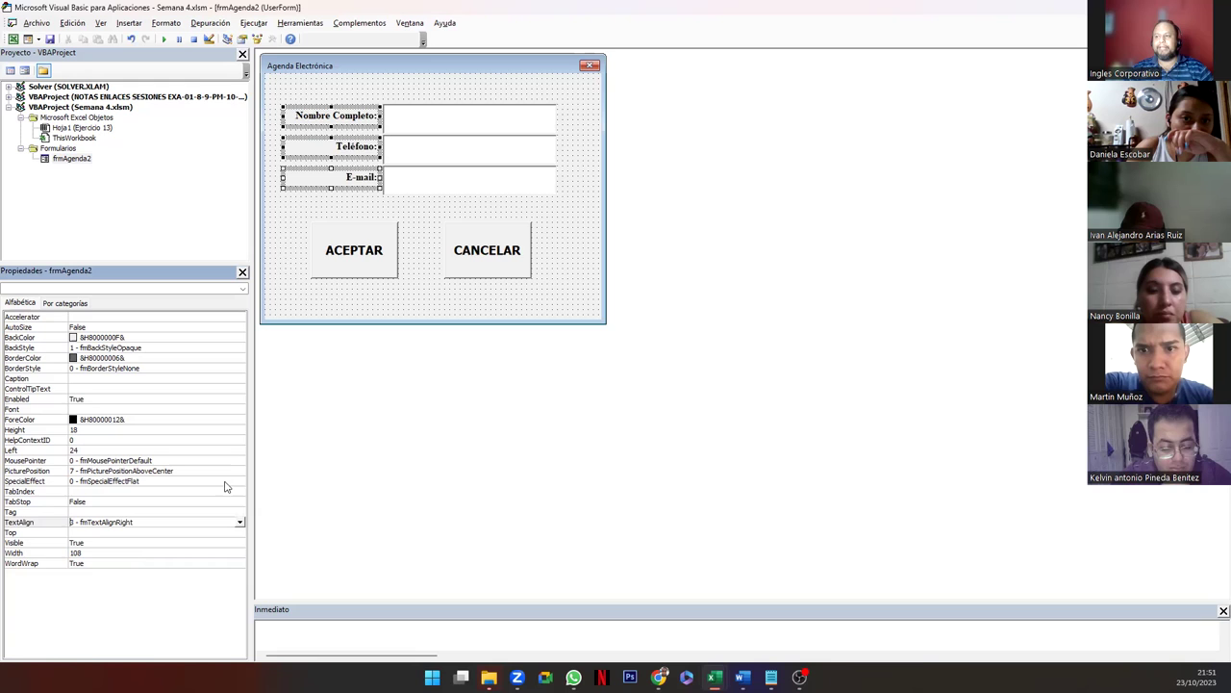
left_click(287, 217)
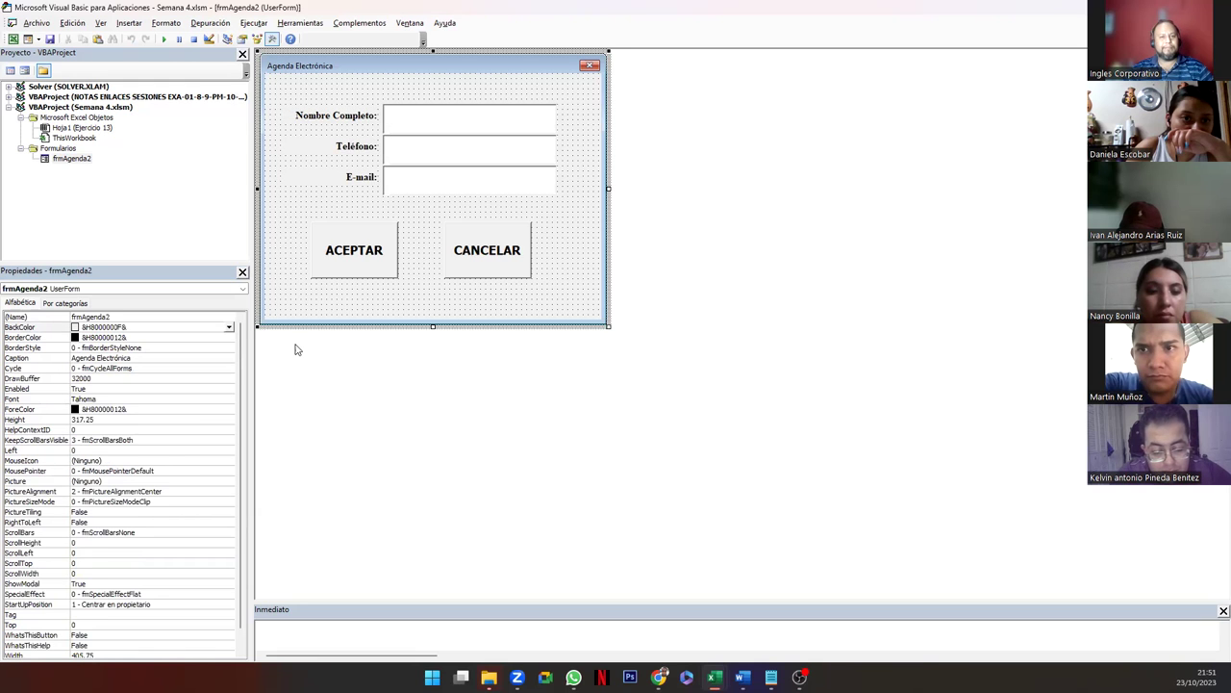
left_click(361, 117)
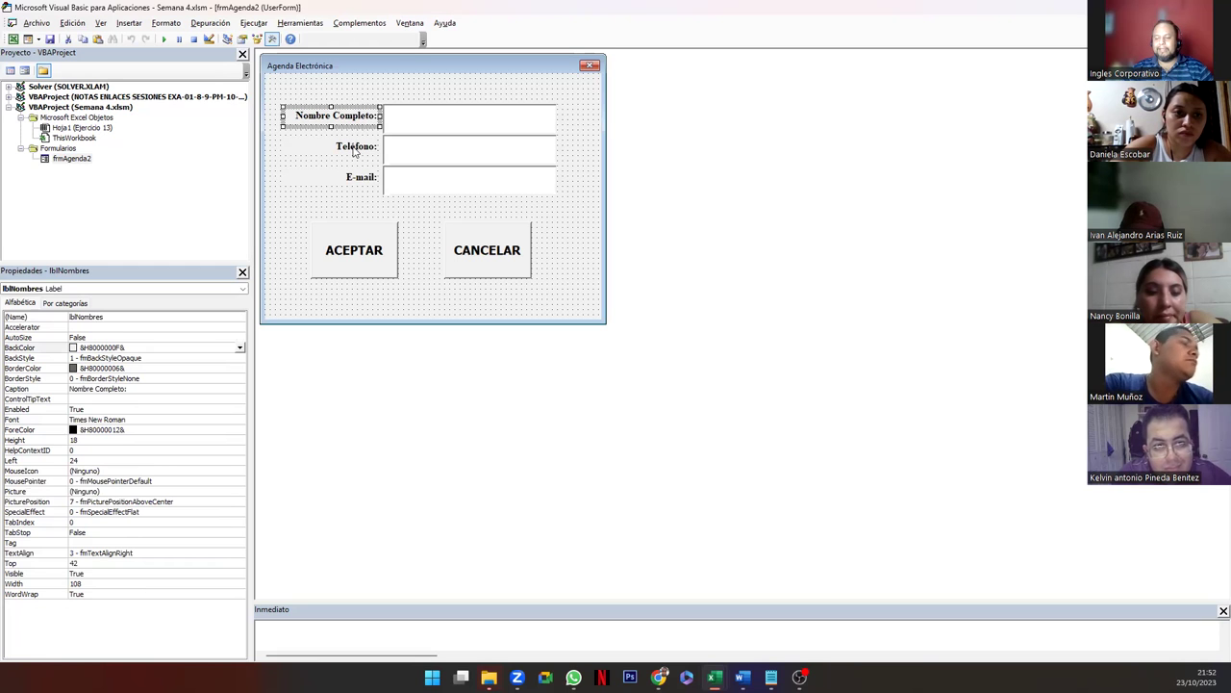
- Set the three labels' ForeColor to palette blue (&H00FF0000&)
left_click(354, 149, "ctrl")
left_click(355, 183, "ctrl")
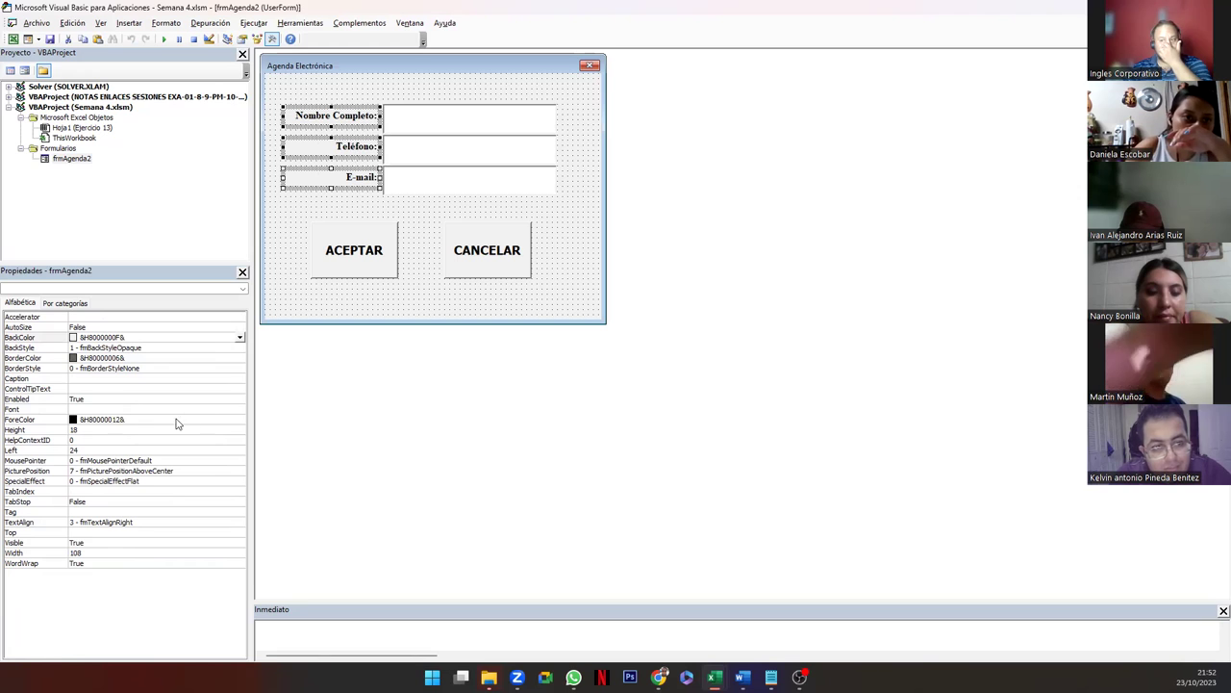
left_click(92, 409)
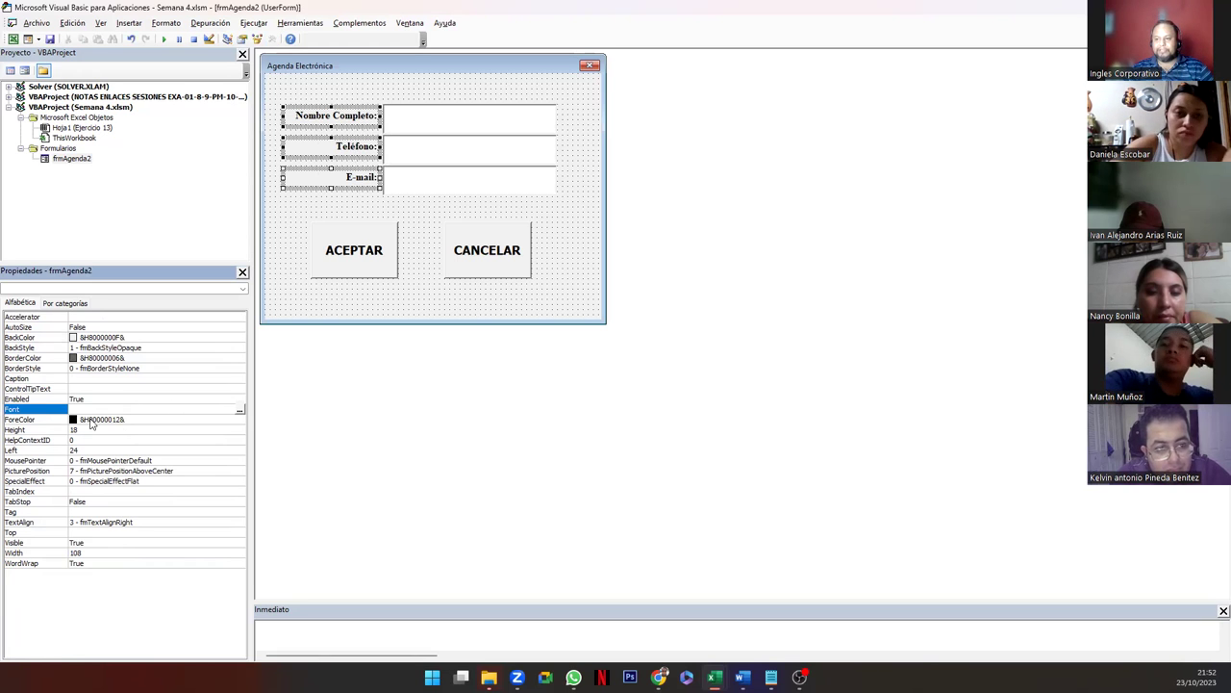
left_click(91, 420)
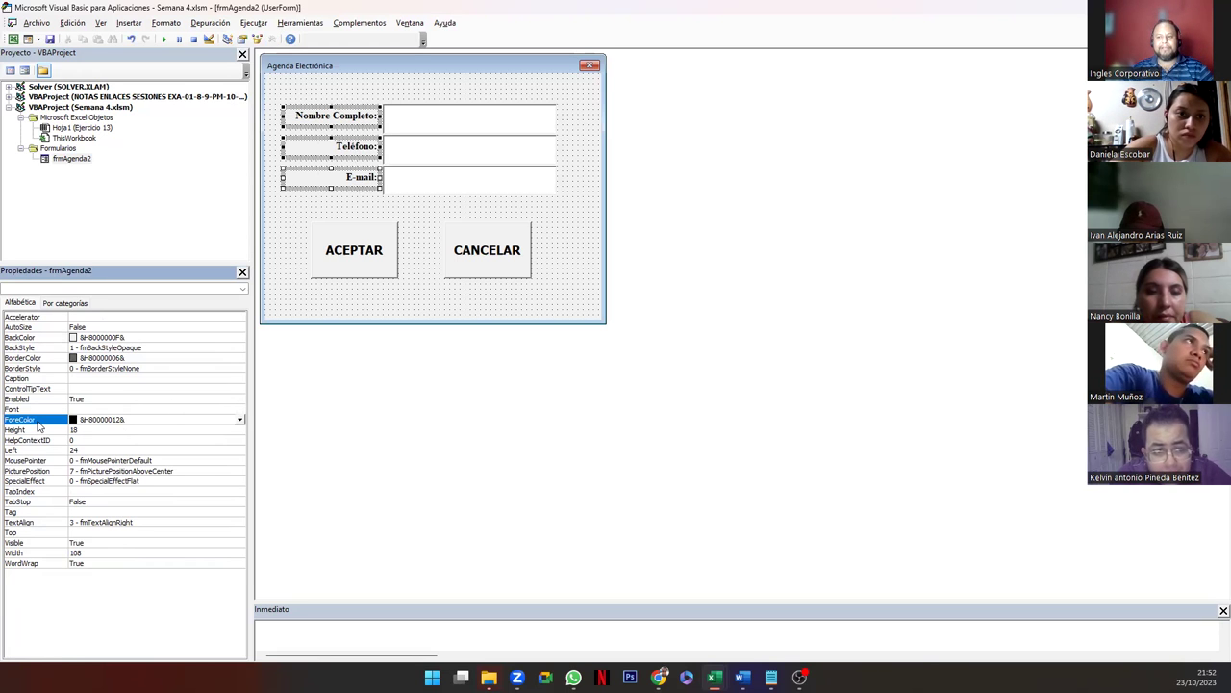
left_click(239, 421)
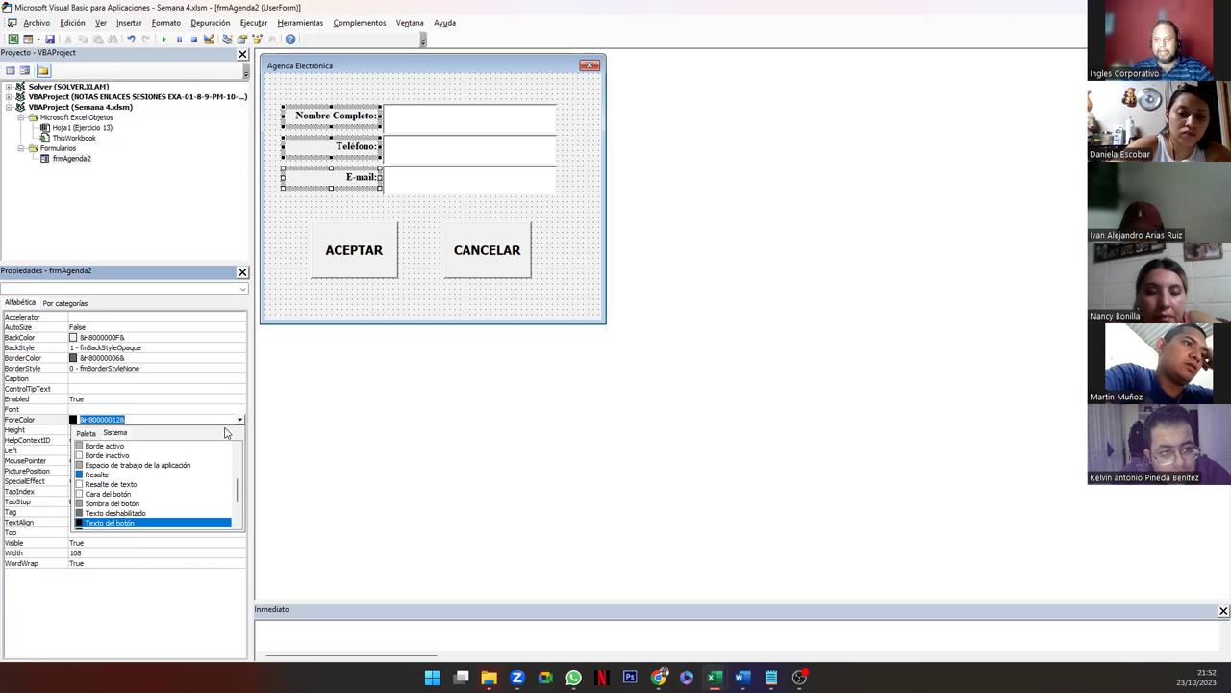
left_click(86, 432)
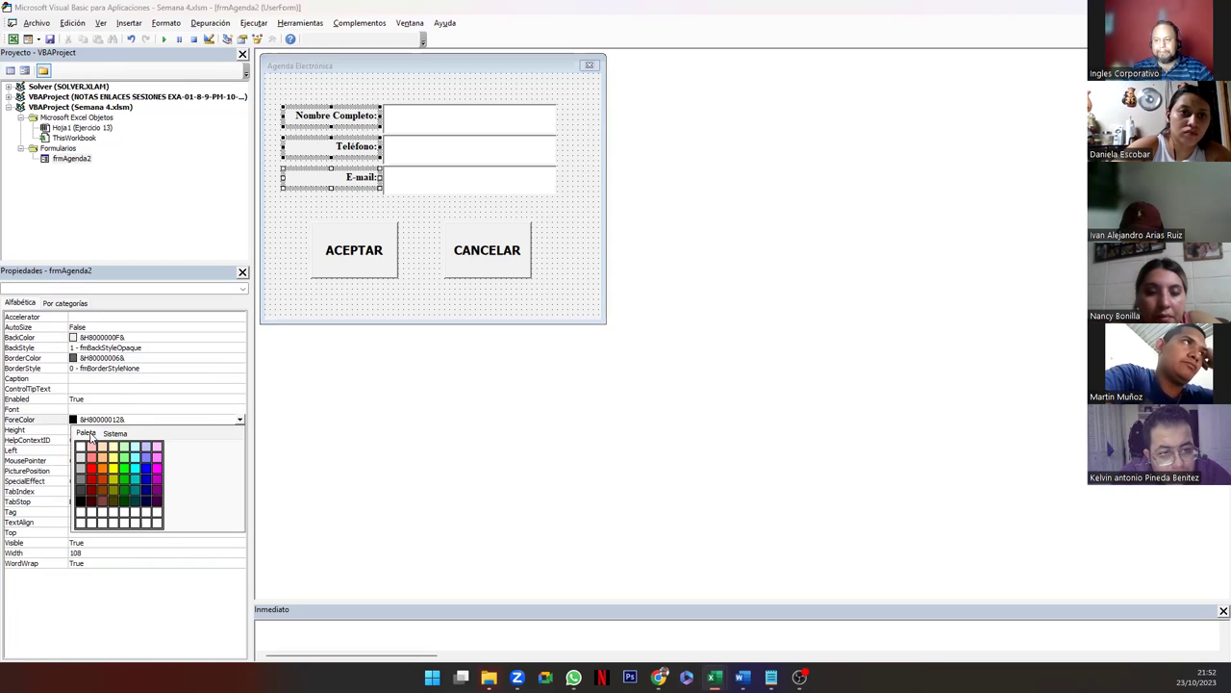
left_click(146, 467)
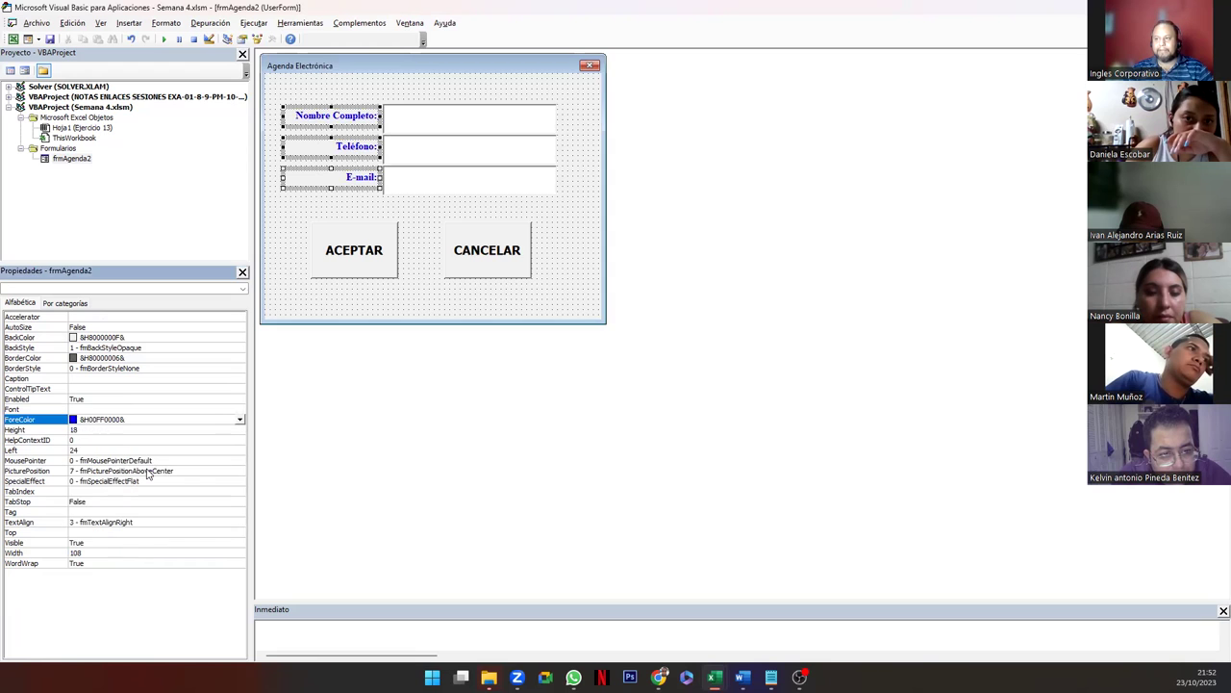
left_click(285, 223)
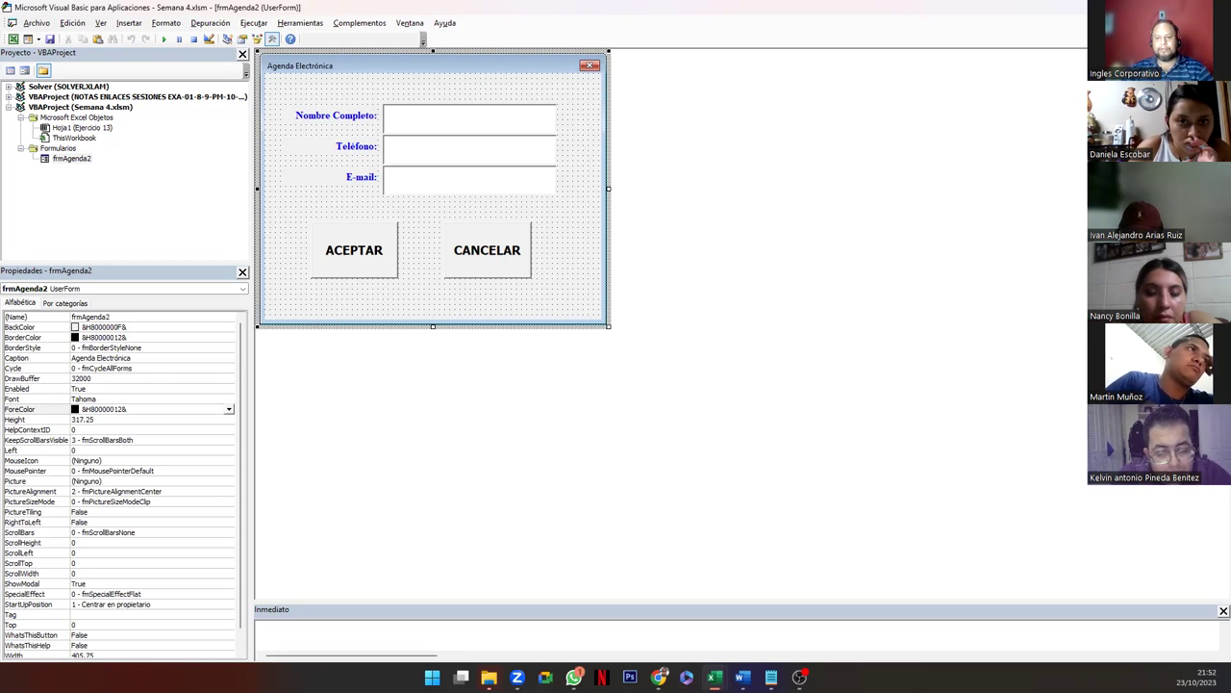
left_click(293, 197)
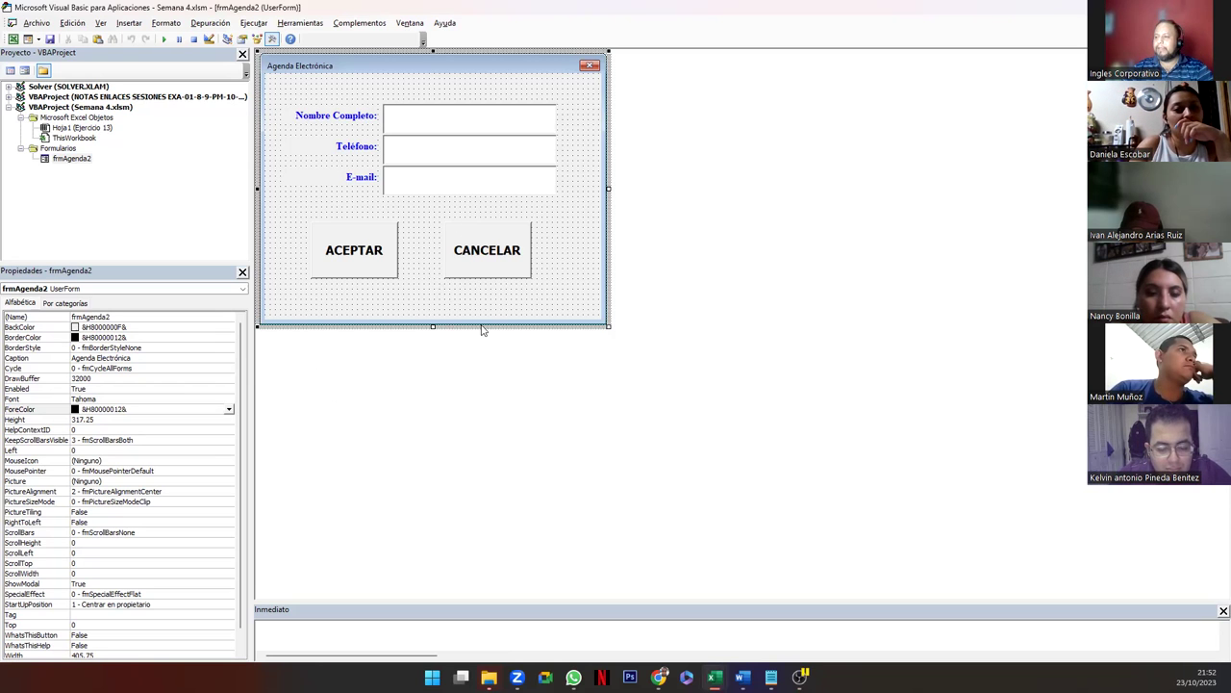
- Select the E-mail label and check the Object Browser before returning to frmAgenda2
left_click(404, 123)
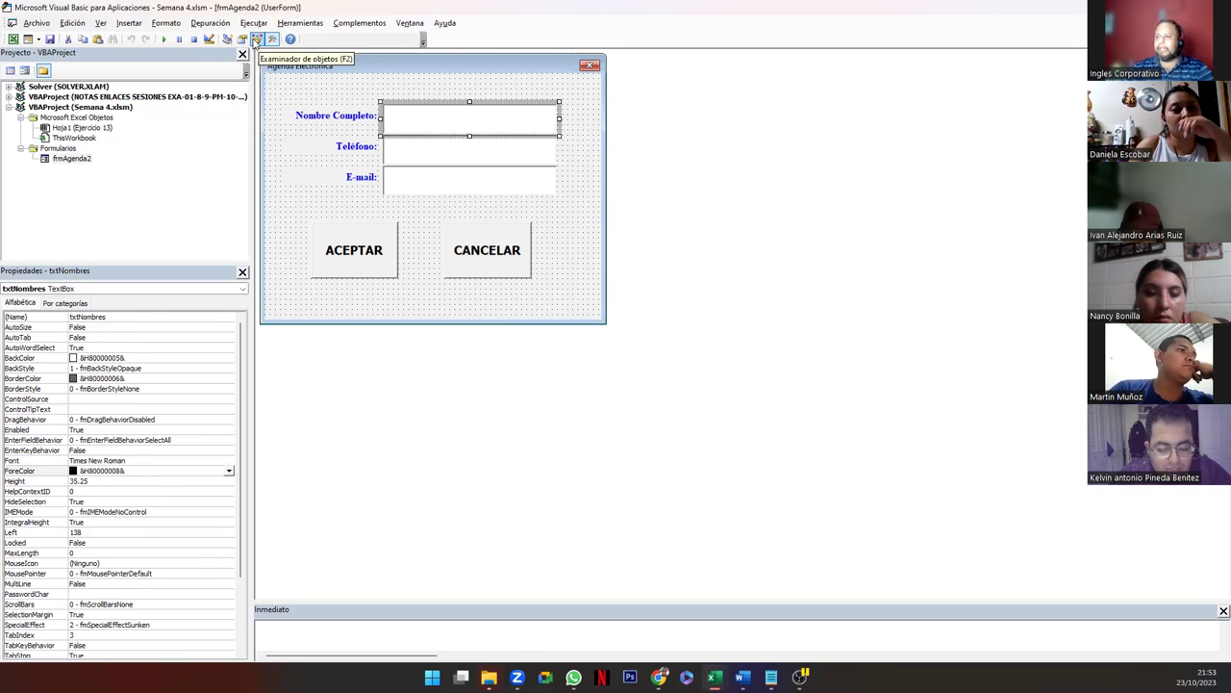
left_click(316, 173)
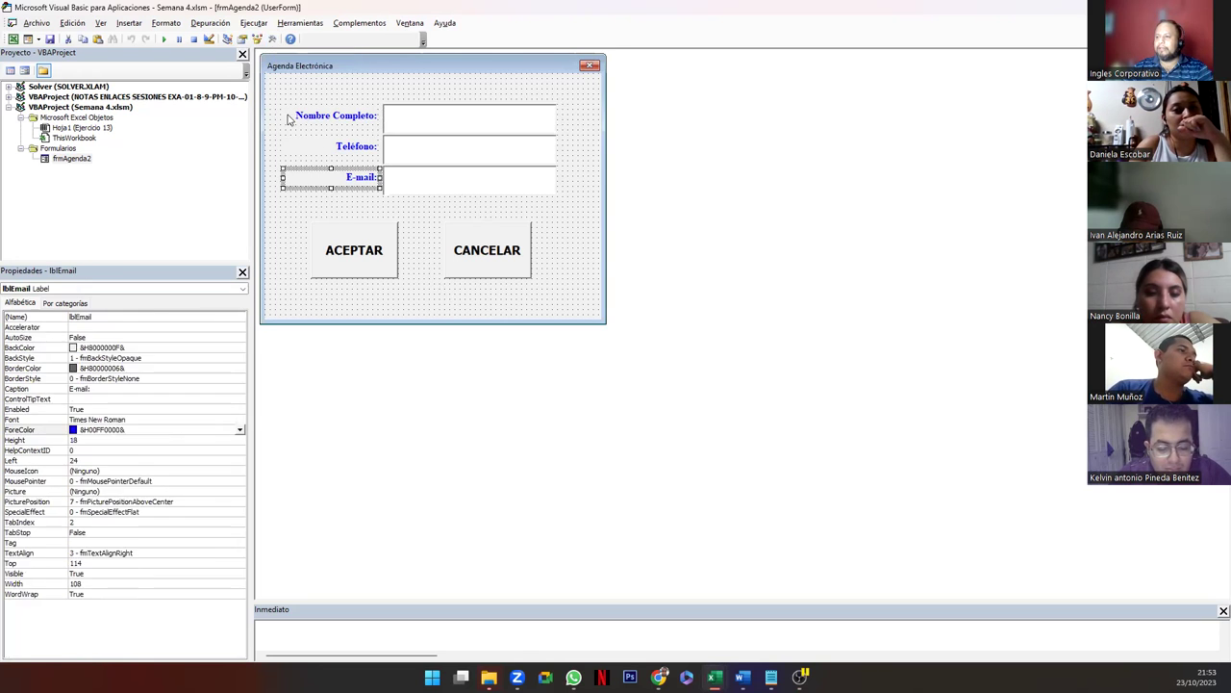
left_click(256, 39)
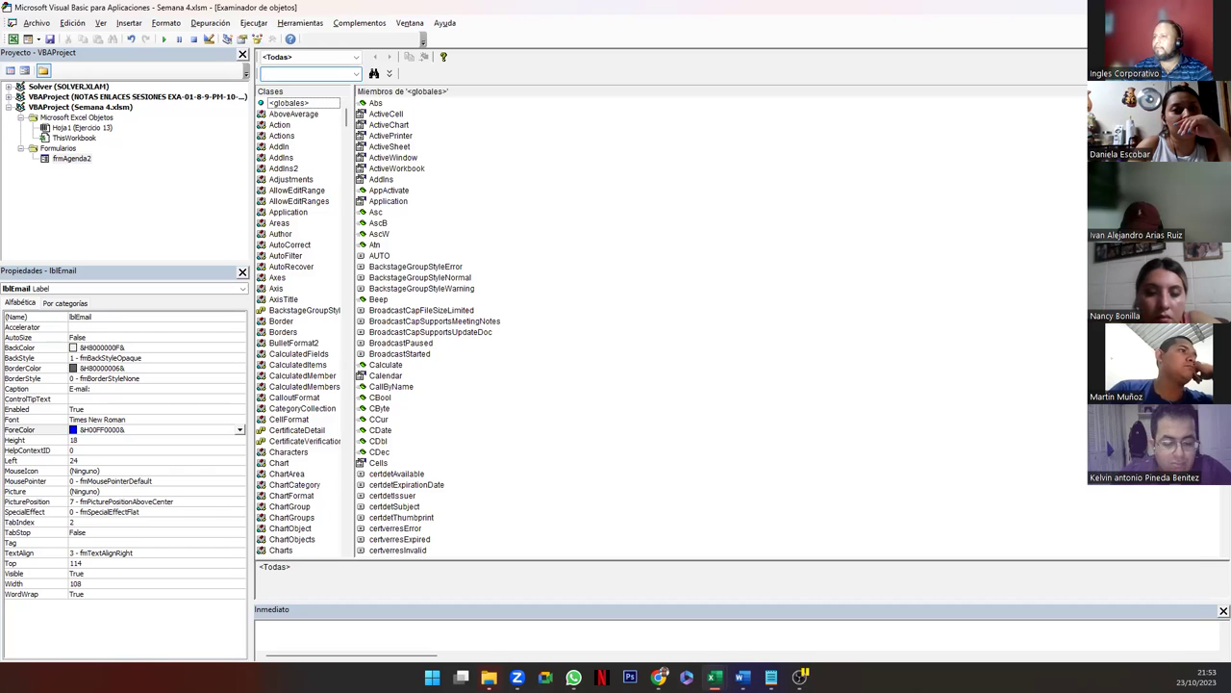
double_click(71, 158)
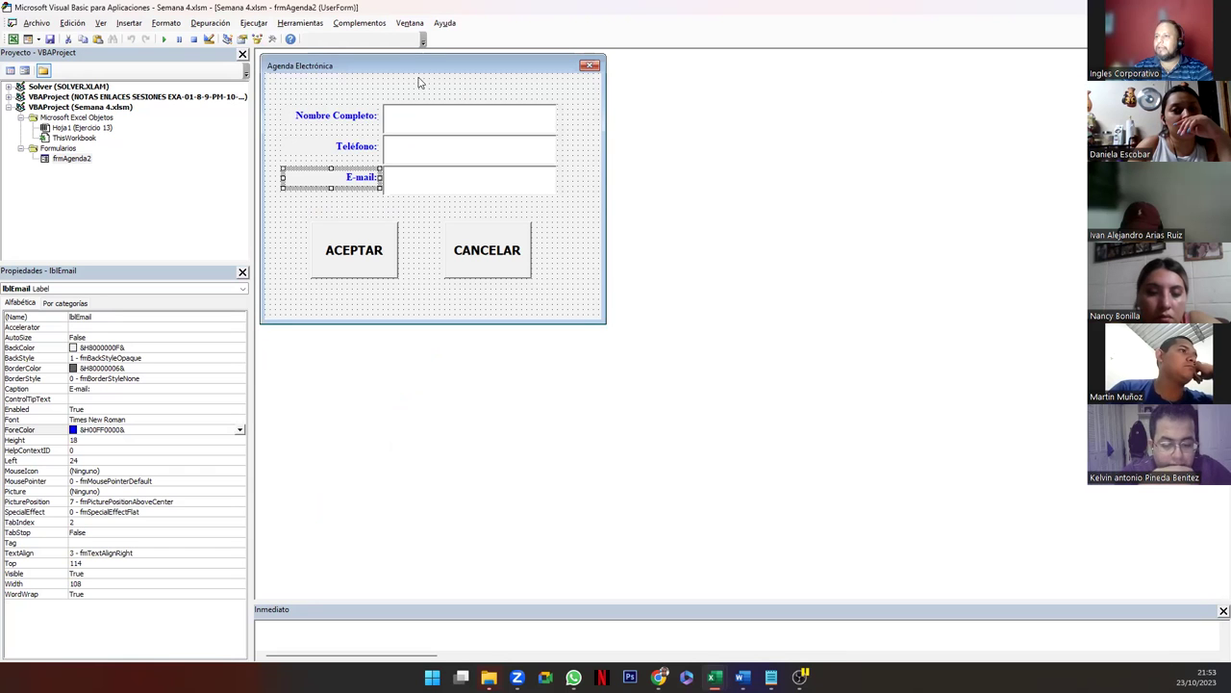
- Select the UserForm and restore its window from maximized size
left_click(59, 398)
left_click(292, 216)
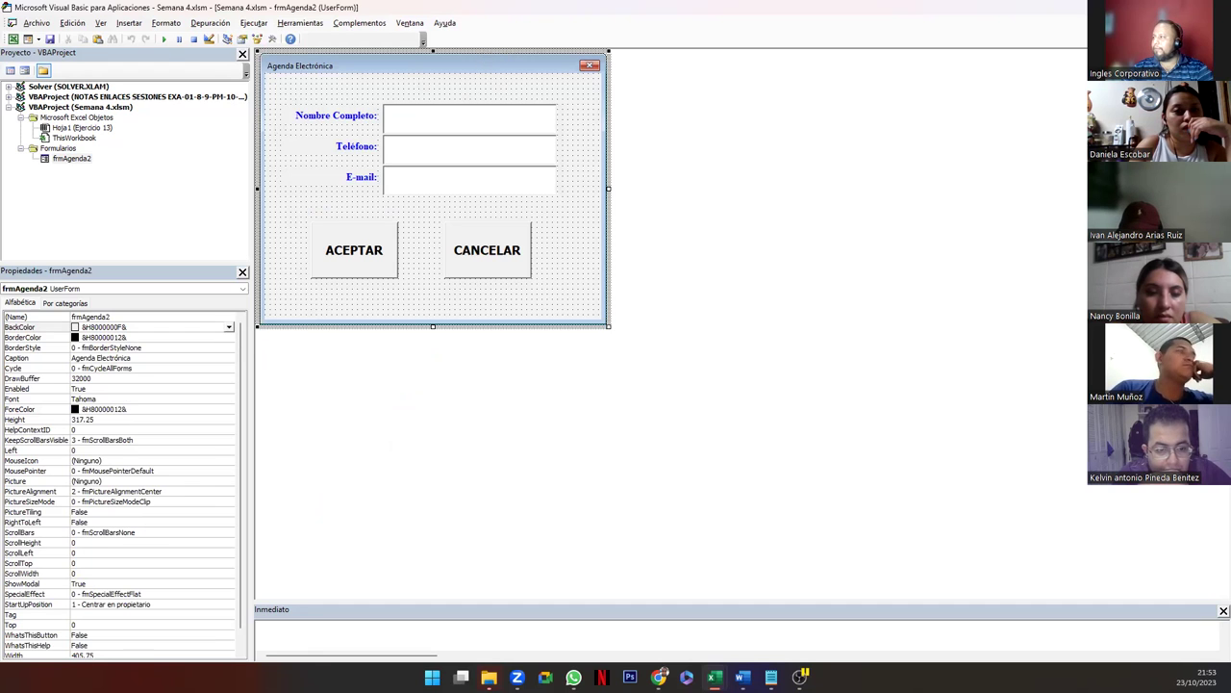
left_click(1200, 23)
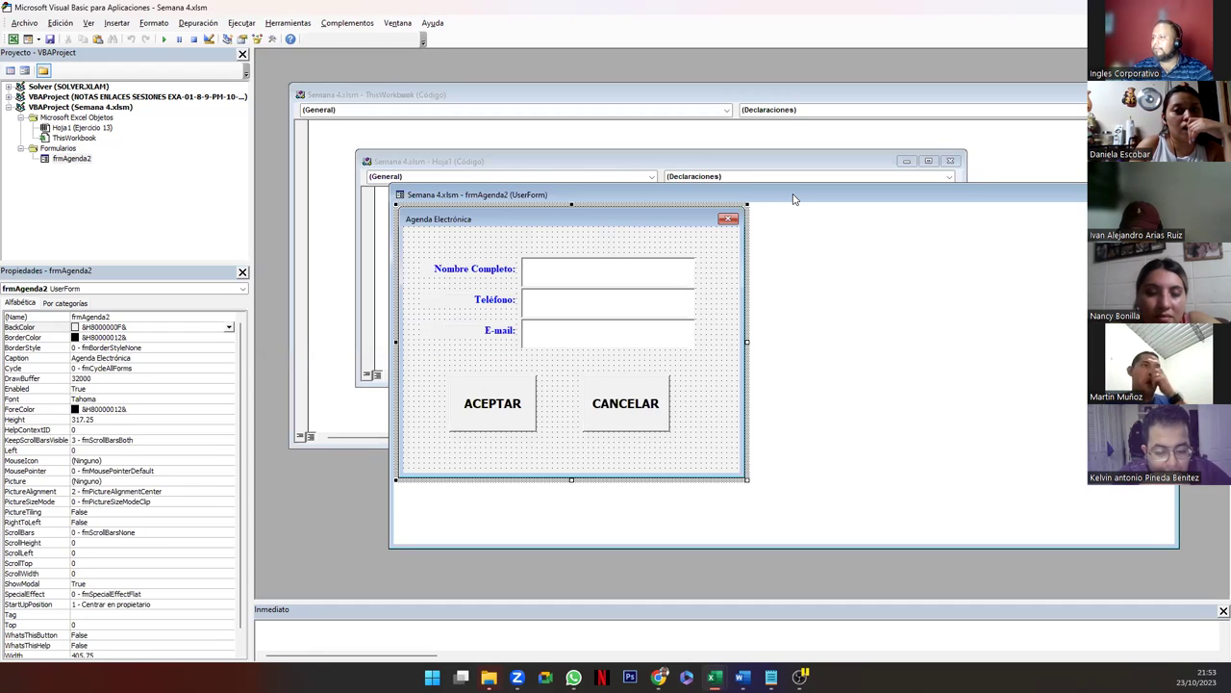
- Move the form window up and left, then delete and restore the E-mail text box
left_click_drag(793, 198, 667, 77)
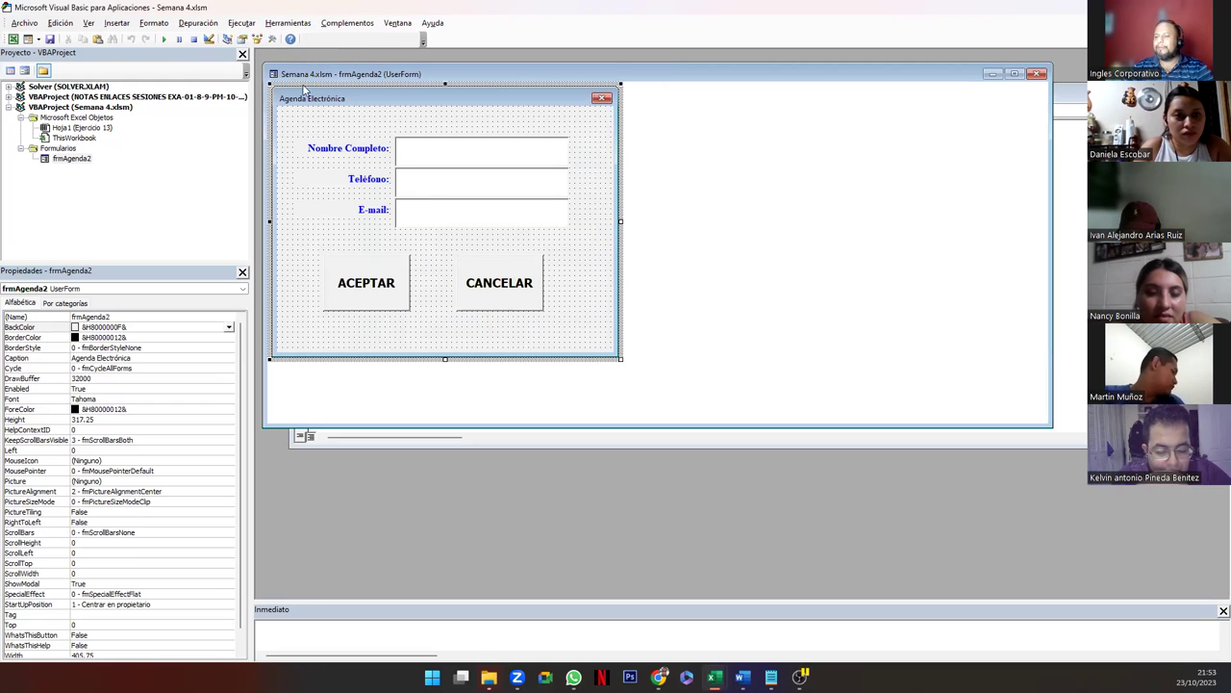
left_click(373, 288)
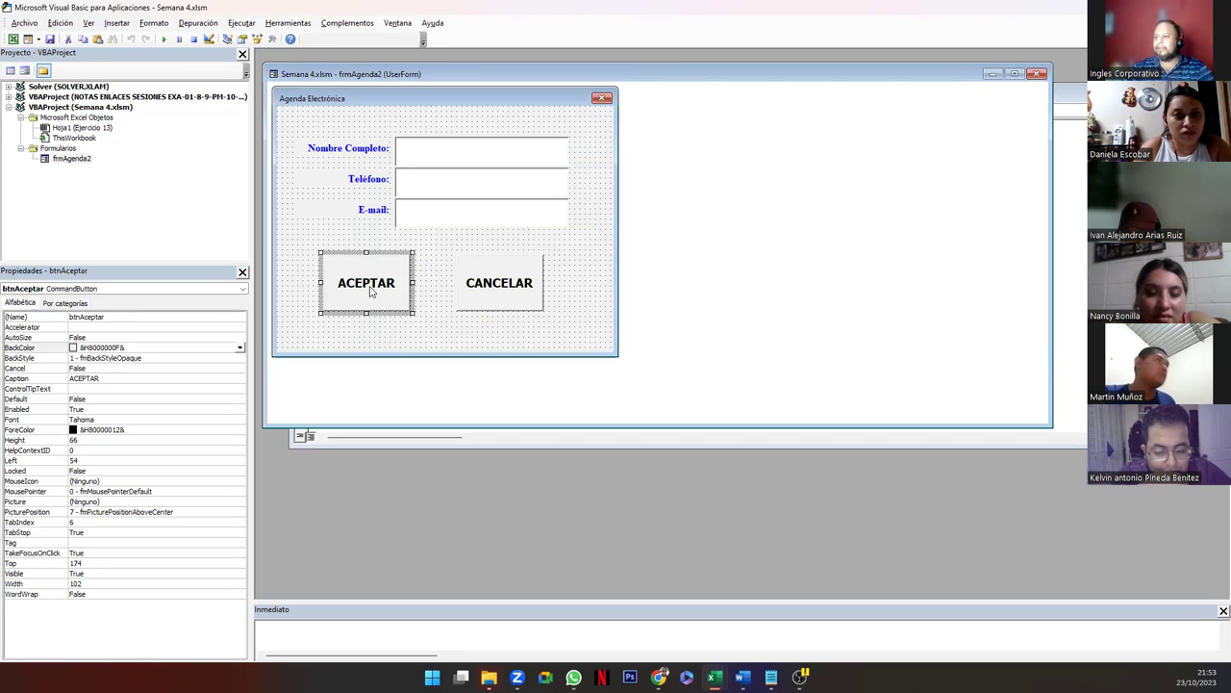
left_click(327, 152)
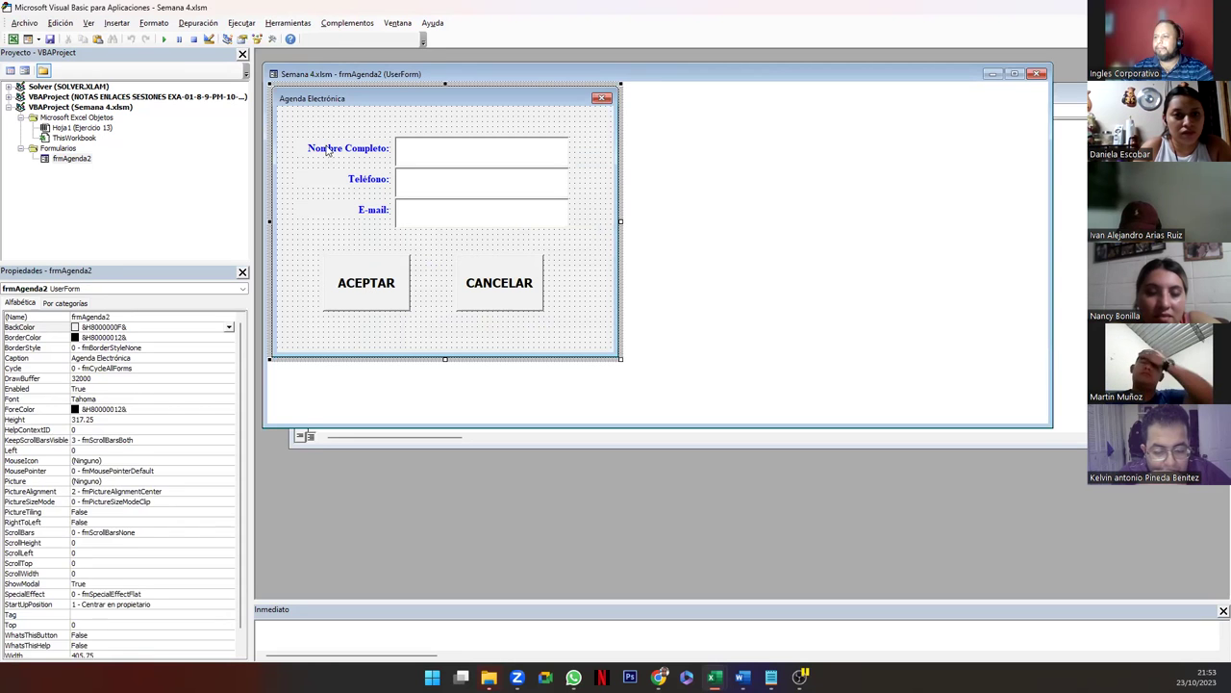
left_click(429, 220)
key("Delete")
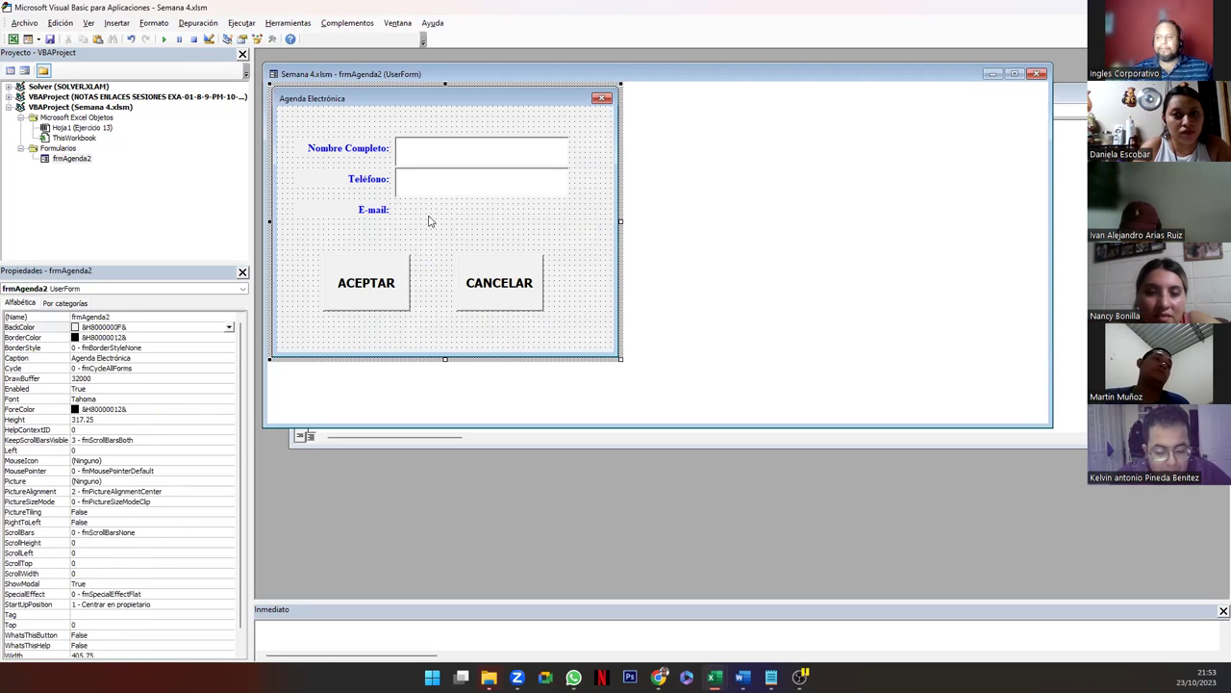
key("ctrl+z")
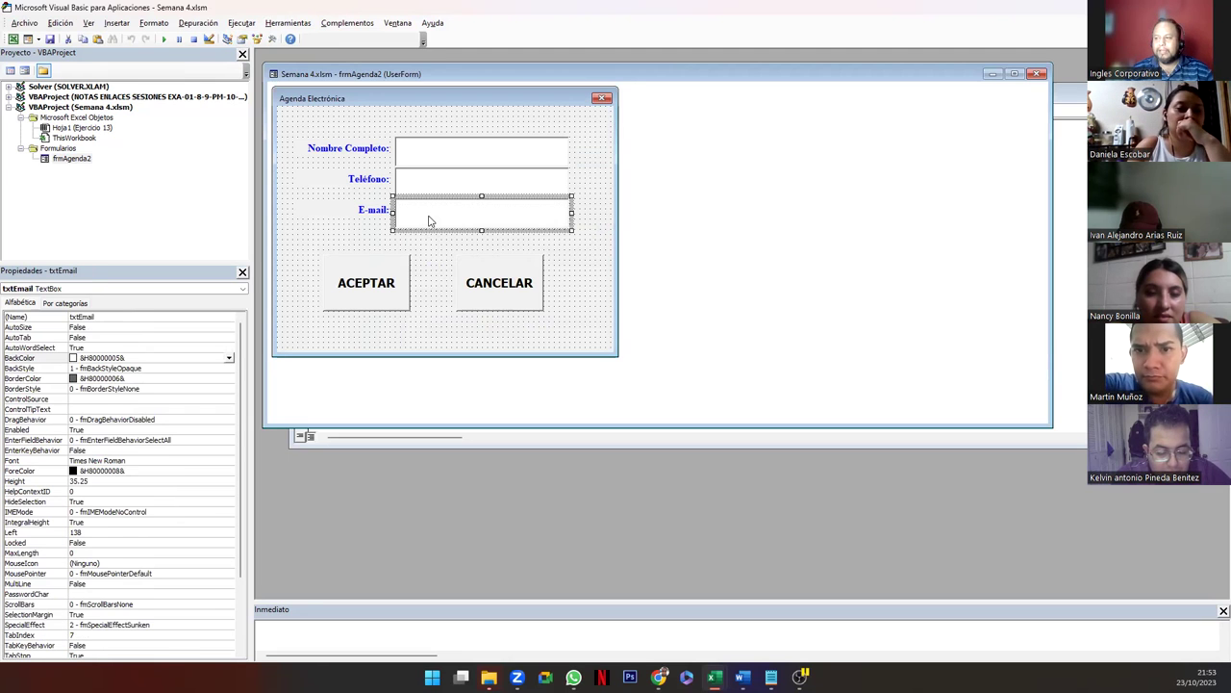
- Remove and re-add the CANCELAR button so it comes last in tab order
left_click(463, 291)
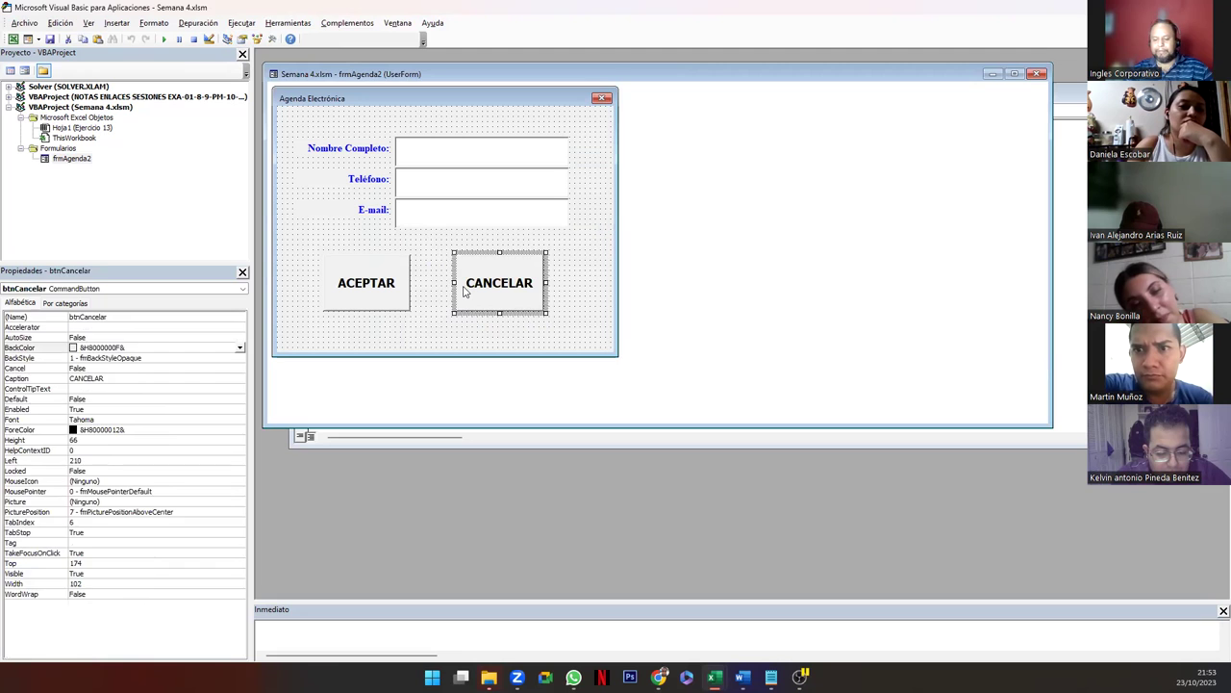
key("Delete")
key("ctrl+z")
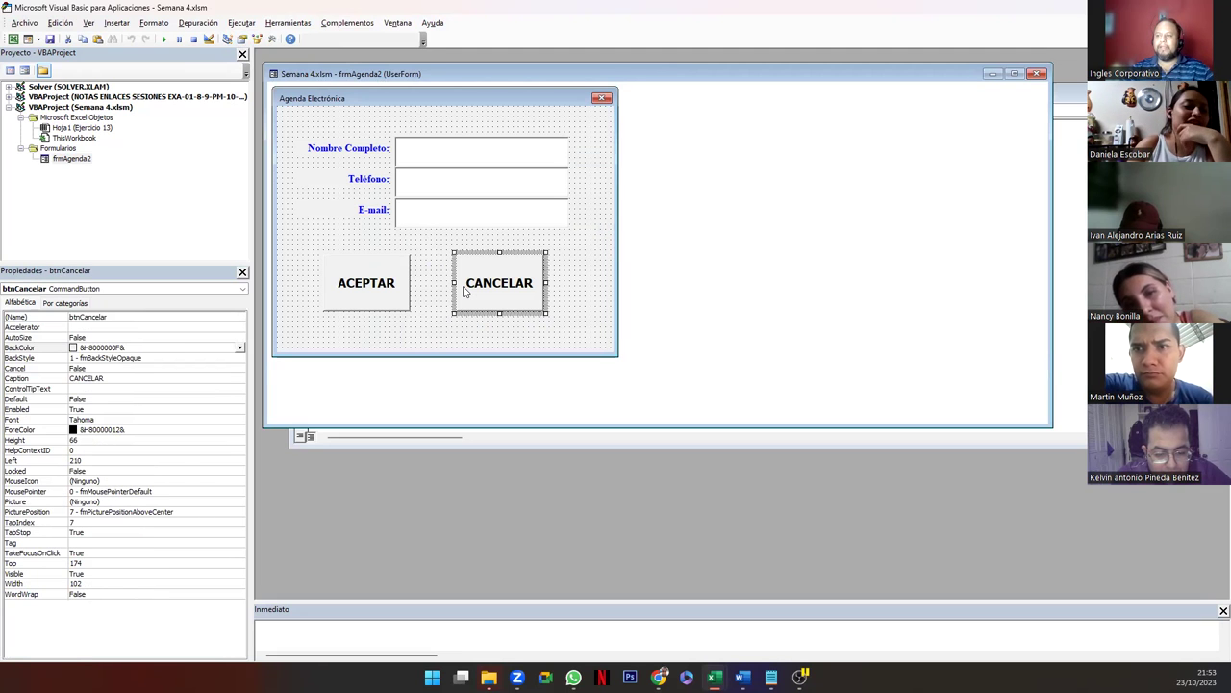
left_click(437, 339)
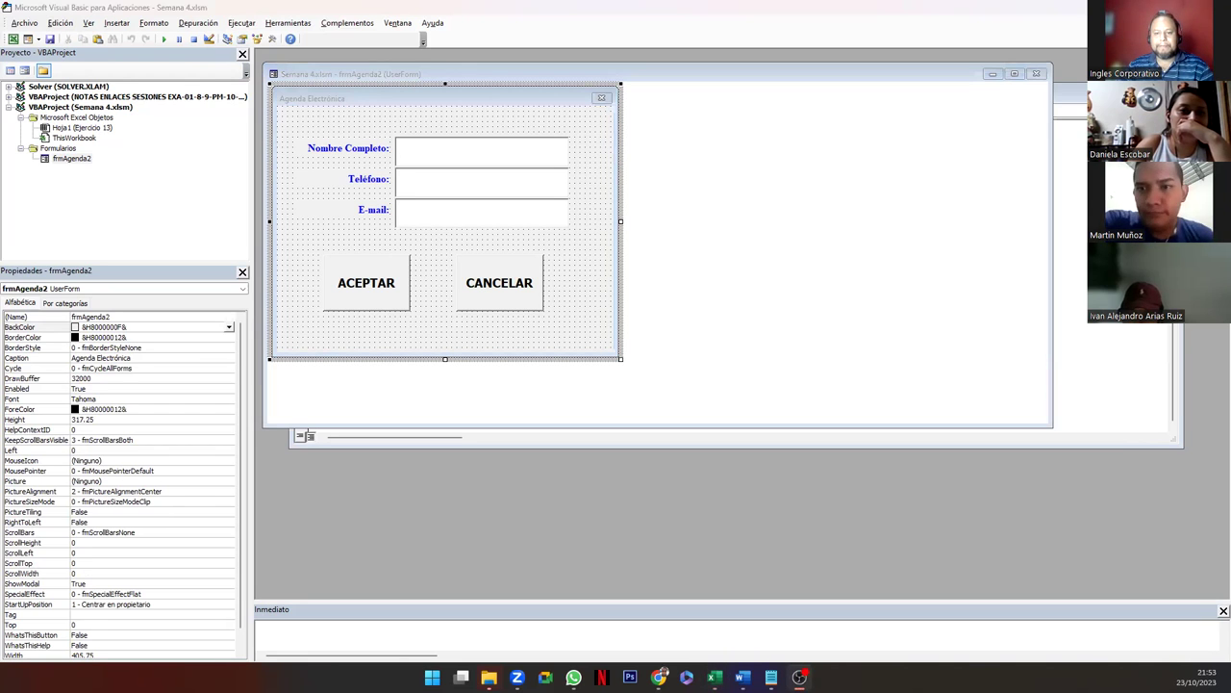
left_click(770, 677)
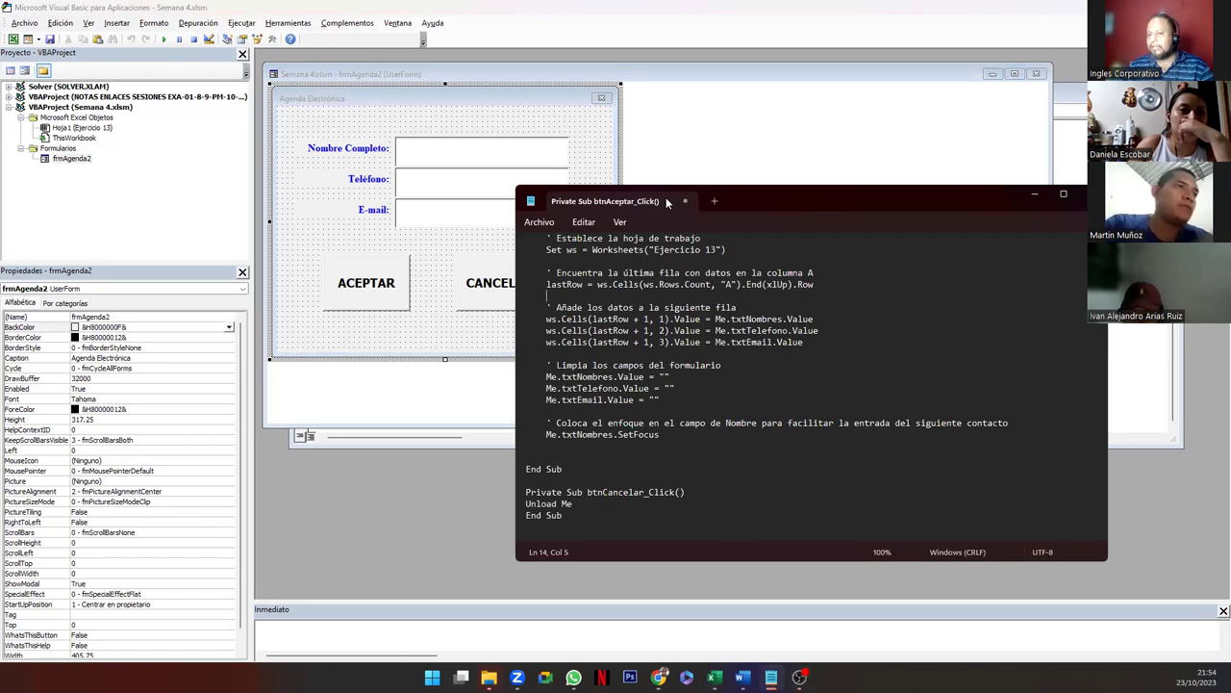
left_click(1034, 194)
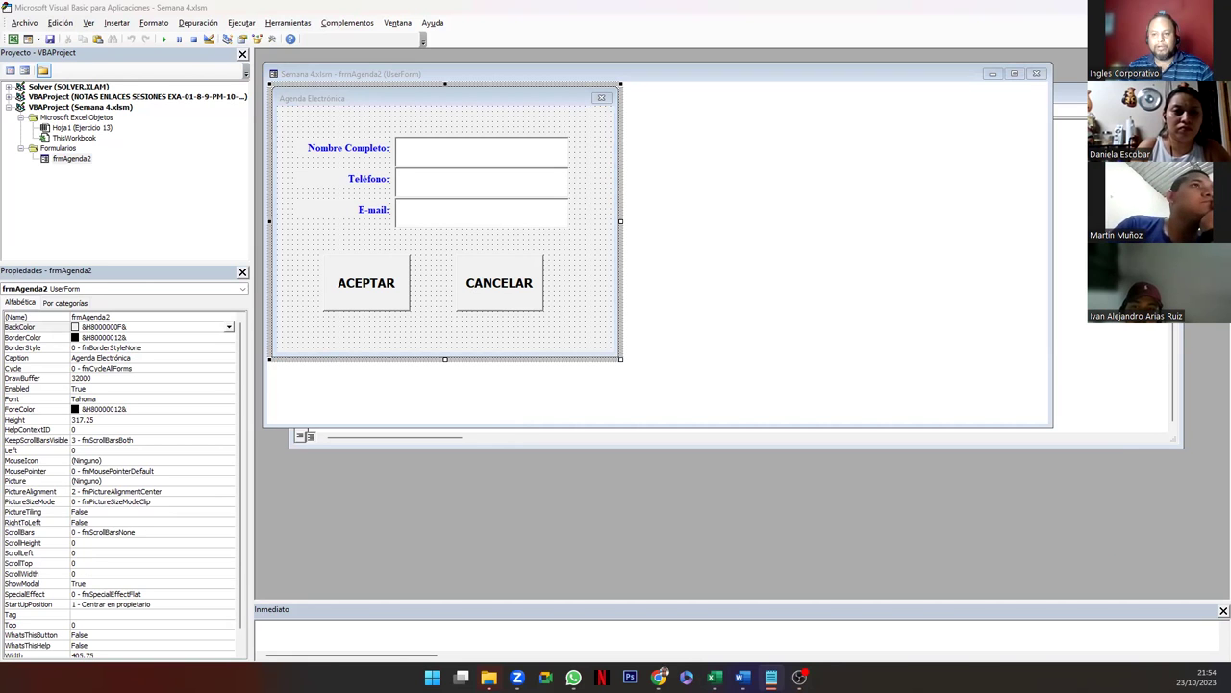
- Open the btnCancelar_Click procedure and write Unload Me on its empty line
double_click(486, 288)
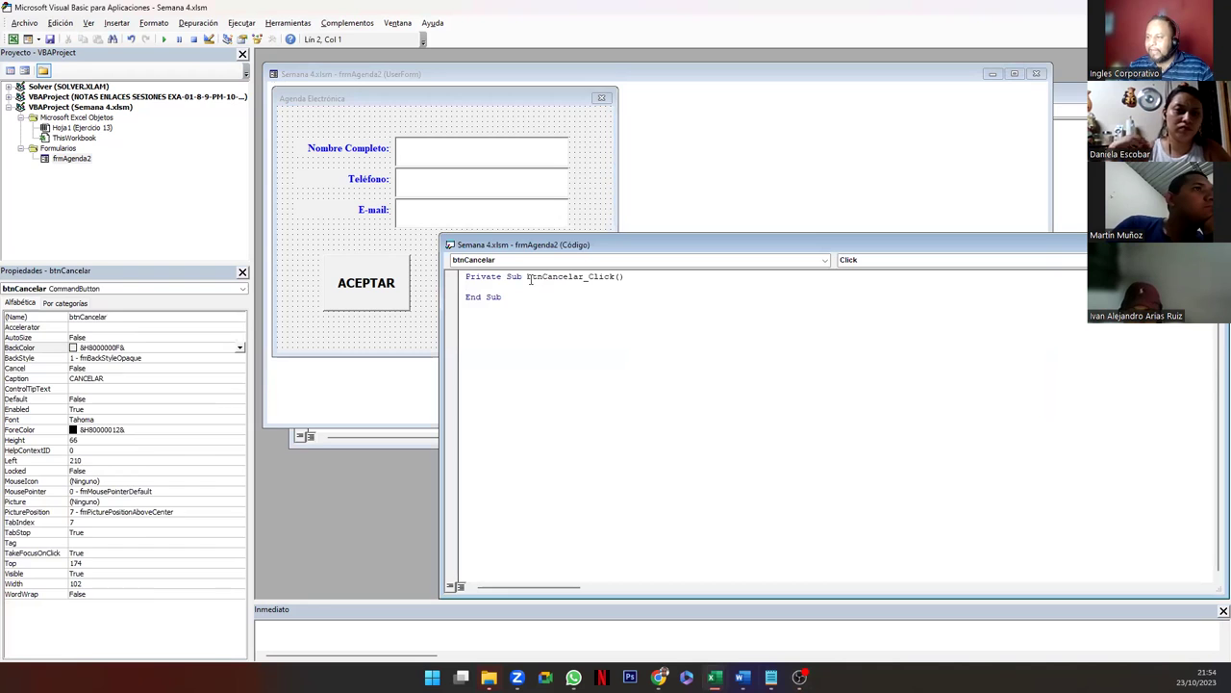
left_click_drag(527, 276, 617, 277)
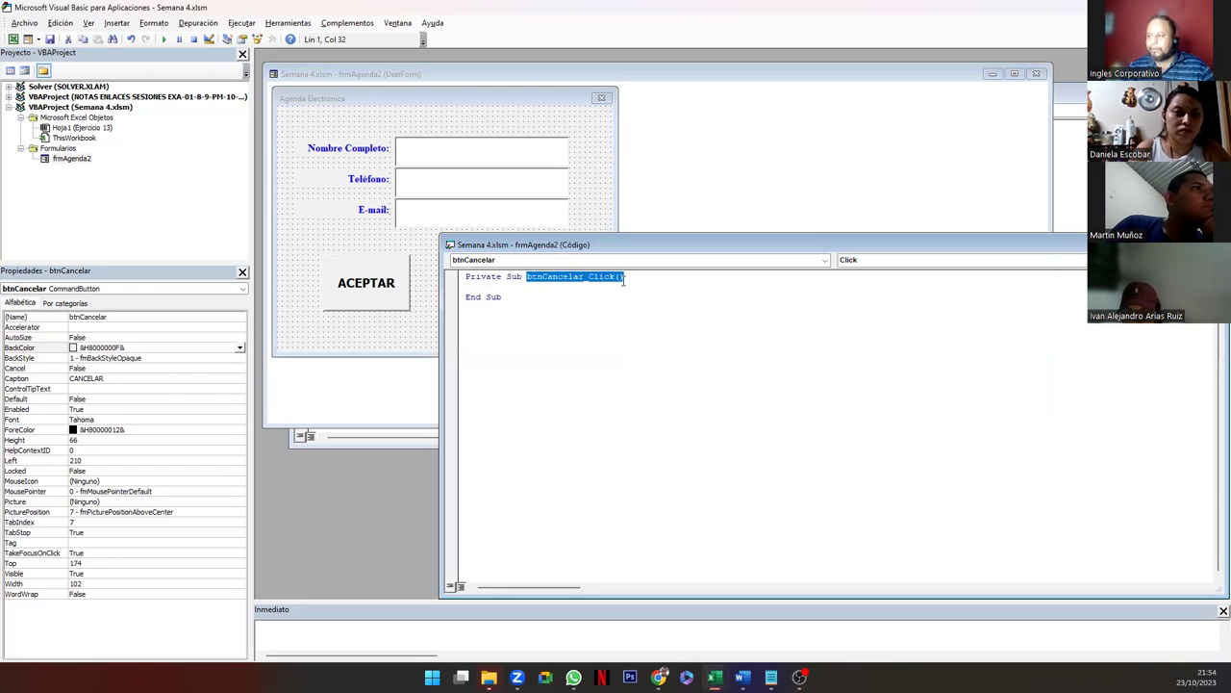
left_click(587, 285)
left_click_drag(596, 277, 625, 277)
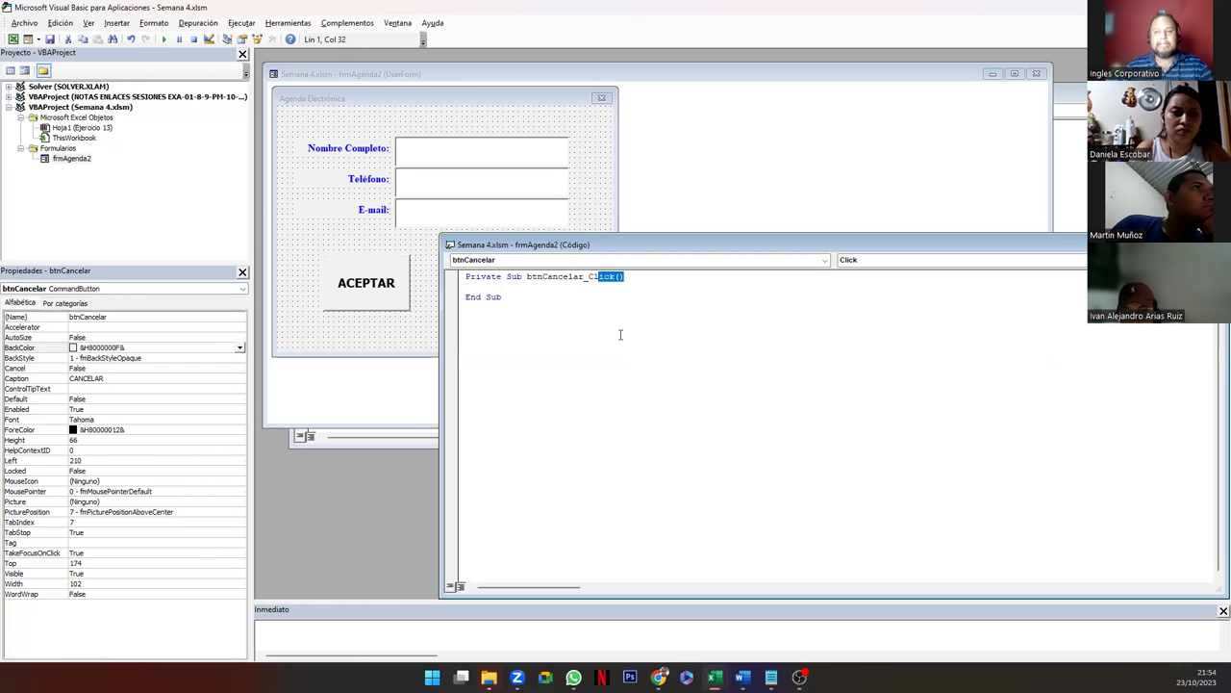
left_click_drag(528, 246, 540, 358)
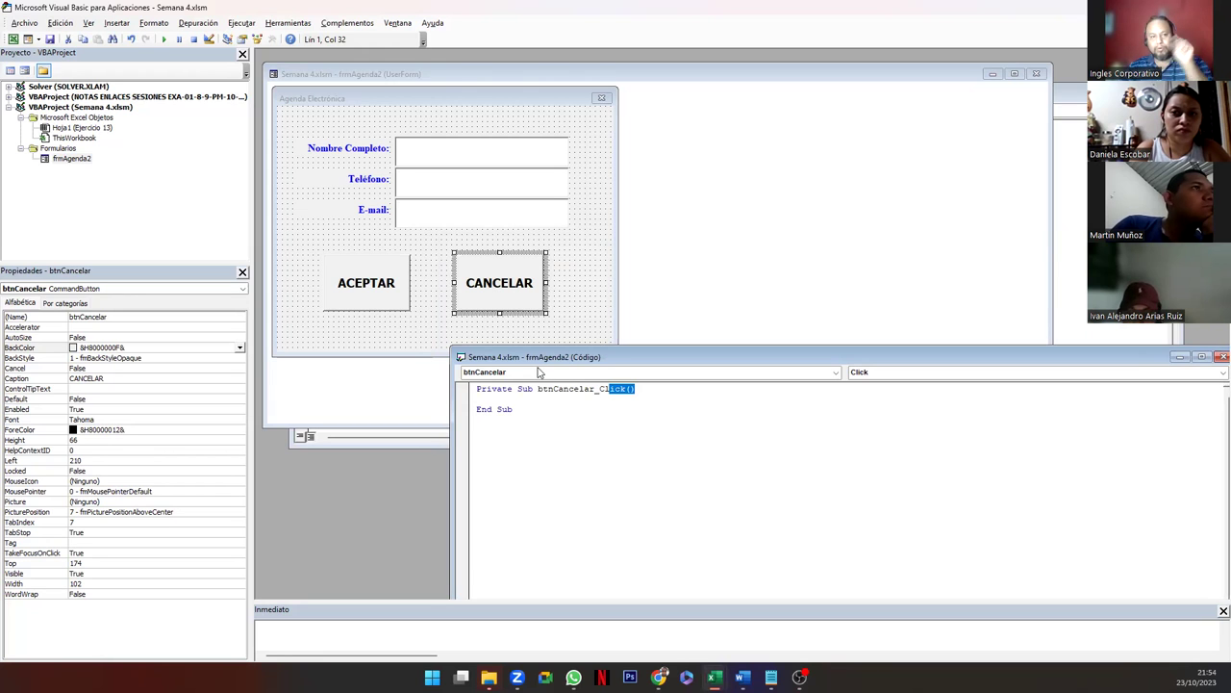
left_click(507, 400)
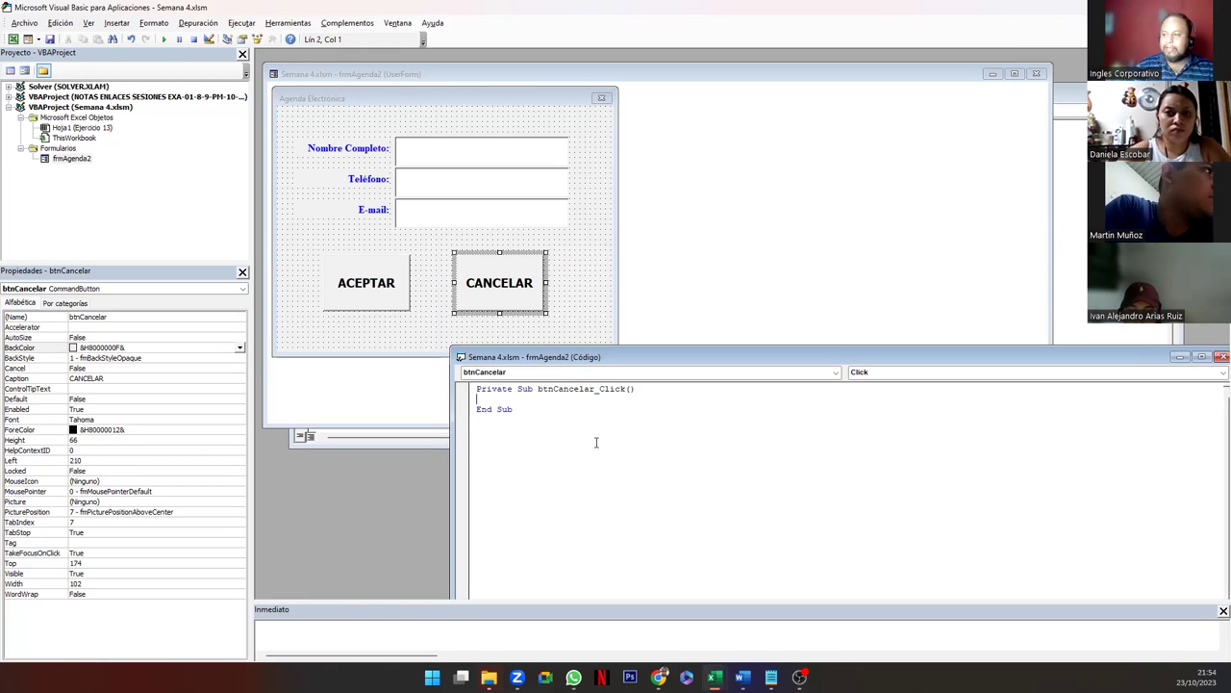
type("Unloa")
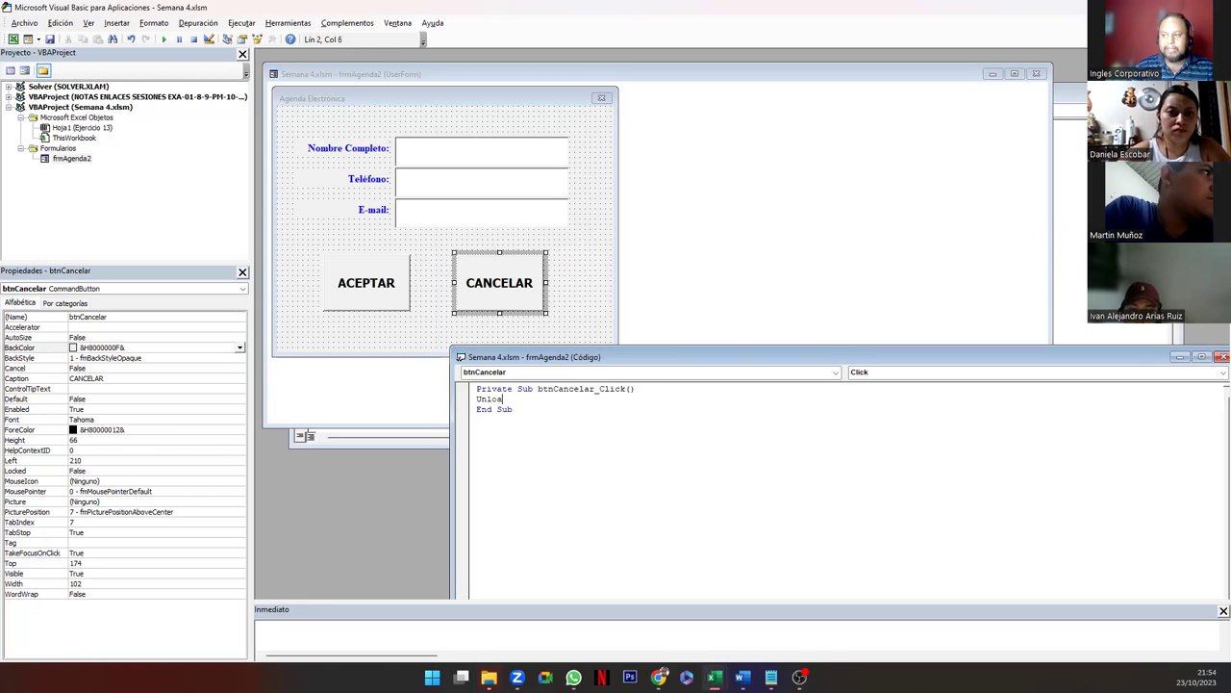
type("d Me")
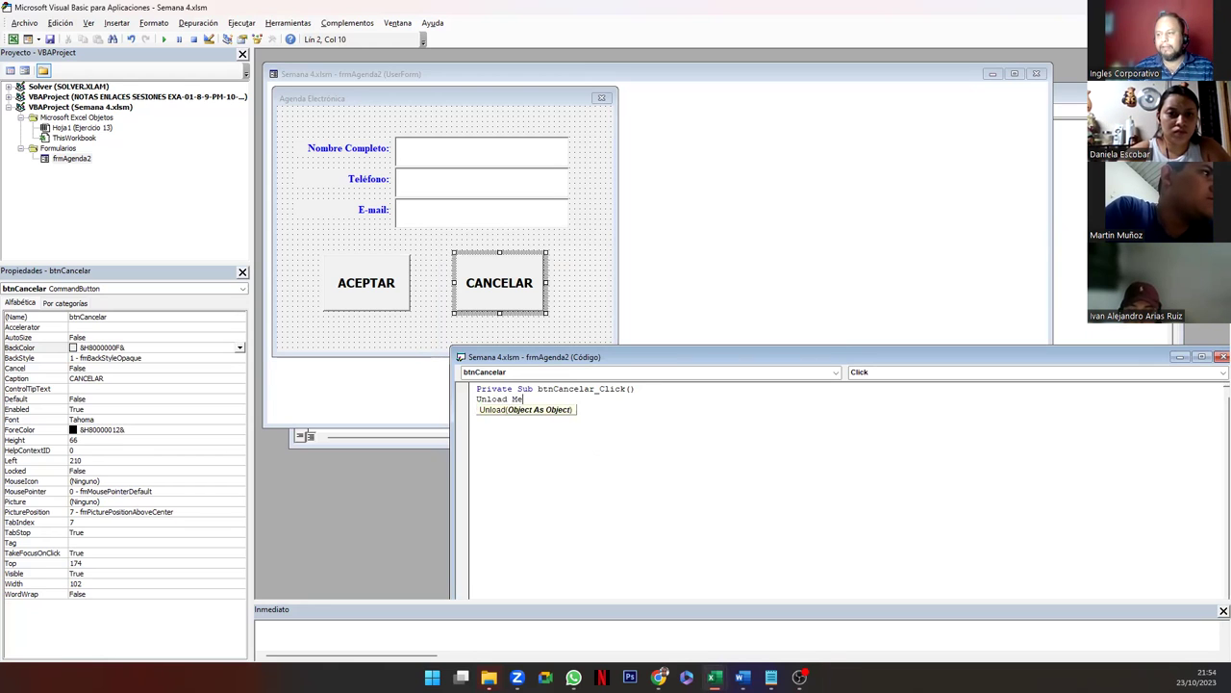
key("Down")
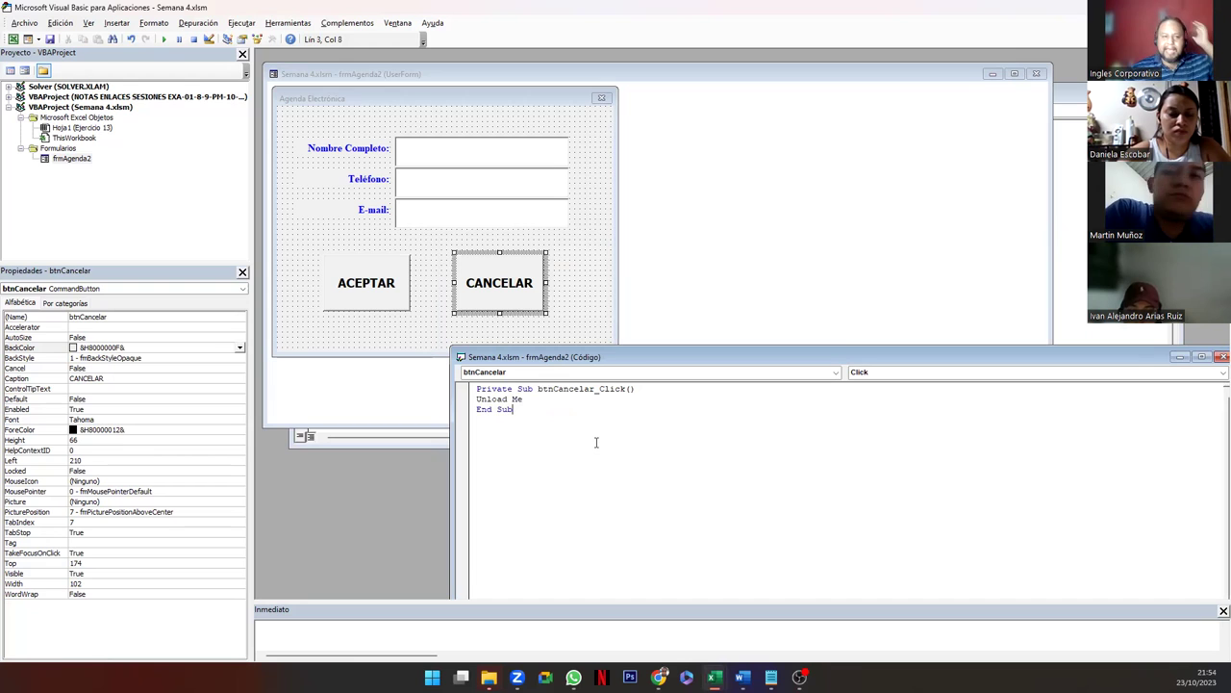
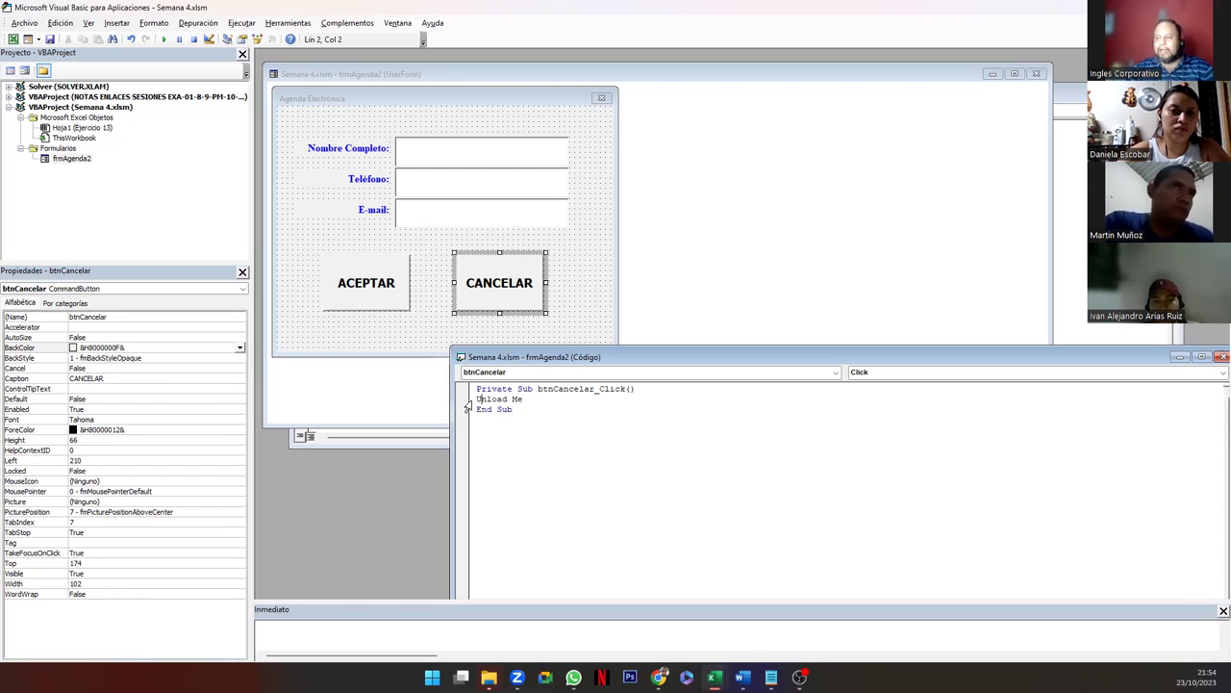
- Review the CANCELAR button's Unload Me line, then close its code window, leaving the frmAgenda2 design
left_click(470, 400)
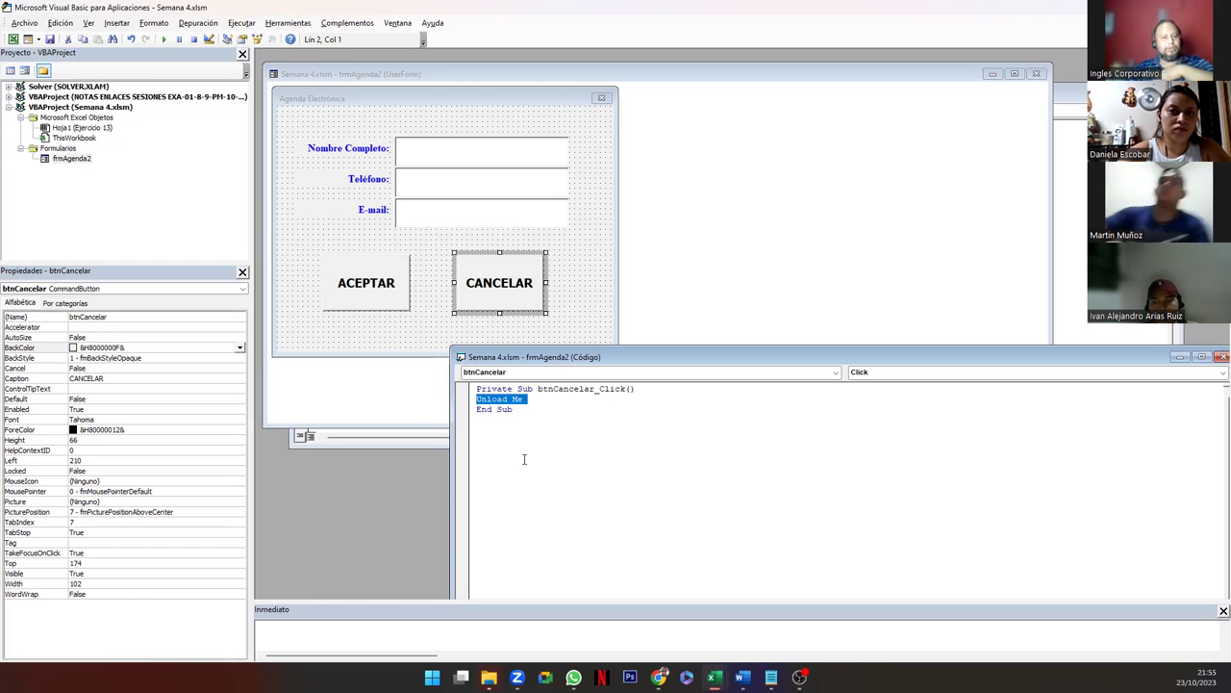
left_click(377, 102)
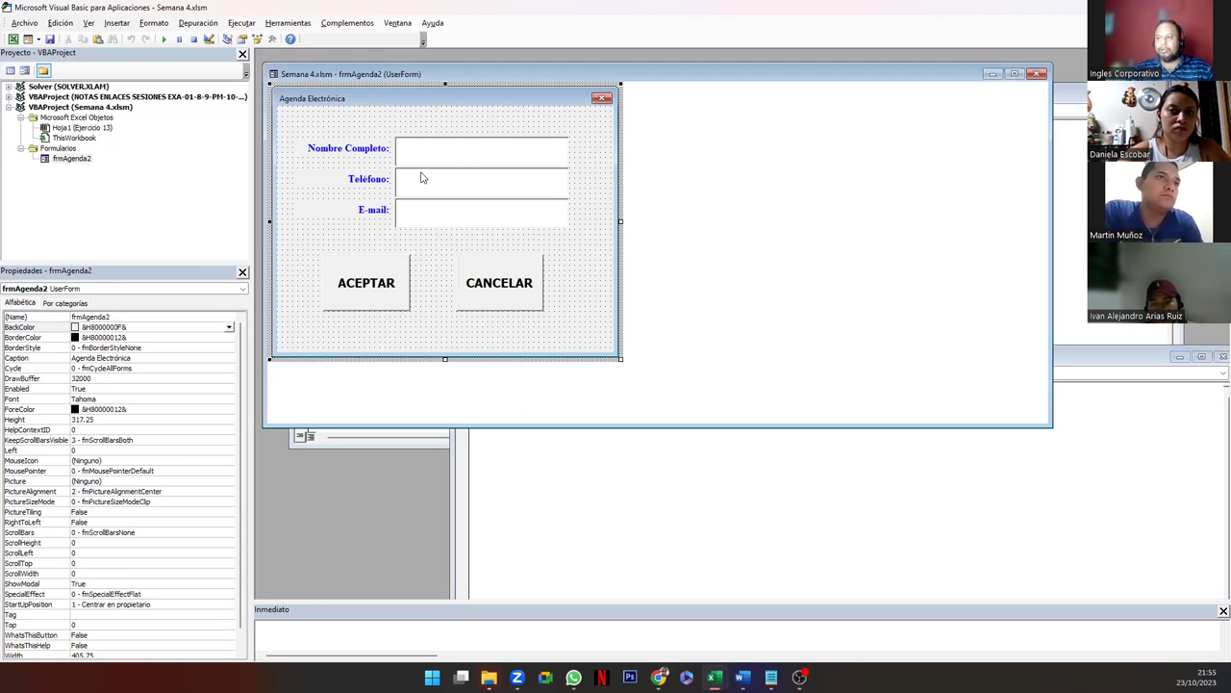
left_click(564, 531)
double_click(497, 398)
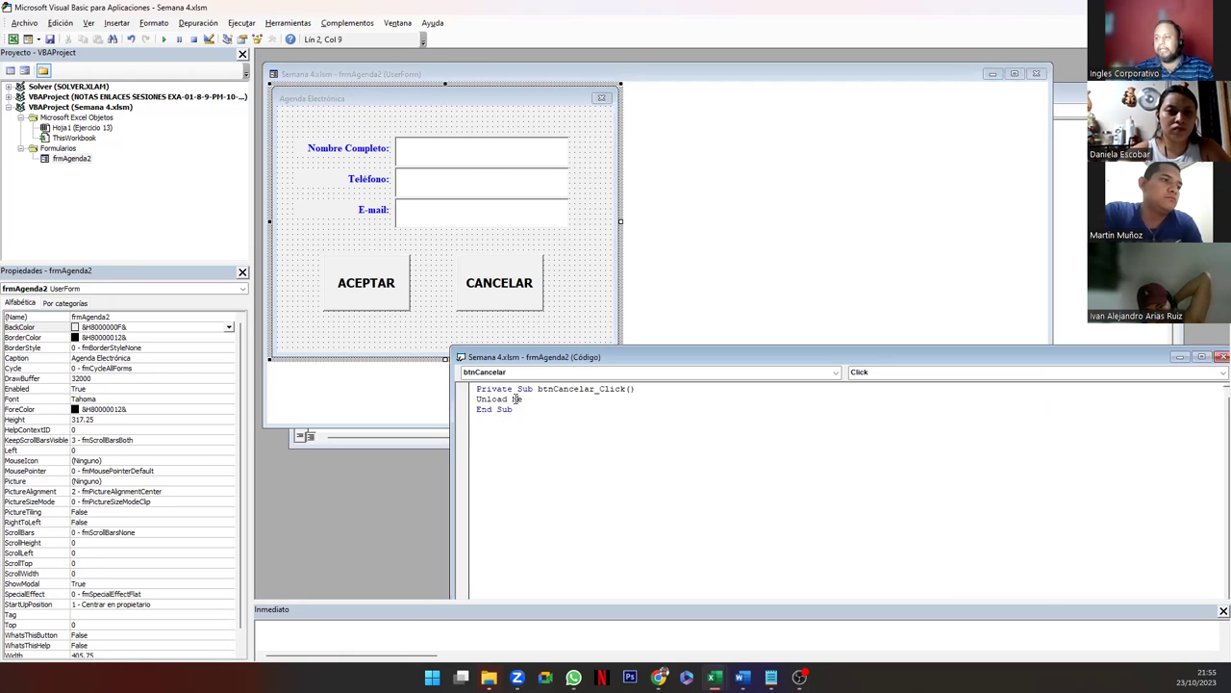
left_click(471, 332)
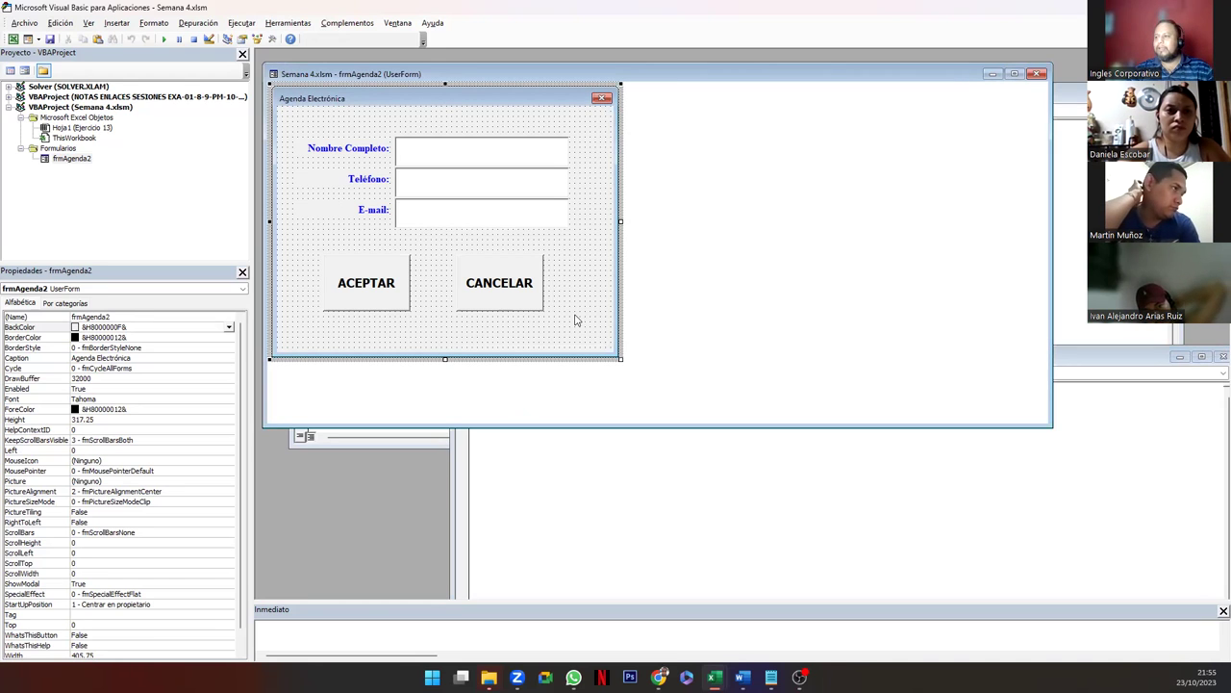
left_click(1220, 357)
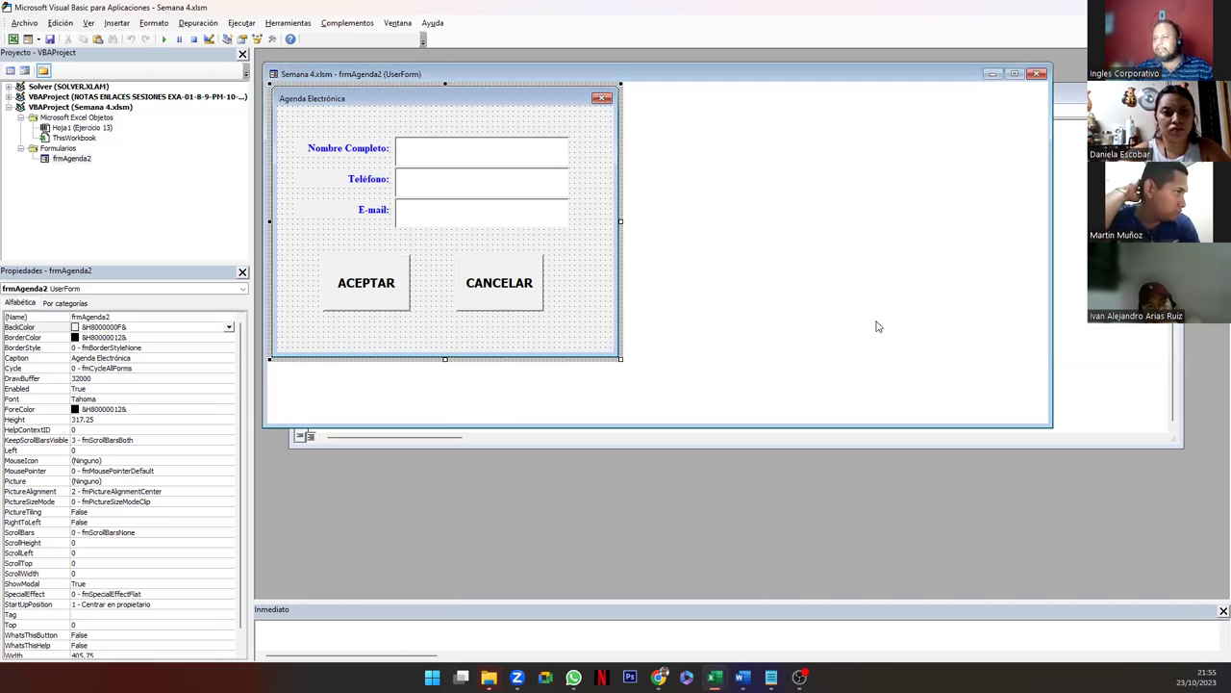
- Create ACEPTAR's btnAceptar_Click procedure and start its first line with Worksheets("
double_click(376, 298)
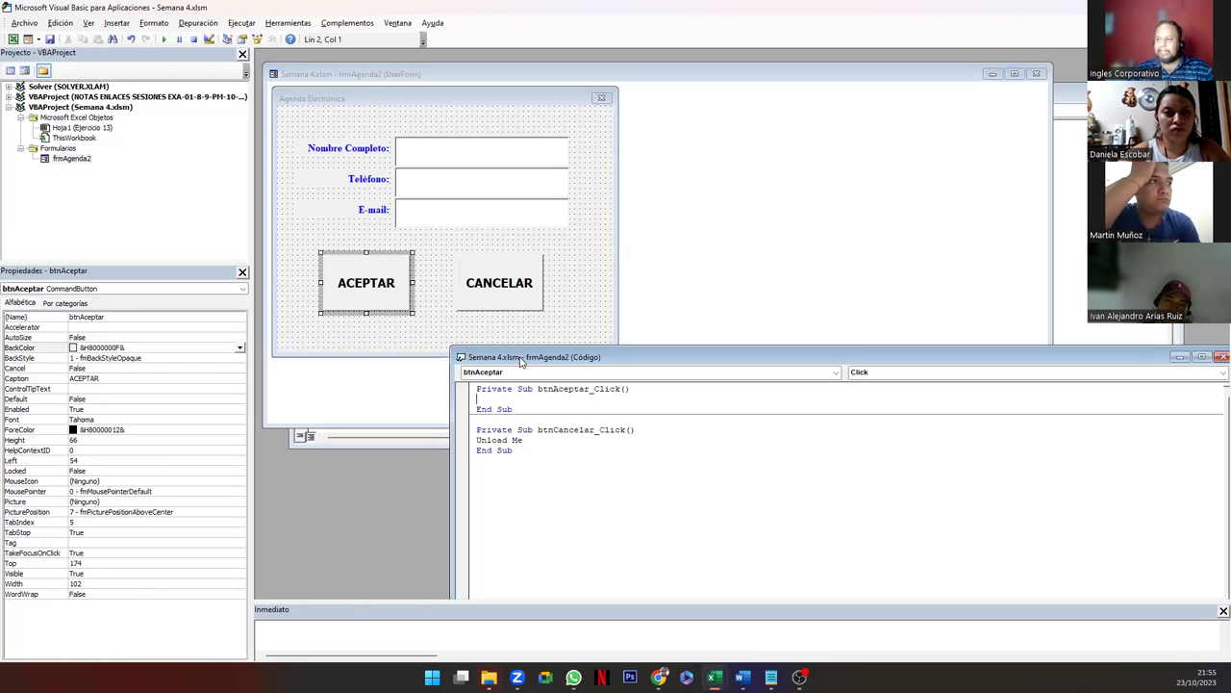
left_click_drag(521, 360, 504, 223)
double_click(523, 252)
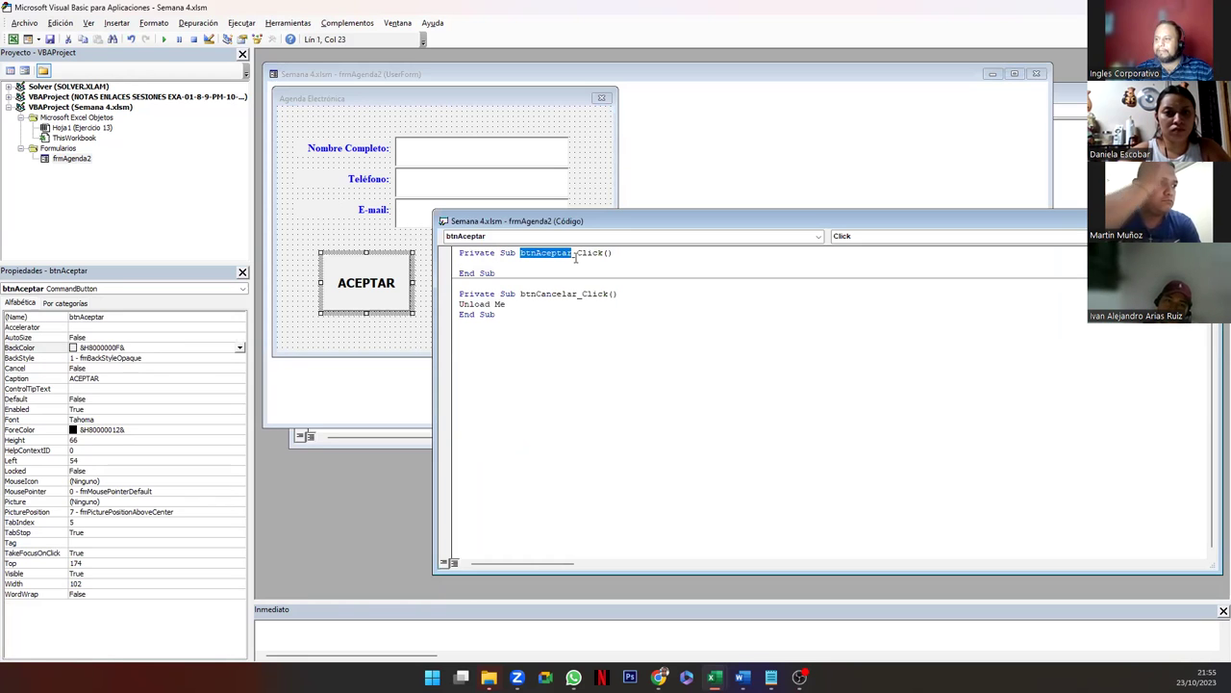
key("Right")
key("alt+Tab")
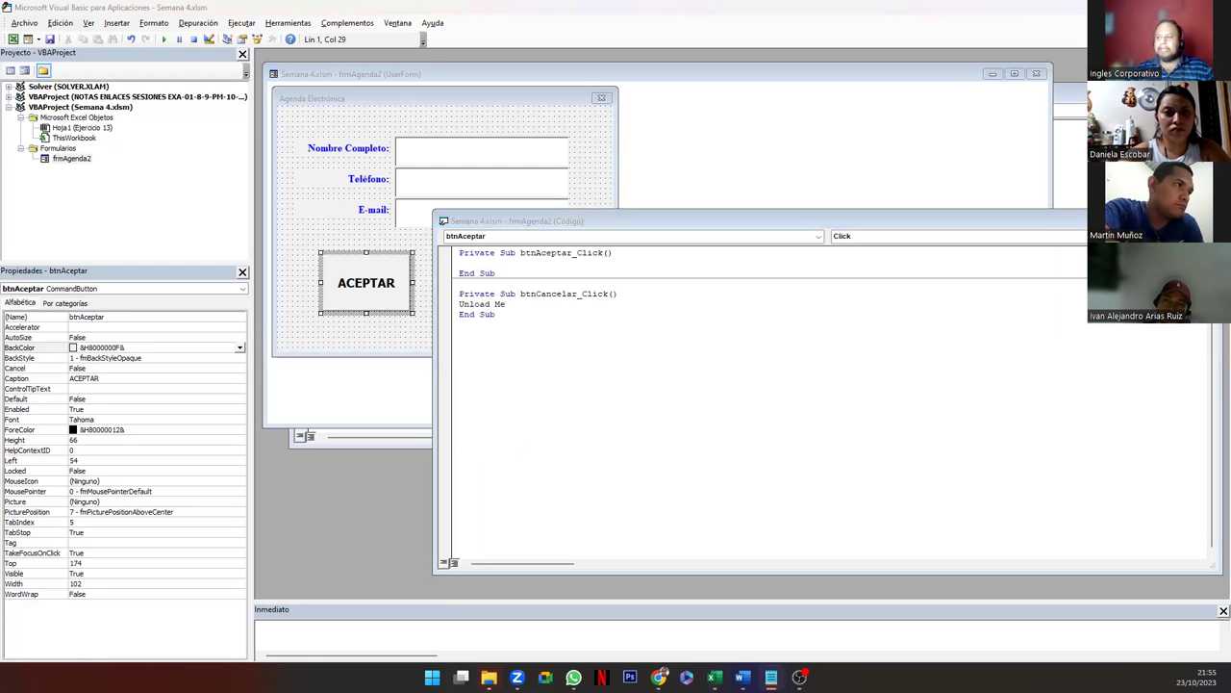
left_click(559, 286)
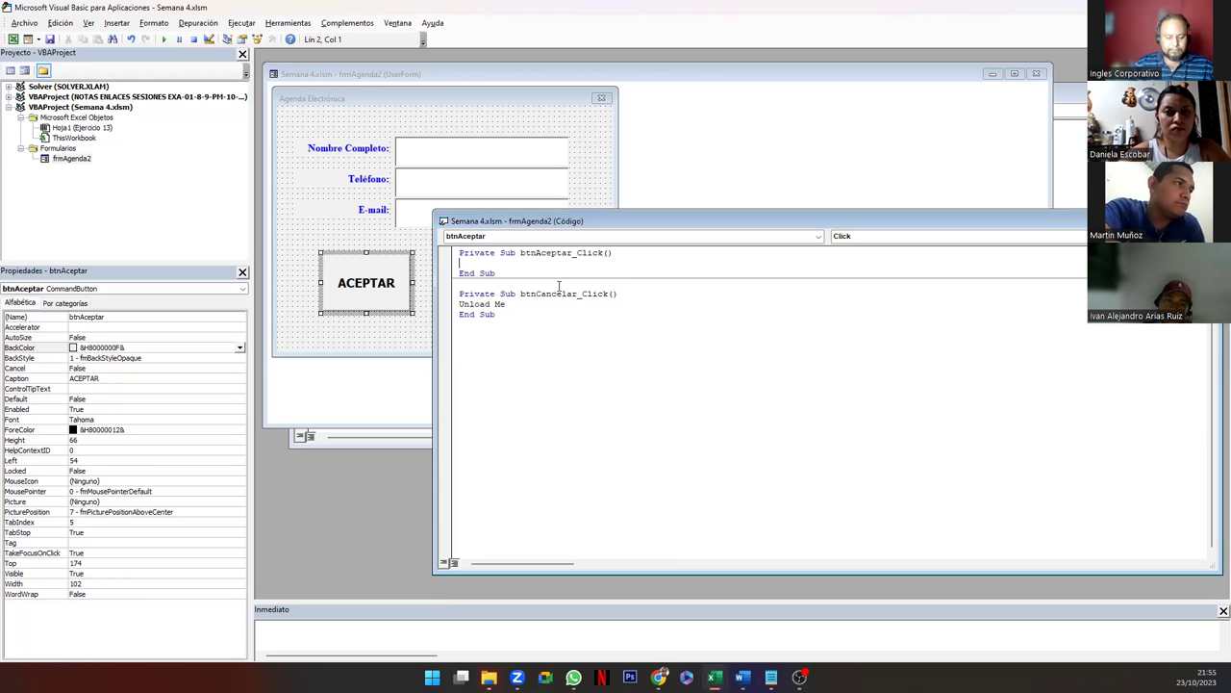
type("Wor")
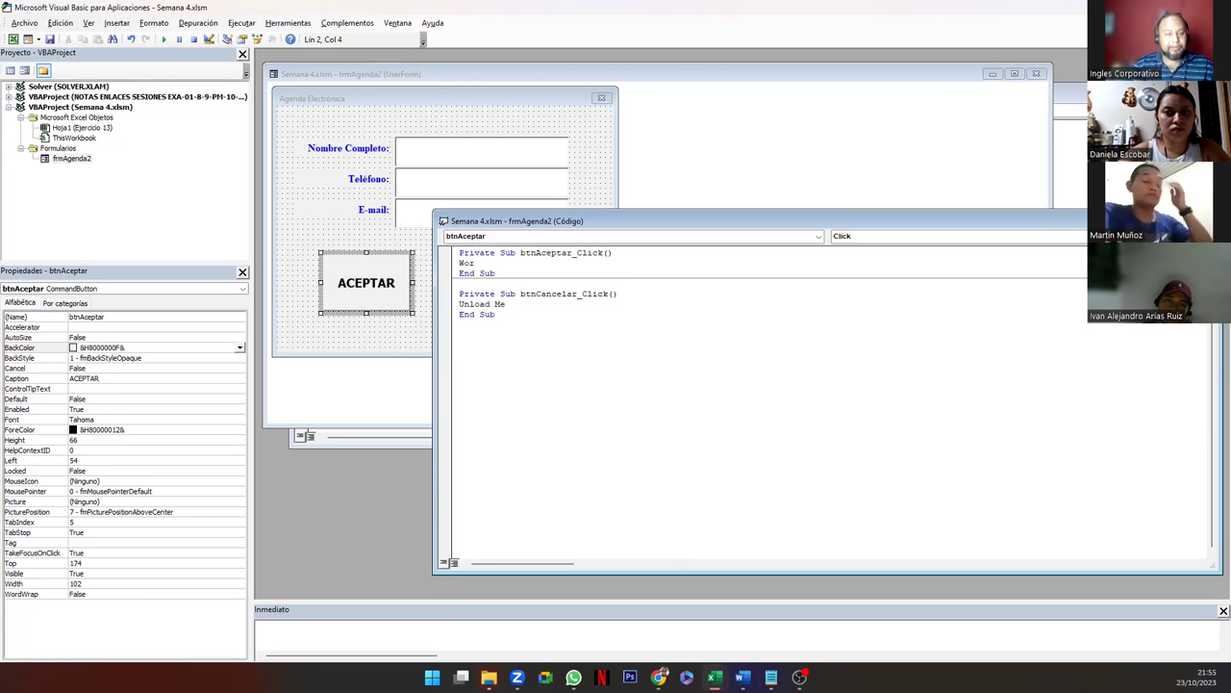
type("ksheets")
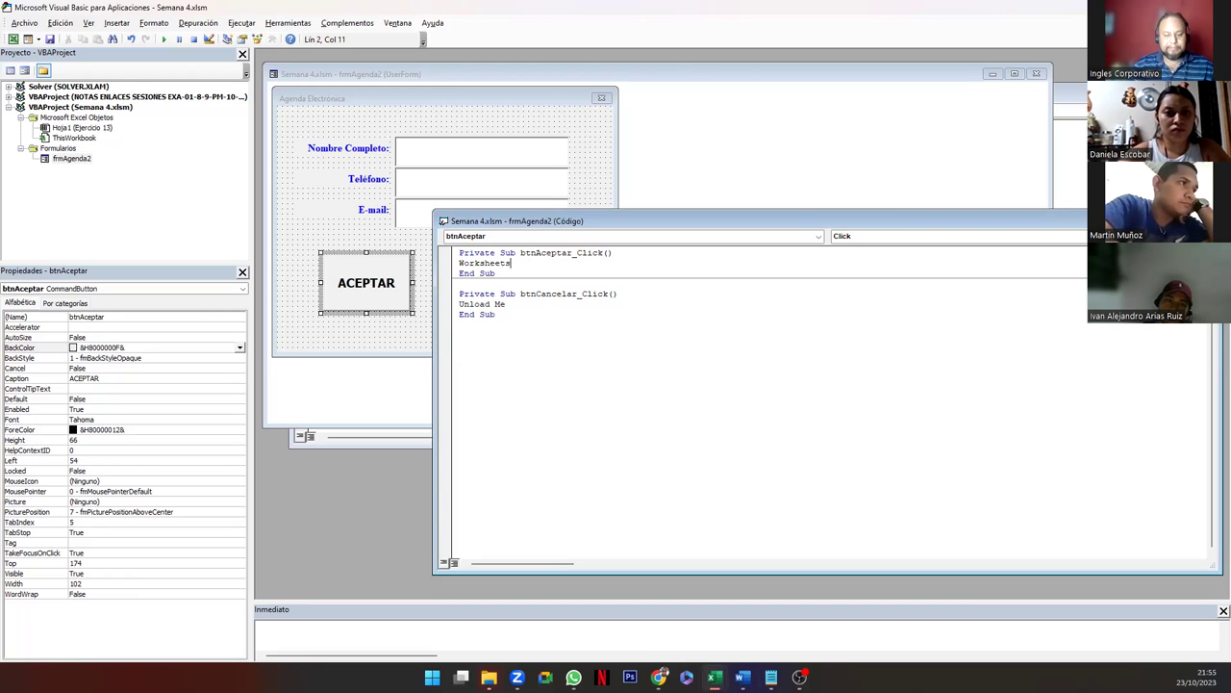
type("(\"")
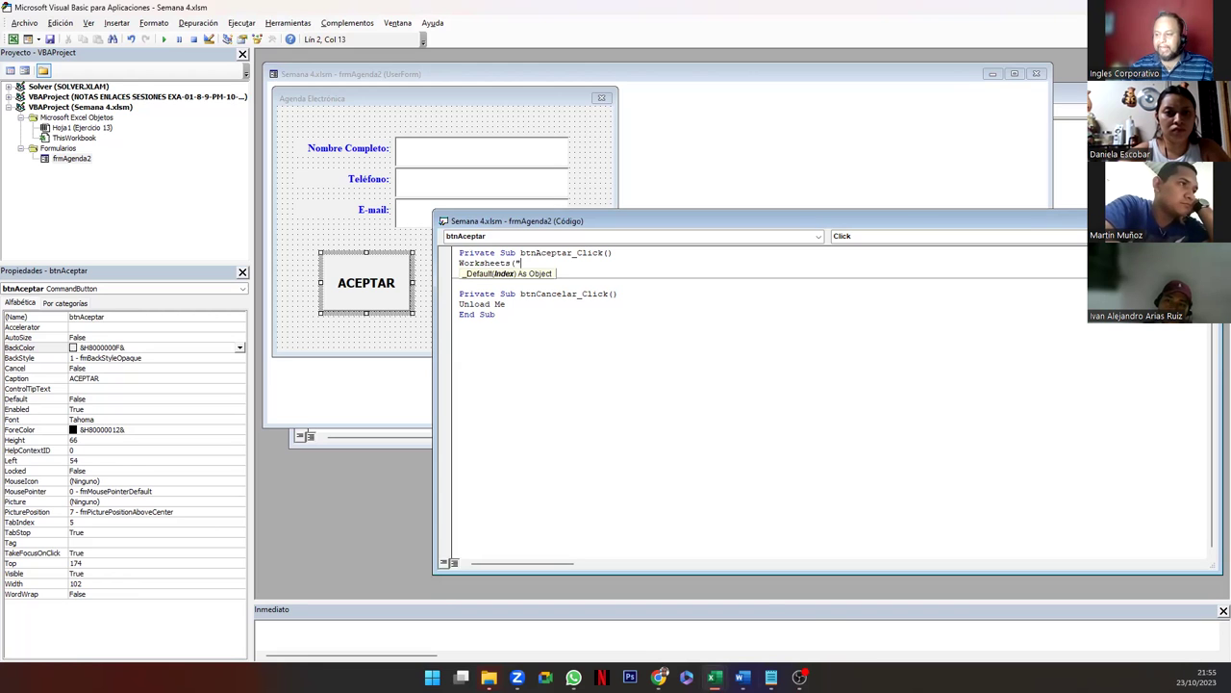
- Check the Ejercicio 13 sheet and its A2, B2, C2 cells to complete Worksheets("Ejercicio 13")
mouse_move(714, 676)
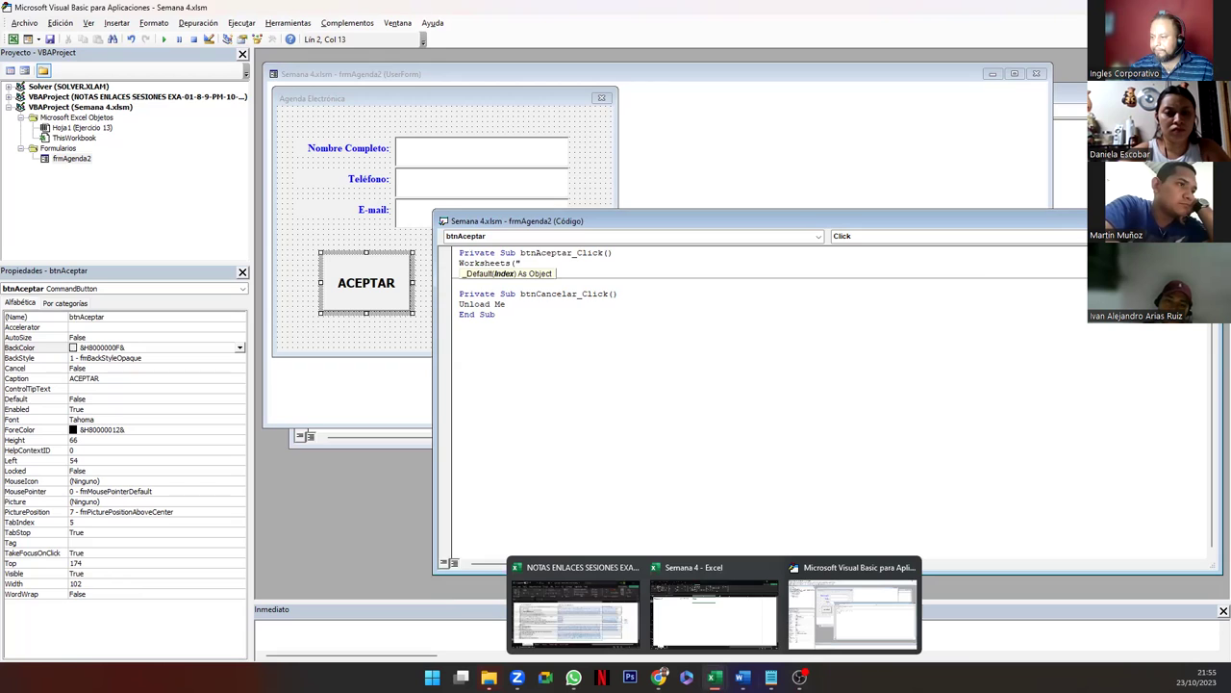
left_click(725, 642)
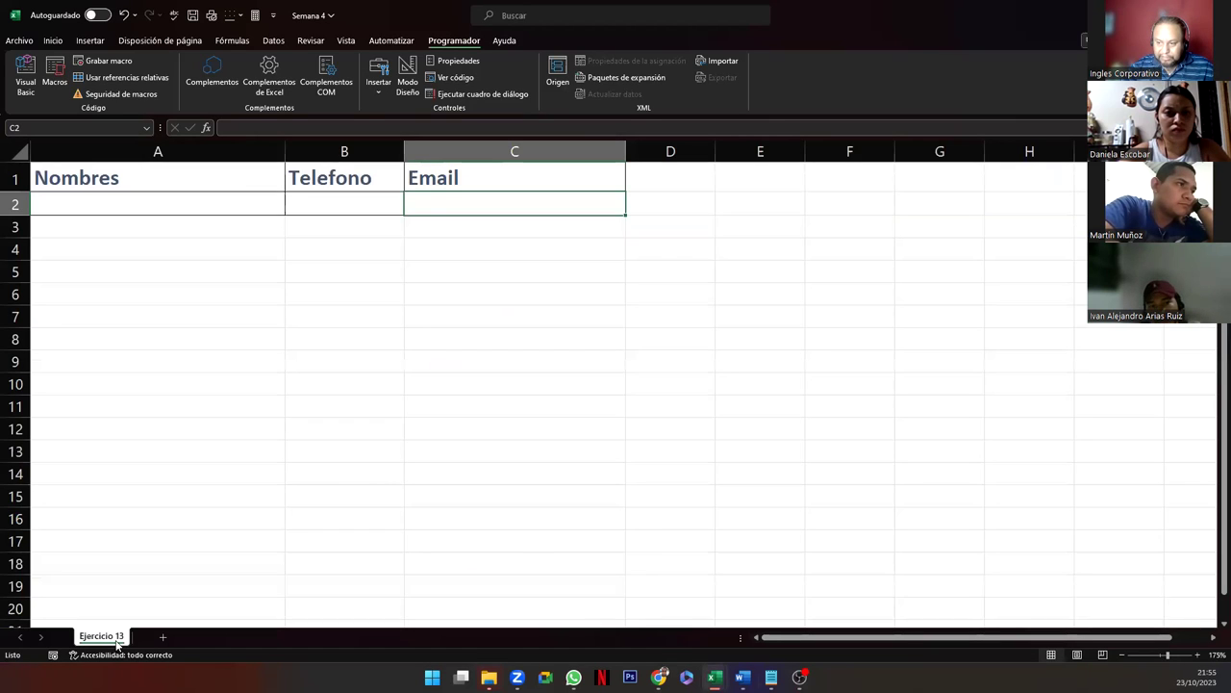
key("alt+F11")
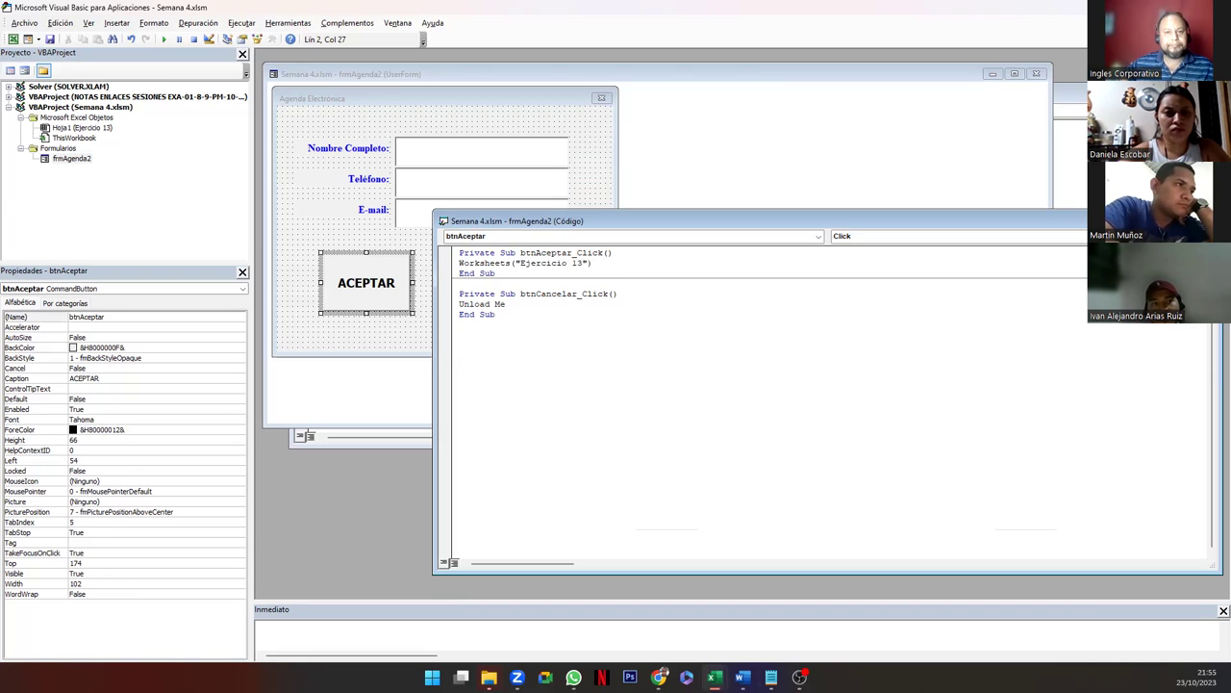
type(".")
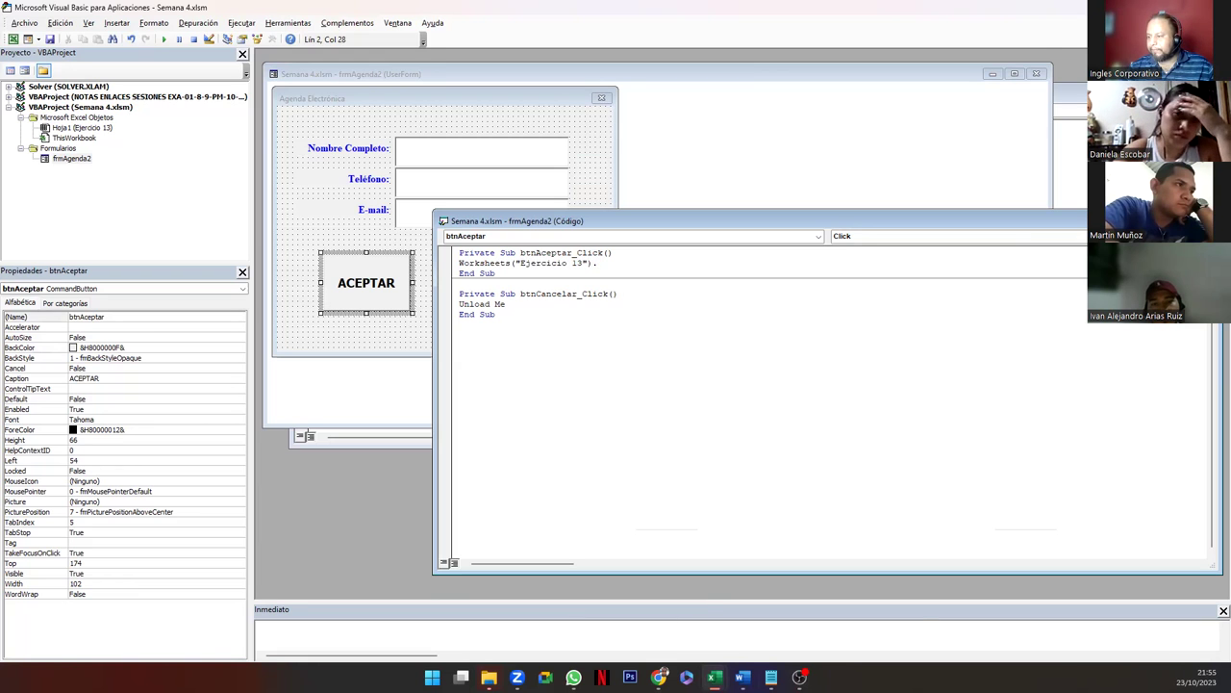
mouse_move(714, 677)
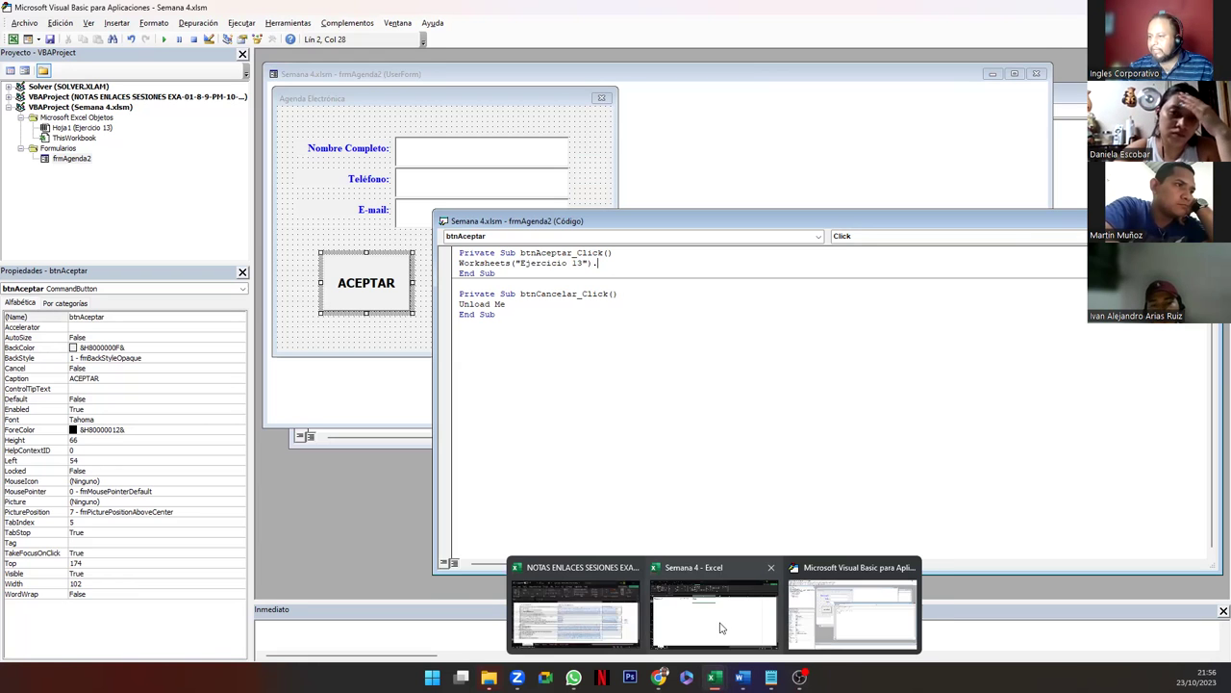
left_click(714, 611)
left_click(84, 206)
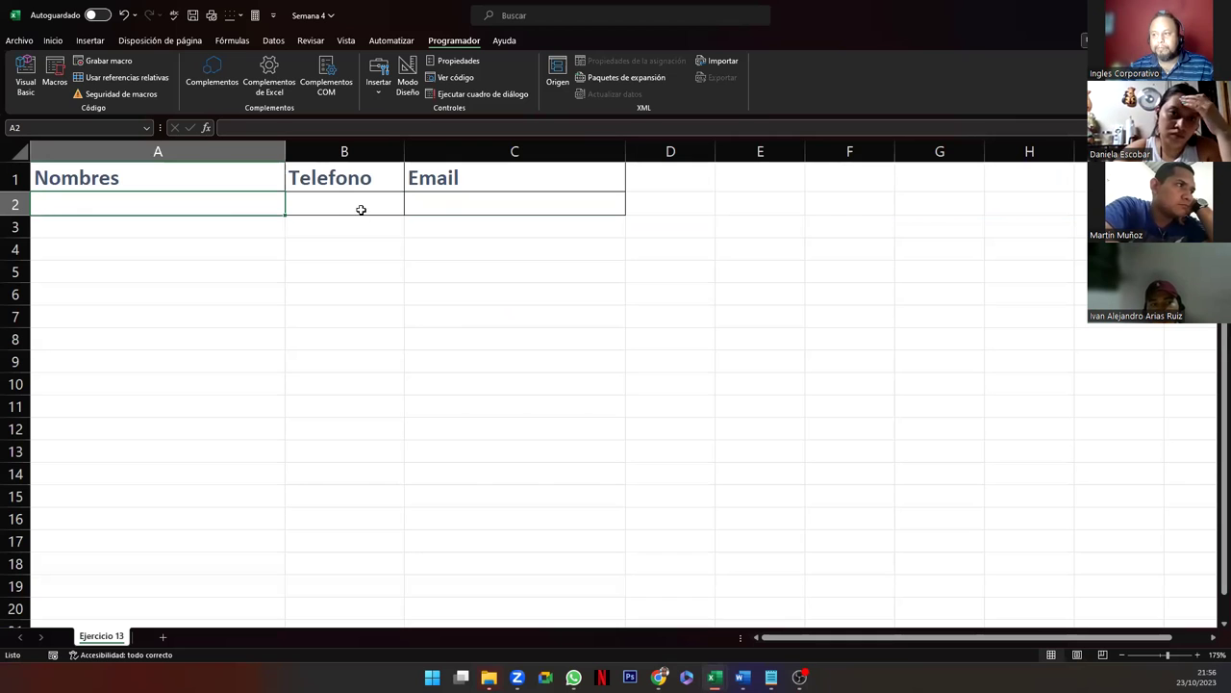
left_click(361, 210)
left_click(450, 208)
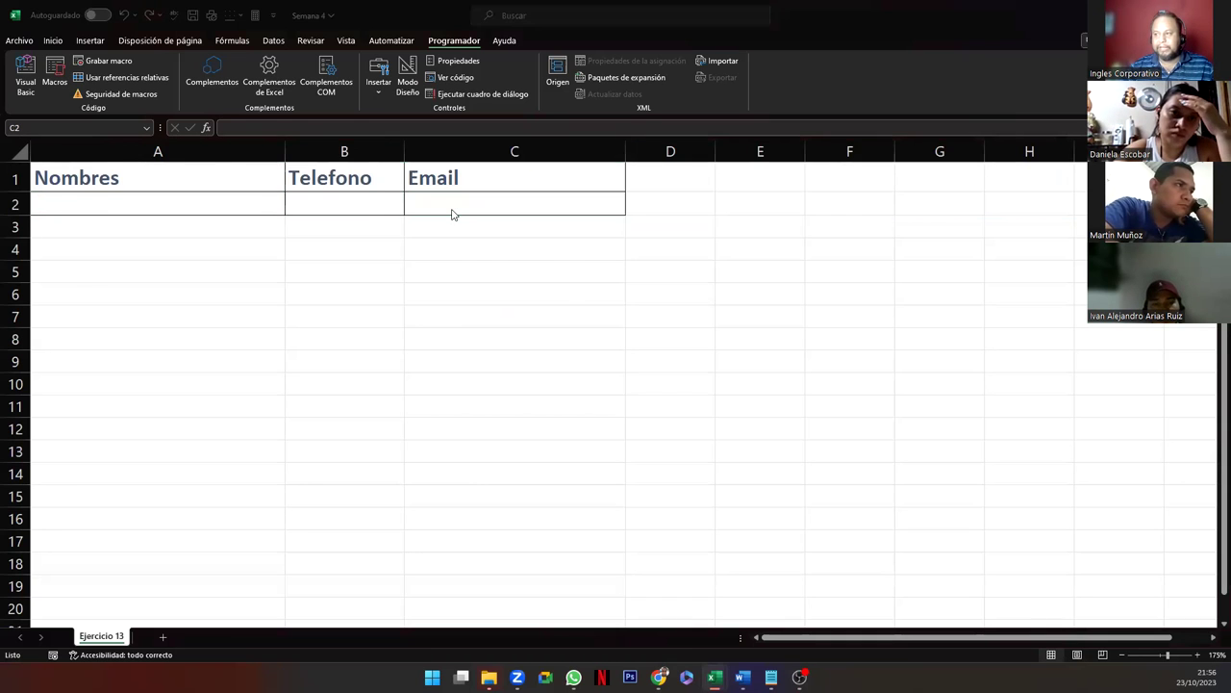
key("alt+F11")
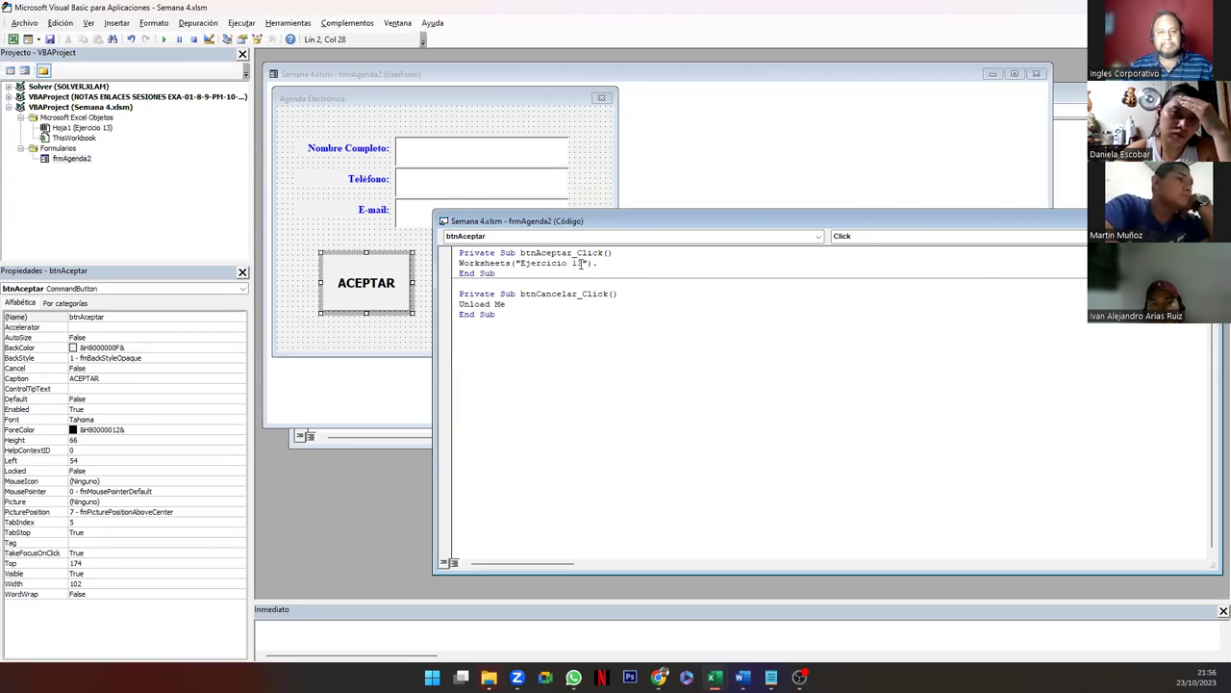
type("Worksheets(\"Ejercicio 13\").")
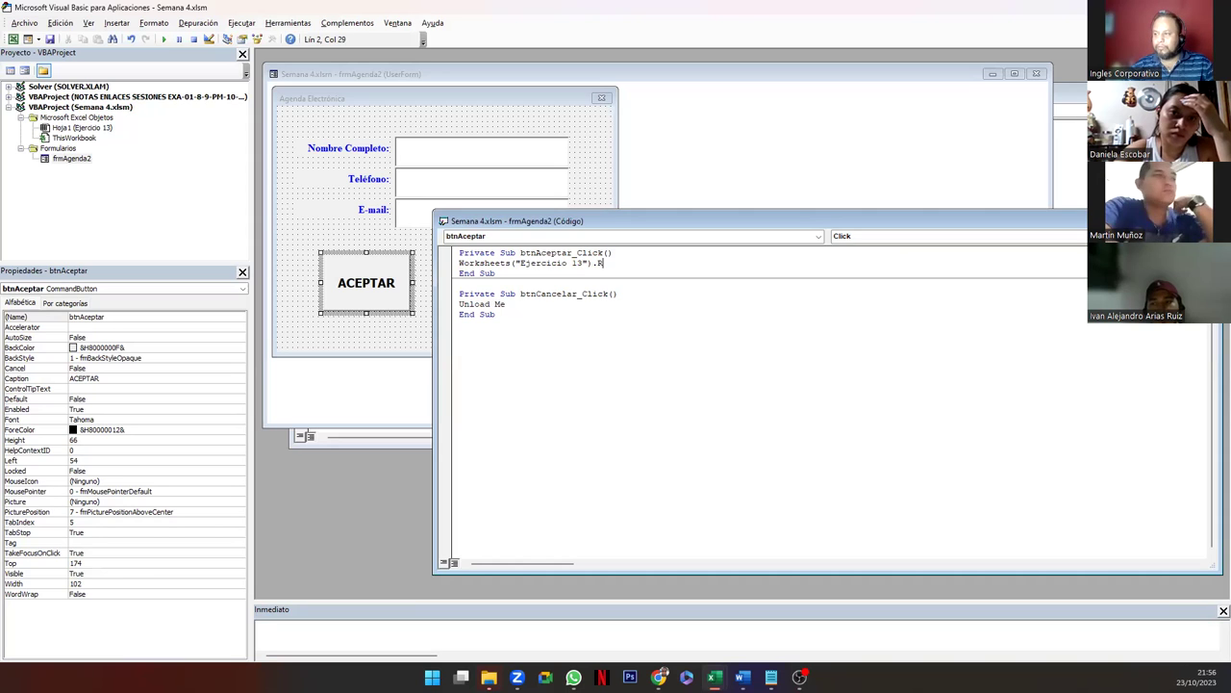
- Finish the first line so Range A2's Value is set to Me.txtNombres.Value
type("Range(\"A2\").")
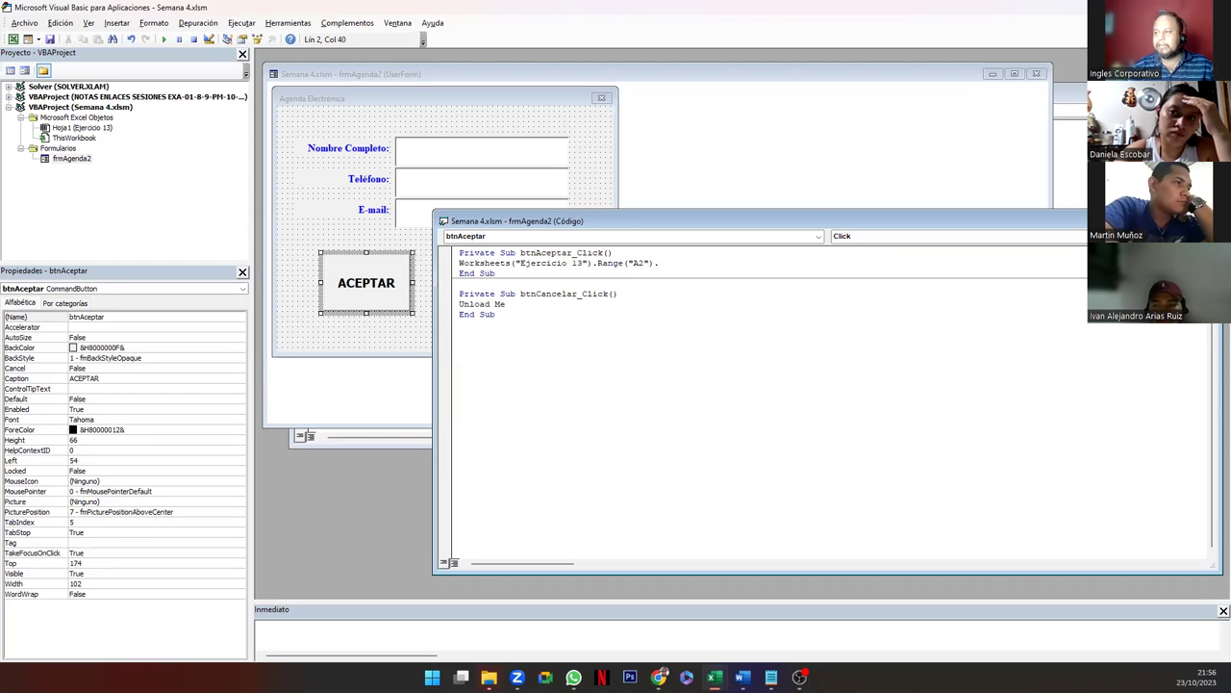
type("value =")
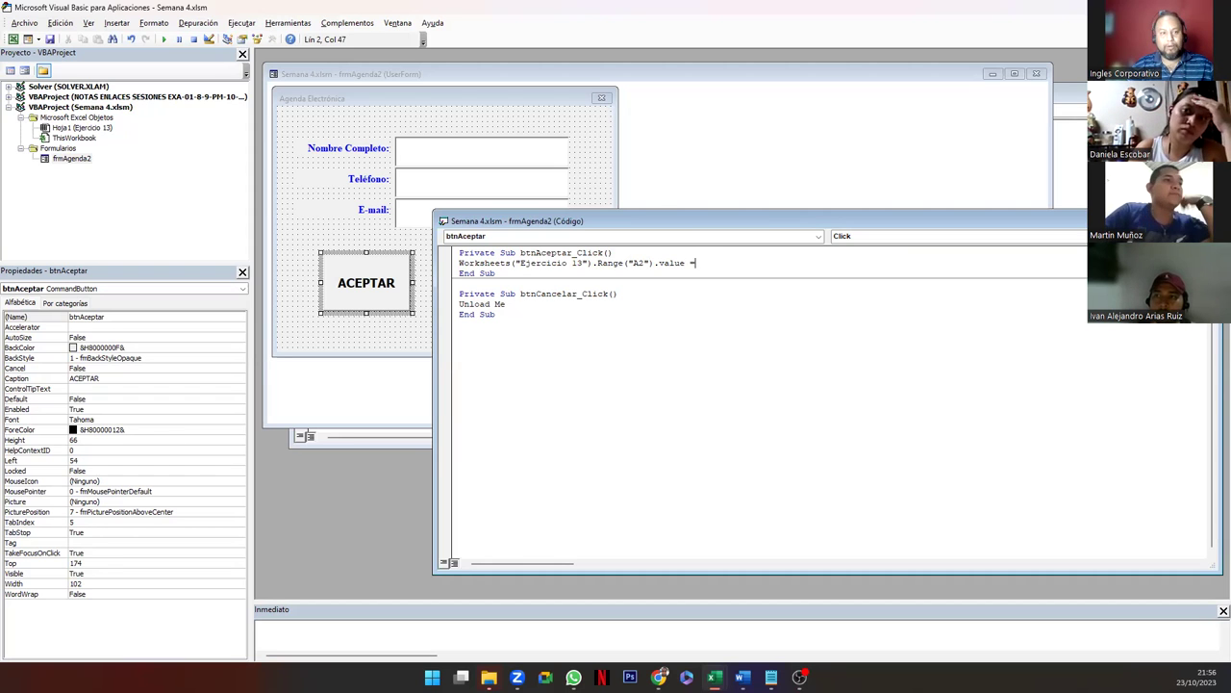
type("Me.")
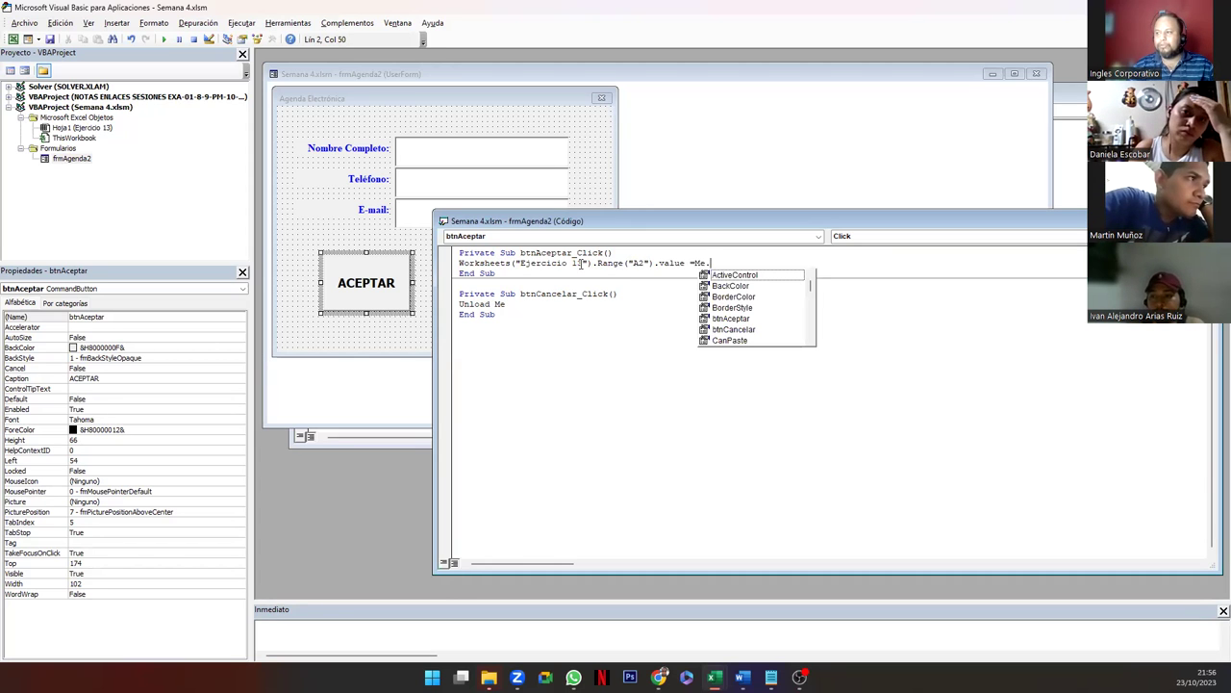
type("tx")
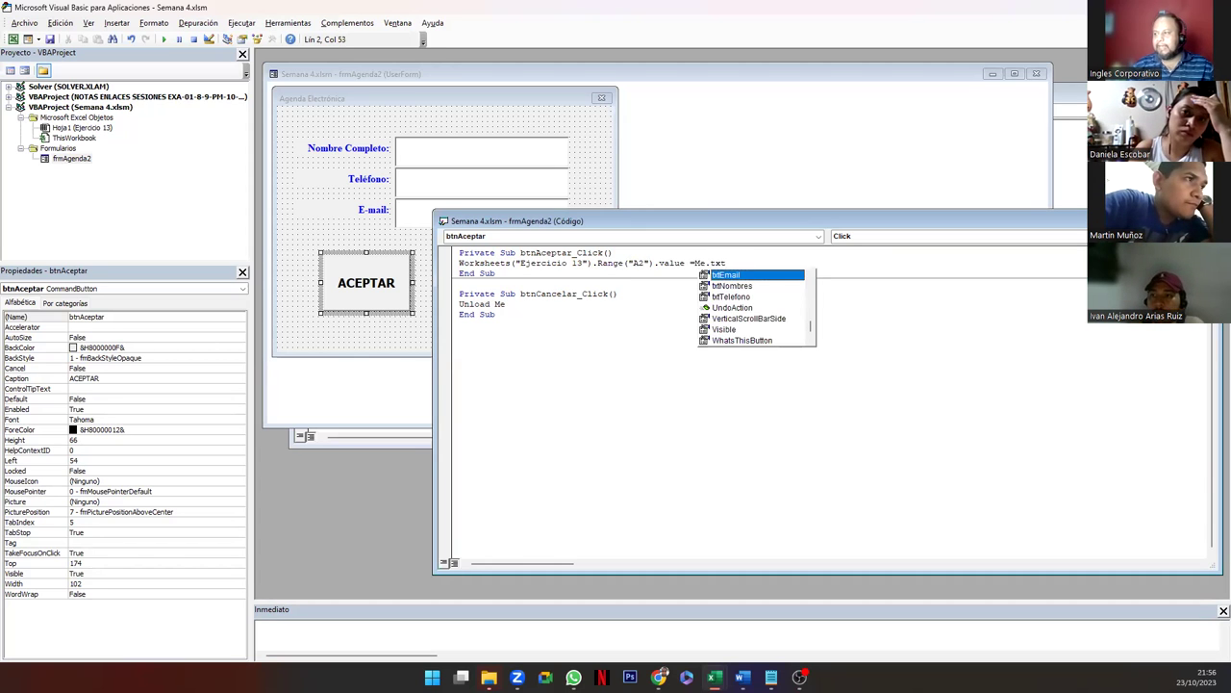
type("t")
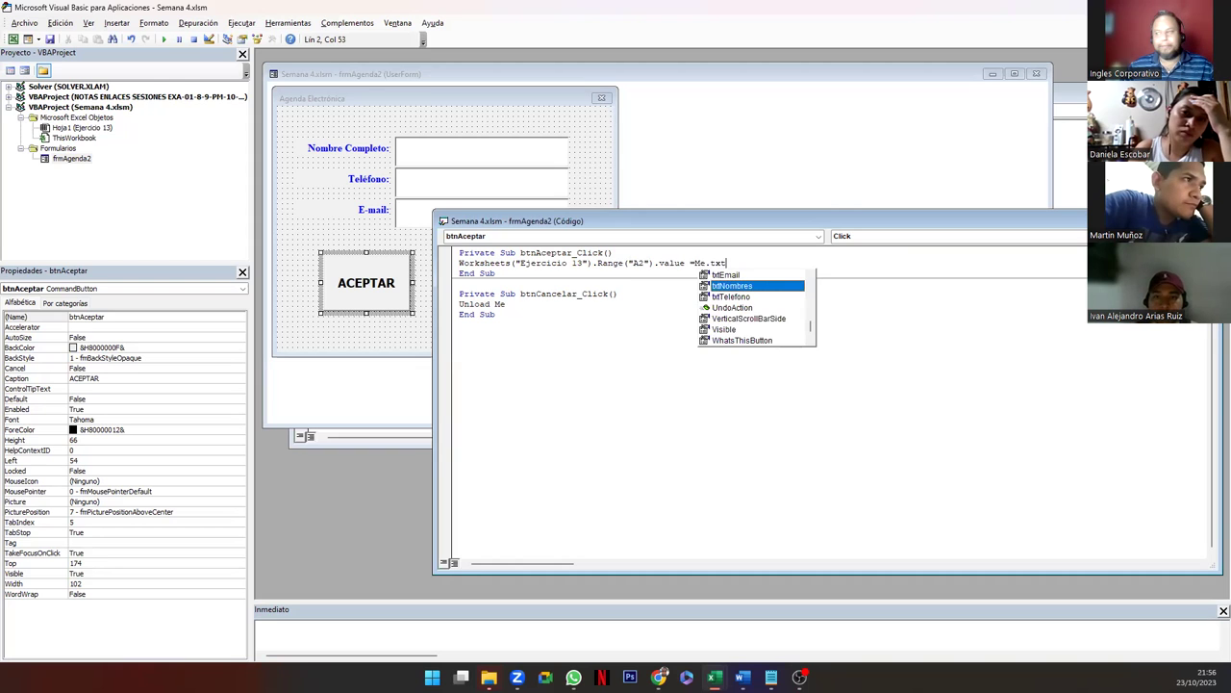
key("Tab")
type(".val")
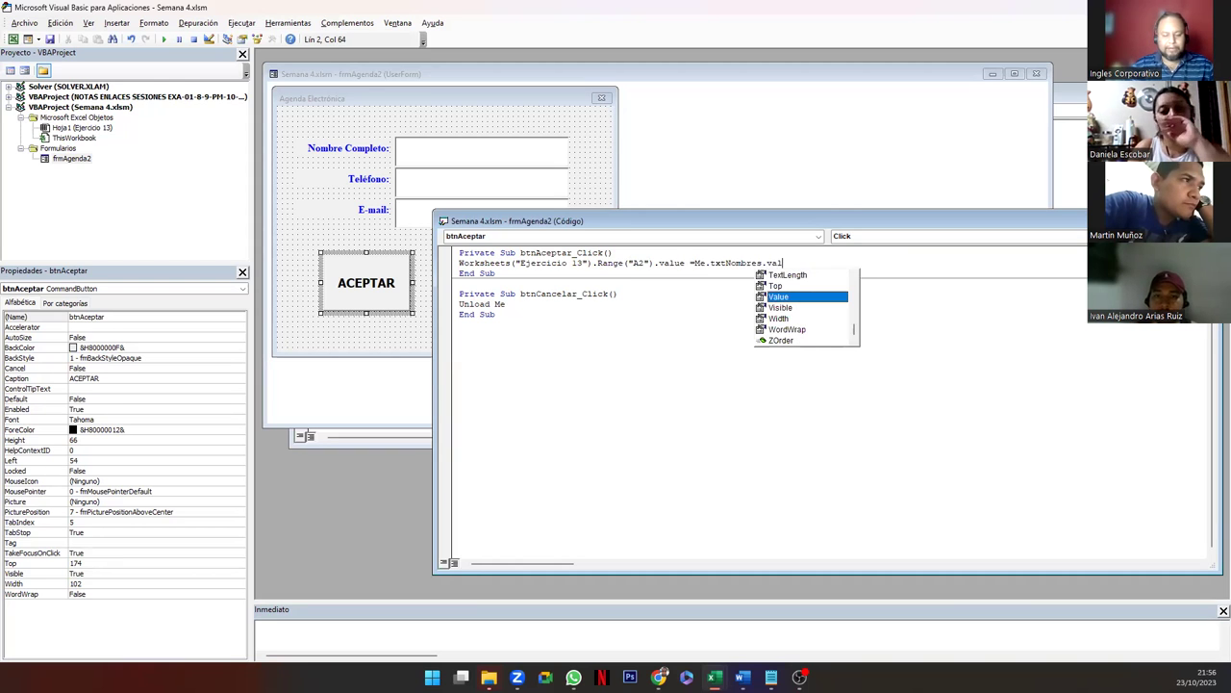
key("Return")
- Duplicate the A2 assignment line twice below it
key("Up")
key("shift+End")
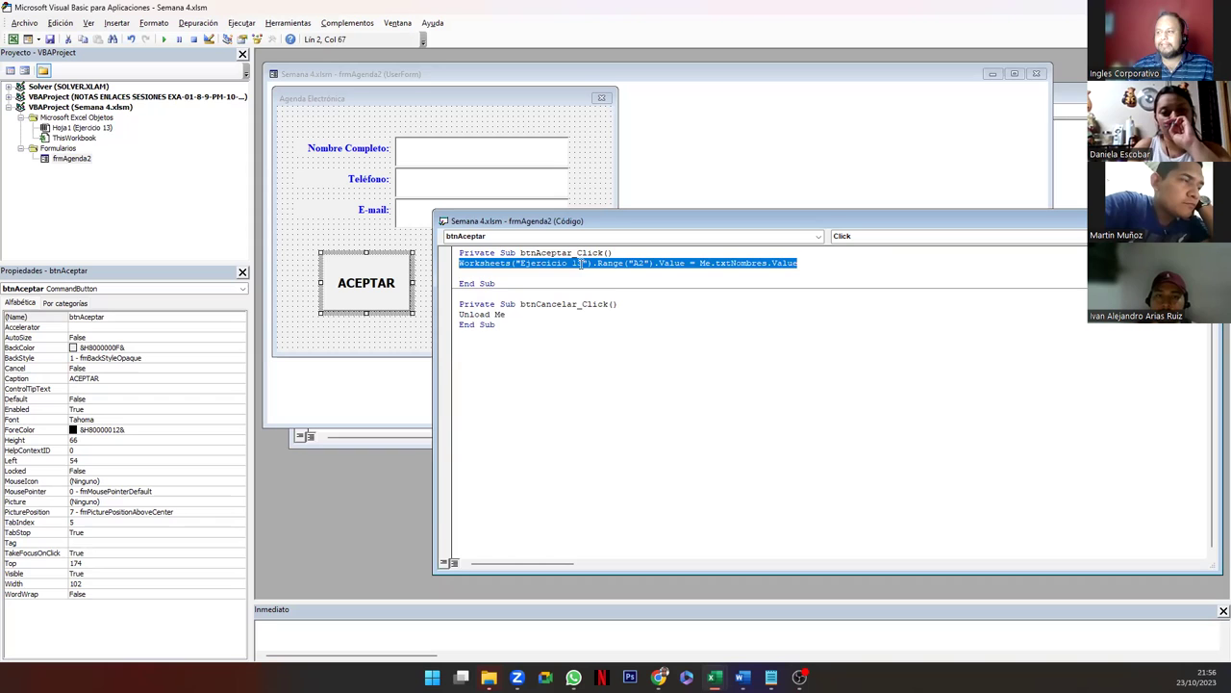
key("ctrl+c")
key("End")
key("Return")
key("ctrl+v")
key("Return")
key("ctrl+v")
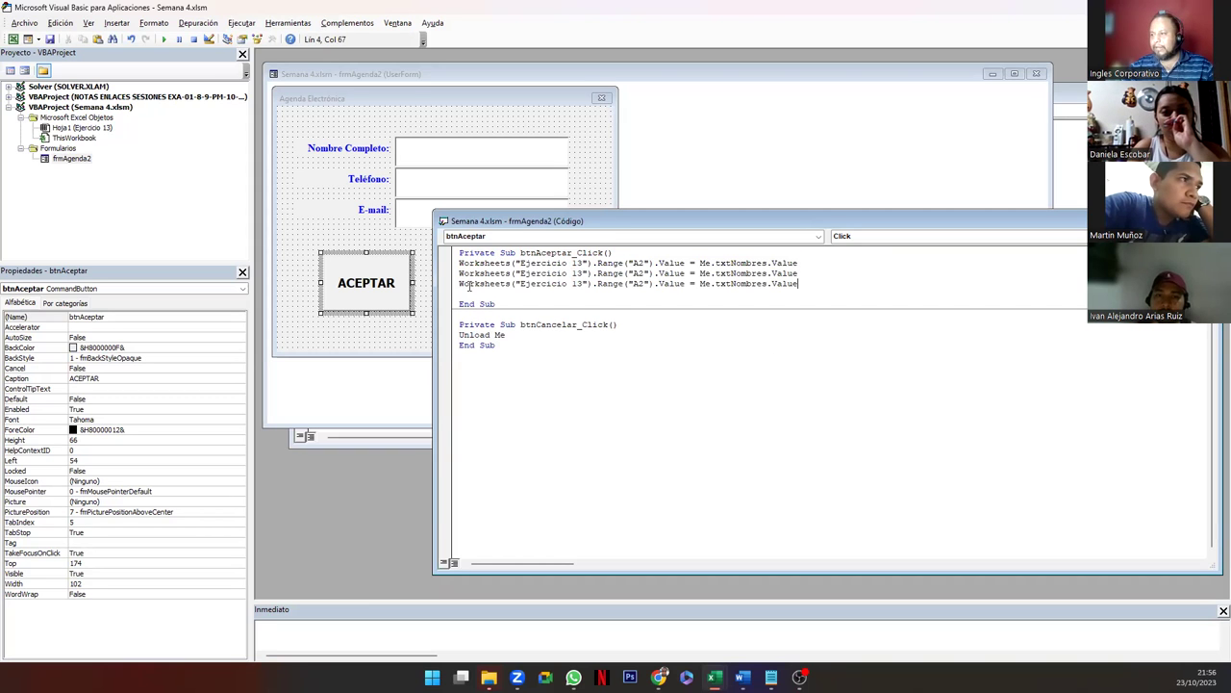
- Change the copied lines' cells to B2 and C2 and clear their txtNombres references
left_click(637, 273)
key("BackSpace")
type("B")
left_click(638, 284)
key("BackSpace")
type("c")
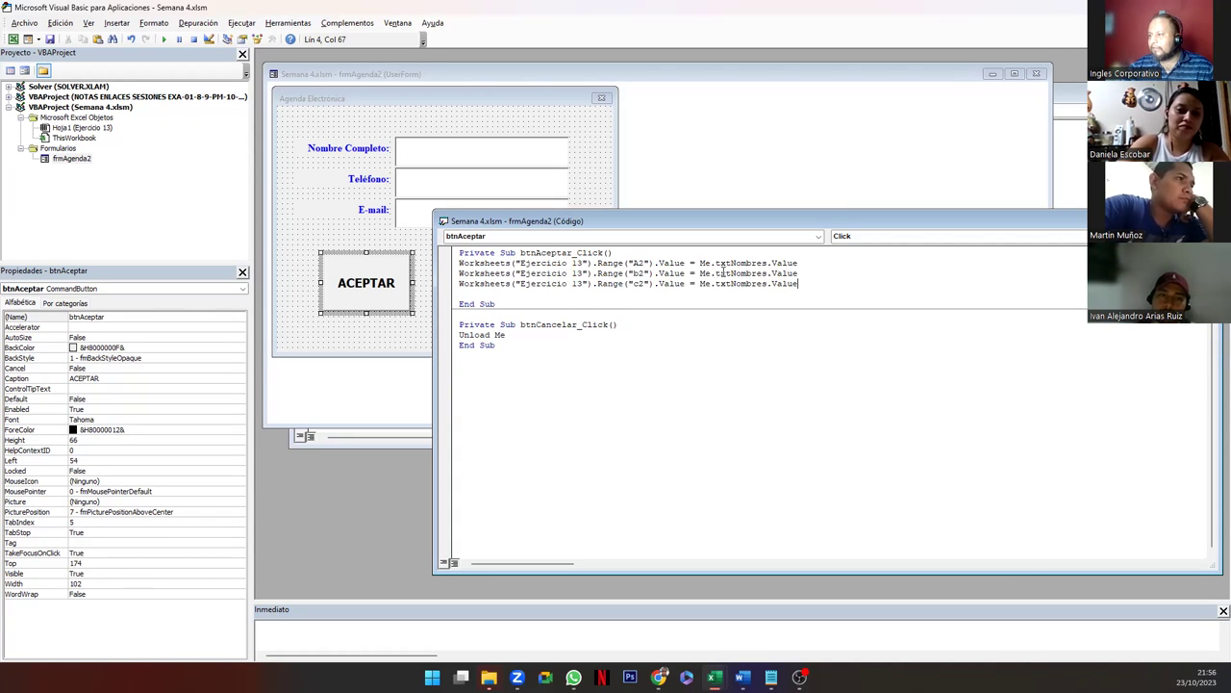
left_click_drag(715, 273, 829, 274)
key("Delete")
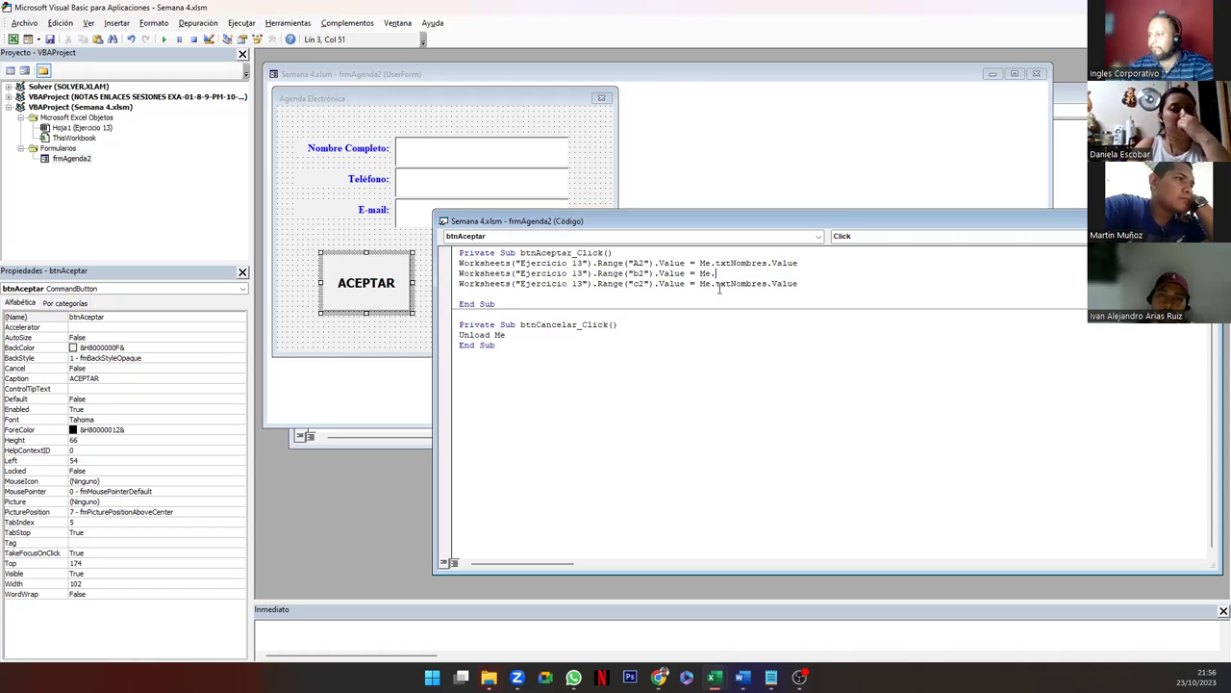
left_click_drag(712, 283, 828, 284)
key("Delete")
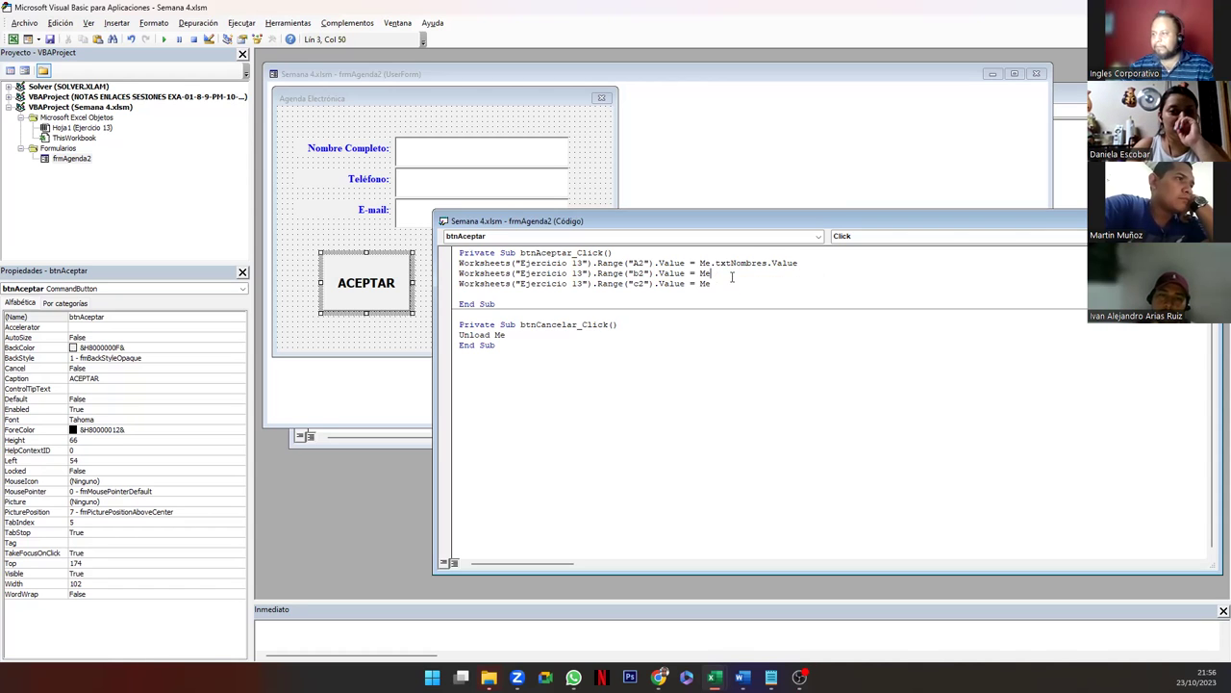
- Assign Me.txtTelefono.Value to B2 and Me.txtEmail.Value to C2
type(".tx")
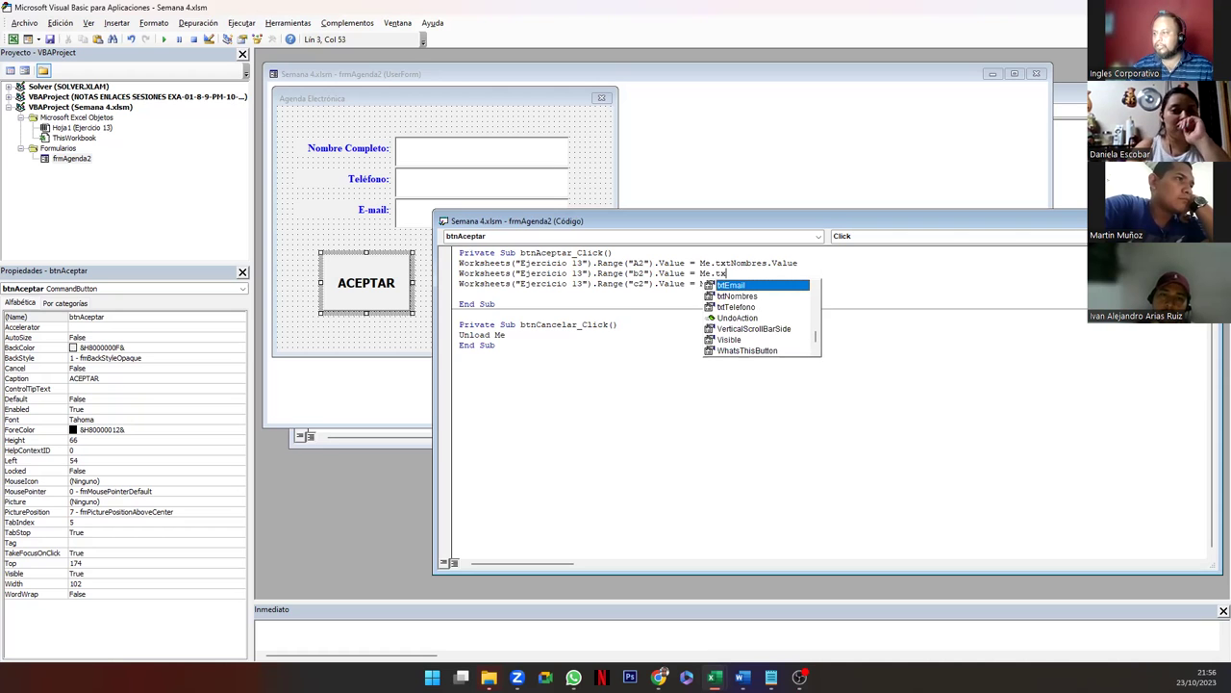
key("Down")
key("Down")
key("Tab")
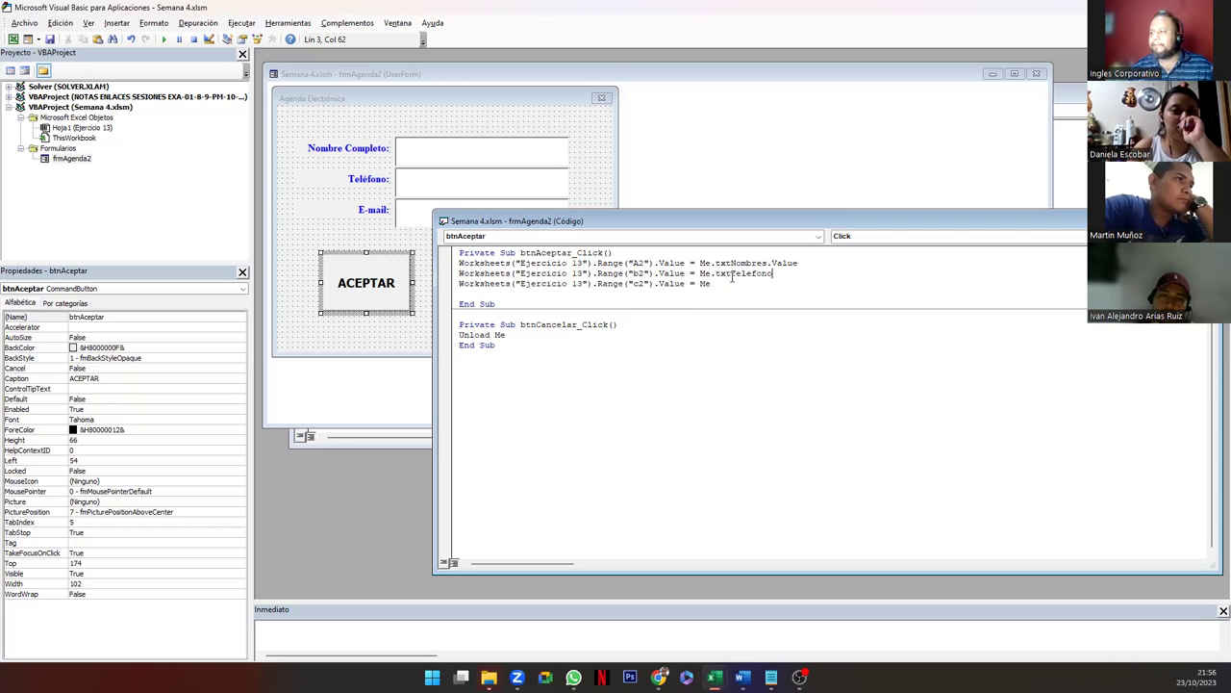
type(".val")
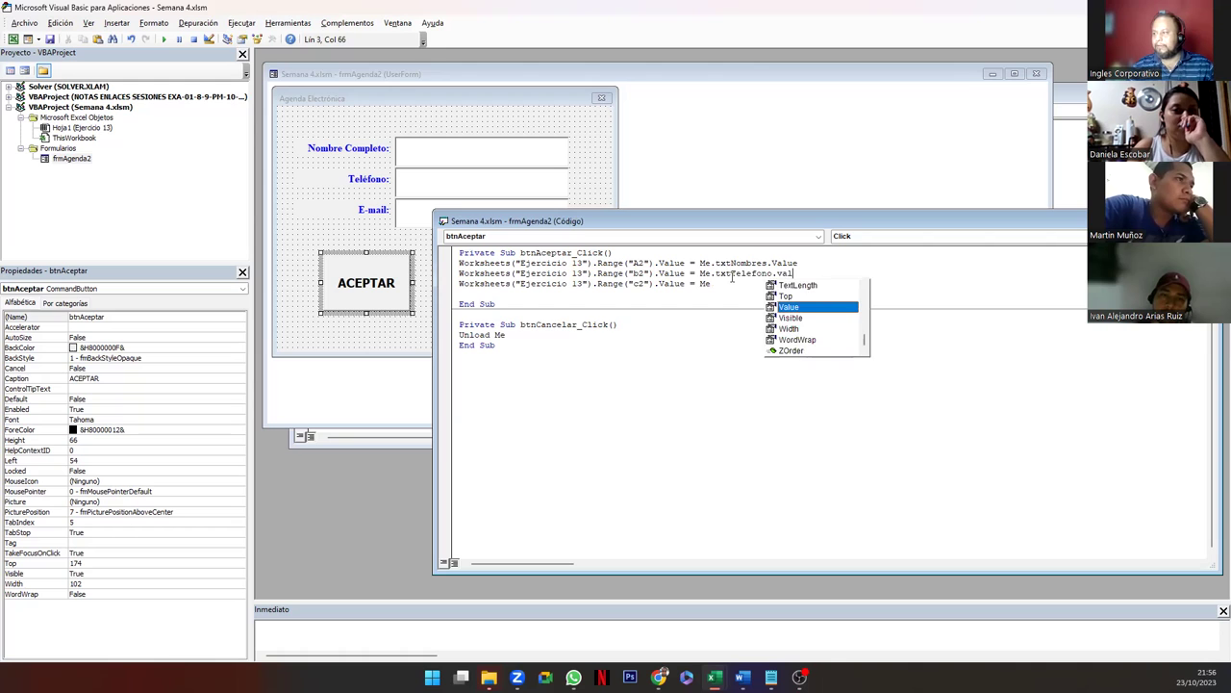
key("Tab")
type(".")
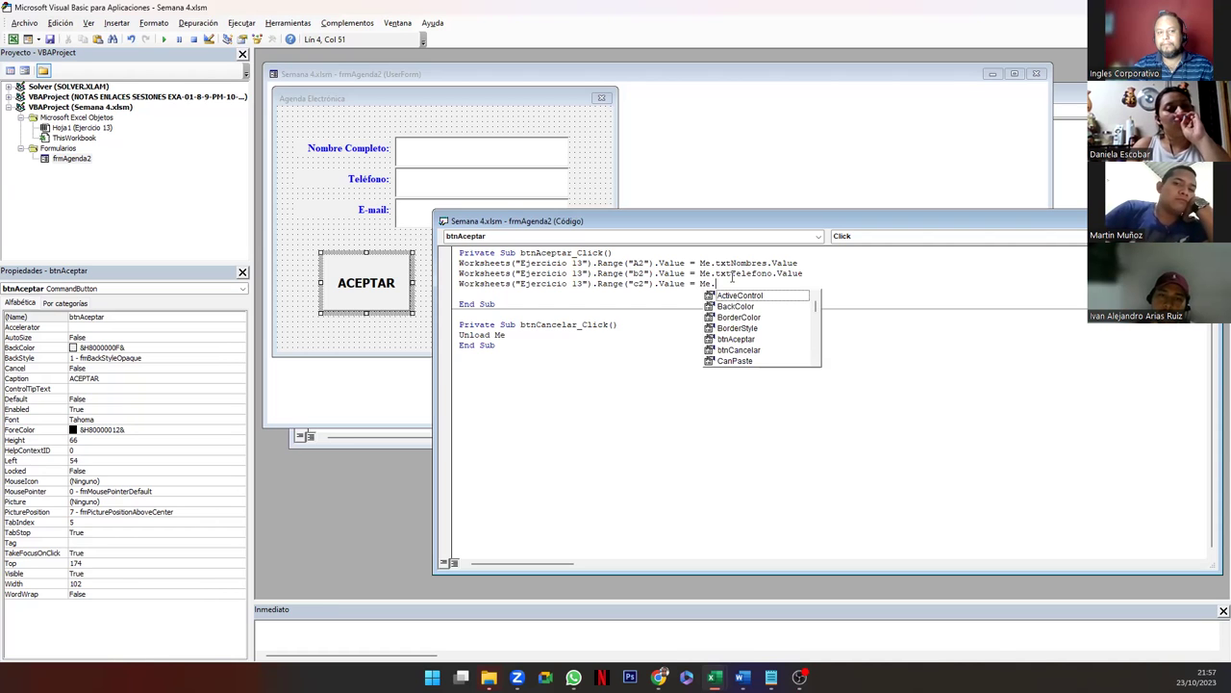
type("txt")
key("Tab")
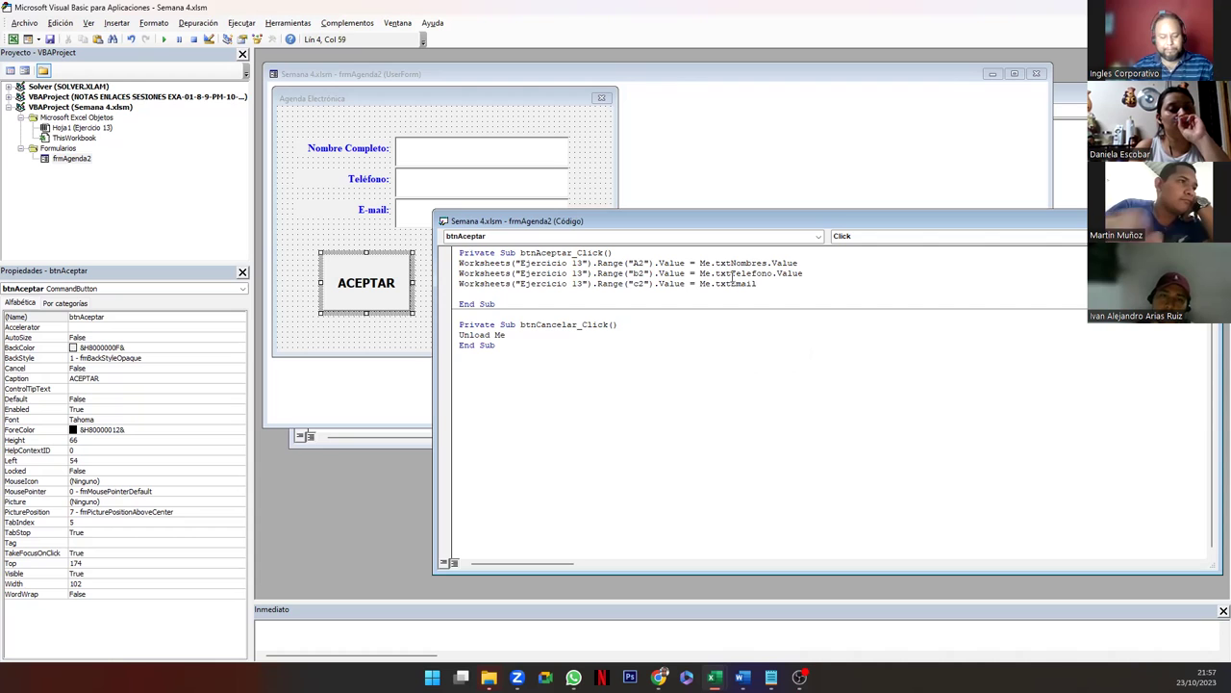
type(".value")
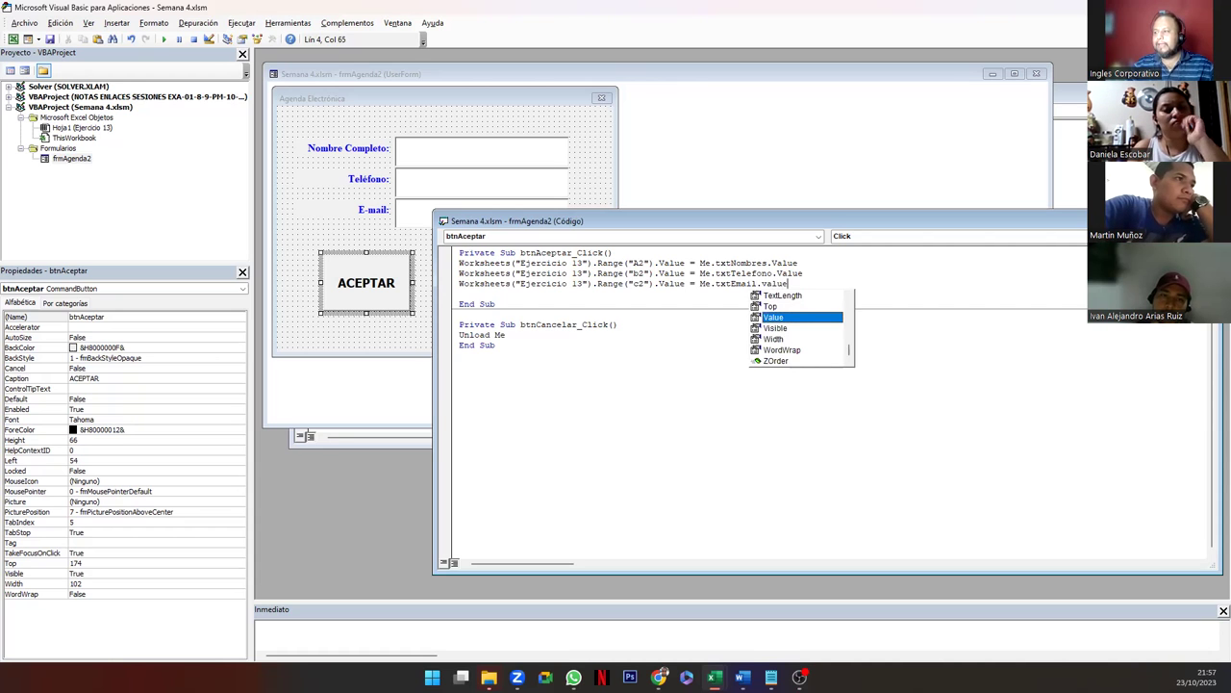
key("Tab")
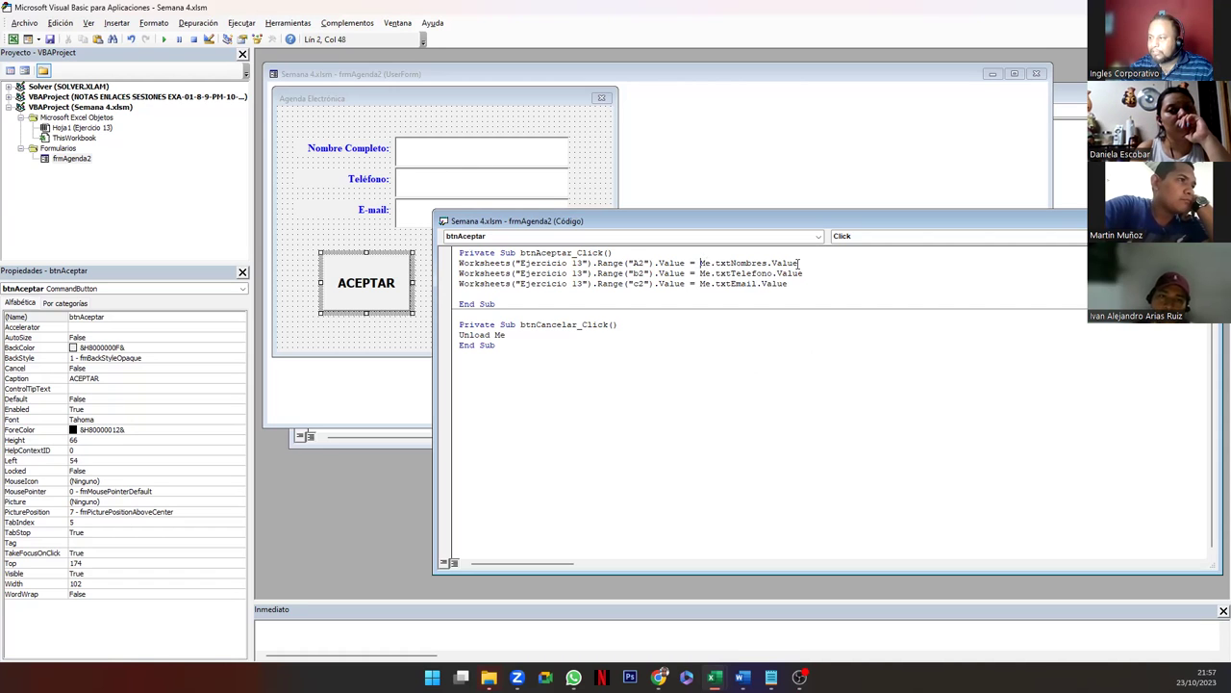
- Confirm txtNombres in the code matches the Nombre Completo box's name on the form
left_click_drag(699, 262, 808, 262)
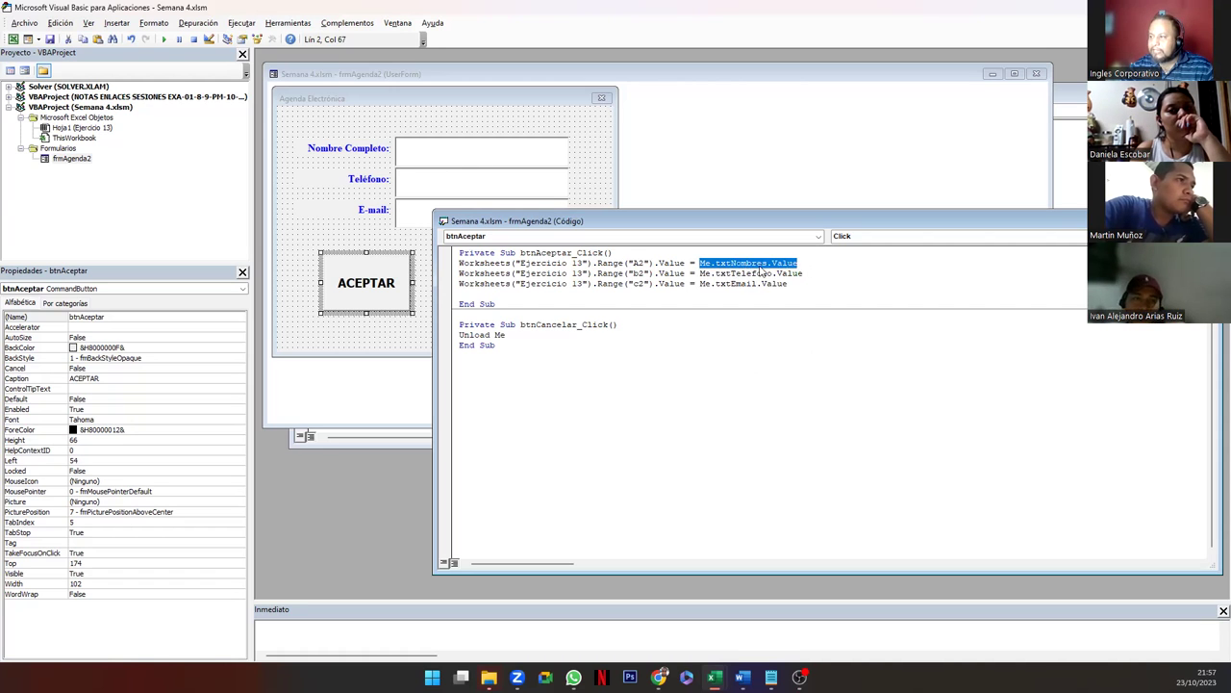
left_click(474, 156)
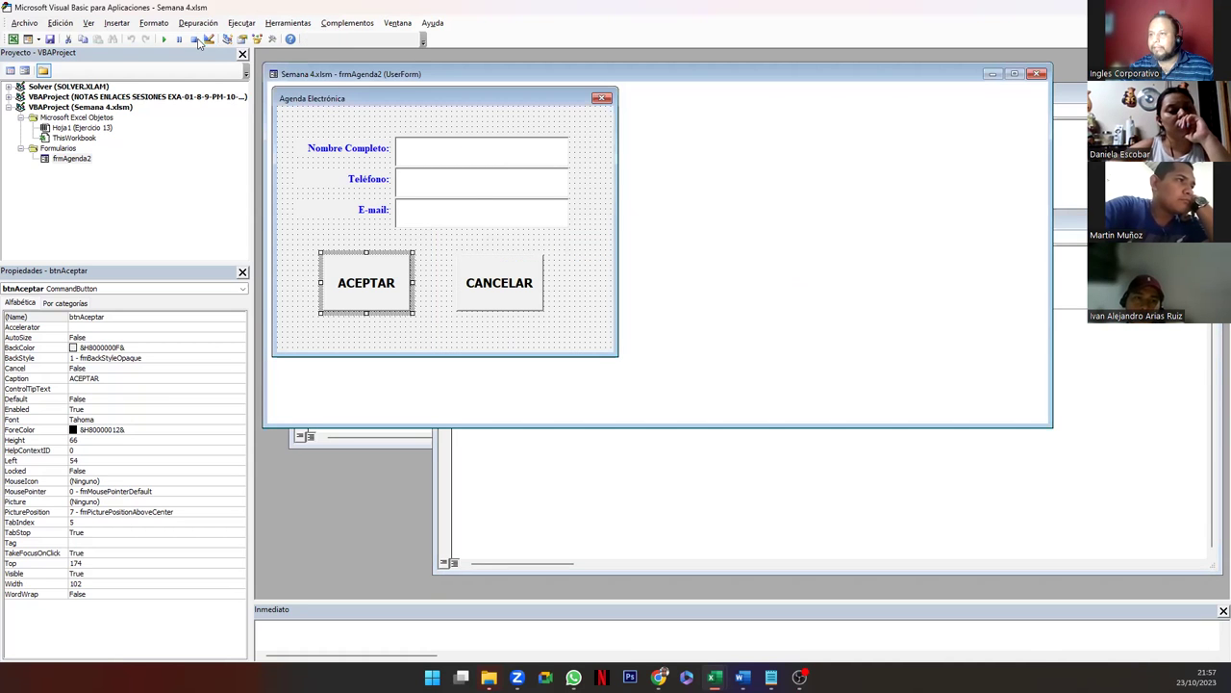
left_click(417, 159)
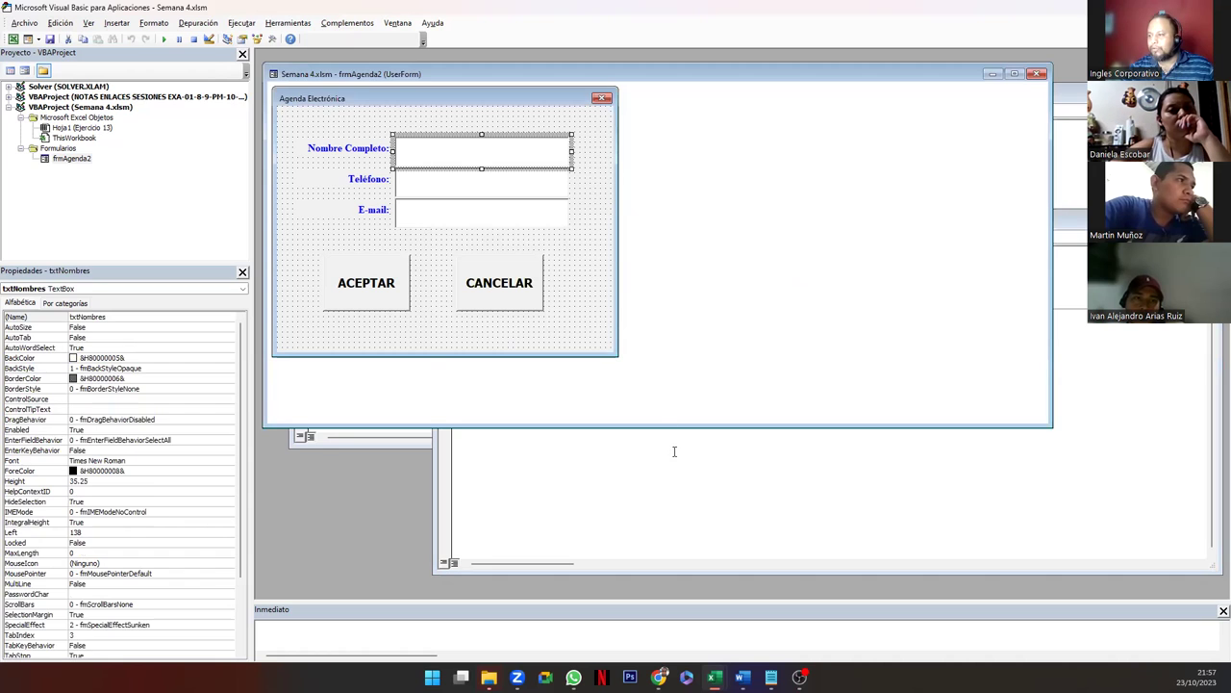
left_click(673, 448)
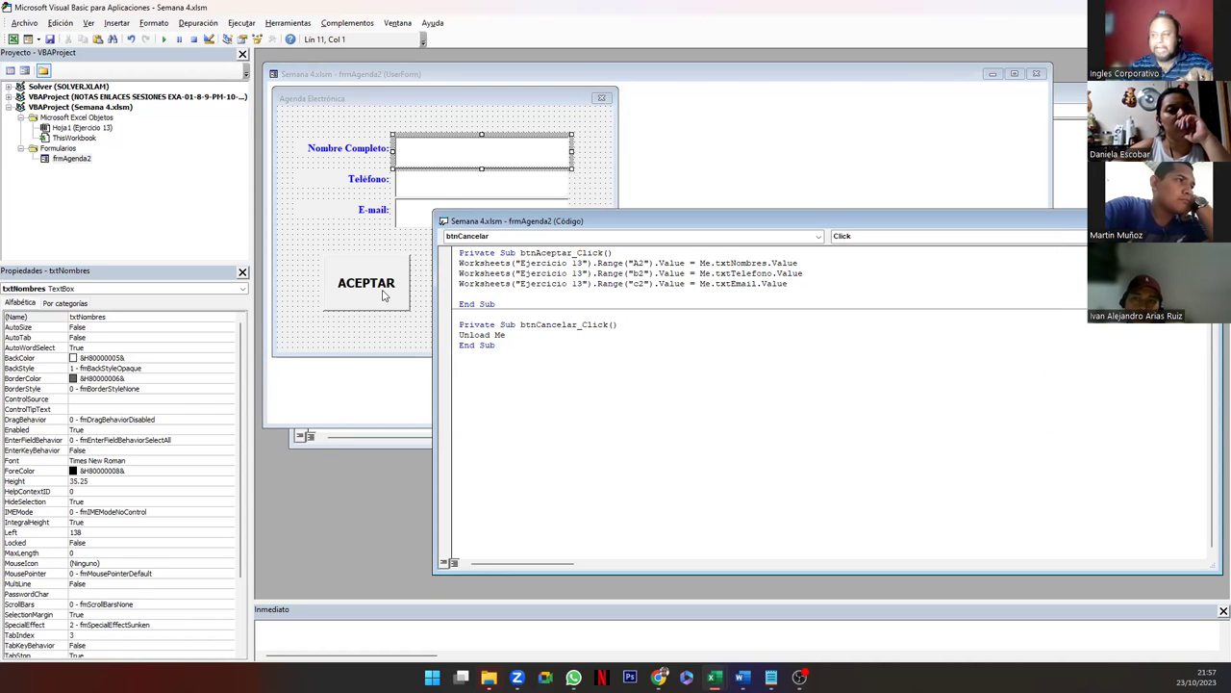
left_click_drag(799, 262, 467, 262)
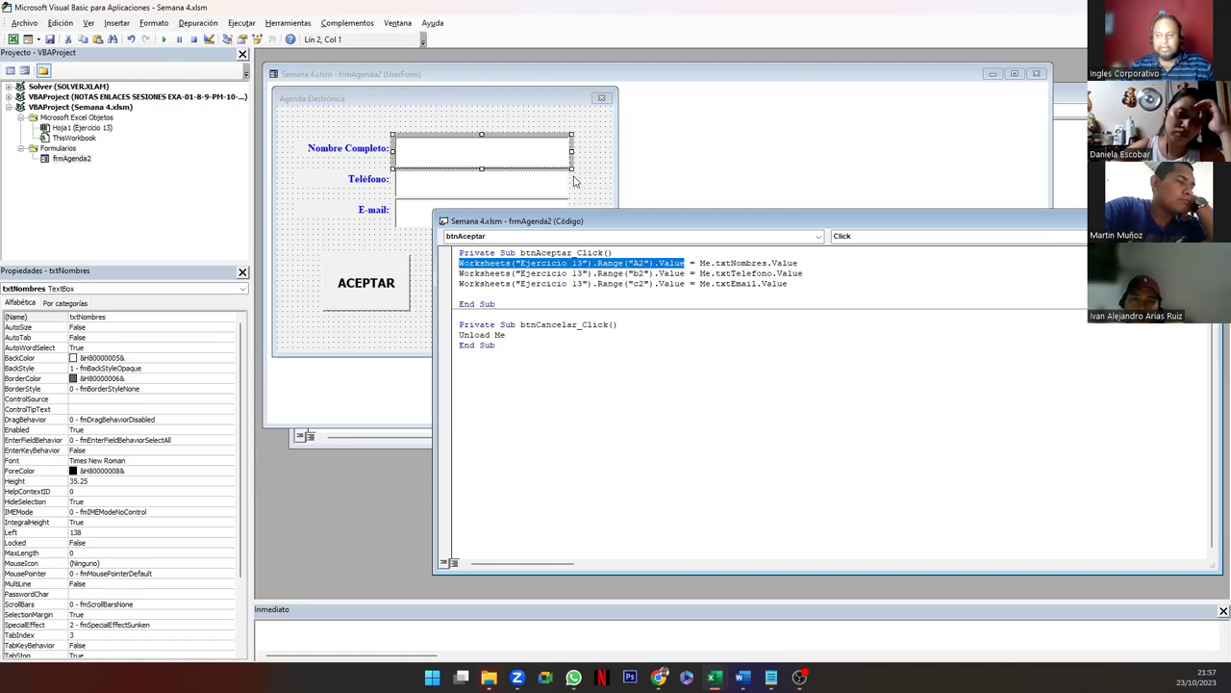
key("alt+F11")
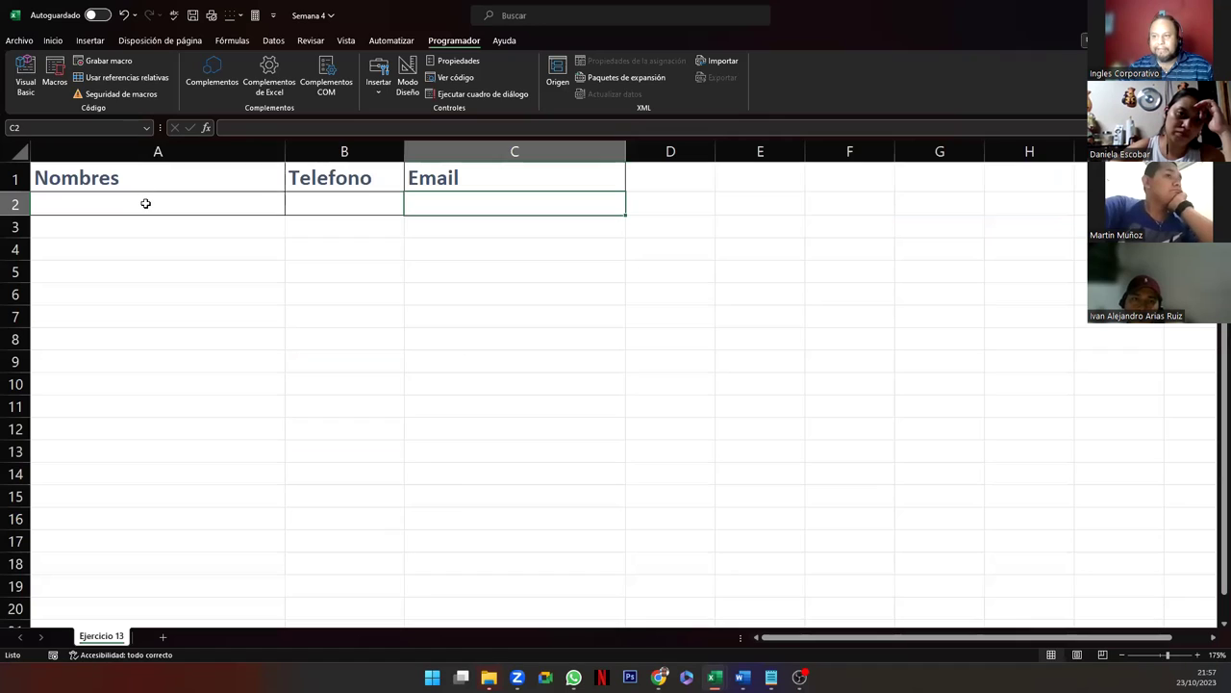
key("alt+F11")
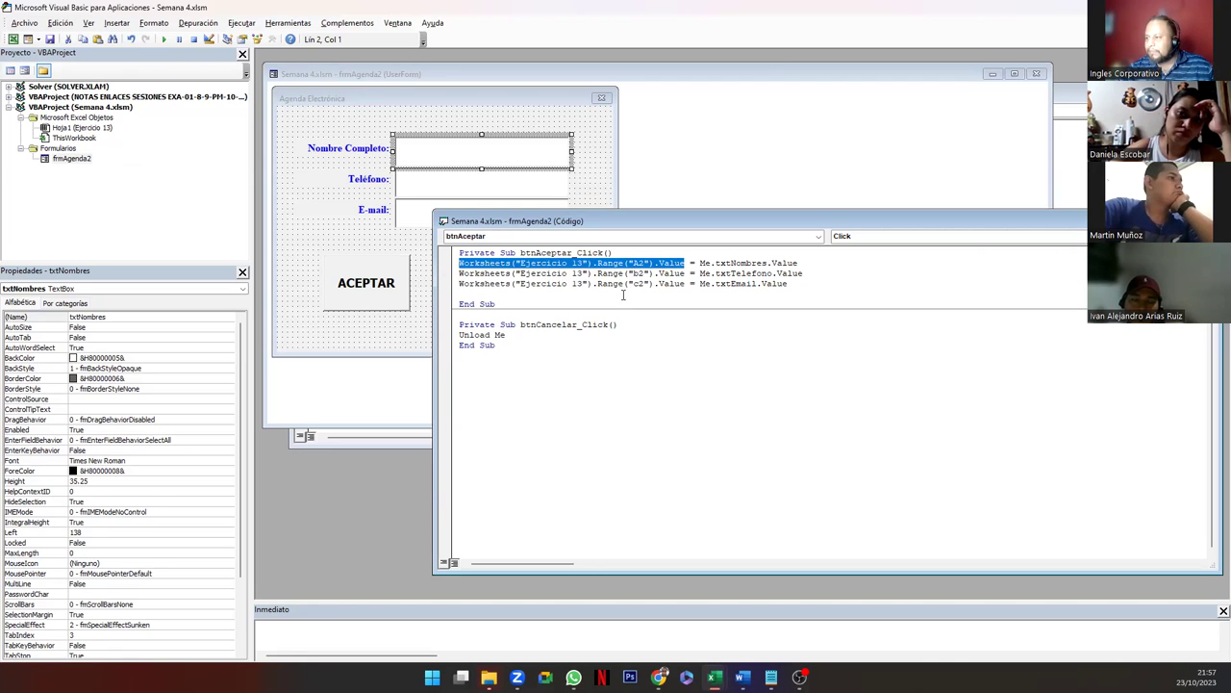
- Check the Teléfono and E-mail boxes' names against txtTelefono and txtEmail in the code
left_click(635, 273)
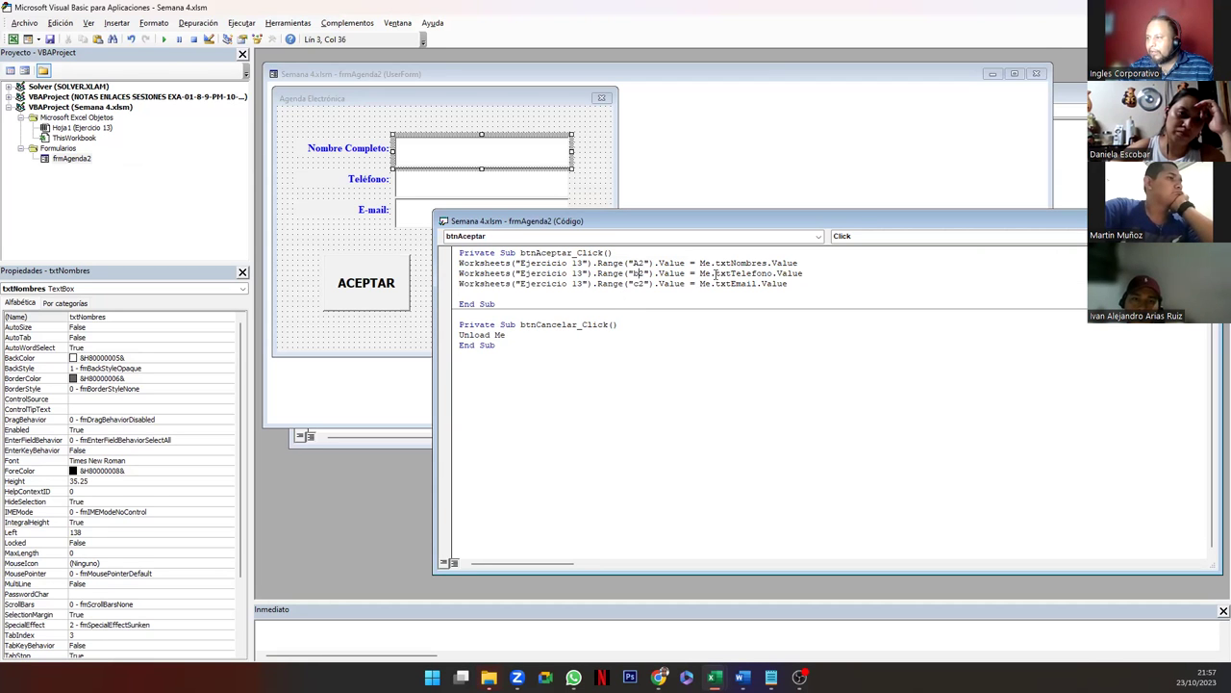
left_click_drag(714, 273, 795, 274)
left_click(409, 190)
left_click(409, 189)
left_click(442, 220)
left_click(646, 459)
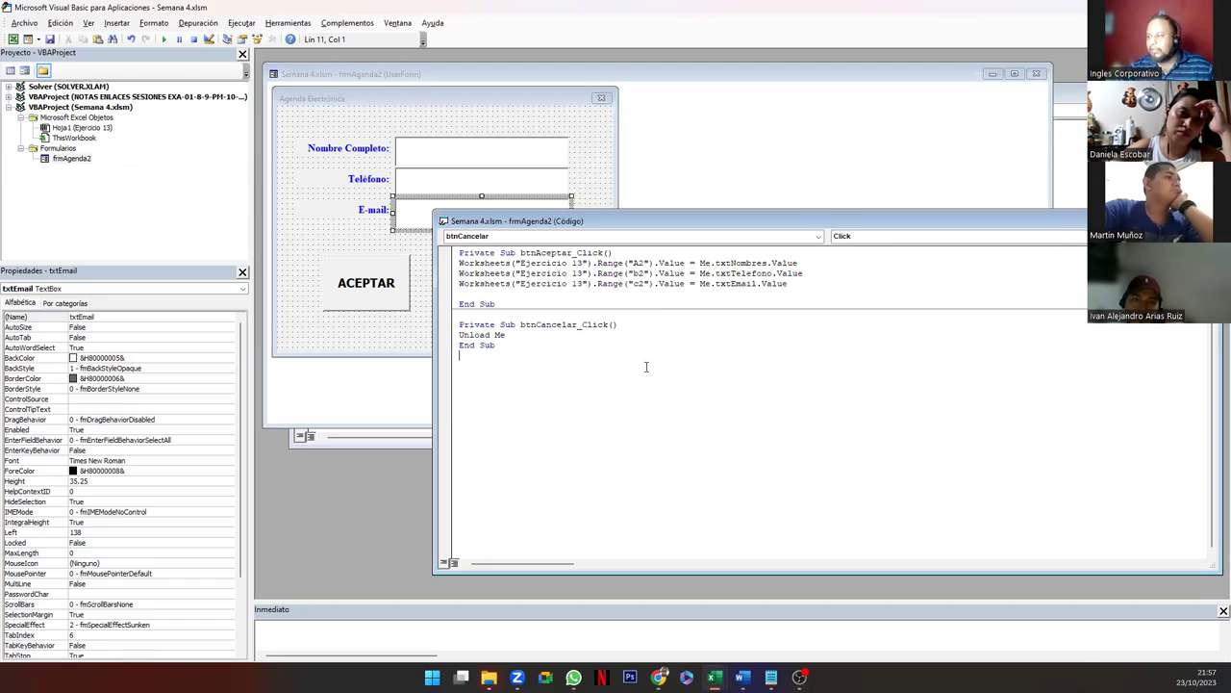
- Return to the Ejercicio 13 worksheet, with row 2 still empty
key("alt+F11")
left_click(440, 203)
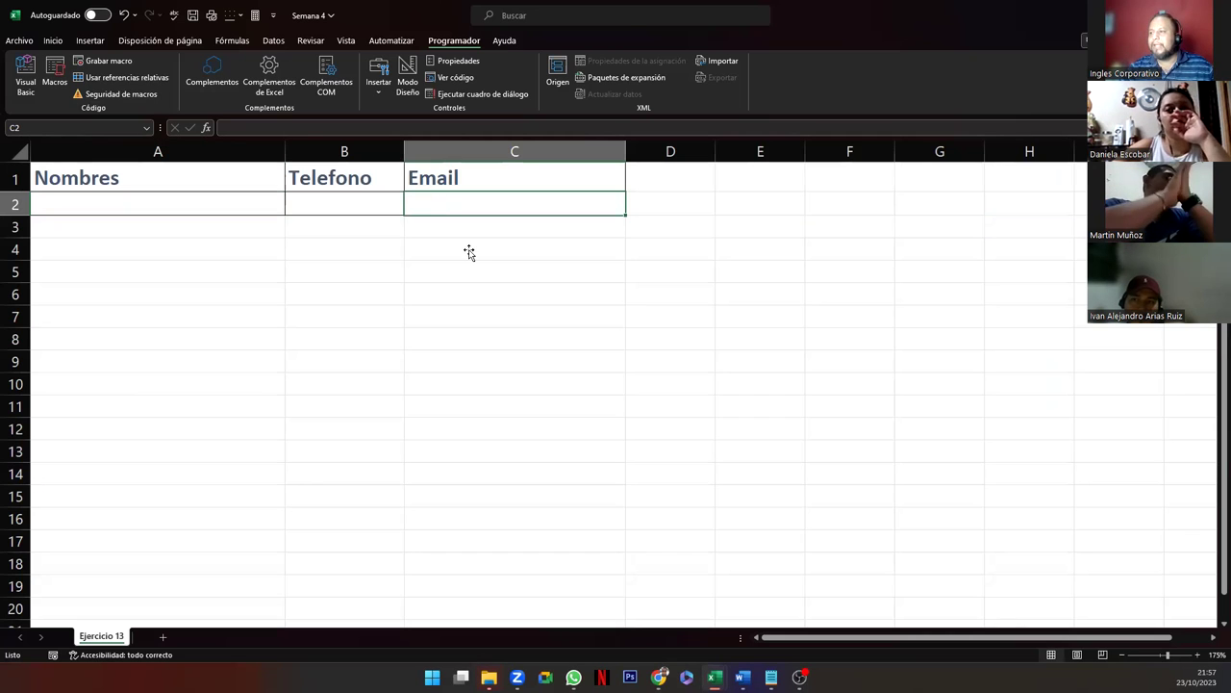
key("alt")
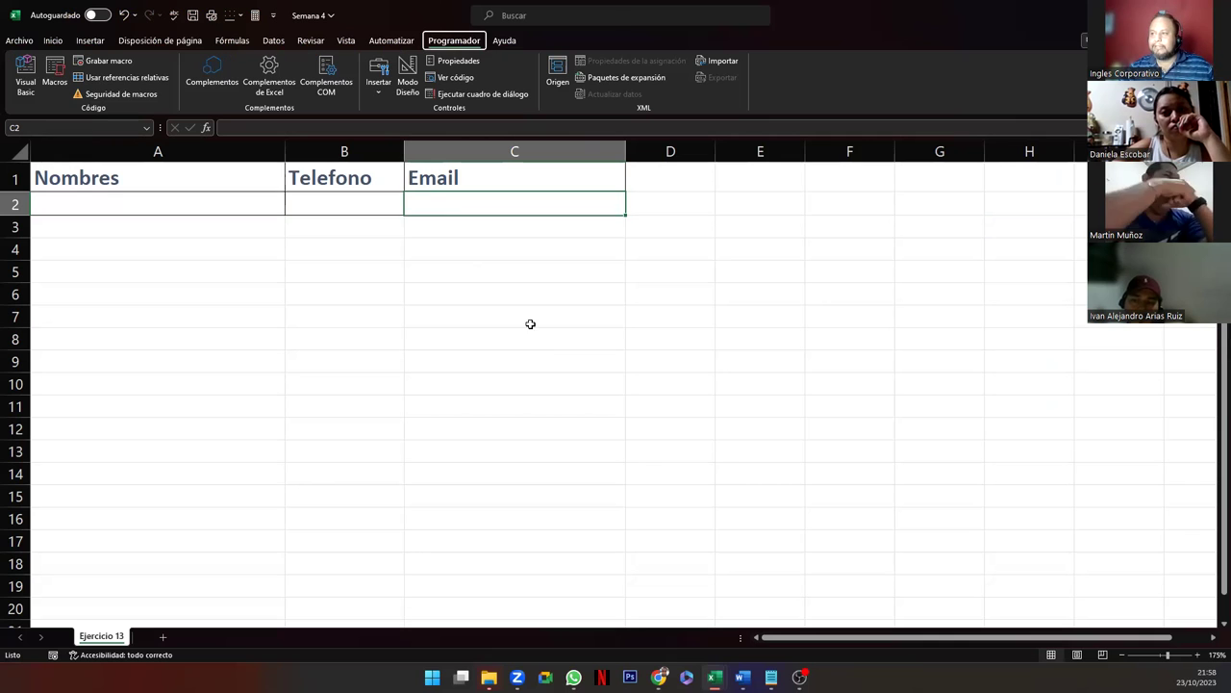
left_click(534, 337)
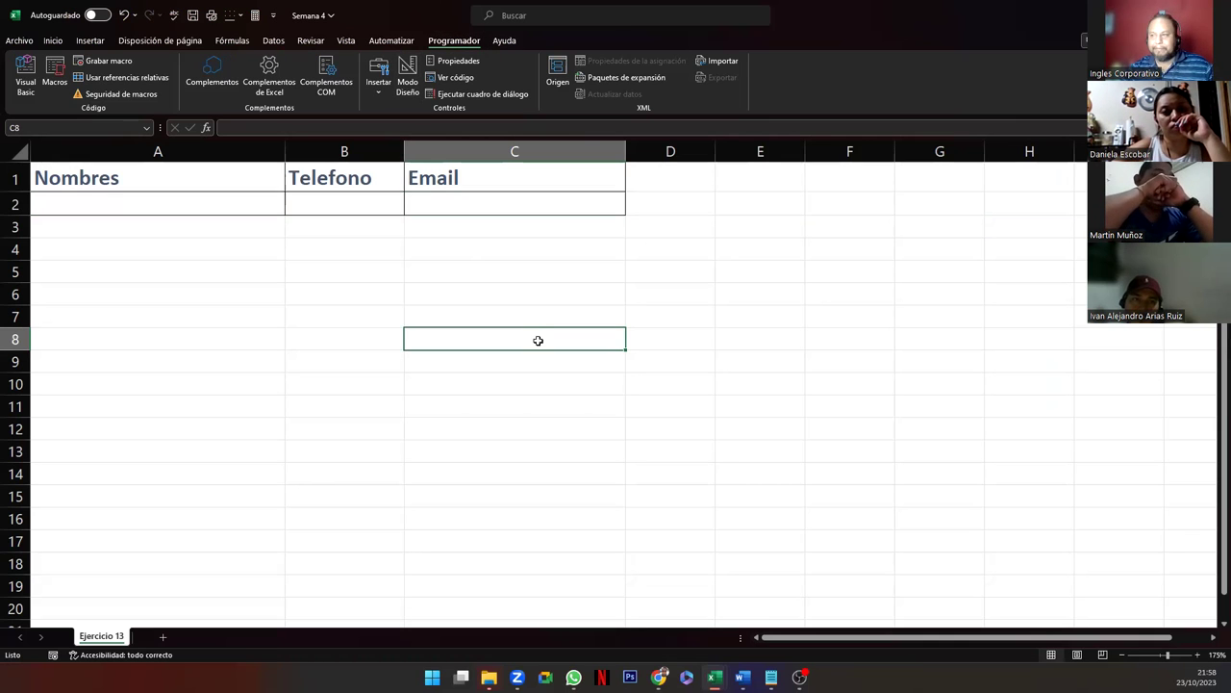
- Insert an ActiveX command button over cells D3 to E5 in design mode
left_click(411, 90)
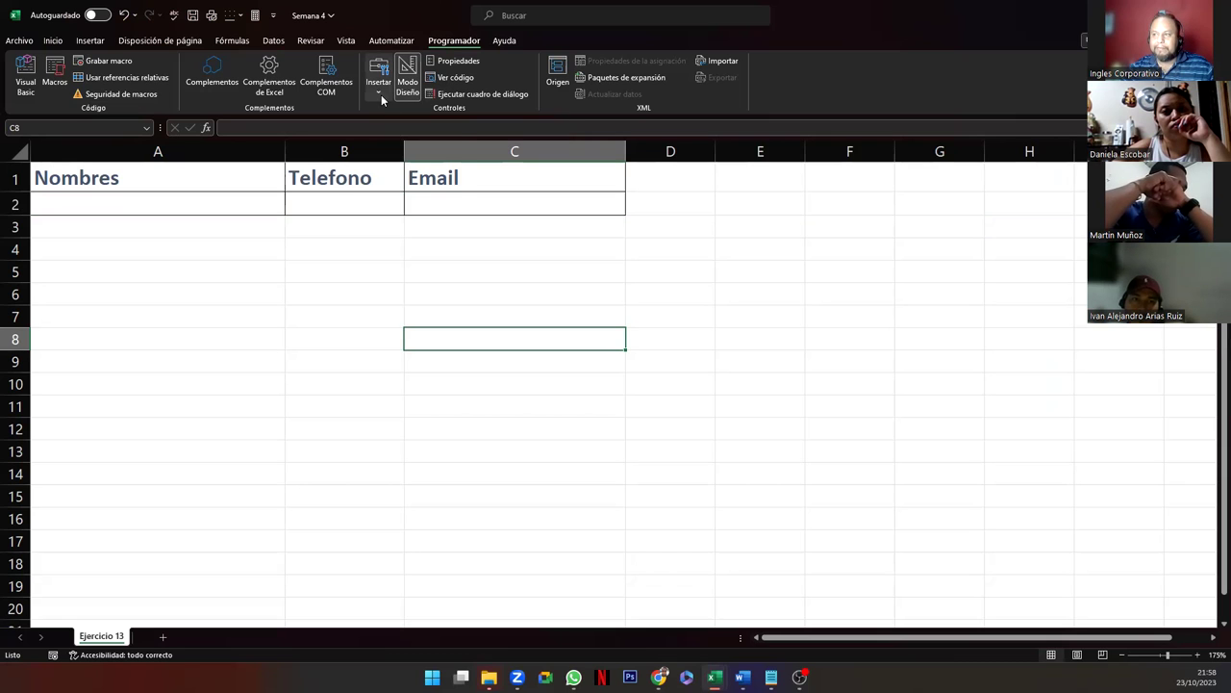
left_click(379, 86)
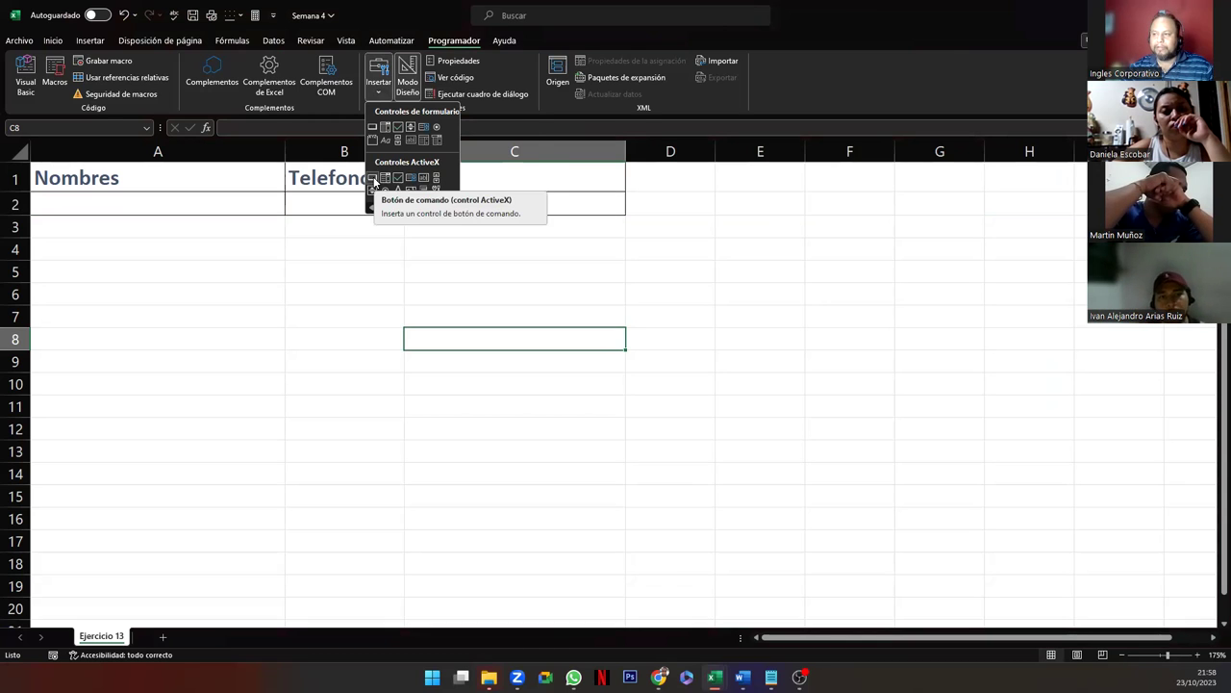
left_click(373, 182)
left_click_drag(667, 232, 813, 288)
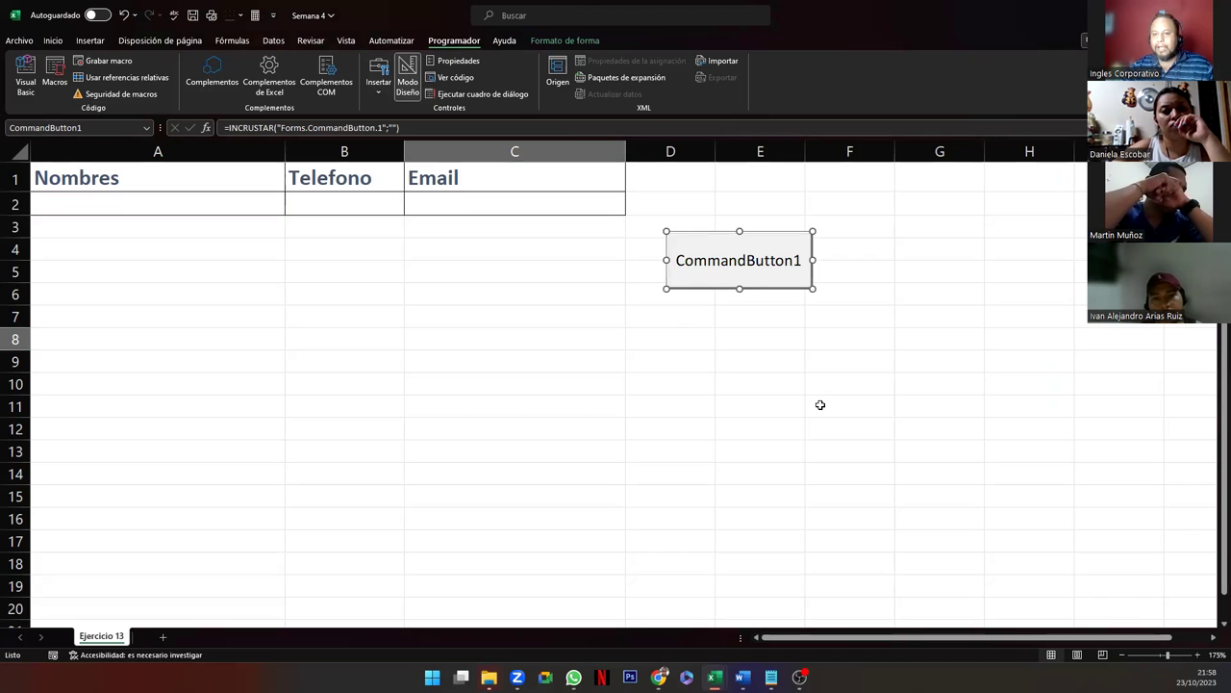
- Name the button btnAbrirAgenda and set its caption to Agregar
left_click(452, 61)
left_click(156, 128)
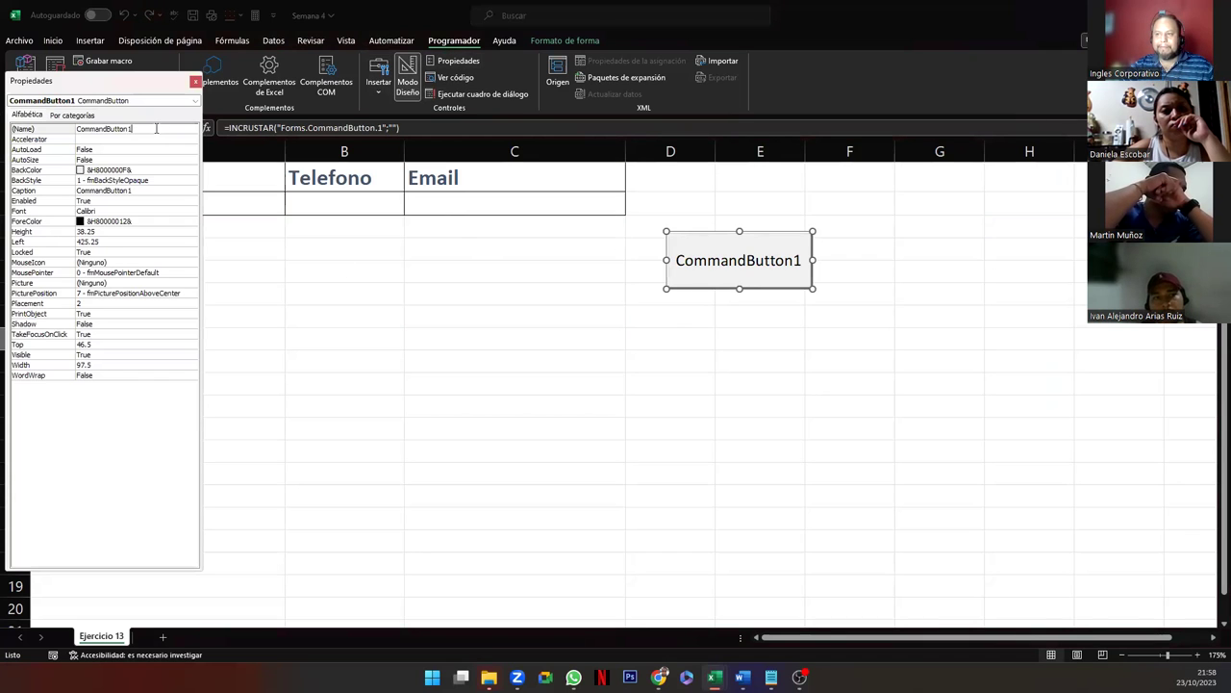
double_click(156, 128)
type("brirA")
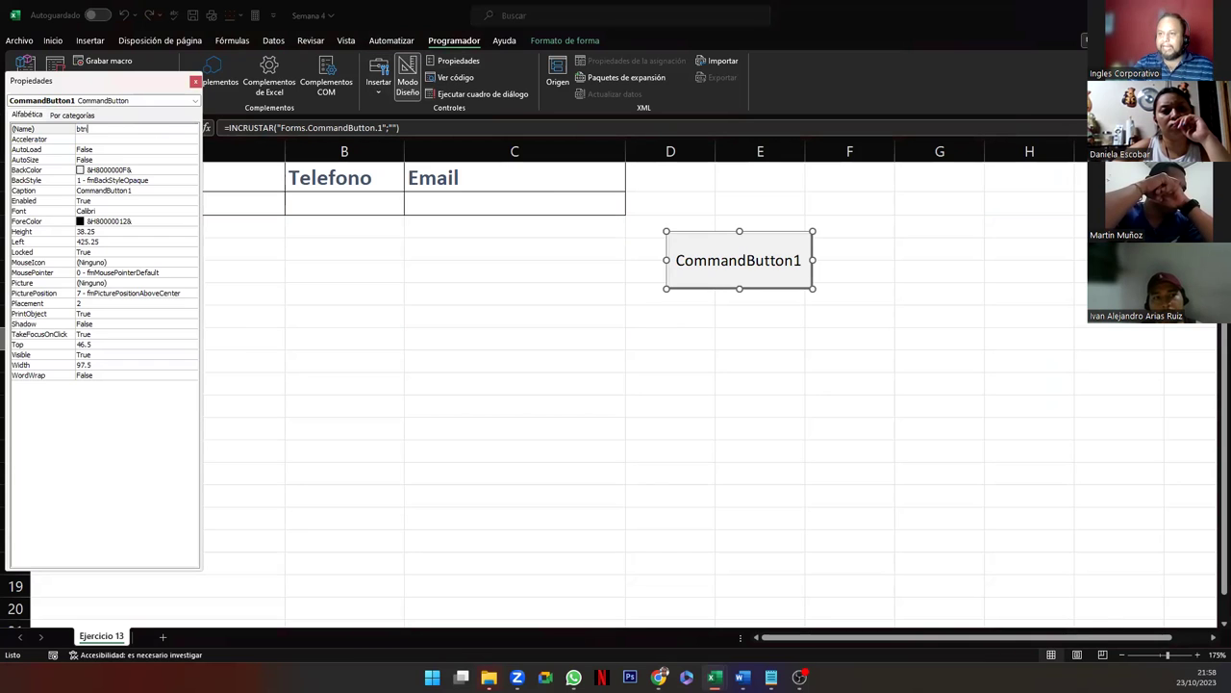
type("genda")
key("Return")
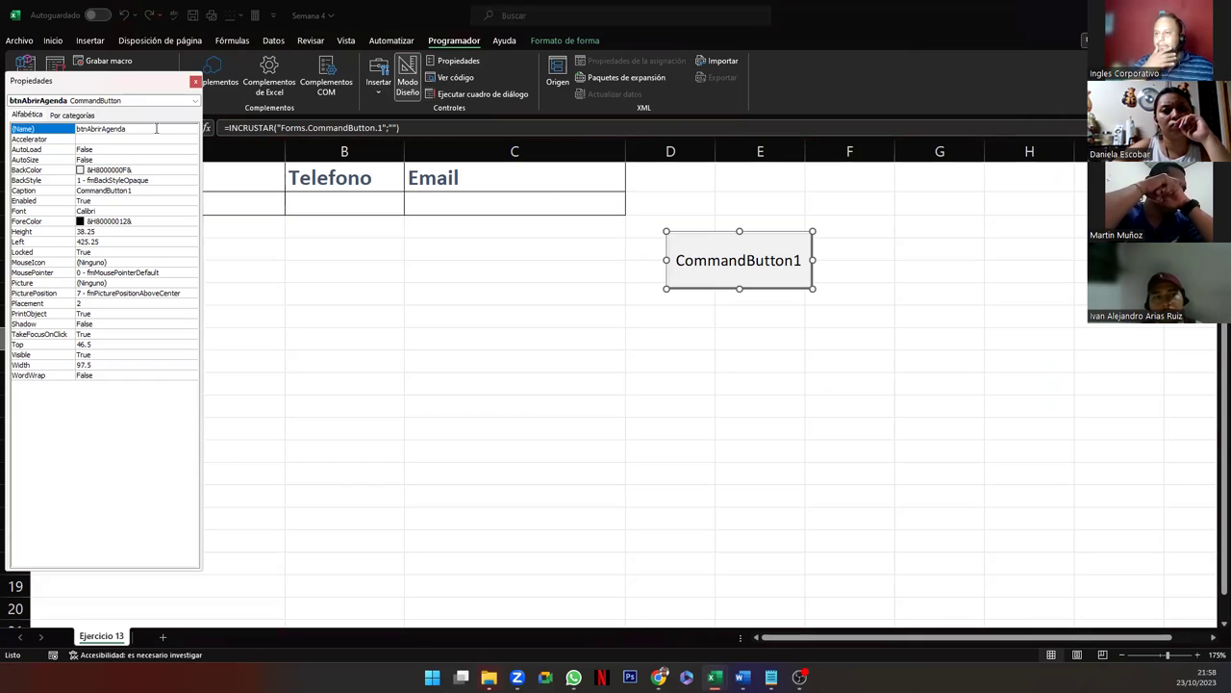
left_click(138, 193)
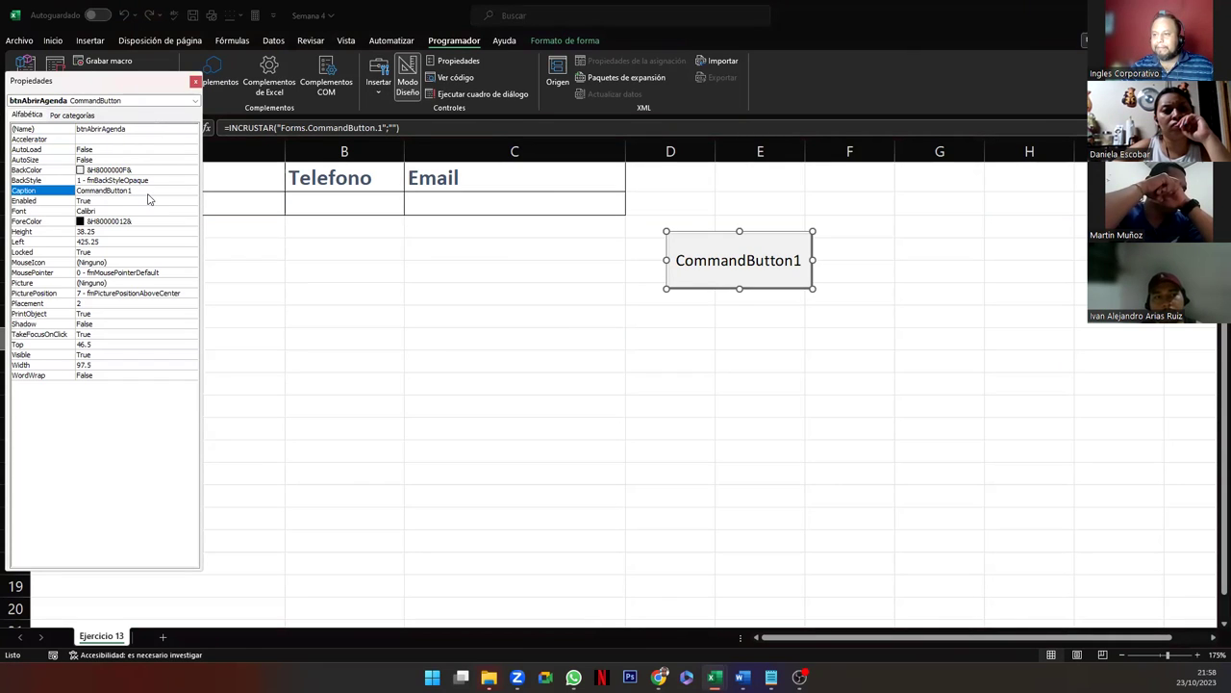
double_click(148, 191)
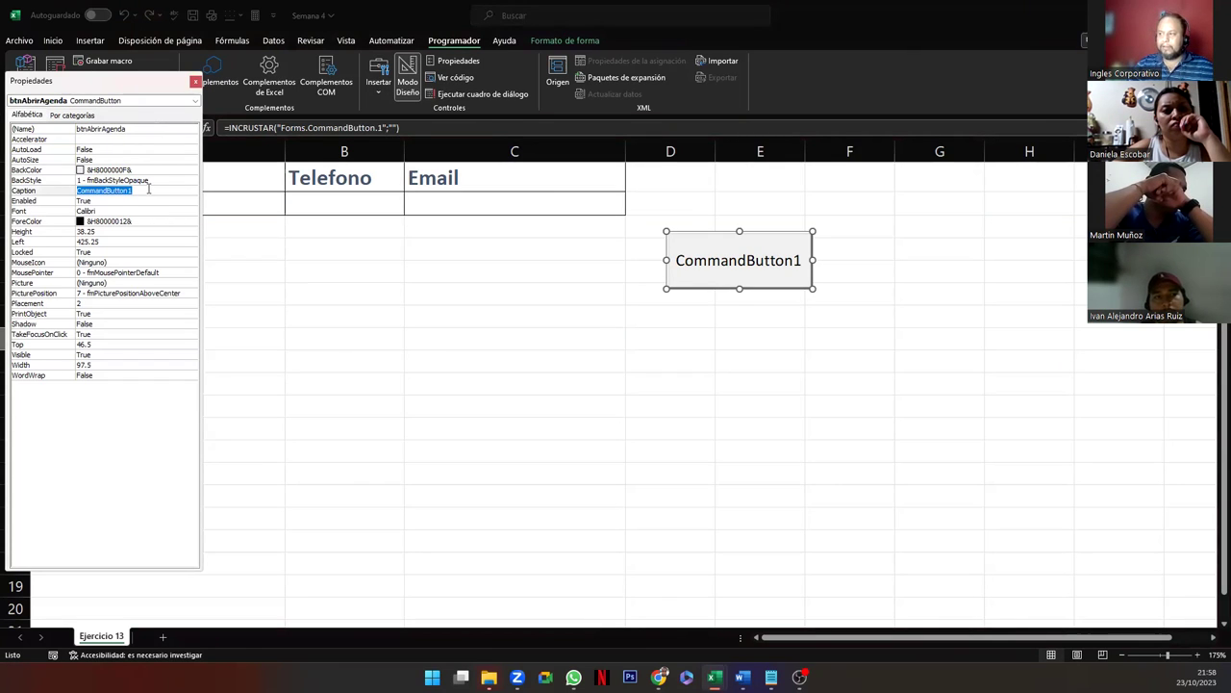
type("Agregar")
key("Return")
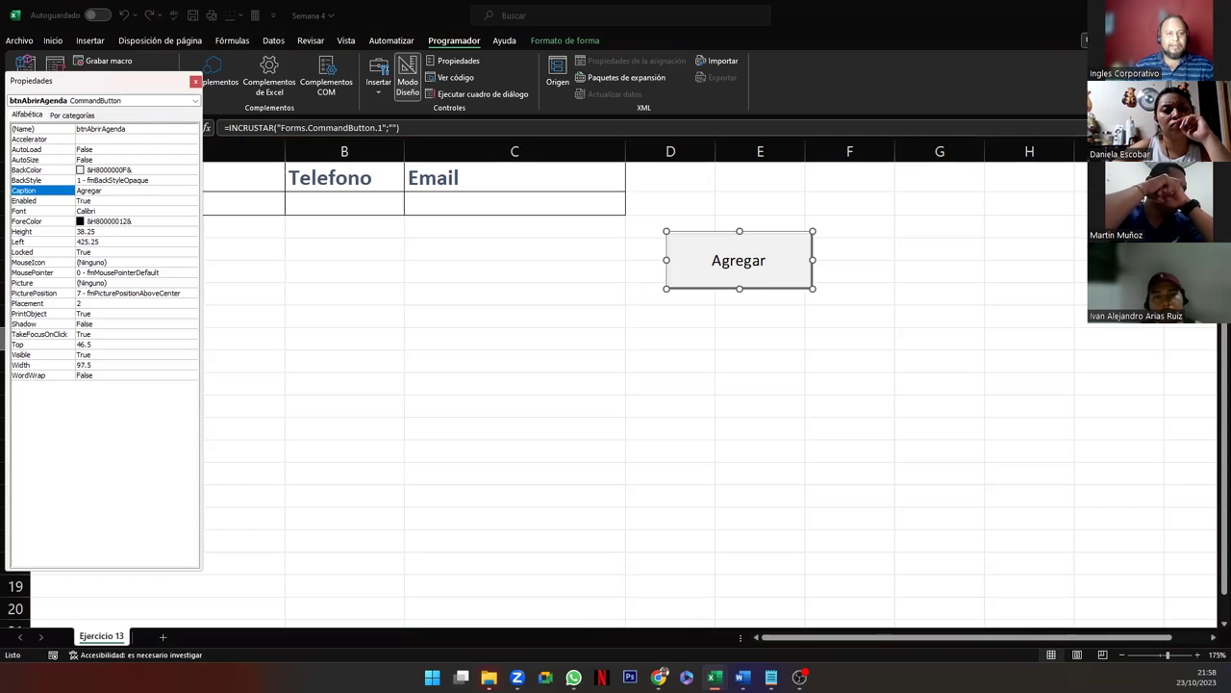
left_click(195, 81)
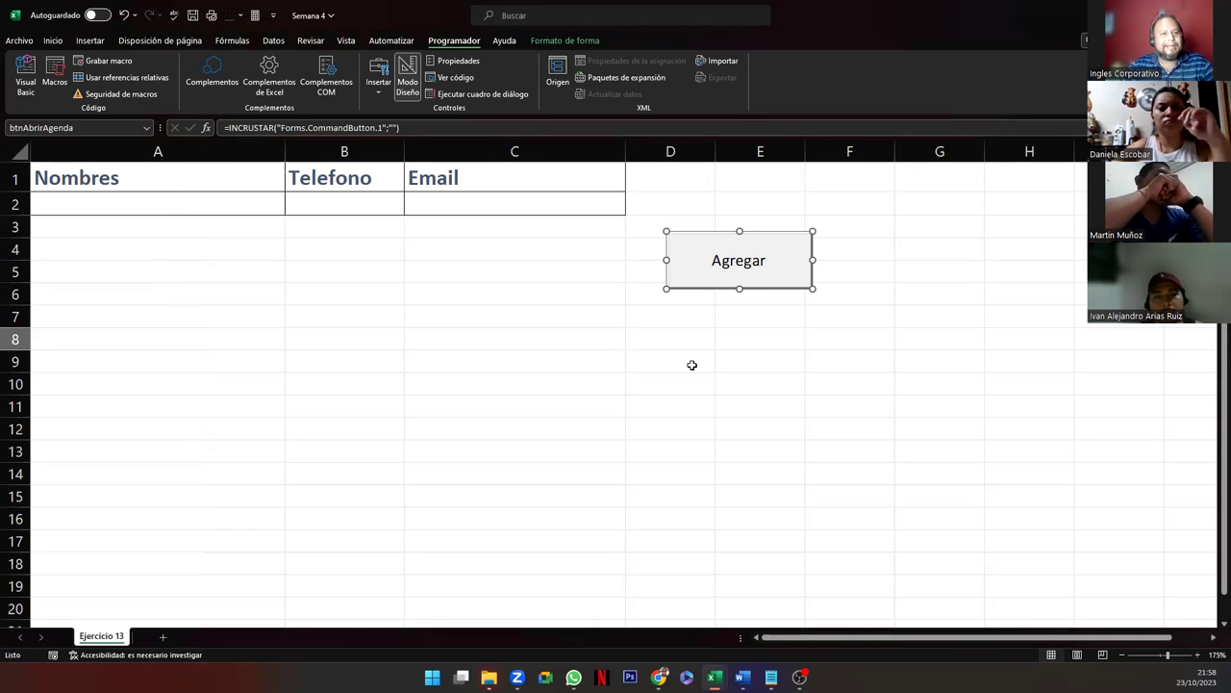
- Write frmAgenda2.Show inside the btnAbrirAgenda_Click procedure, then go back to Excel
double_click(693, 256)
left_click_drag(443, 204, 554, 204)
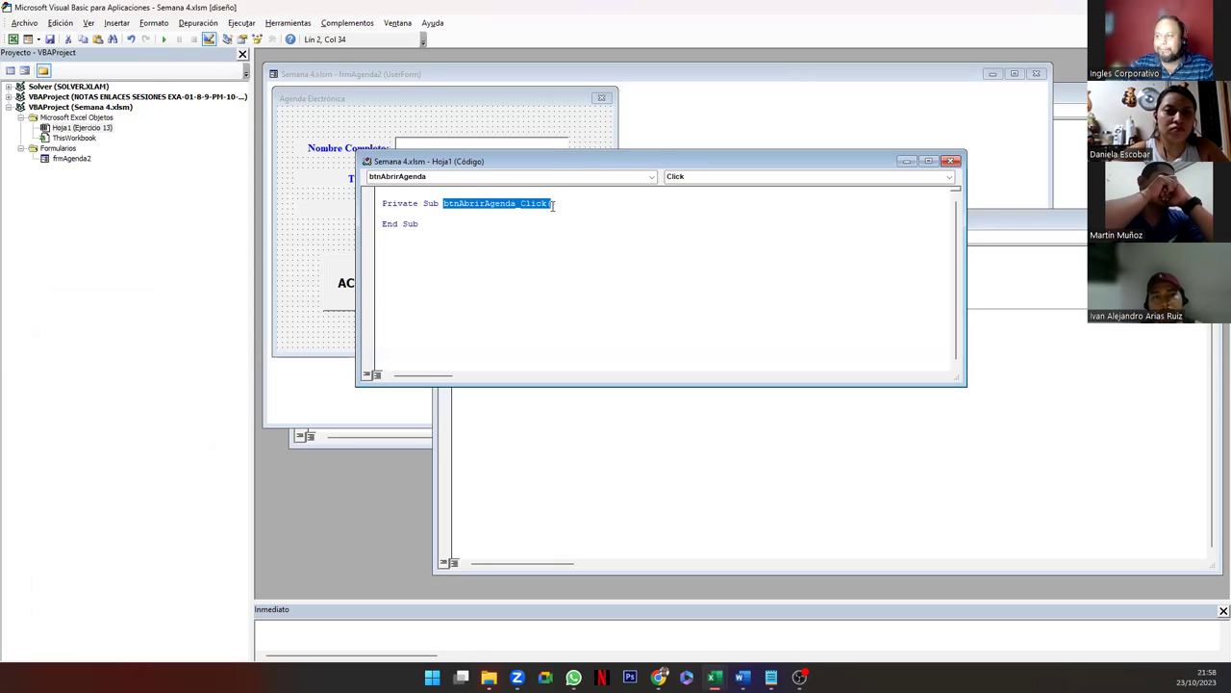
left_click(442, 227)
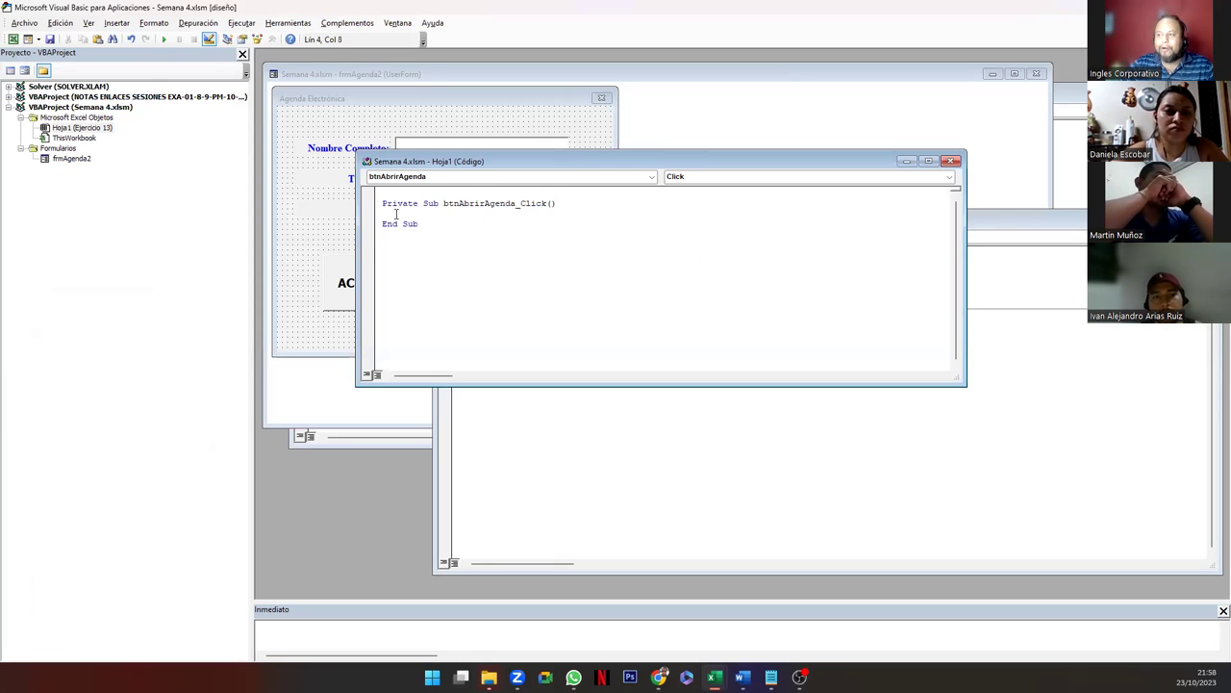
left_click(70, 162)
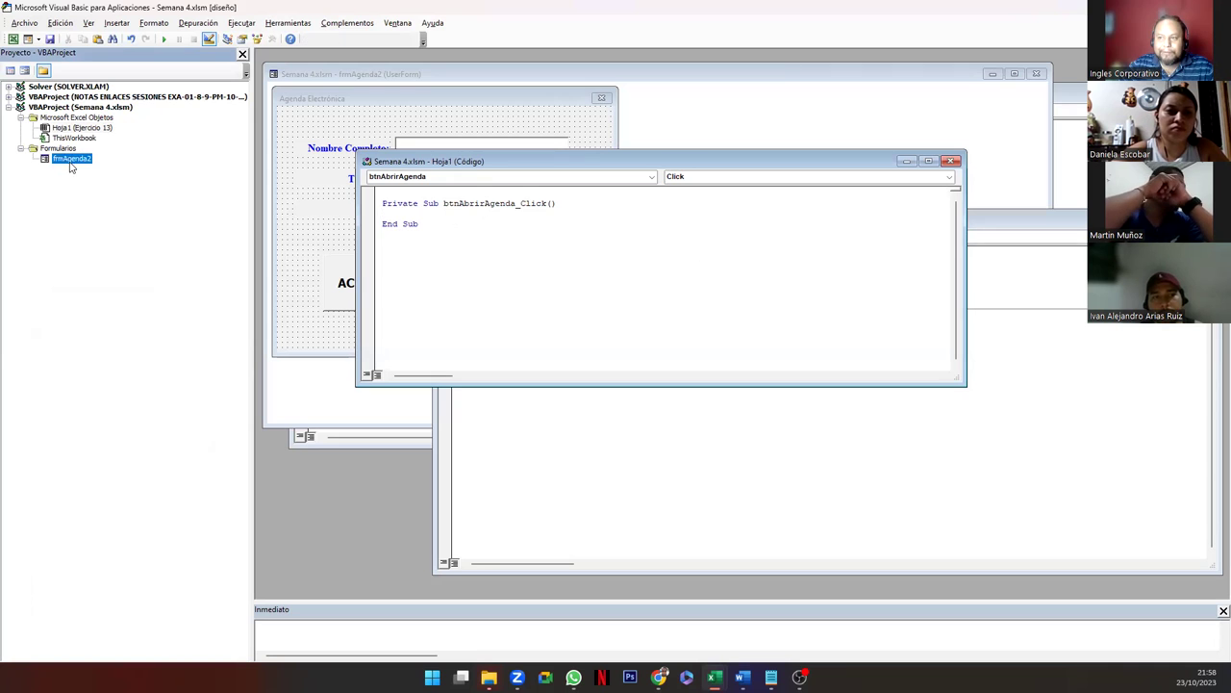
left_click(418, 215)
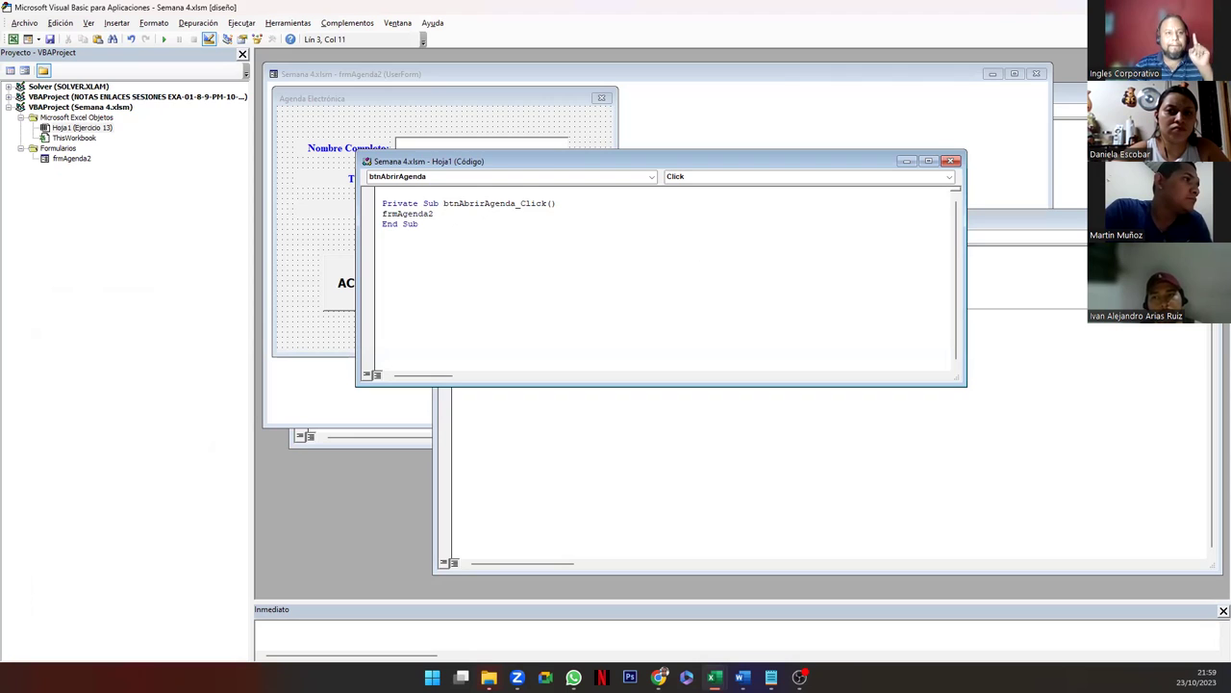
type(".")
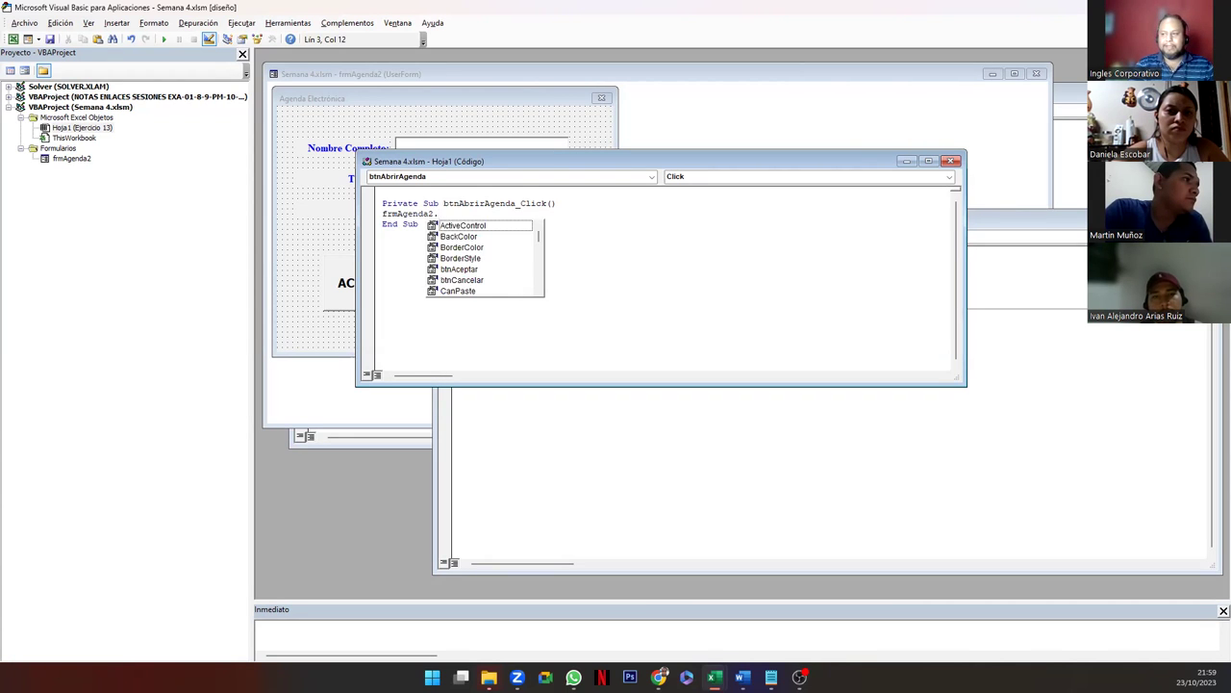
type("sh")
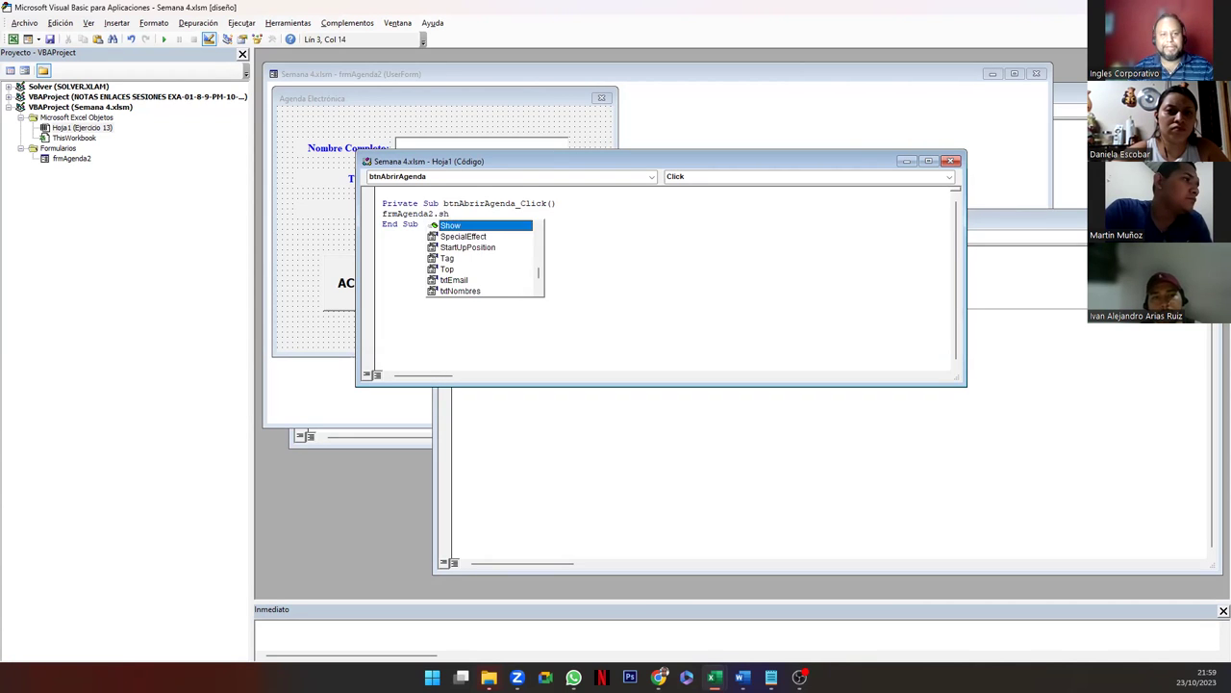
key("Tab")
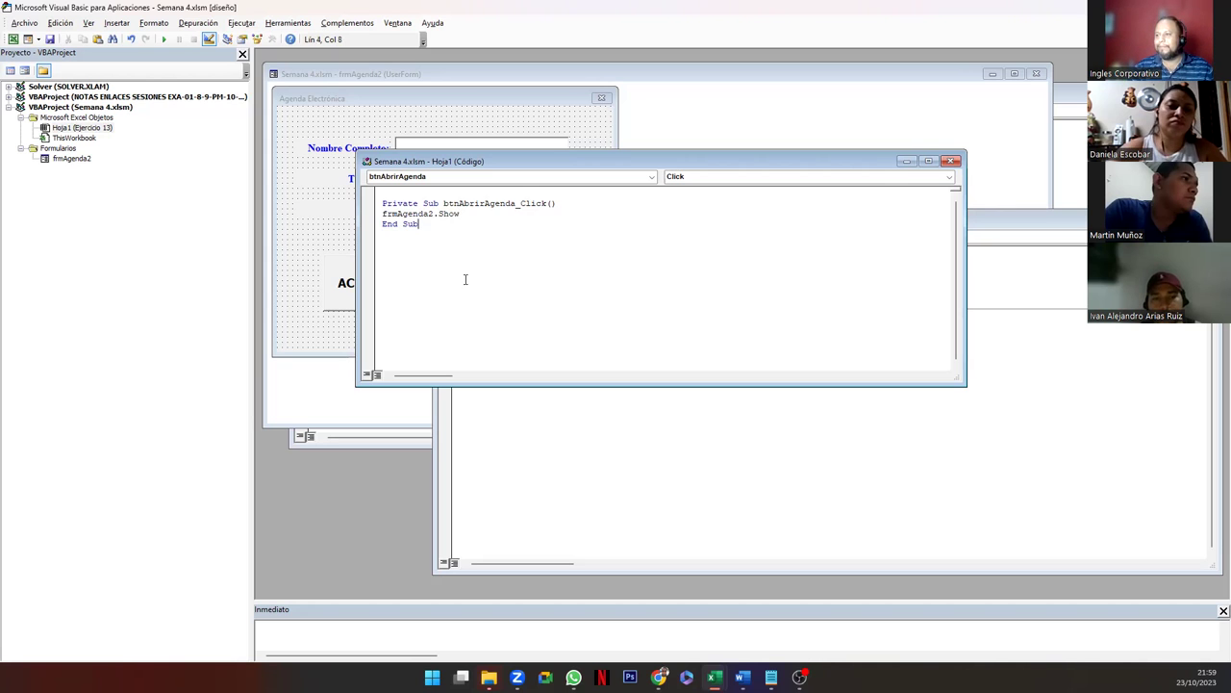
key("Down")
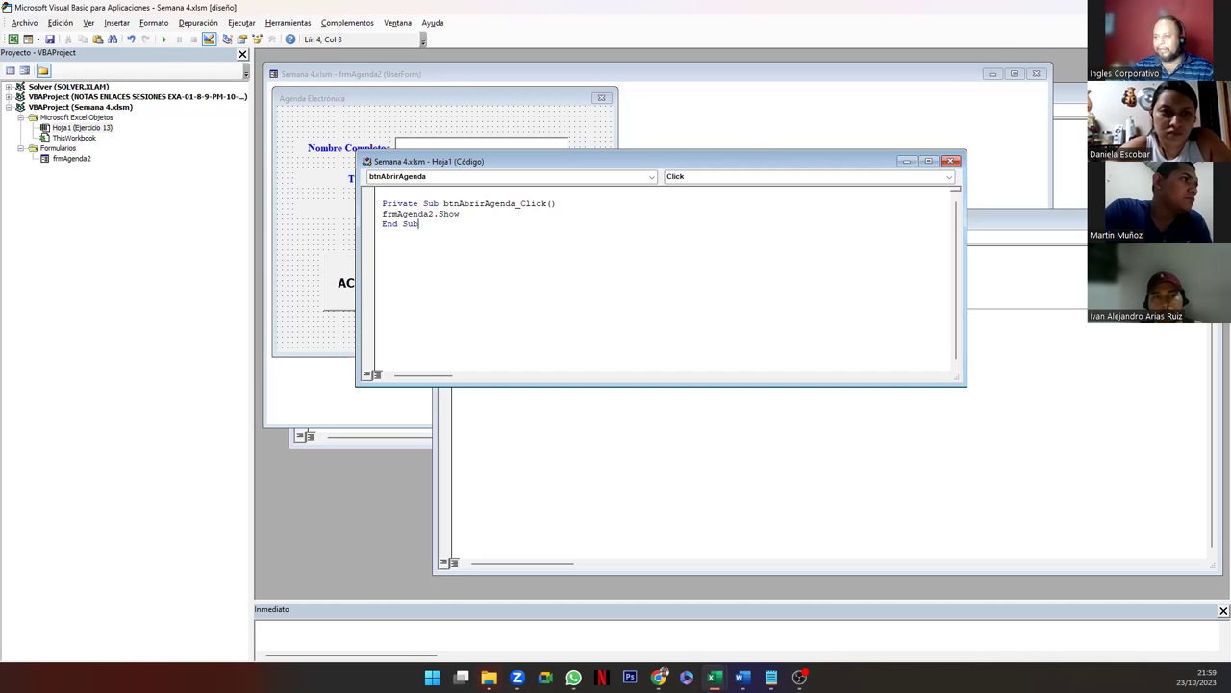
key("alt+F11")
- Leave design mode and launch the Agenda Electrónica form with the Agregar button
left_click(408, 83)
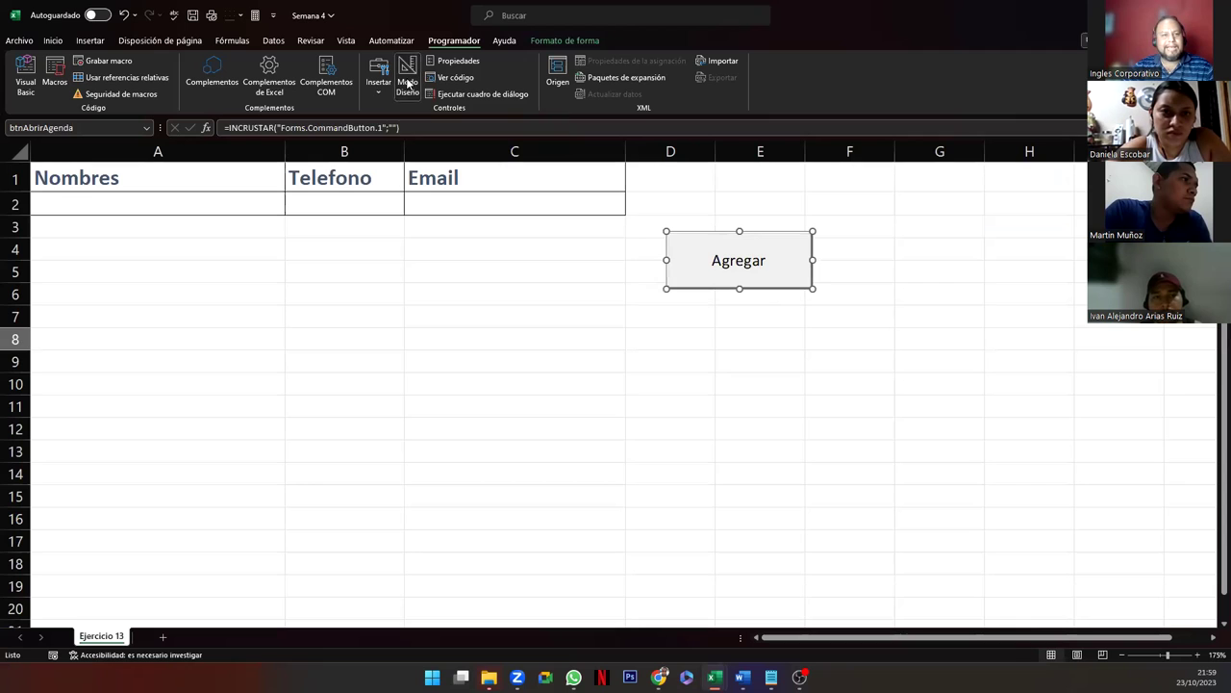
left_click(412, 312)
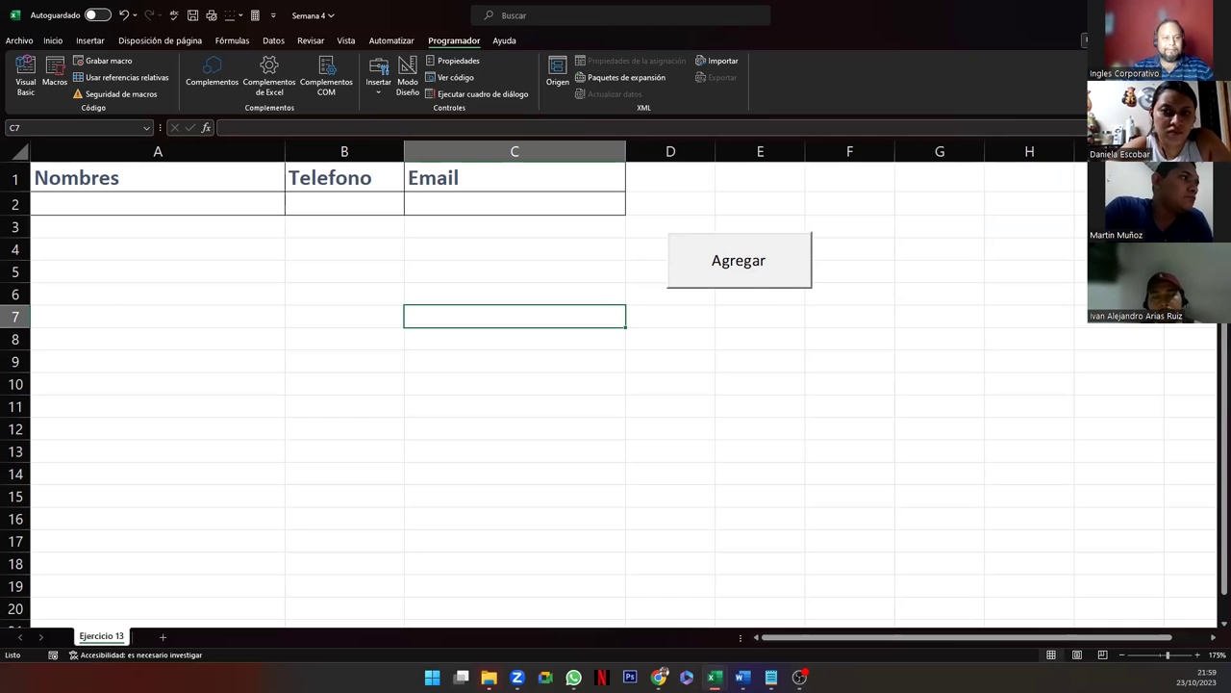
left_click(749, 272)
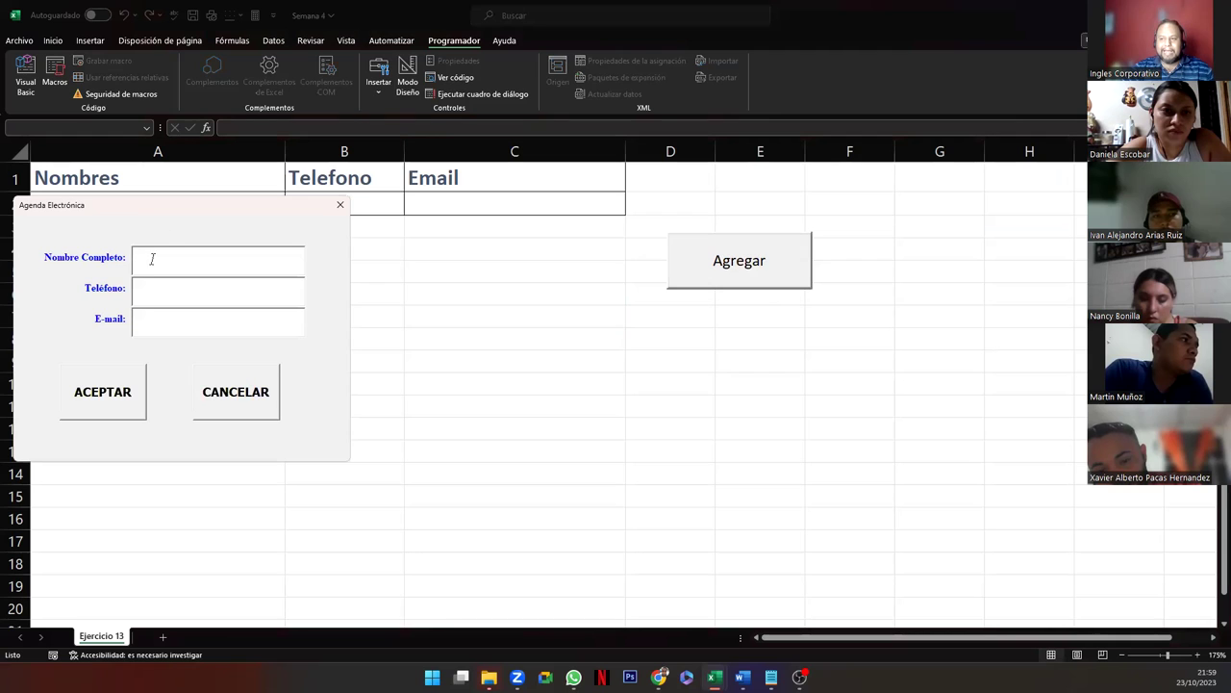
left_click_drag(171, 210, 361, 257)
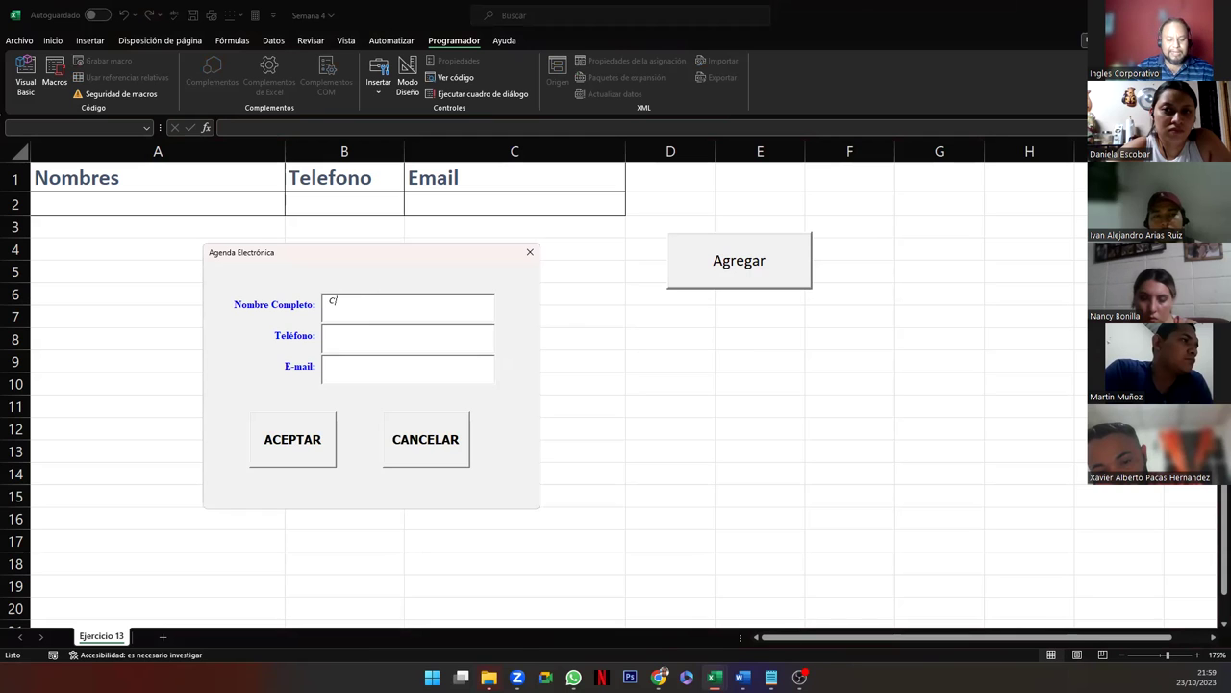
- Enter the contact's full name, phone and e-mail, submit with ACEPTAR, then close with CANCELAR
left_click(327, 337)
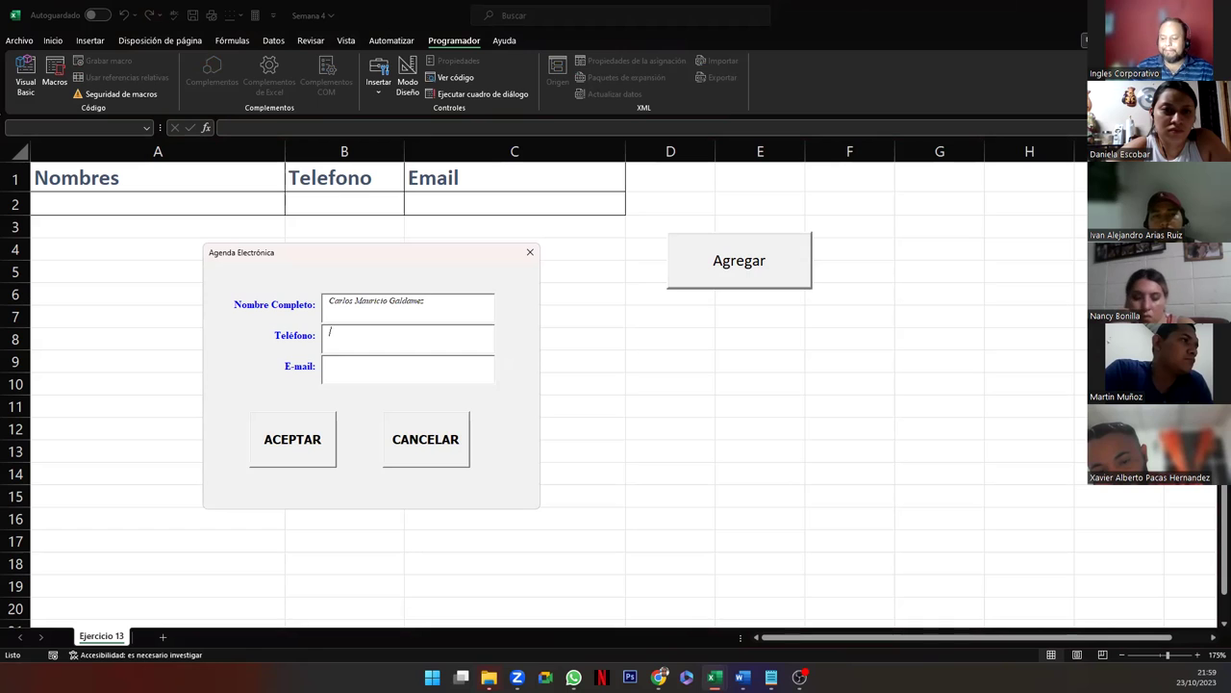
type("25")
key("Tab")
left_click(330, 367)
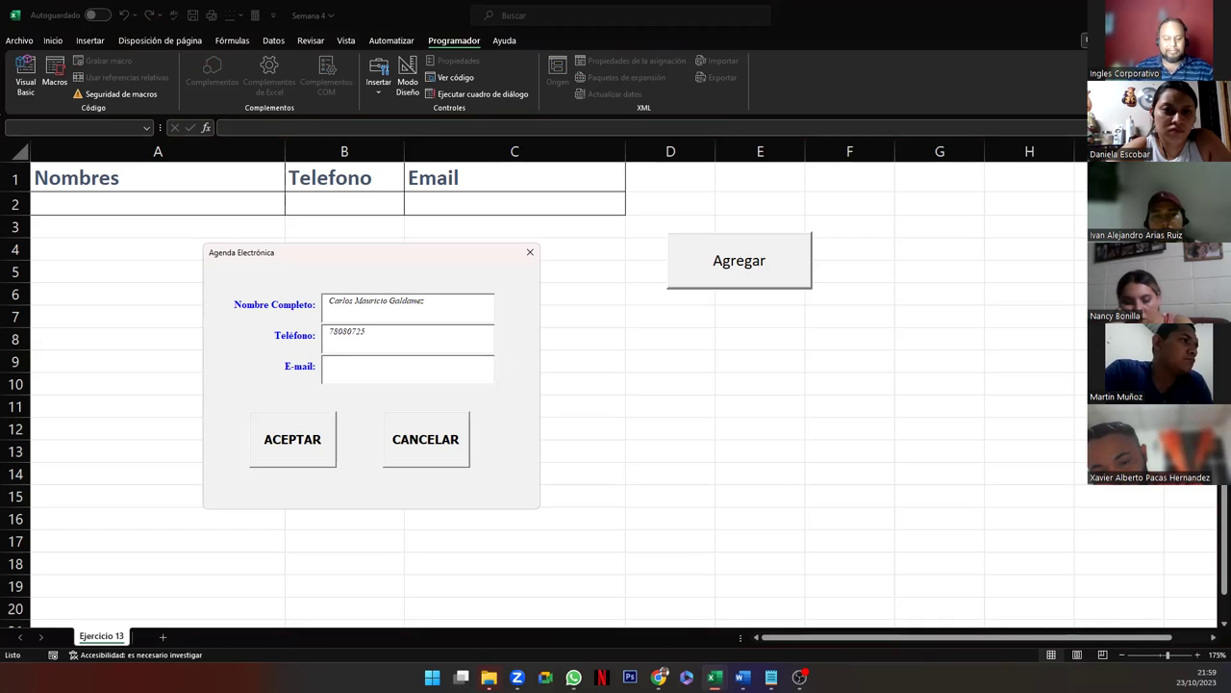
type("cmgal")
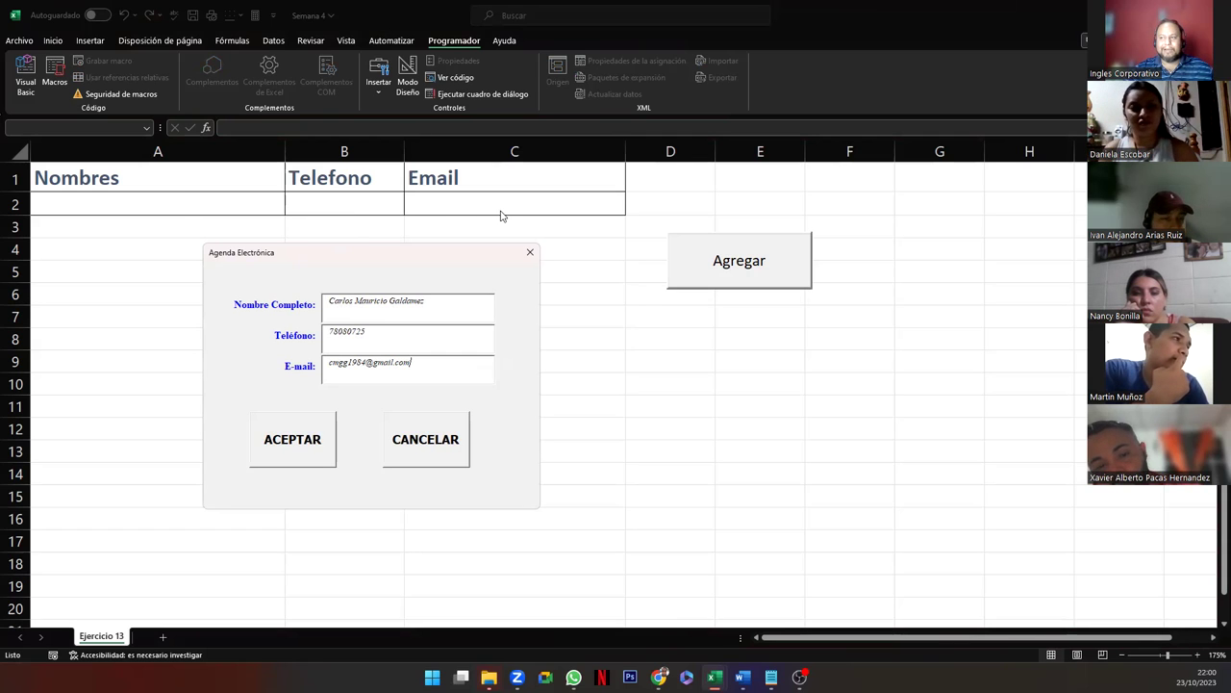
left_click_drag(329, 301, 423, 304)
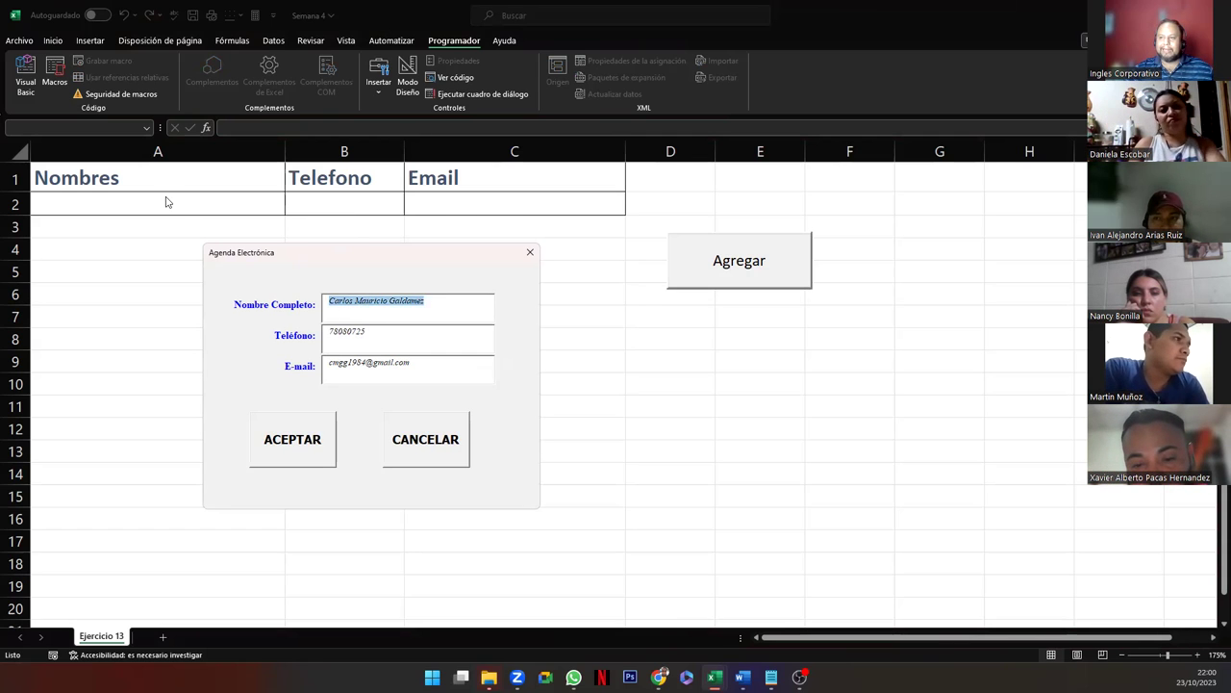
key("Tab")
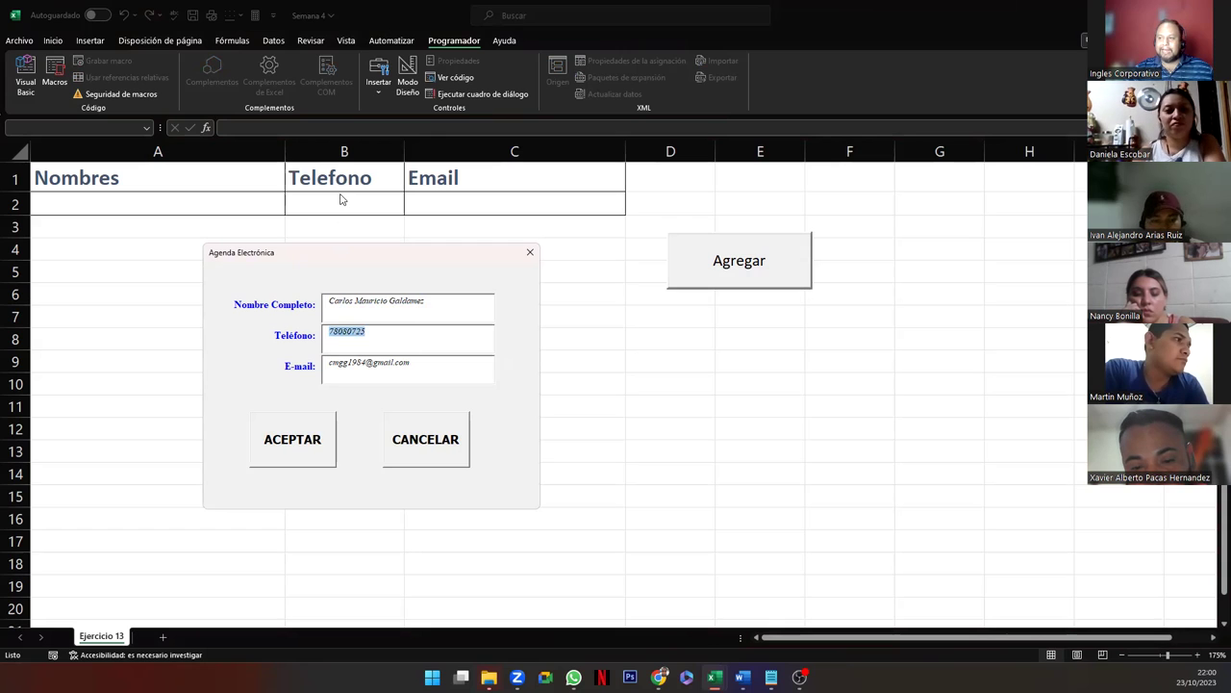
left_click_drag(330, 363, 436, 364)
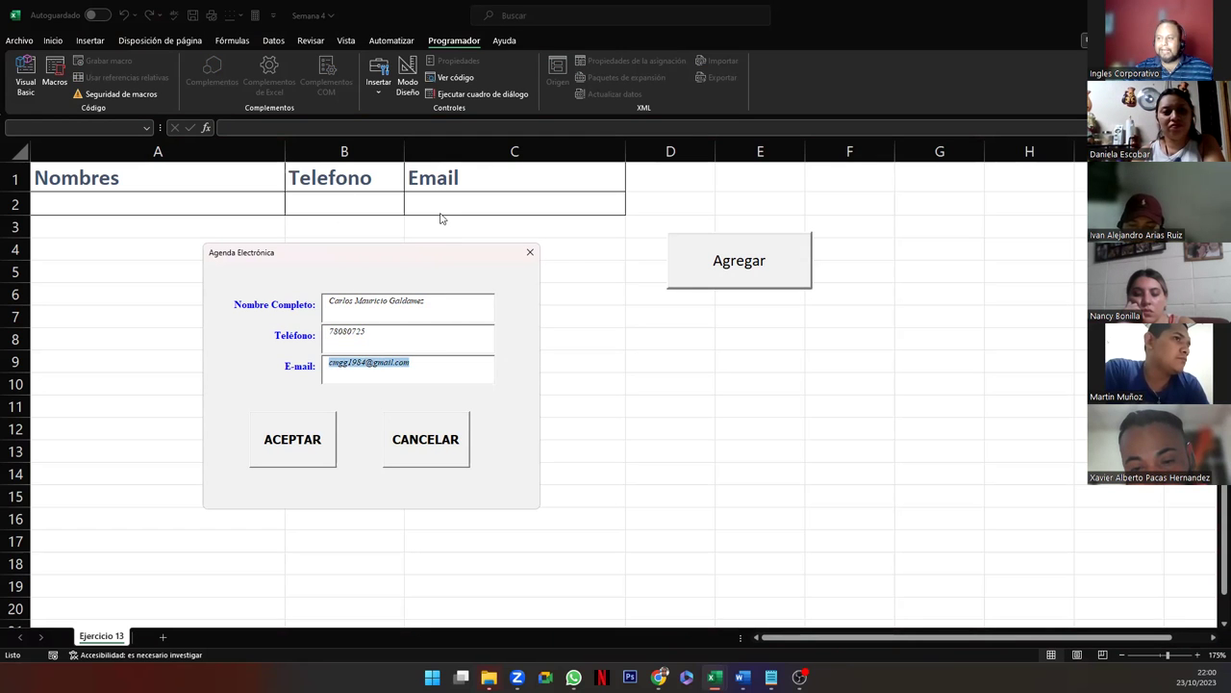
left_click(297, 451)
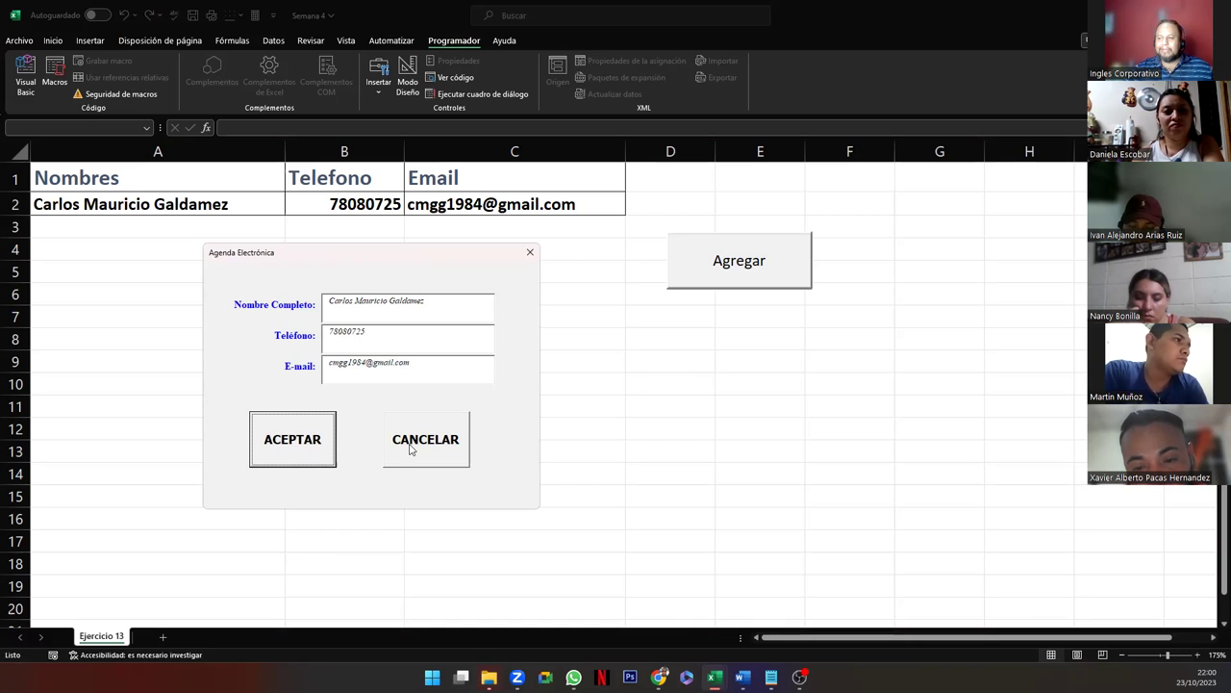
left_click(410, 447)
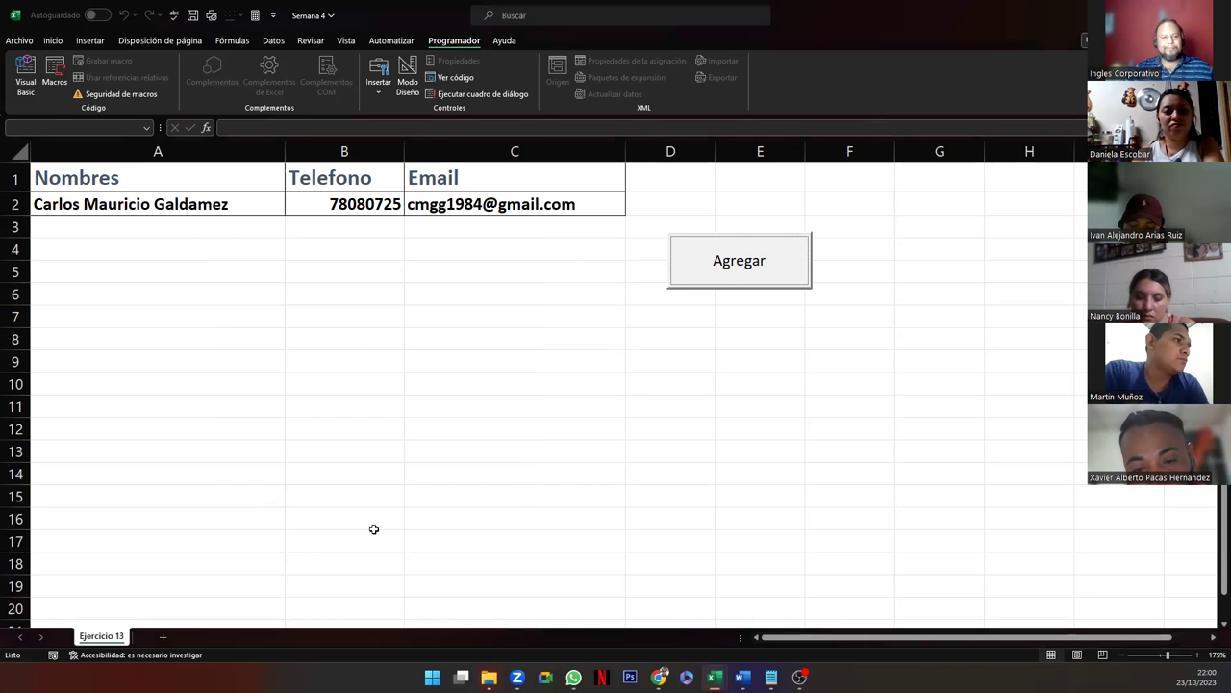
- Fill in a second contact's name, phone number and Gmail address in the agenda form
left_click(746, 278)
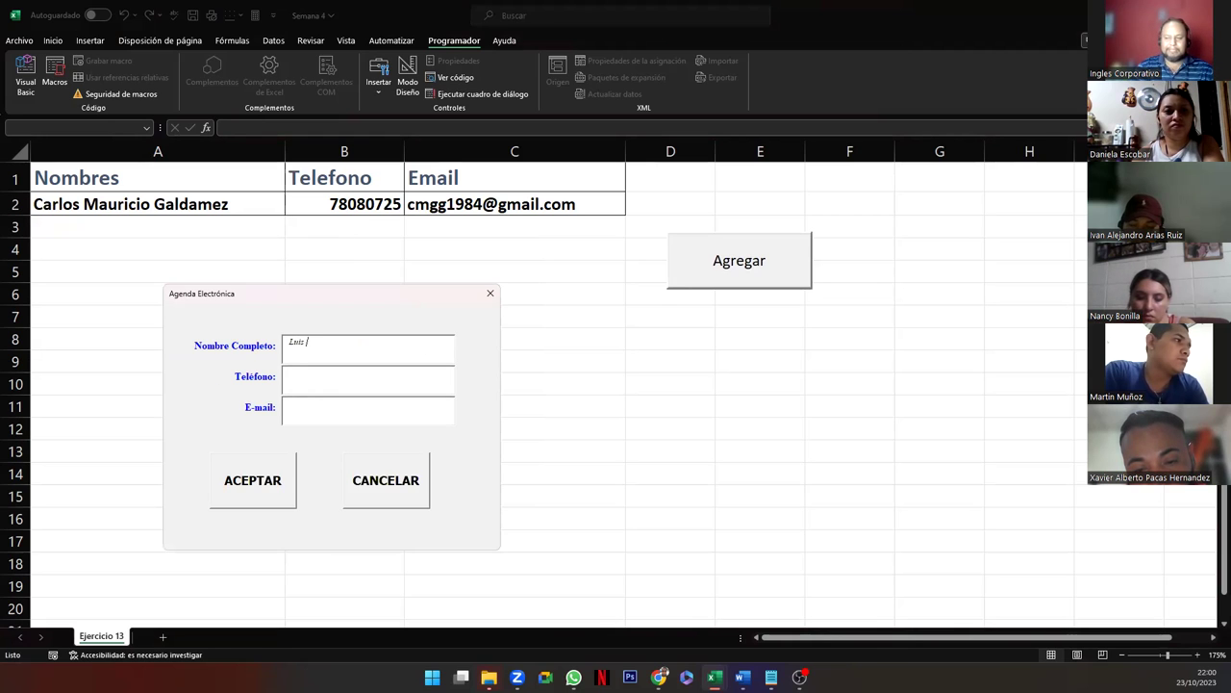
left_click(318, 380)
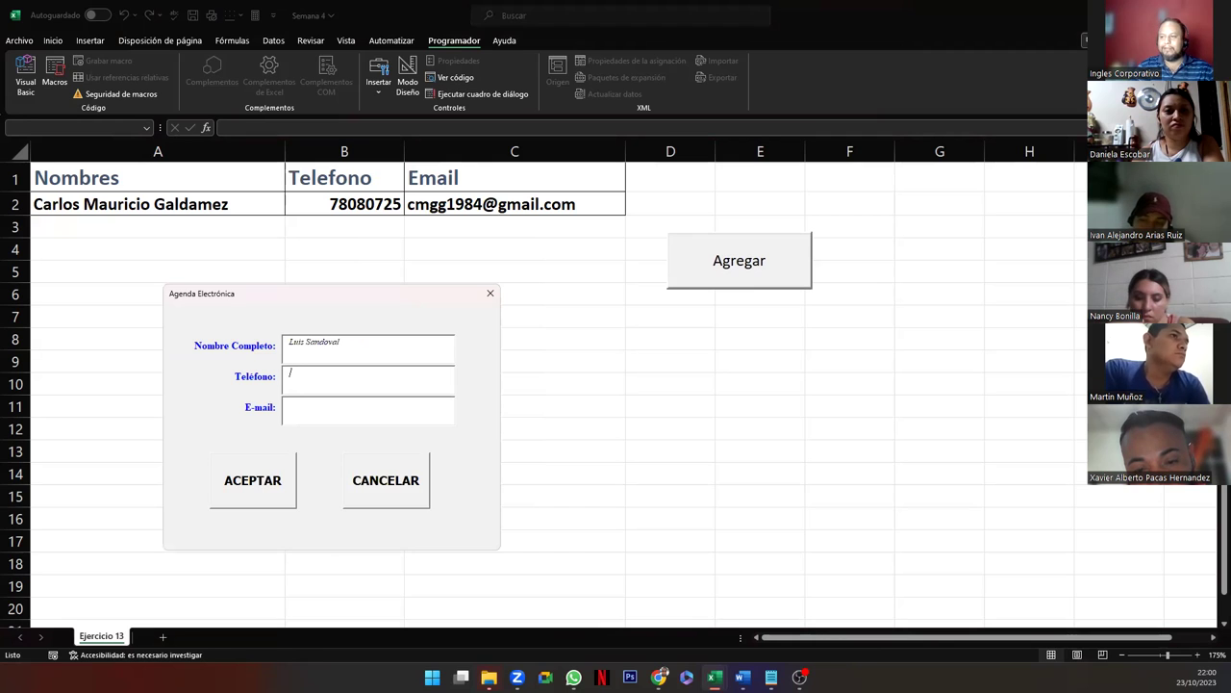
type("78556695")
key("Tab")
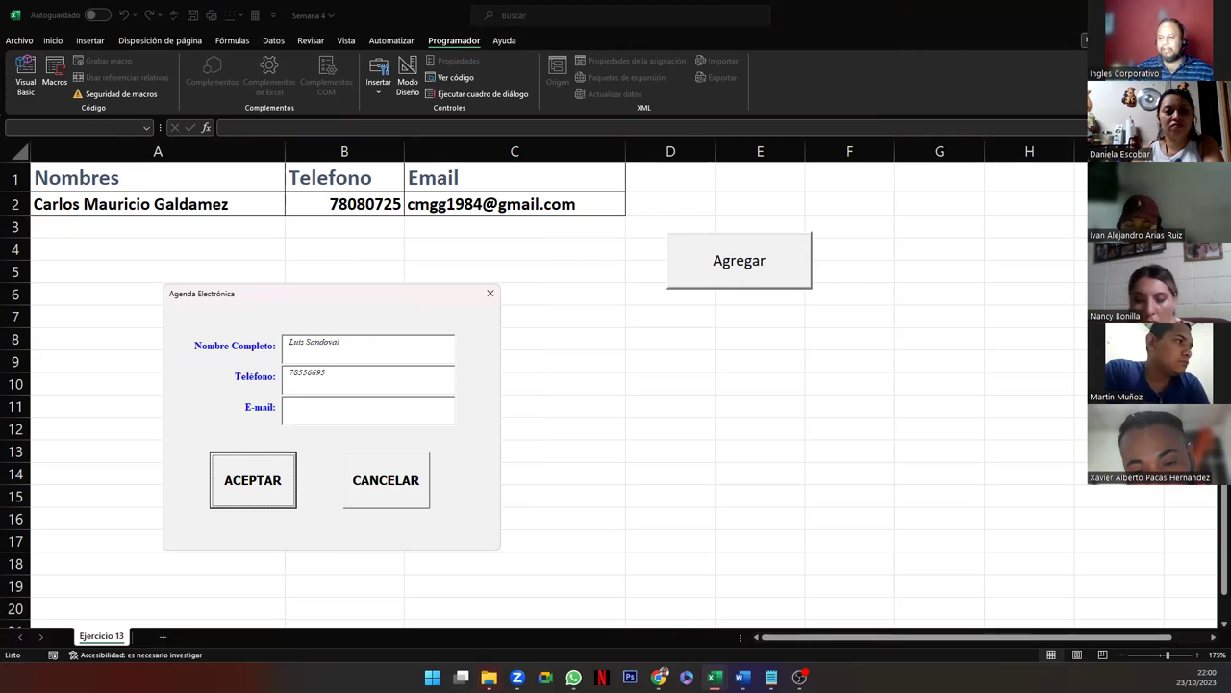
left_click(337, 408)
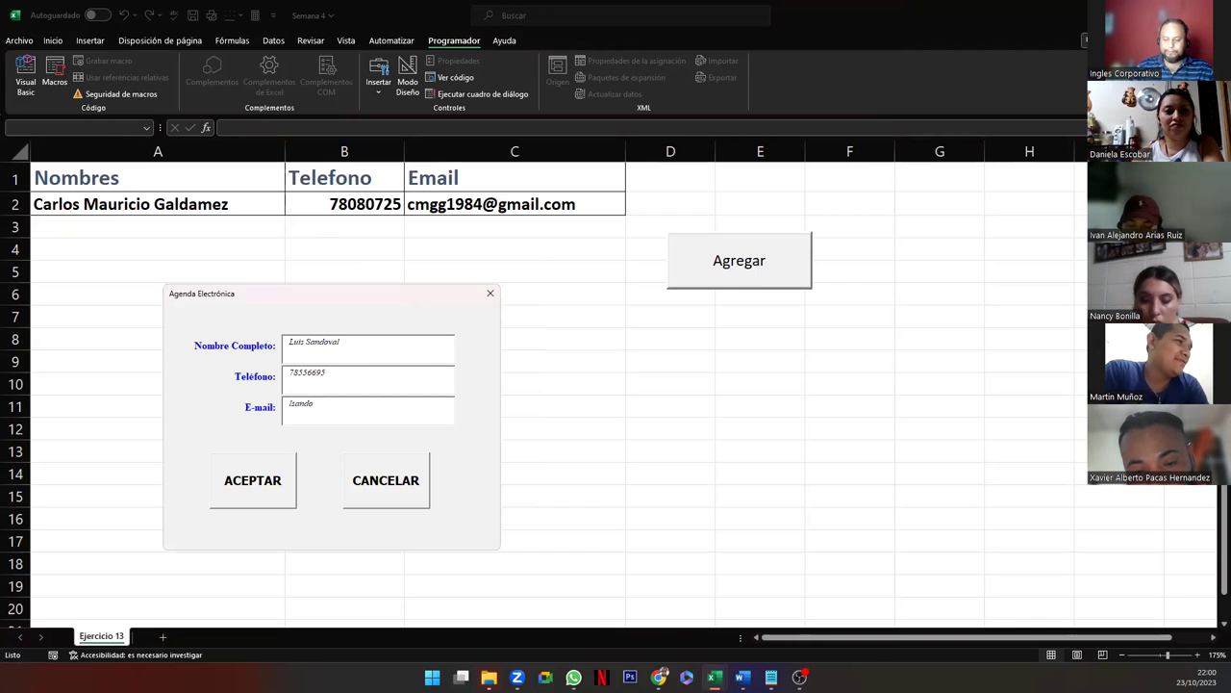
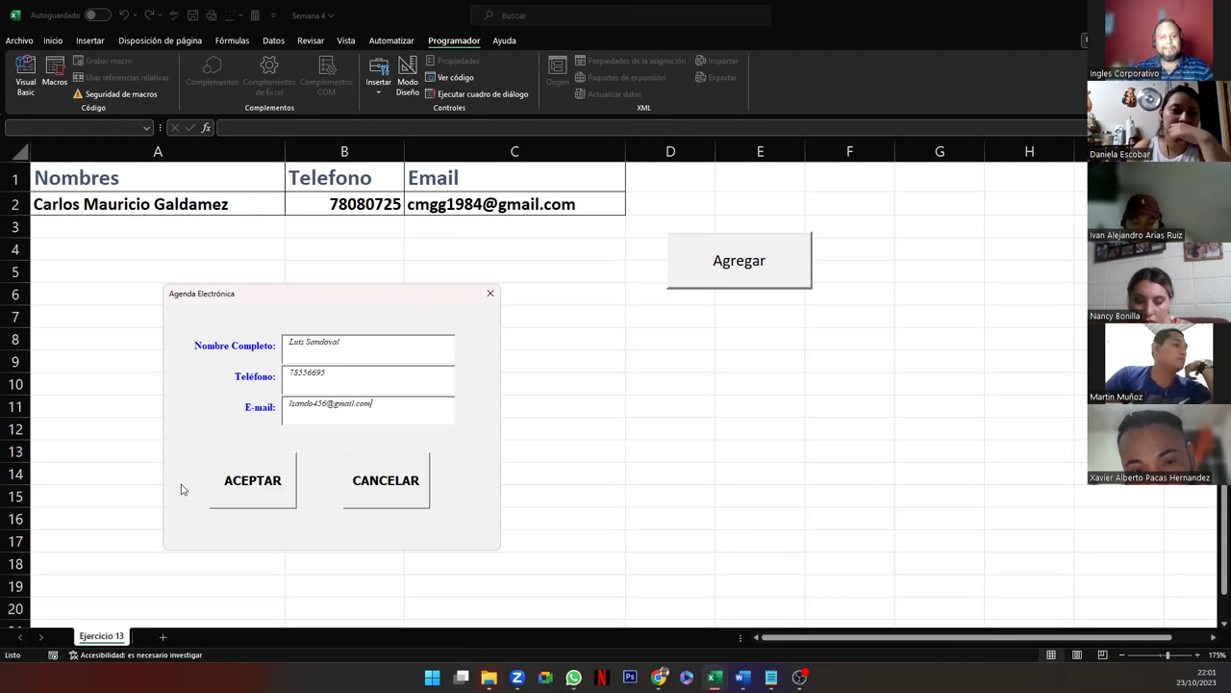
- Submit the second contact with ACEPTAR, close the form, and turn on design mode
left_click(277, 494)
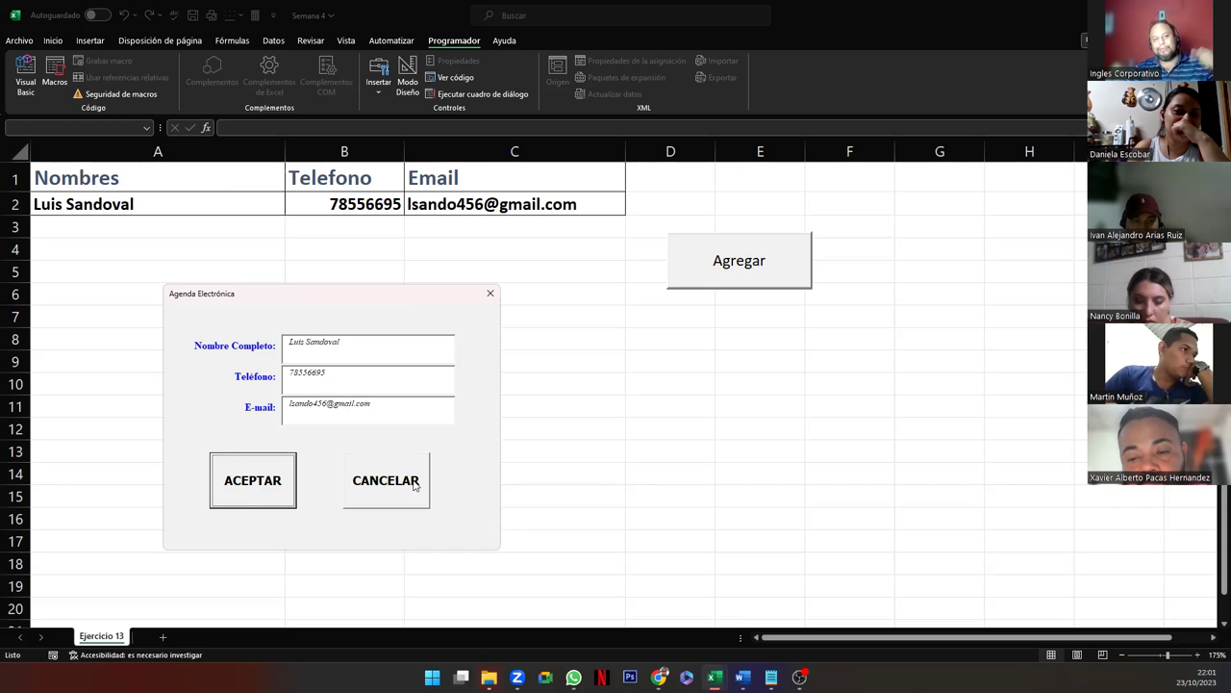
left_click(418, 487)
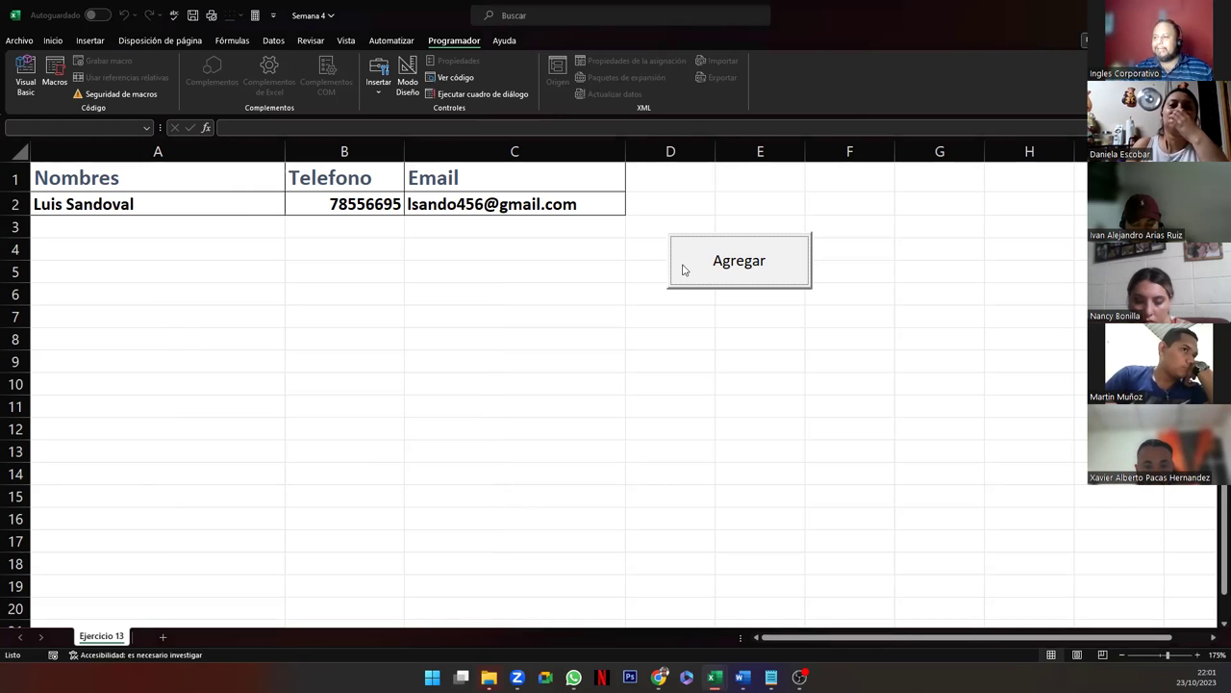
left_click(409, 91)
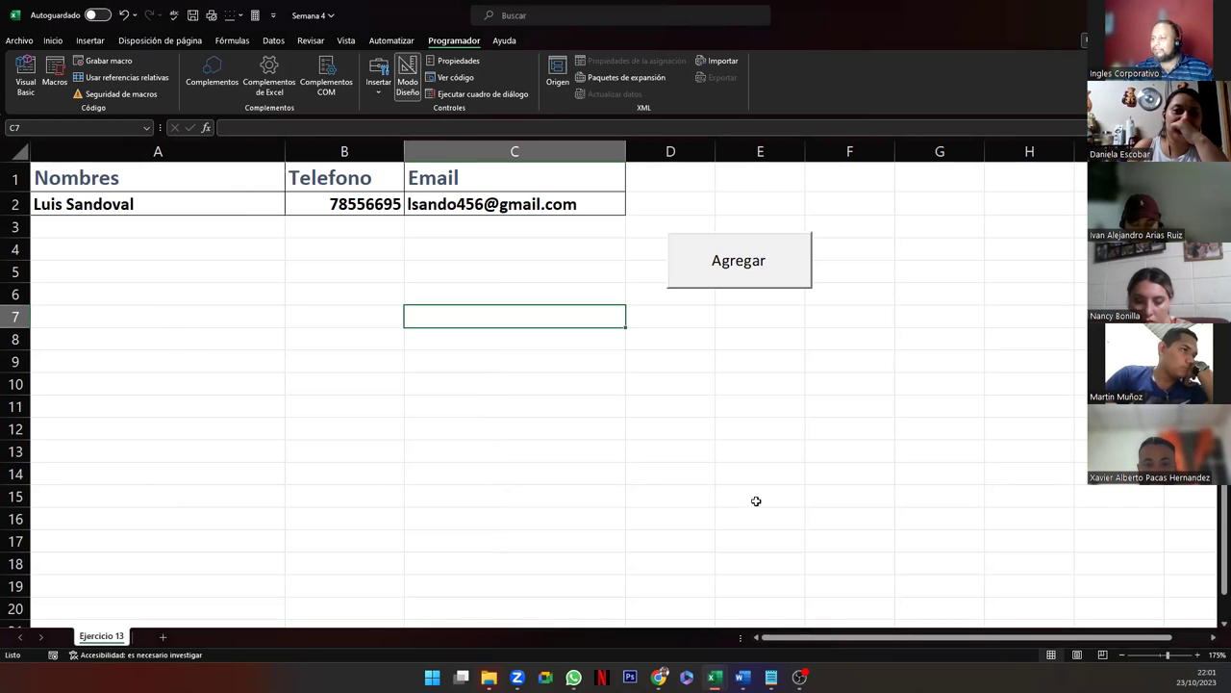
- Open the VBA editor and close the Hoja1 code window to show the form's code
left_click(25, 79)
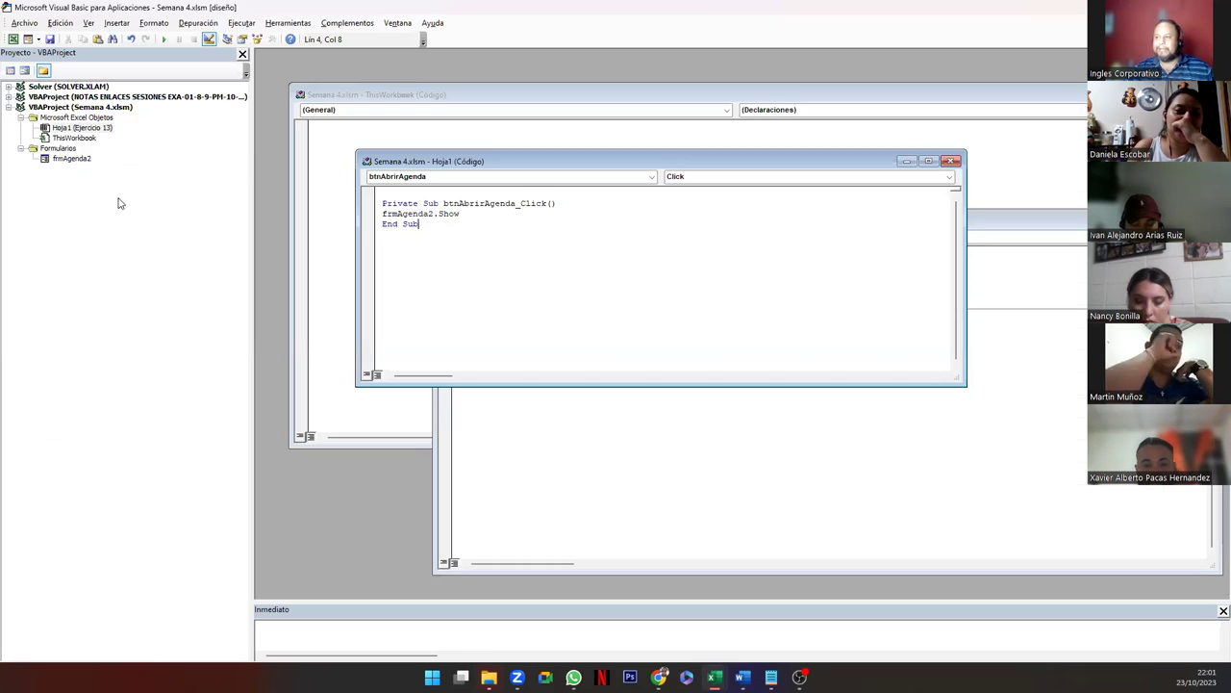
left_click(950, 161)
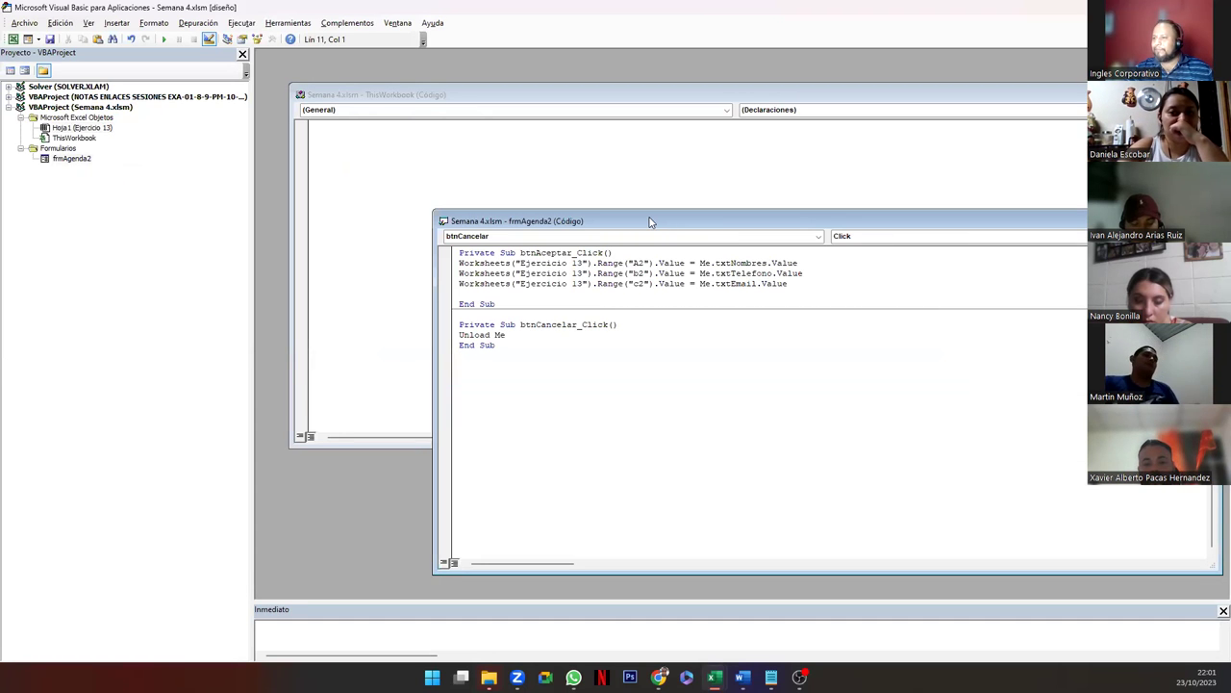
left_click_drag(649, 222, 476, 100)
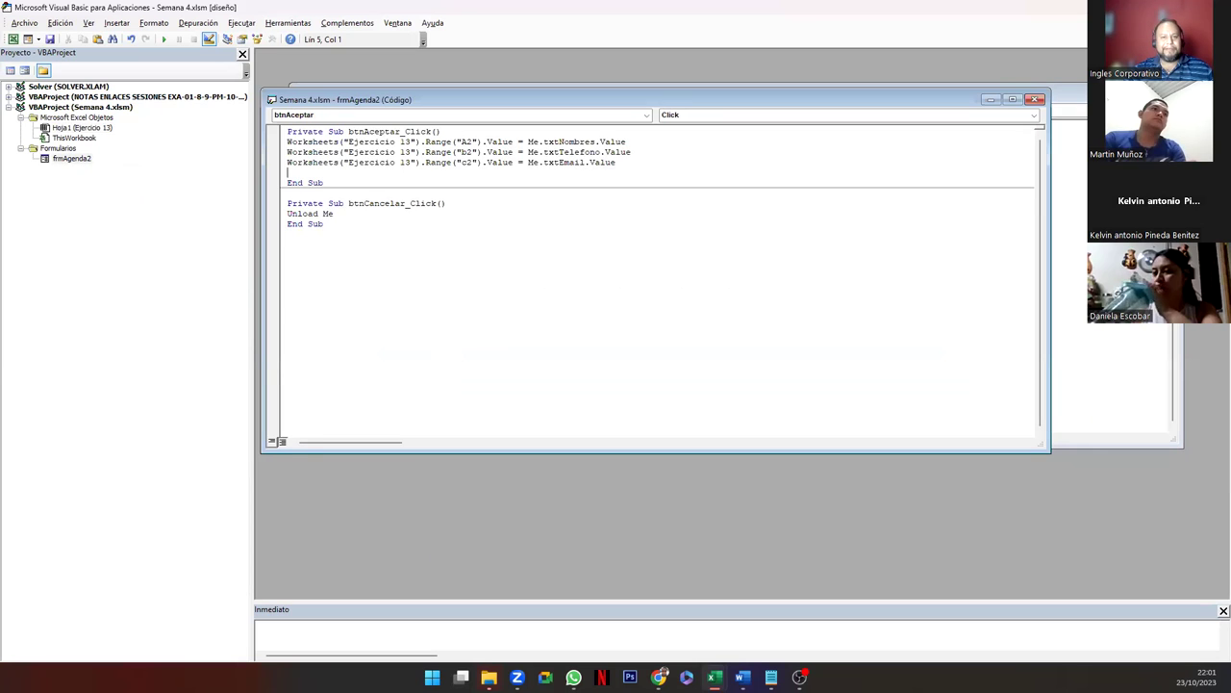
- Paste commented-out copies over the three Worksheets lines writing A2, B2 and C2
key("alt+Tab")
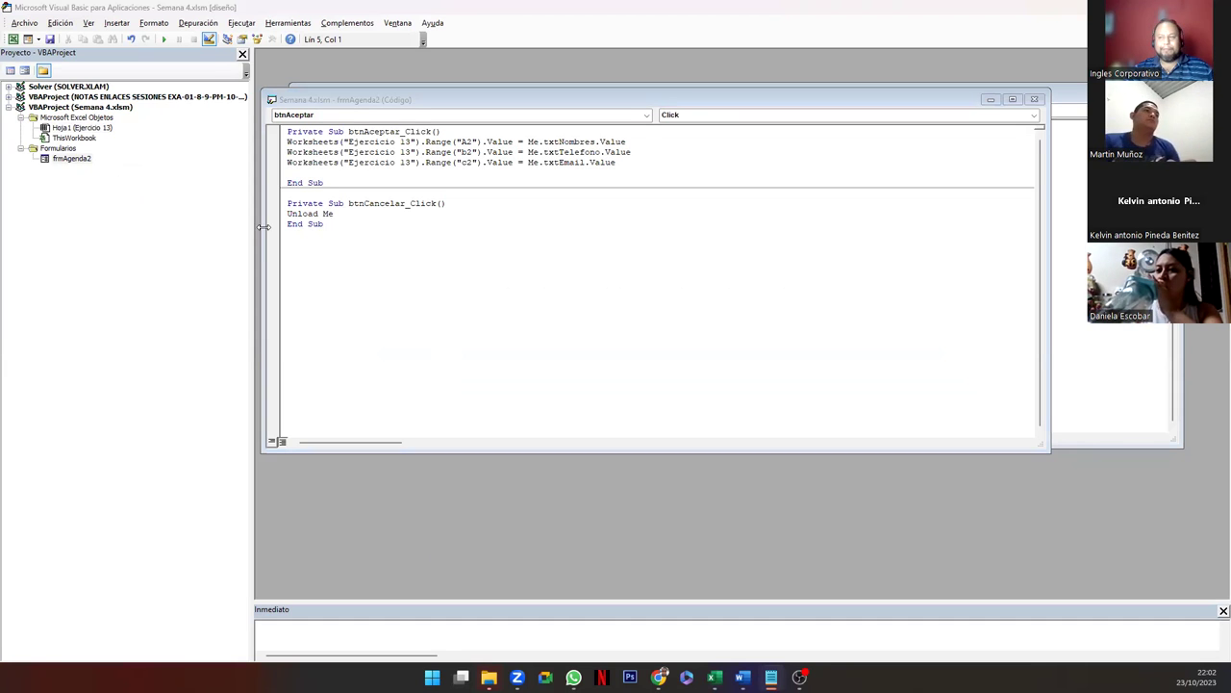
left_click_drag(279, 166, 280, 141)
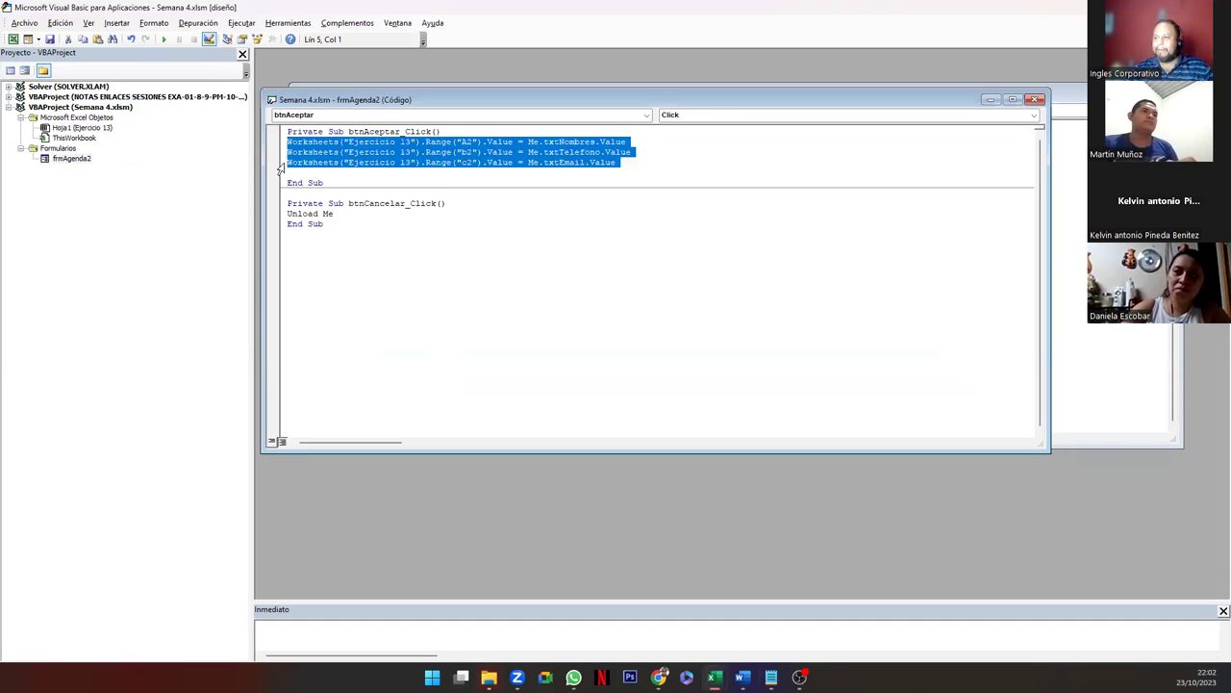
key("ctrl+v")
key("ctrl+z")
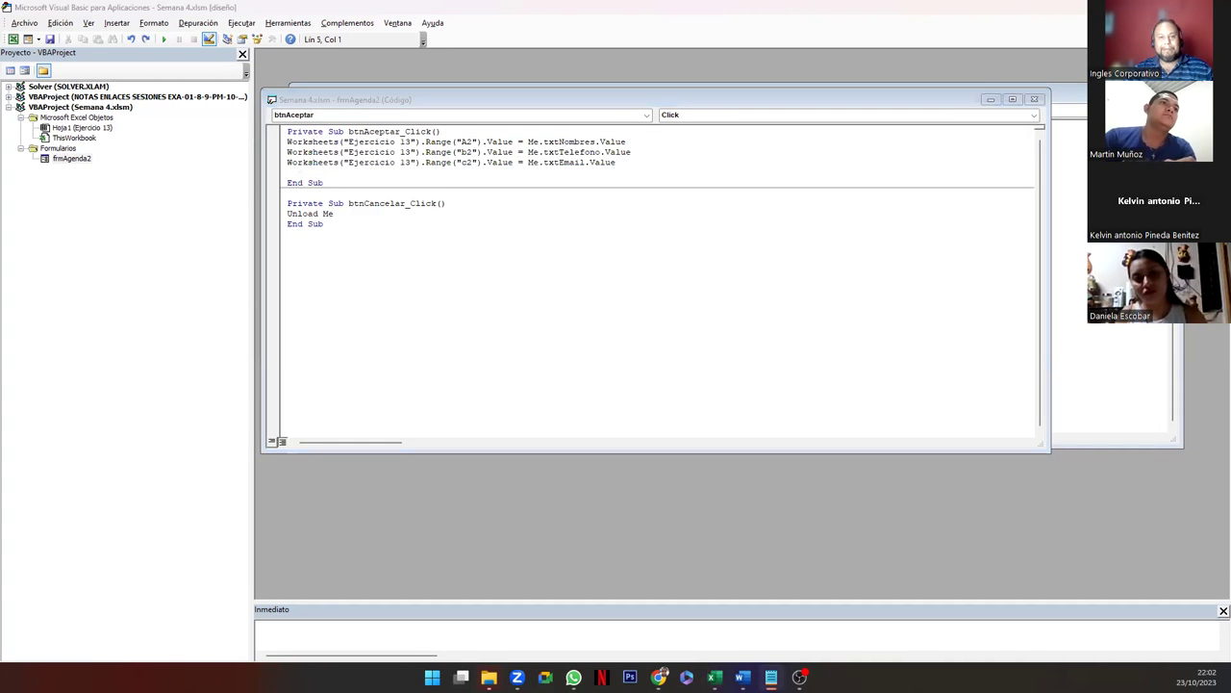
left_click(277, 149)
type("'Worksheets(\"Ejercicio 13\").Range(\"A2\").Value = Me.txtNombres.Value 'Worksheets(\"Ejercicio 13\").Range(\"B2\").Value = Me.txtTelefono.Value 'Worksheets(\"Ejercicio 13\").Range(\"C2\").Value = Me.txtEmail.Value")
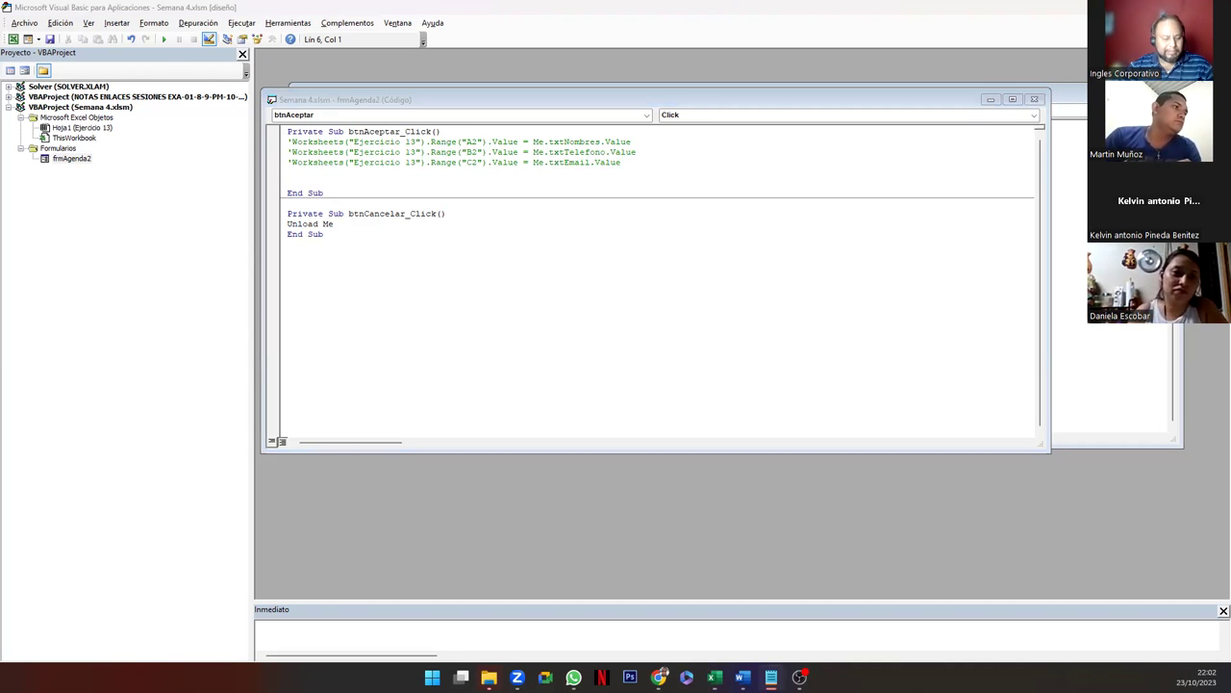
left_click(314, 176)
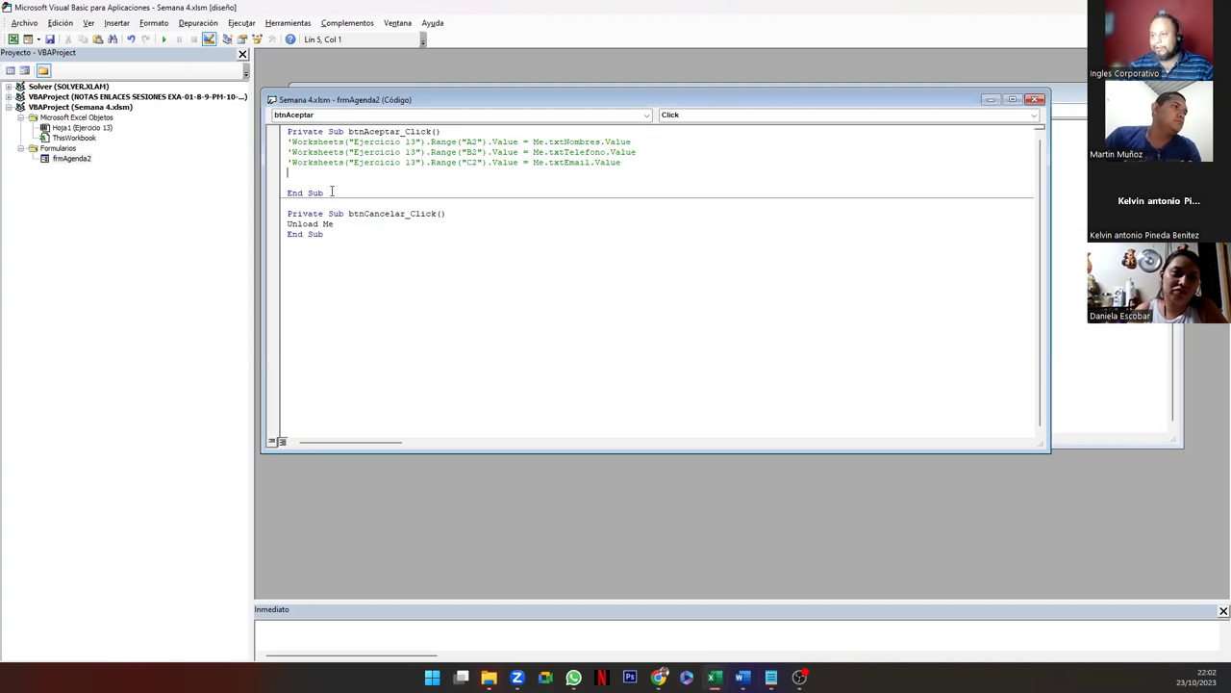
- Paste the next-empty-row code into btnAceptar_Click and screenshot the code window
key("Return")
type("Dim ws As Worksheet     Dim lastRow As Long      ' Establece la hoja de trabajo     Set ws = Worksheets(\"Ejercicio 13\")      ' Encuentra la última fila con datos en la columna A     lastRow = ws.Cells(ws.Rows.Count, \"A\").End(xlUp).Row      ' Añade los datos a la siguiente fila     ws.Cells(lastRow + 1, 1).Value = Me.txtNombres.Value     ws.Cells(lastRow + 1, 2).Value = Me.txtTelefono.Value     ws.Cells(lastRow + 1, 3).Value = Me.txtEmail.Value      ' Limpia los campos del formulario     Me.txtNombres.Value = \"\"     Me.txtTelefono.Value = \"\"     Me.txtEmail.Value = \"\"      ' Coloca el enfoque en el campo de Nombre para facilitar la entrada del siguiente contacto     Me.txtNombres.SetFocus")
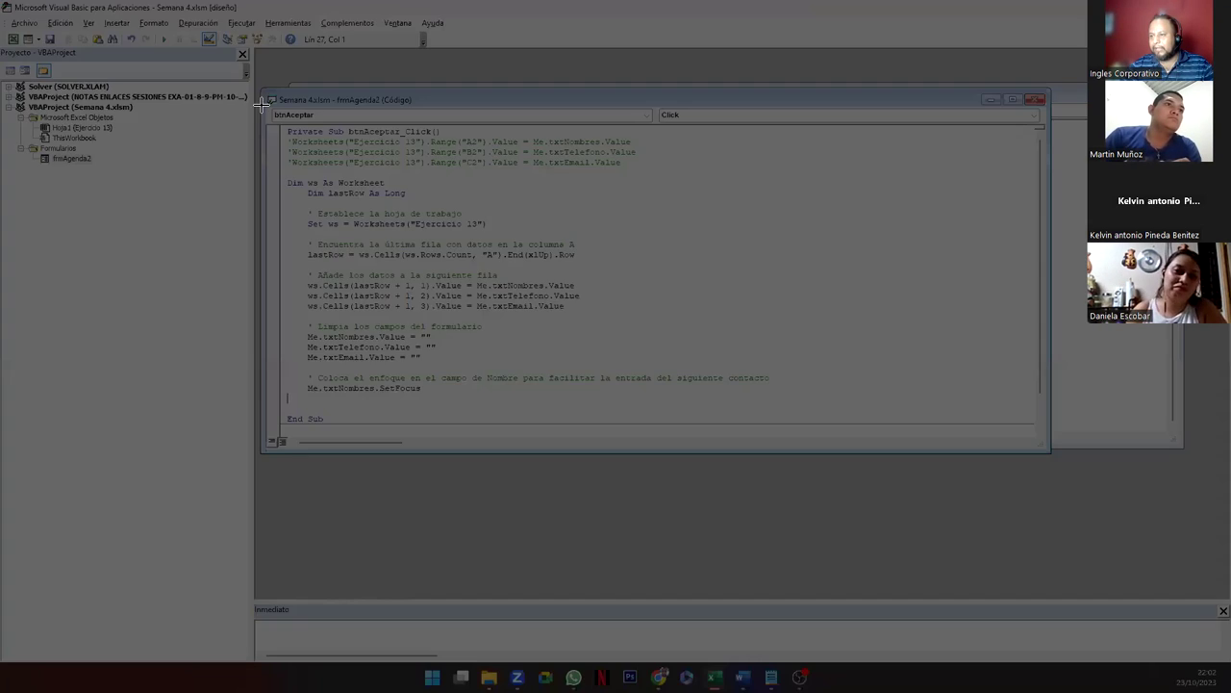
key("super+shift+s")
left_click_drag(262, 105, 864, 442)
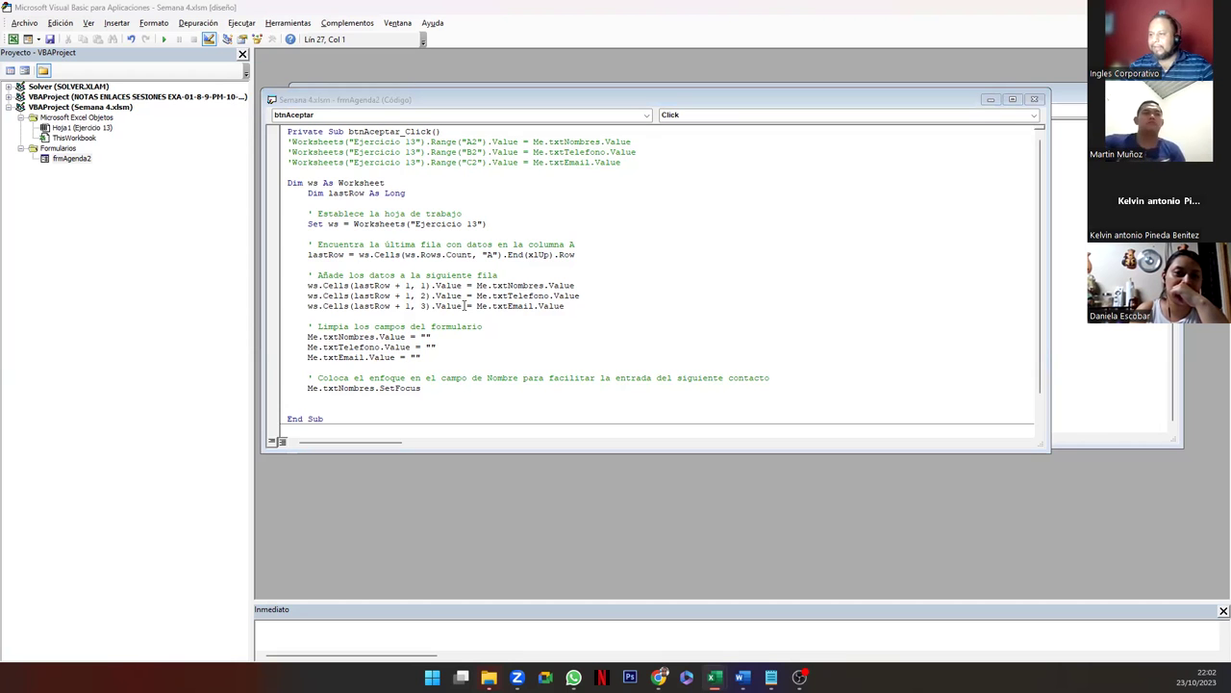
- Walk through the ws and lastRow declarations, Set ws, and the last-filled-row line
left_click(281, 183)
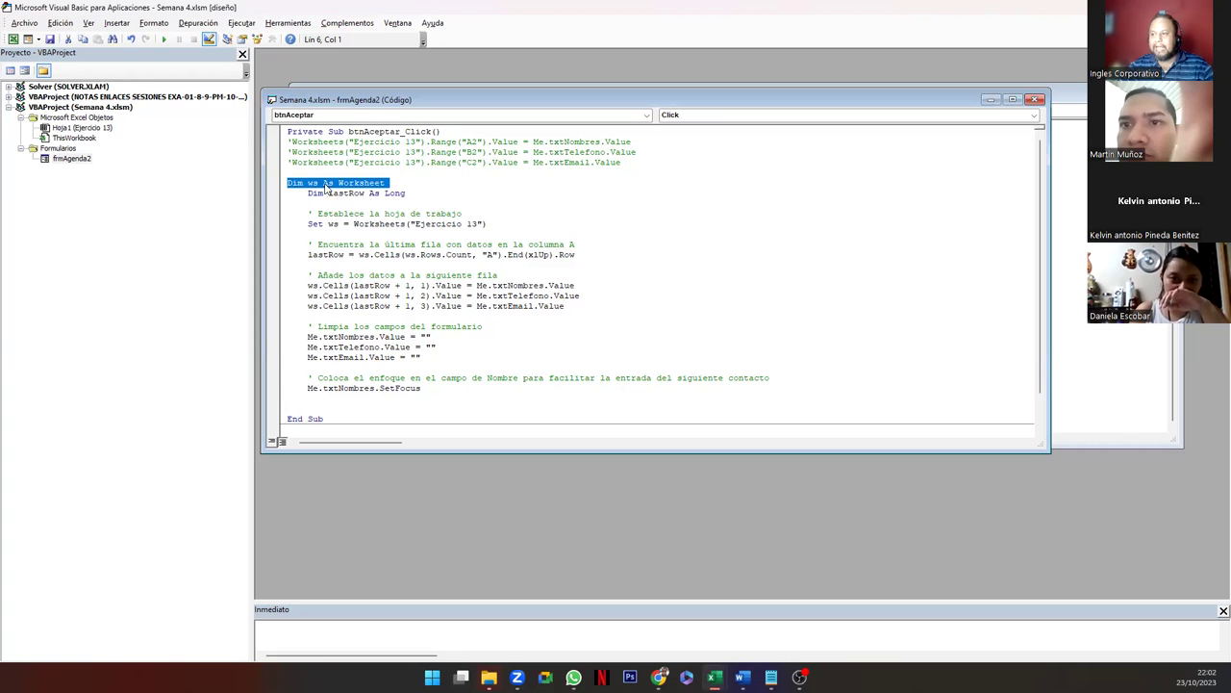
left_click(363, 182)
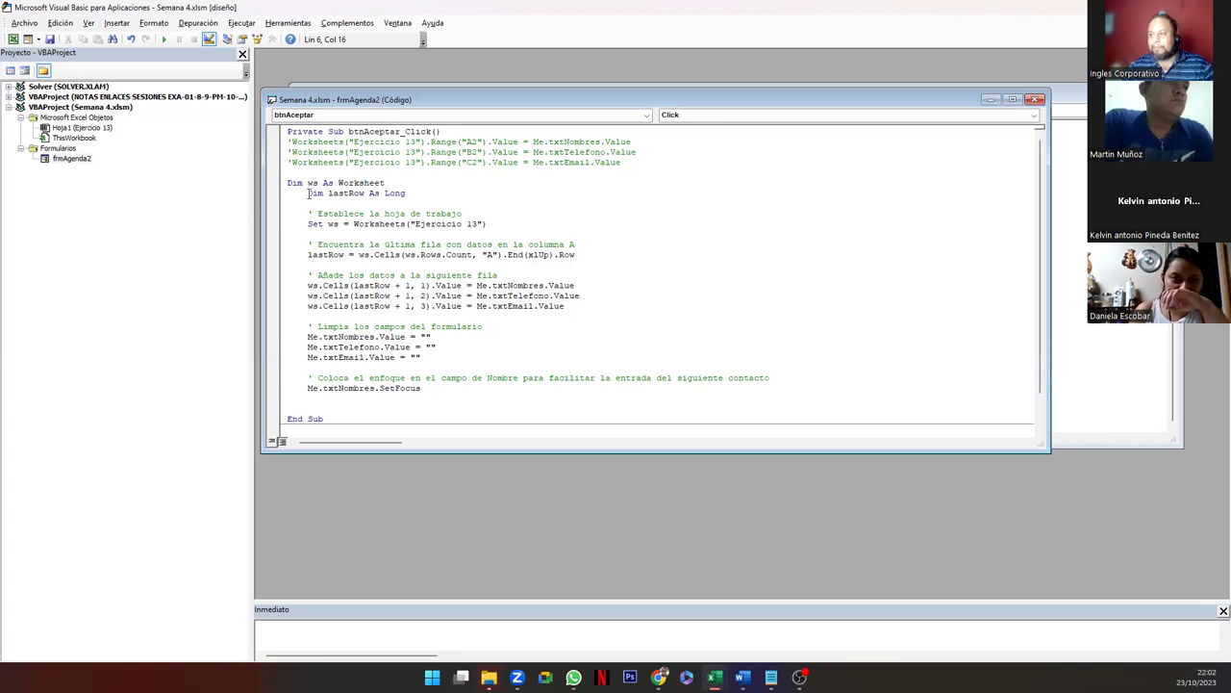
double_click(395, 194)
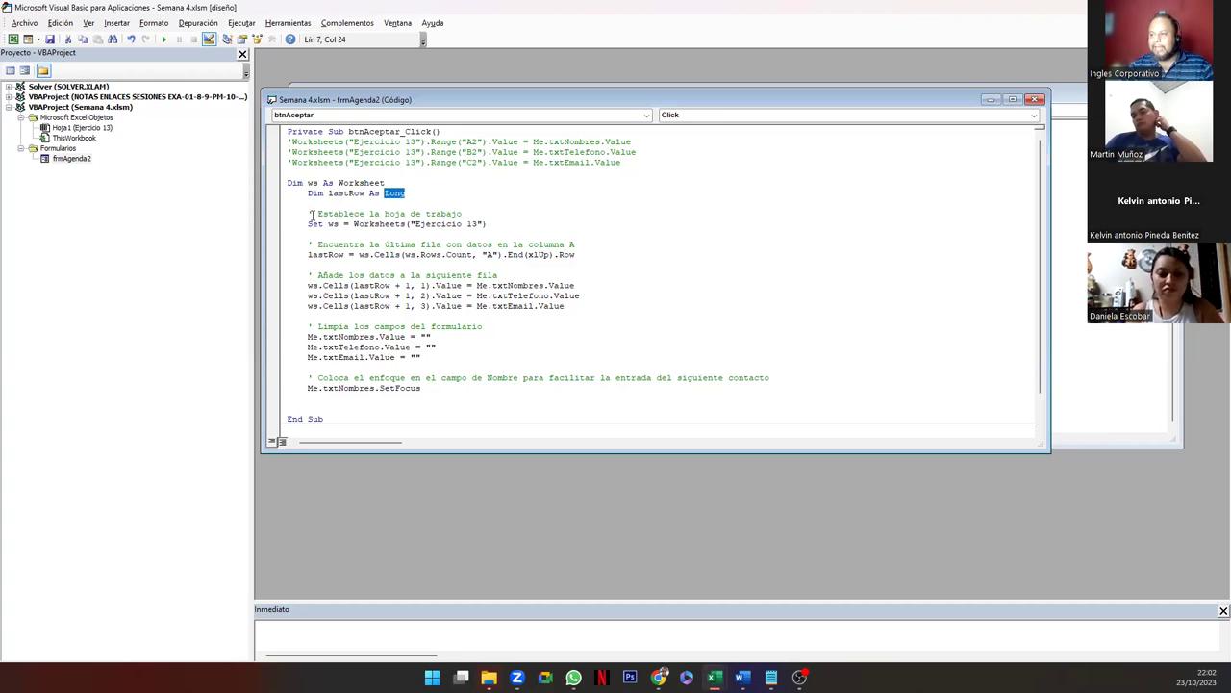
left_click_drag(308, 213, 492, 223)
left_click(472, 223)
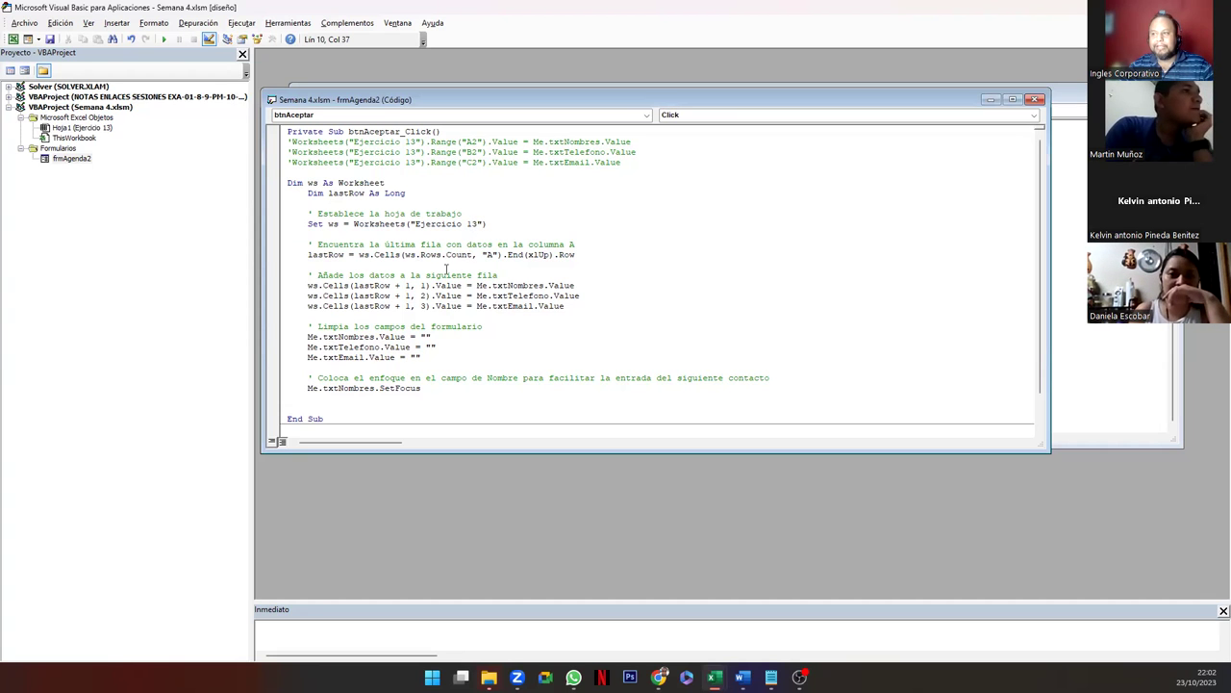
left_click_drag(391, 257, 589, 256)
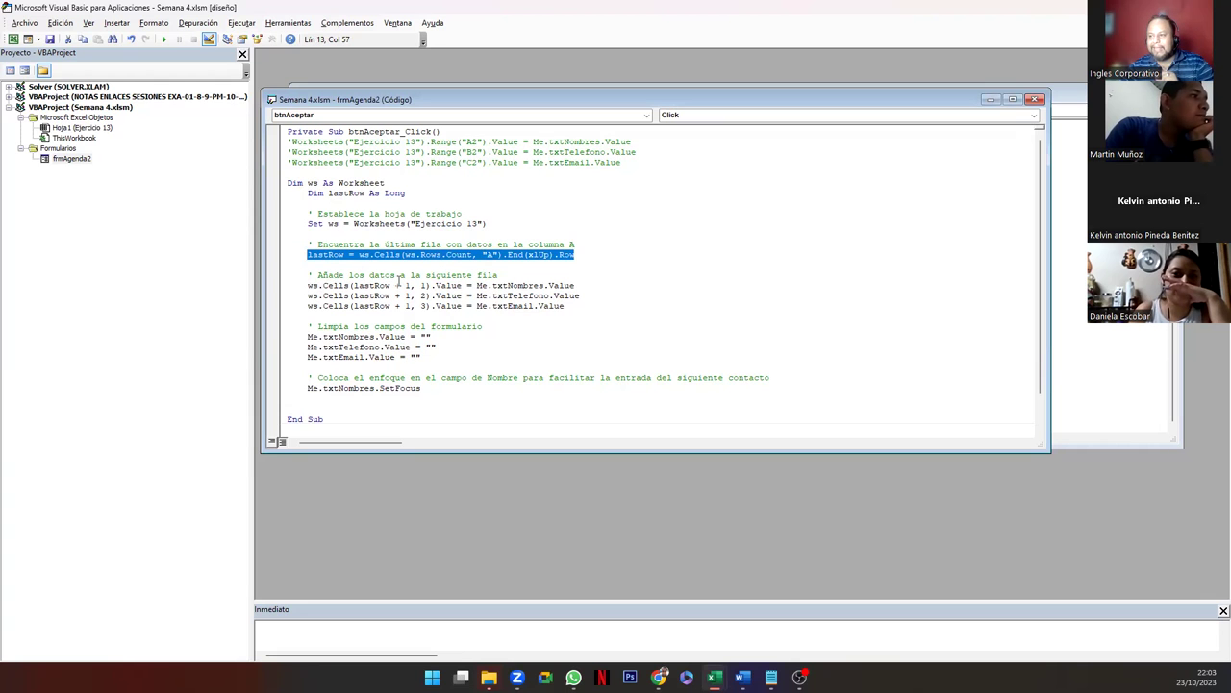
left_click(324, 255)
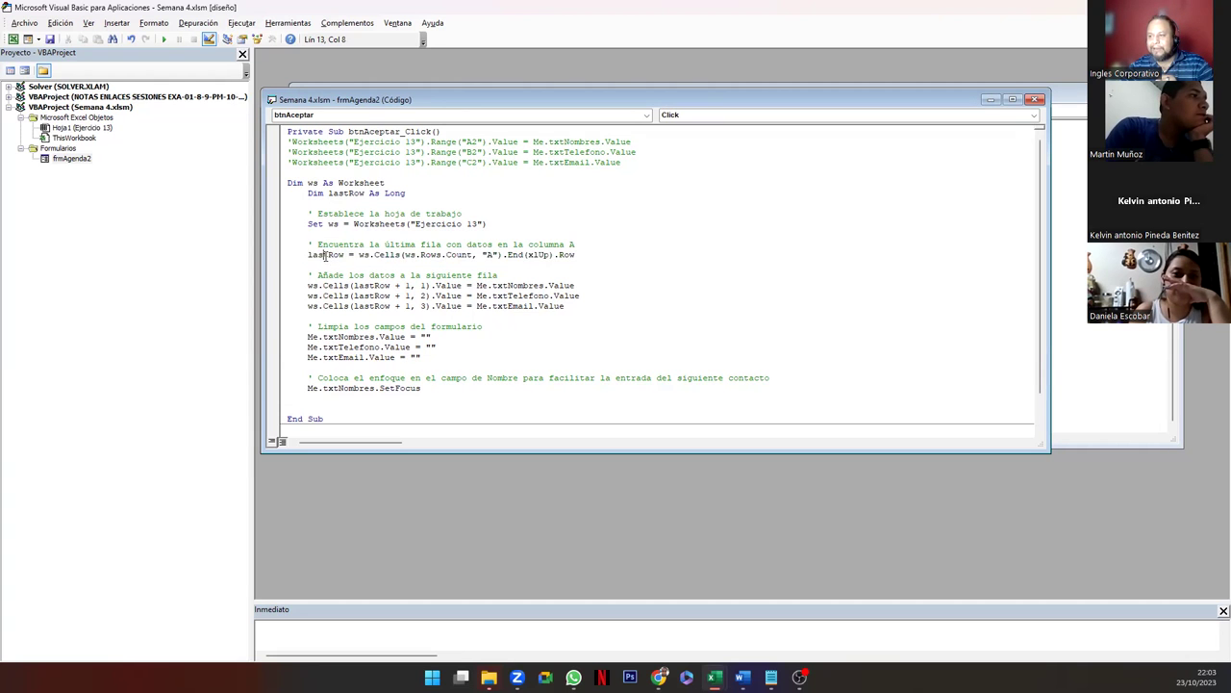
- Explain the three ws.Cells writes and the field-clearing lines, then return to Excel
double_click(370, 286)
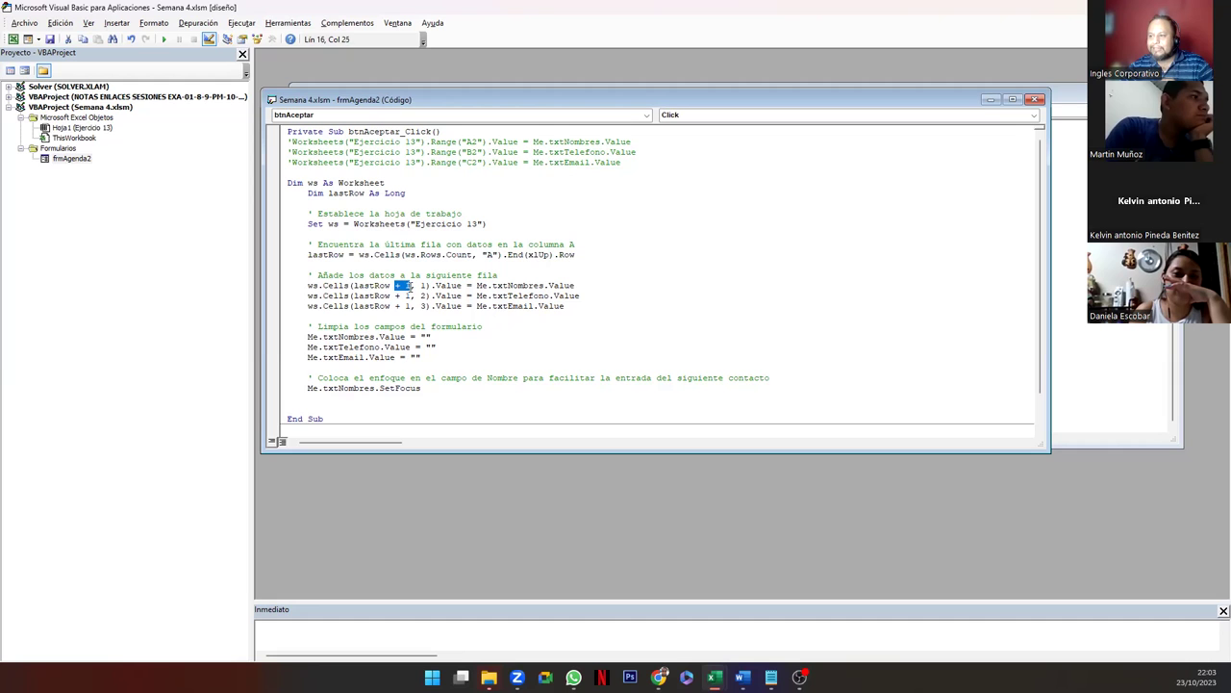
left_click_drag(477, 286, 555, 285)
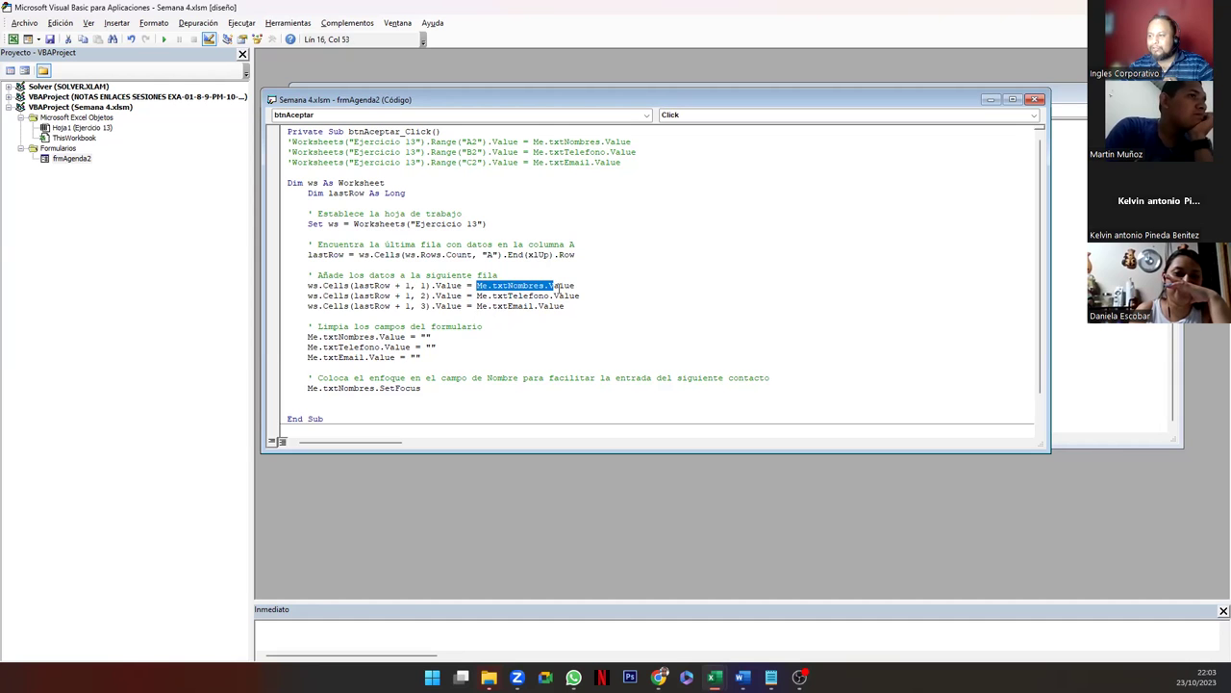
left_click_drag(477, 295, 582, 296)
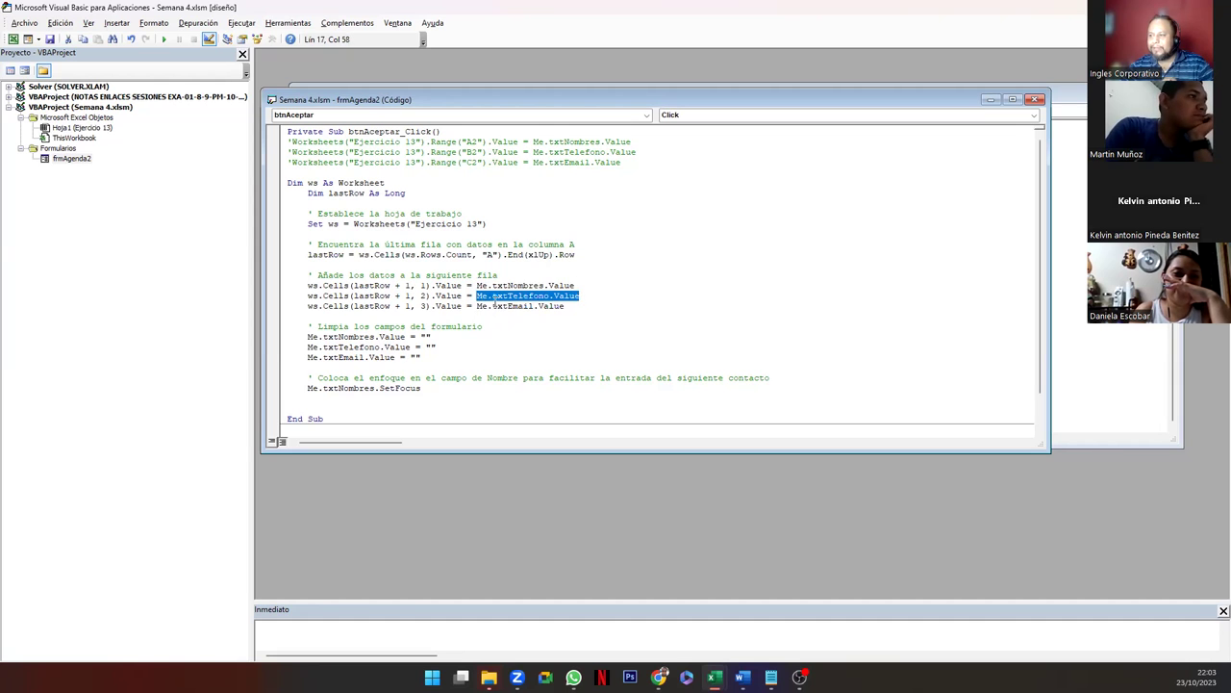
left_click_drag(477, 306, 565, 306)
left_click(354, 357)
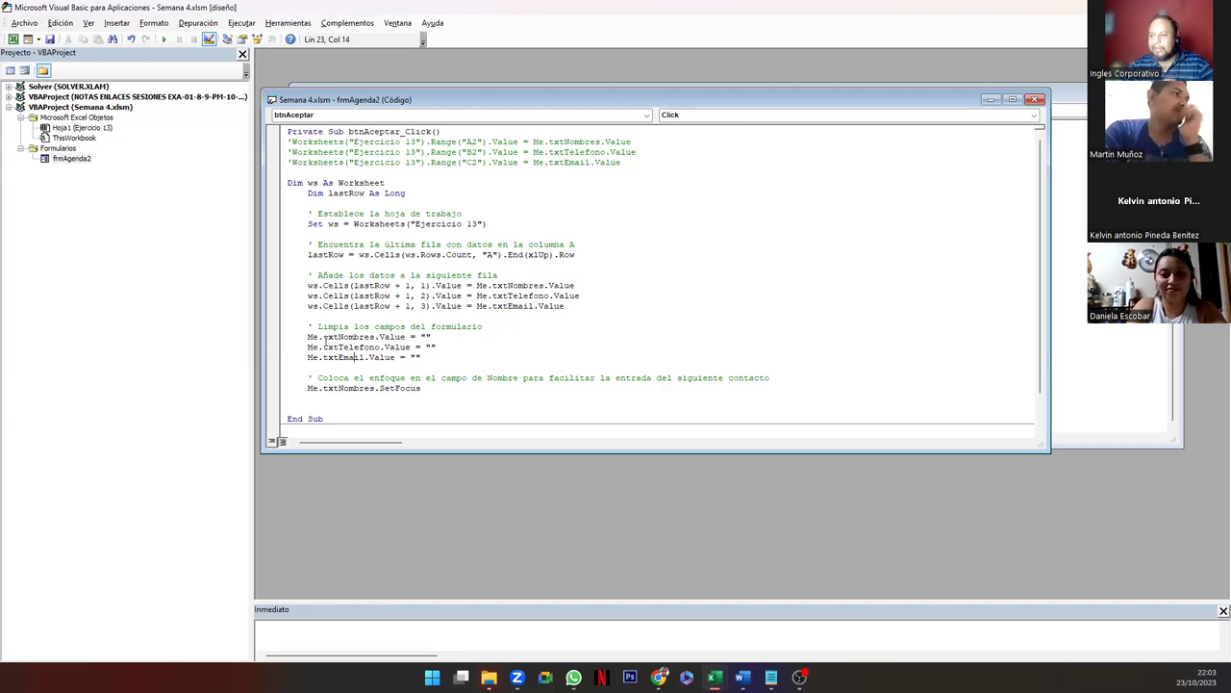
mouse_move(289, 336)
left_mouse_down()
mouse_move(433, 357)
mouse_move(469, 333)
left_mouse_up()
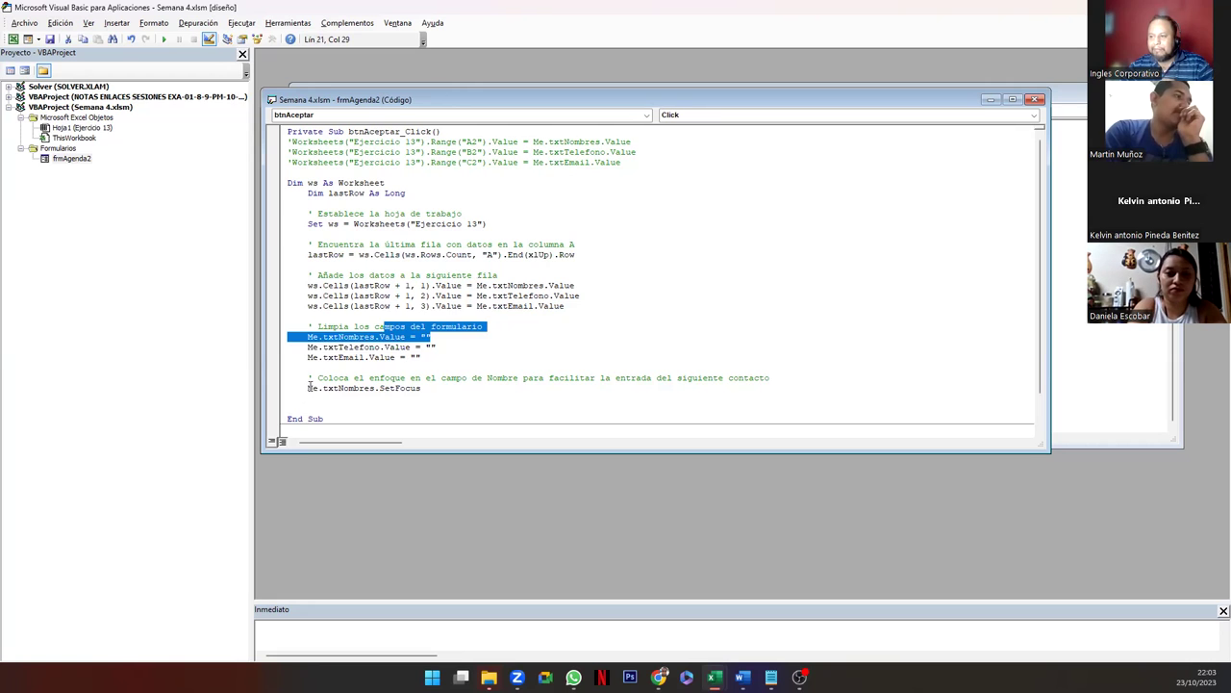
left_click_drag(308, 388, 423, 388)
left_click_drag(322, 337, 371, 339)
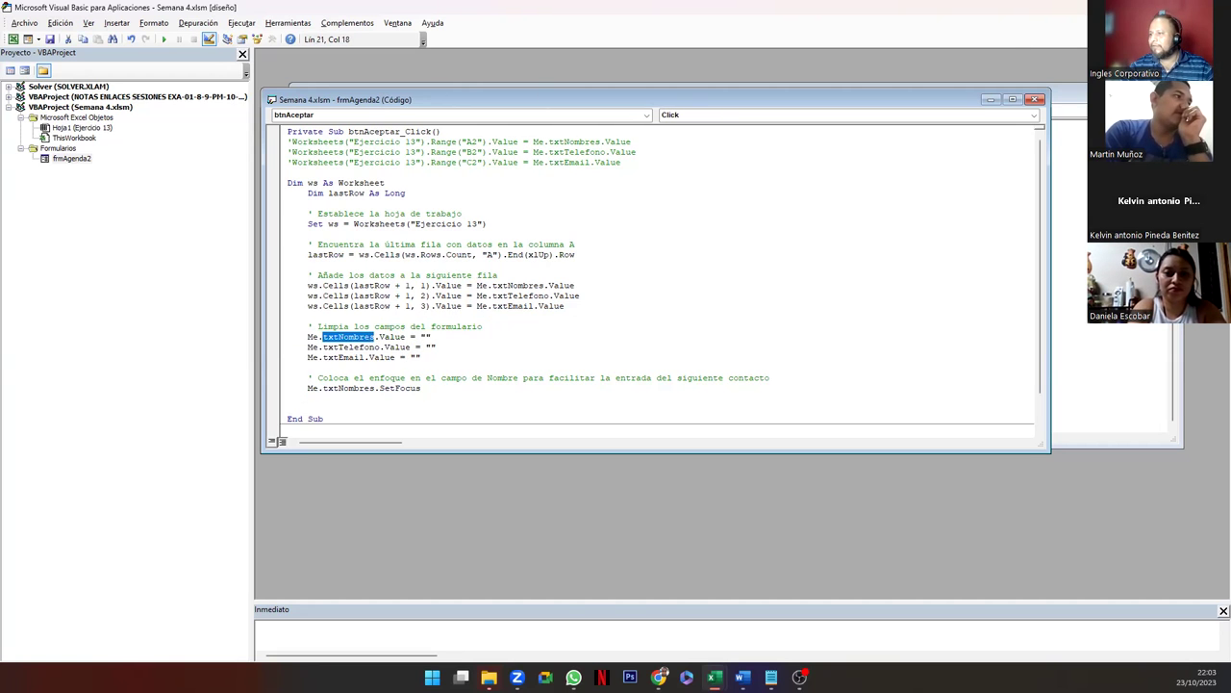
key("alt+F11")
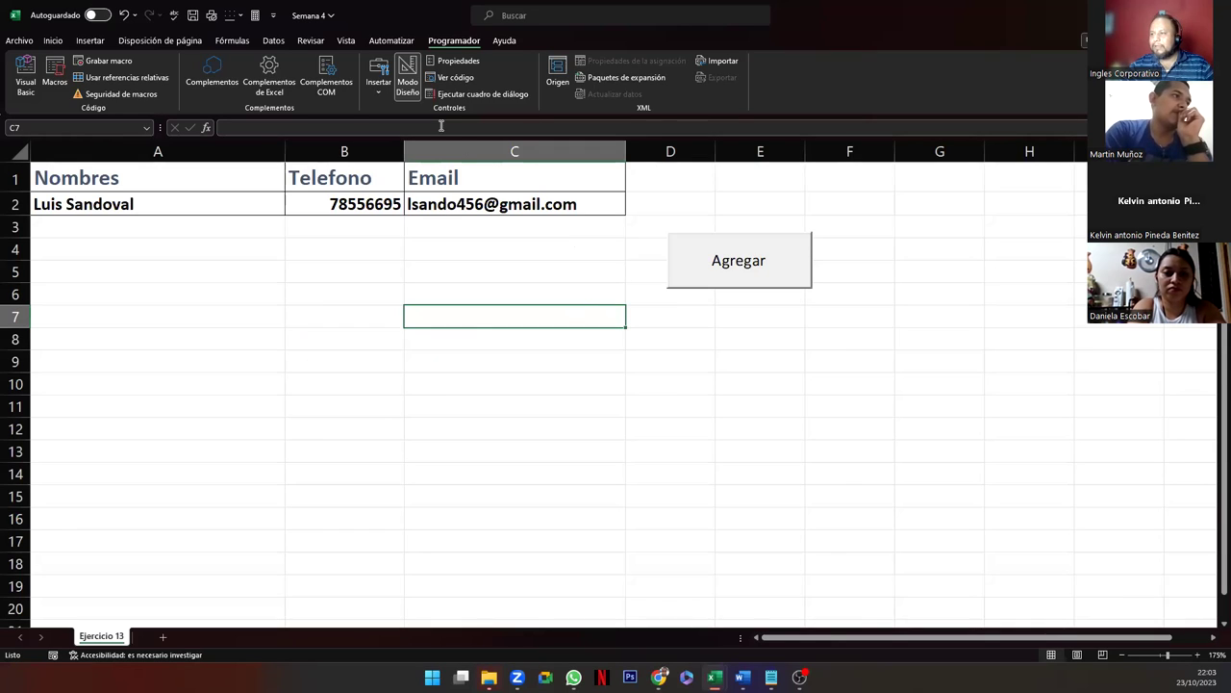
- Turn off Modo Diseño, open the form via Agregar, and submit a first test contact
left_click(411, 87)
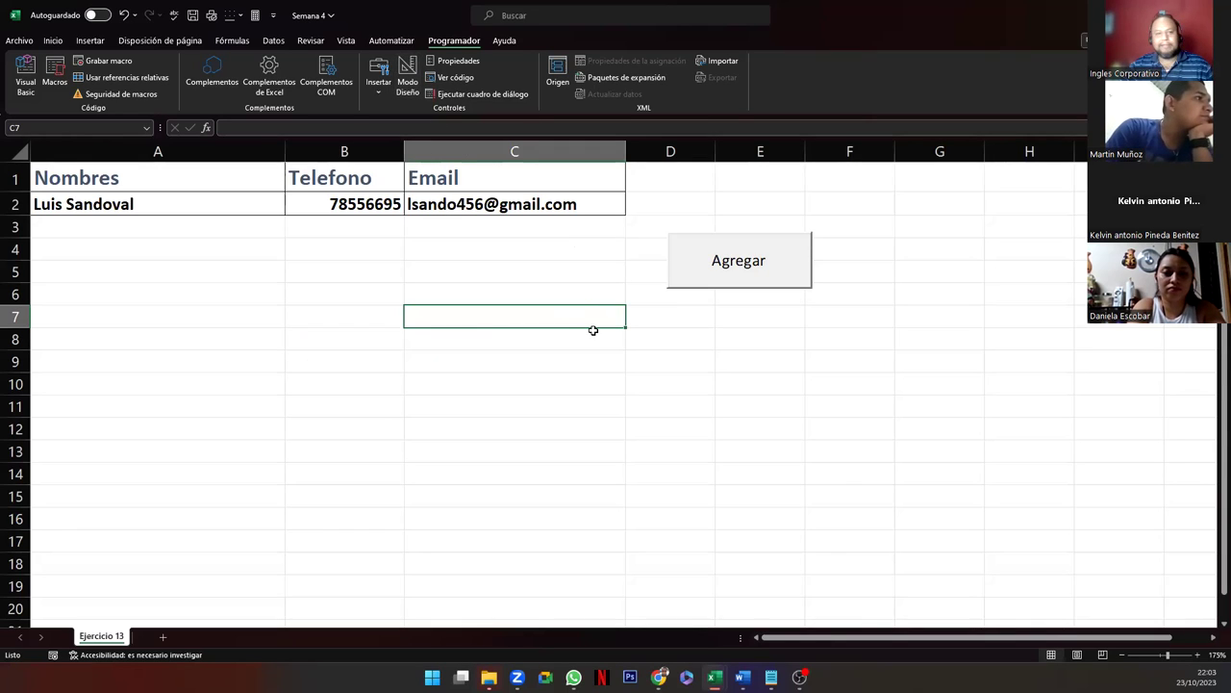
left_click(699, 285)
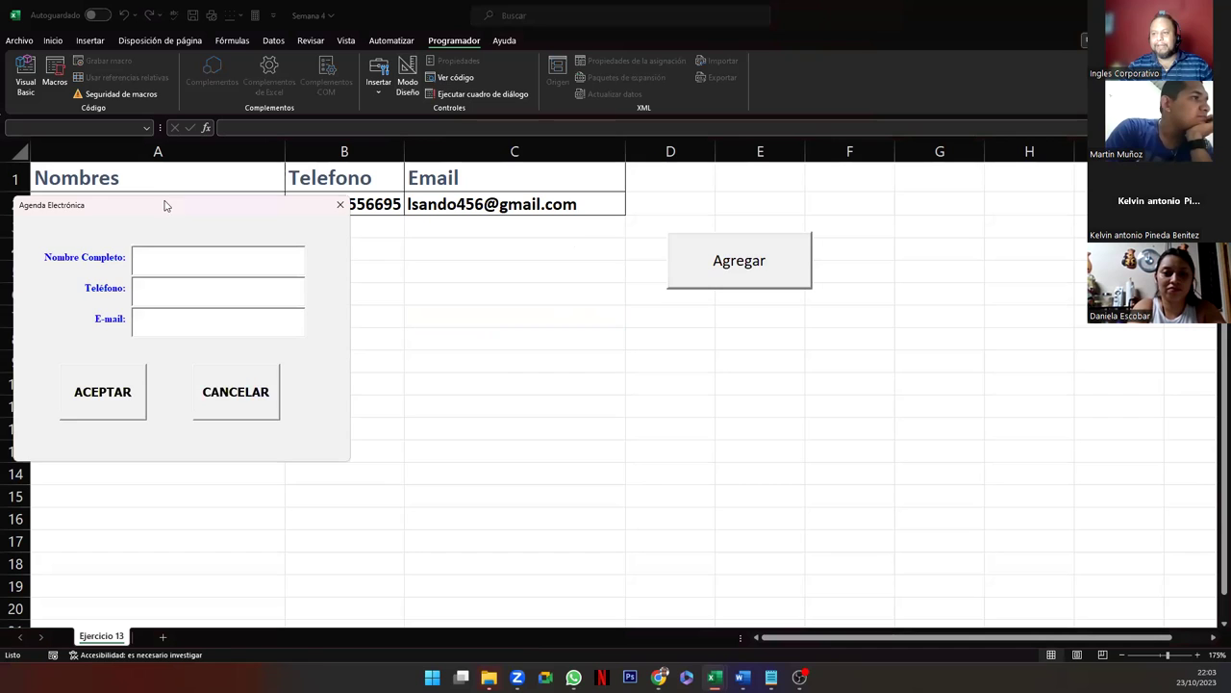
left_click_drag(164, 204, 321, 277)
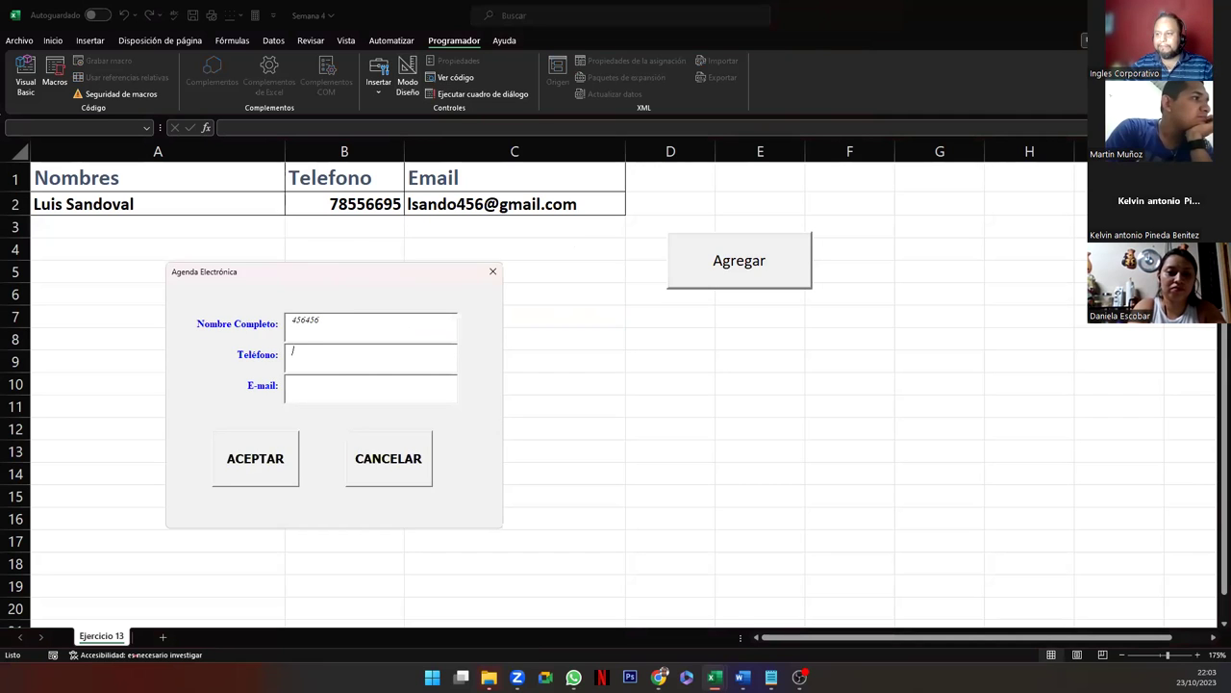
type("456456")
key("Tab")
key("Tab")
type("123123123")
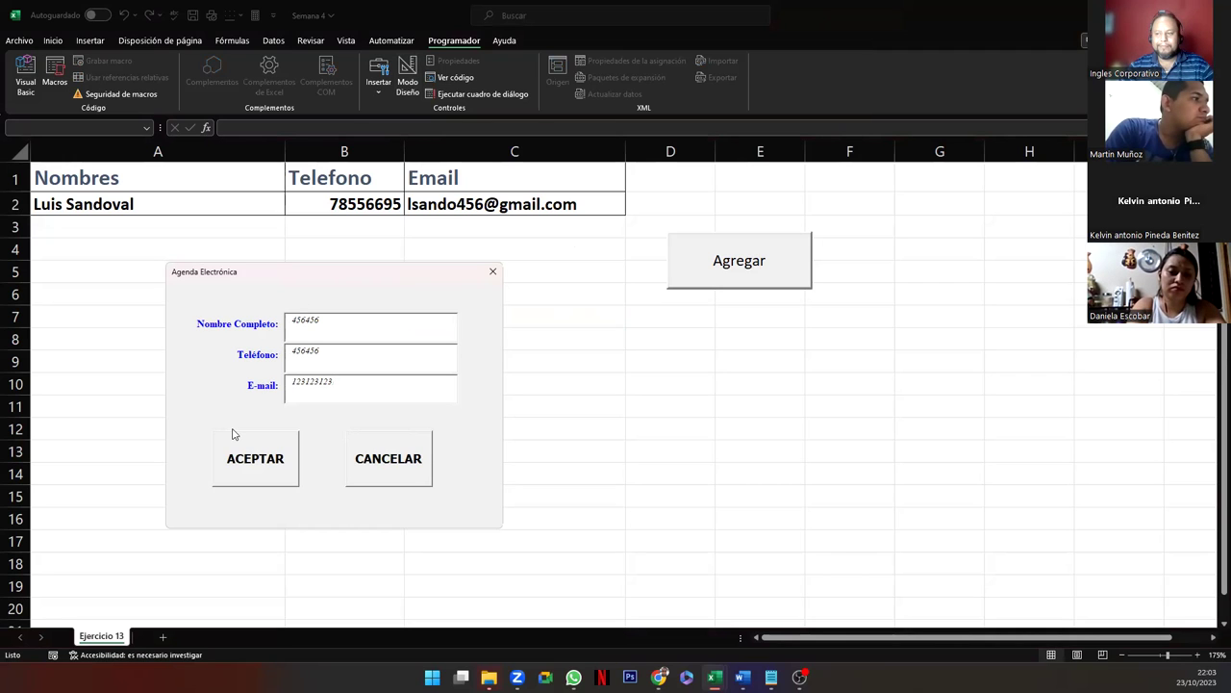
left_click(238, 468)
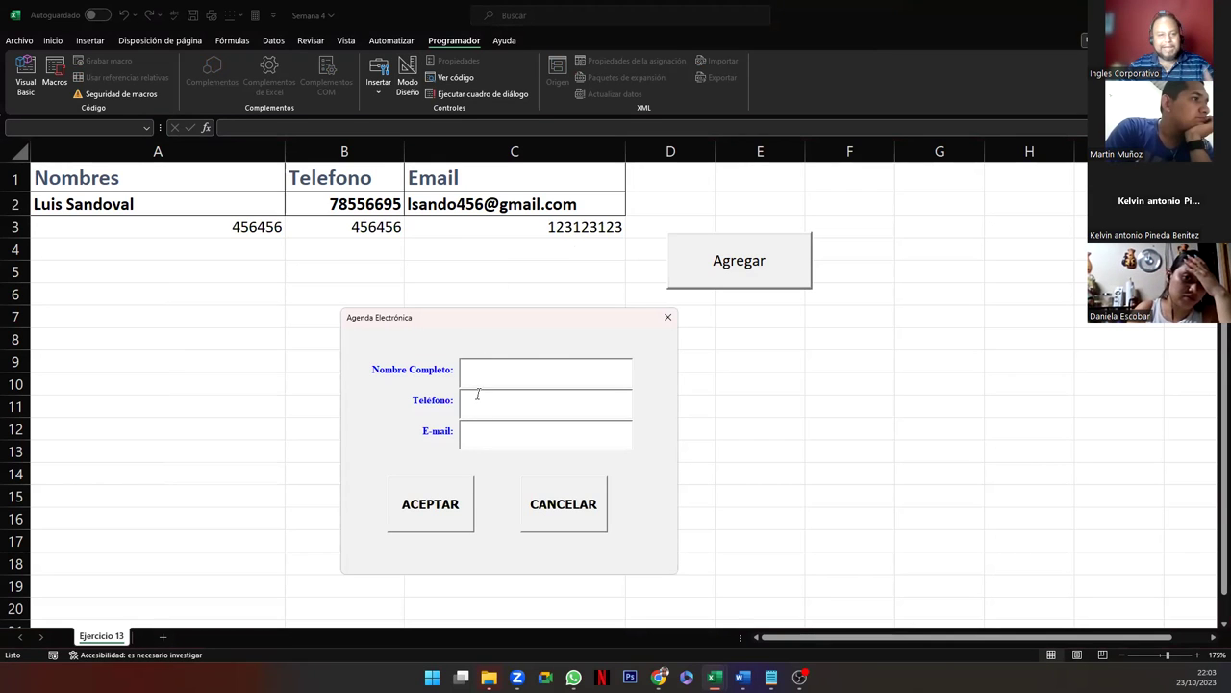
- Add a second test contact with dummy text 'fdjkhlj', 'kljk ljkl' and 'j'
type("fdjkhlj")
key("Tab")
type("kljk ljkl")
key("Tab")
left_click(545, 434)
type("jk")
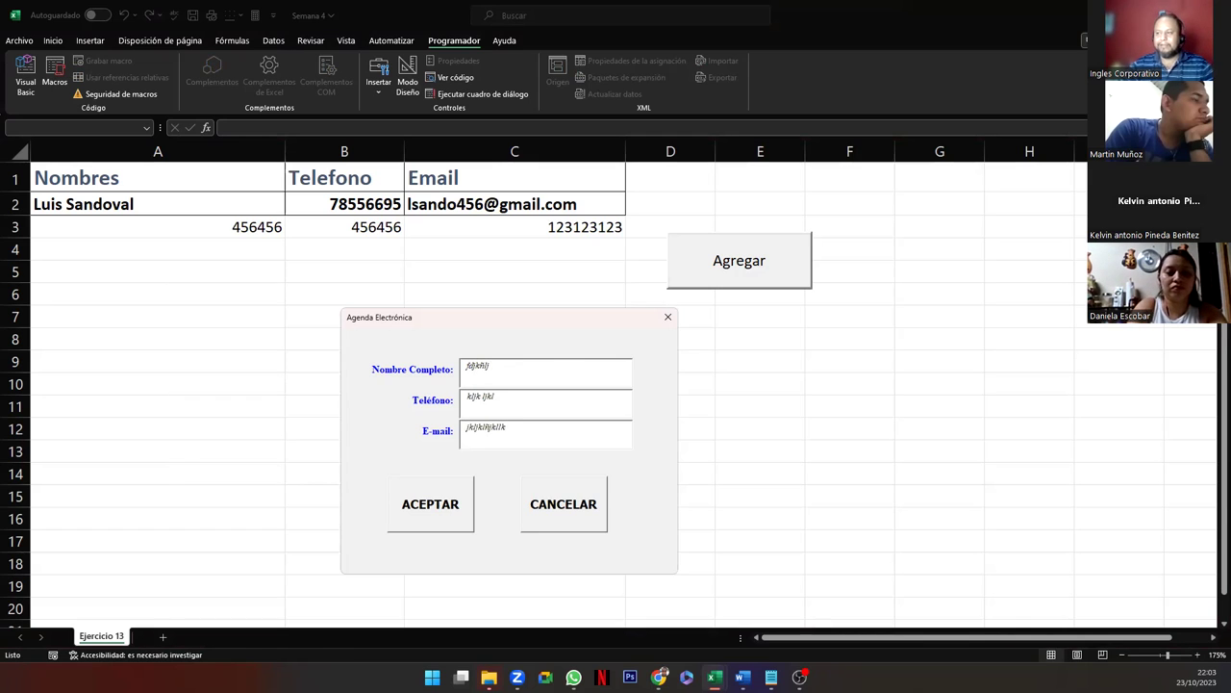
left_click(441, 507)
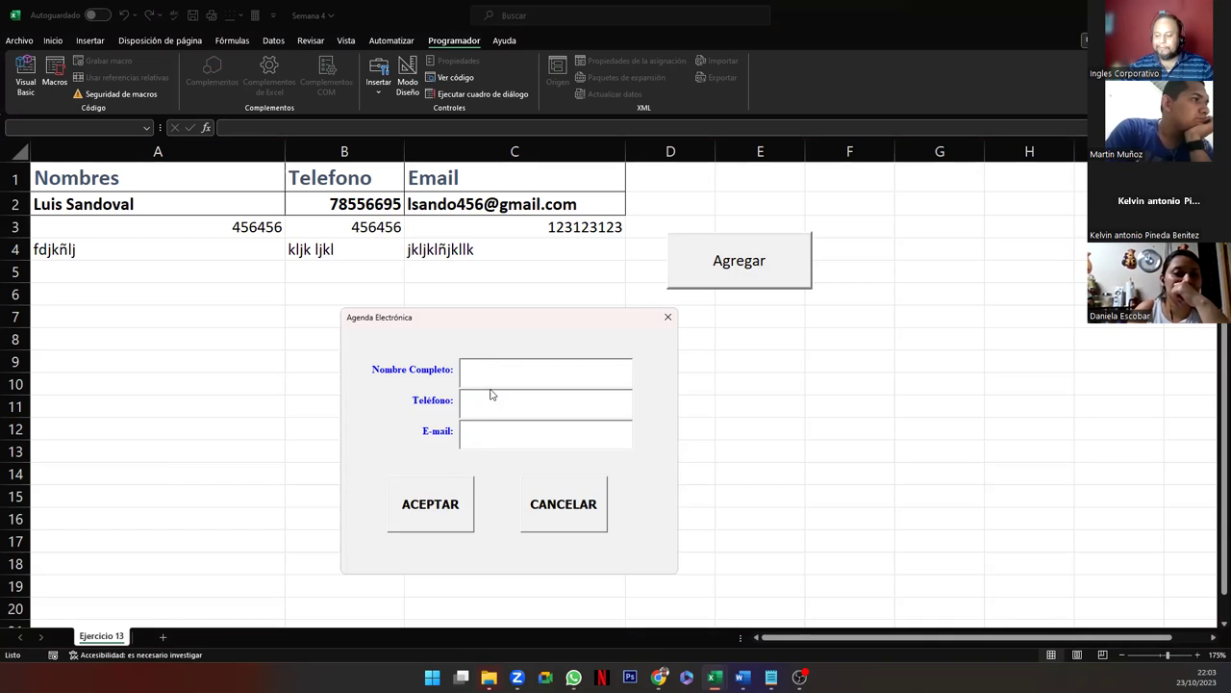
- Add a third test contact with a dummy number and e-mail
type("kjhjkhjklhkj5456456")
key("Tab")
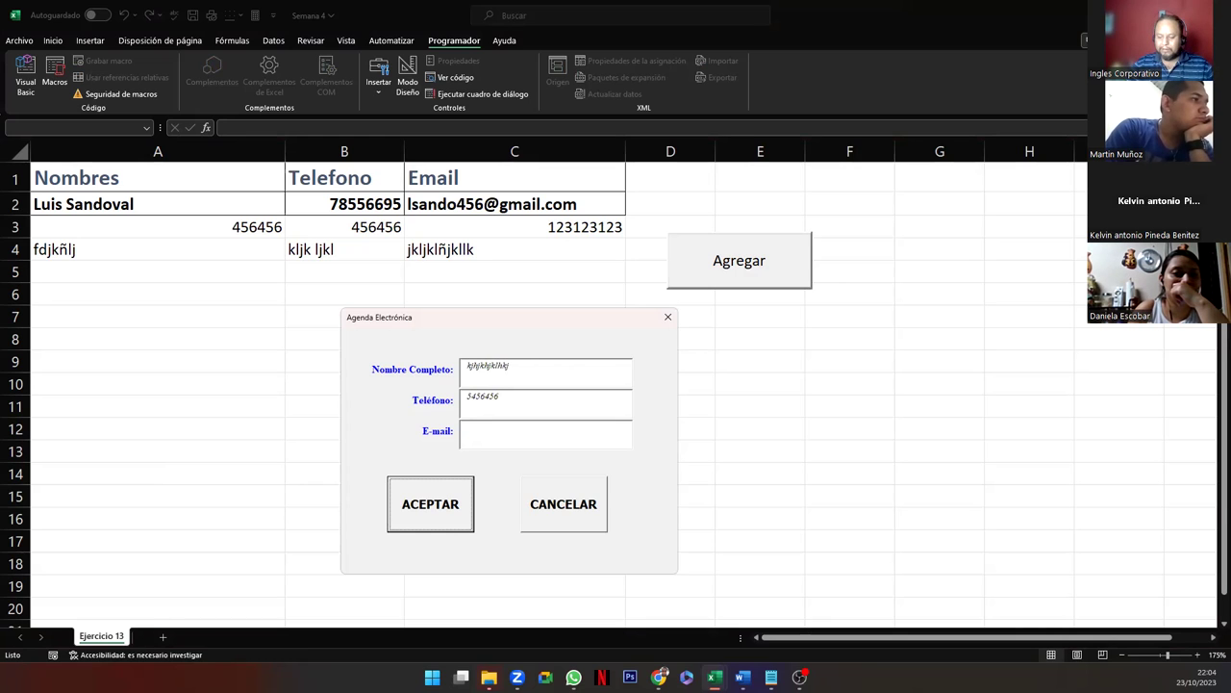
left_click(545, 433)
type("5456ssdfs@g")
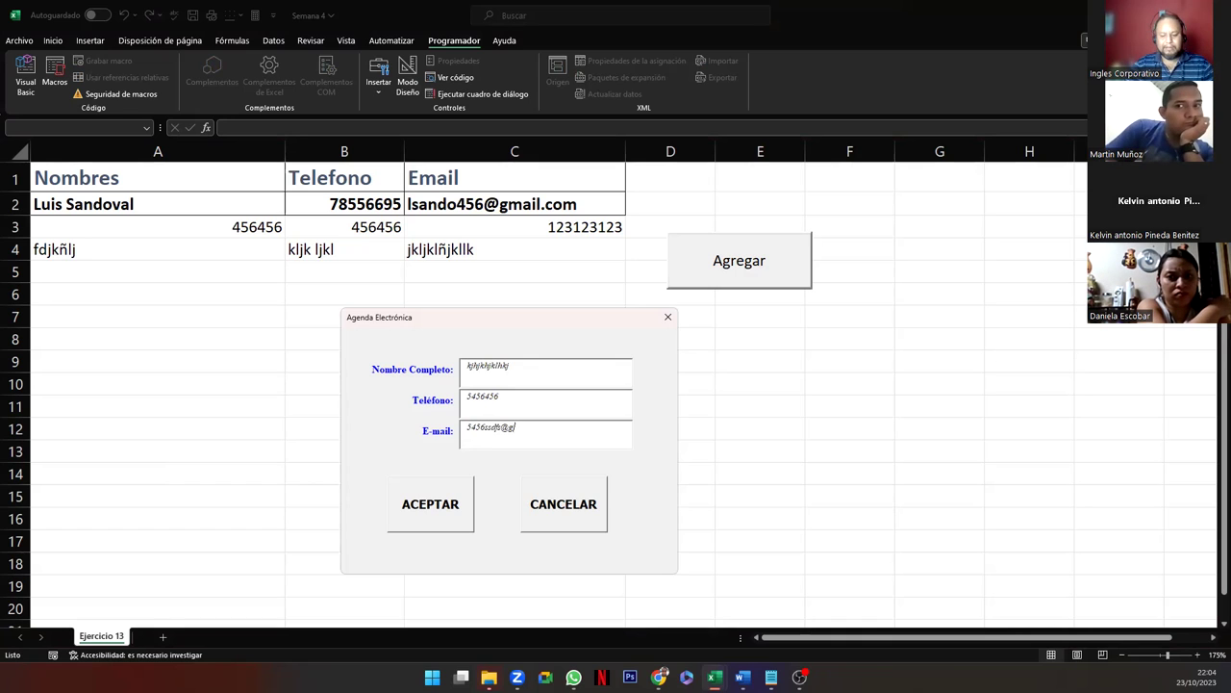
type("mail.com")
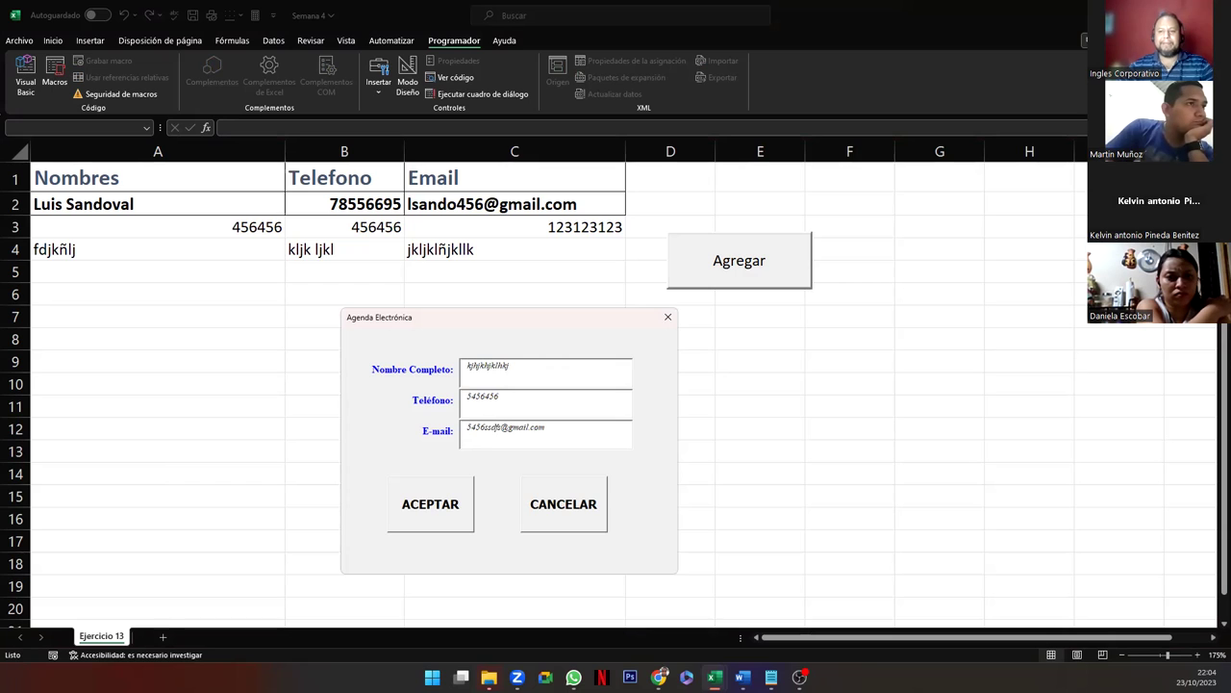
left_click(424, 497)
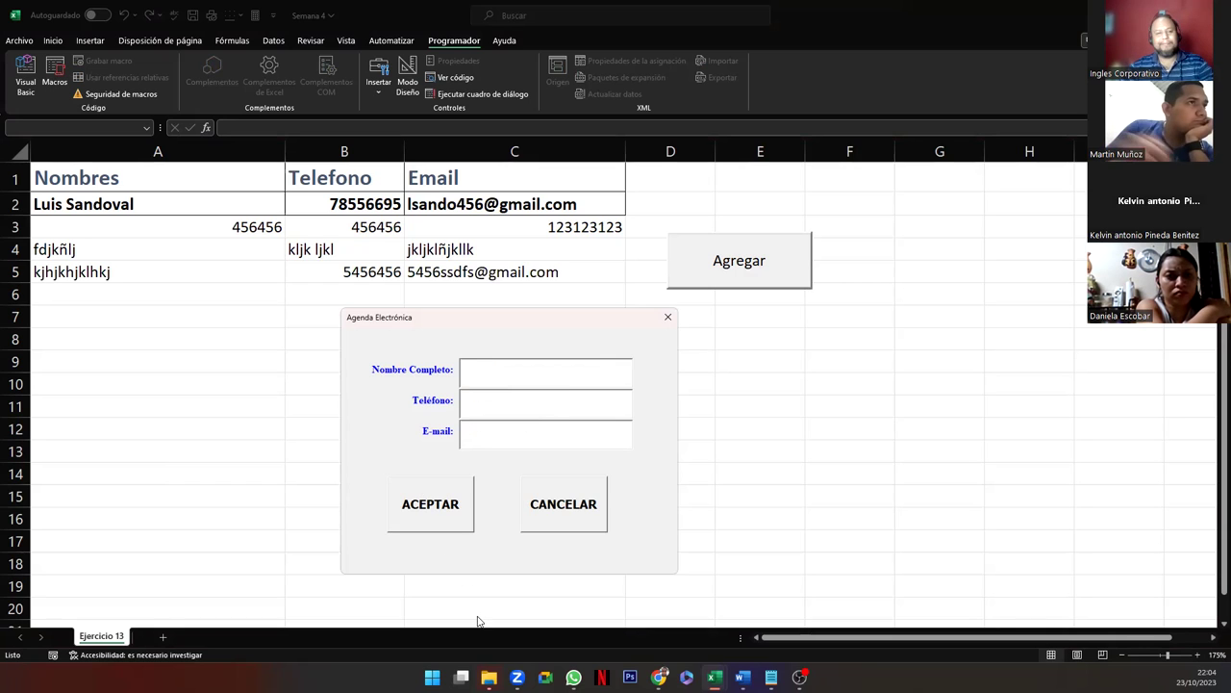
- Close the Agenda Electrónica form with CANCELAR, reopening and cancelling it once more
left_click(536, 515)
left_click(715, 267)
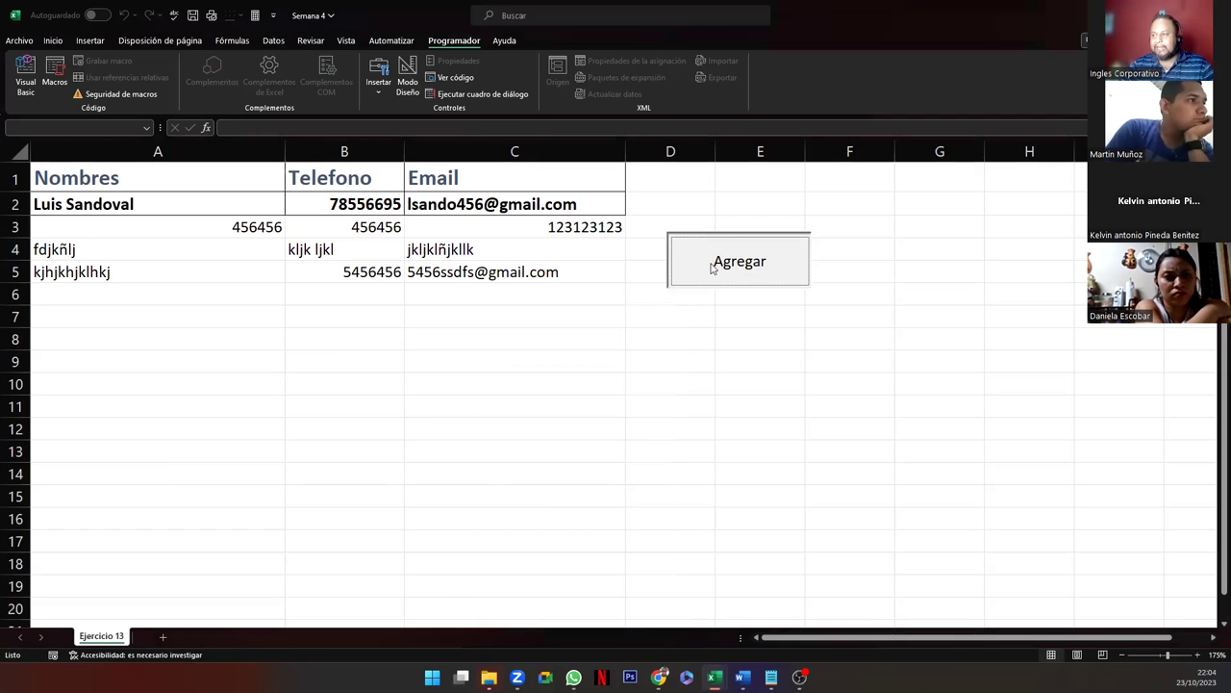
left_click(238, 399)
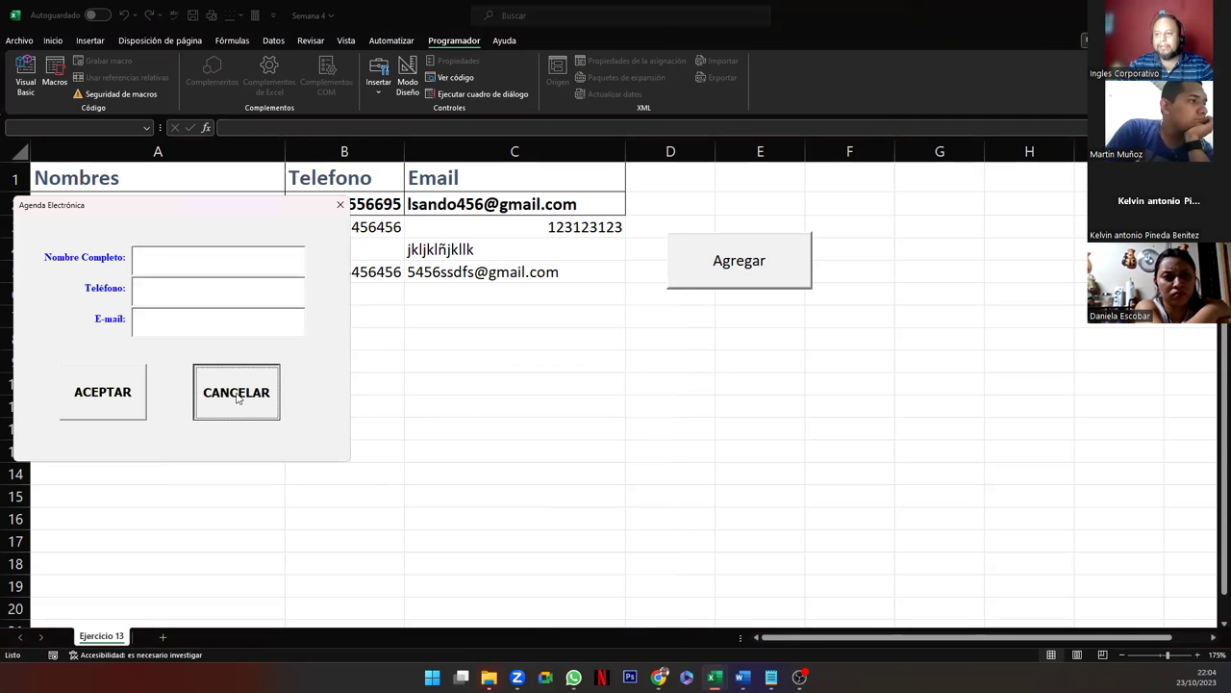
left_click(327, 266)
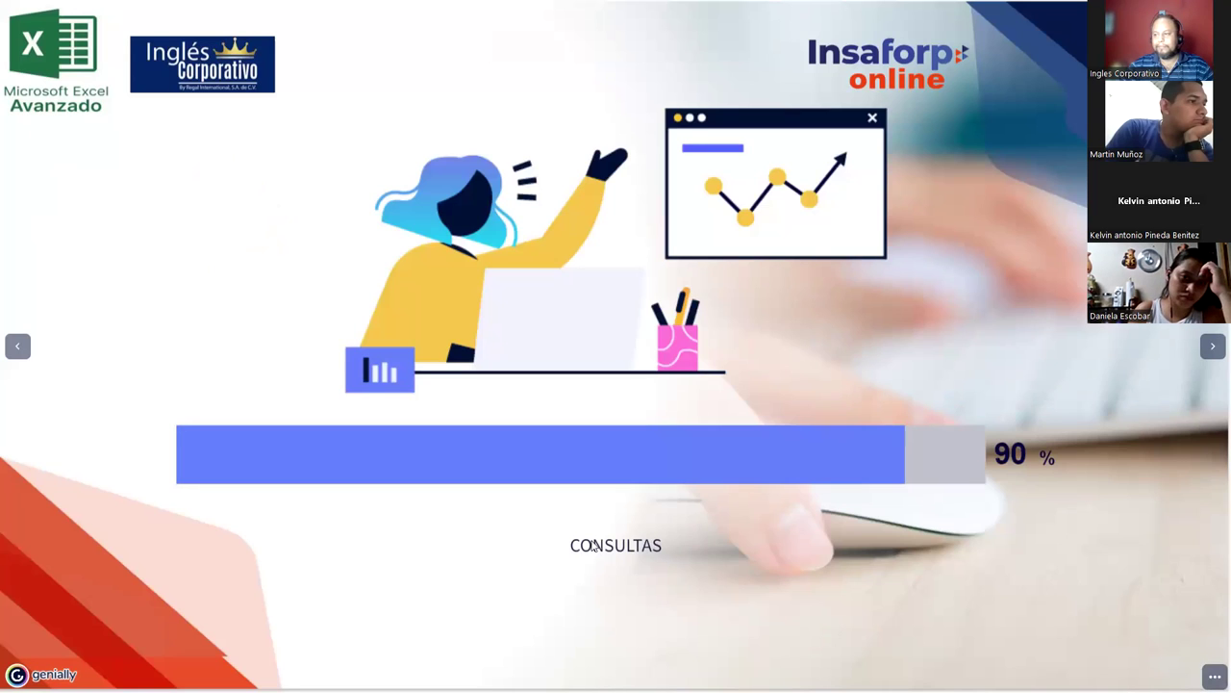
- Step past the consultations and 100% FINALIZACIÓN slides to ¡Muchas gracias!
left_click(1212, 348)
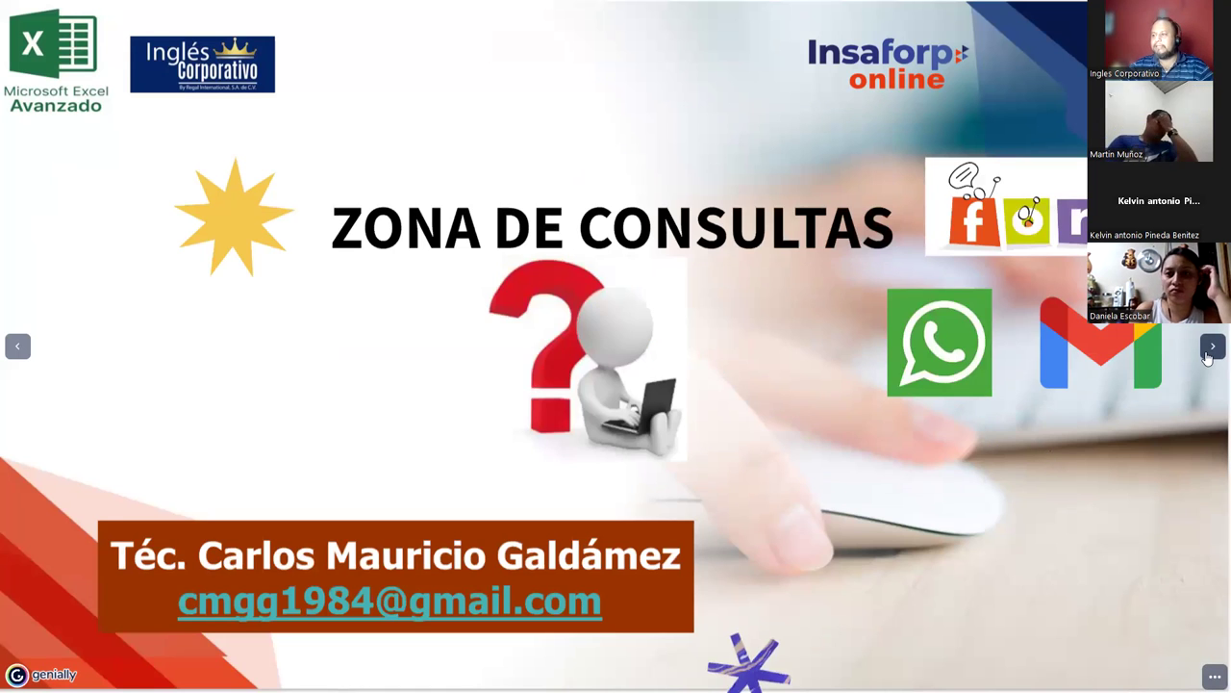
left_click(1210, 348)
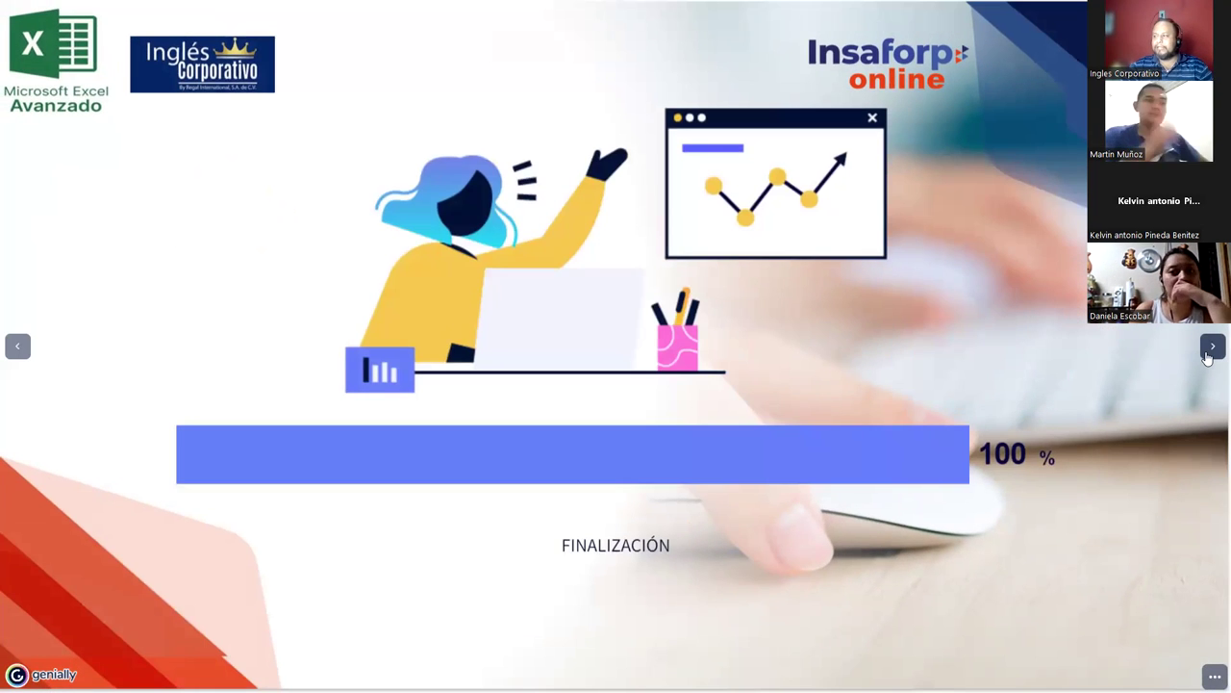
left_click(1208, 354)
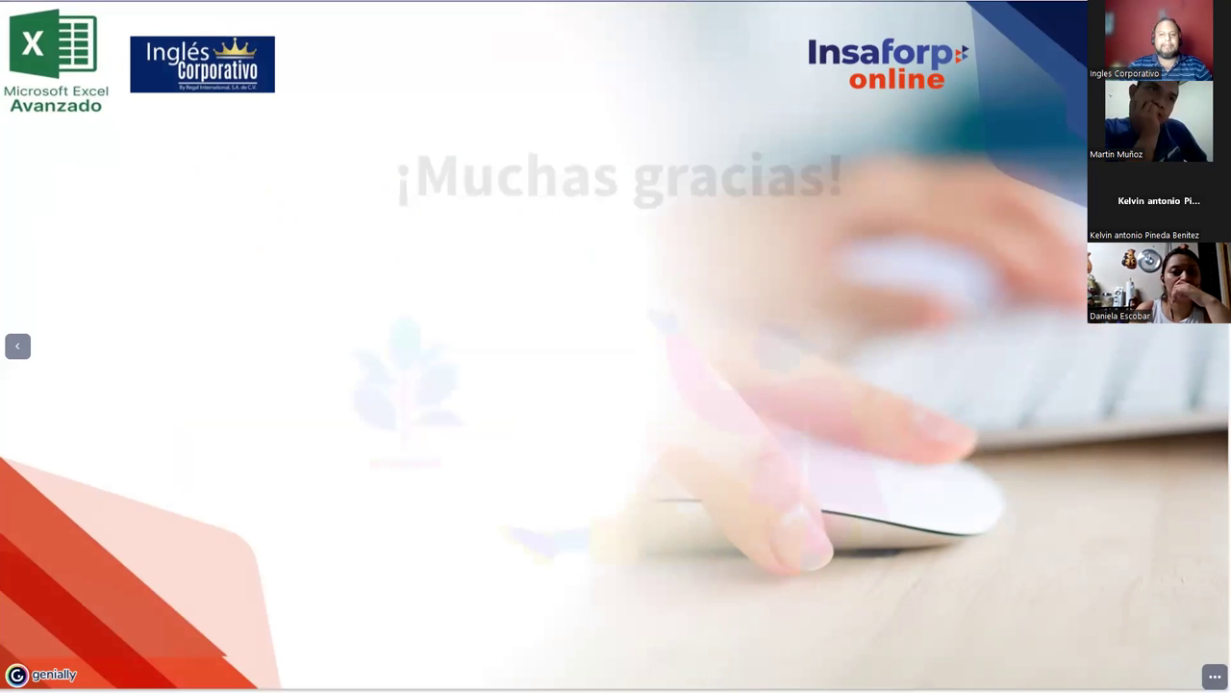